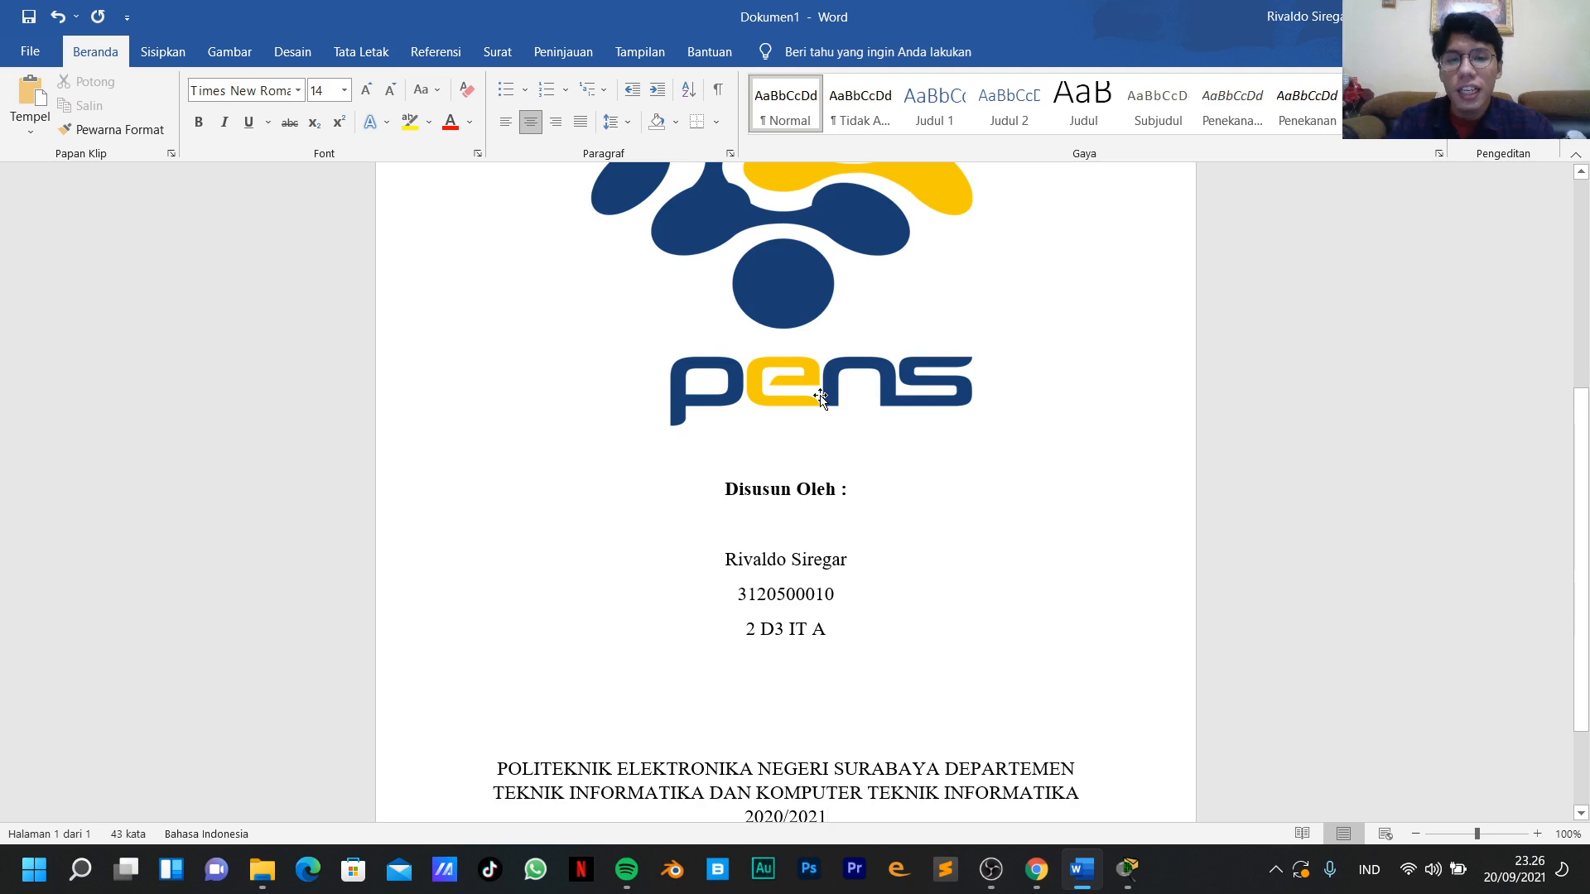
Switch from the Word report to Packet Tracer and examine R1's interfaces, IP addresses and subnet masks in the Addressing Table.
{"action": "scroll", "coordinate": [820, 396], "scroll_direction": "up", "scroll_amount": 5}
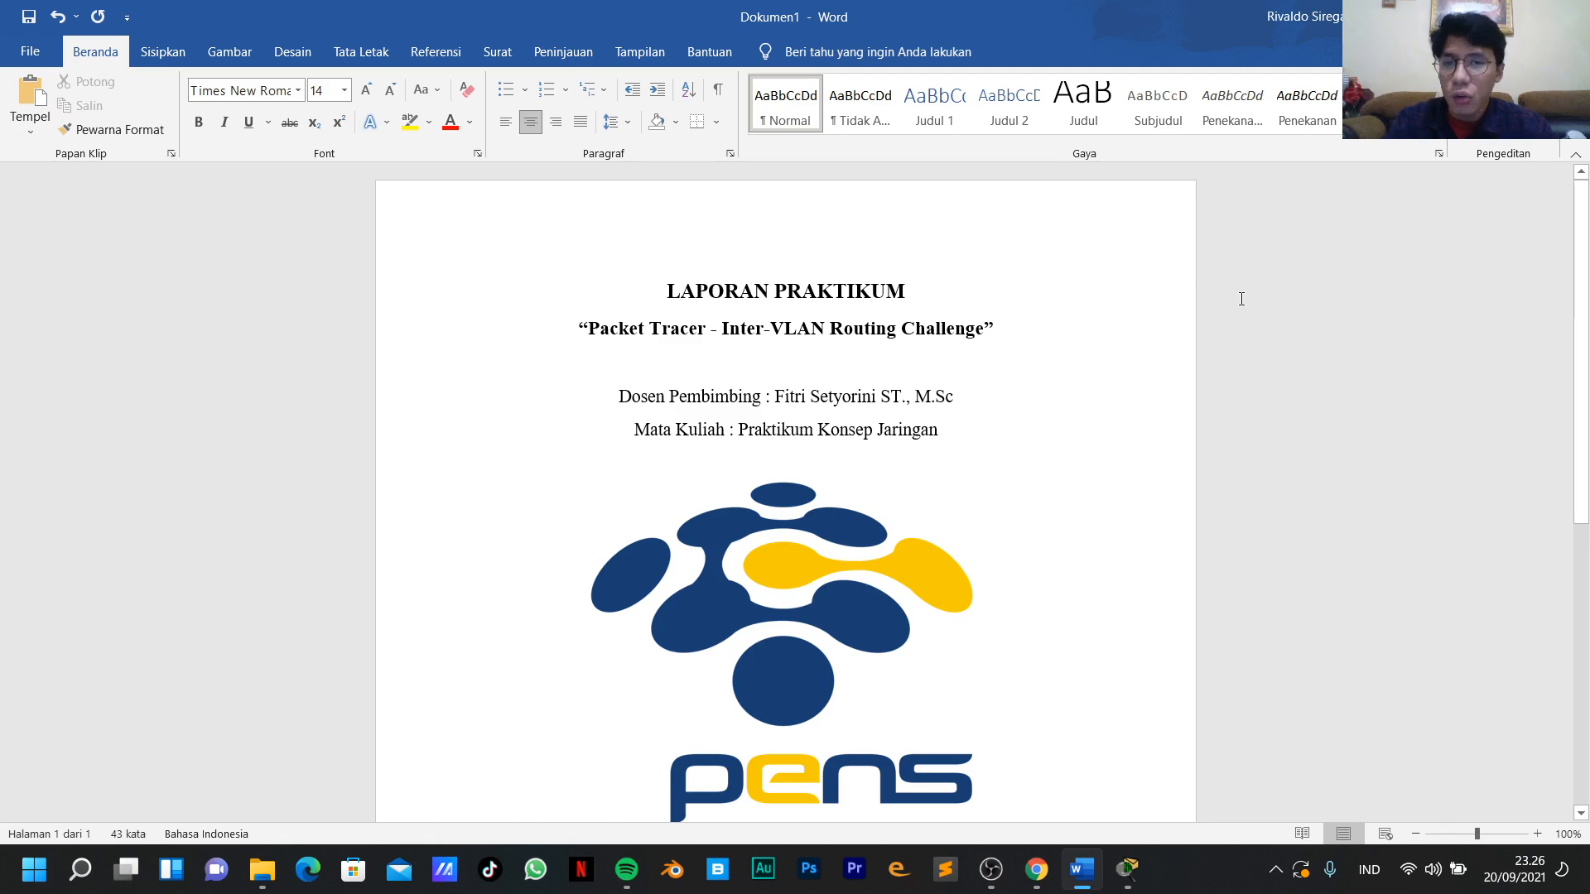
{"action": "left_click", "coordinate": [1470, 17]}
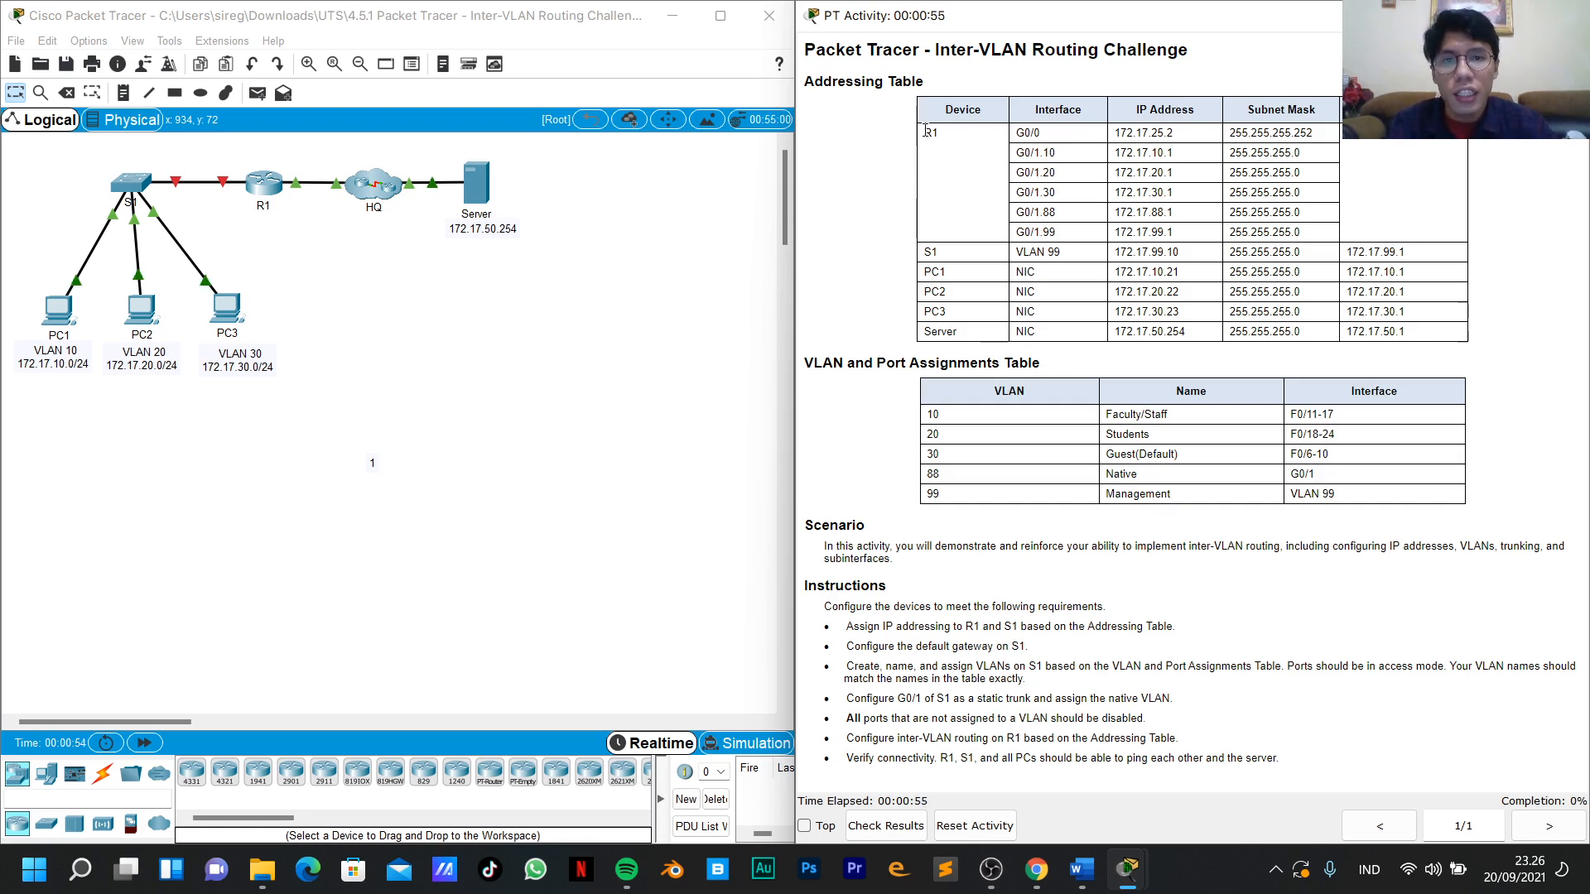
{"action": "left_click_drag", "start_coordinate": [924, 130], "coordinate": [949, 136]}
{"action": "left_click", "coordinate": [264, 184]}
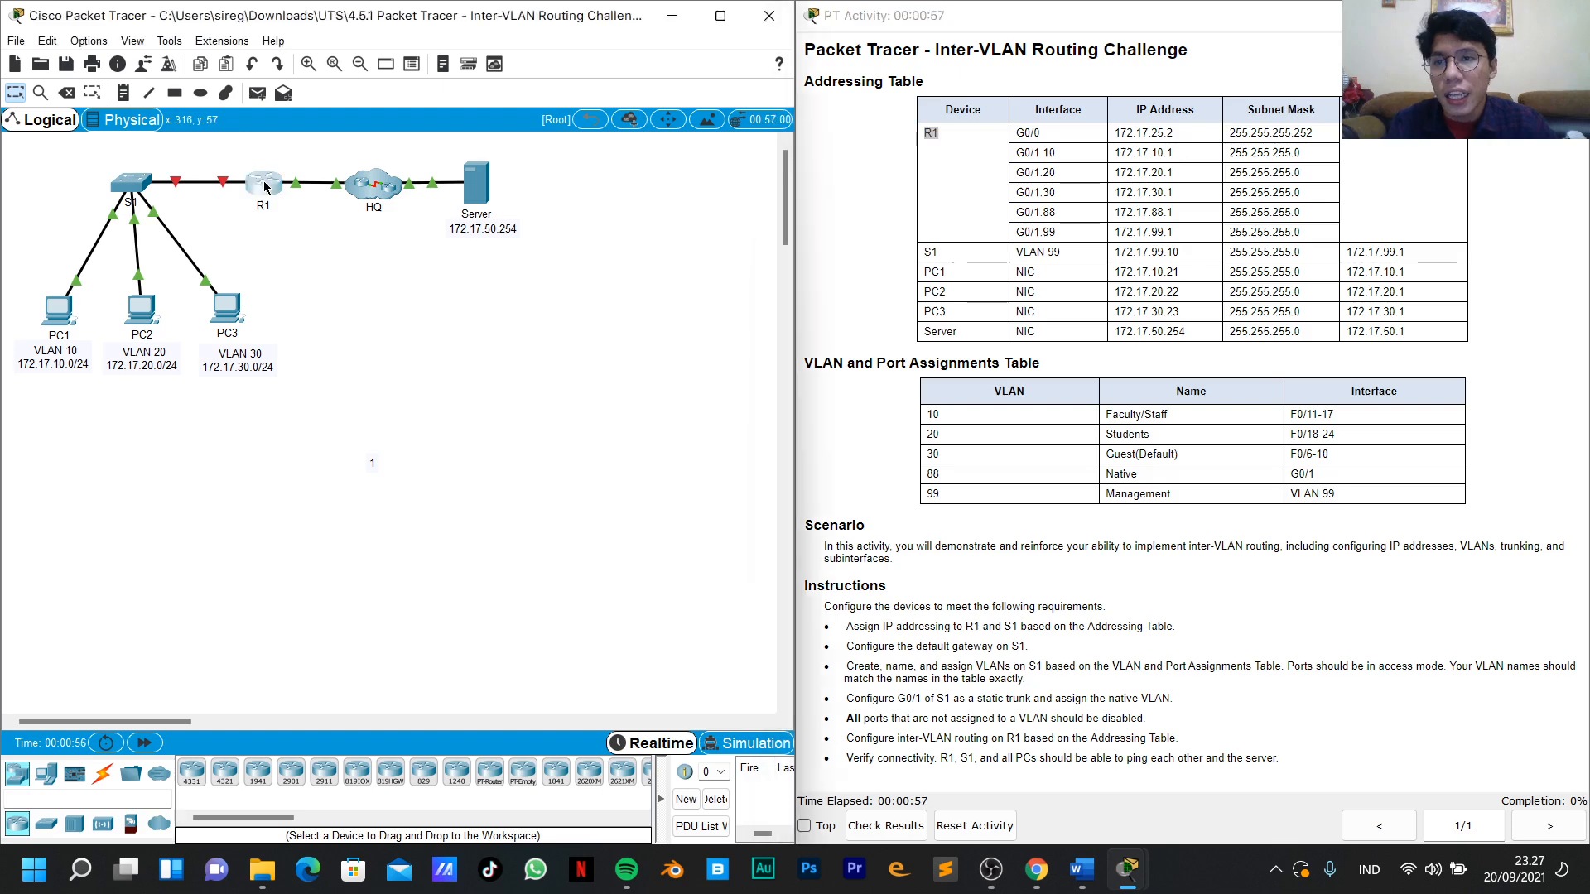
{"action": "left_click", "coordinate": [1018, 170]}
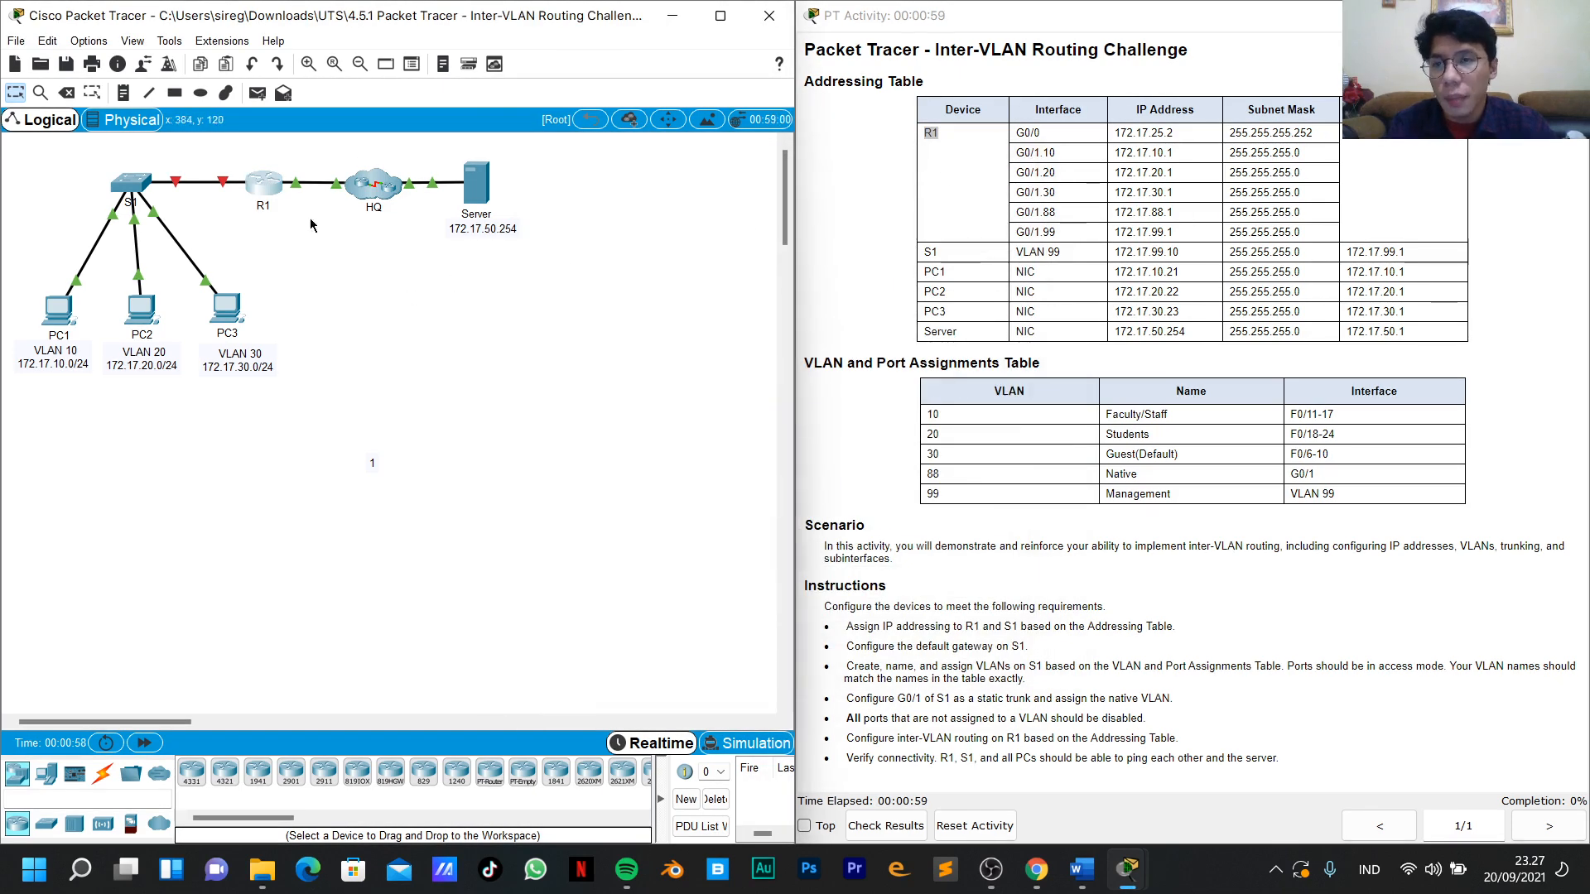
{"action": "mouse_move", "coordinate": [258, 186]}
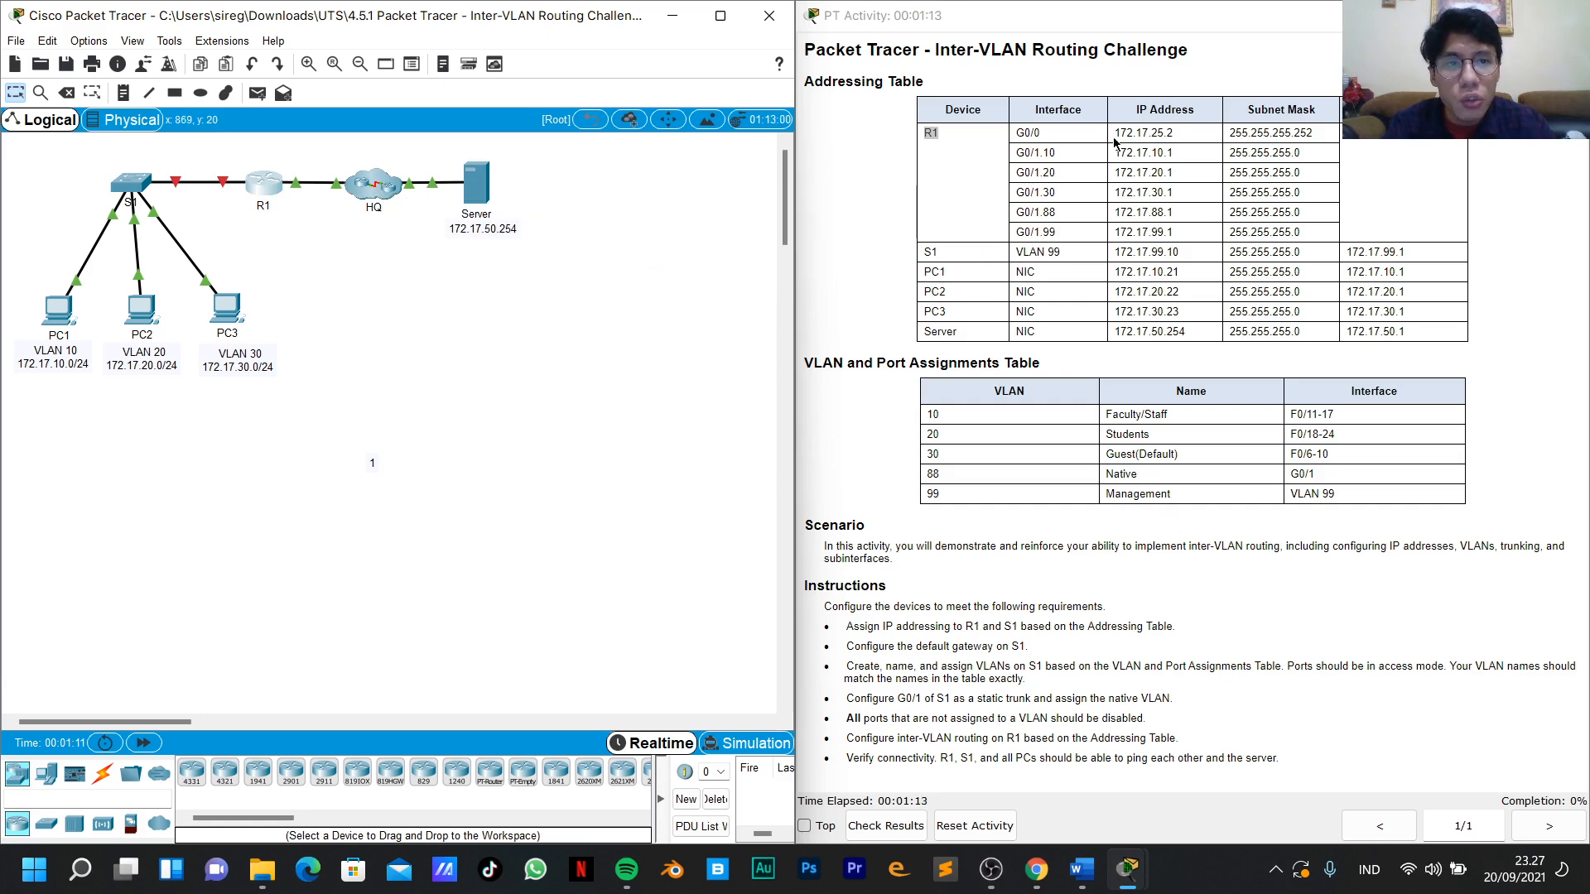
{"action": "left_click_drag", "start_coordinate": [1114, 133], "coordinate": [1179, 141]}
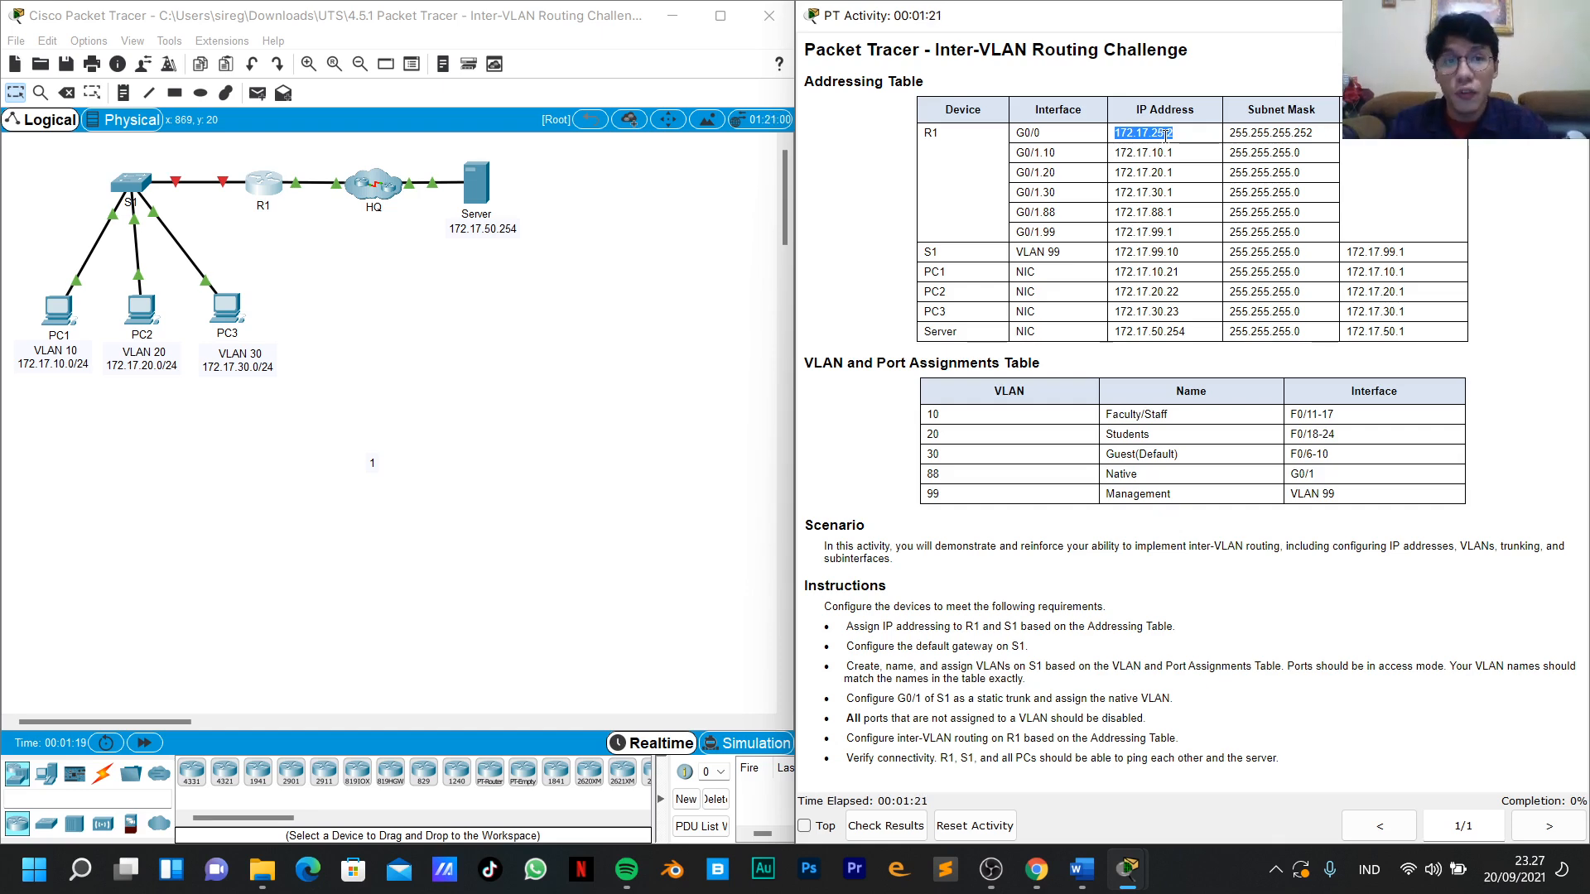
{"action": "left_click_drag", "start_coordinate": [1015, 151], "coordinate": [1308, 234]}
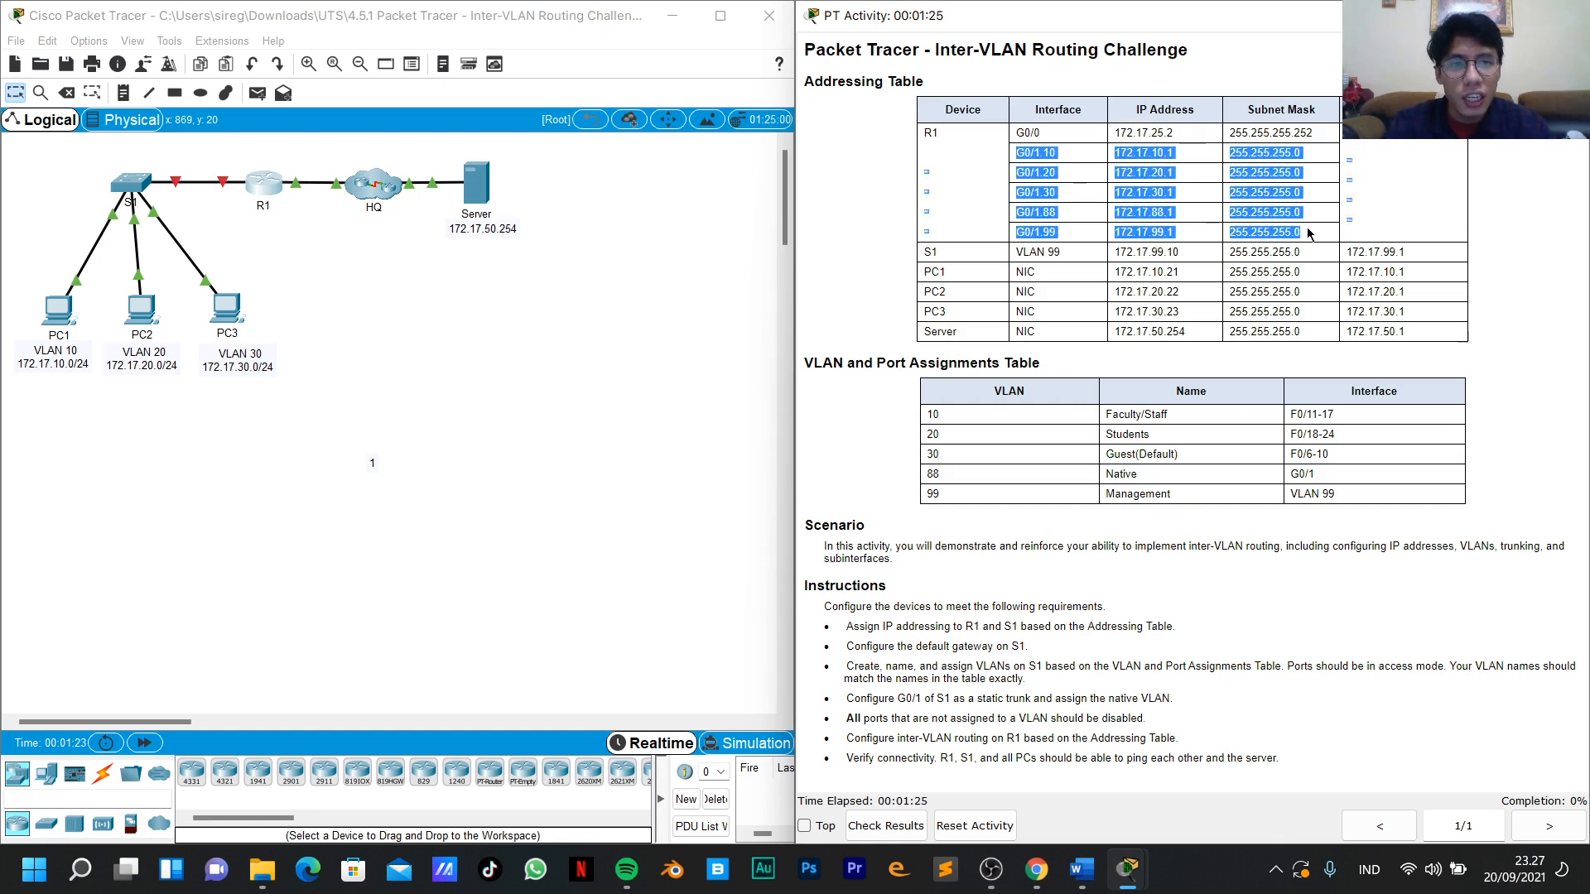
{"action": "left_click", "coordinate": [1140, 147]}
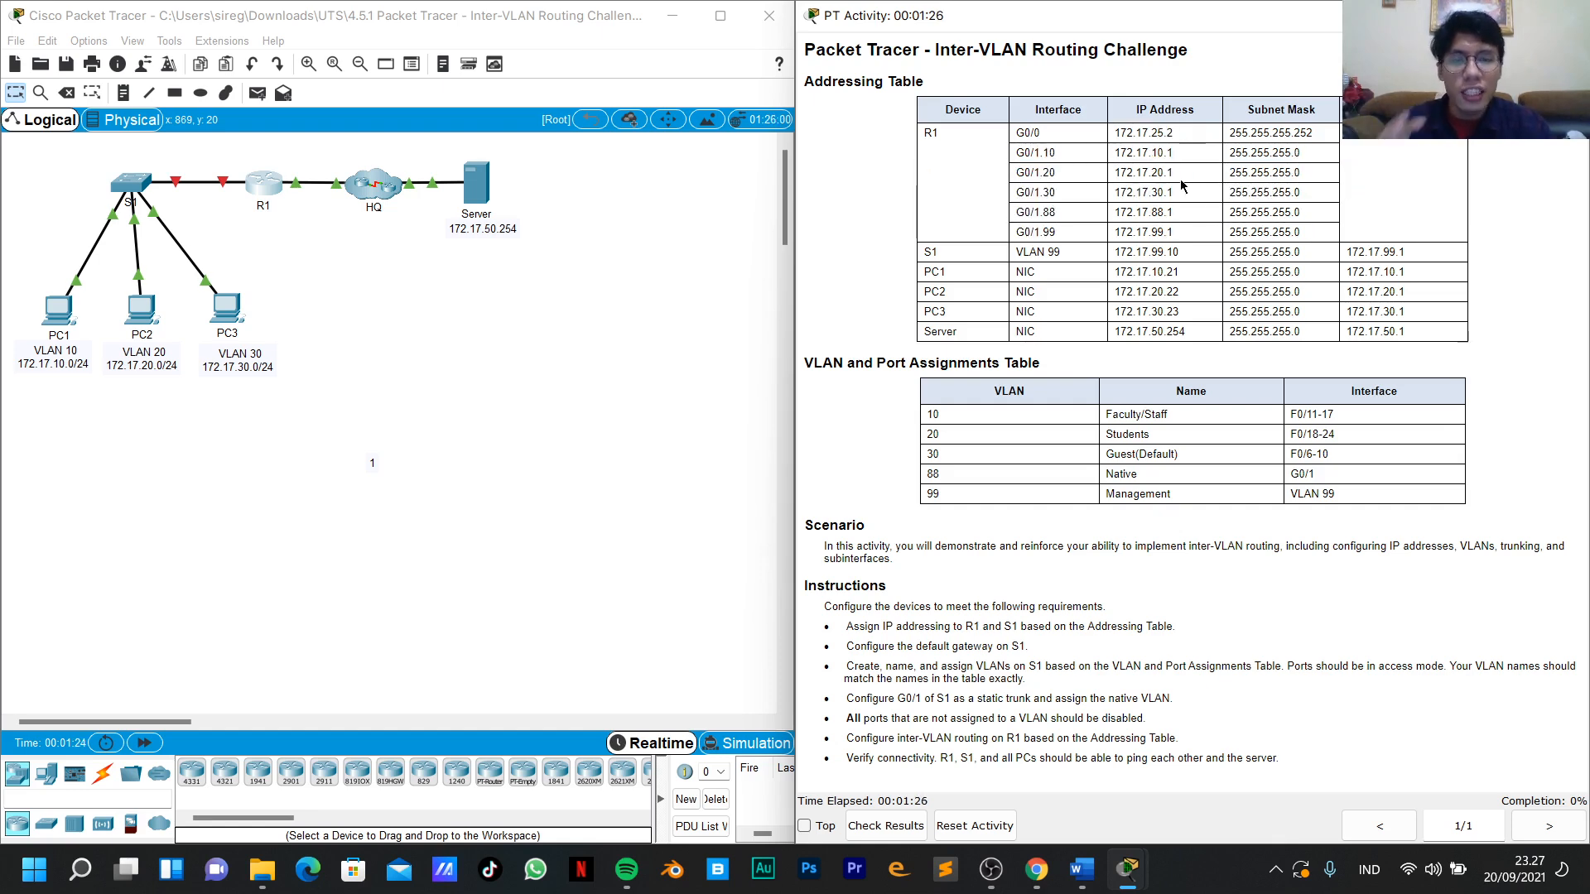
Open router R1's command line and tile its window above the activity instructions.
{"action": "left_click", "coordinate": [257, 189]}
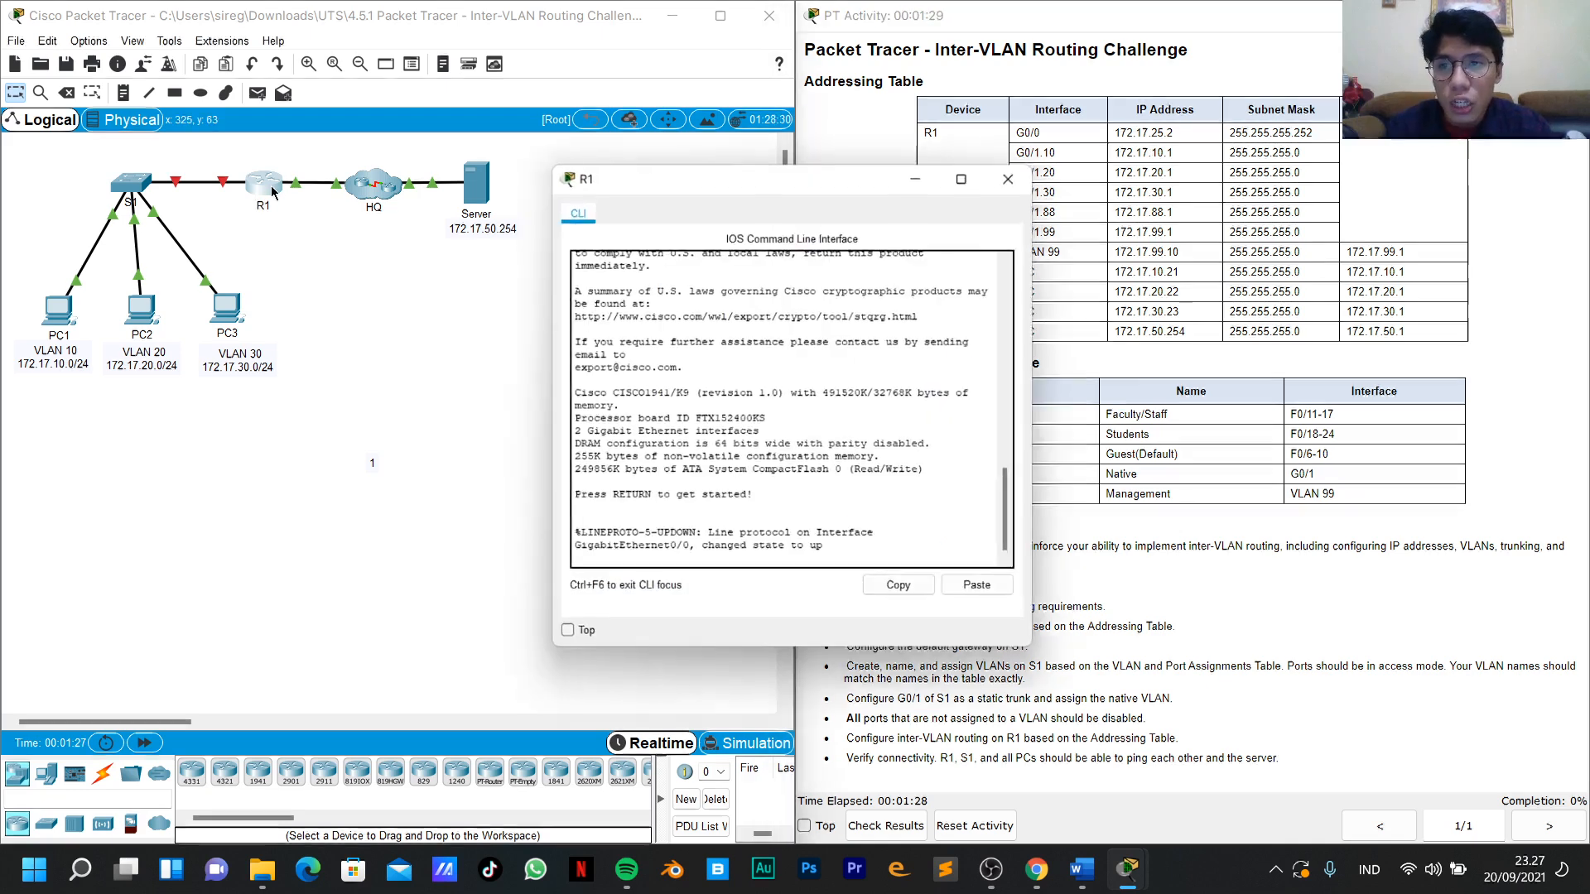
{"action": "mouse_move", "coordinate": [971, 170]}
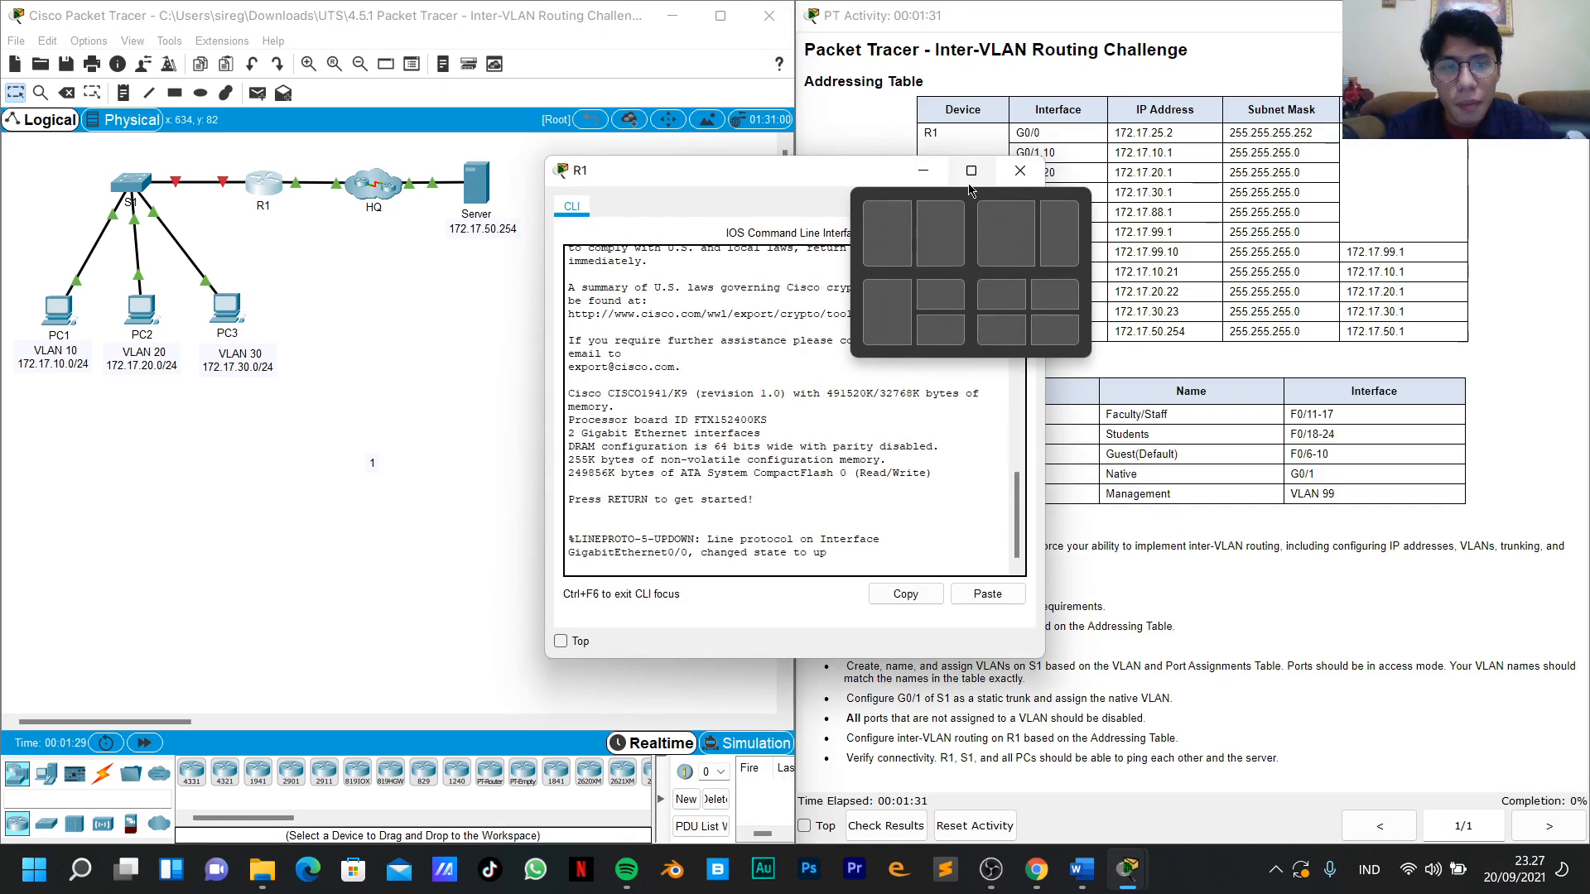
{"action": "left_click", "coordinate": [948, 304]}
{"action": "left_click", "coordinate": [1020, 534]}
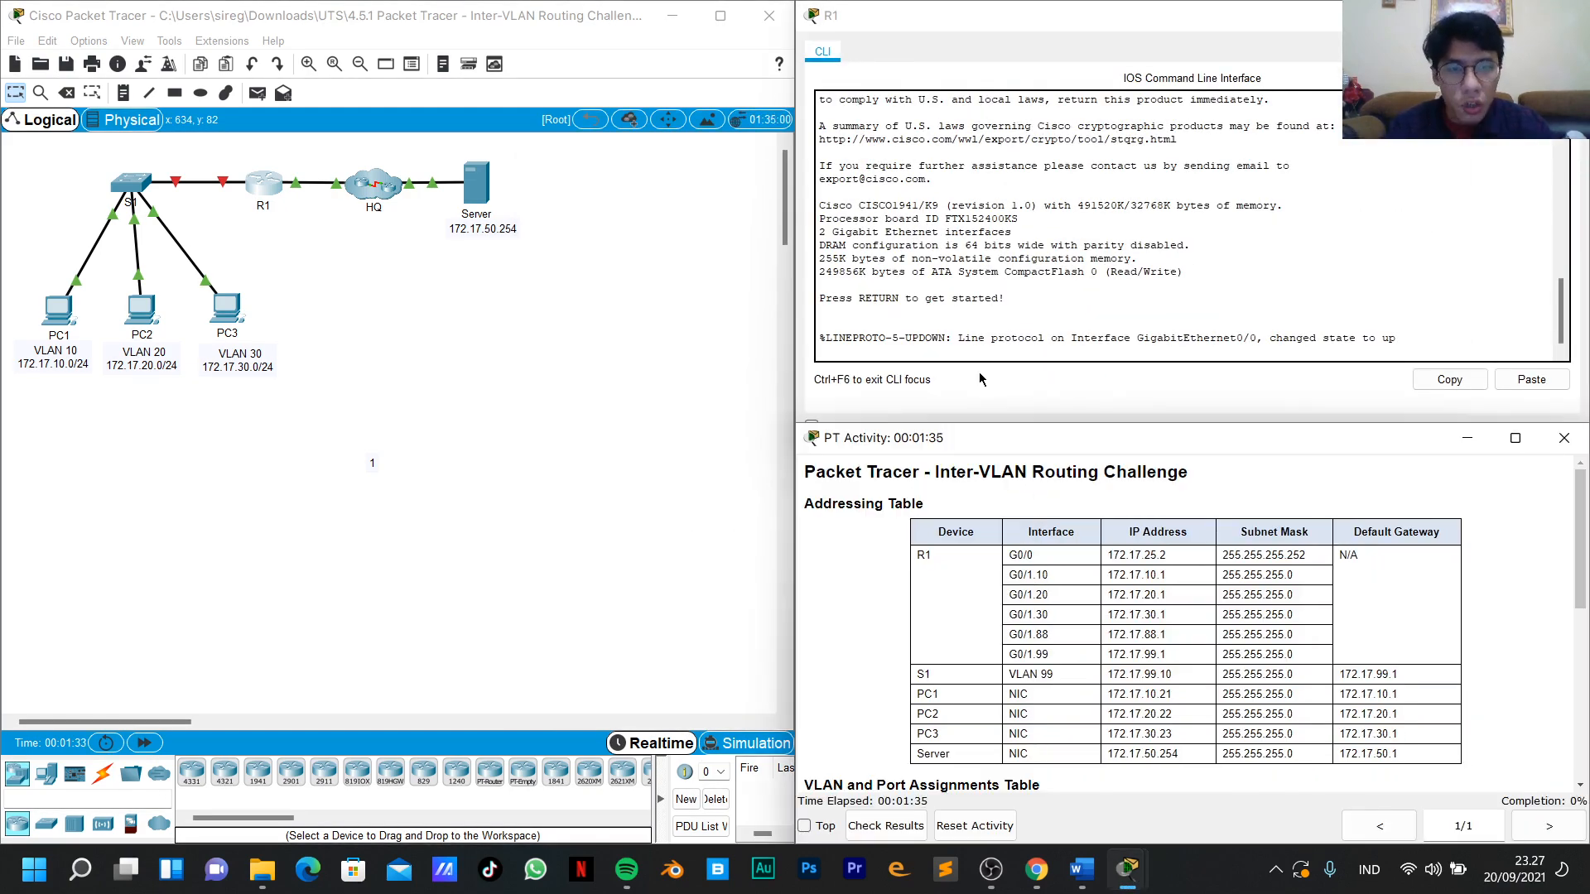
Start the console session on R1 and enter privileged EXEC mode with the enable command.
{"action": "left_click", "coordinate": [1409, 338]}
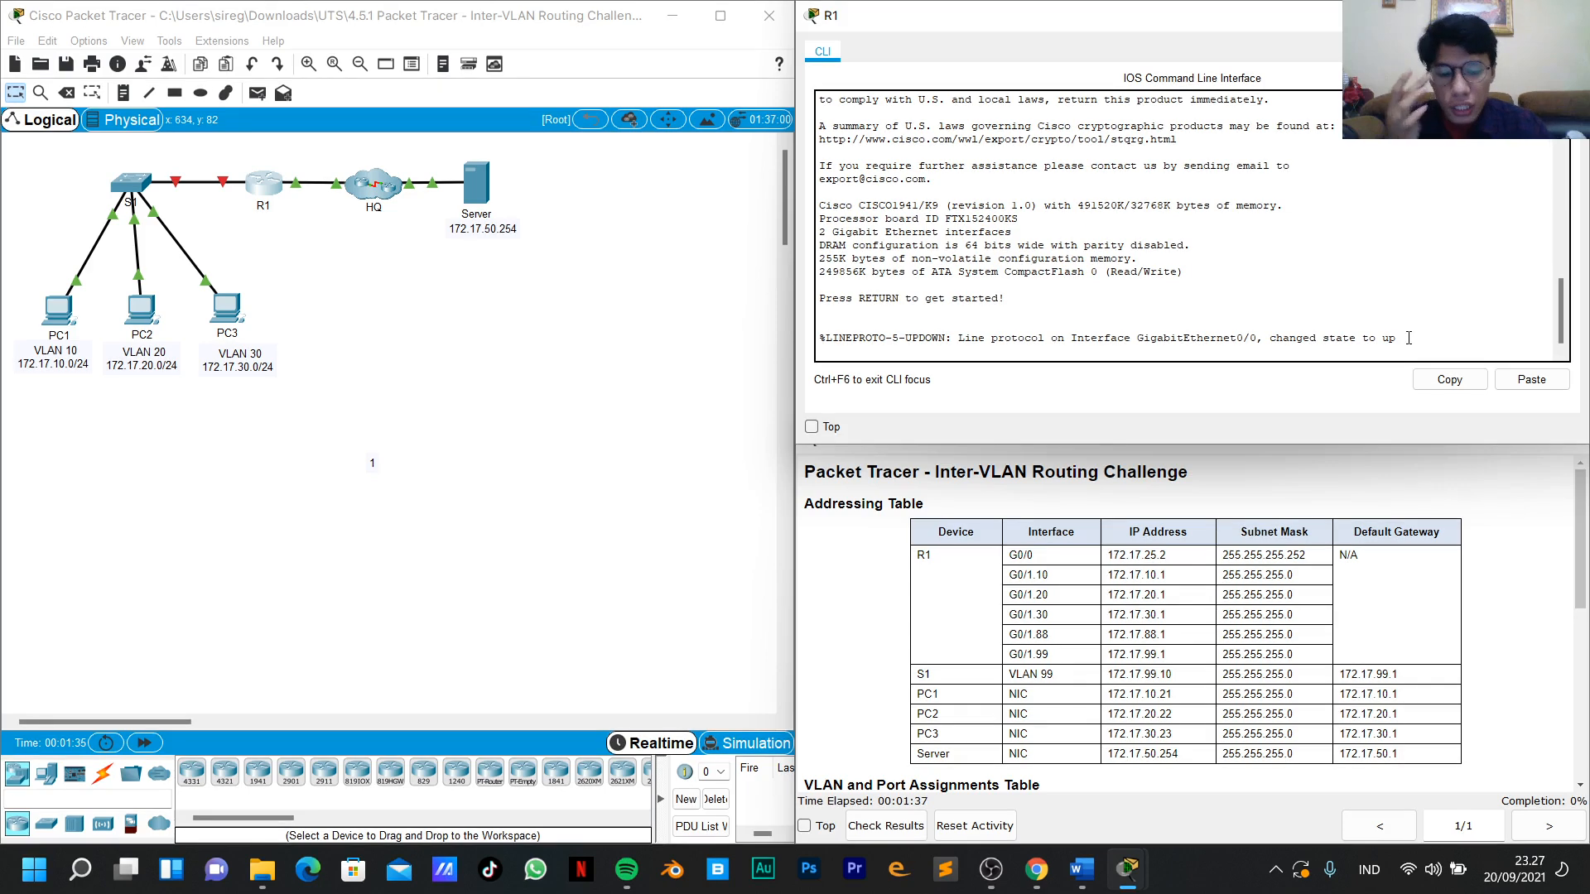
{"action": "key", "text": "Return"}
{"action": "type", "text": "enab"}
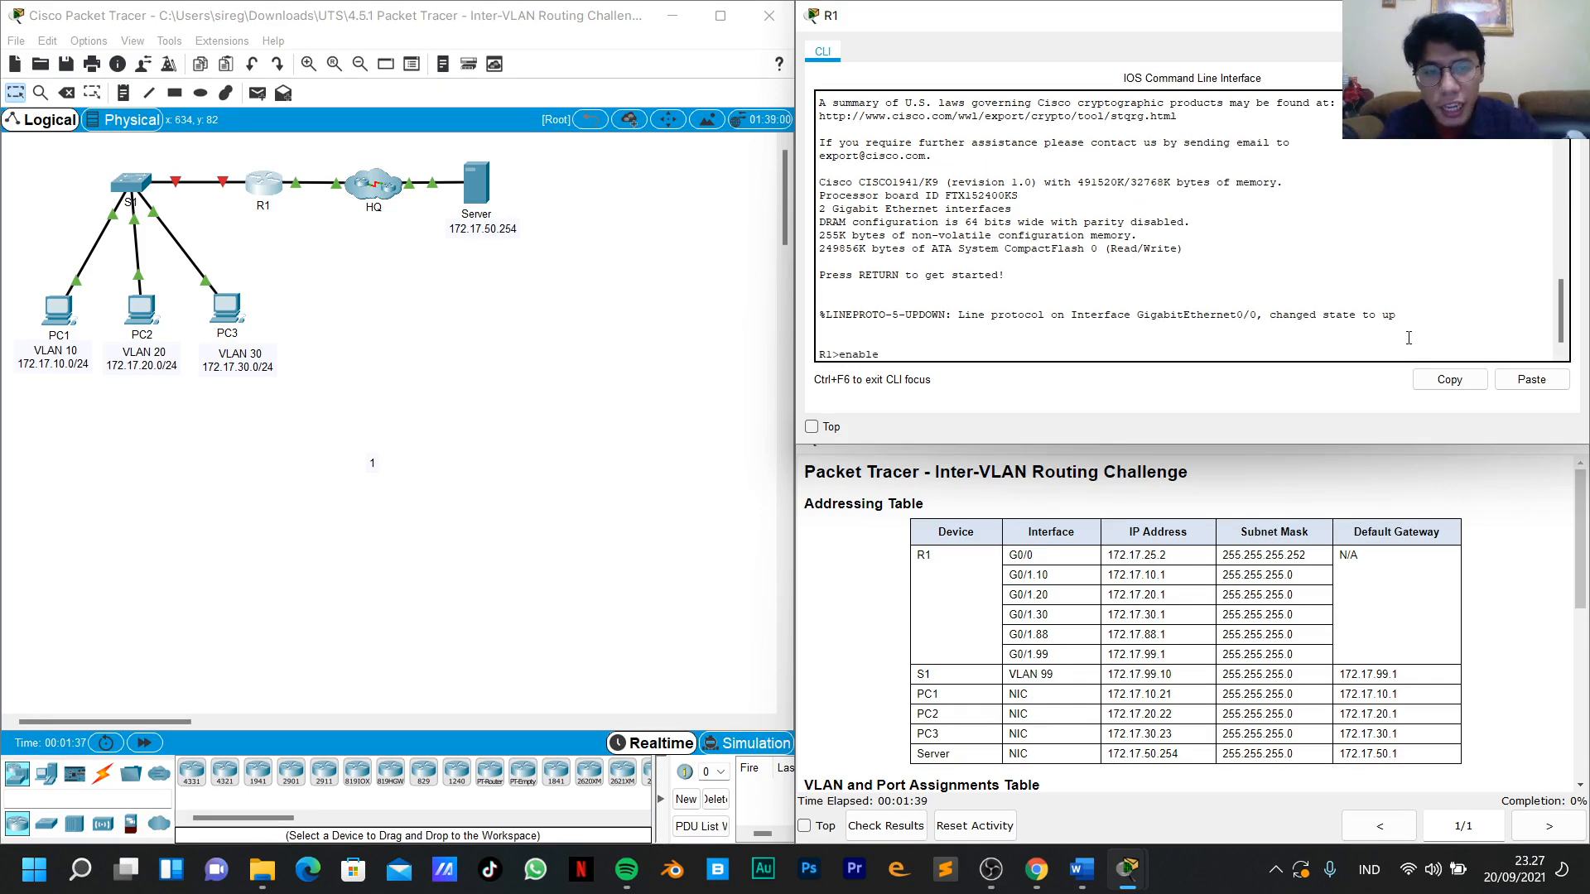
{"action": "type", "text": "le"}
{"action": "key", "text": "Return"}
{"action": "type", "text": "configurasi"}
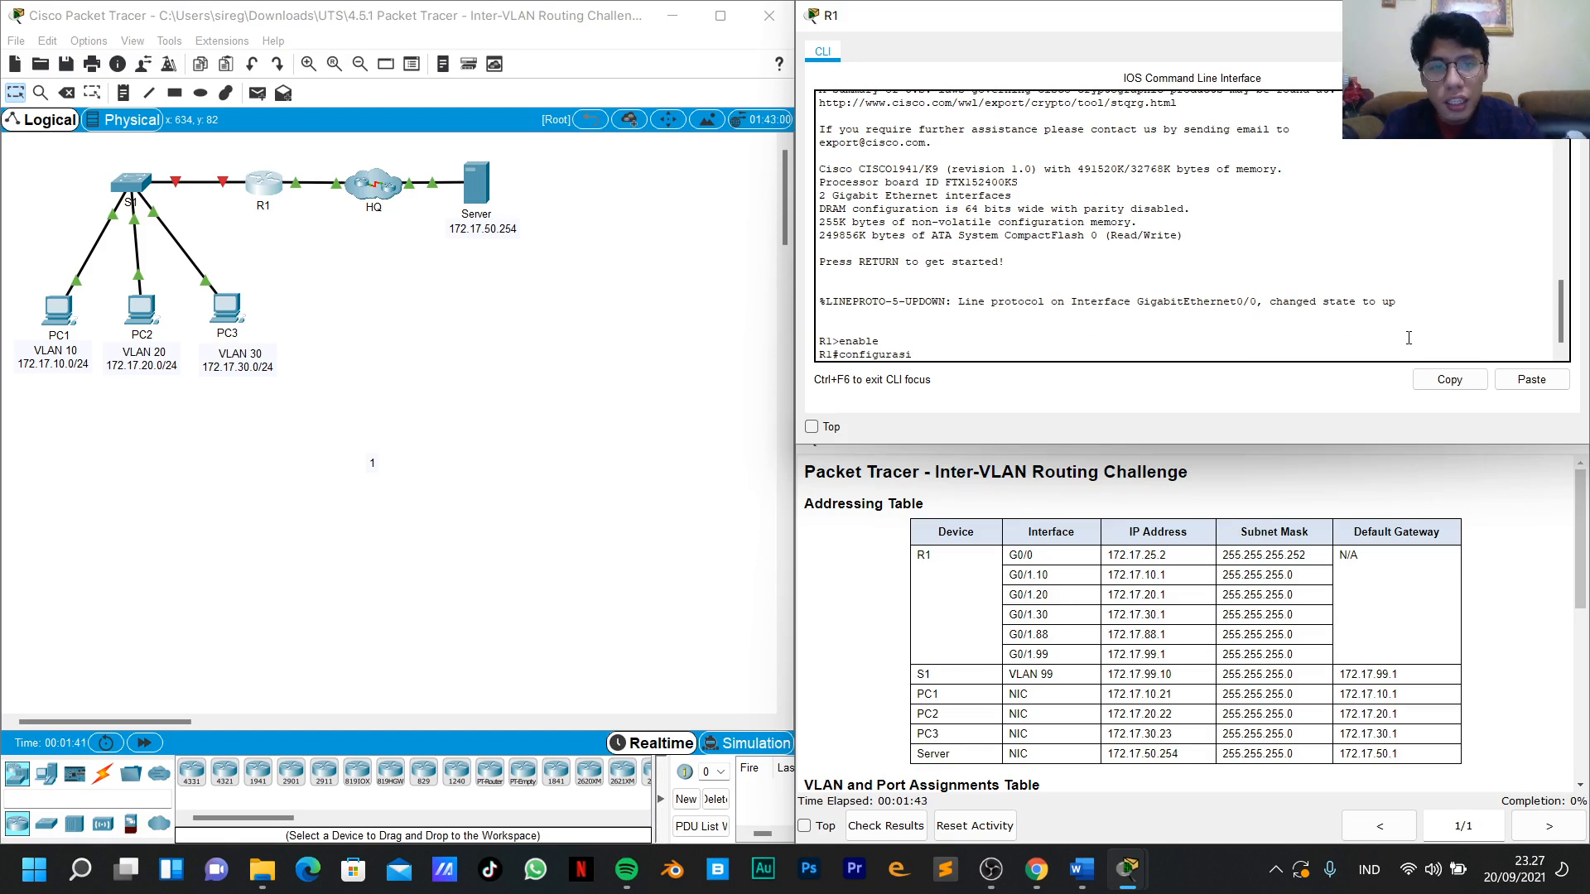
{"action": "key", "text": "BackSpace"}
{"action": "key", "text": "BackSpace"}
{"action": "key", "text": "BackSpace"}
{"action": "key", "text": "BackSpace"}
{"action": "key", "text": "BackSpace"}
{"action": "key", "text": "BackSpace"}
{"action": "key", "text": "BackSpace"}
{"action": "key", "text": "BackSpace"}
{"action": "key", "text": "BackSpace"}
{"action": "key", "text": "BackSpace"}
{"action": "key", "text": "BackSpace"}
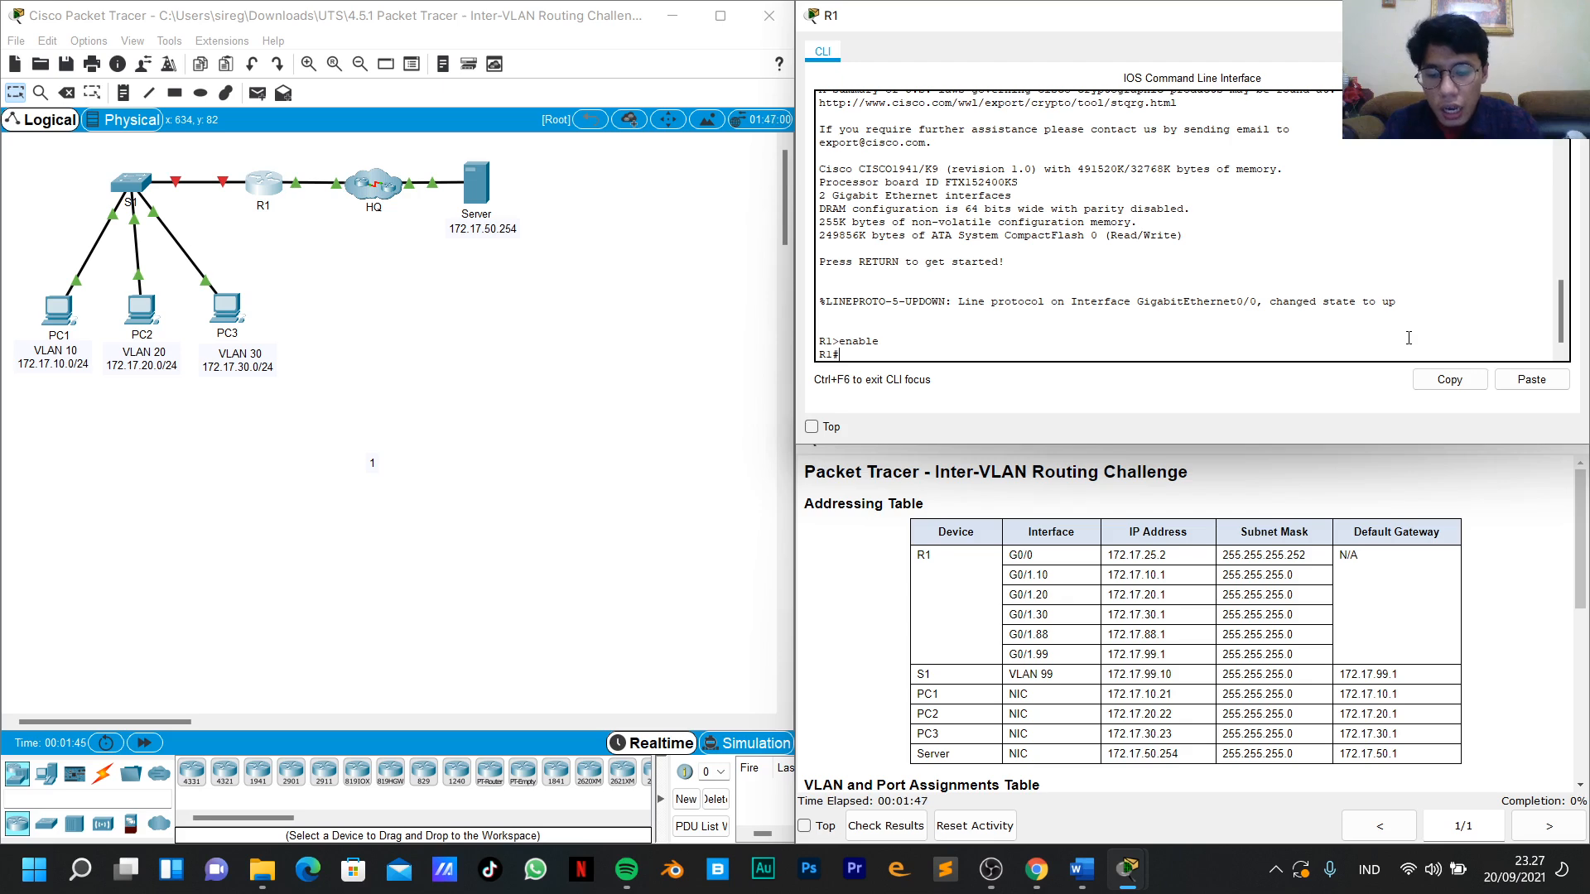
Enter R1's global configuration mode with conf t and open subinterface g0/1.10 from the Addressing Table.
{"action": "type", "text": "conf t"}
{"action": "key", "text": "Return"}
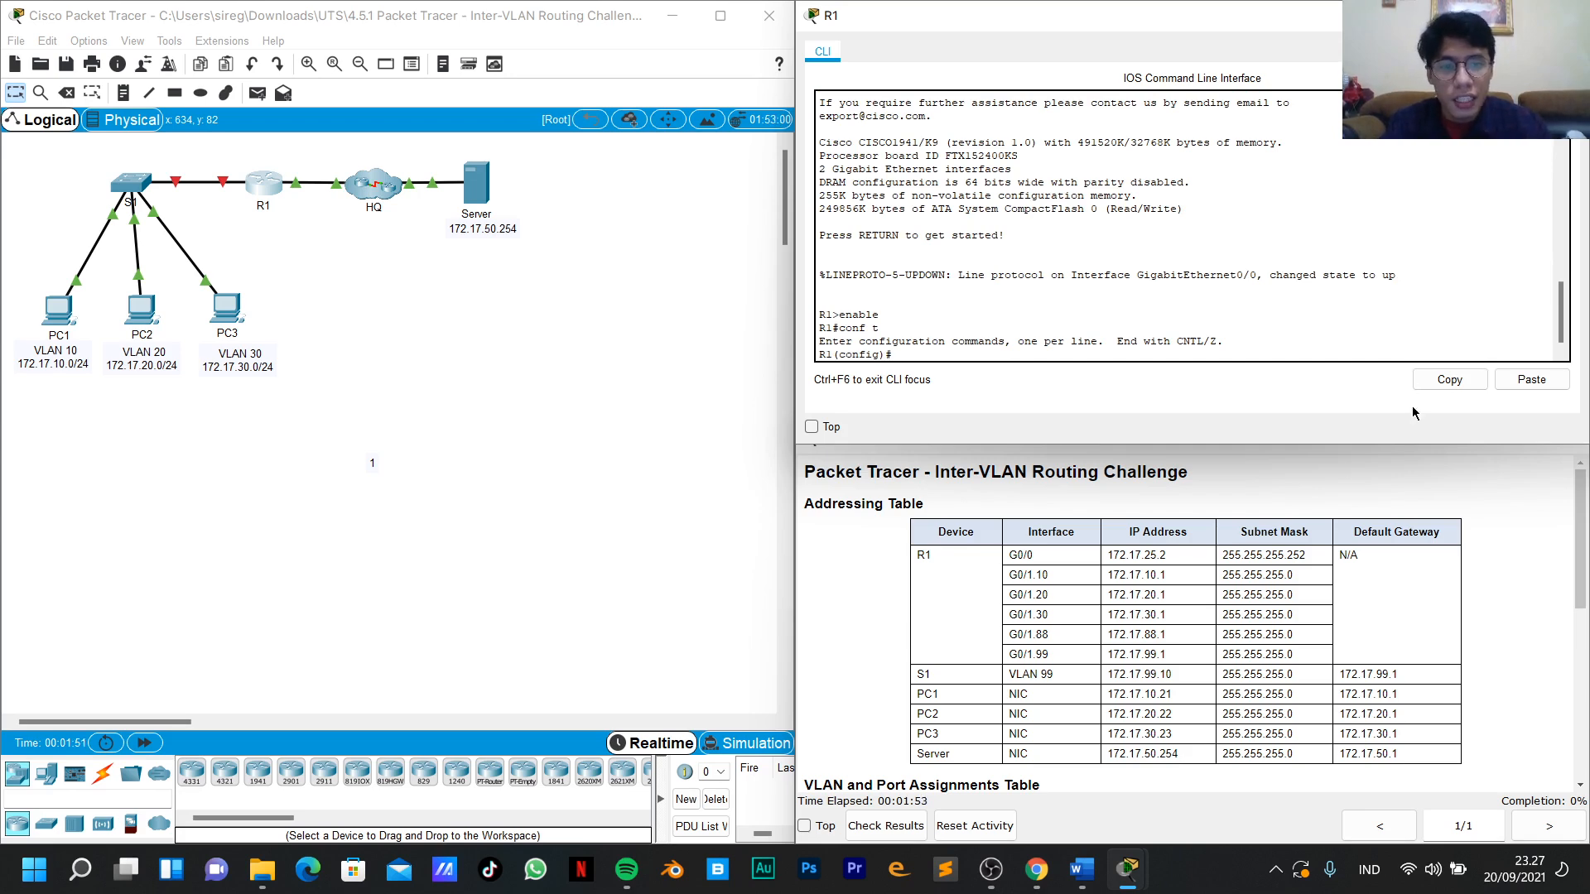
{"action": "left_click", "coordinate": [1057, 575]}
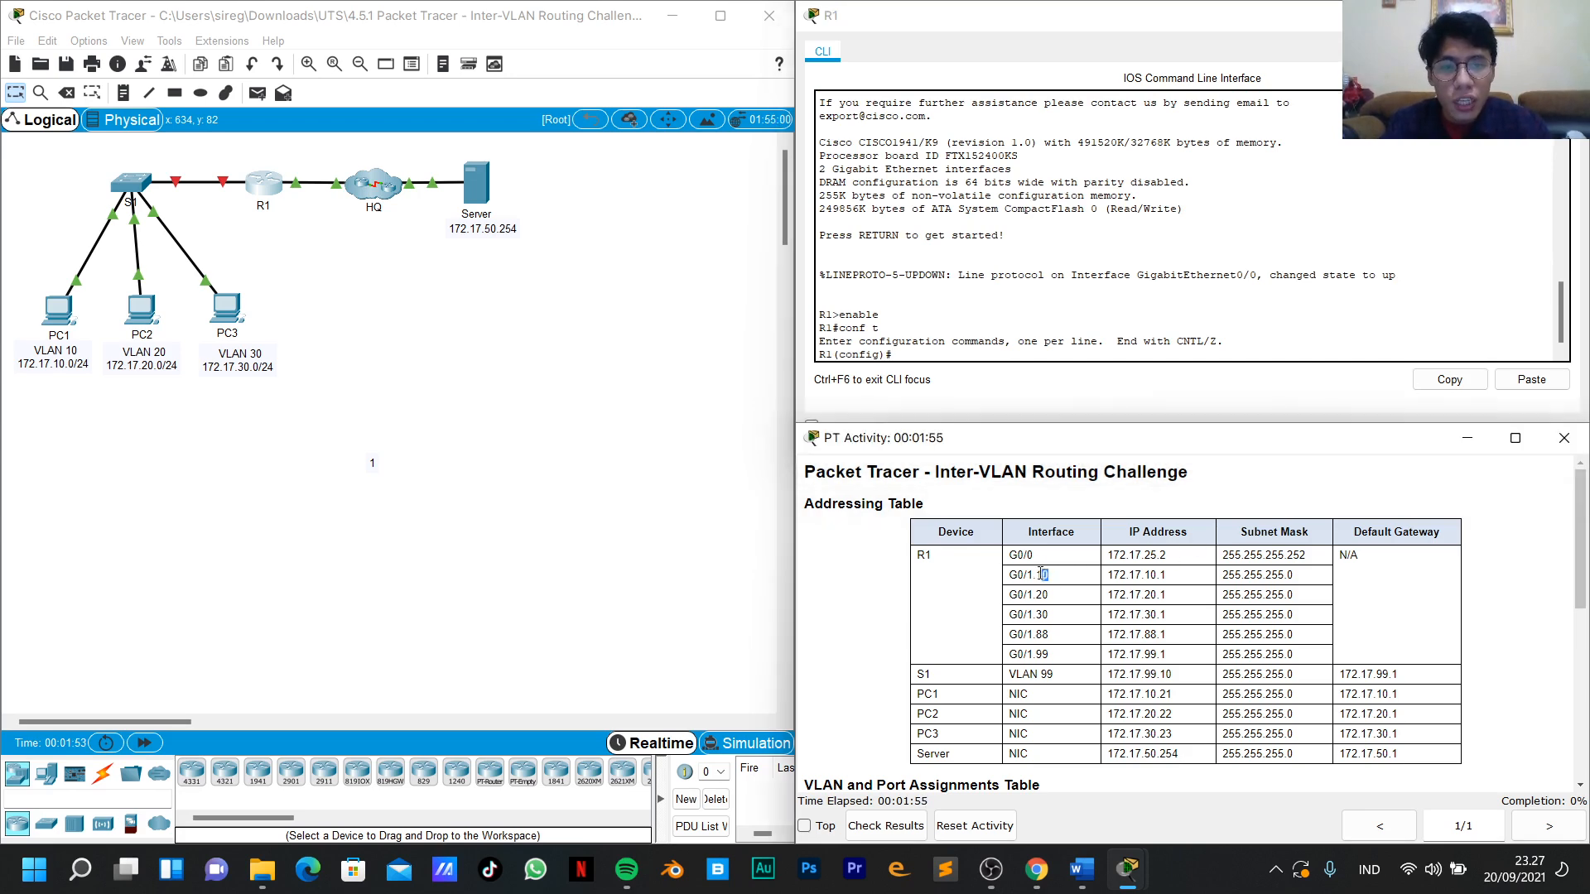
{"action": "left_click_drag", "start_coordinate": [1056, 574], "coordinate": [1007, 573]}
{"action": "left_click", "coordinate": [914, 358]}
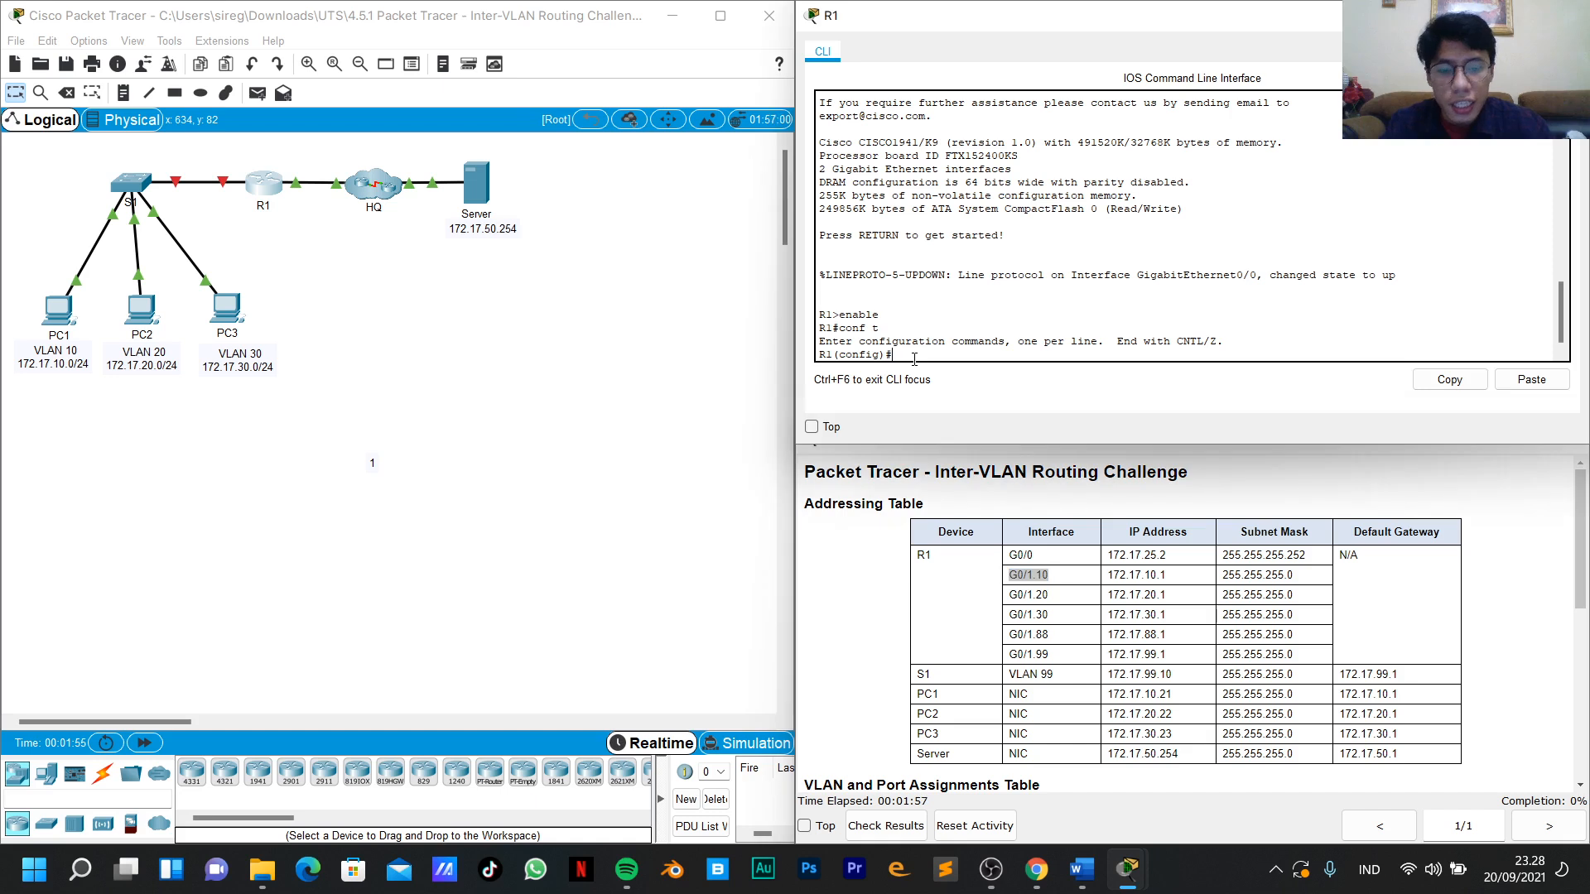
{"action": "type", "text": "int "}
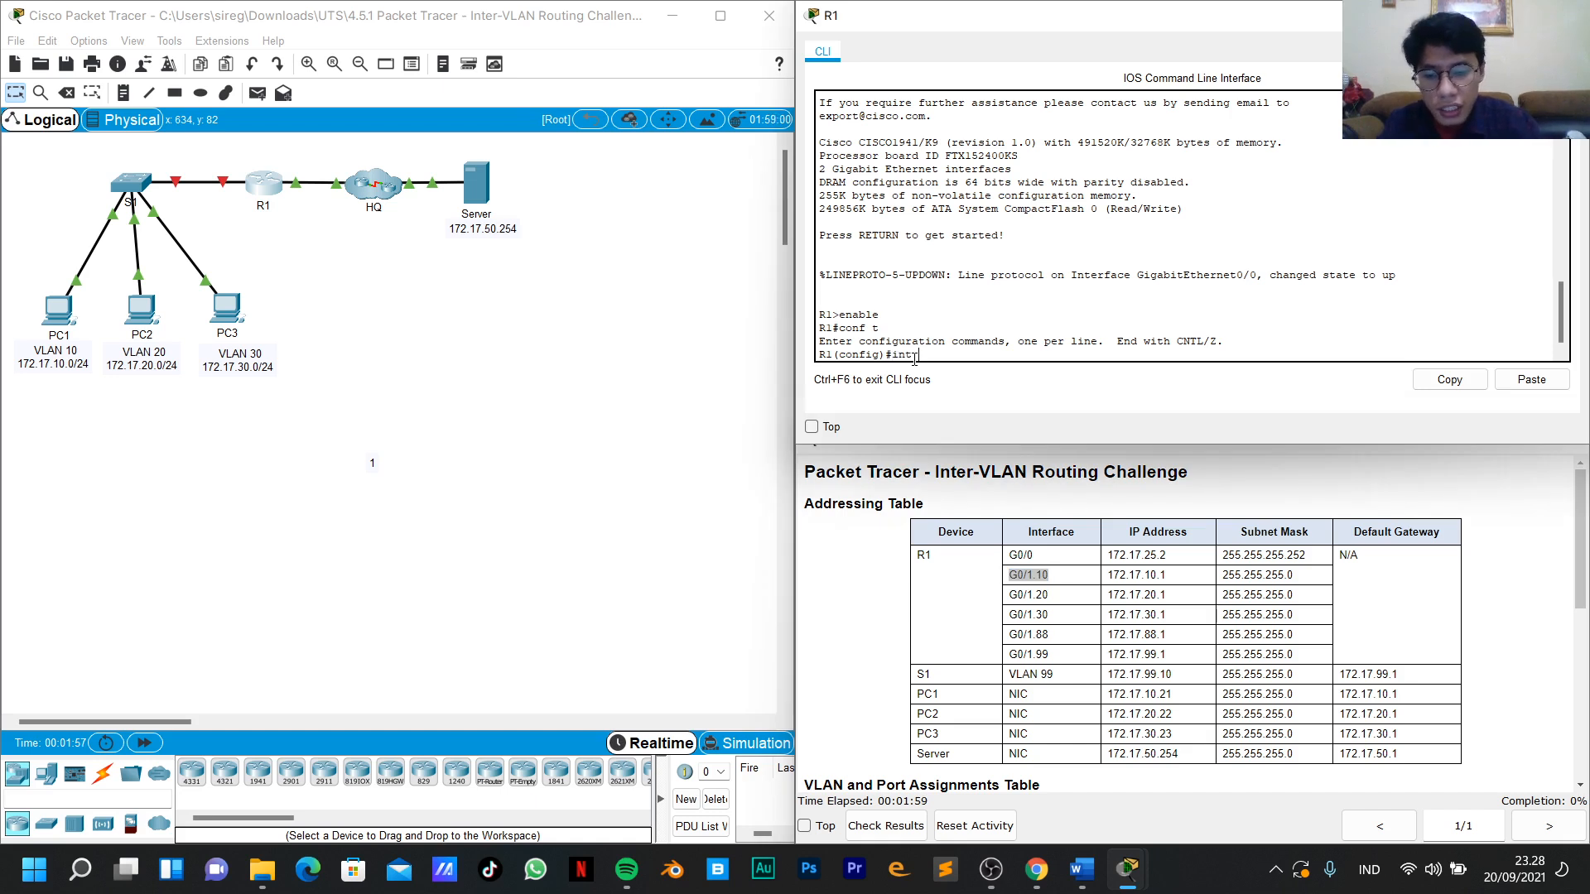
{"action": "type", "text": "g0"}
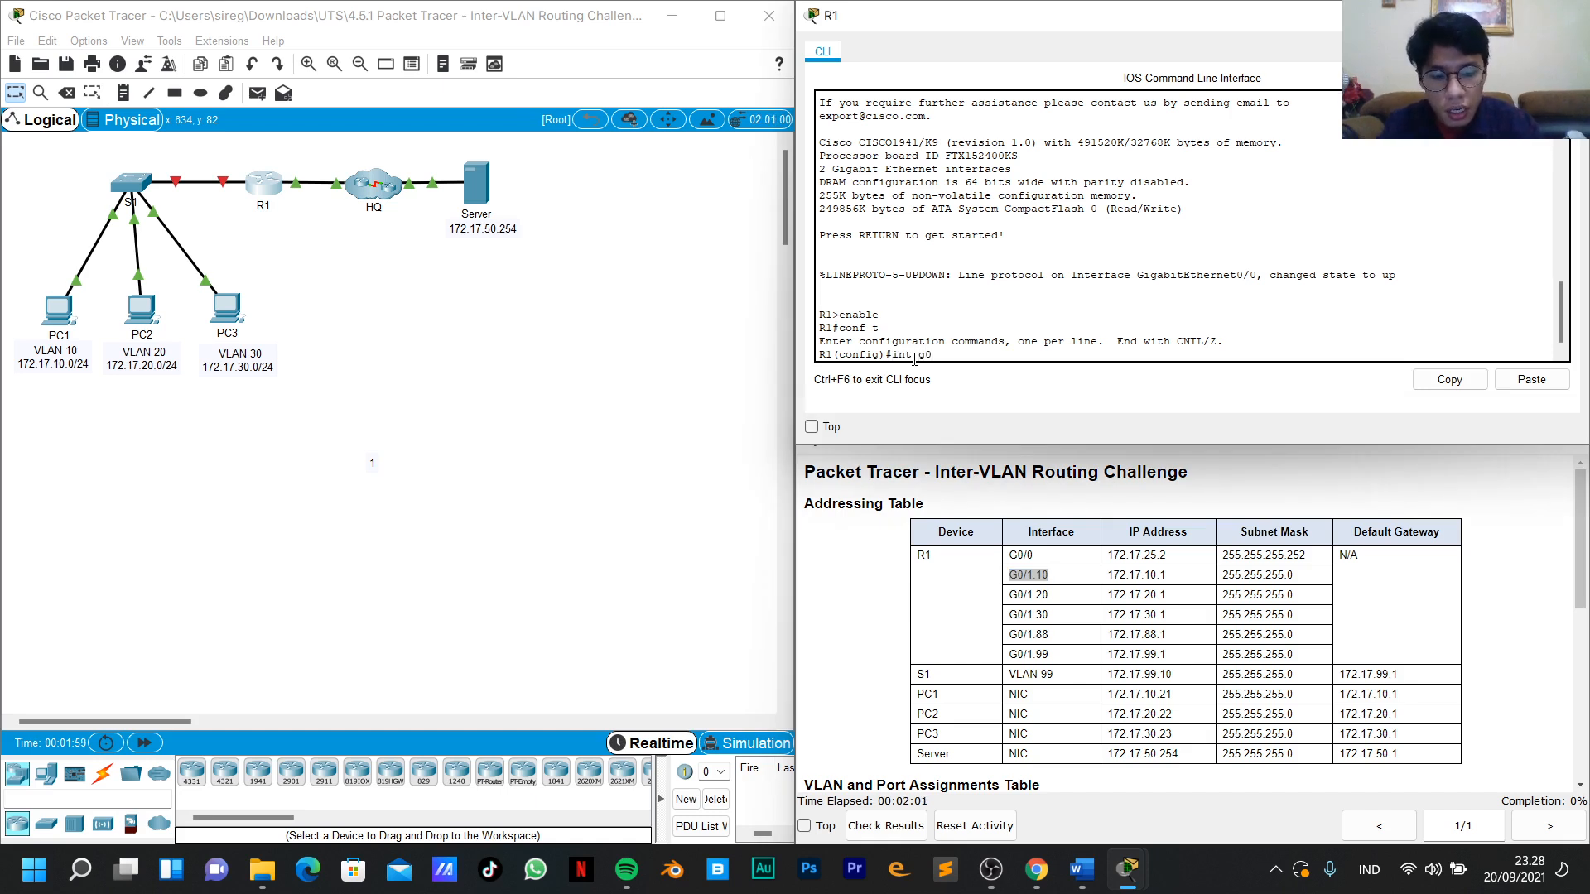
{"action": "type", "text": "/1.10"}
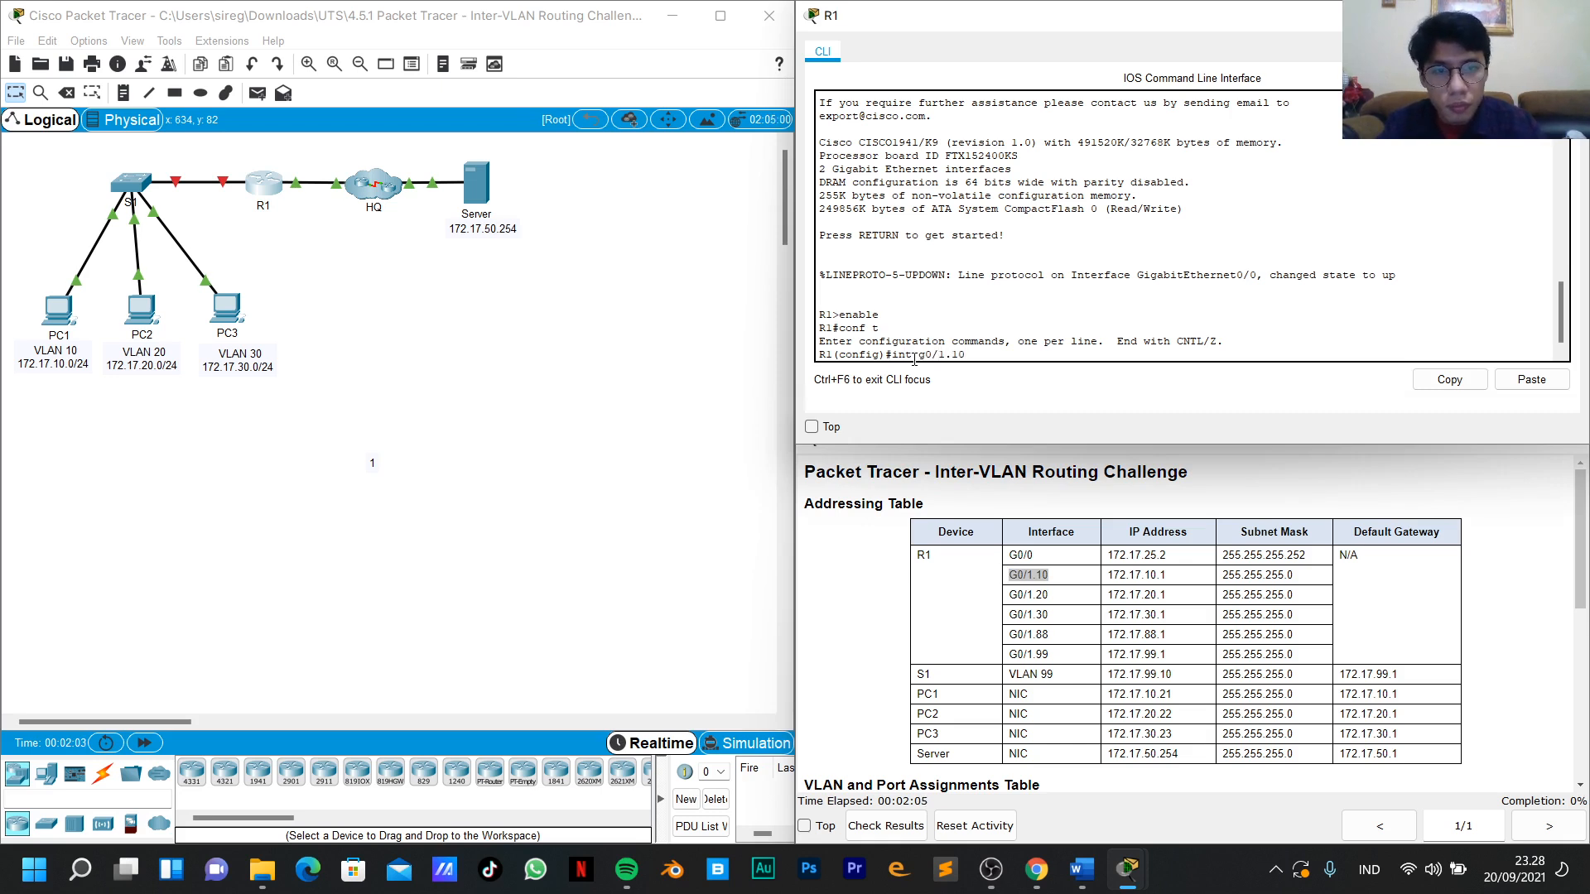
{"action": "key", "text": "Return"}
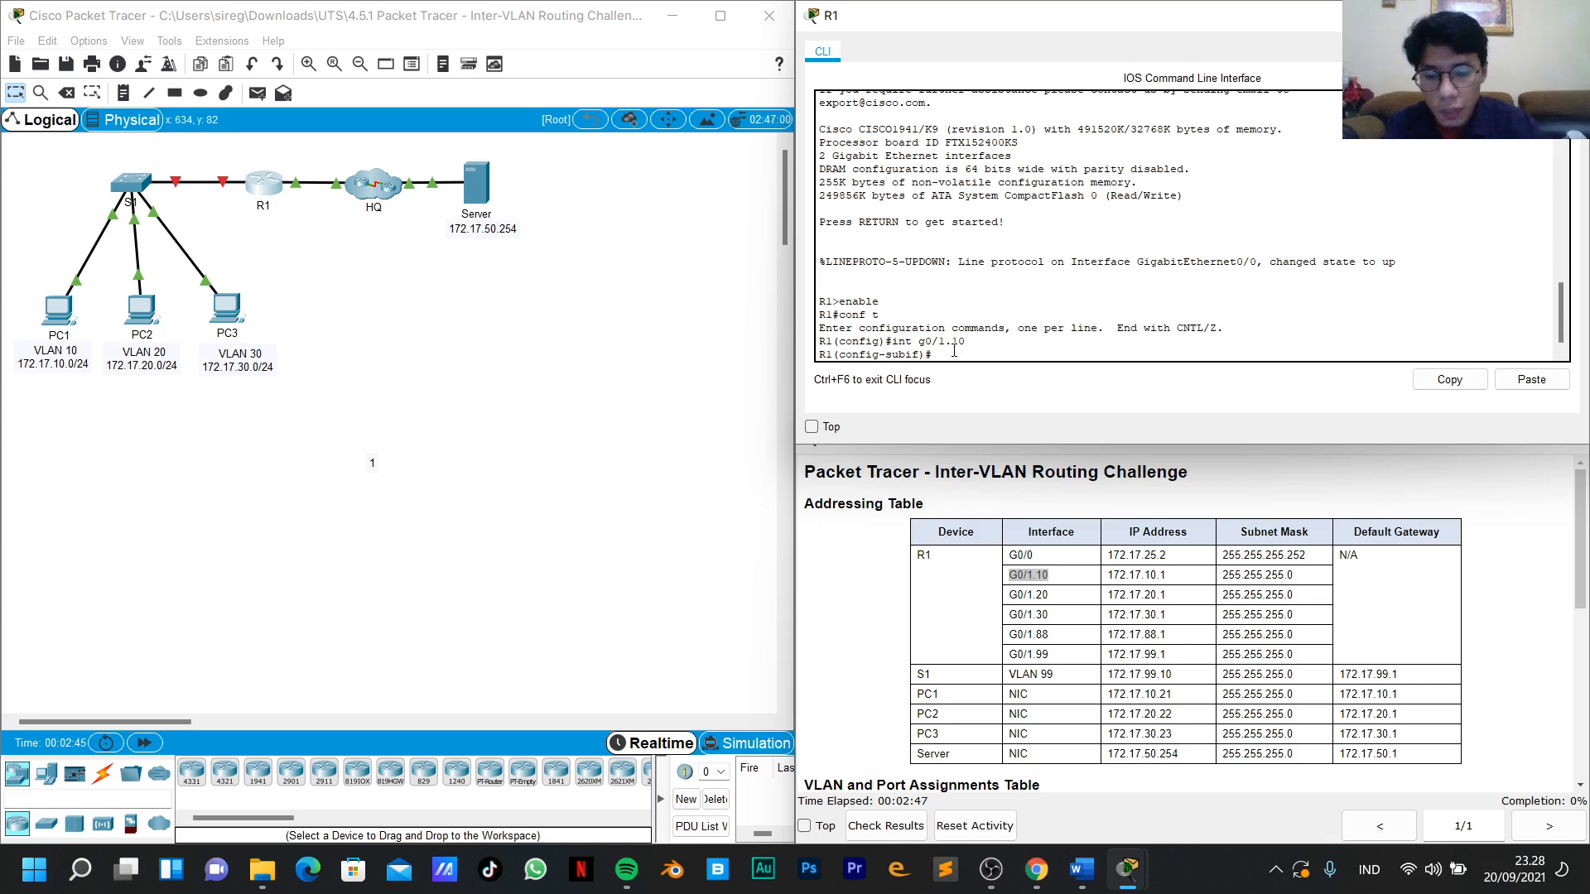
{"action": "type", "text": "enc"}
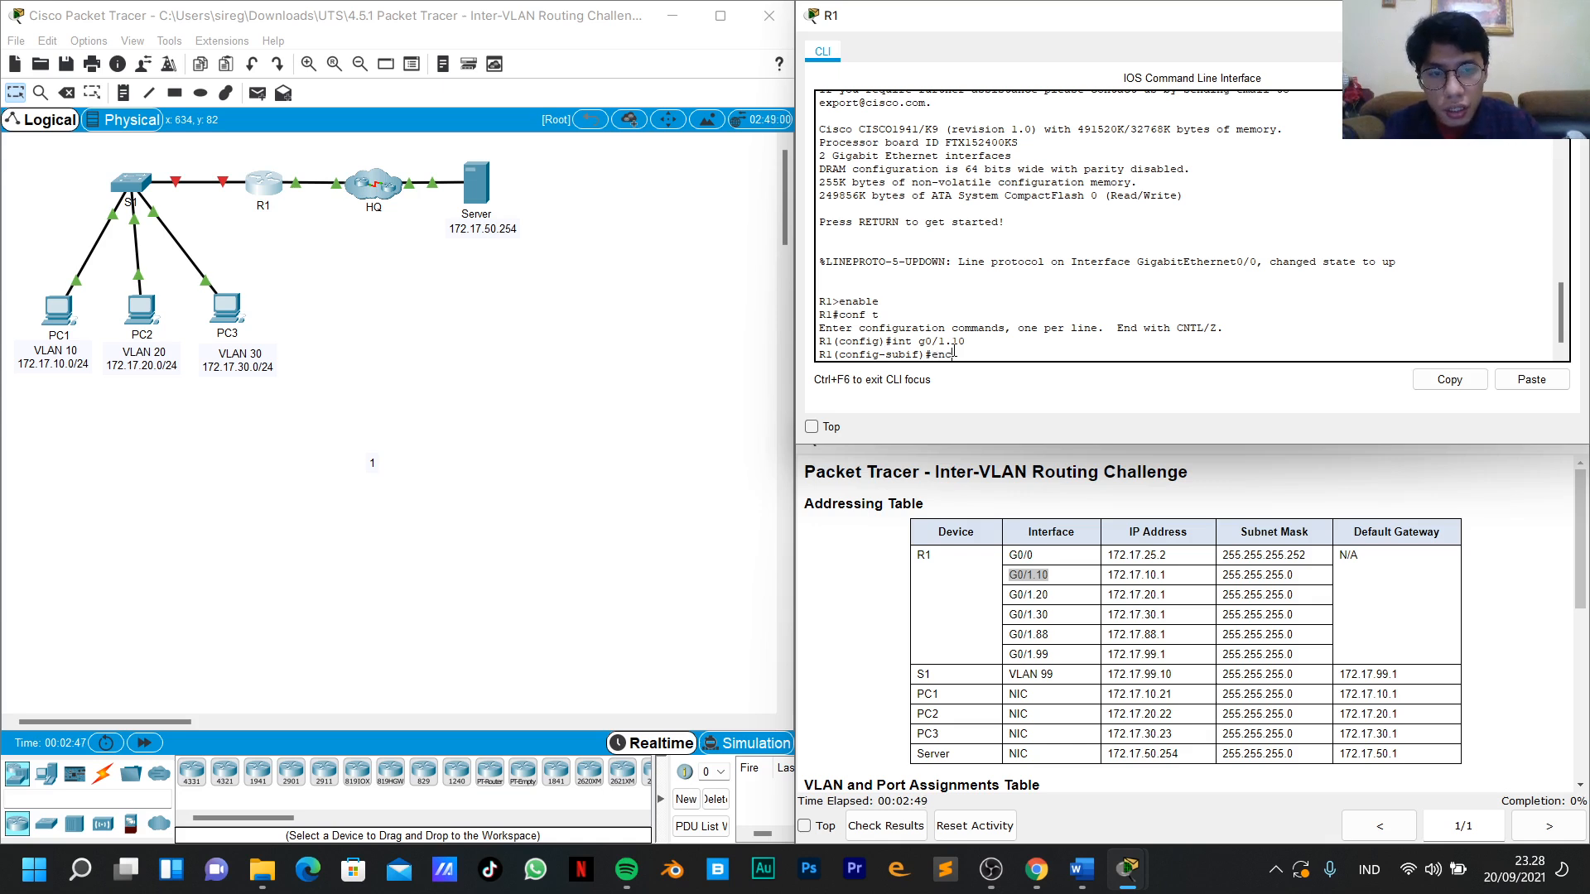
{"action": "key", "text": "BackSpace"}
{"action": "key", "text": "BackSpace"}
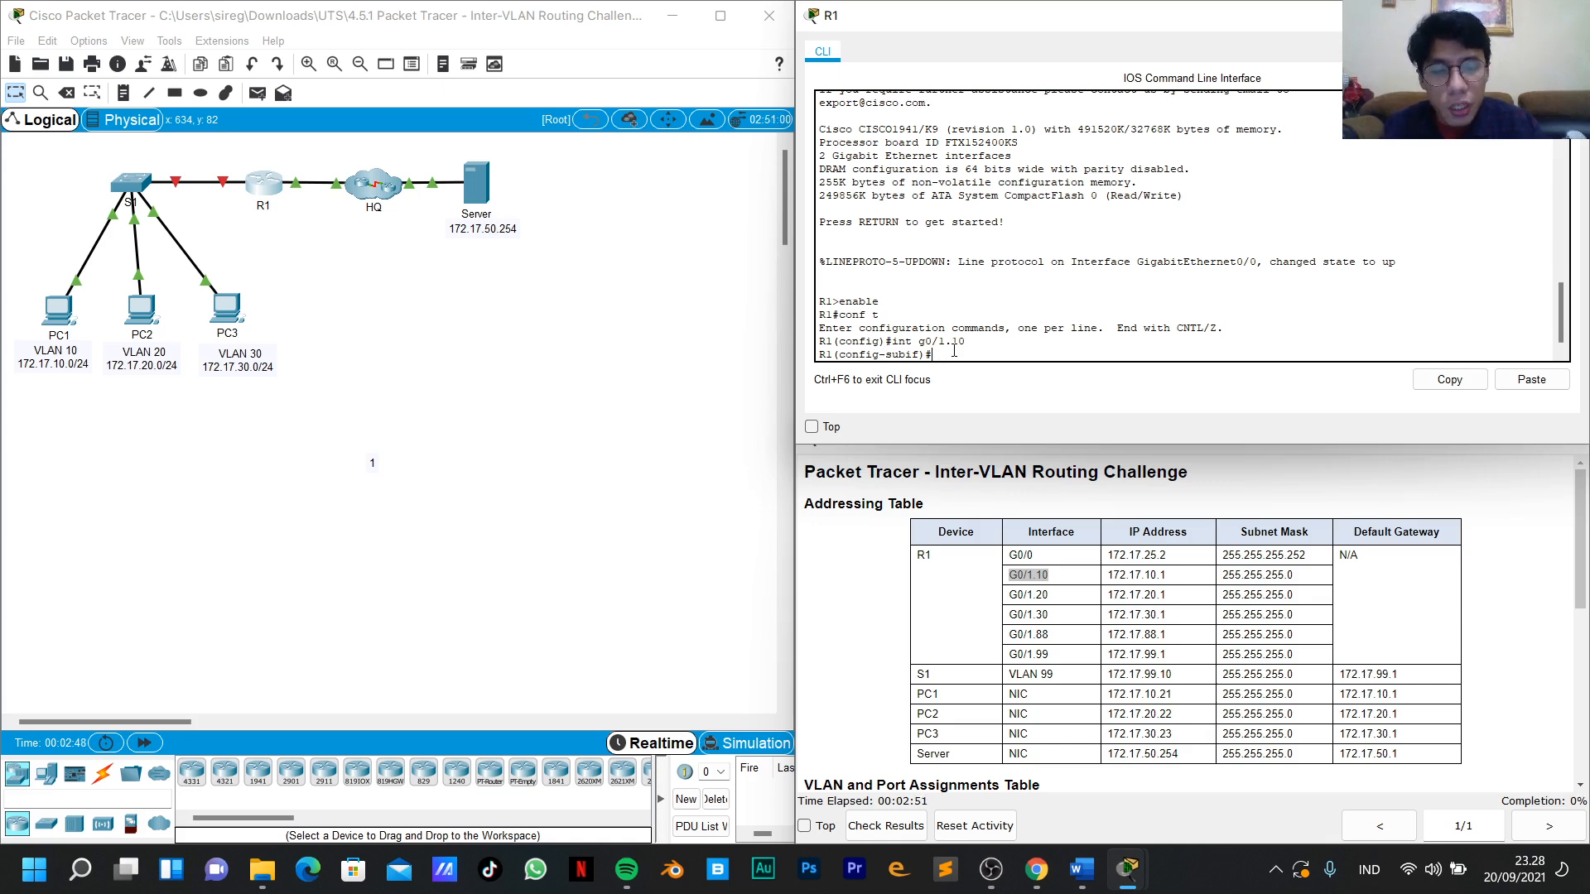
List the available subinterface commands and set the encapsulation of g0/1.10 with encap dot1q 10.
{"action": "type", "text": "?"}
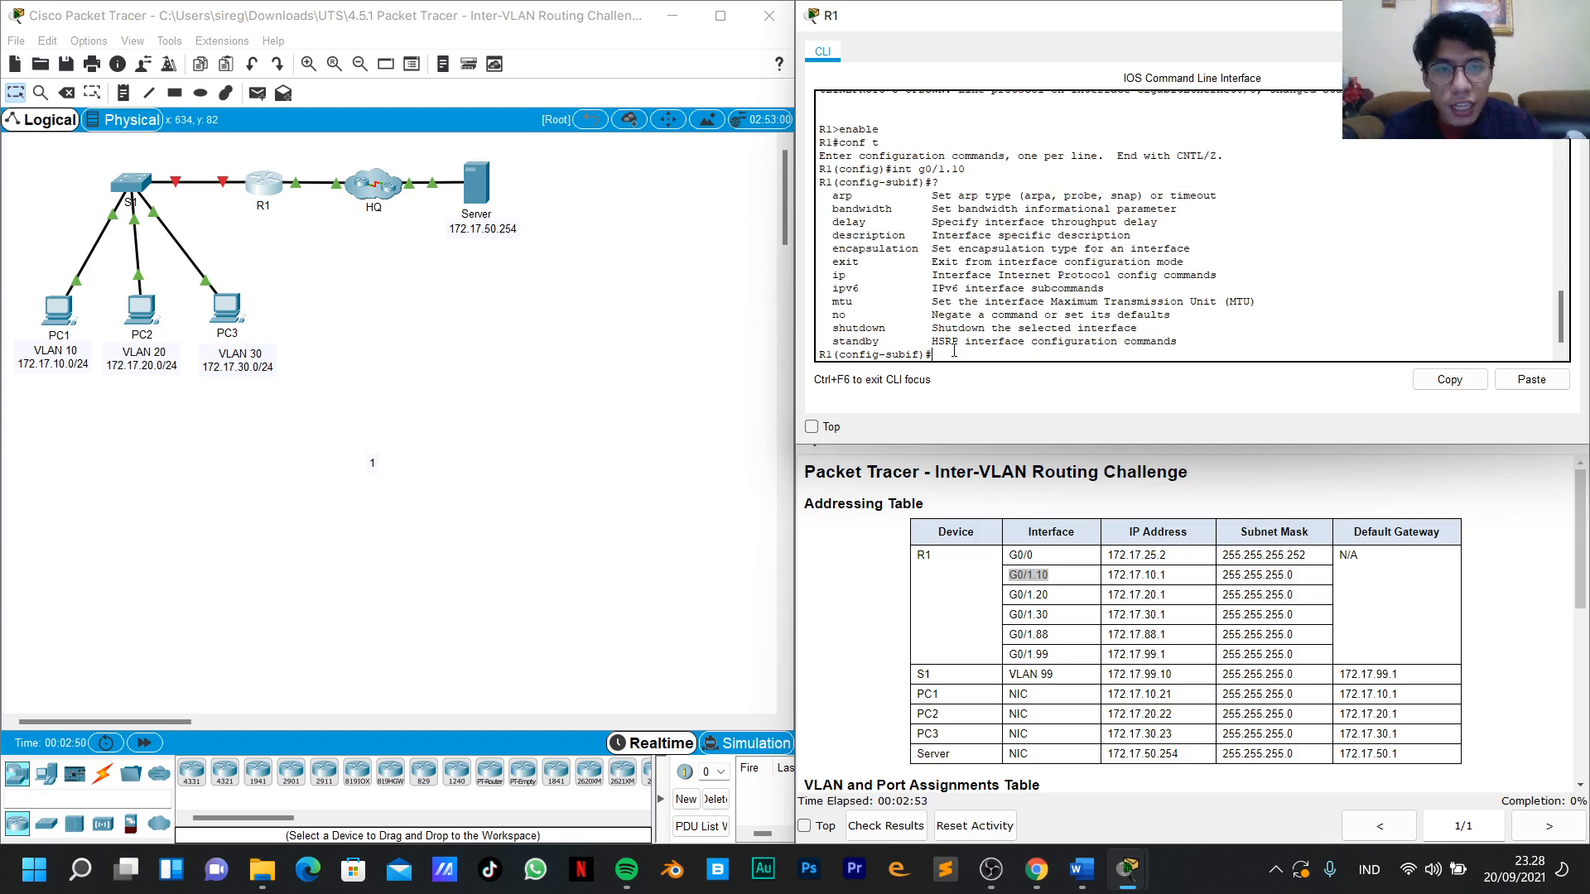
{"action": "left_click_drag", "start_coordinate": [832, 196], "coordinate": [926, 249]}
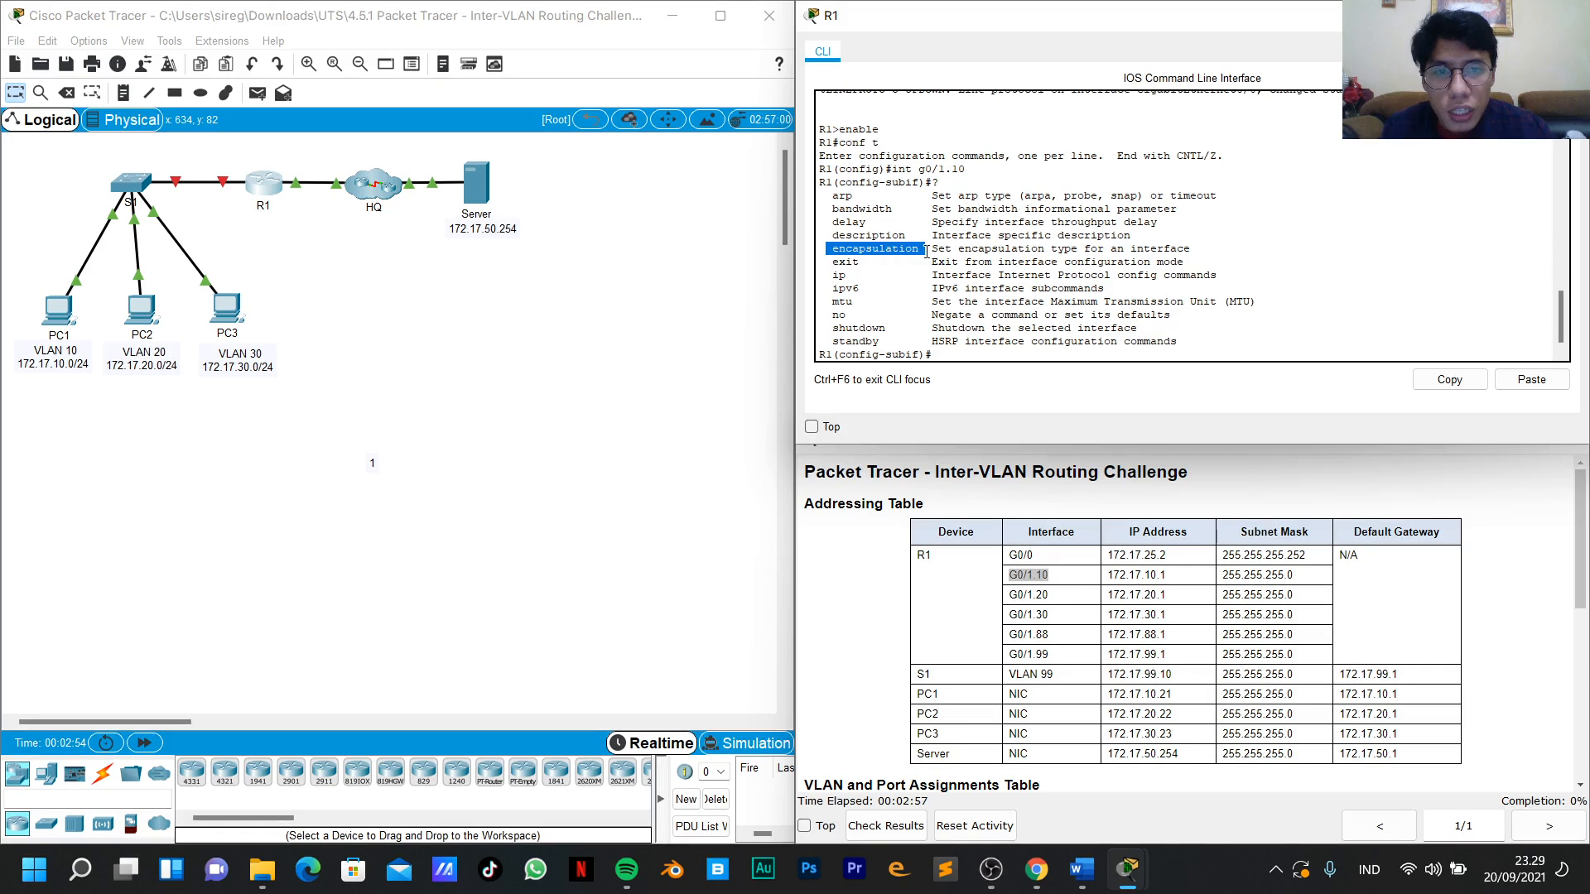
{"action": "left_click", "coordinate": [960, 358]}
{"action": "type", "text": "encap d"}
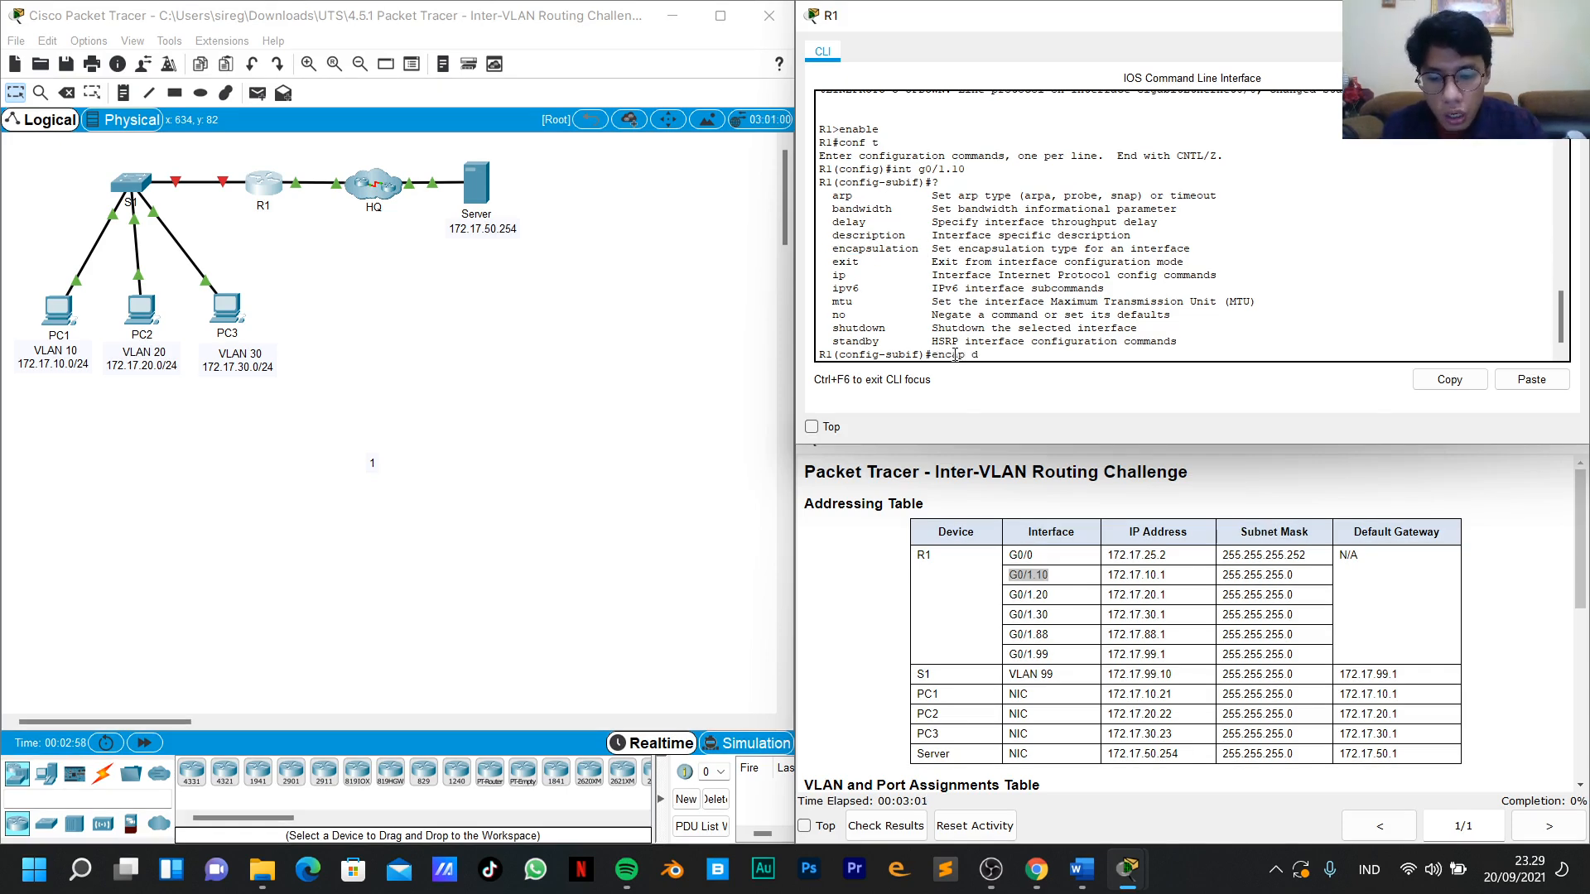
{"action": "type", "text": "ot1q"}
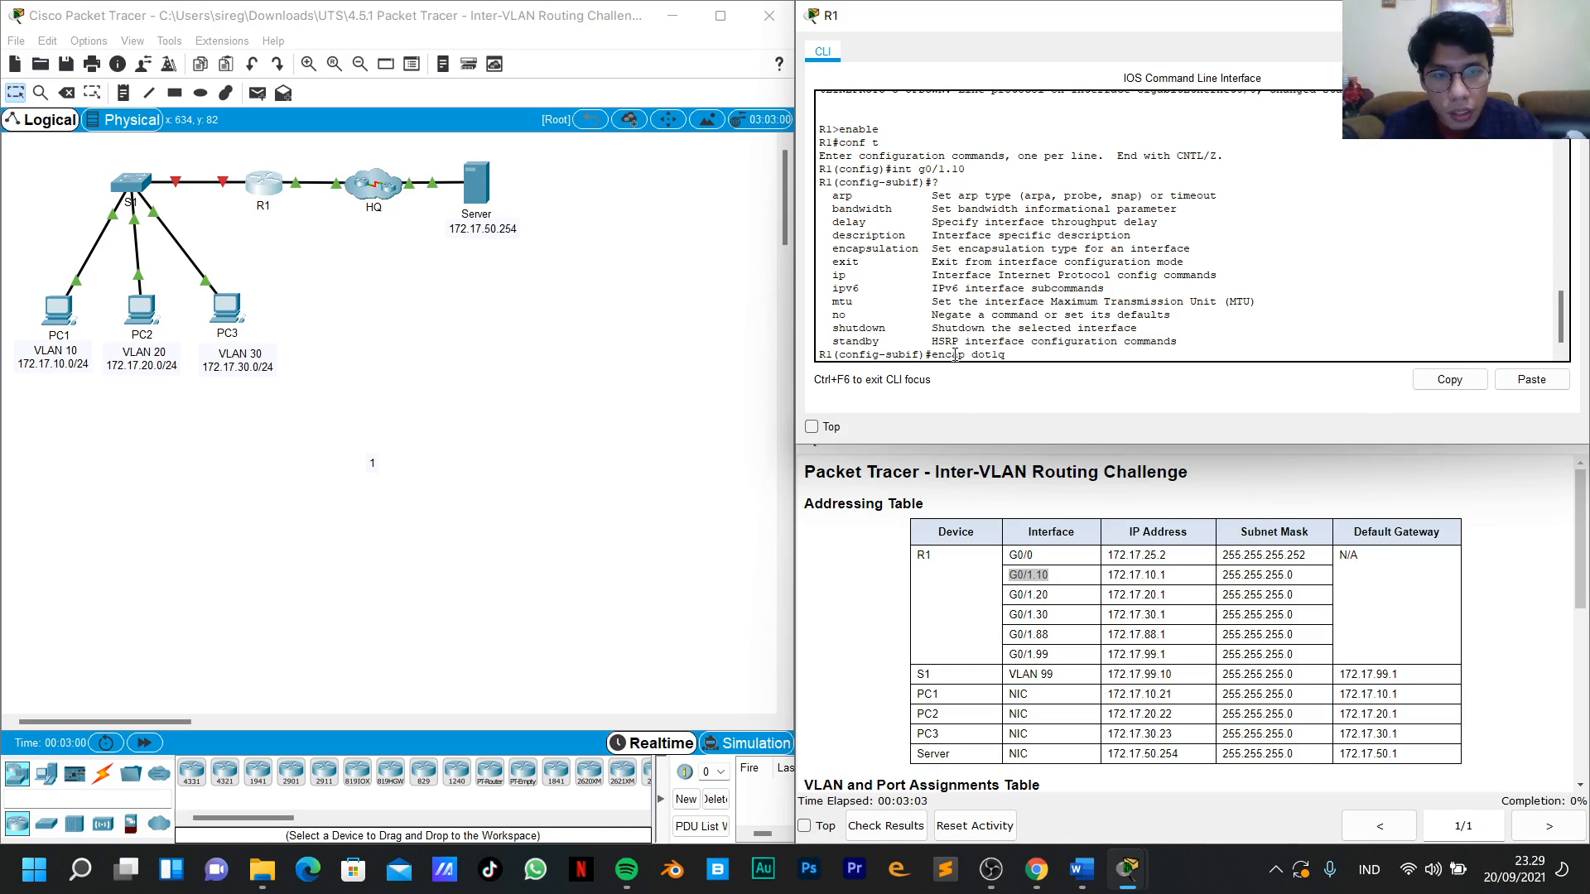
{"action": "left_click", "coordinate": [1038, 575]}
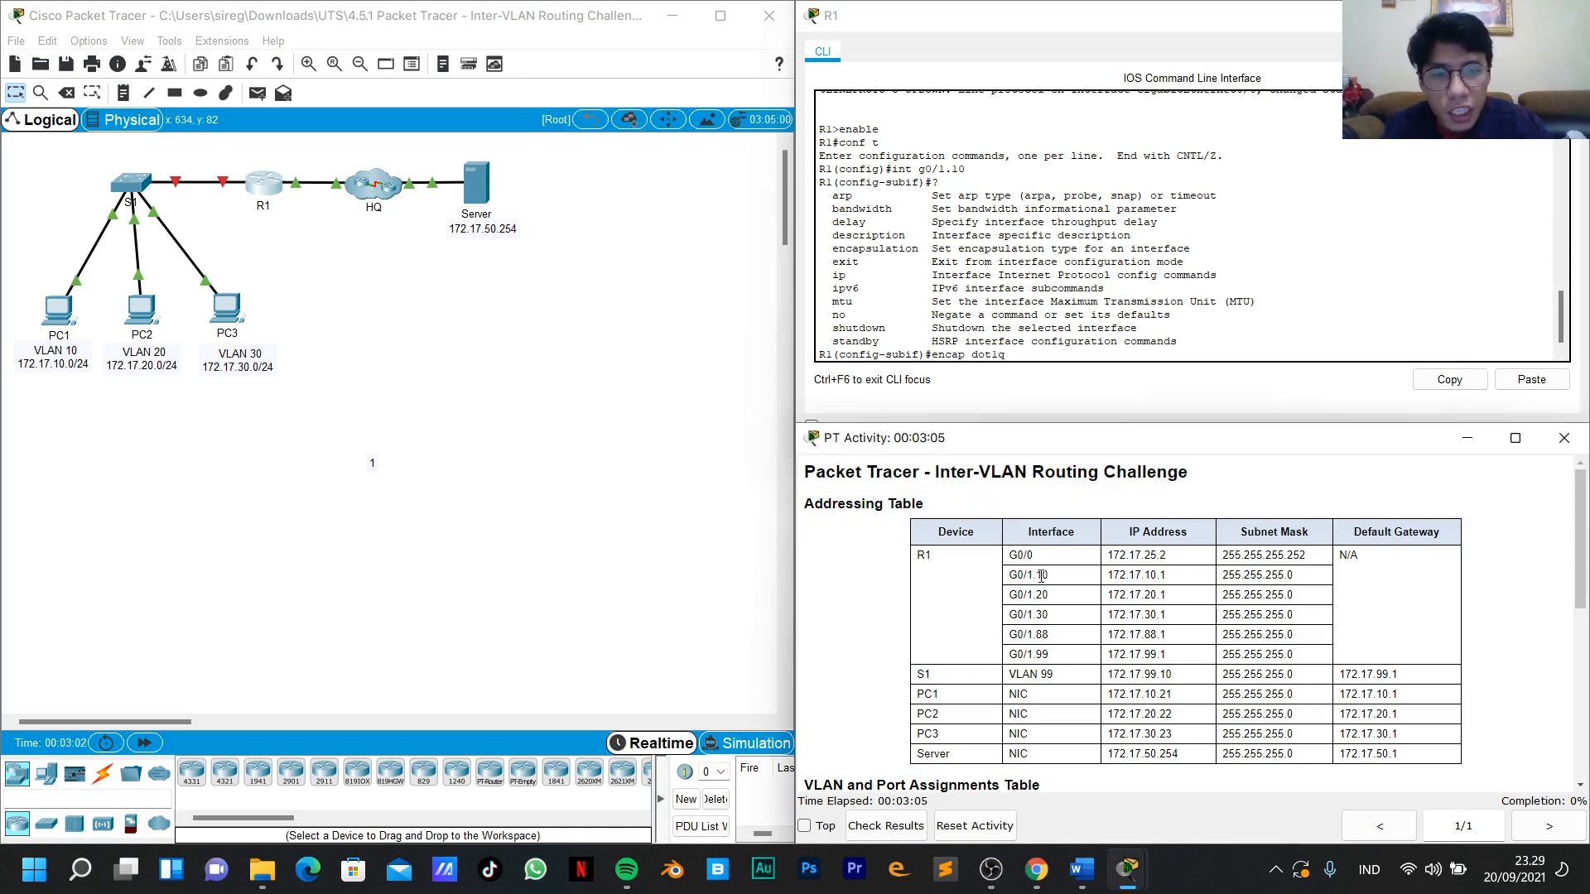
{"action": "left_click_drag", "start_coordinate": [1036, 575], "coordinate": [1052, 579]}
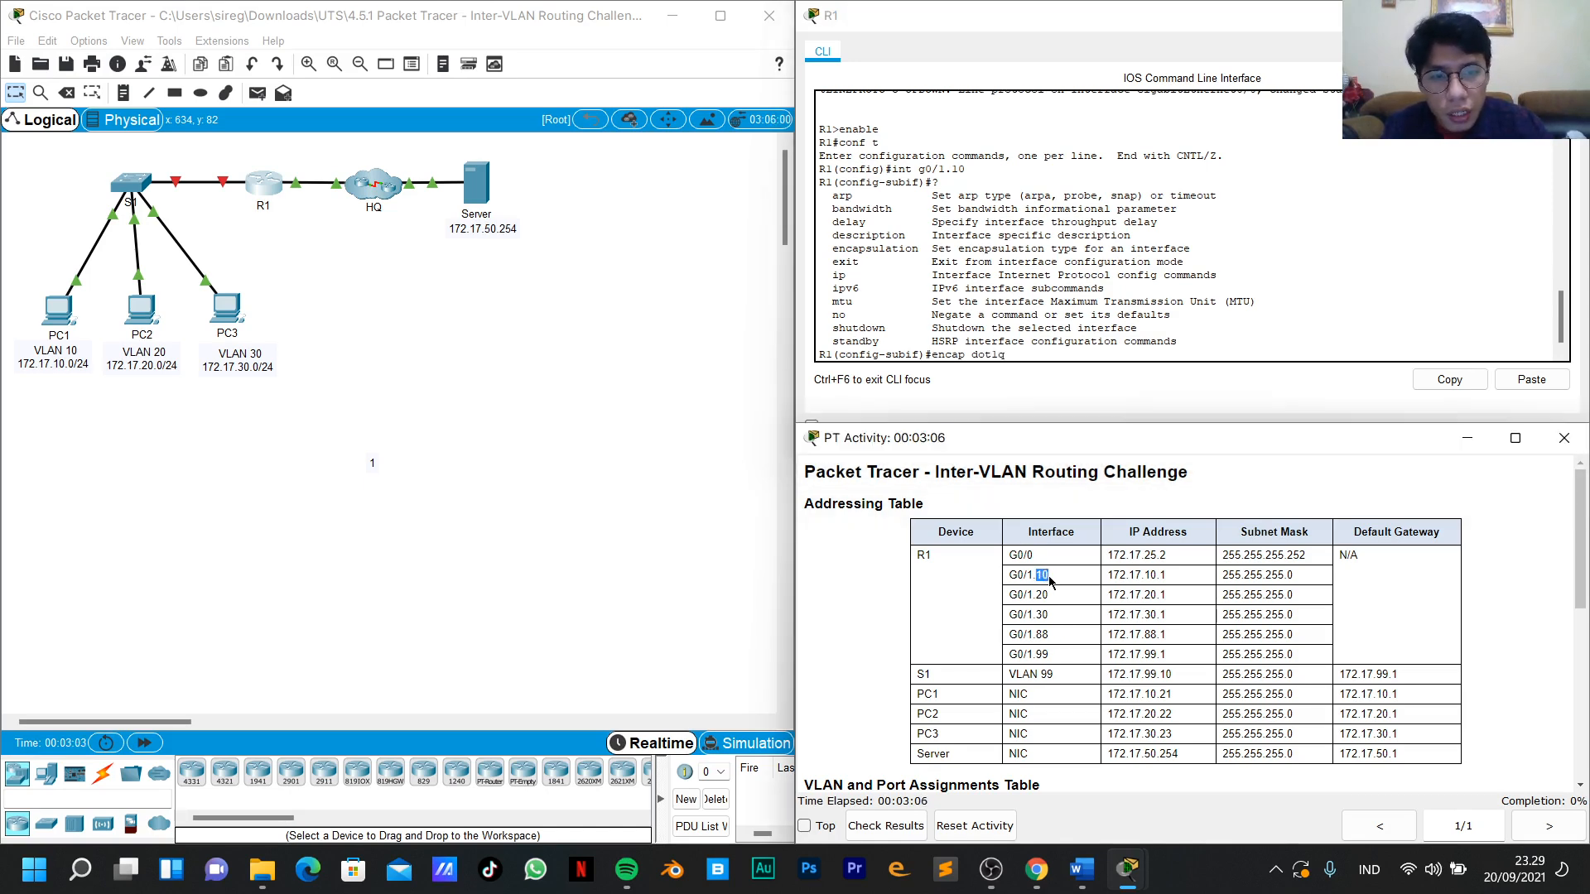
{"action": "left_click", "coordinate": [1013, 354]}
{"action": "key", "text": "Return"}
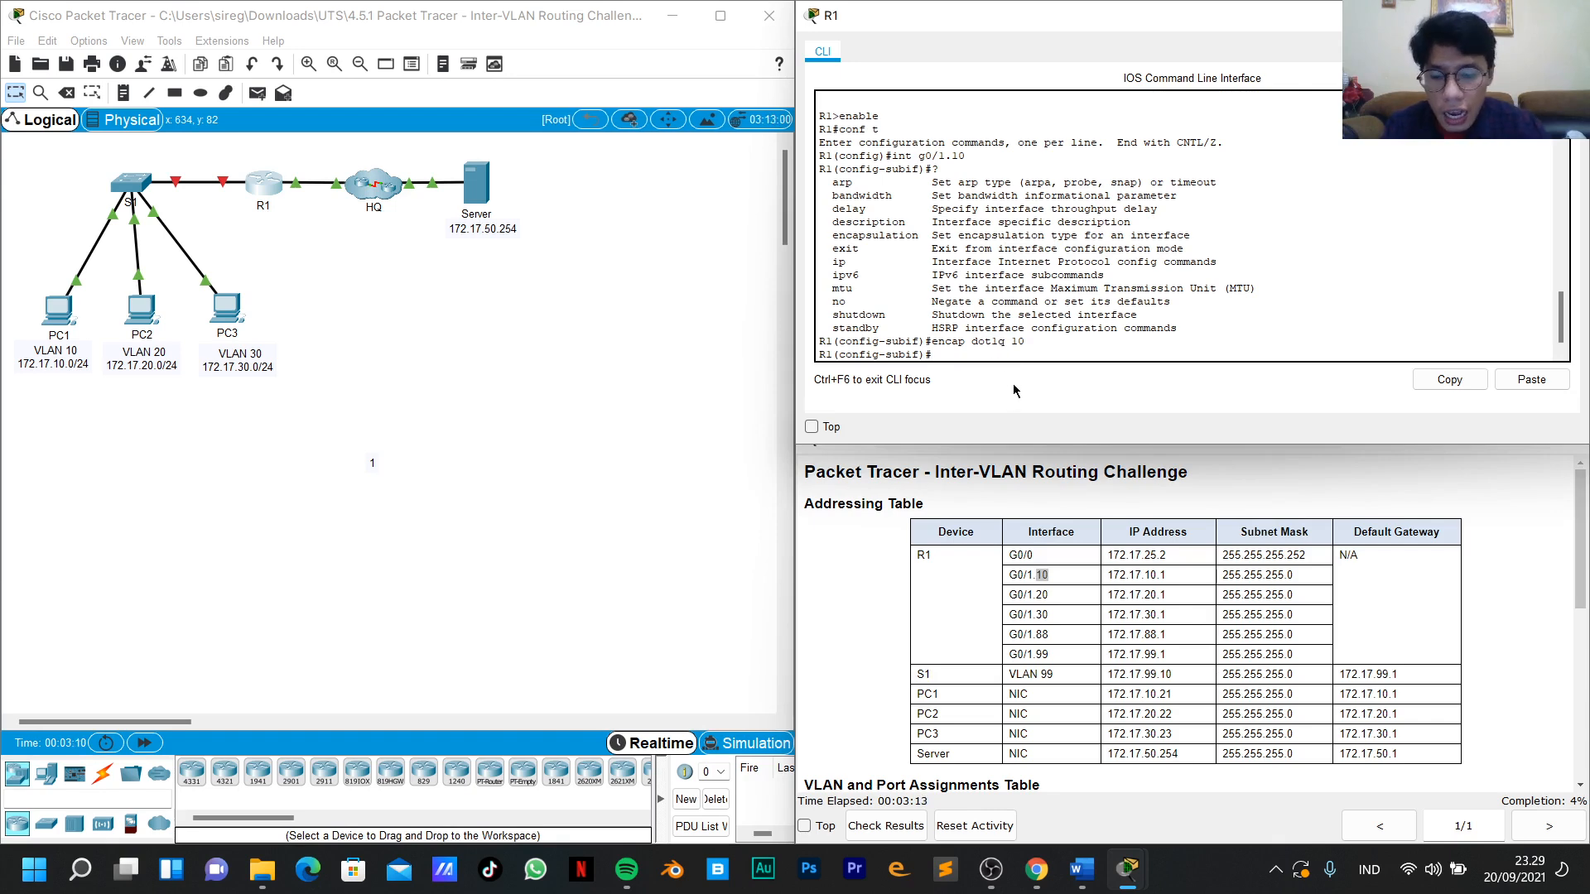
{"action": "type", "text": "o shu"}
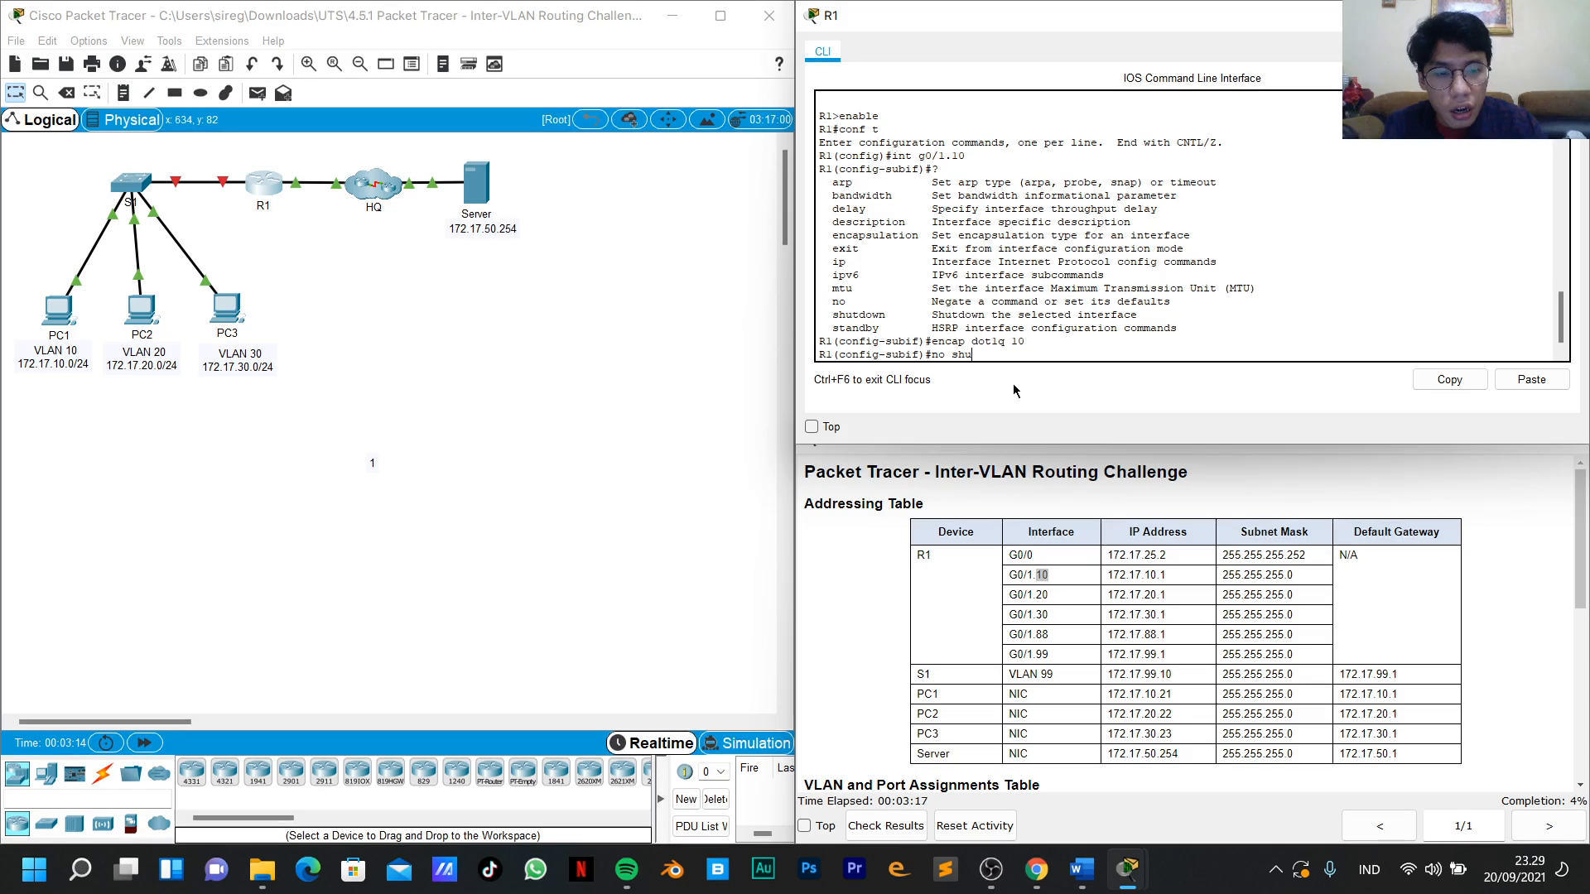
{"action": "key", "text": "BackSpace"}
{"action": "key", "text": "BackSpace"}
{"action": "key", "text": "BackSpace"}
{"action": "key", "text": "BackSpace"}
{"action": "key", "text": "BackSpace"}
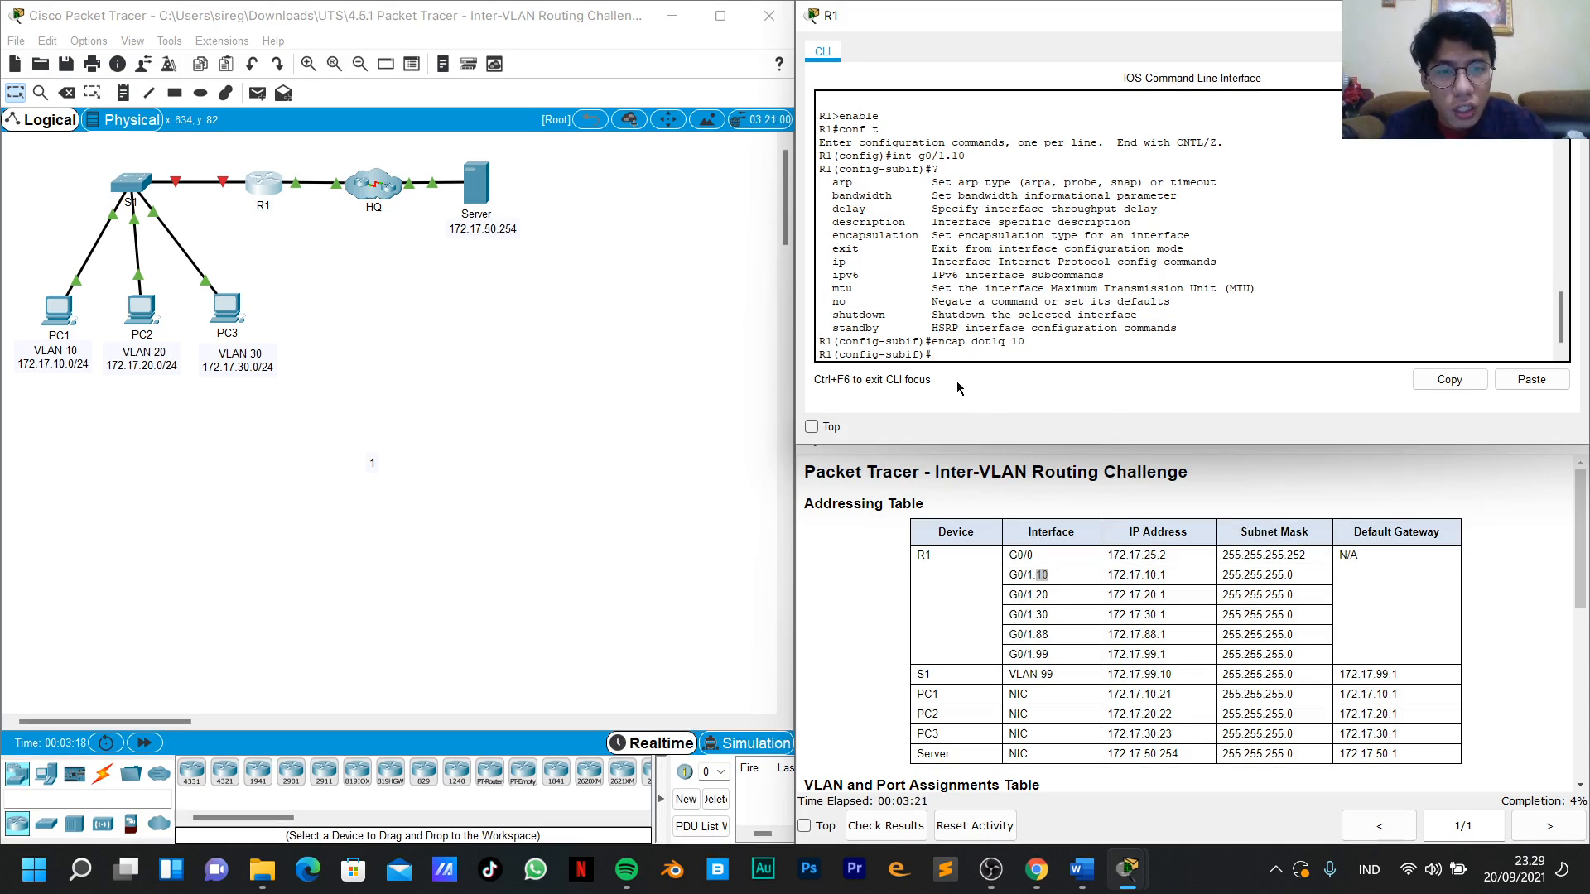
Assign IP address 172.17.10.1 with subnet mask 255.255.255.0 from the Addressing Table to subinterface g0/1.10 using ip addr.
{"action": "type", "text": "ip"}
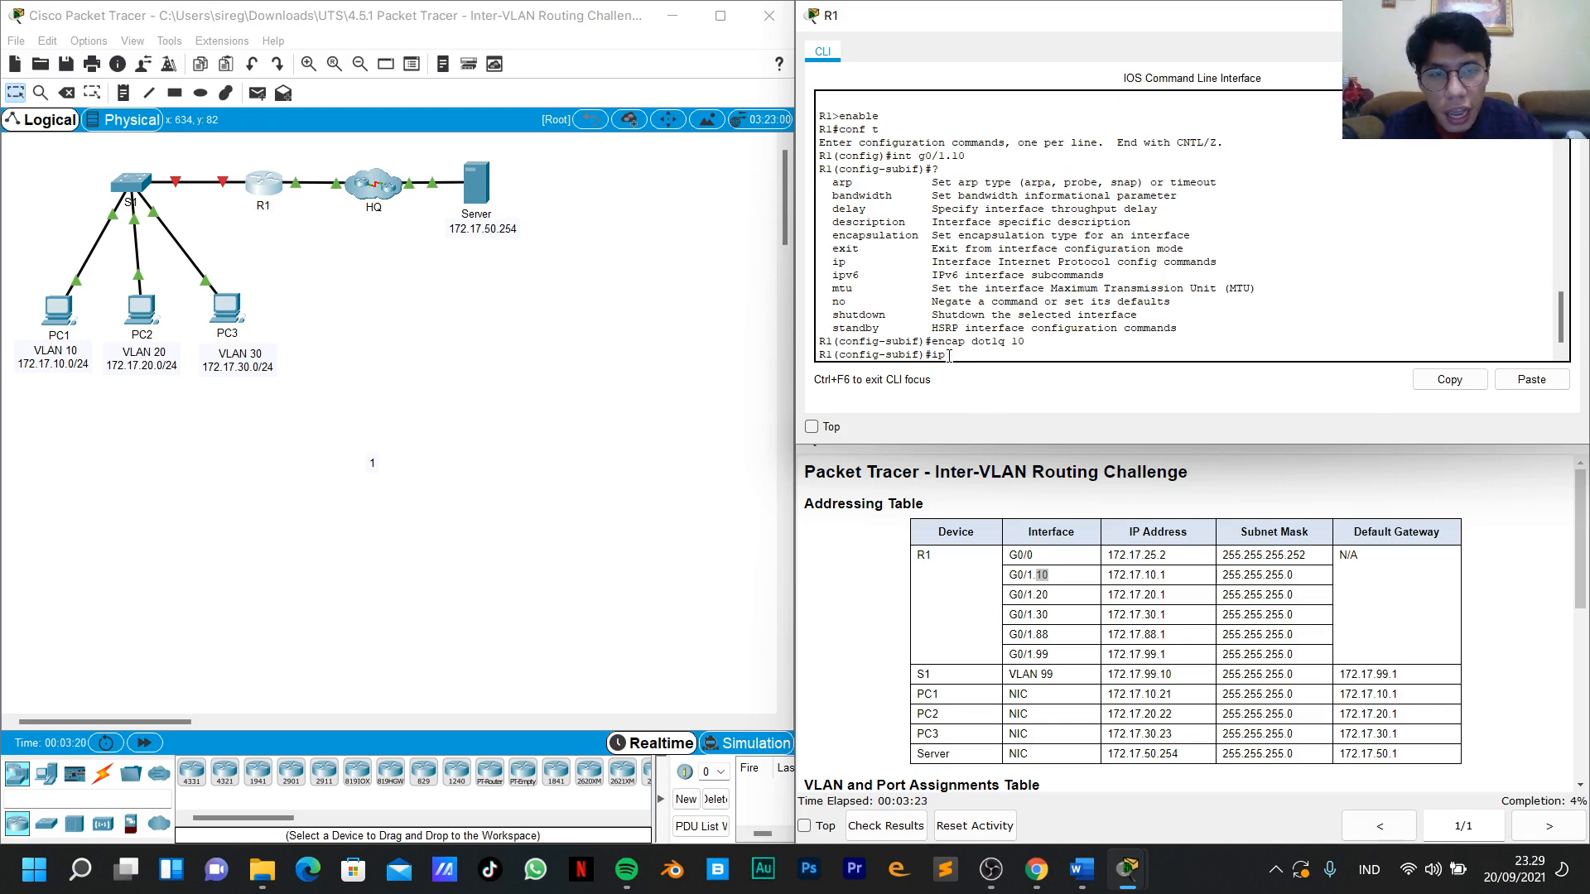
{"action": "type", "text": " addr"}
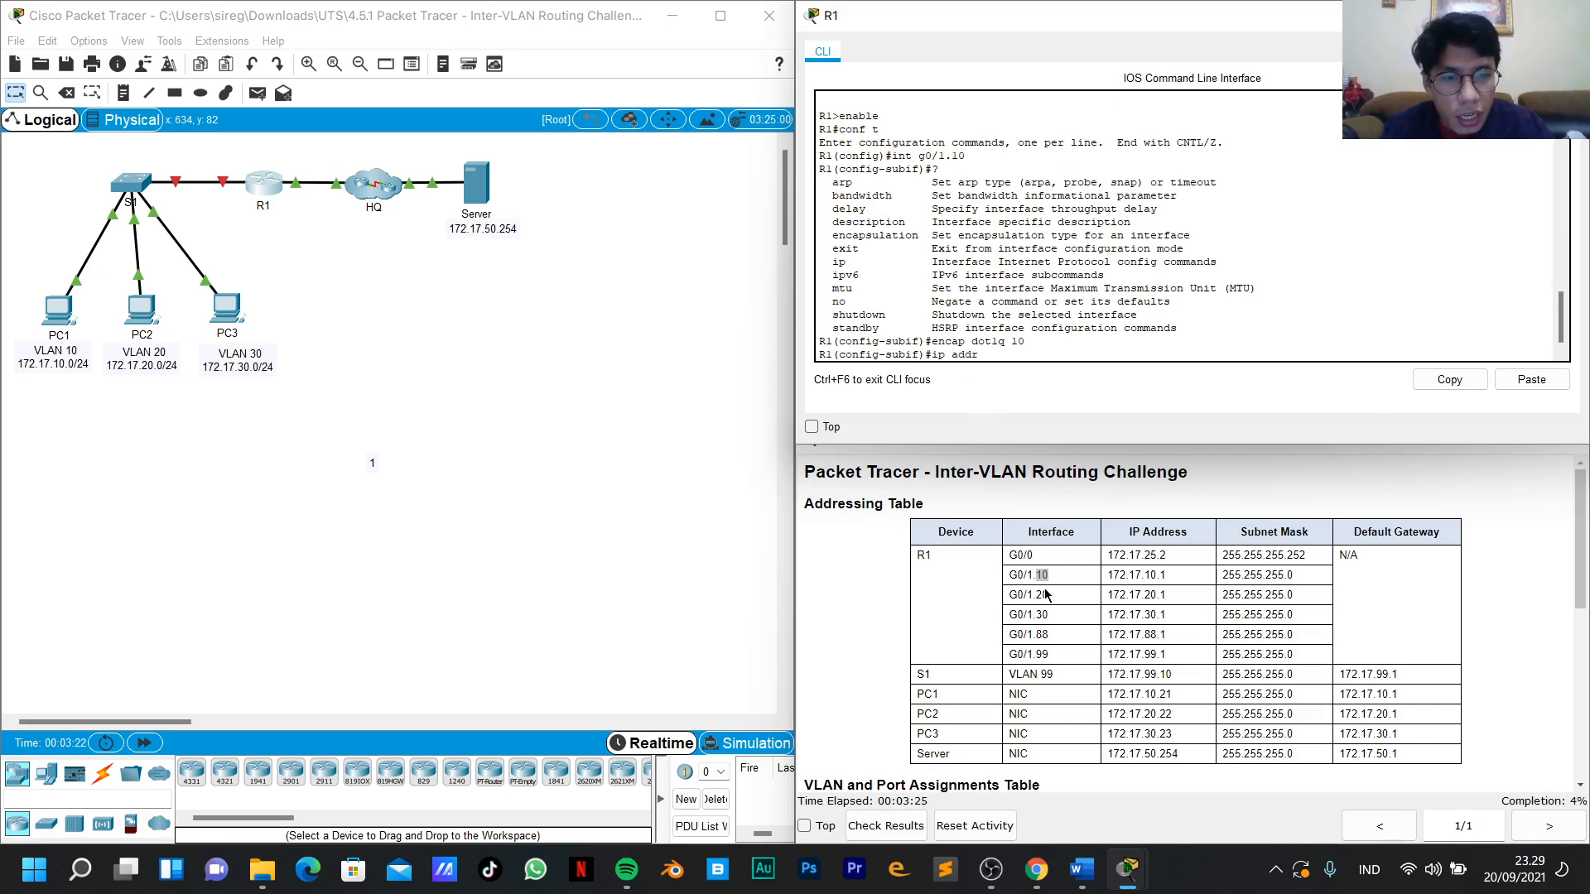
{"action": "left_click_drag", "start_coordinate": [1114, 576], "coordinate": [1167, 577]}
{"action": "key", "text": "ctrl+c"}
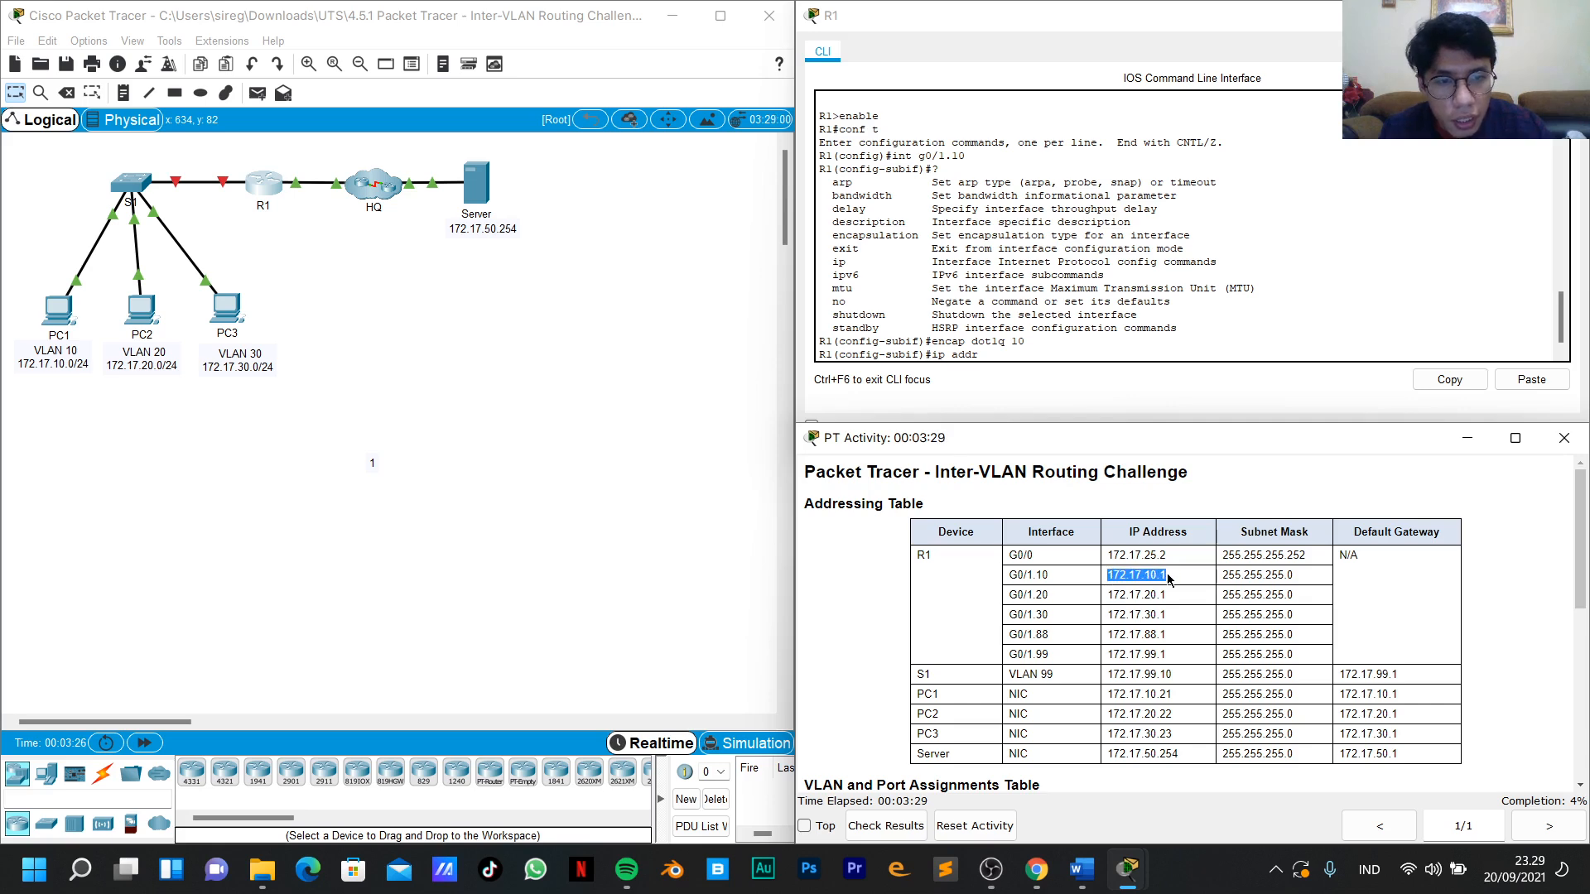
{"action": "left_click", "coordinate": [1031, 370]}
{"action": "right_click", "coordinate": [1031, 370]}
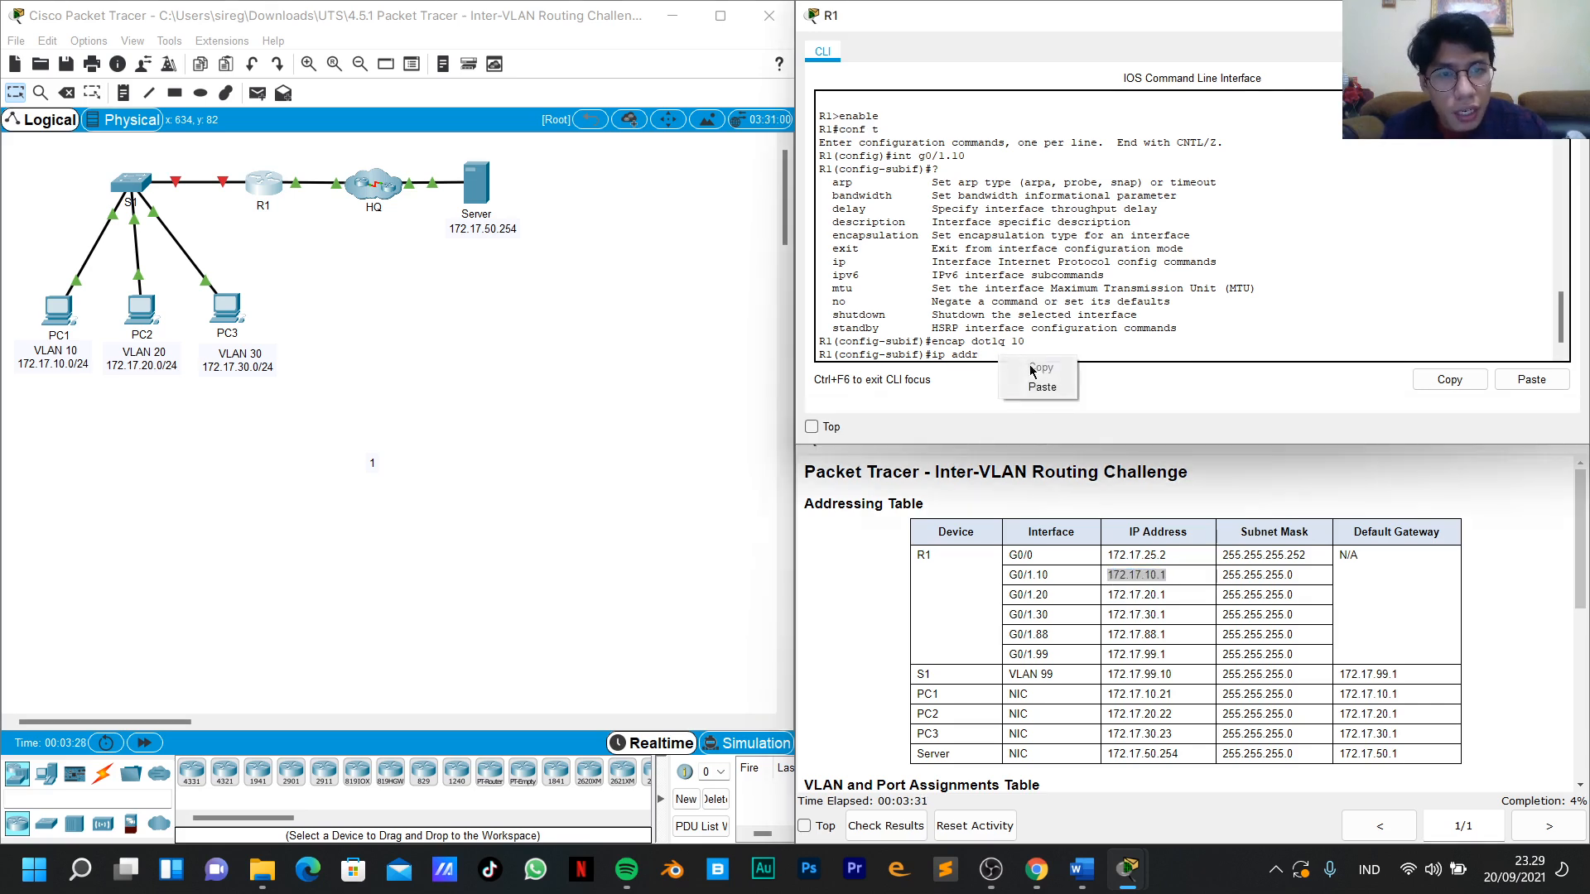
{"action": "left_click", "coordinate": [1041, 387]}
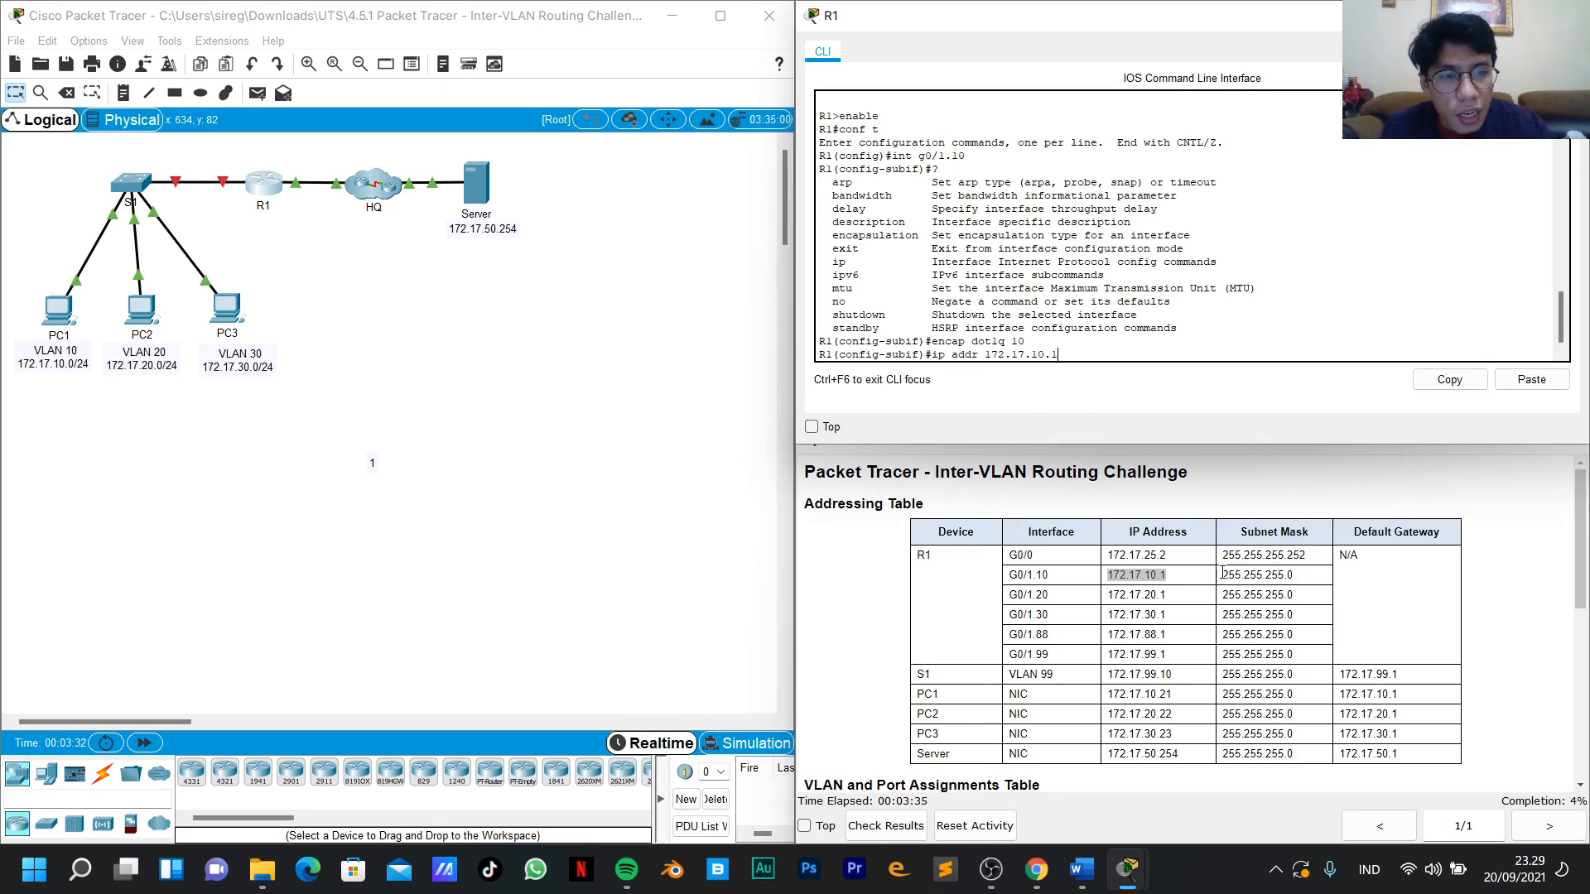
{"action": "left_click_drag", "start_coordinate": [1223, 573], "coordinate": [1275, 577]}
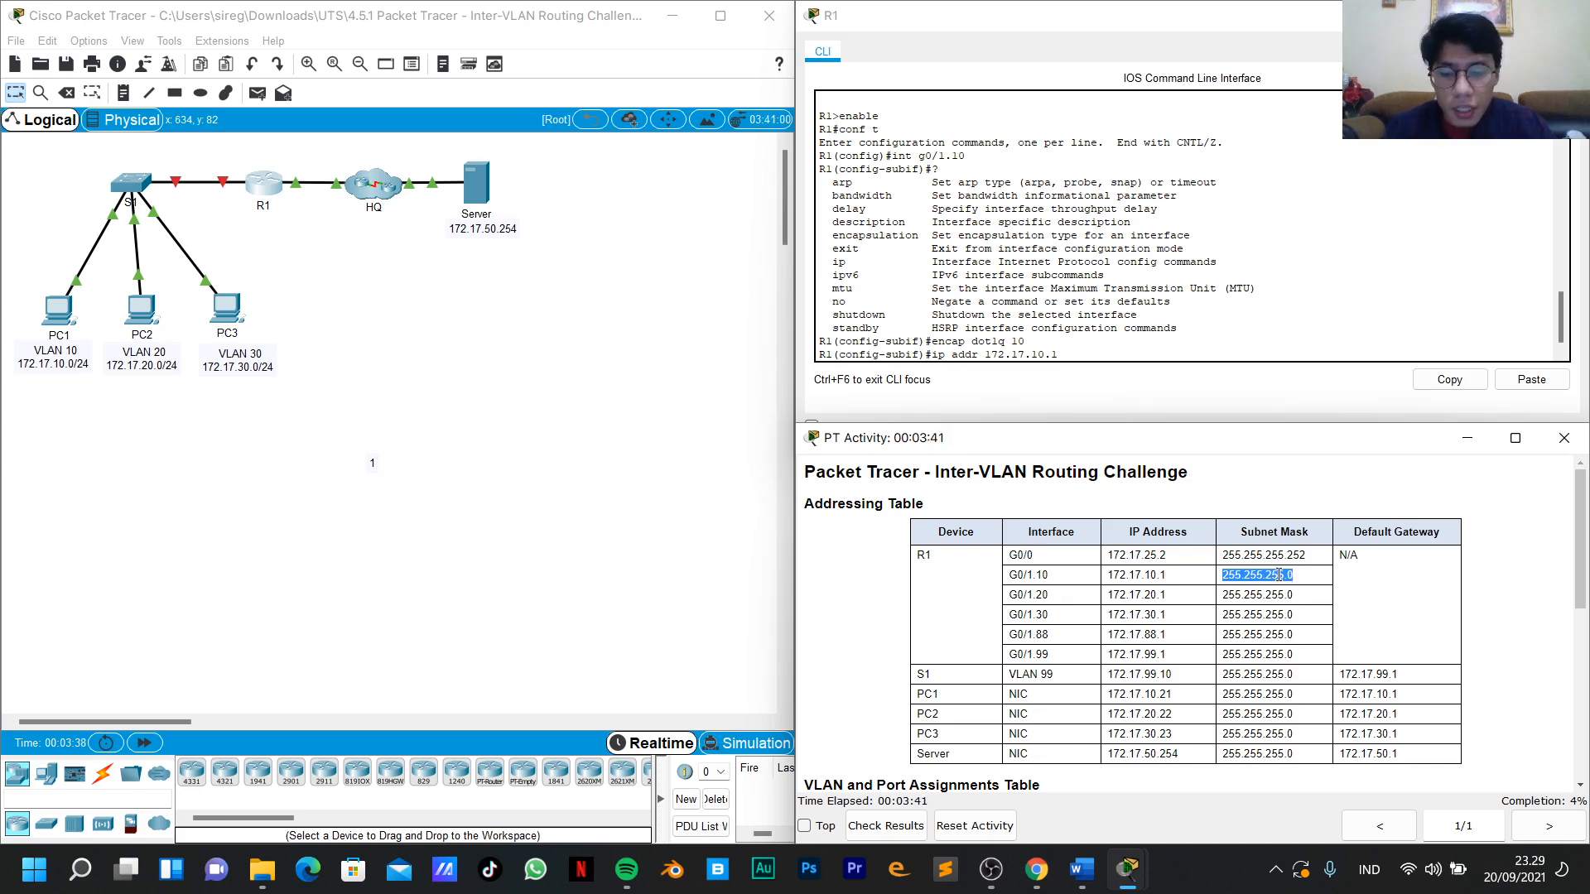
{"action": "left_click", "coordinate": [1081, 357]}
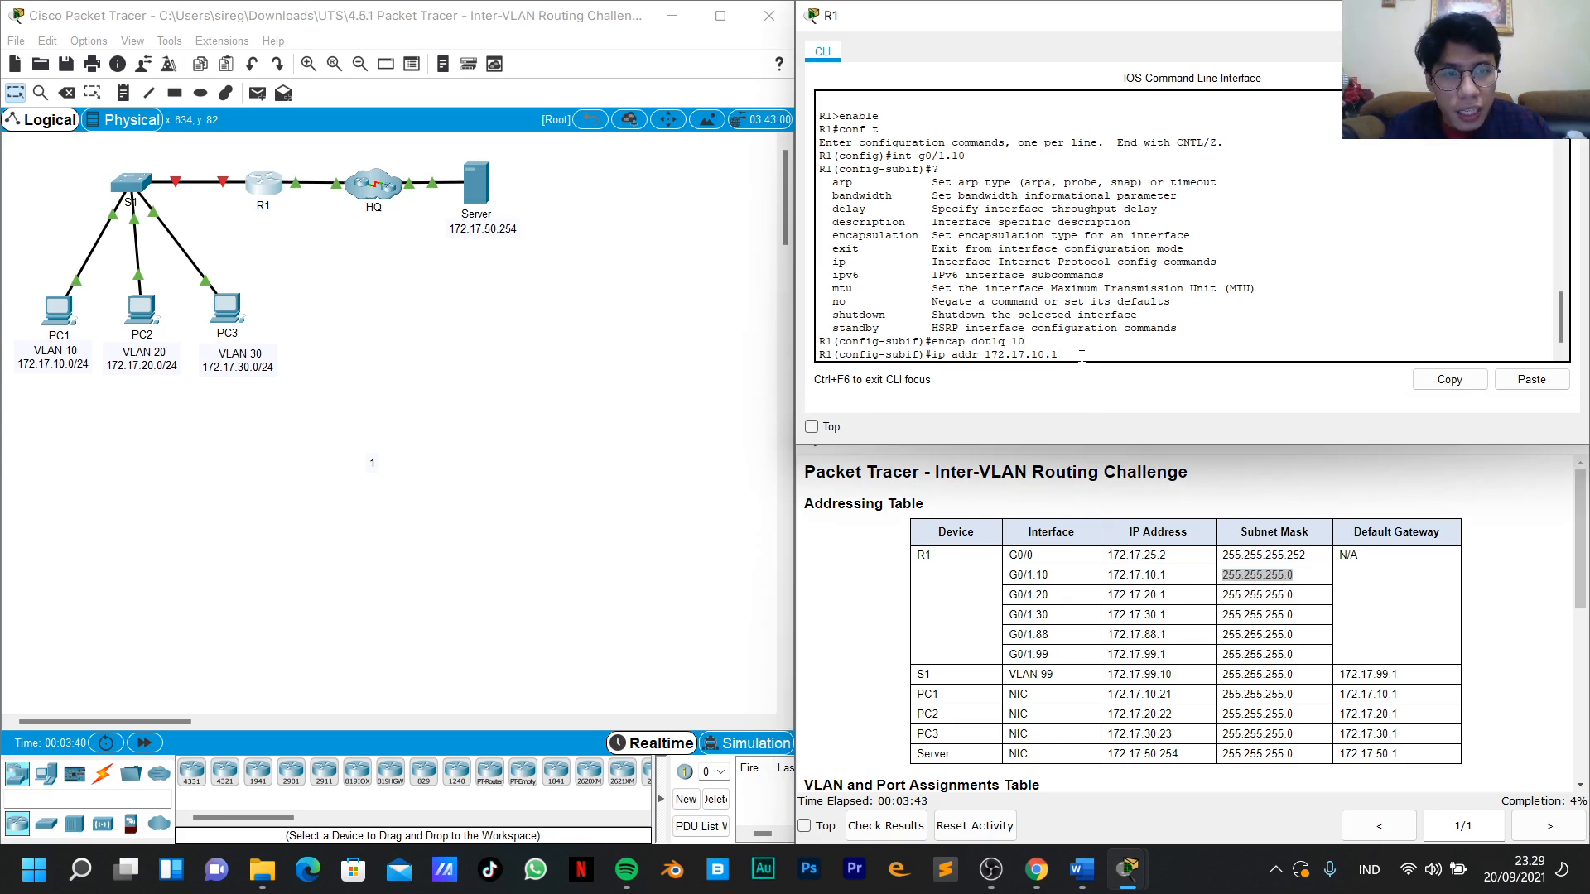
{"action": "right_click", "coordinate": [1081, 357]}
{"action": "left_click", "coordinate": [1130, 391]}
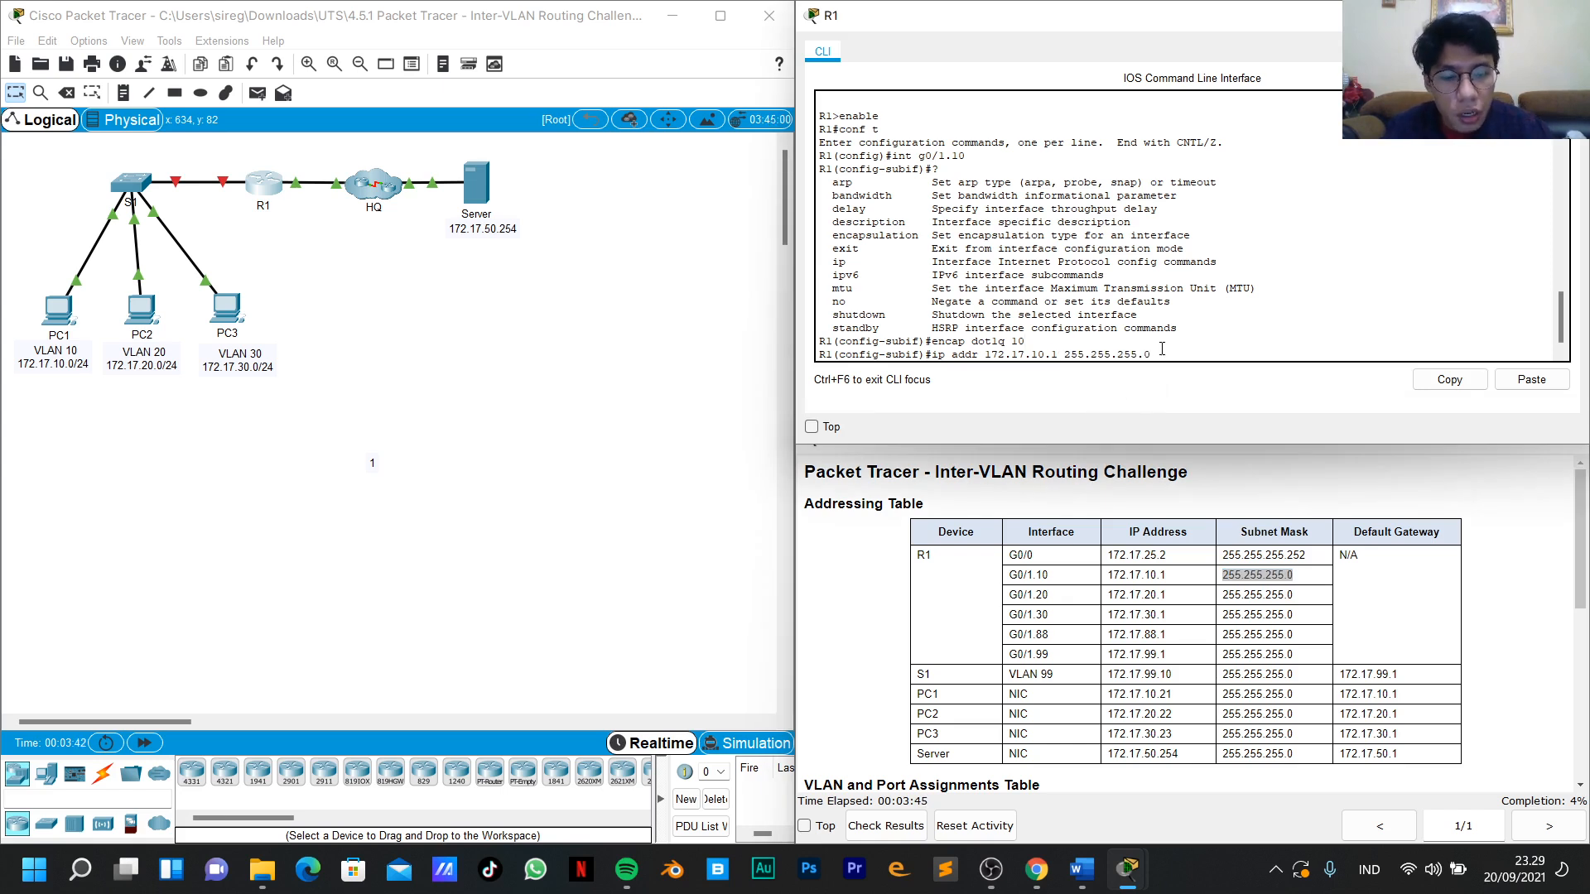
{"action": "key", "text": "Return"}
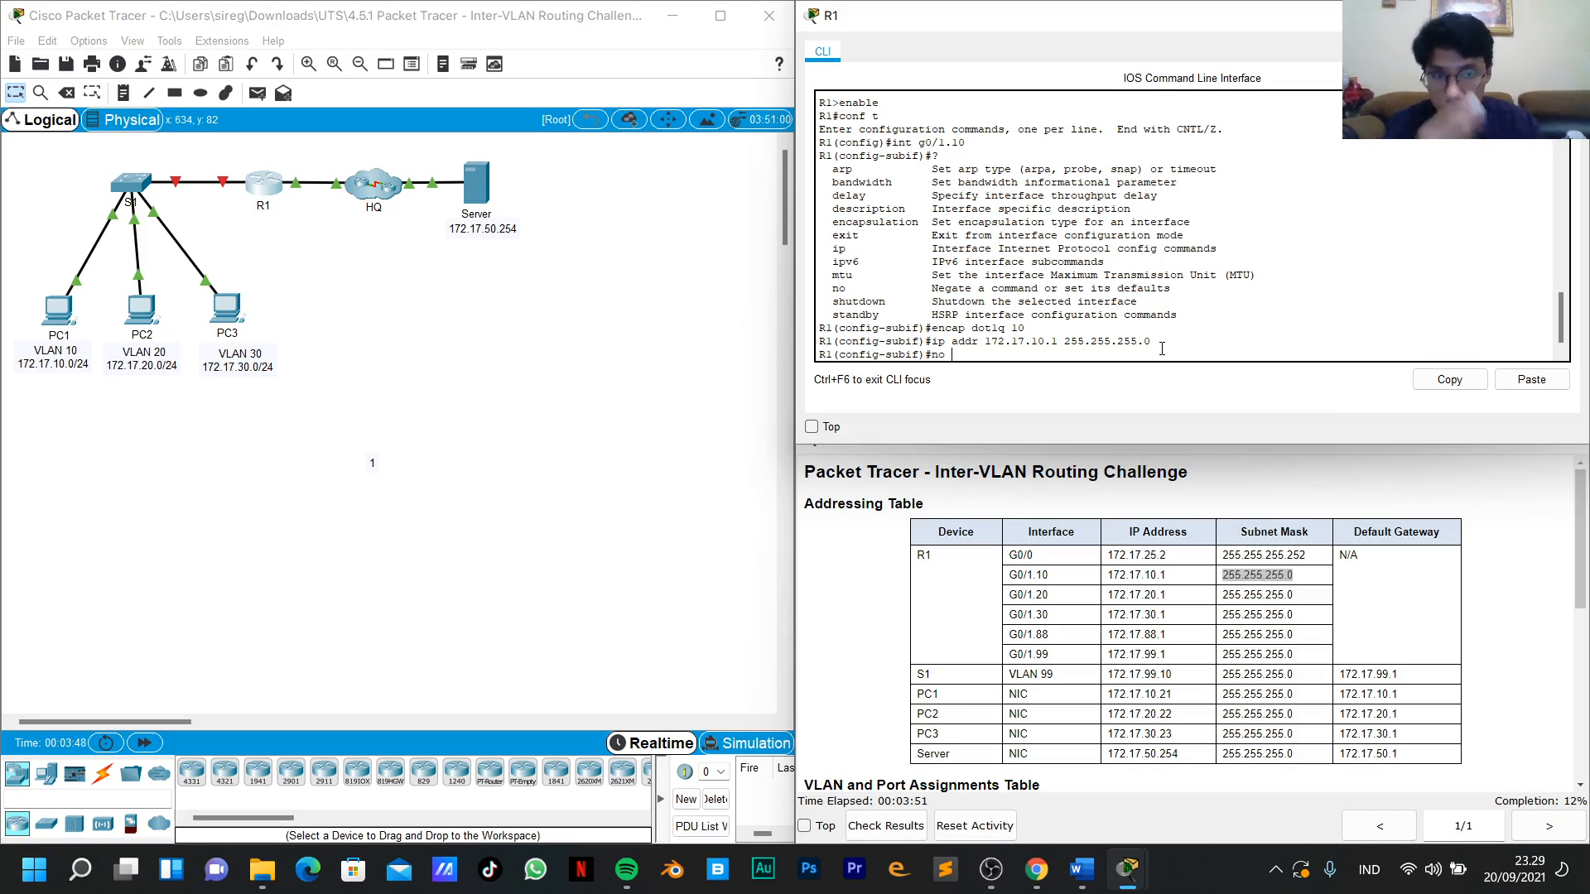
Enable subinterface g0/1.10 with no shut and exit to R1's global configuration mode.
{"action": "type", "text": "no shut"}
{"action": "key", "text": "Return"}
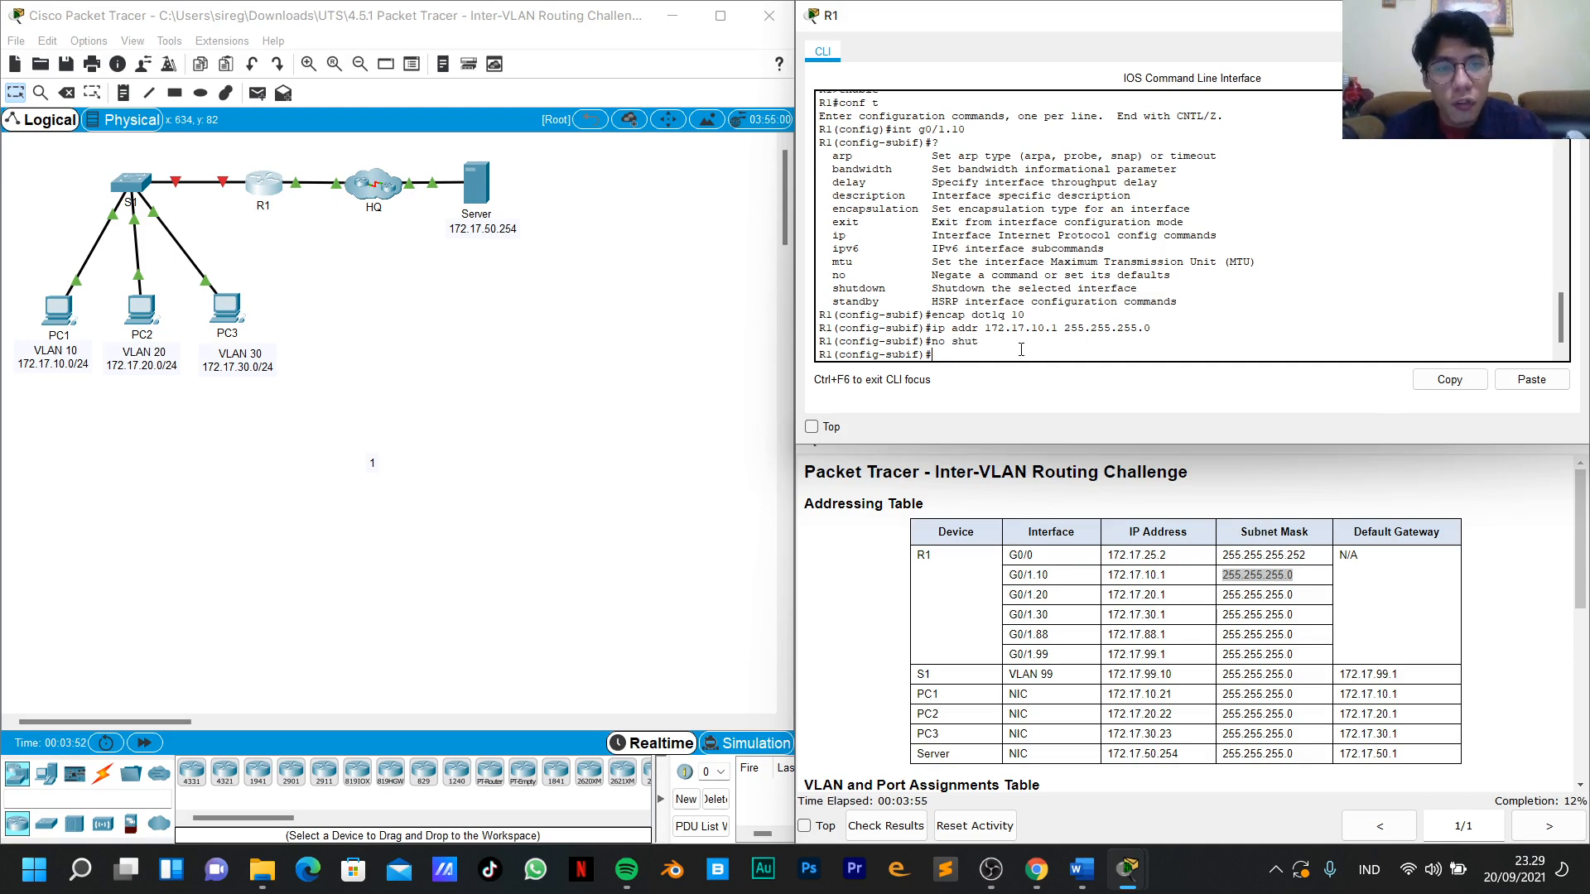
{"action": "type", "text": "exit"}
{"action": "key", "text": "Return"}
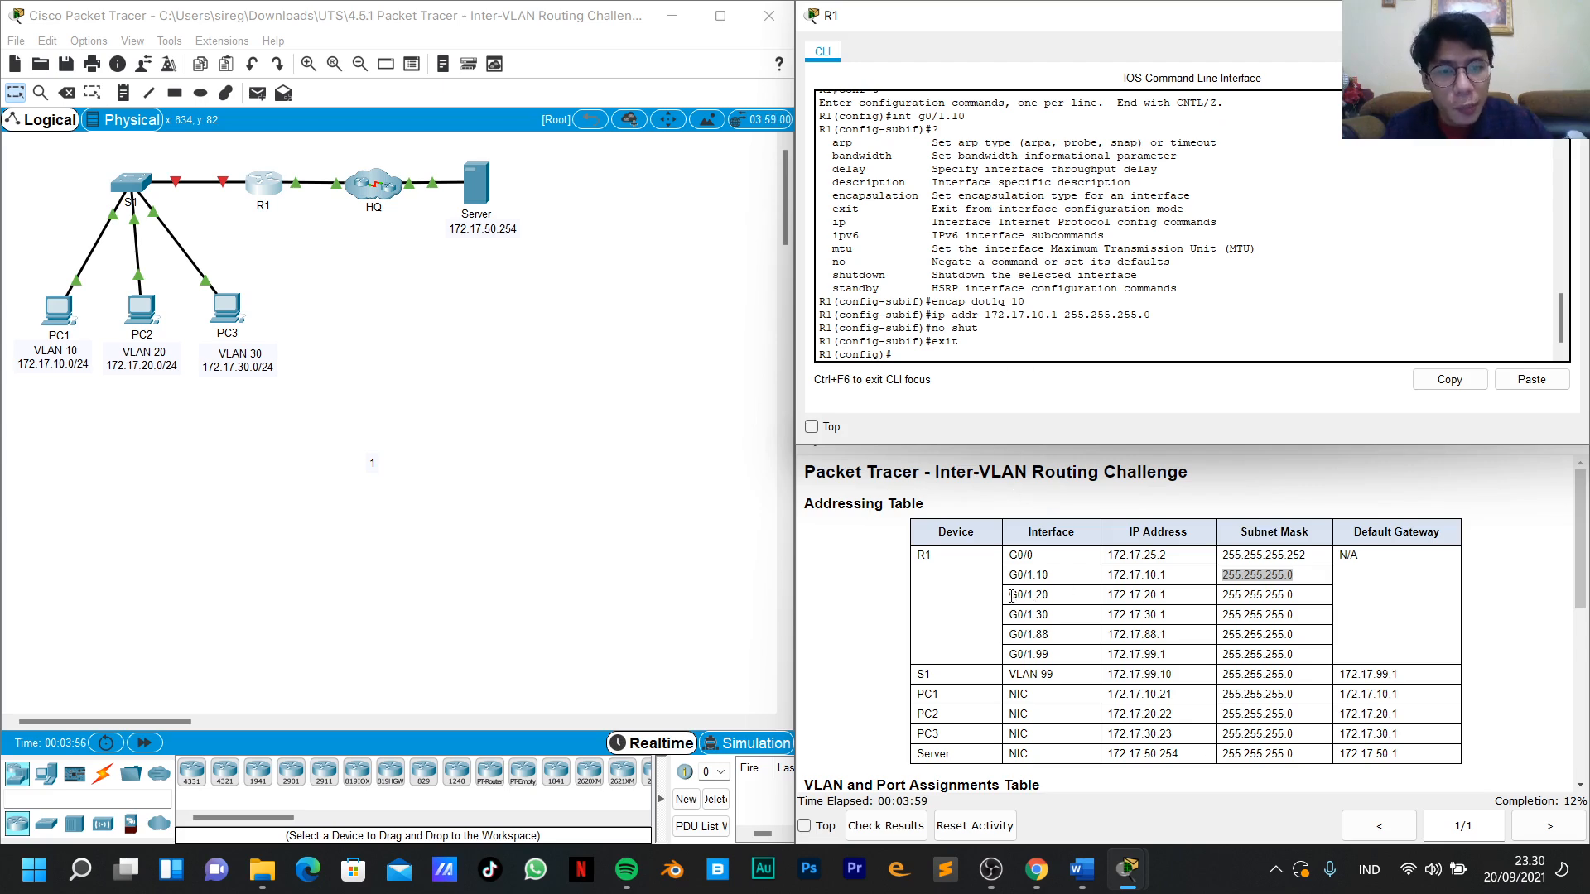
Open subinterface g0/1.20 from the Addressing Table on R1 with int g0/1.20.
{"action": "left_click_drag", "start_coordinate": [1009, 595], "coordinate": [1056, 606]}
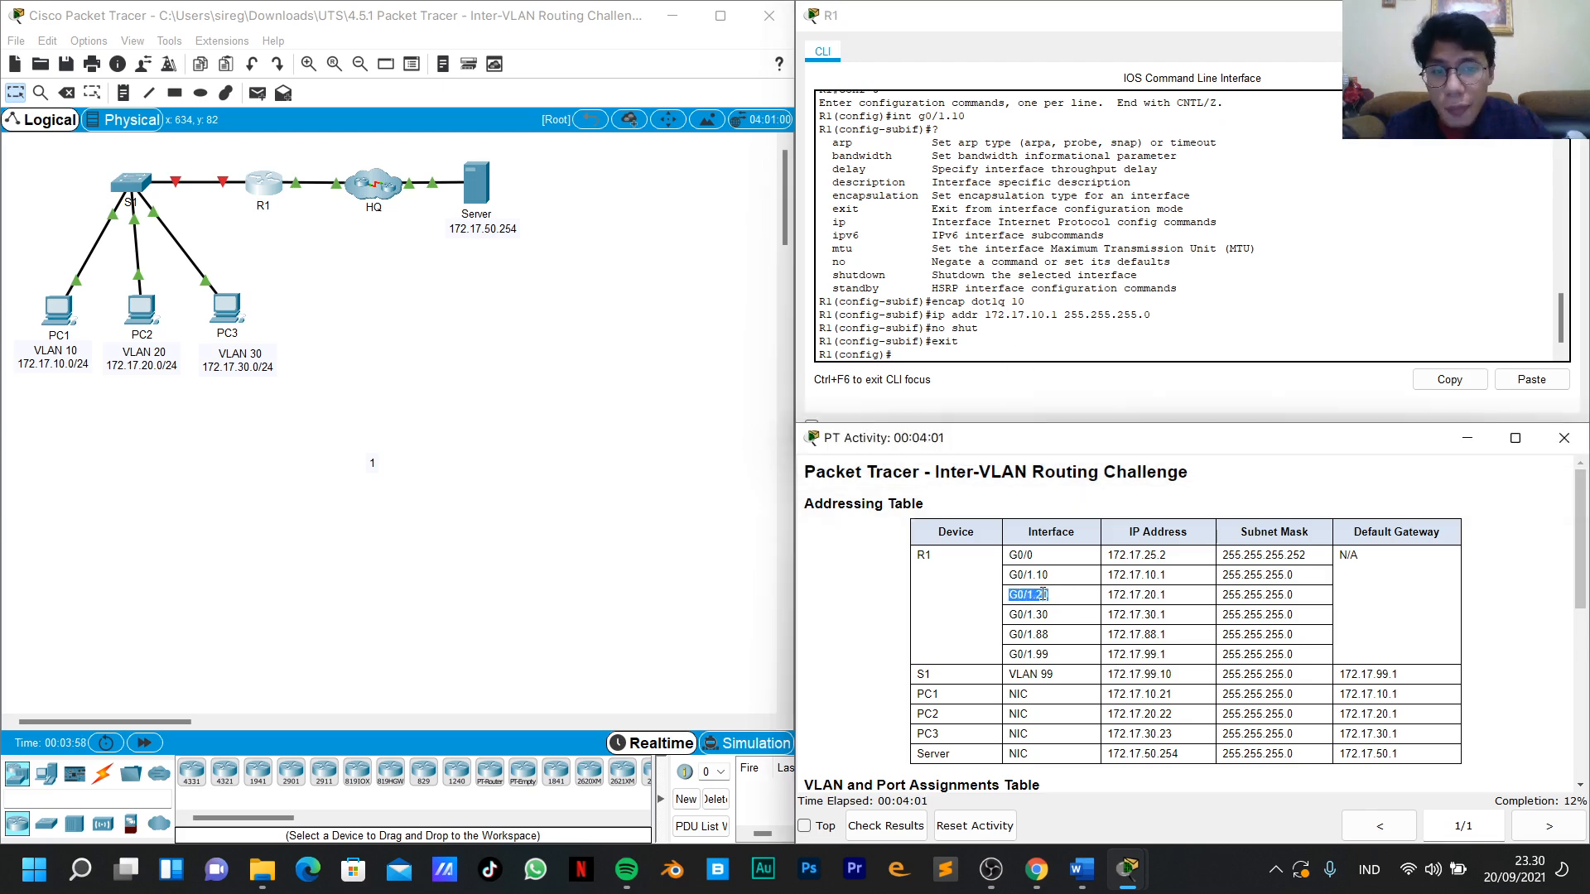
{"action": "left_click", "coordinate": [939, 356]}
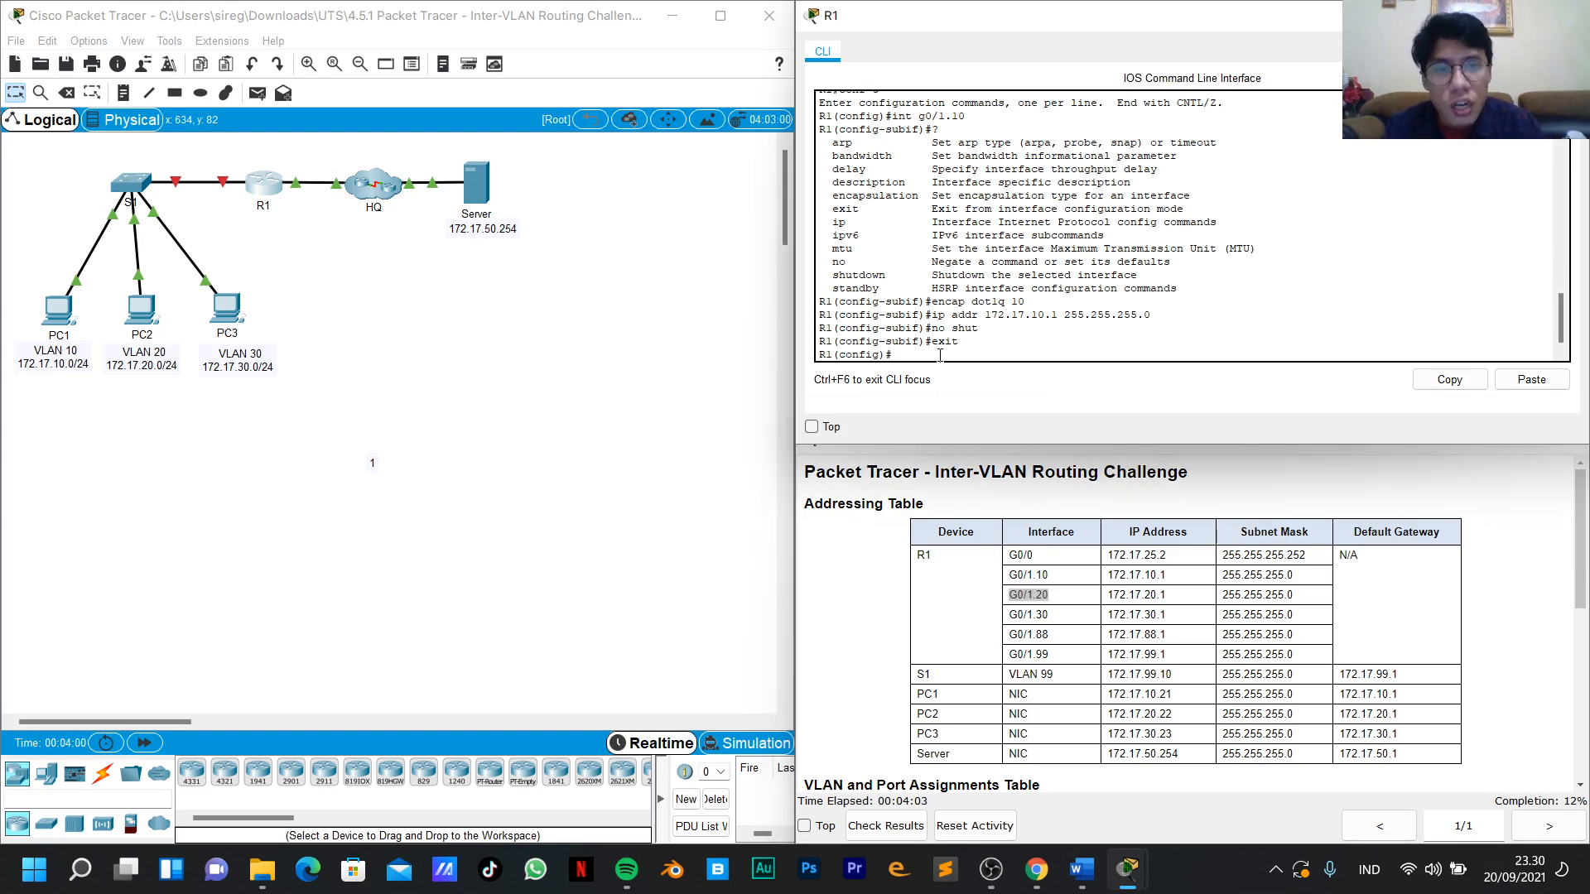
{"action": "key", "text": "Up"}
{"action": "key", "text": "Up"}
{"action": "key", "text": "Up"}
{"action": "key", "text": "Up"}
{"action": "key", "text": "Up"}
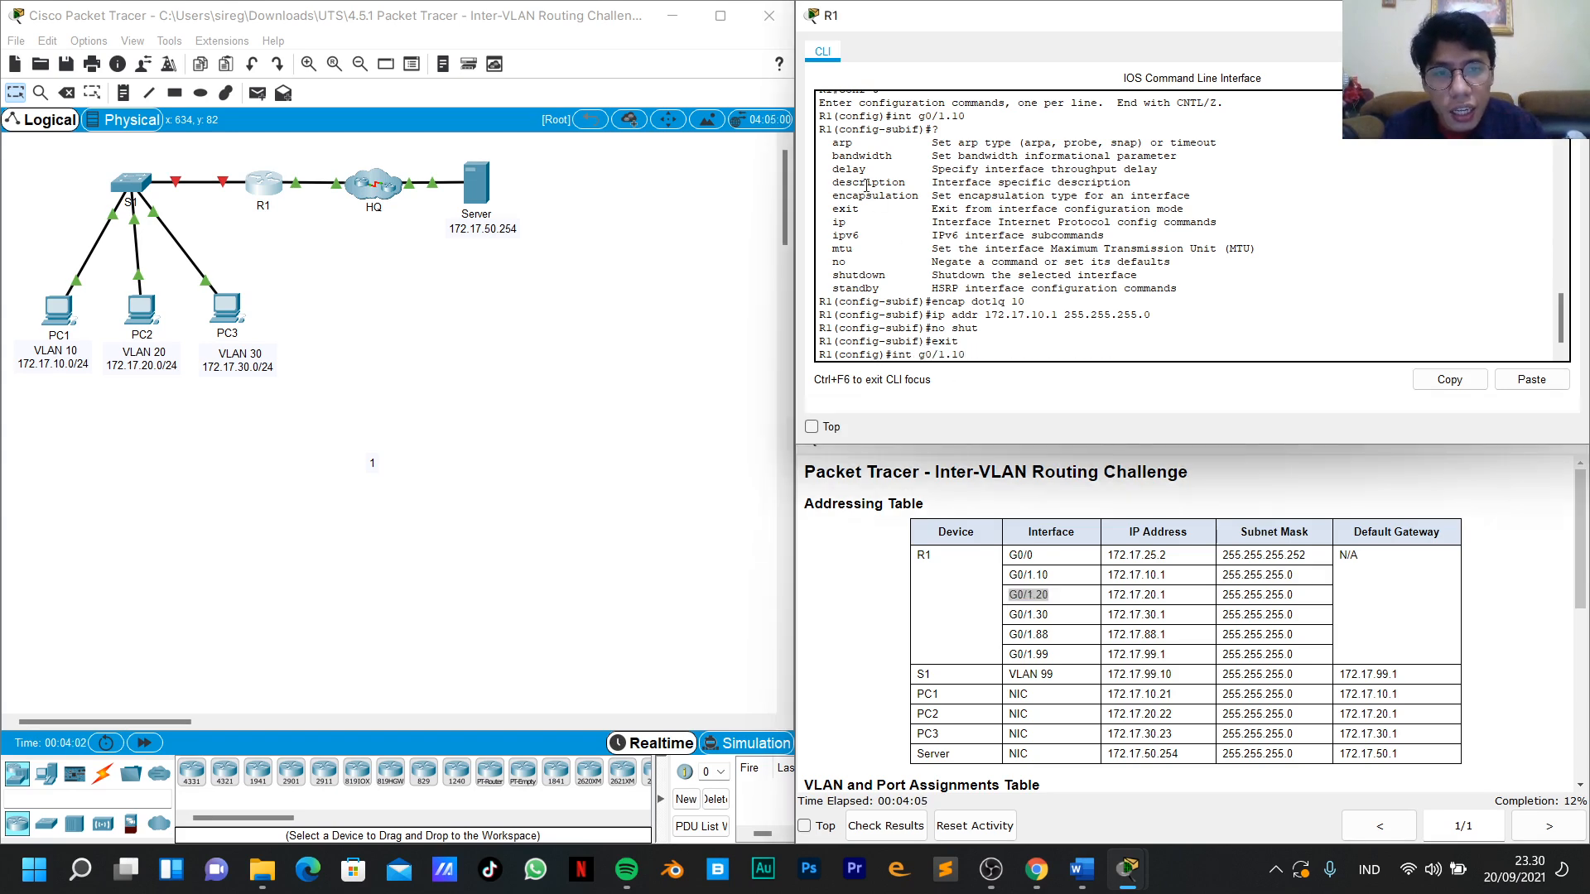
{"action": "key", "text": "BackSpace"}
{"action": "key", "text": "BackSpace"}
{"action": "type", "text": "20"}
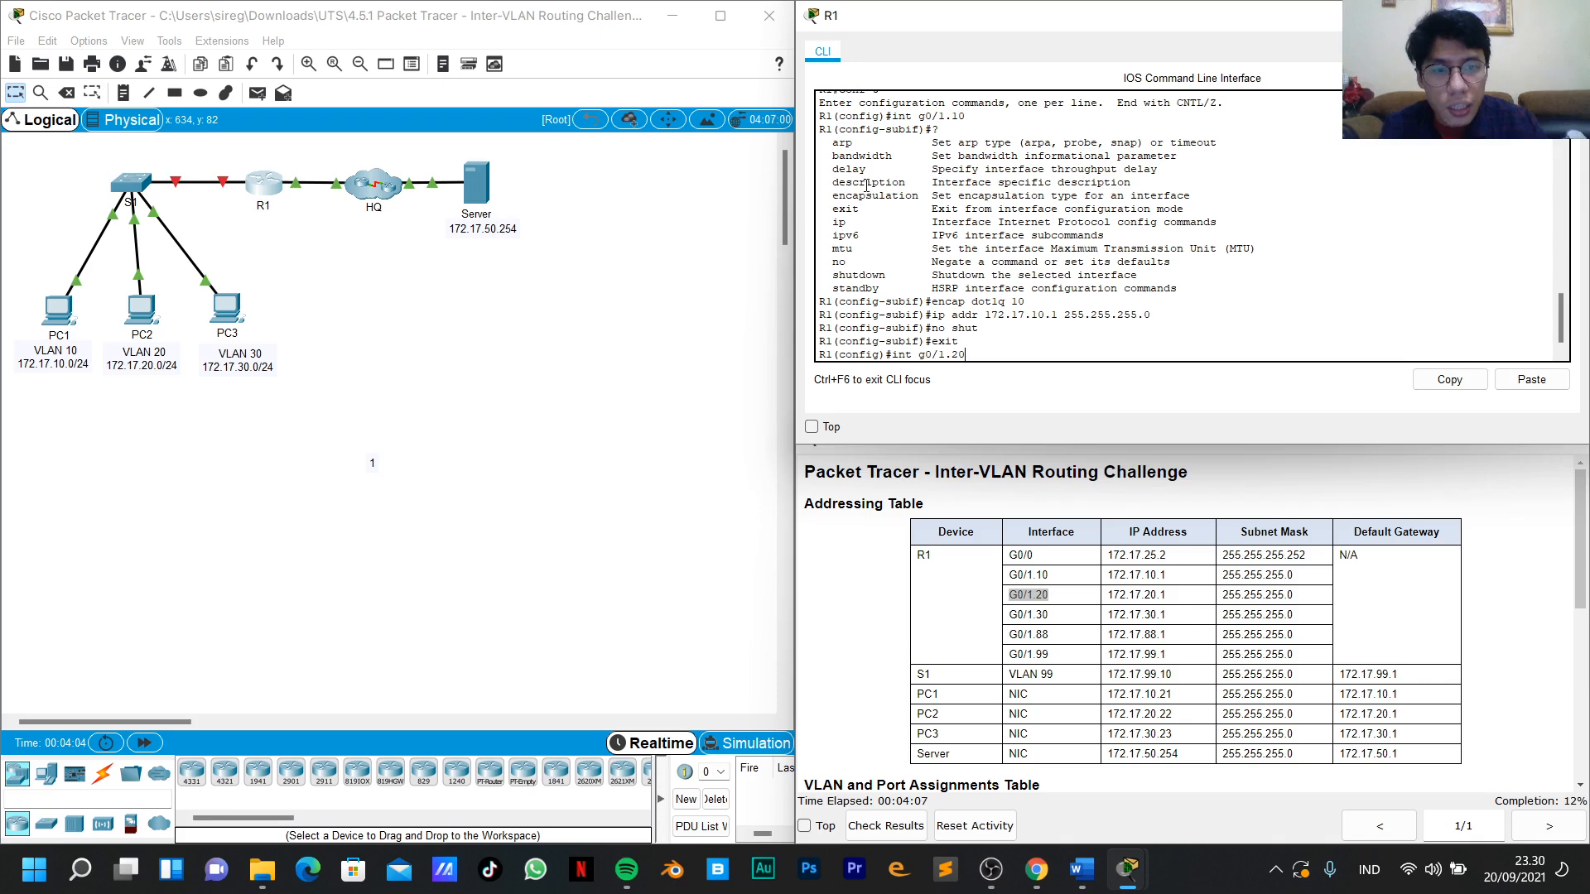
{"action": "key", "text": "Return"}
Set the encapsulation of subinterface g0/1.20 with encap dot1q 20.
{"action": "key", "text": "Up"}
{"action": "key", "text": "Up"}
{"action": "key", "text": "Up"}
{"action": "key", "text": "Up"}
{"action": "key", "text": "Up"}
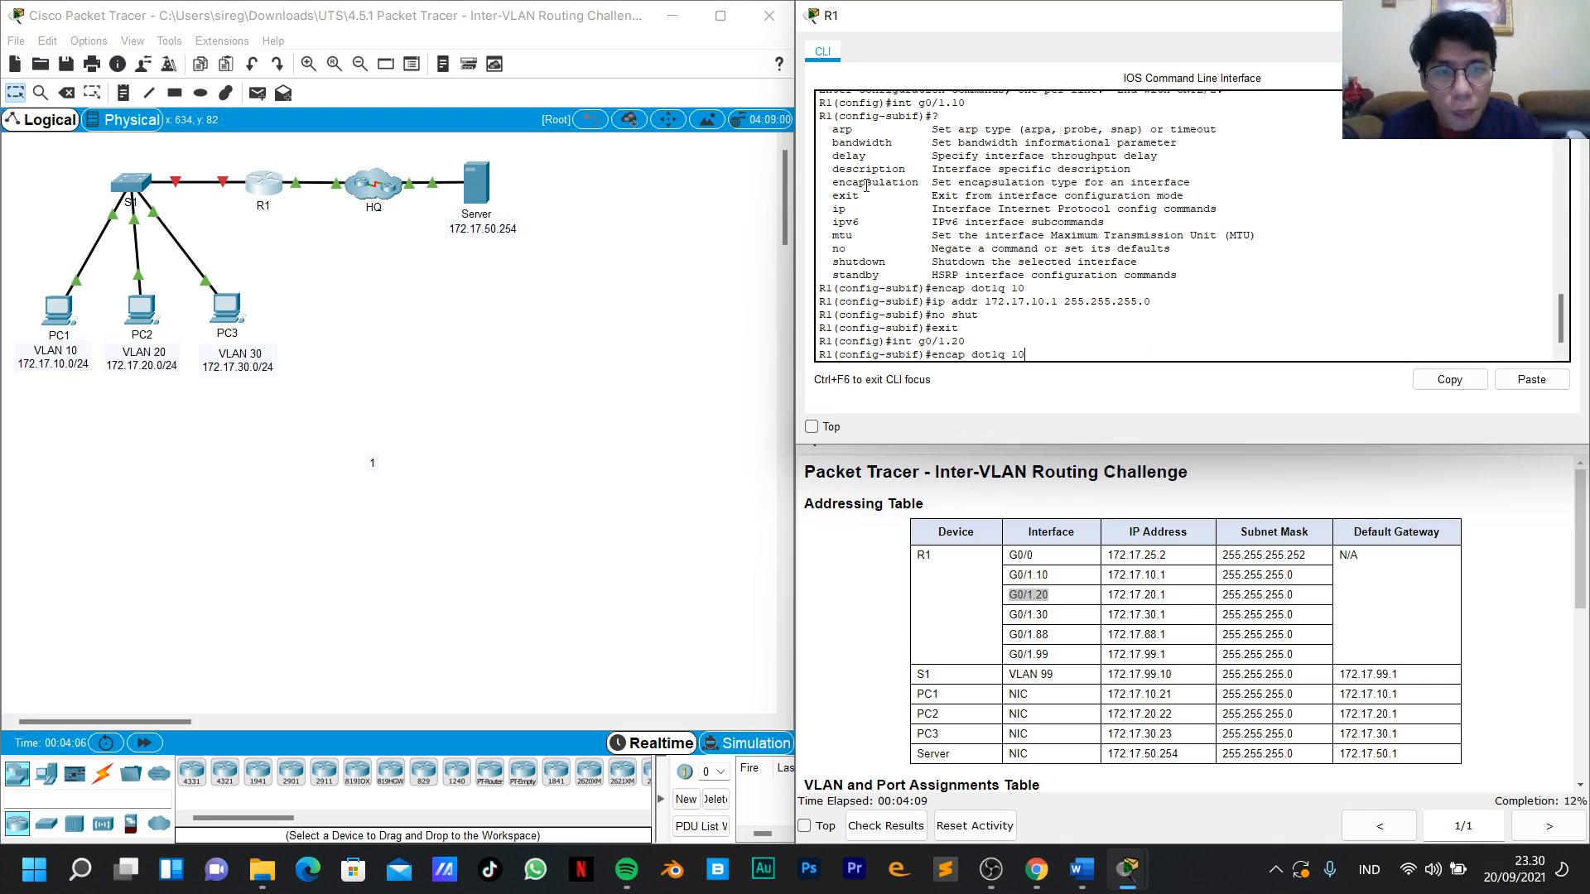
{"action": "key", "text": "BackSpace"}
{"action": "key", "text": "BackSpace"}
{"action": "type", "text": "20"}
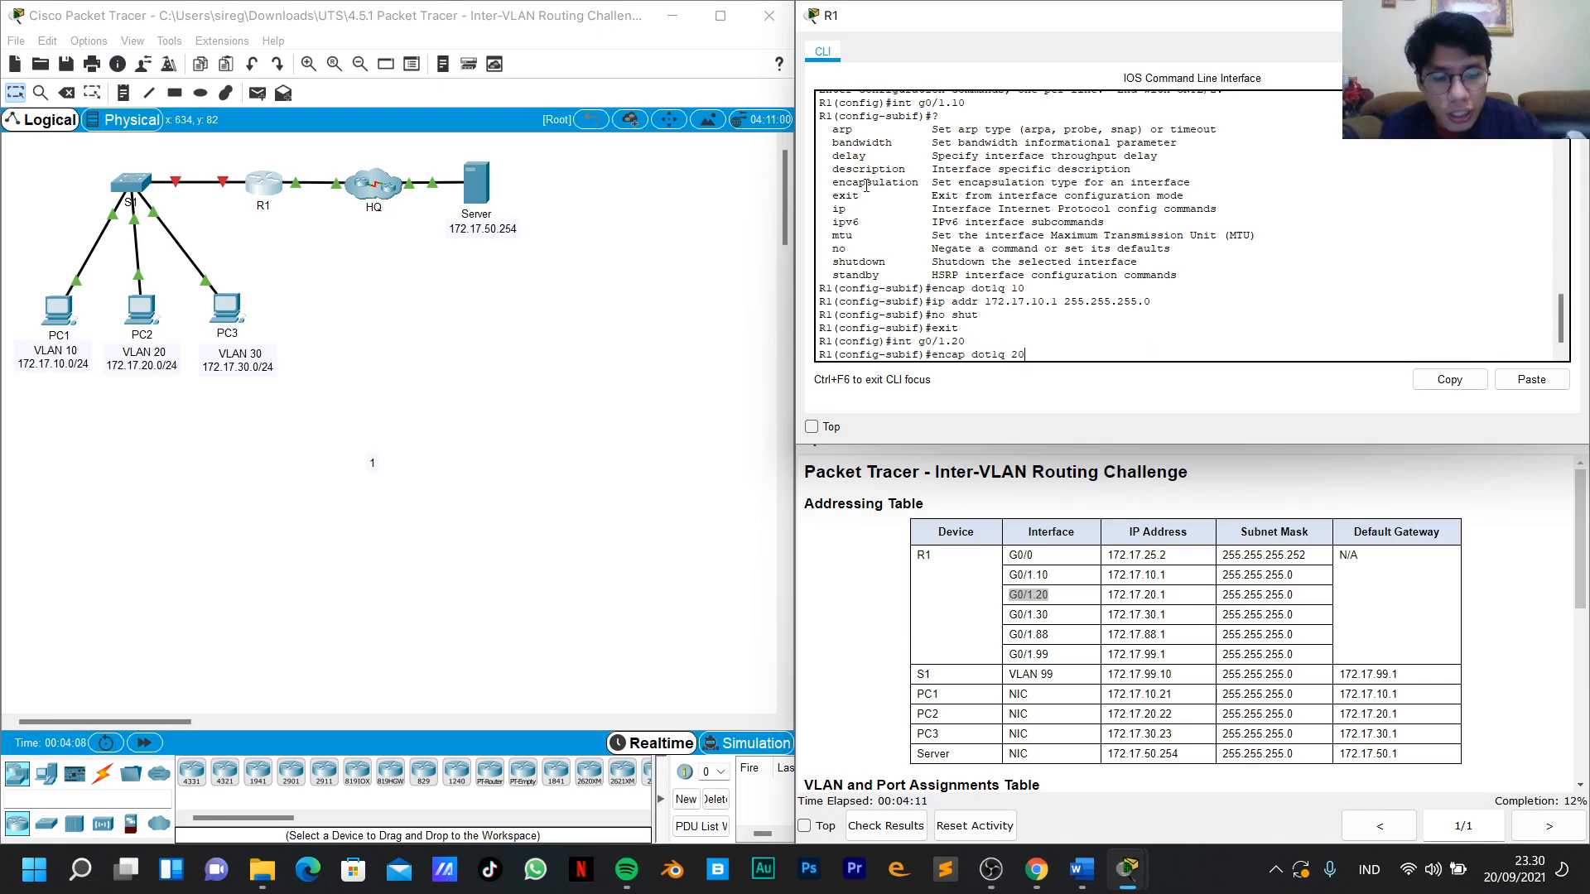
{"action": "key", "text": "Return"}
Assign IP address 172.17.20.1 with subnet mask 255.255.255.0 to subinterface g0/1.20 by adapting the earlier ip addr command.
{"action": "key", "text": "Up"}
{"action": "key", "text": "Up"}
{"action": "key", "text": "Up"}
{"action": "key", "text": "Up"}
{"action": "key", "text": "Up"}
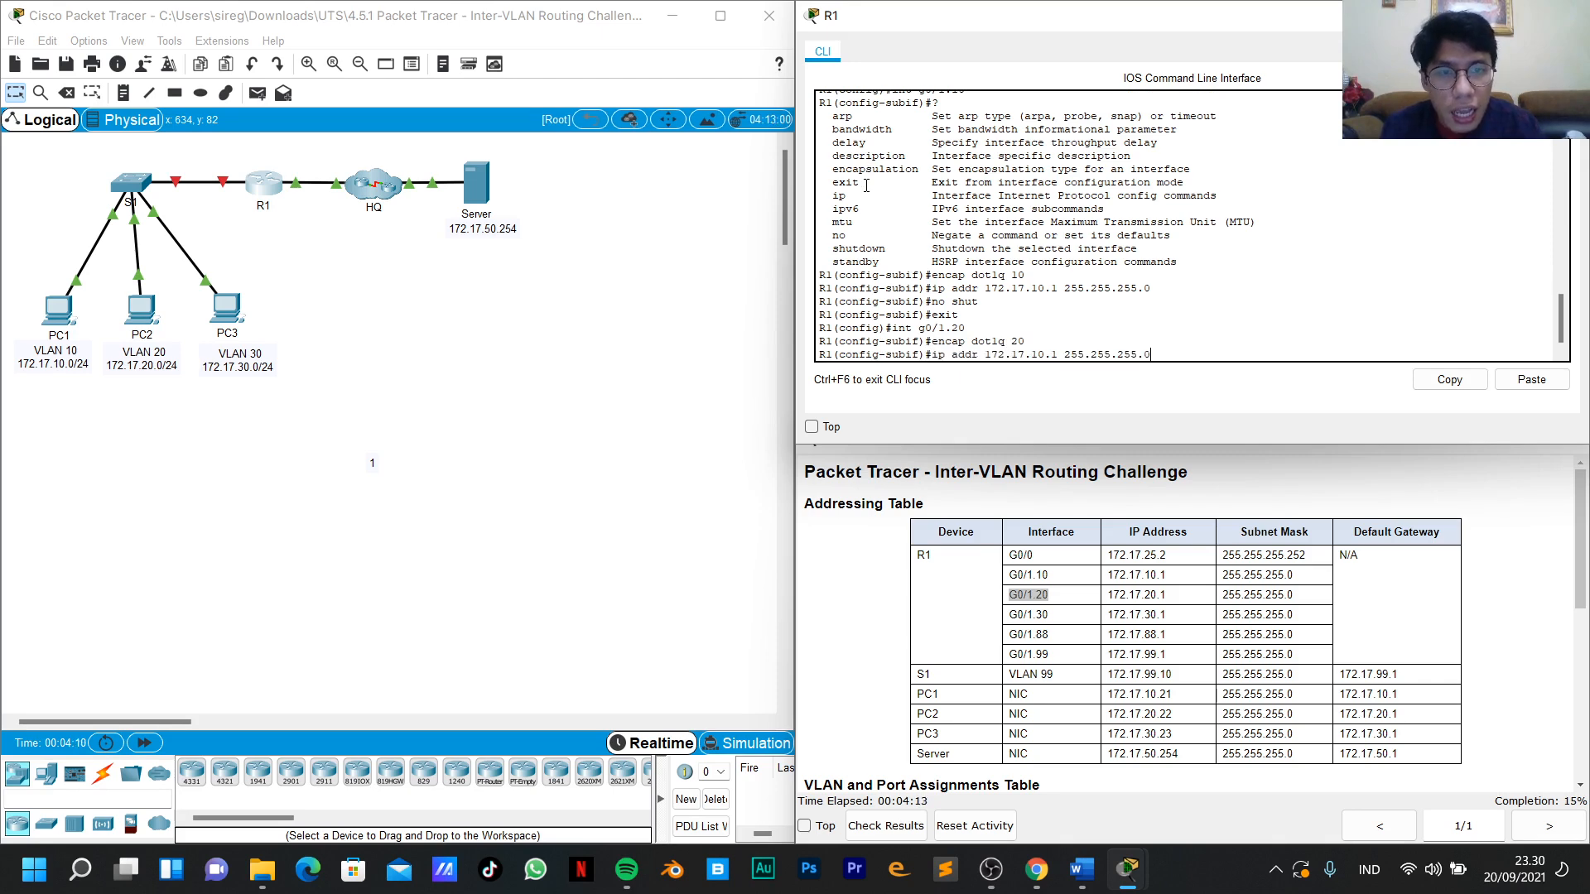
{"action": "key", "text": "Left"}
{"action": "key", "text": "Left"}
{"action": "key", "text": "Left"}
{"action": "key", "text": "Left"}
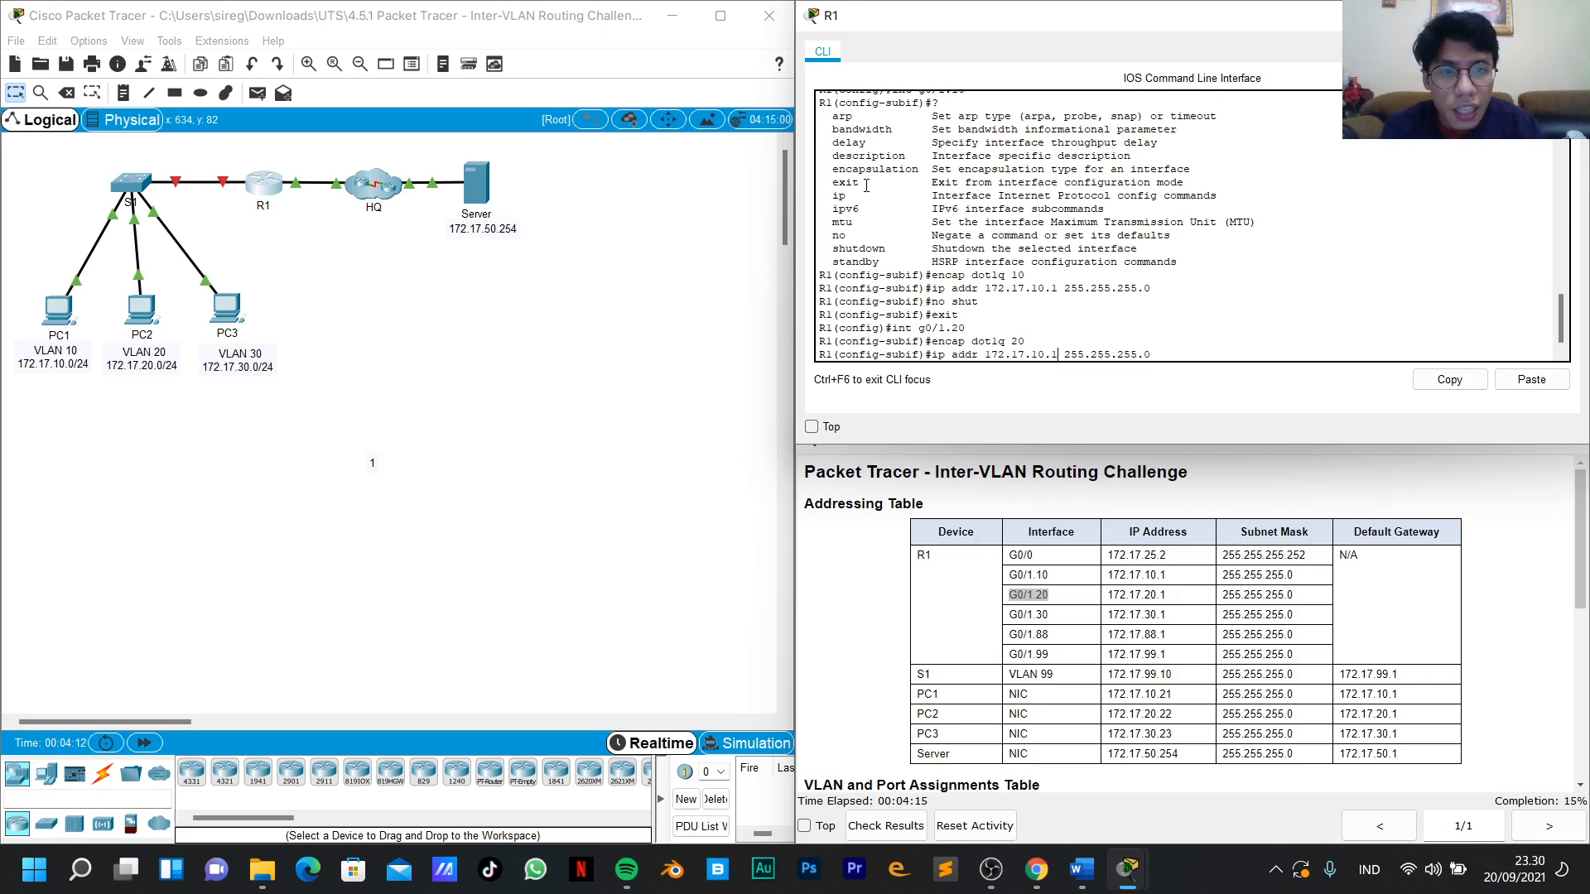
{"action": "key", "text": "BackSpace"}
{"action": "key", "text": "BackSpace"}
{"action": "type", "text": "2"}
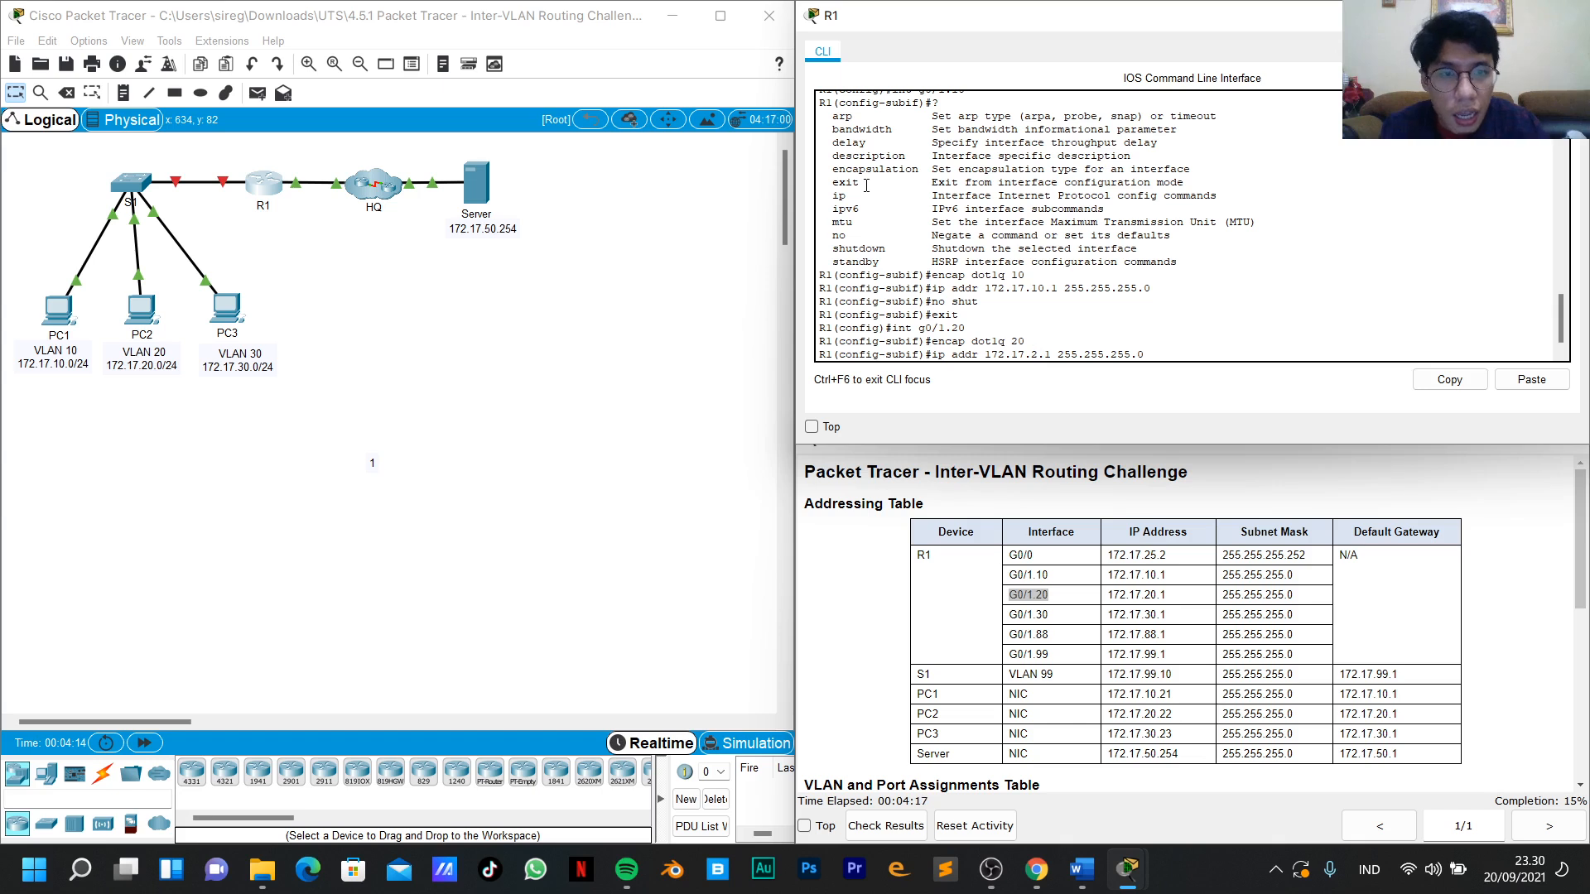
{"action": "type", "text": "0"}
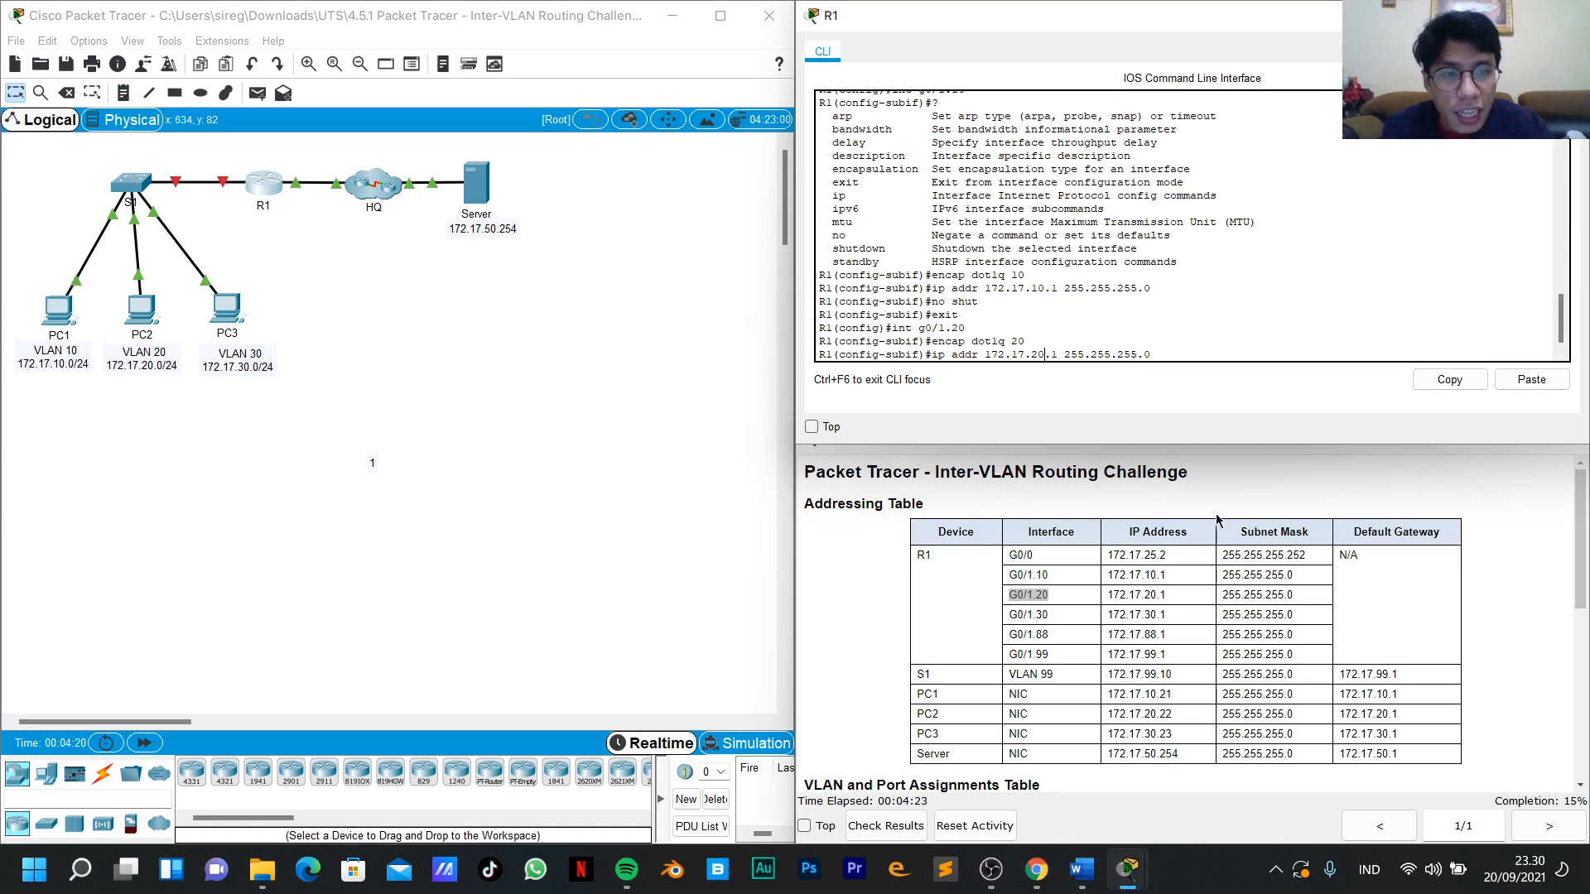
{"action": "key", "text": "Return"}
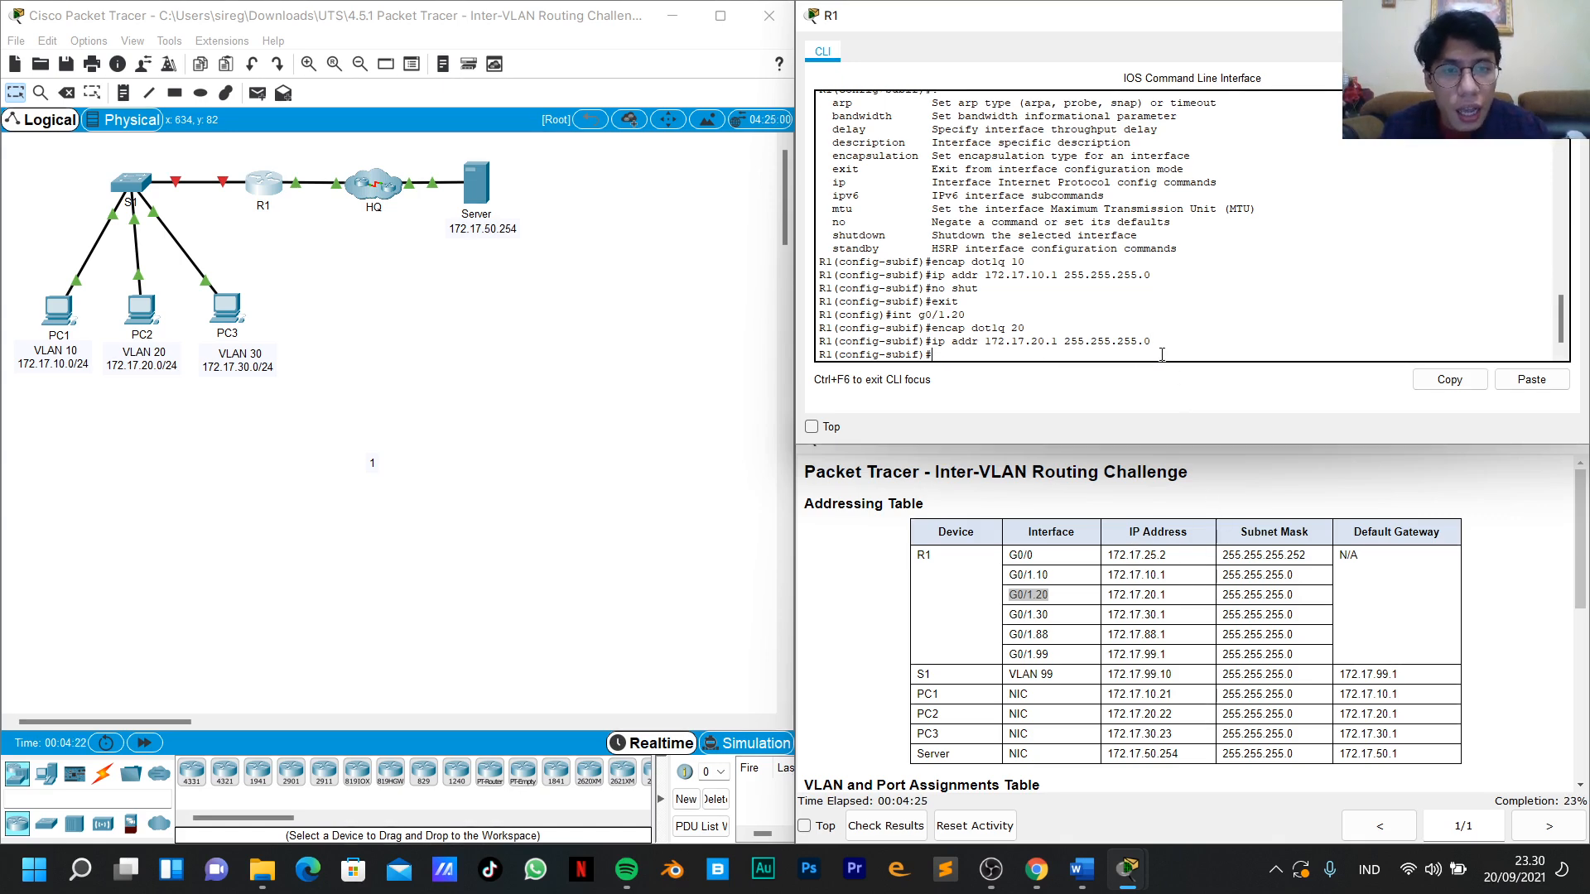
Enable subinterface g0/1.20 with no shut and exit to R1's global configuration mode.
{"action": "type", "text": "no s"}
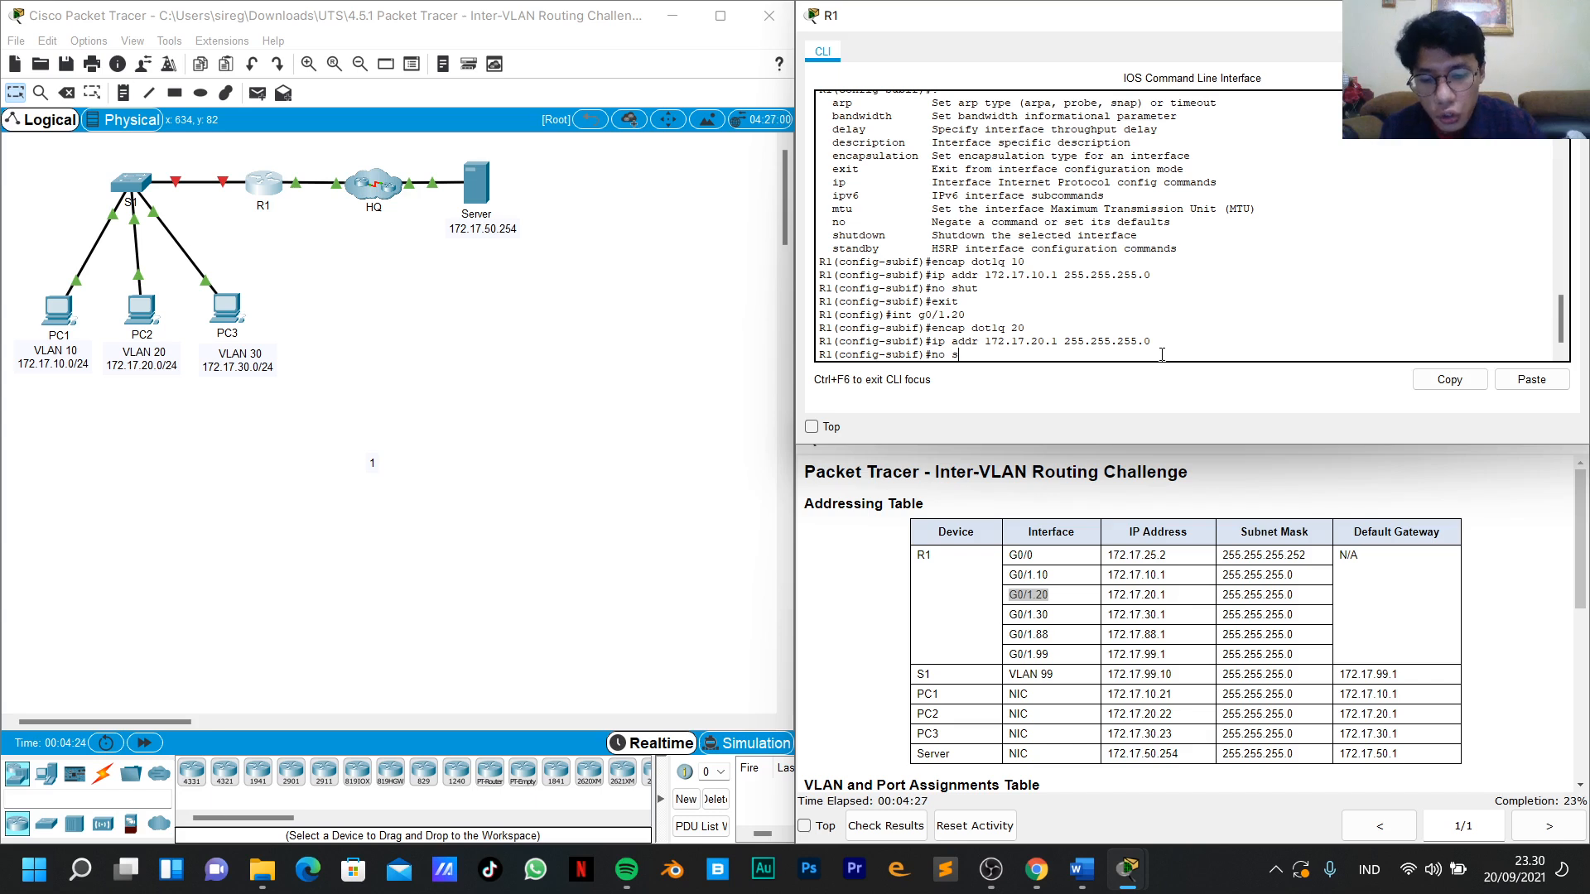
{"action": "type", "text": "hut"}
{"action": "key", "text": "Return"}
{"action": "type", "text": "e"}
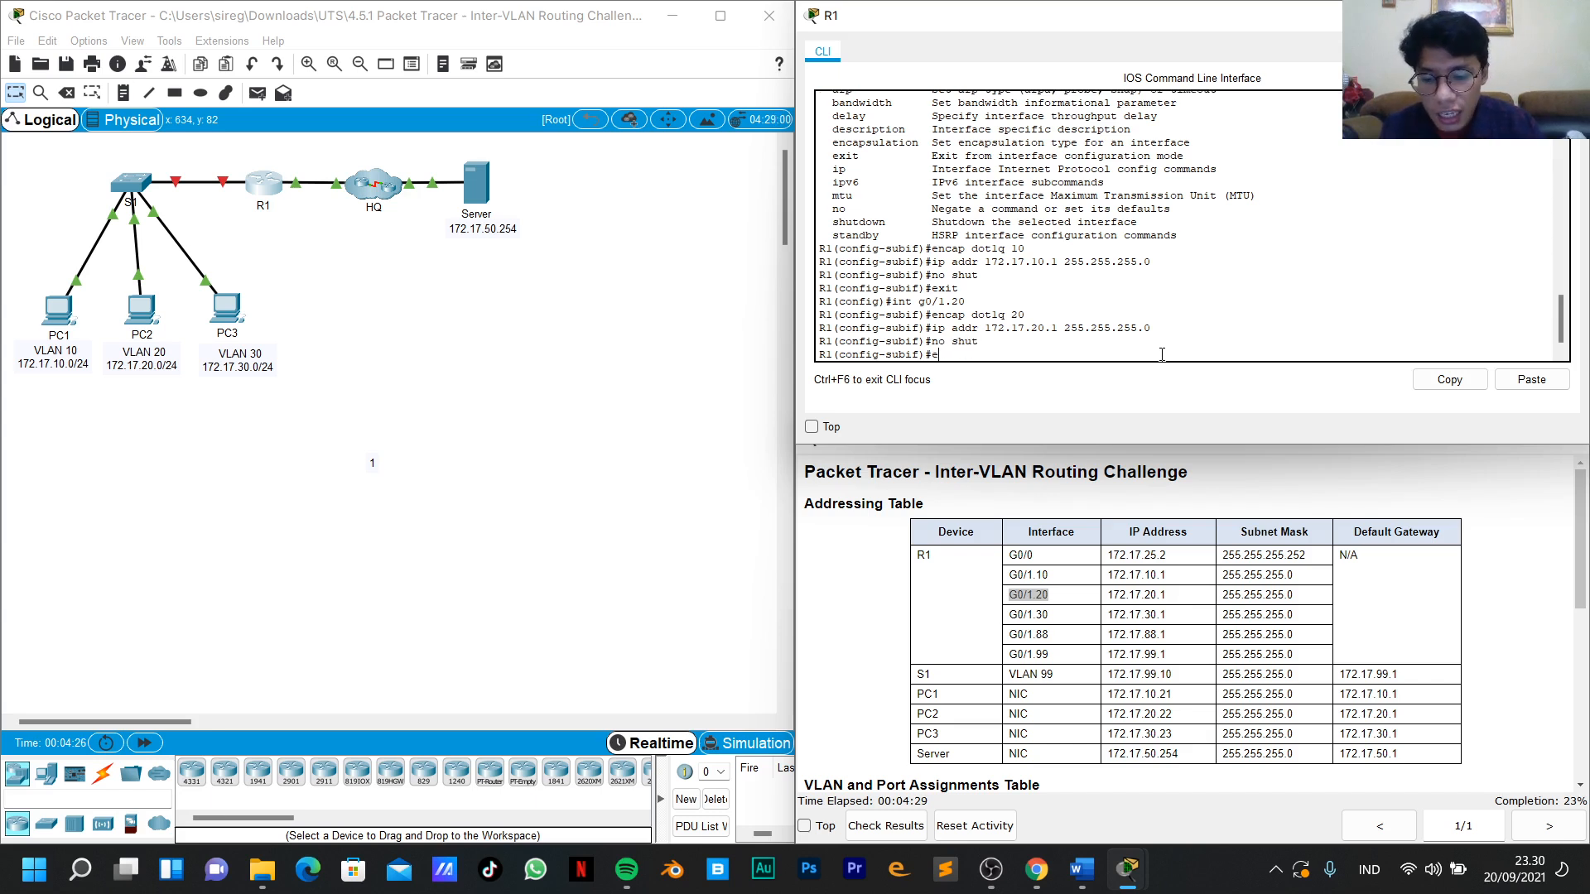
{"action": "type", "text": "xit"}
{"action": "key", "text": "Return"}
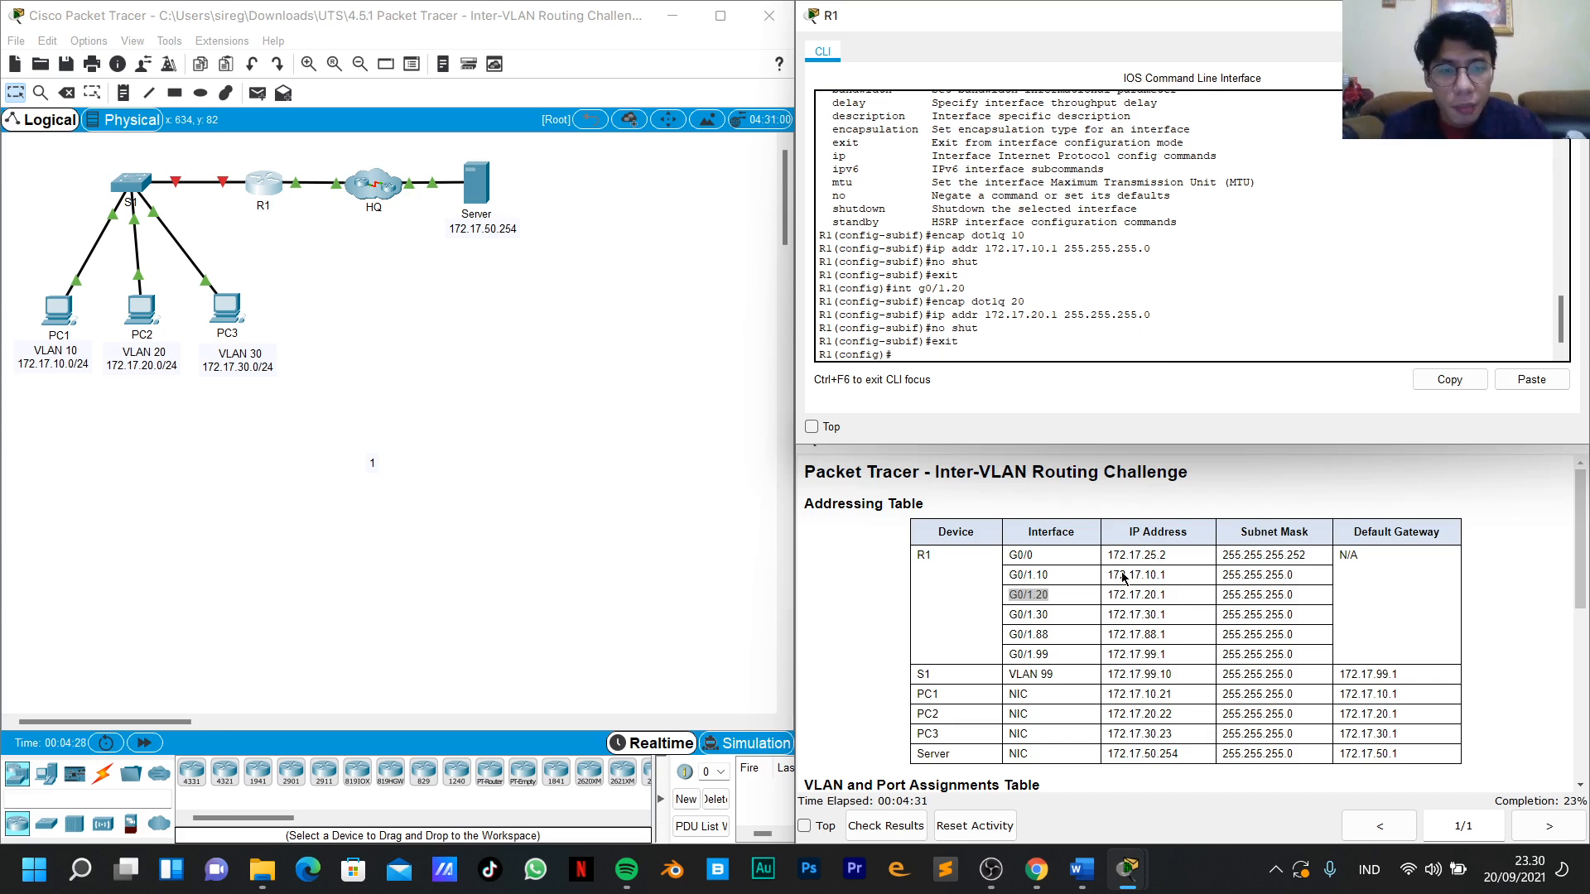
Open subinterface g0/1.30 from the Addressing Table on R1 with int g0/1.30.
{"action": "left_click_drag", "start_coordinate": [1008, 615], "coordinate": [1049, 614]}
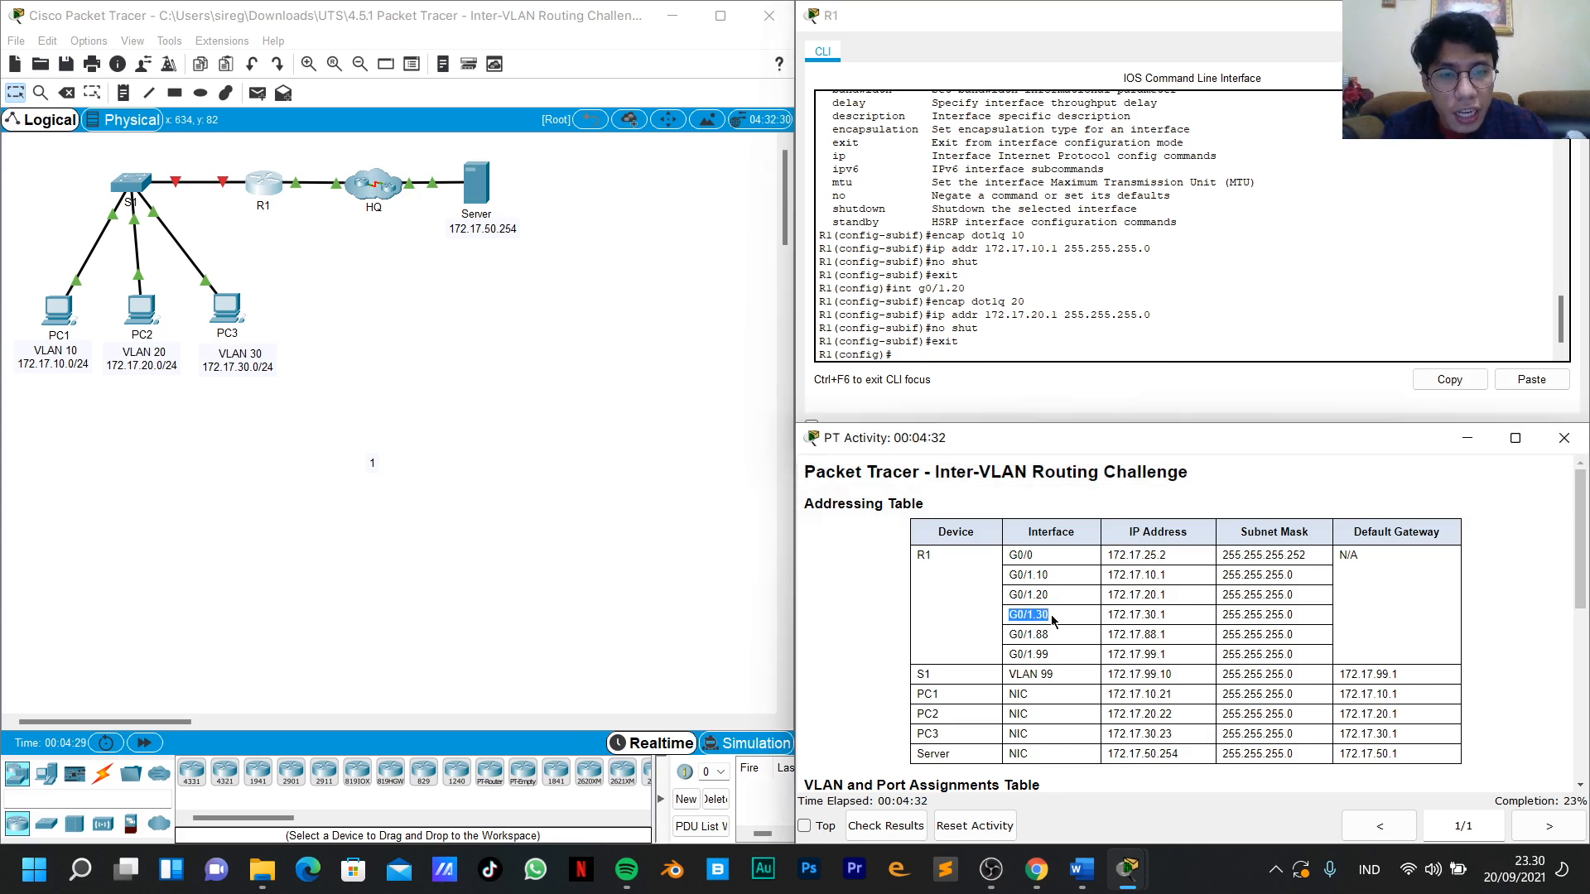
{"action": "left_click", "coordinate": [933, 354]}
{"action": "key", "text": "Up"}
{"action": "key", "text": "Up"}
{"action": "key", "text": "Up"}
{"action": "key", "text": "Up"}
{"action": "key", "text": "Up"}
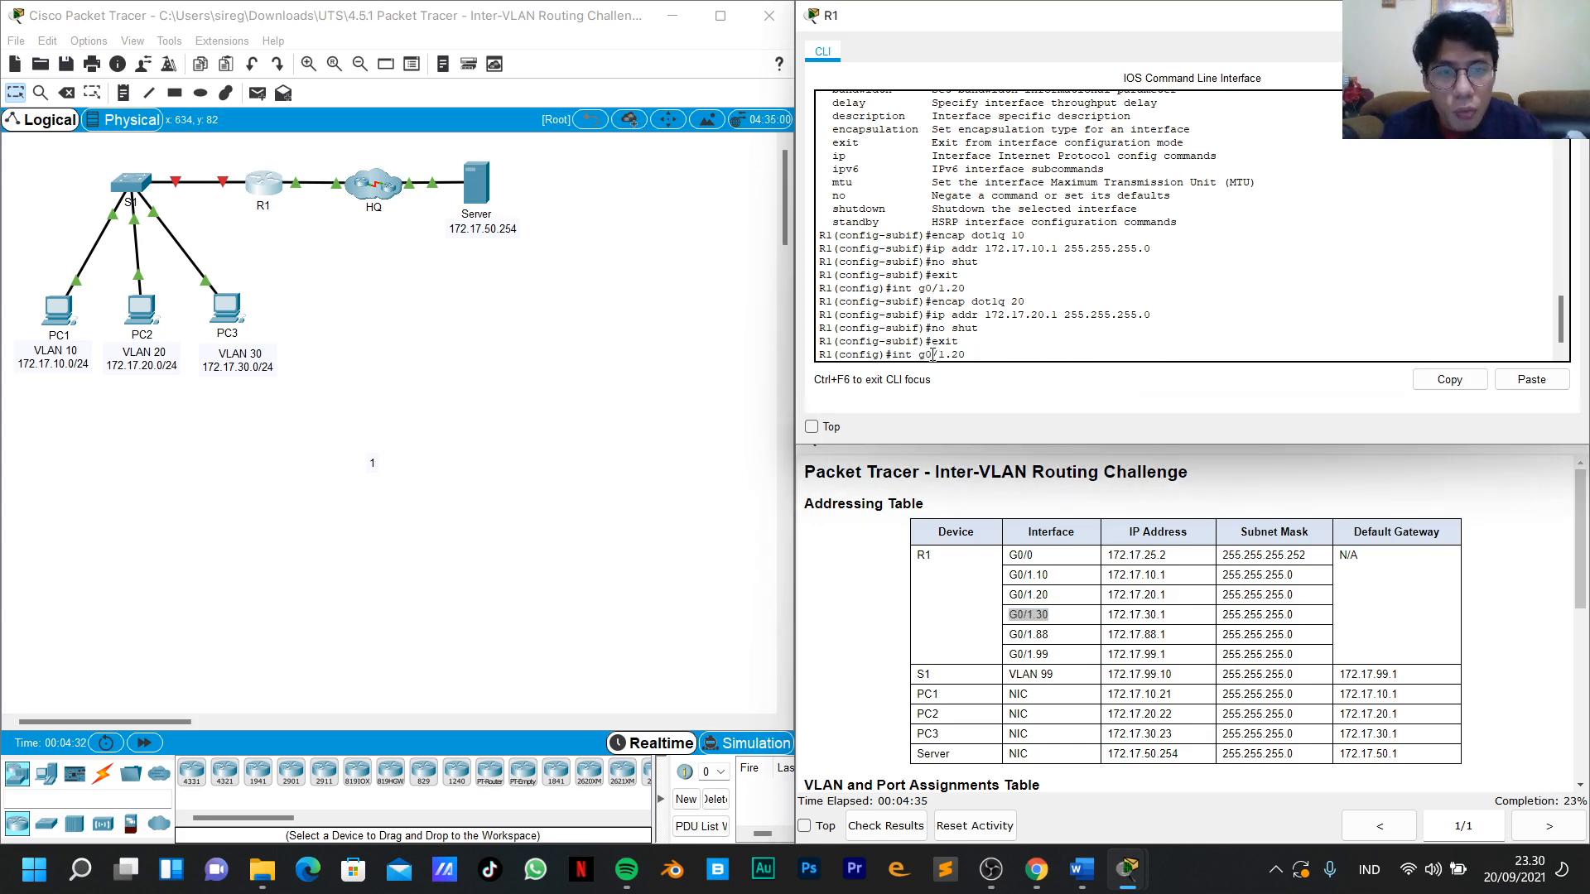
{"action": "key", "text": "BackSpace"}
{"action": "type", "text": "30"}
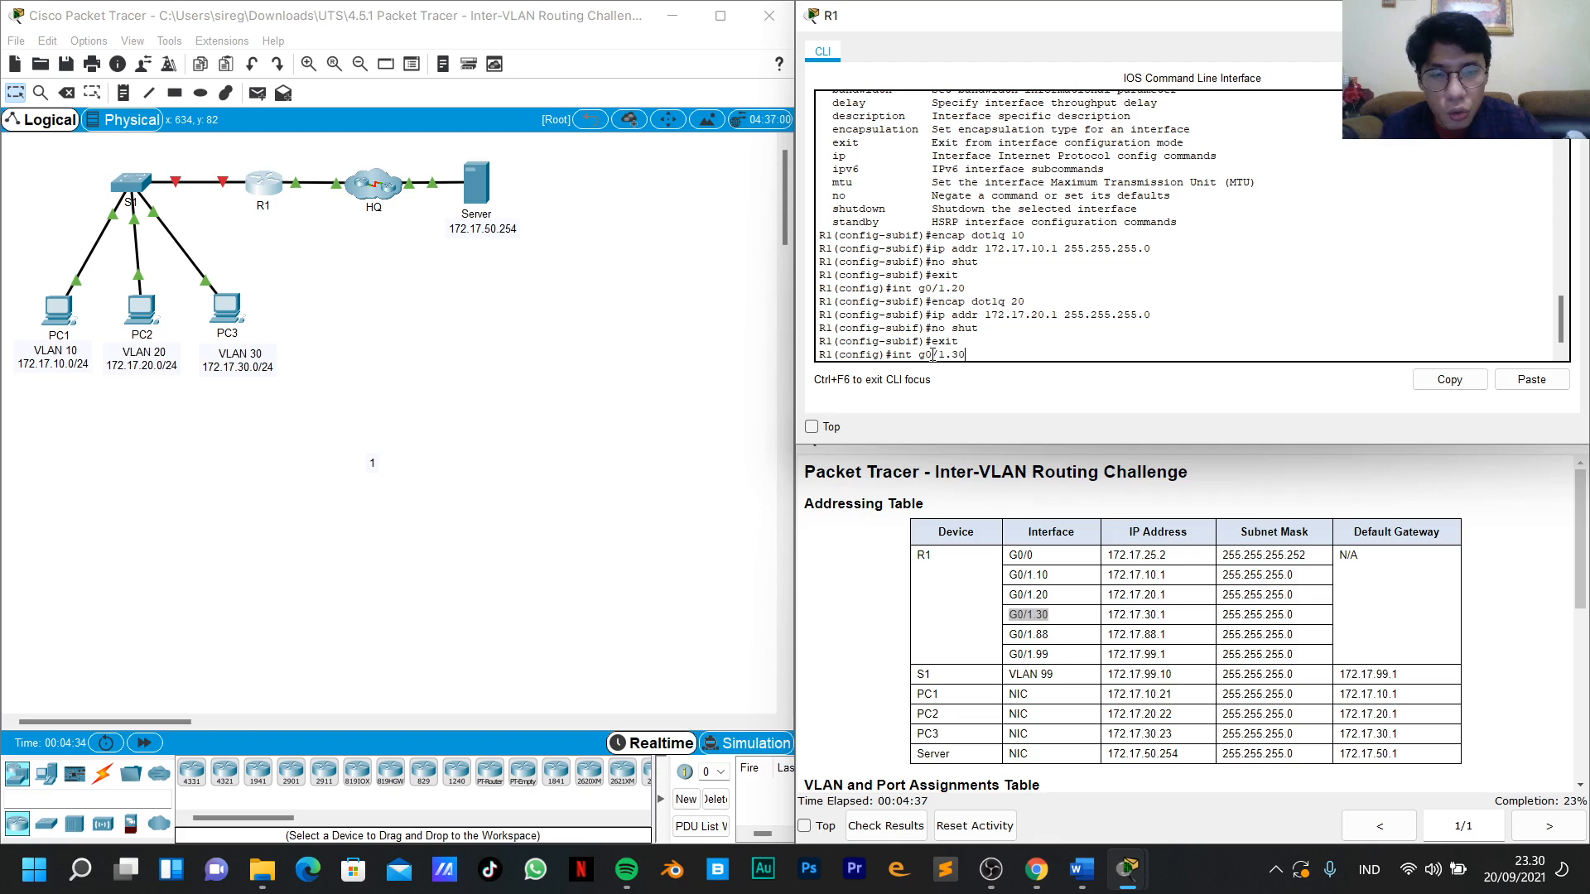
{"action": "key", "text": "Return"}
Set the encapsulation of subinterface g0/1.30 with encap dot1q 30.
{"action": "key", "text": "Up"}
{"action": "key", "text": "Up"}
{"action": "key", "text": "Up"}
{"action": "key", "text": "Up"}
{"action": "key", "text": "Up"}
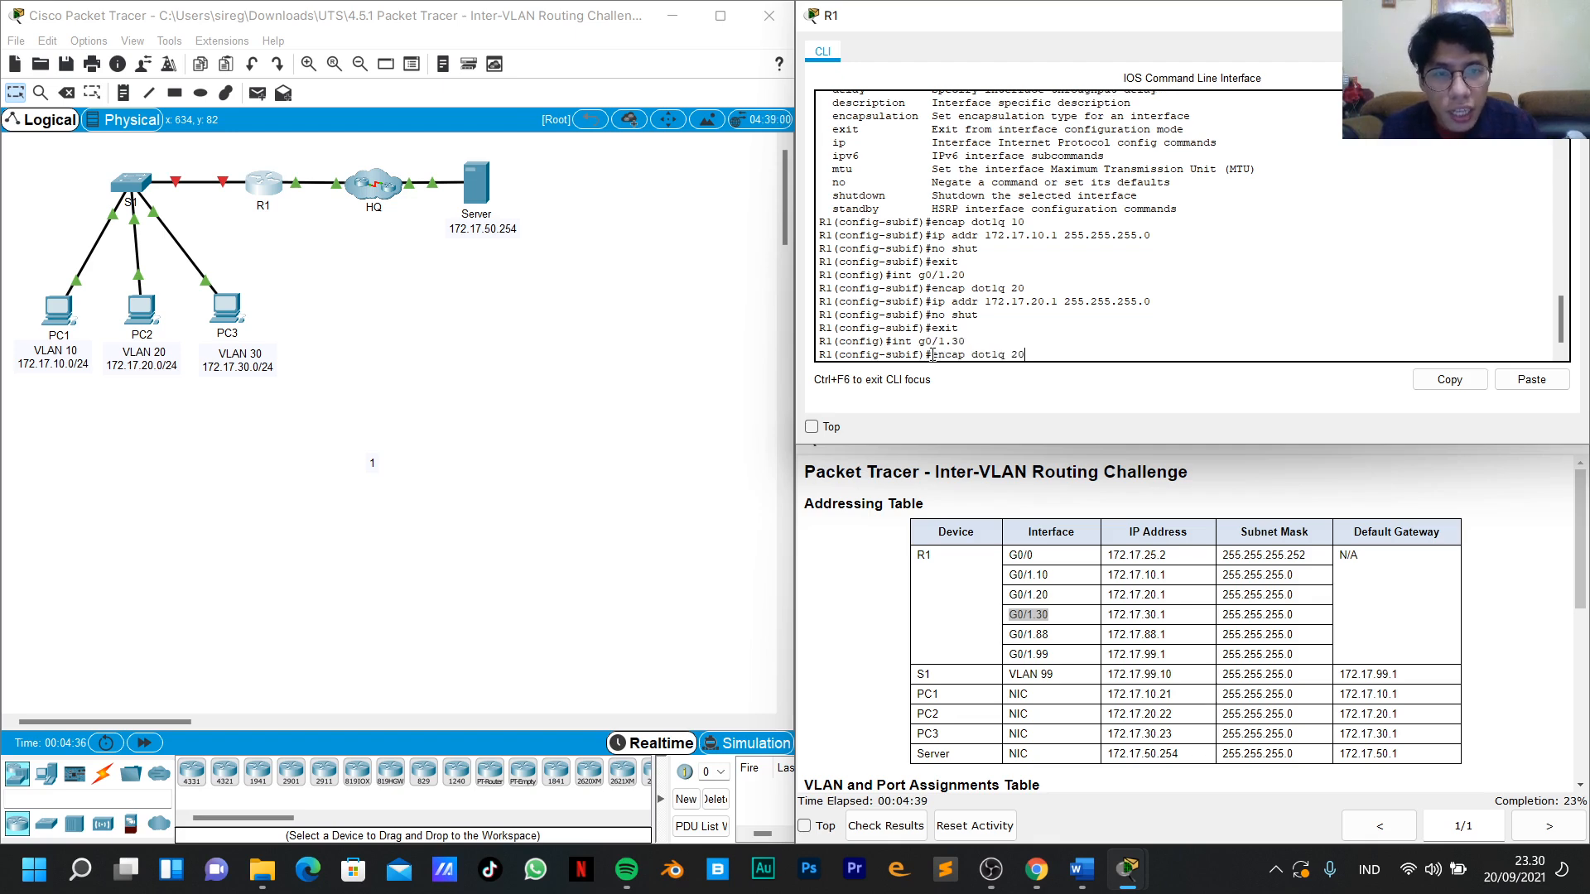
{"action": "key", "text": "BackSpace"}
{"action": "key", "text": "BackSpace"}
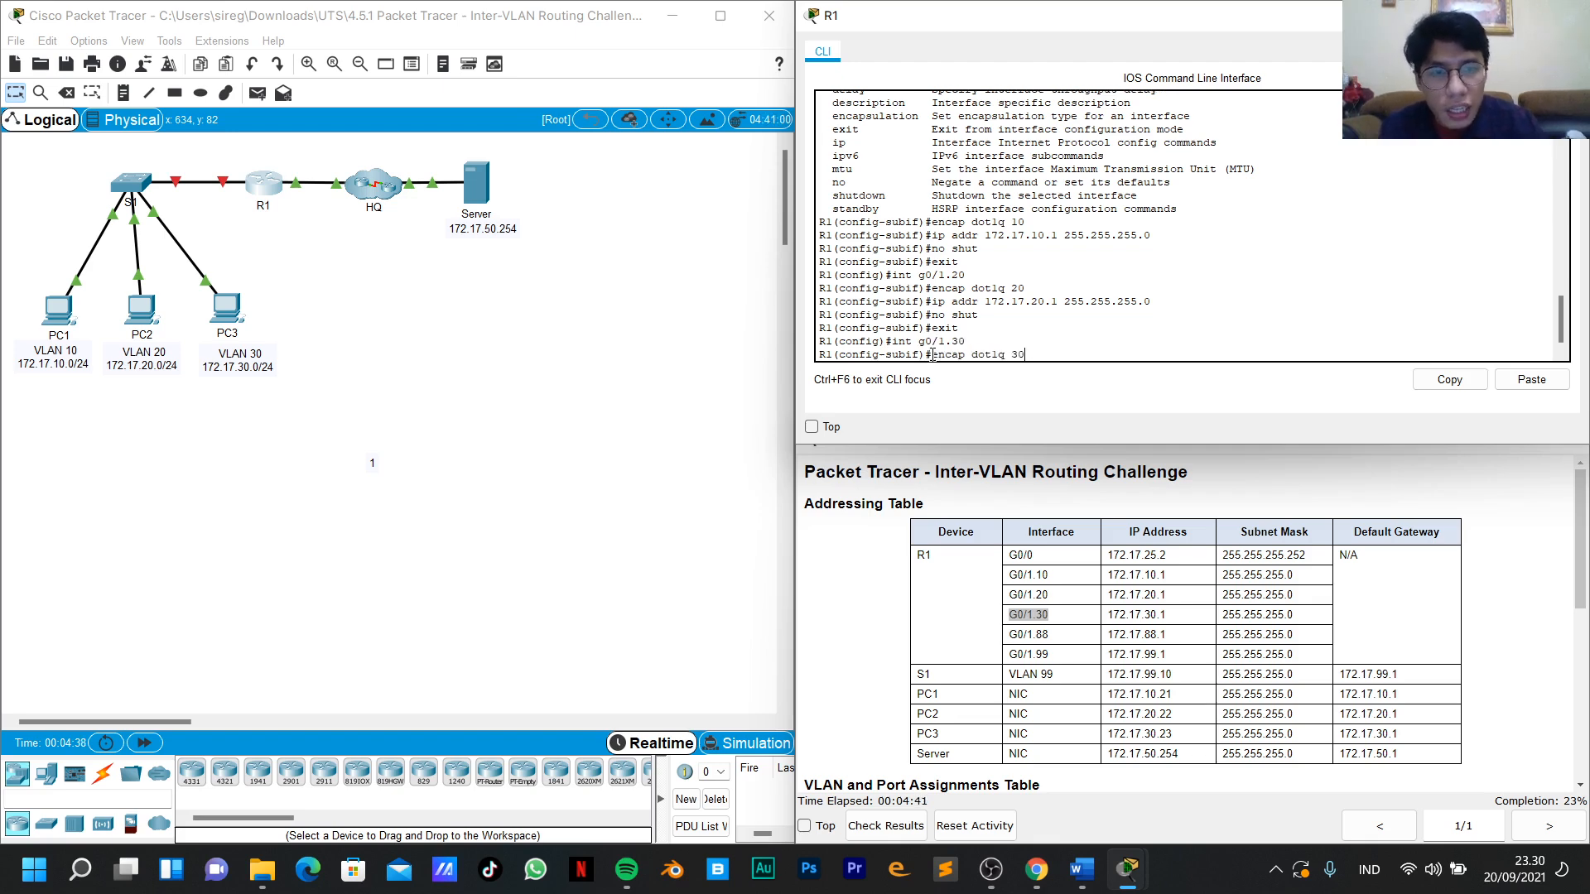
{"action": "type", "text": "30"}
{"action": "key", "text": "Return"}
Assign IP address 172.17.30.1 with subnet mask 255.255.255.0 to subinterface g0/1.30 and enable it with no shut.
{"action": "key", "text": "Up"}
{"action": "key", "text": "Up"}
{"action": "key", "text": "Up"}
{"action": "key", "text": "Up"}
{"action": "key", "text": "Up"}
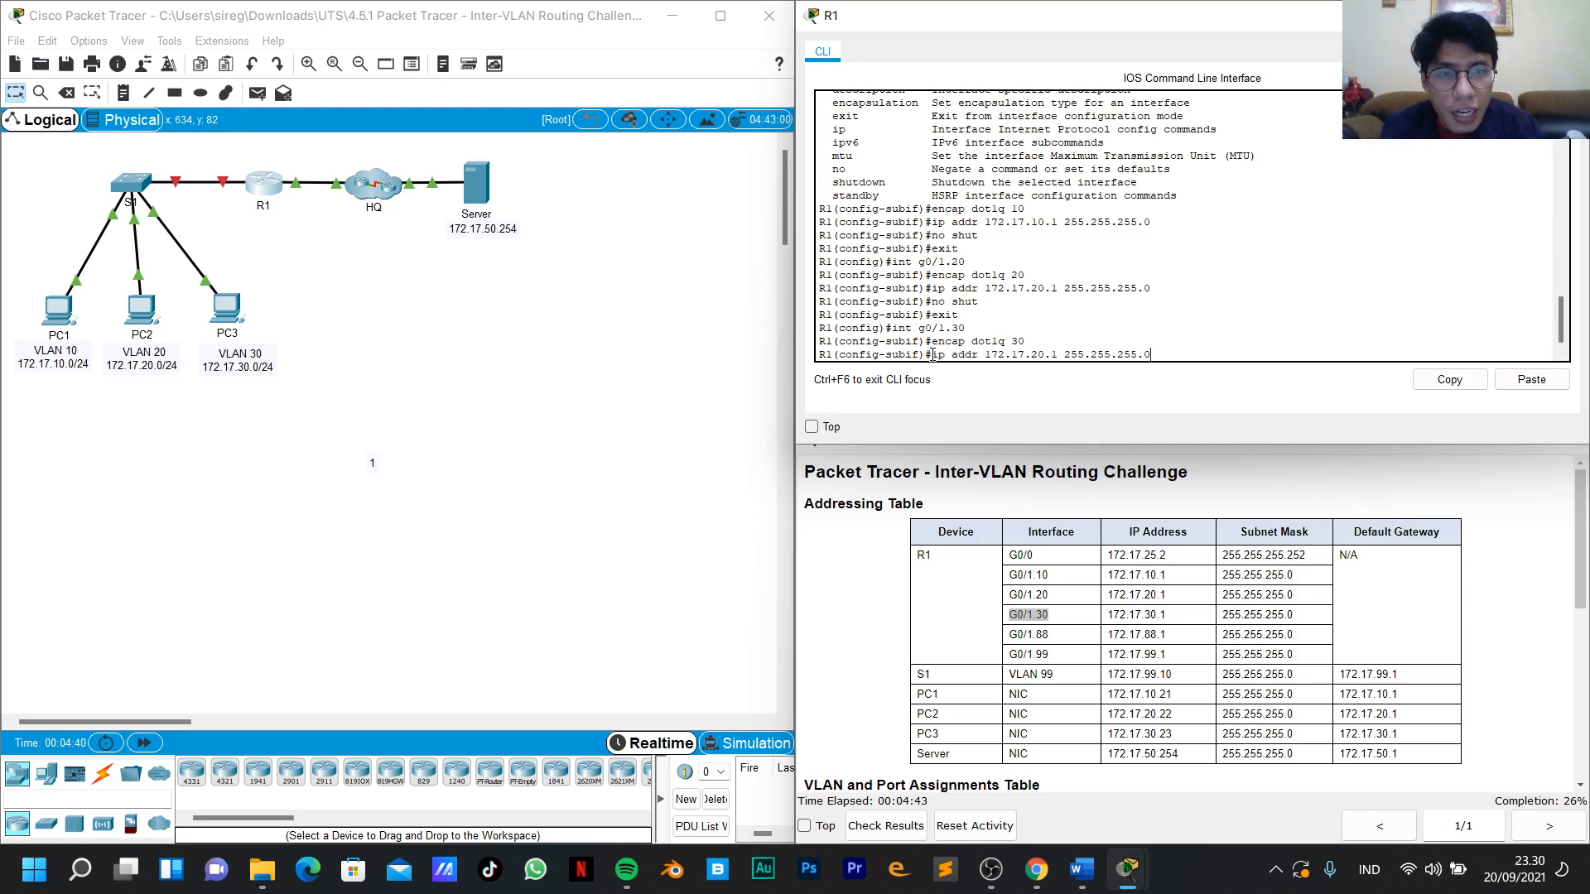
{"action": "key", "text": "BackSpace"}
{"action": "key", "text": "BackSpace"}
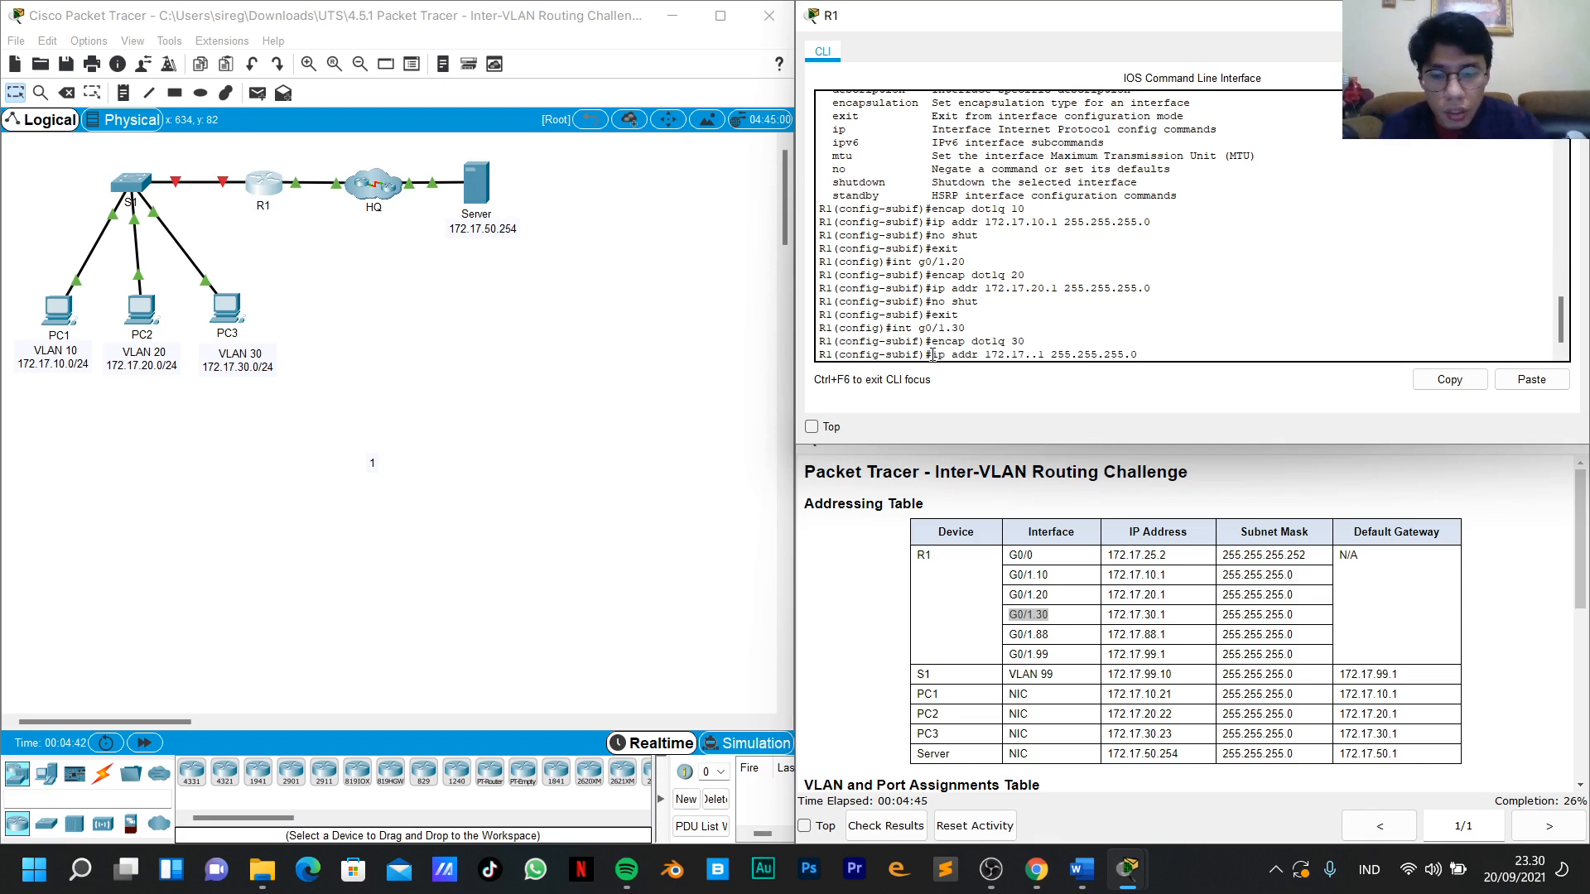
{"action": "type", "text": "30"}
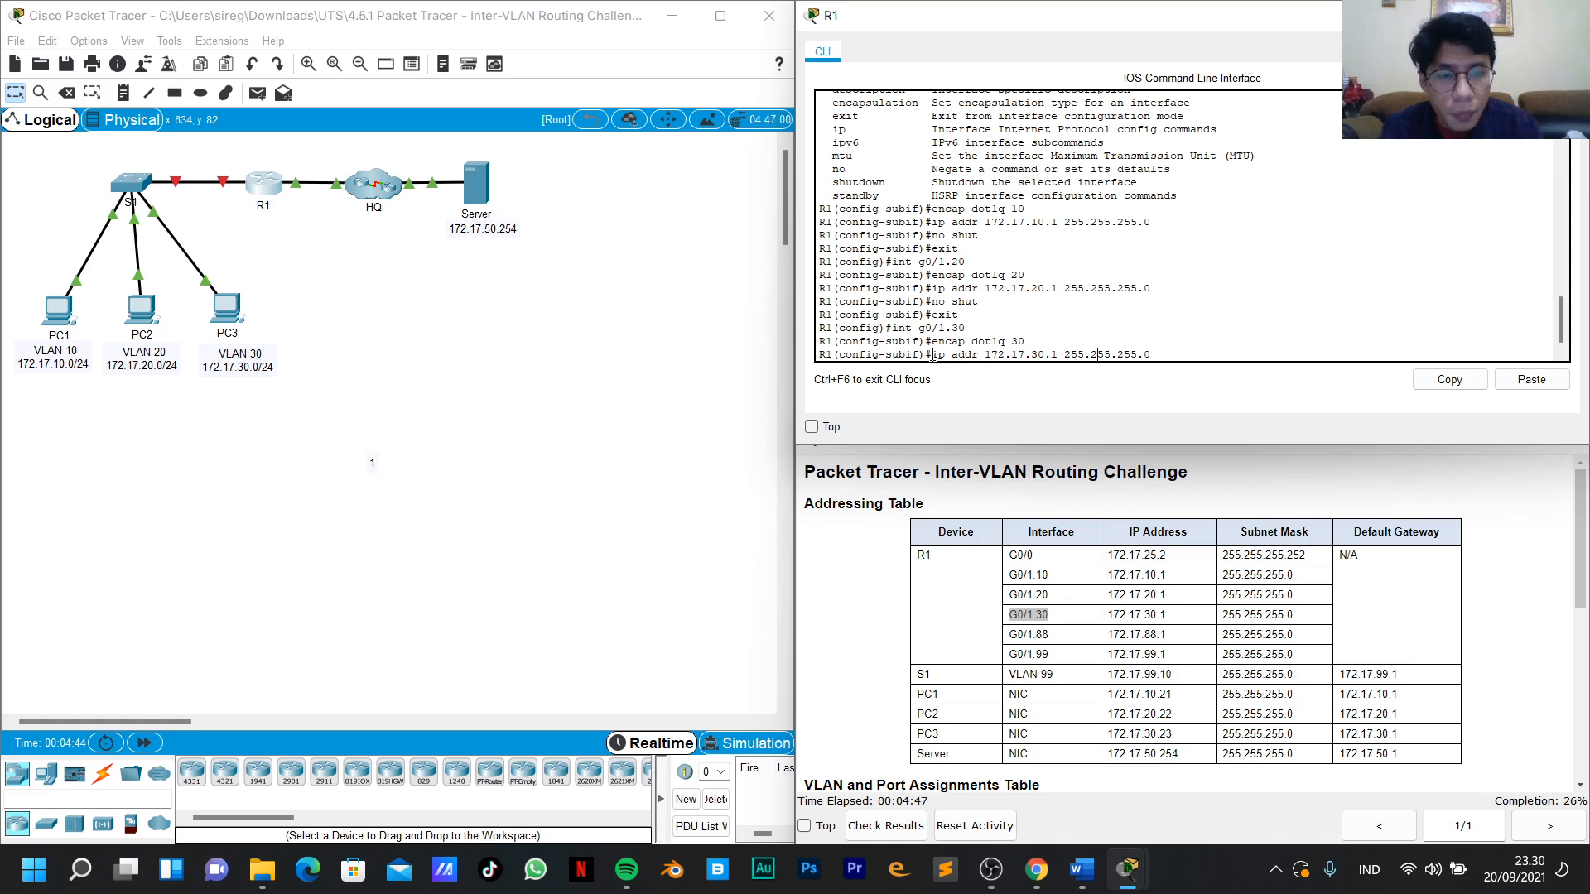
{"action": "key", "text": "Return"}
{"action": "type", "text": "no shut"}
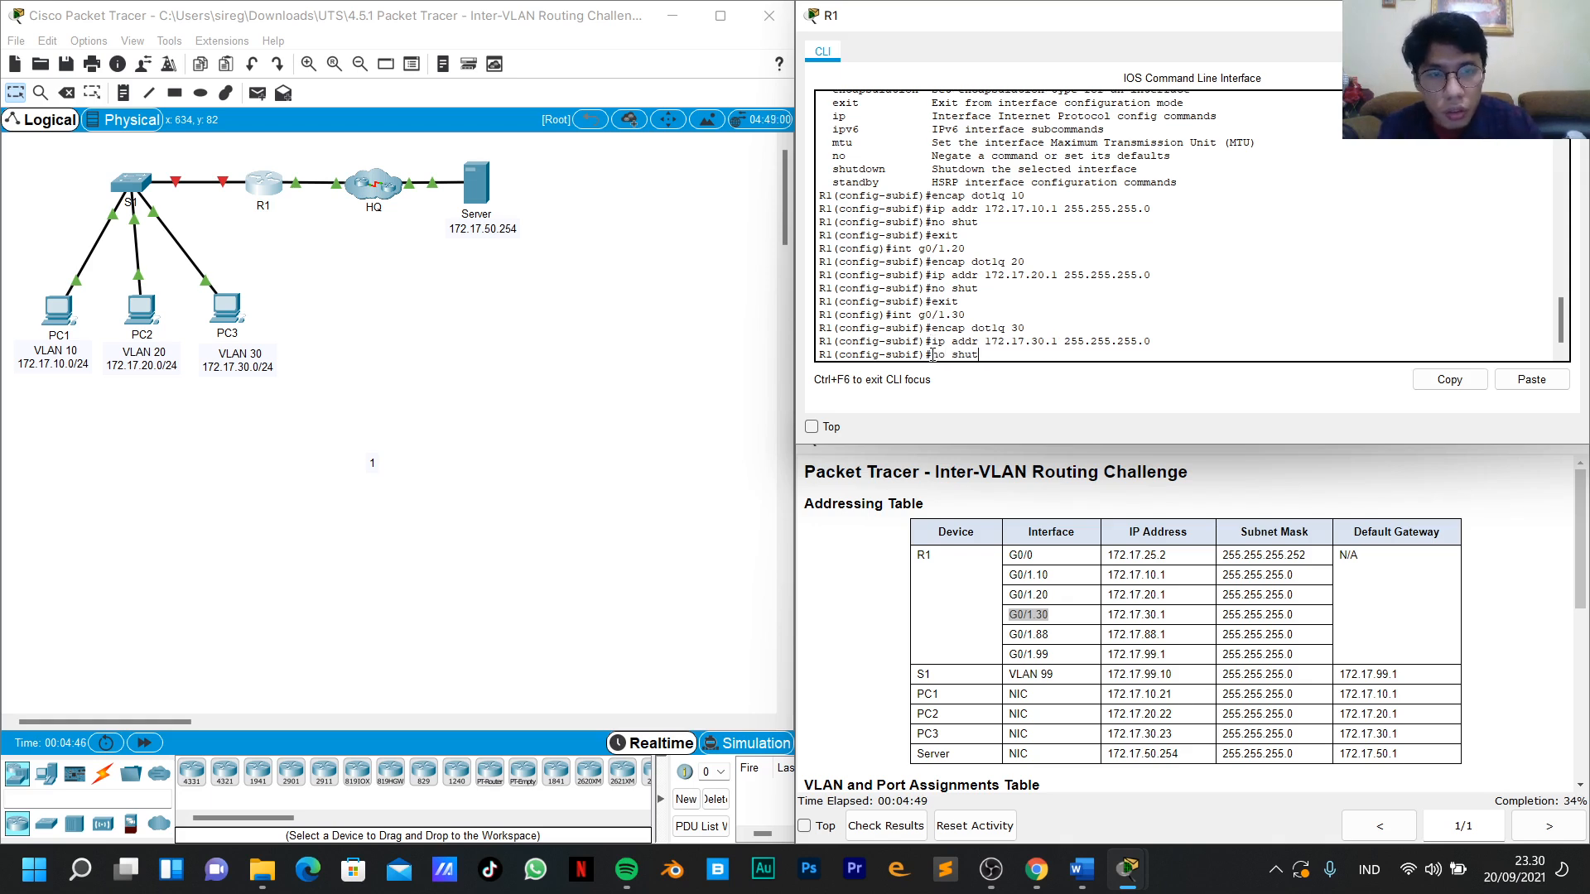
{"action": "key", "text": "Return"}
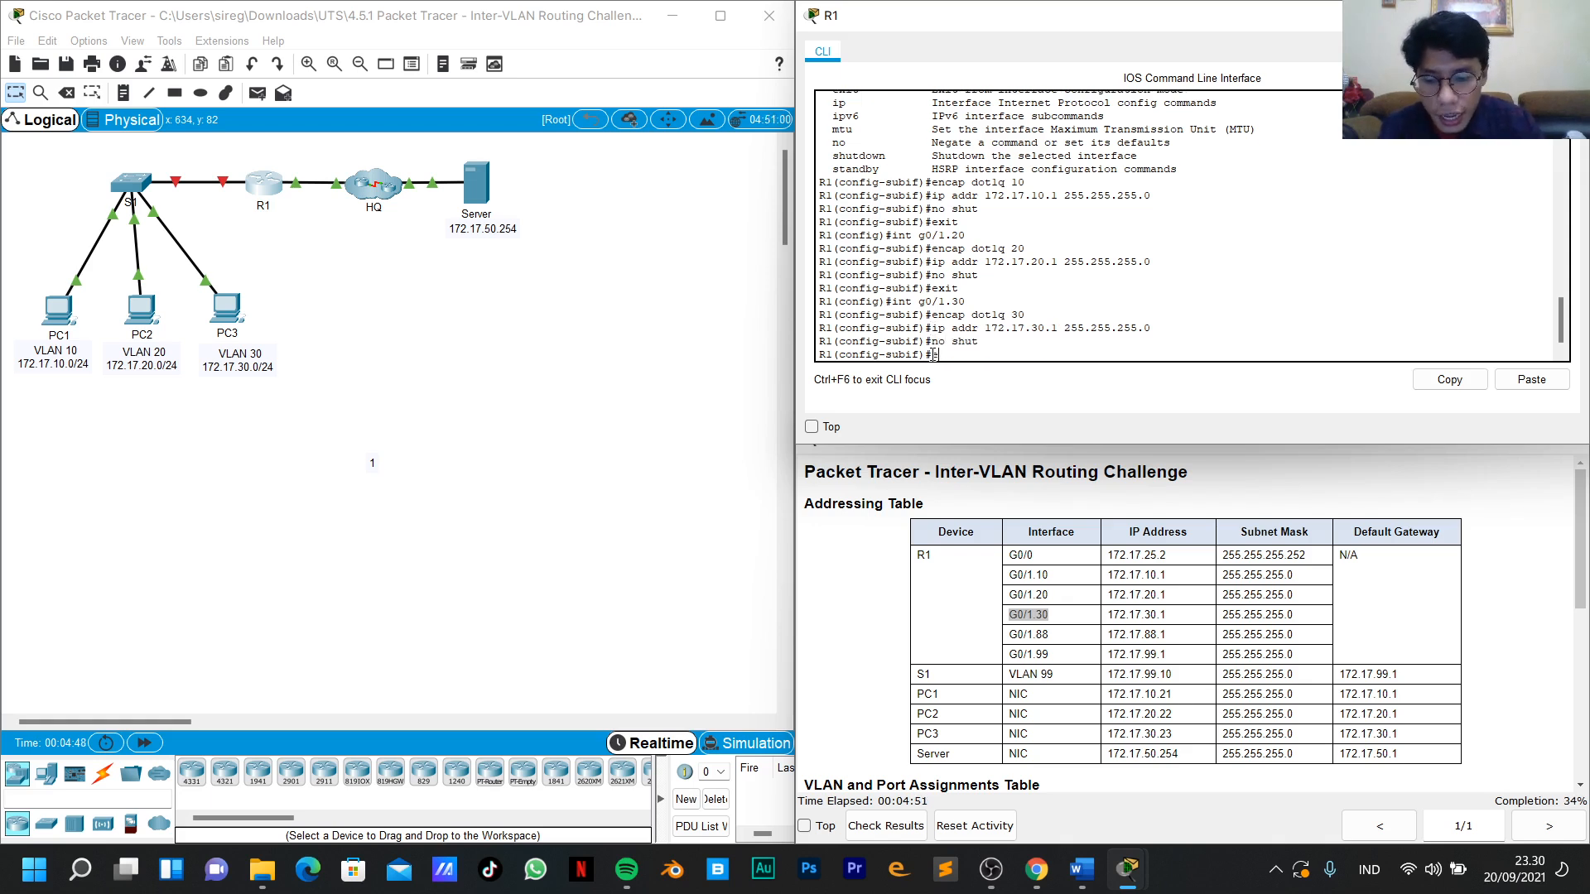
Exit subinterface g0/1.30 on R1 and open subinterface g0/1.88 from the Addressing Table with int g0/1.88.
{"action": "type", "text": "exit"}
{"action": "key", "text": "Return"}
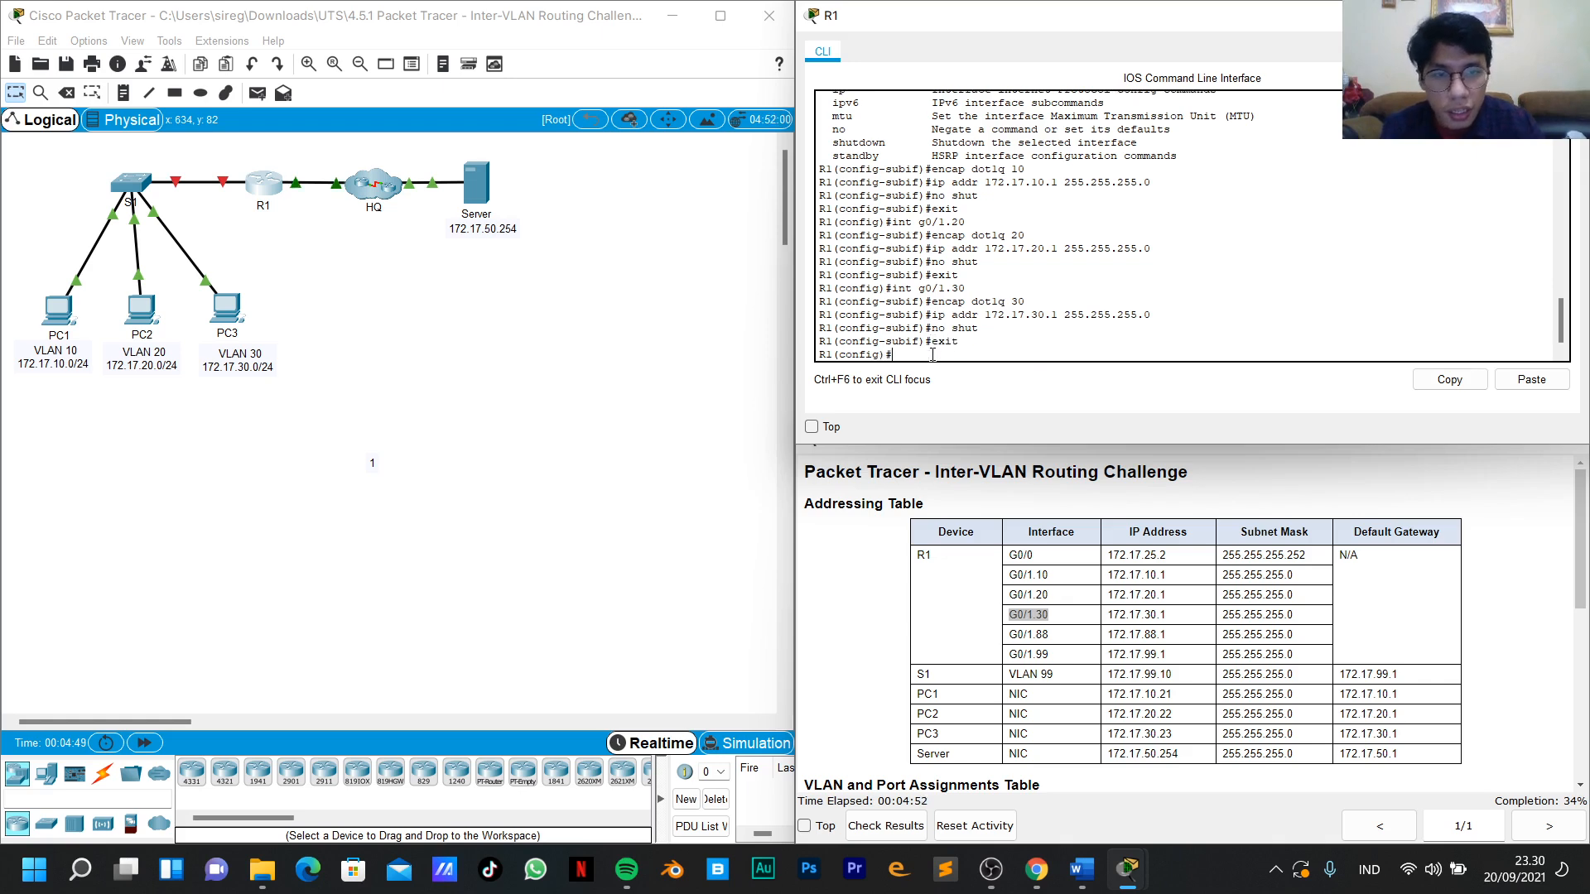
{"action": "left_click", "coordinate": [1011, 638]}
{"action": "left_click_drag", "start_coordinate": [1011, 638], "coordinate": [1057, 650]}
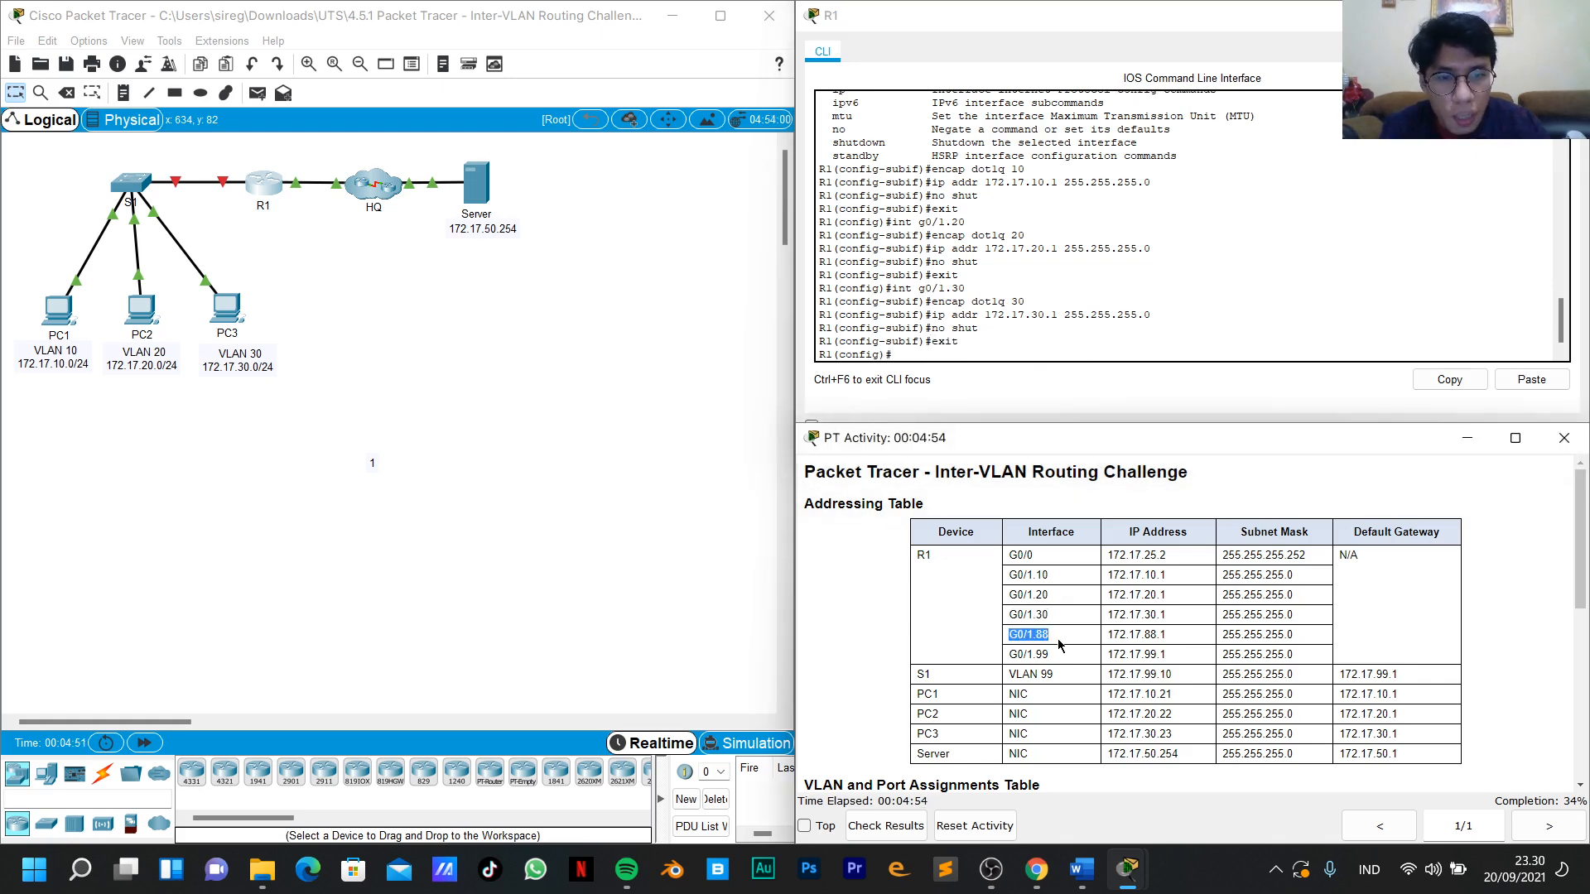
{"action": "left_click", "coordinate": [900, 358]}
{"action": "key", "text": "Up"}
{"action": "key", "text": "Up"}
{"action": "key", "text": "Up"}
{"action": "key", "text": "Up"}
{"action": "key", "text": "Up"}
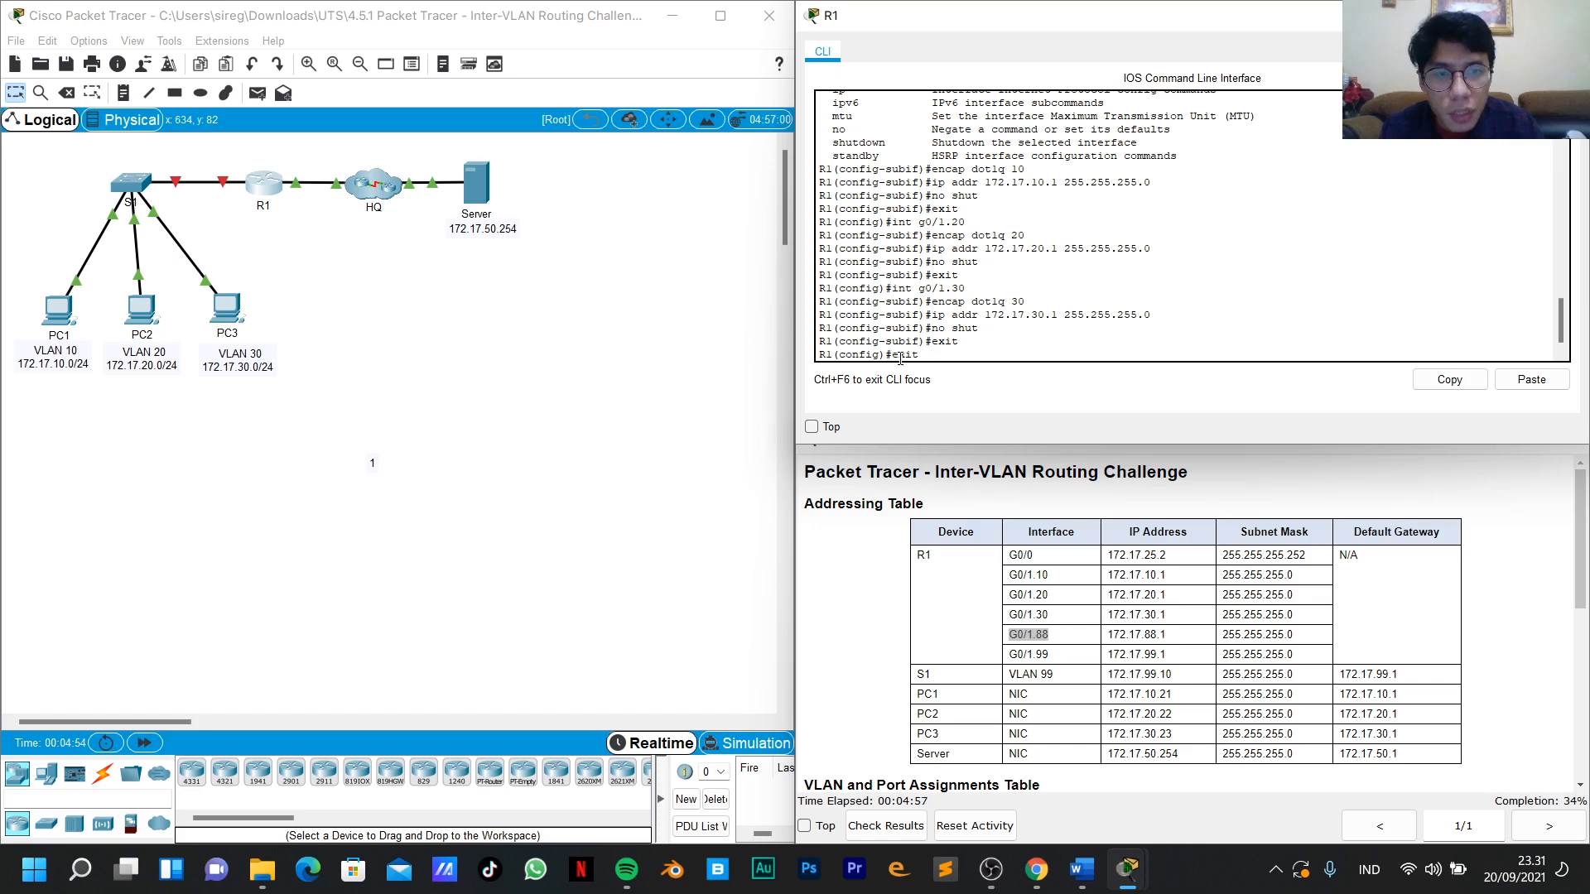
{"action": "key", "text": "BackSpace"}
{"action": "key", "text": "BackSpace"}
{"action": "type", "text": "88"}
{"action": "key", "text": "Return"}
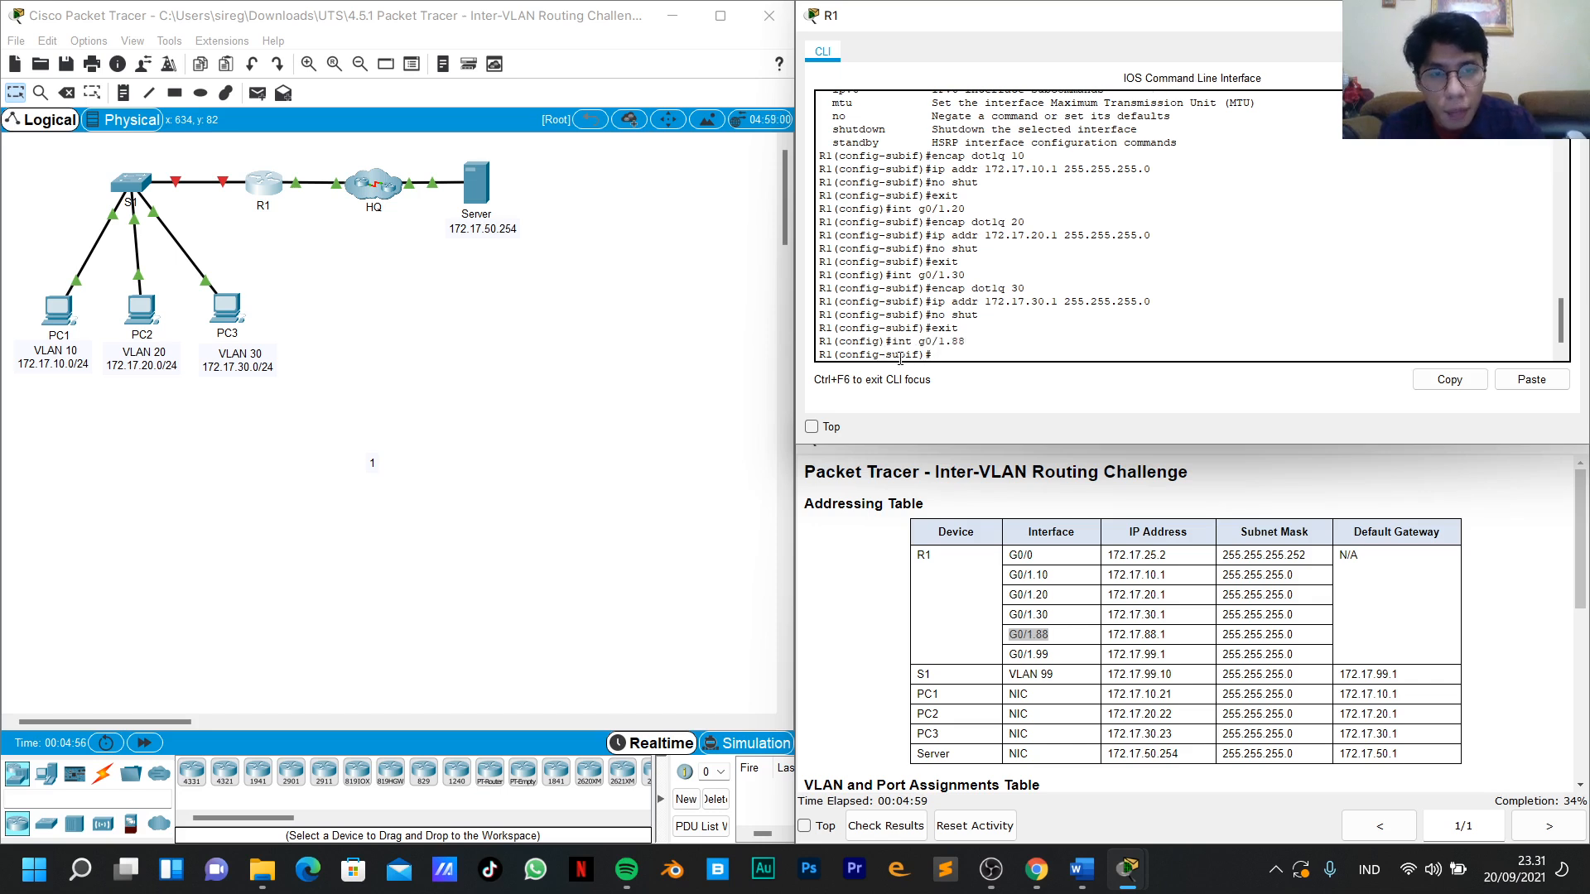
Set the encapsulation of subinterface g0/1.88 with encap dot1q 88.
{"action": "key", "text": "Up"}
{"action": "key", "text": "Up"}
{"action": "key", "text": "Up"}
{"action": "key", "text": "Up"}
{"action": "key", "text": "Up"}
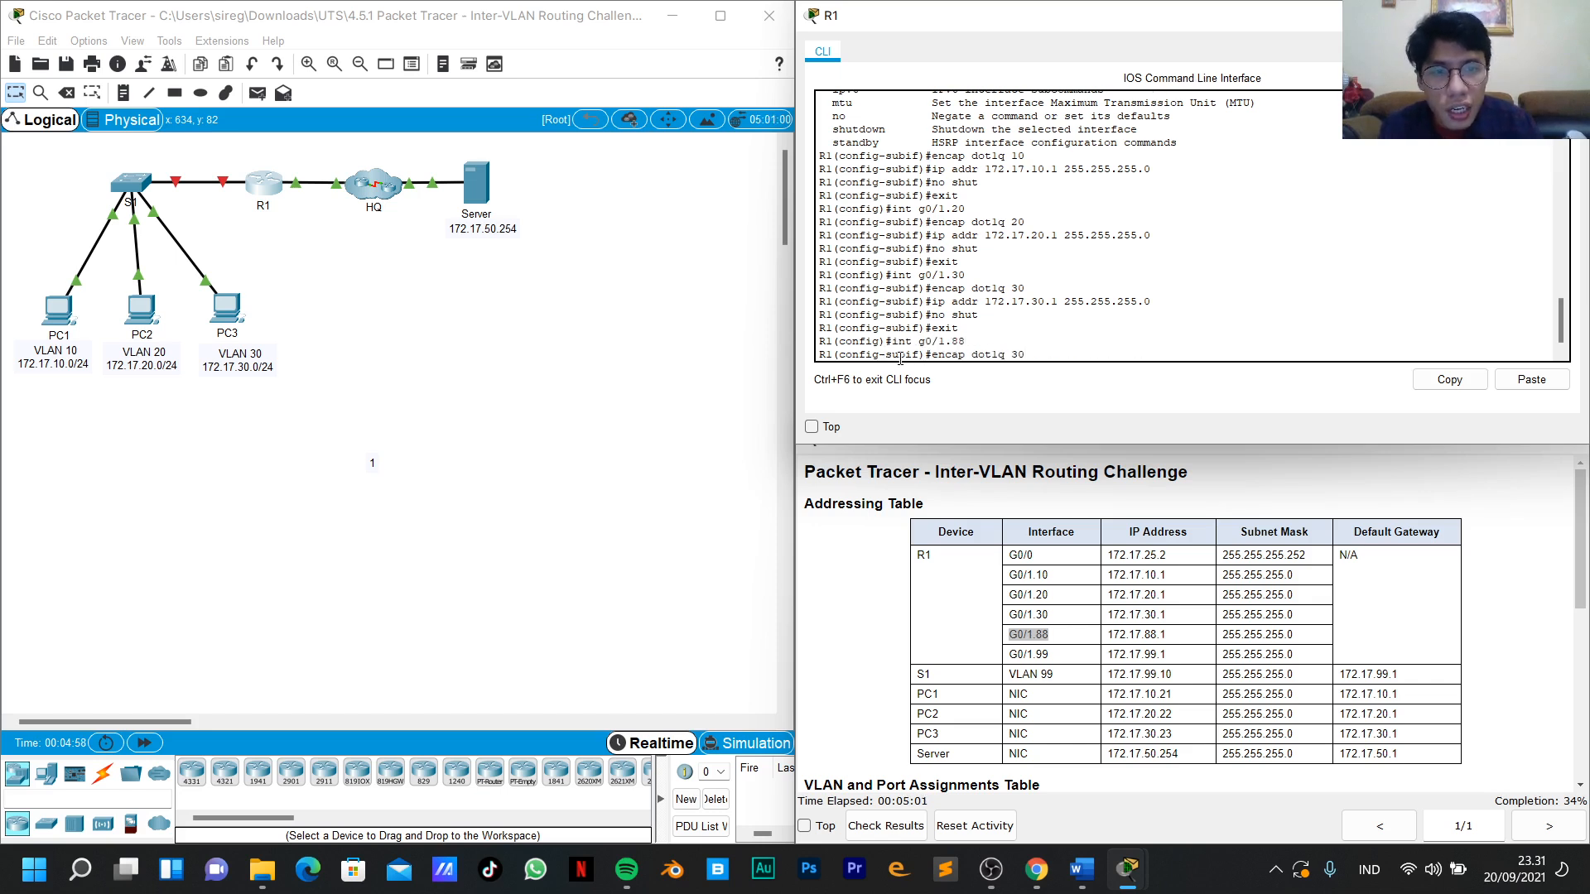
{"action": "key", "text": "BackSpace"}
{"action": "key", "text": "BackSpace"}
{"action": "type", "text": "88"}
{"action": "key", "text": "Return"}
Assign IP address 172.17.88.1 with subnet mask 255.255.255.0 to subinterface g0/1.88.
{"action": "key", "text": "Up"}
{"action": "key", "text": "Up"}
{"action": "key", "text": "Up"}
{"action": "key", "text": "Up"}
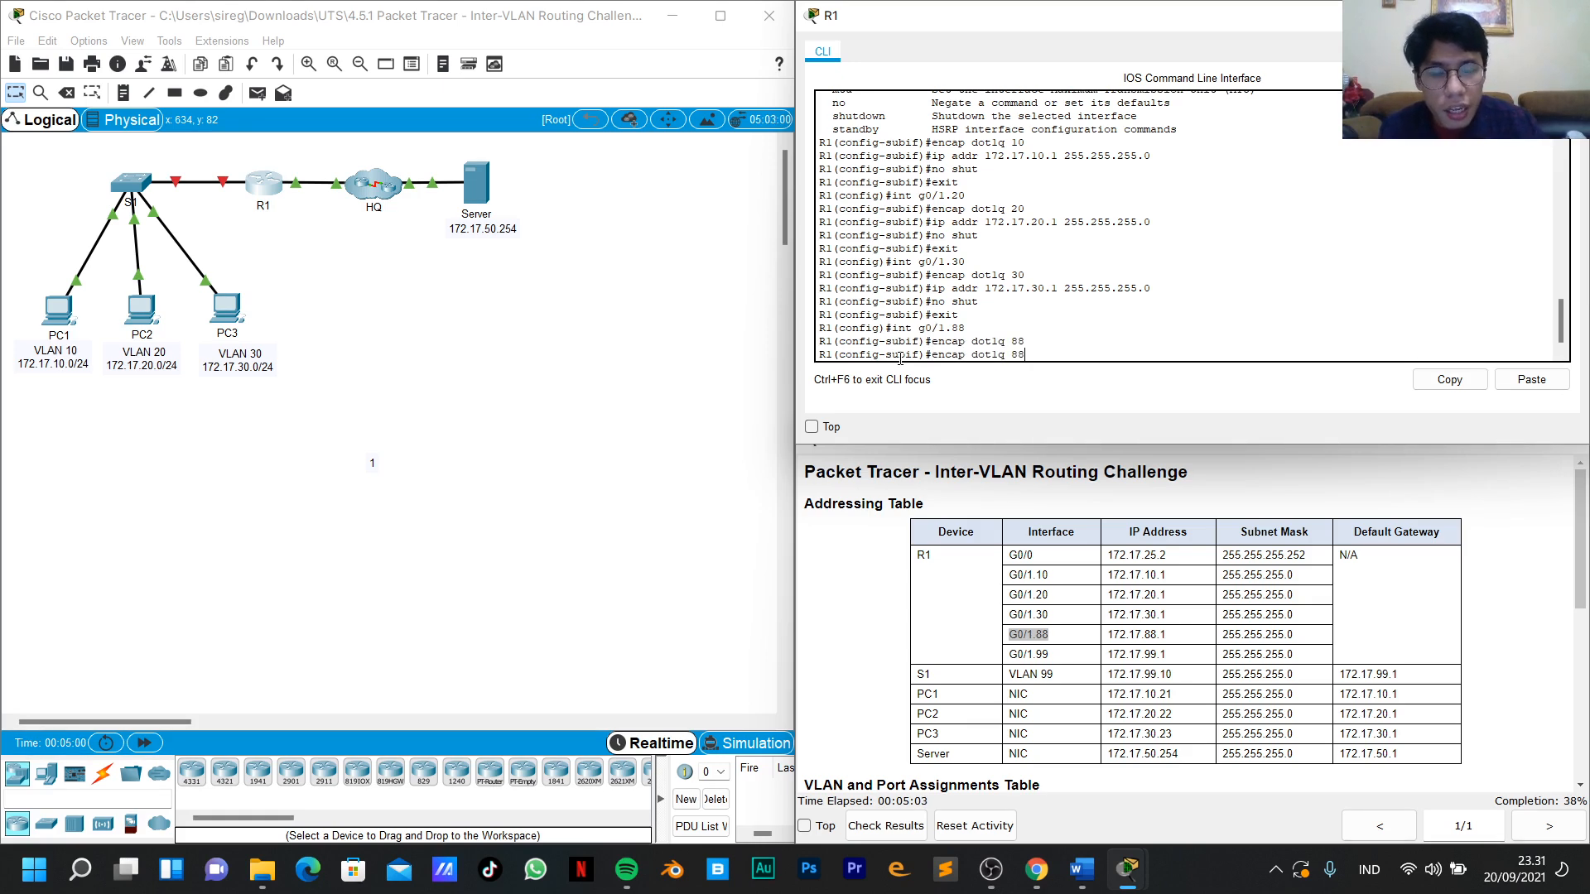
{"action": "key", "text": "Up"}
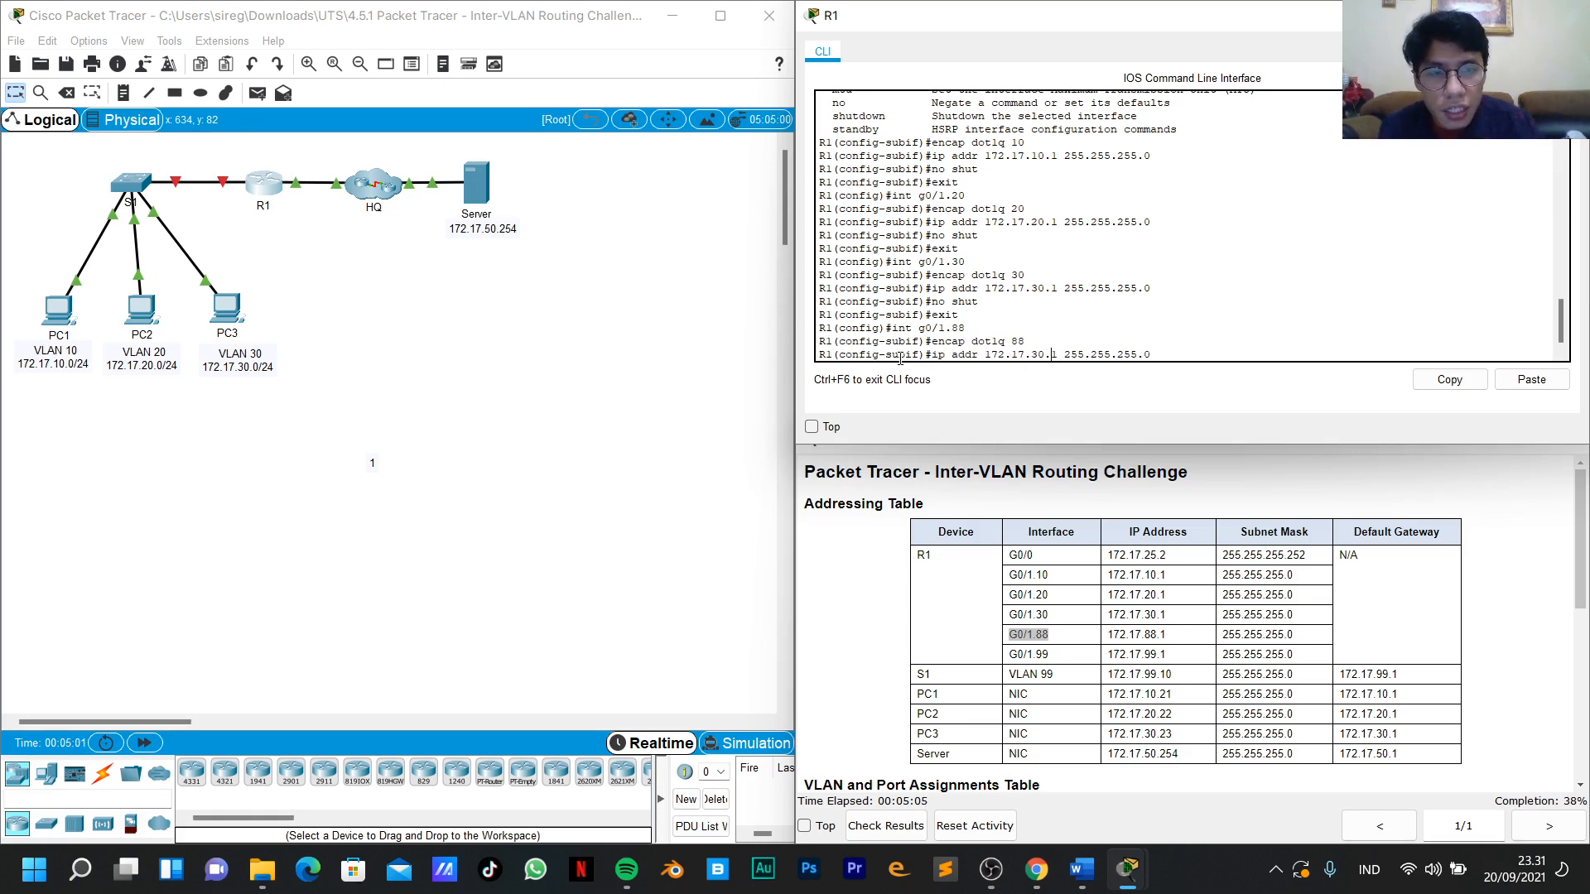
{"action": "key", "text": "BackSpace"}
{"action": "key", "text": "BackSpace"}
{"action": "type", "text": "88"}
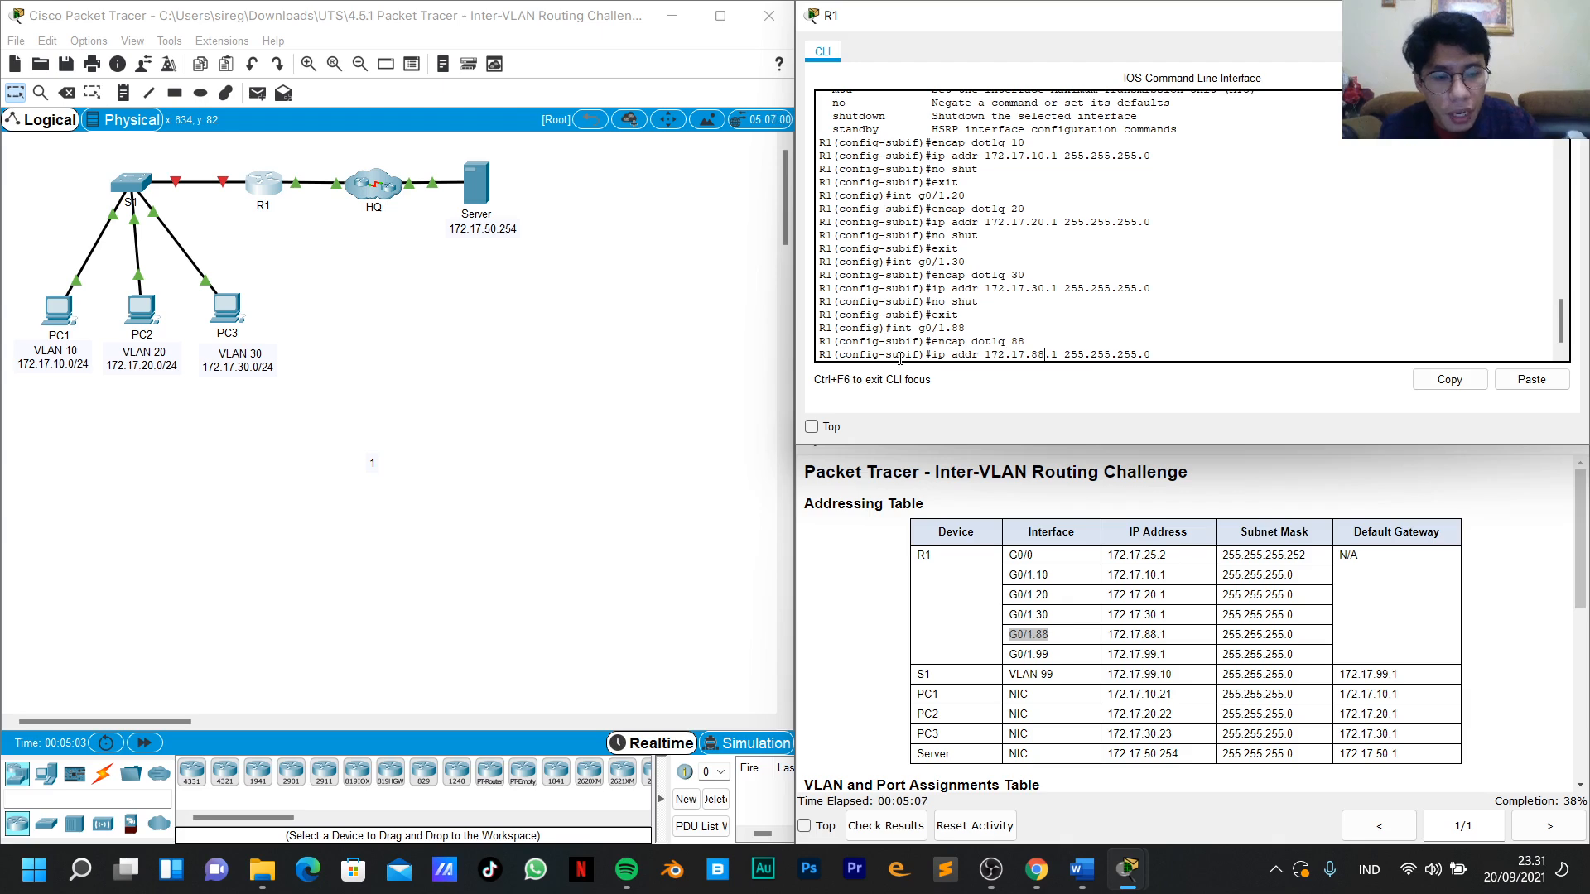
{"action": "key", "text": "Return"}
Enable subinterface g0/1.88 with no shut and exit to R1's global configuration mode.
{"action": "key", "text": "Up"}
{"action": "key", "text": "Up"}
{"action": "key", "text": "Up"}
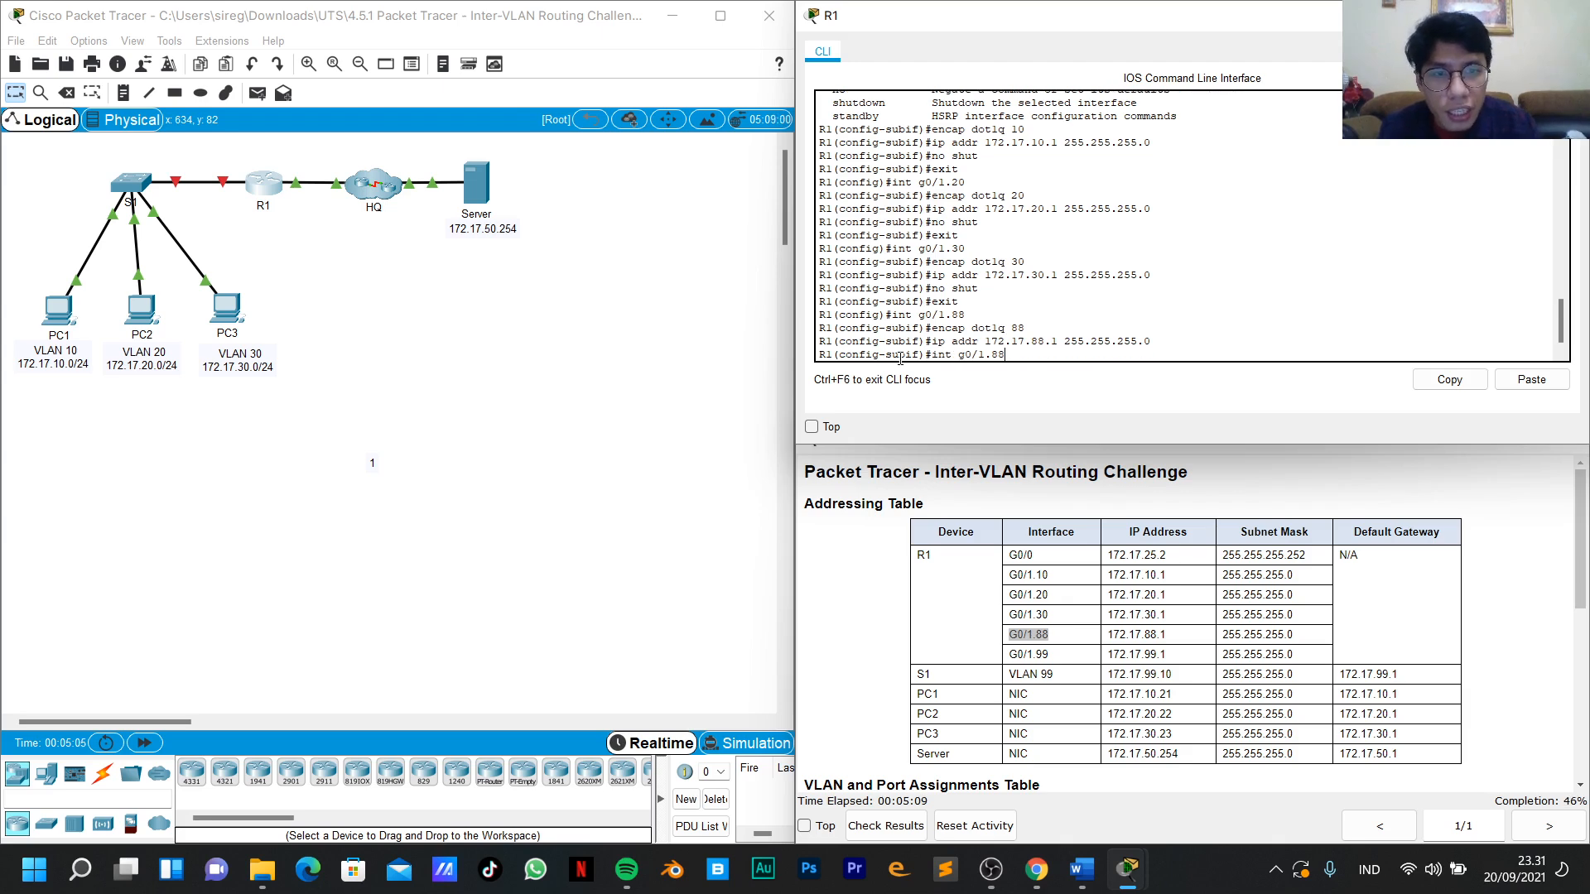
{"action": "key", "text": "Down"}
{"action": "key", "text": "Down"}
{"action": "key", "text": "Down"}
{"action": "type", "text": "no shut"}
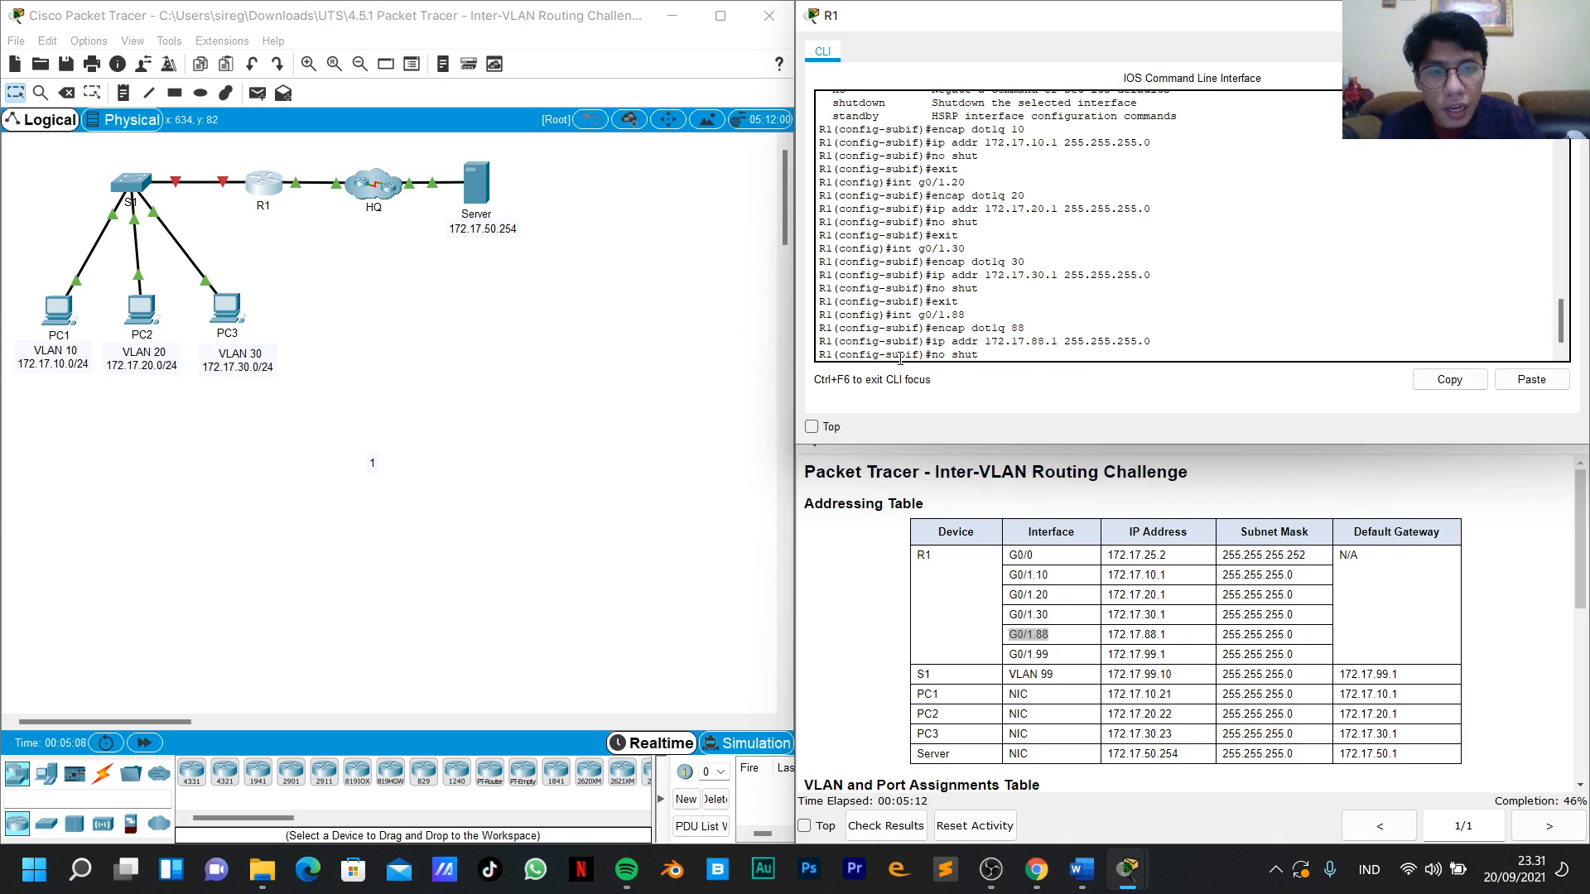
{"action": "key", "text": "Return"}
{"action": "type", "text": "ex"}
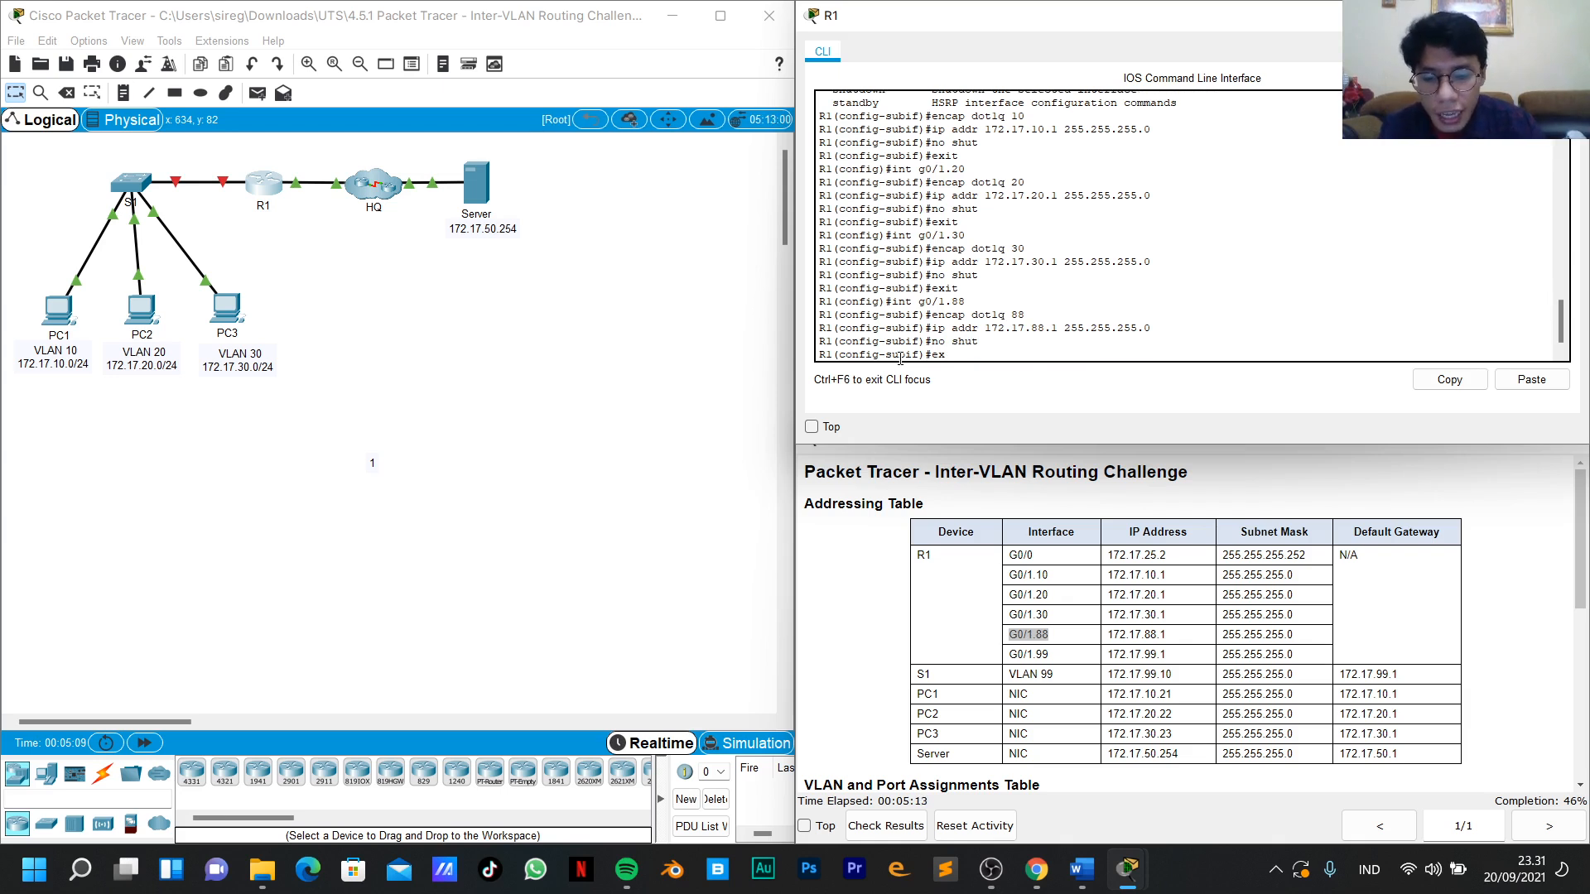
{"action": "type", "text": "it"}
{"action": "key", "text": "Return"}
Open subinterface g0/1.99 from the Addressing Table on R1 with int g0/1.99.
{"action": "key", "text": "Up"}
{"action": "key", "text": "Up"}
{"action": "key", "text": "Up"}
{"action": "key", "text": "Up"}
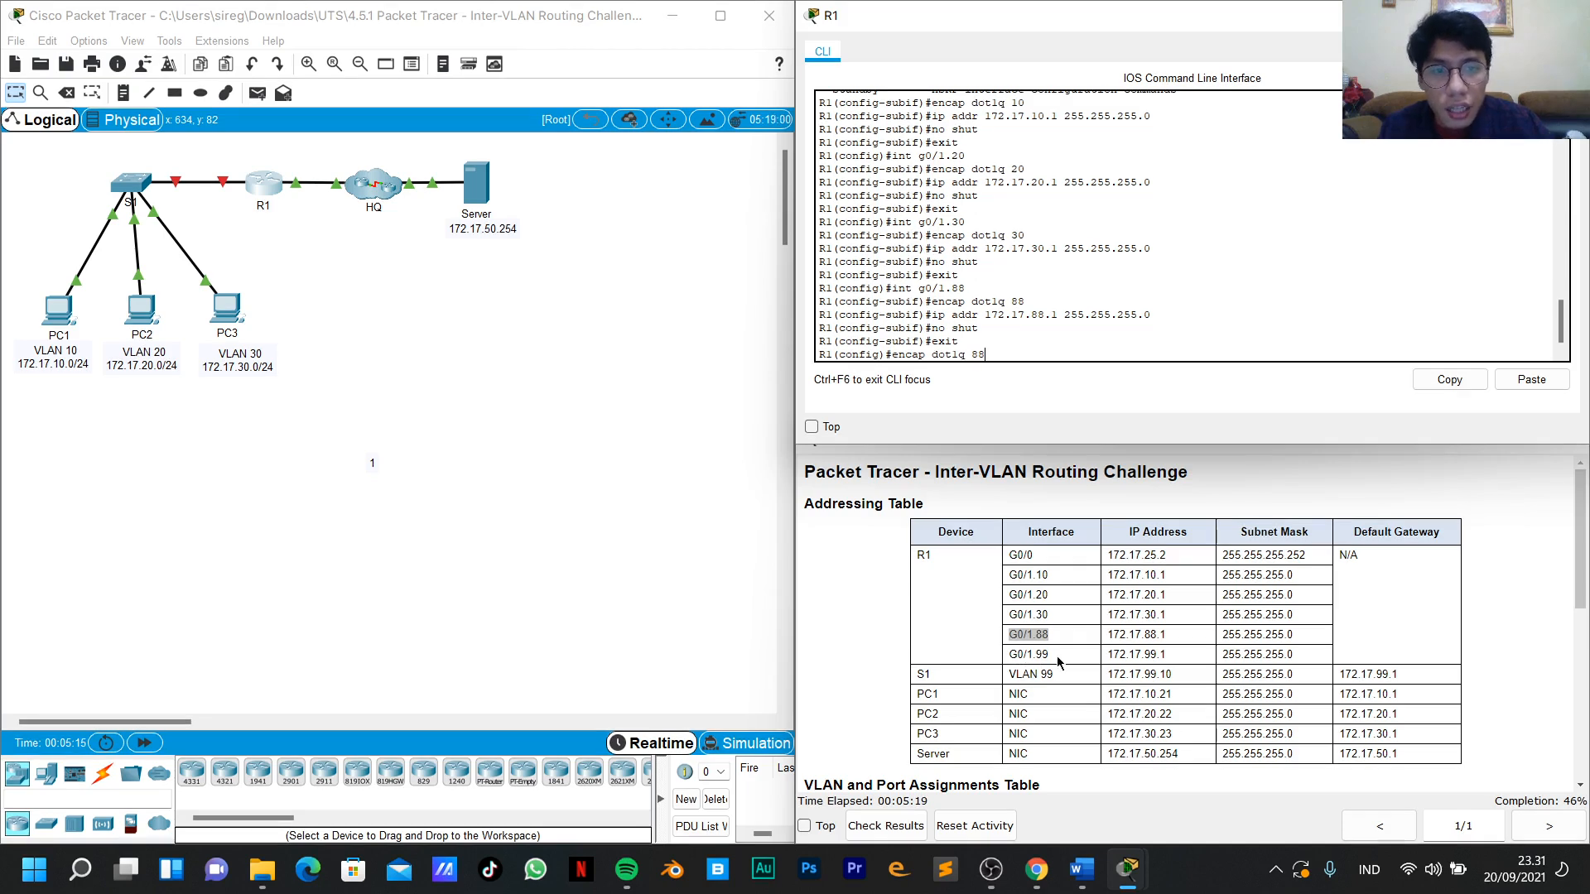
{"action": "key", "text": "Up"}
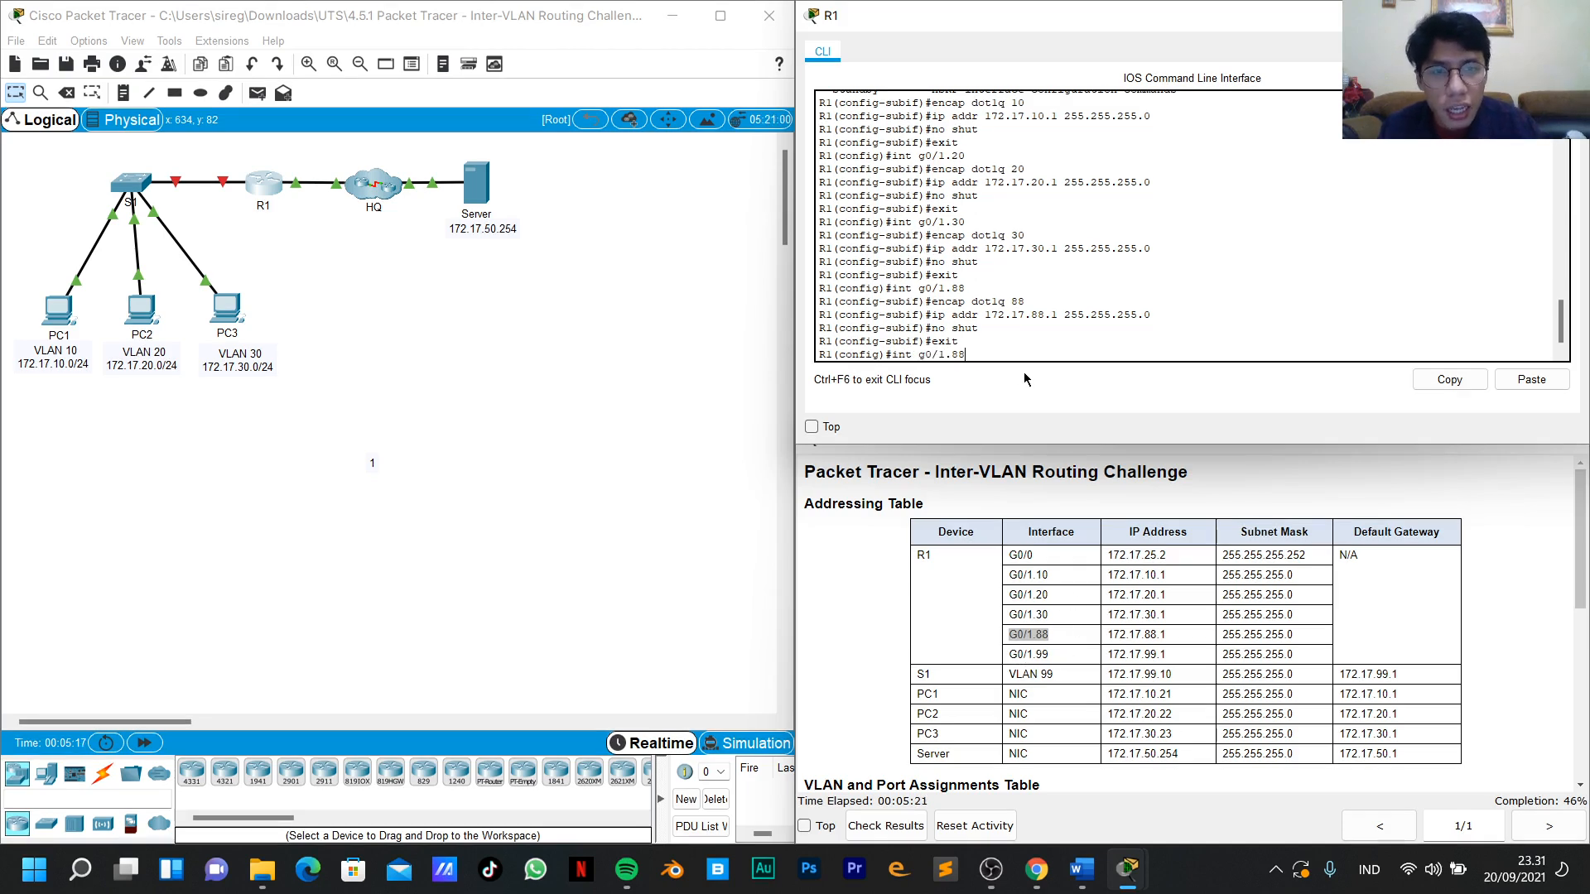
{"action": "key", "text": "BackSpace"}
{"action": "key", "text": "BackSpace"}
{"action": "type", "text": "99"}
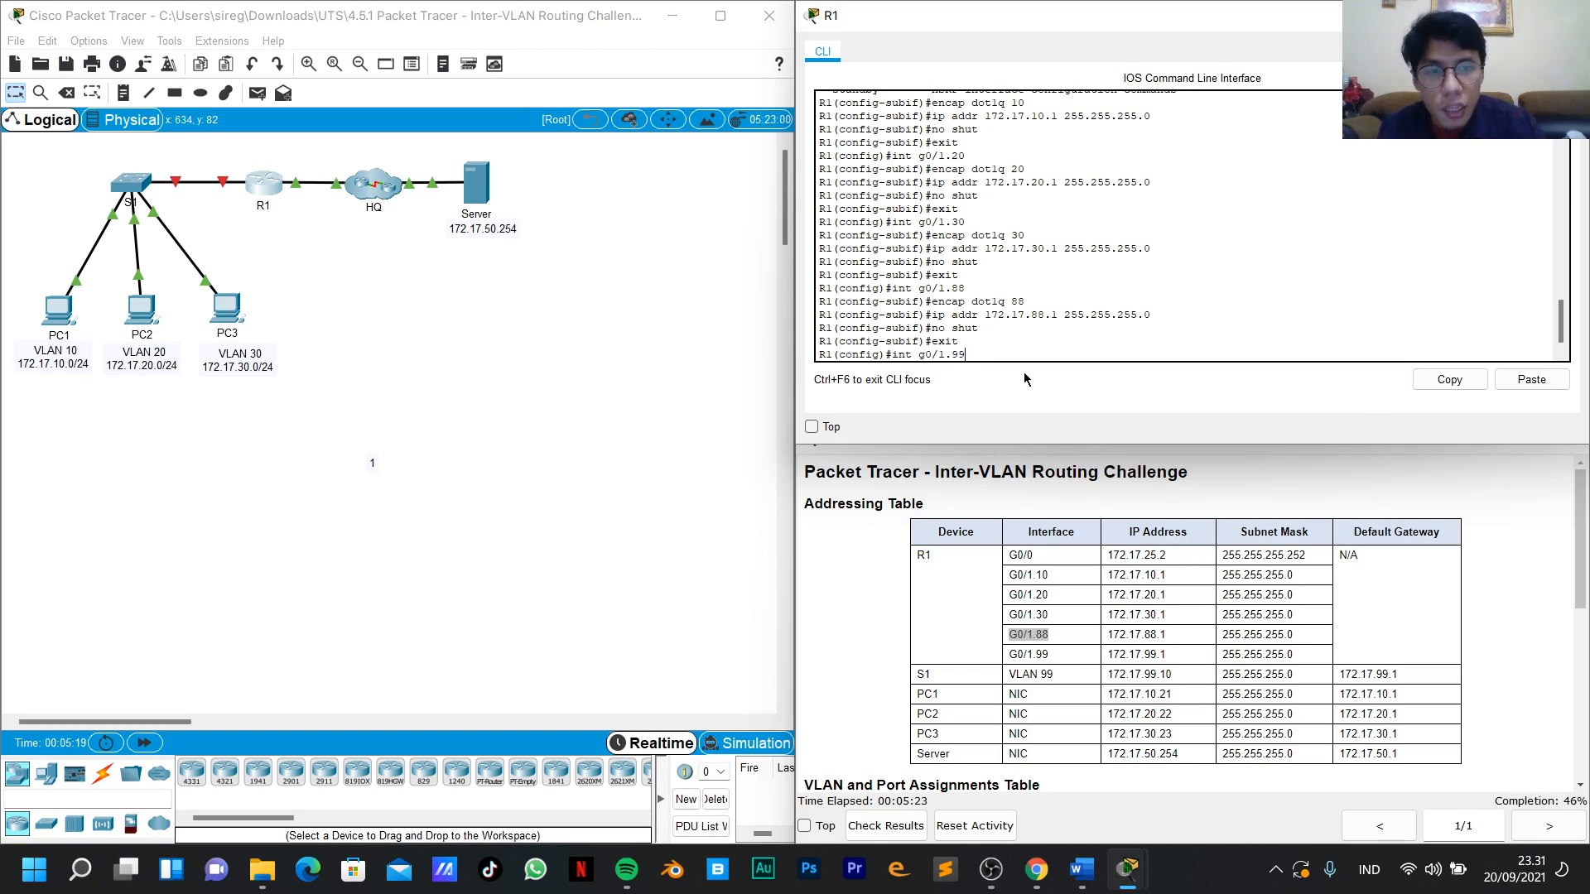
{"action": "key", "text": "Return"}
Set the encapsulation of subinterface g0/1.99 with encap dot1q 99.
{"action": "key", "text": "Up"}
{"action": "key", "text": "Up"}
{"action": "key", "text": "Up"}
{"action": "key", "text": "Up"}
{"action": "key", "text": "Up"}
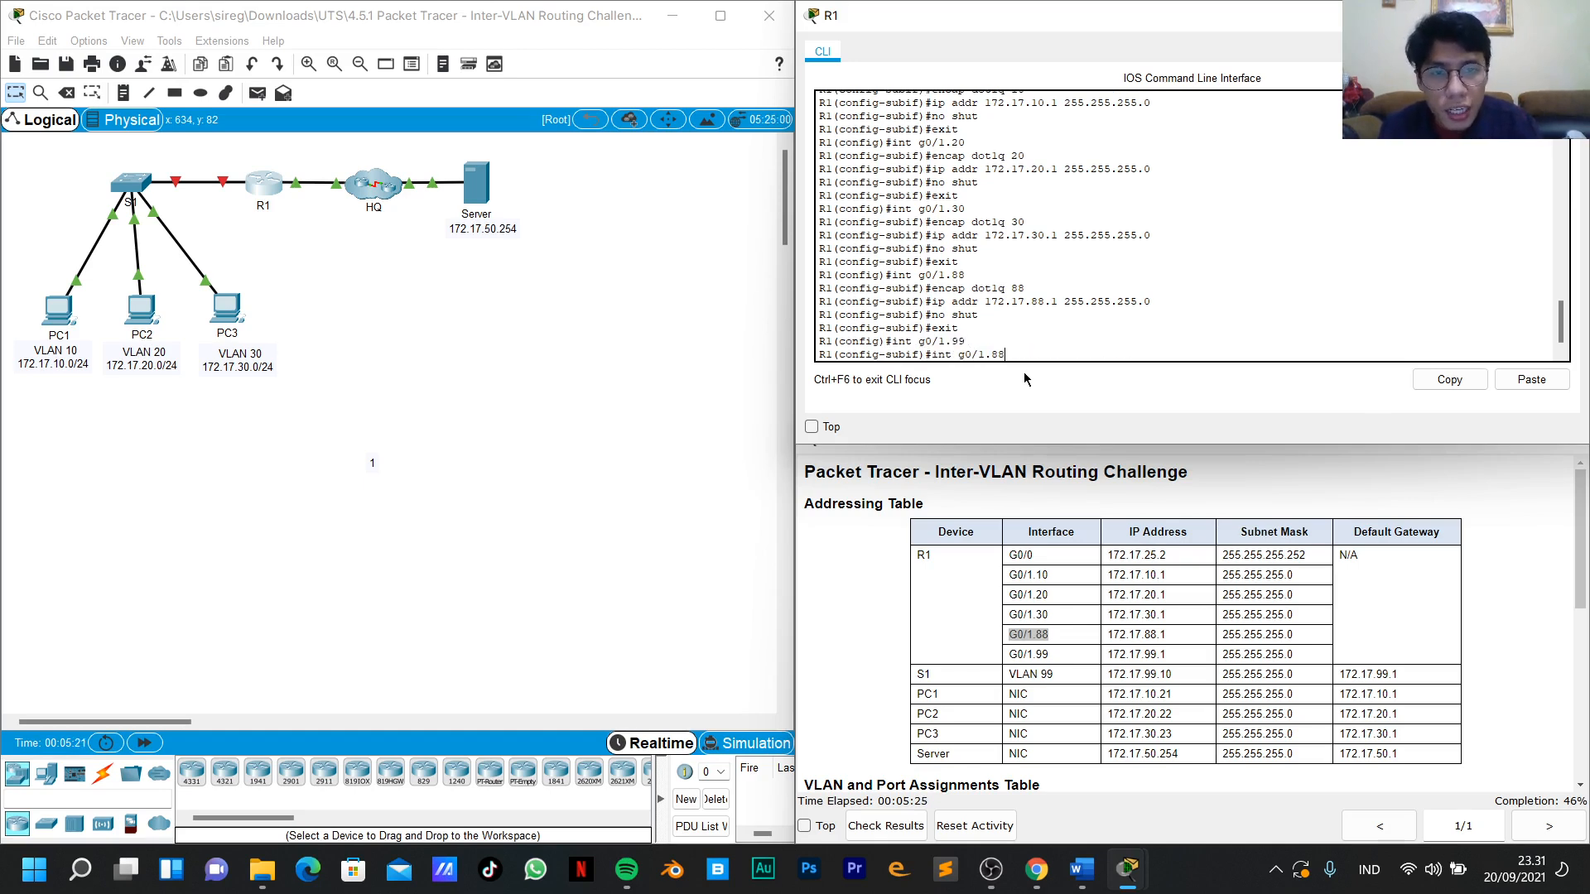
{"action": "key", "text": "BackSpace"}
{"action": "key", "text": "BackSpace"}
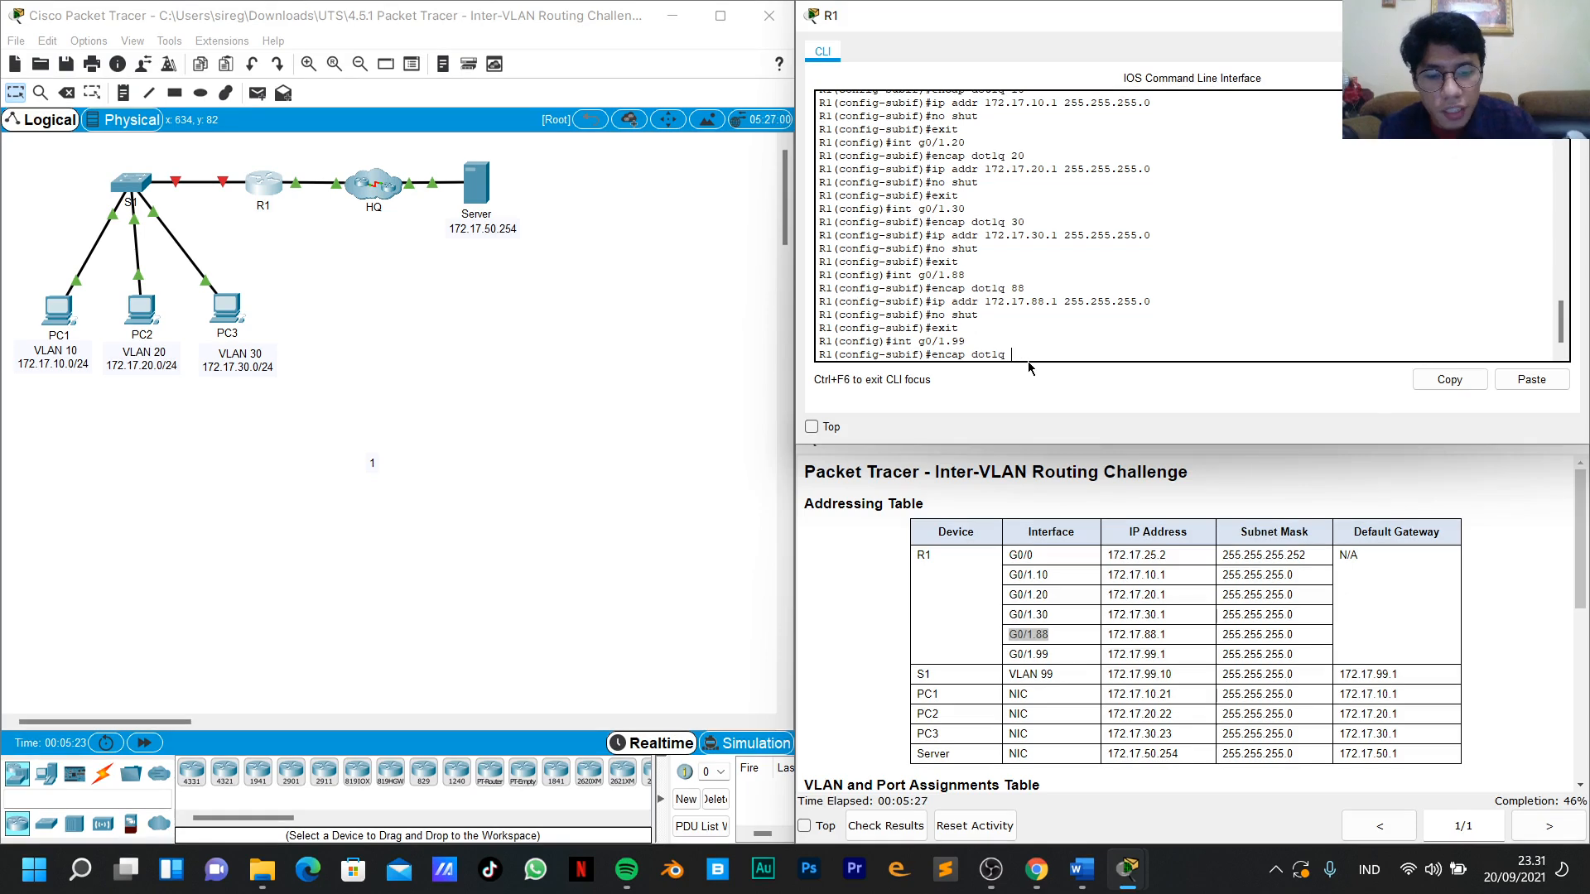
{"action": "type", "text": "99"}
{"action": "key", "text": "Return"}
Assign IP address 172.17.9.1 with subnet mask 255.255.255.0 to subinterface g0/1.99.
{"action": "key", "text": "Up"}
{"action": "key", "text": "Up"}
{"action": "key", "text": "Up"}
{"action": "key", "text": "Up"}
{"action": "key", "text": "Up"}
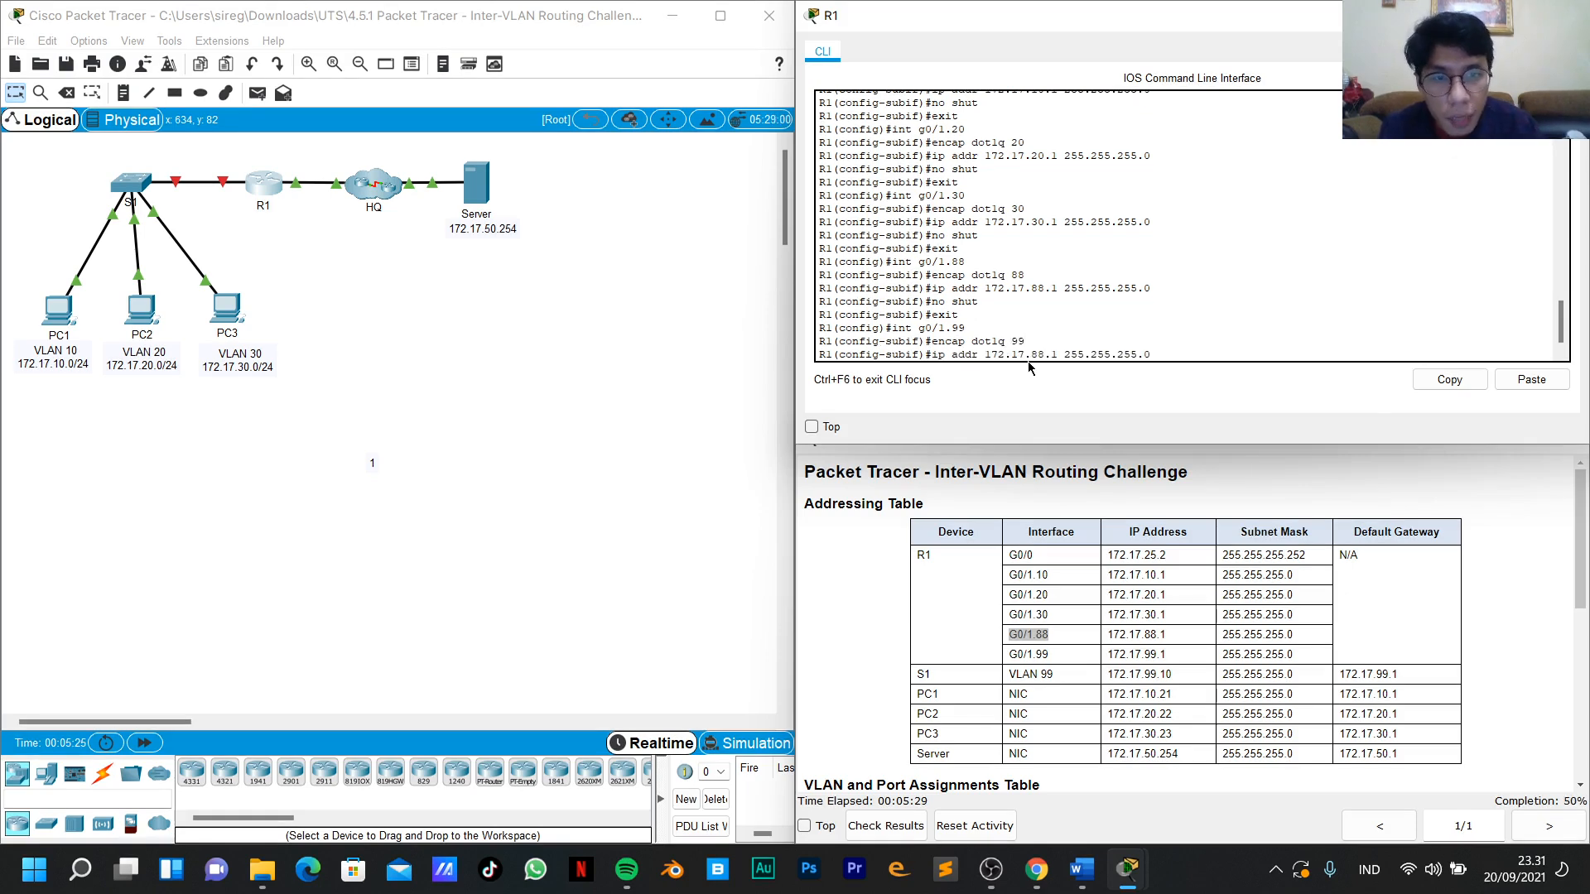
{"action": "key", "text": "Left"}
{"action": "key", "text": "Left"}
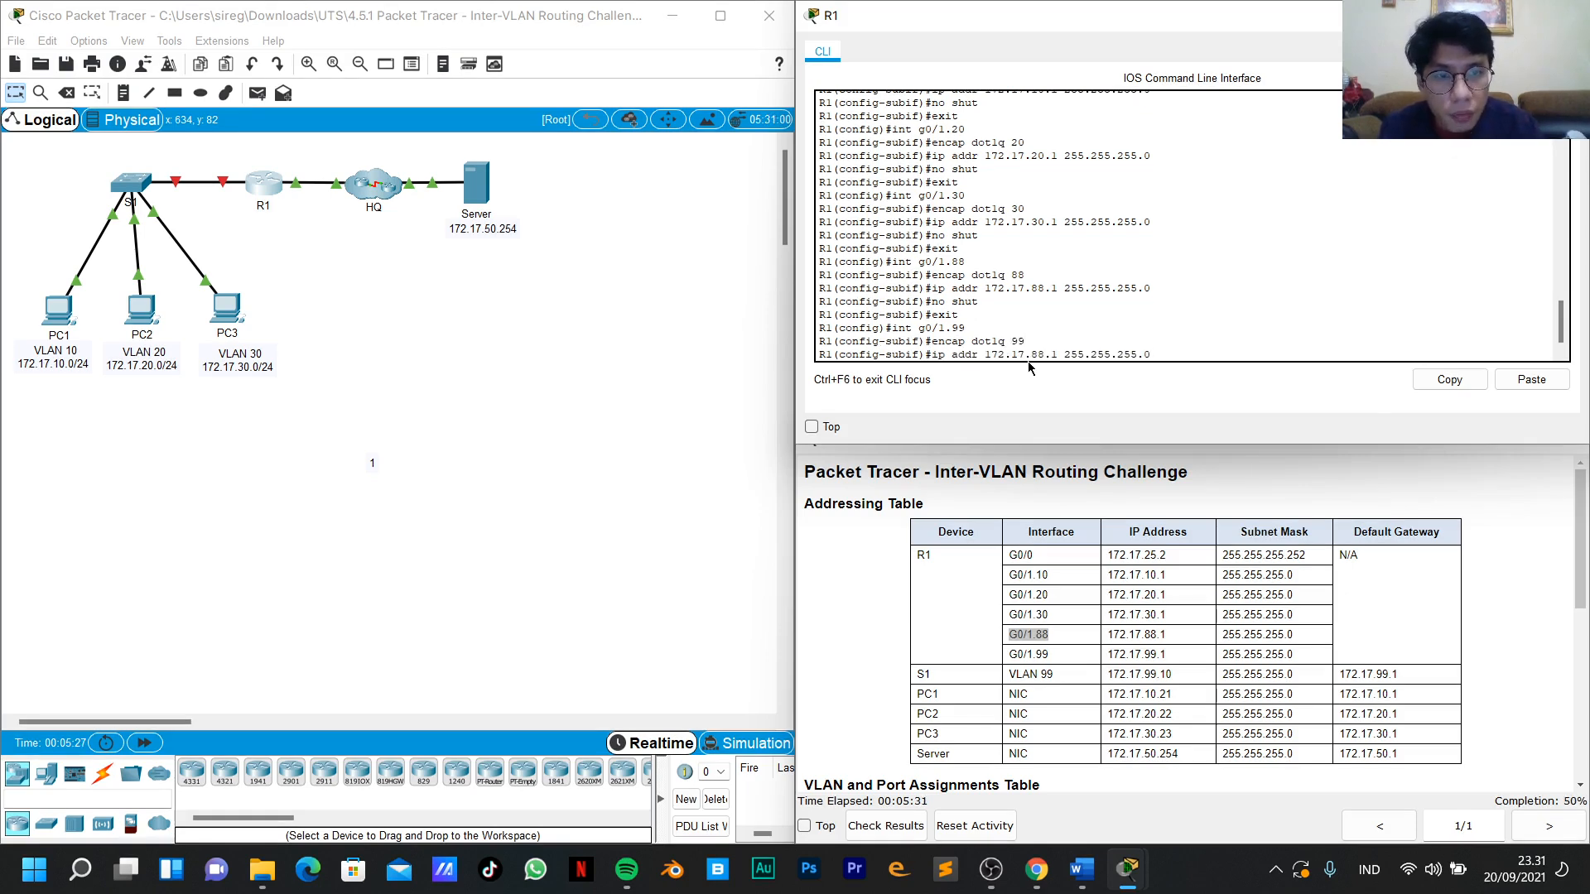
{"action": "key", "text": "BackSpace"}
{"action": "key", "text": "BackSpace"}
{"action": "type", "text": "9"}
{"action": "key", "text": "Return"}
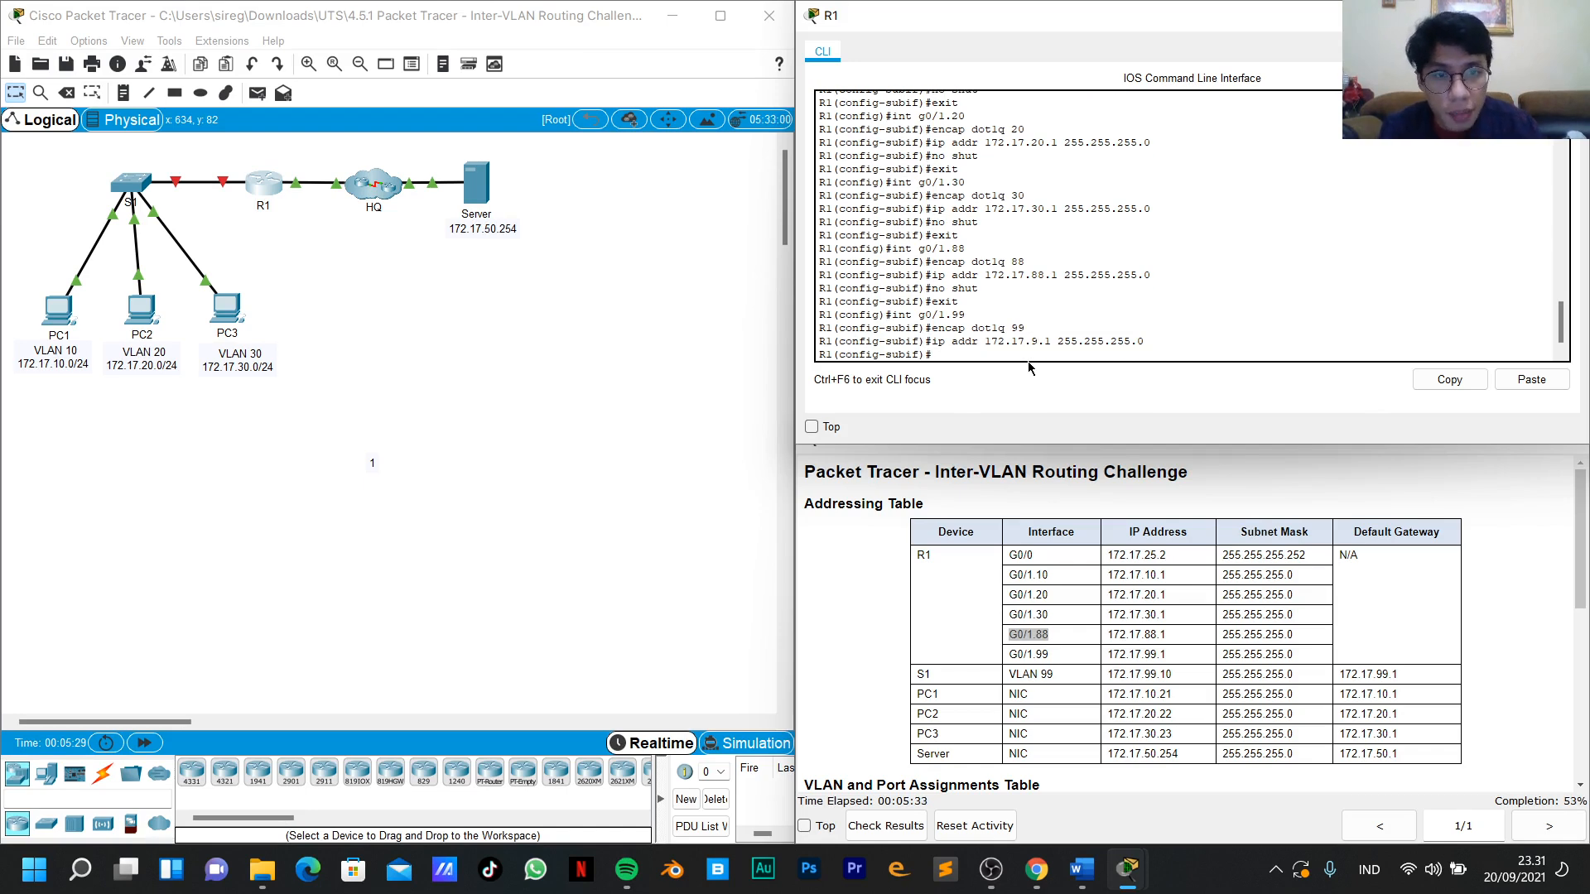
Enable subinterface g0/1.99 with no shut and exit to R1's global configuration mode.
{"action": "type", "text": "no sh"}
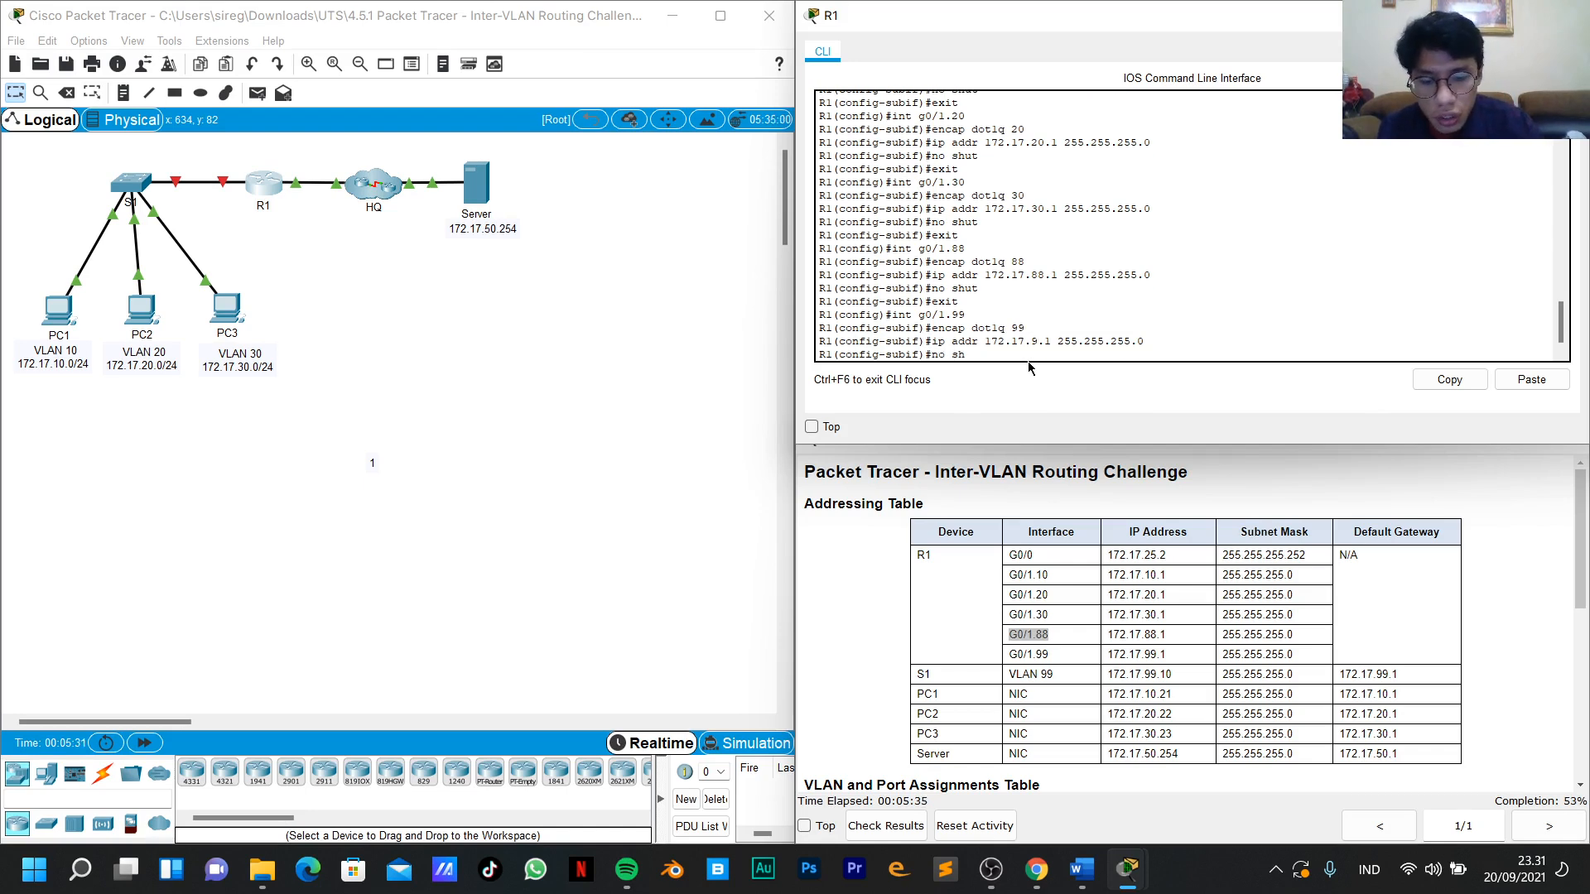
{"action": "type", "text": "ut"}
{"action": "key", "text": "Return"}
{"action": "type", "text": "exit"}
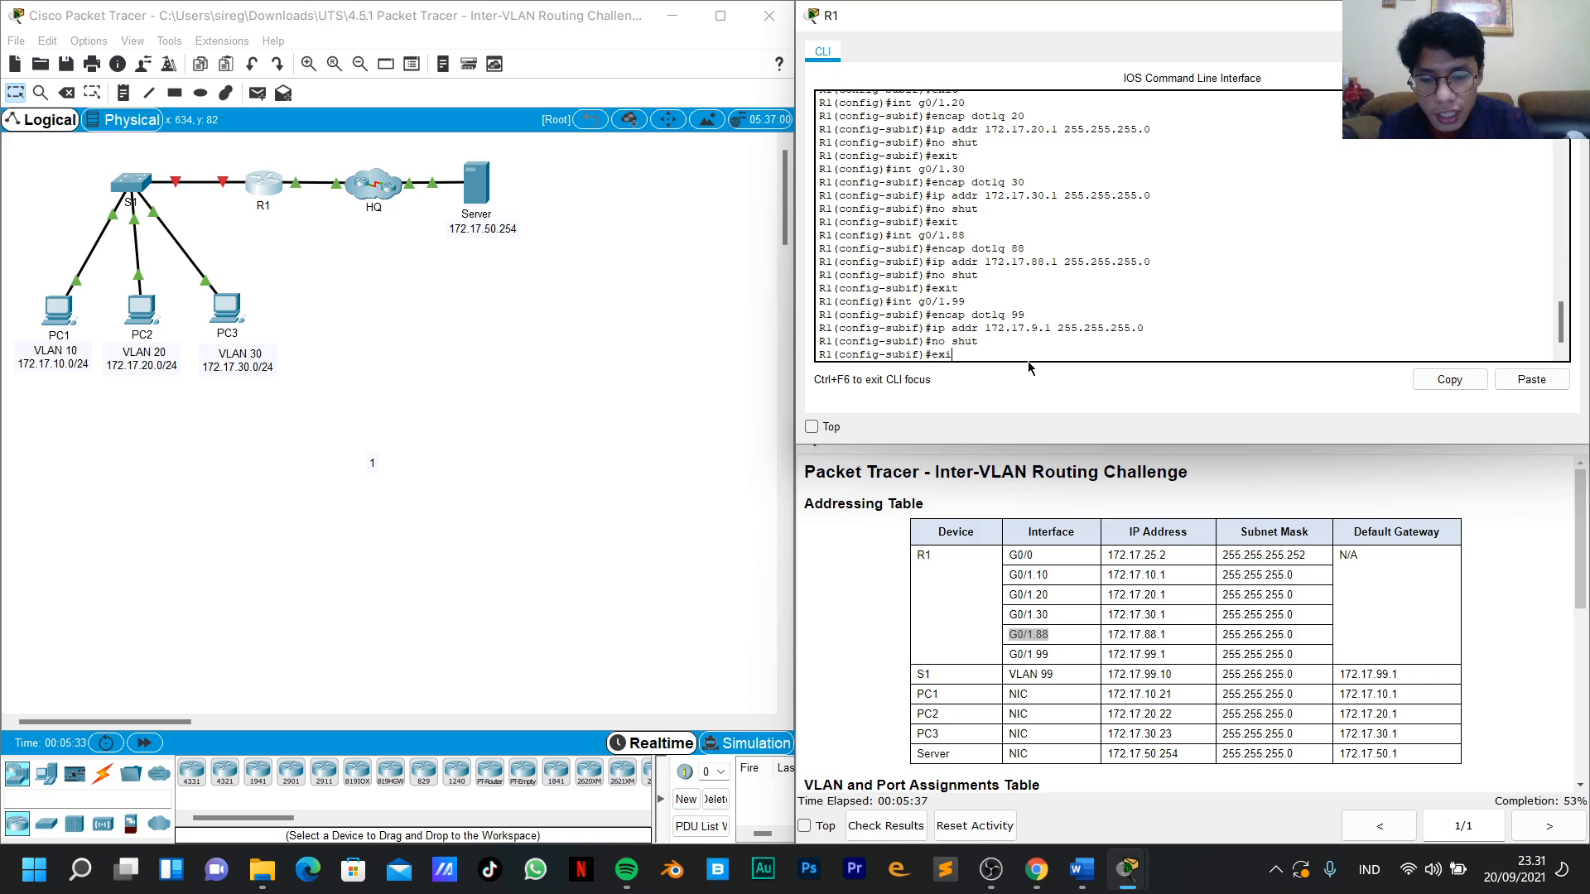
{"action": "key", "text": "Return"}
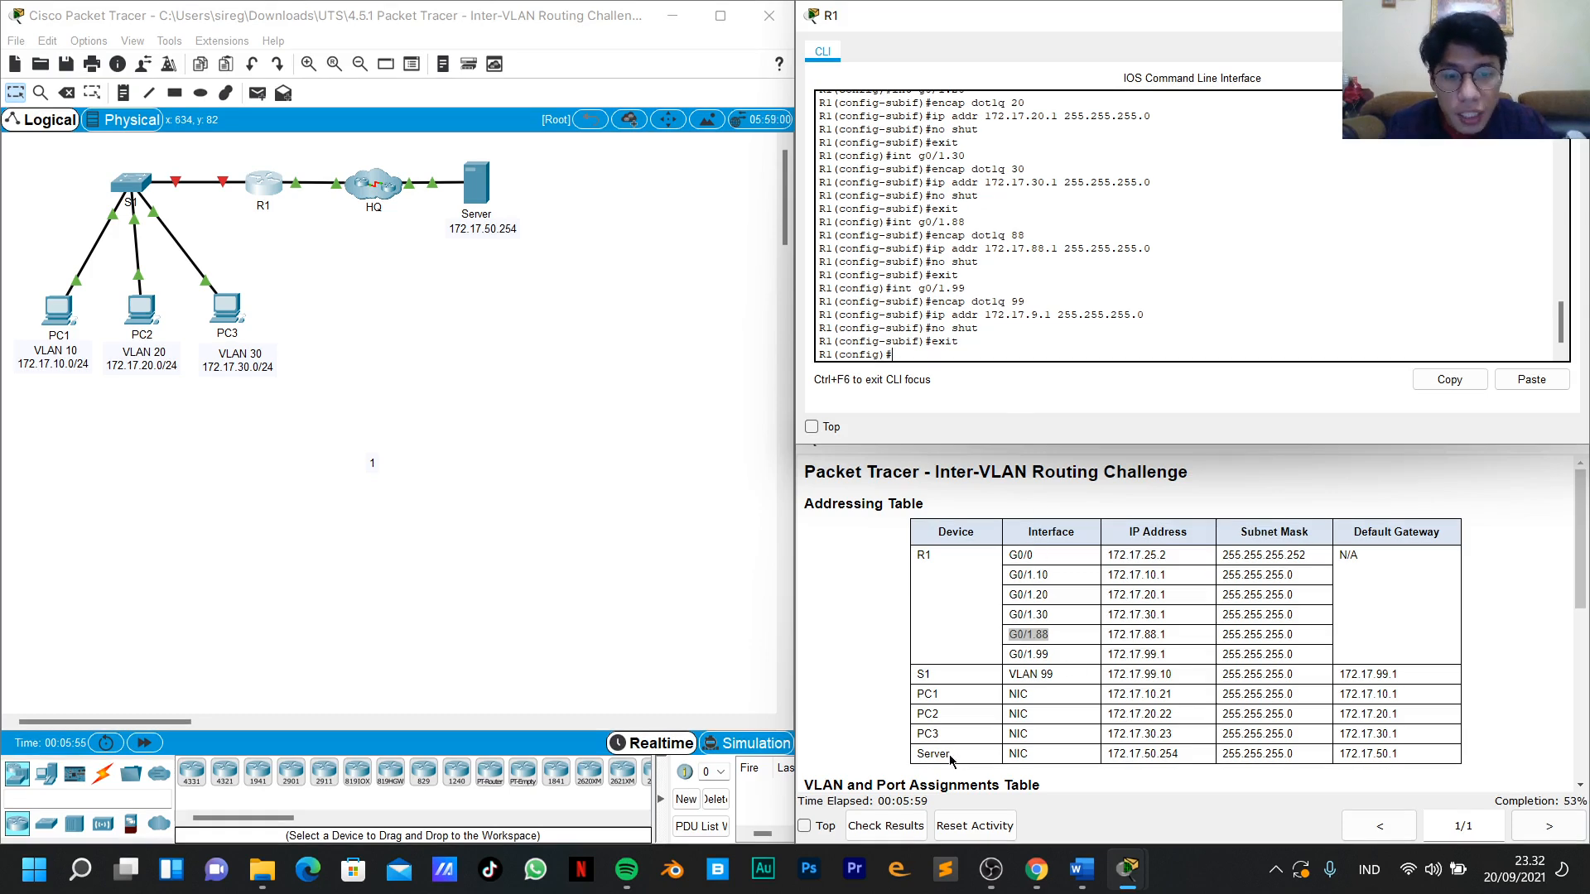
Check the activity results, examine the status of R1's assessment items, and return to the activity instructions.
{"action": "left_click", "coordinate": [890, 832]}
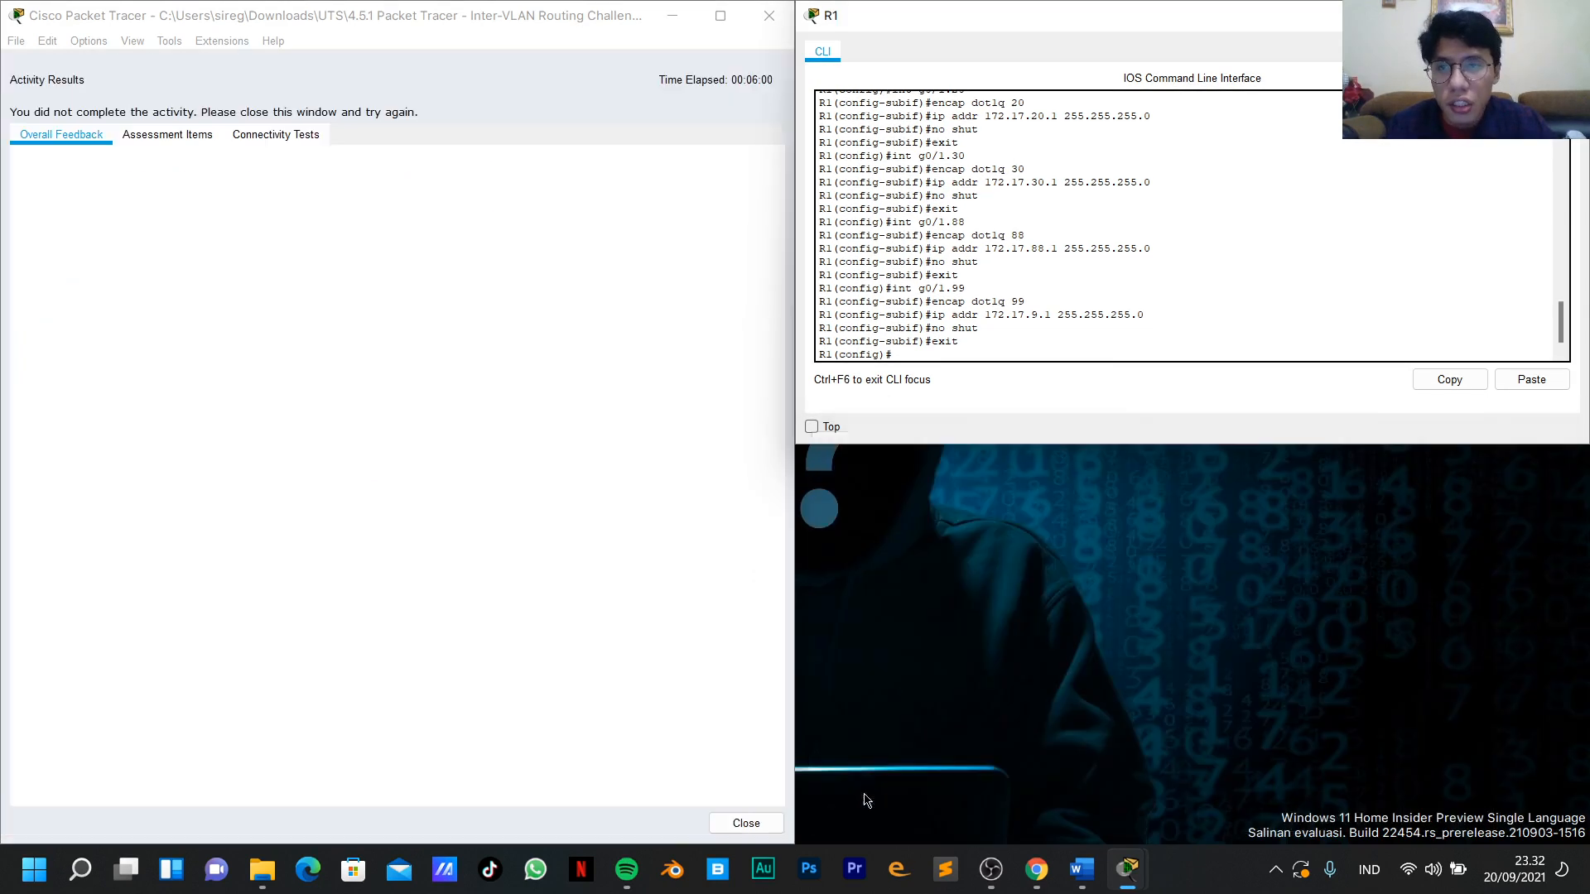
{"action": "left_click", "coordinate": [168, 136]}
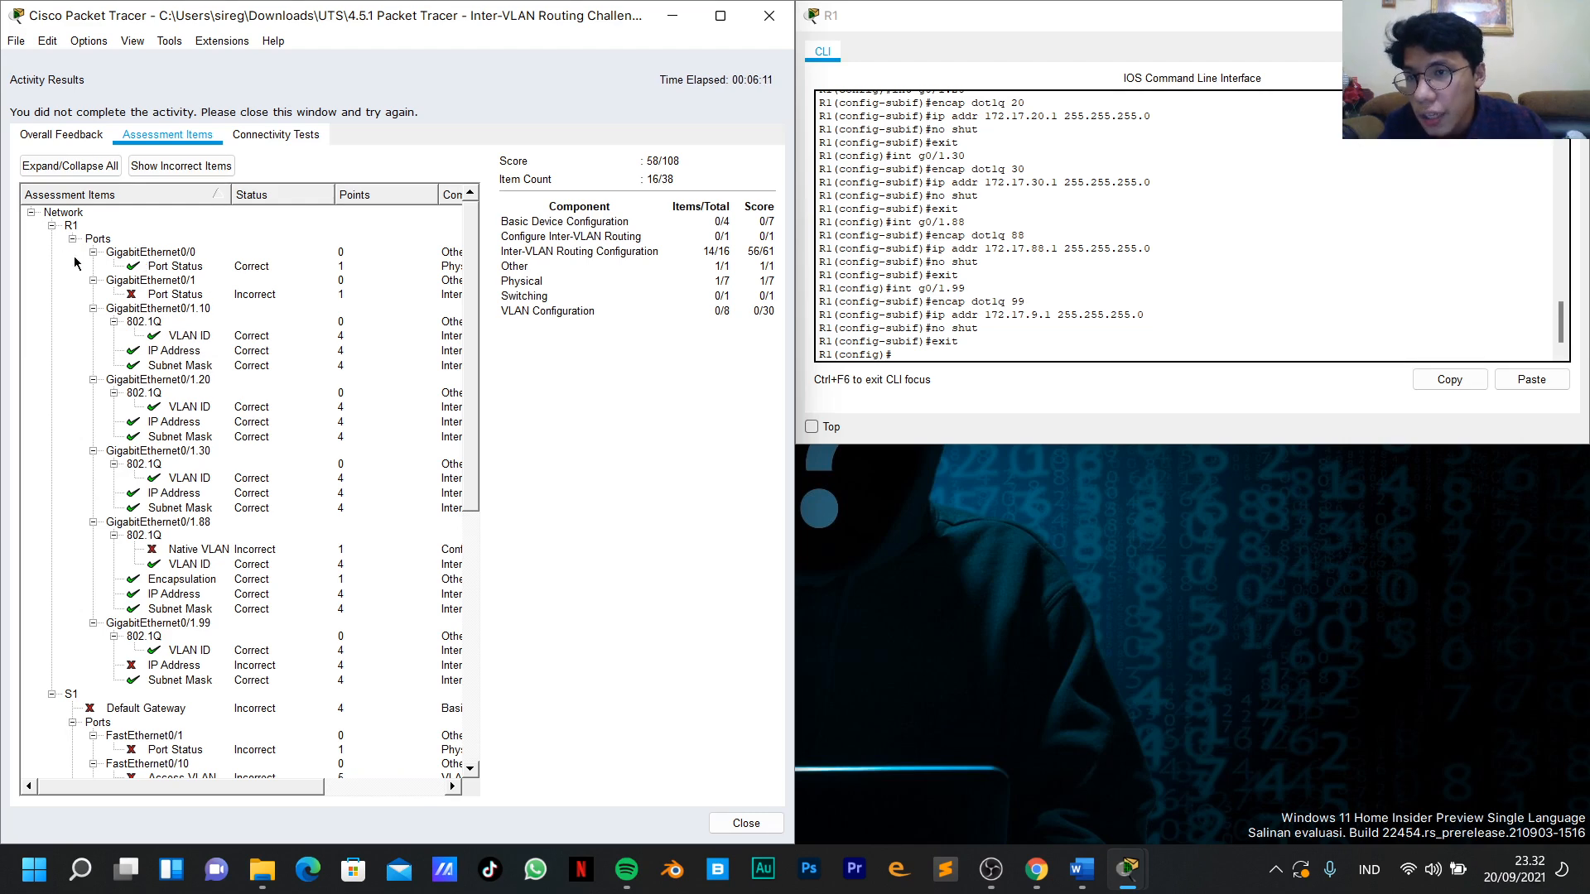
{"action": "scroll", "coordinate": [232, 453], "scroll_direction": "down", "scroll_amount": 1}
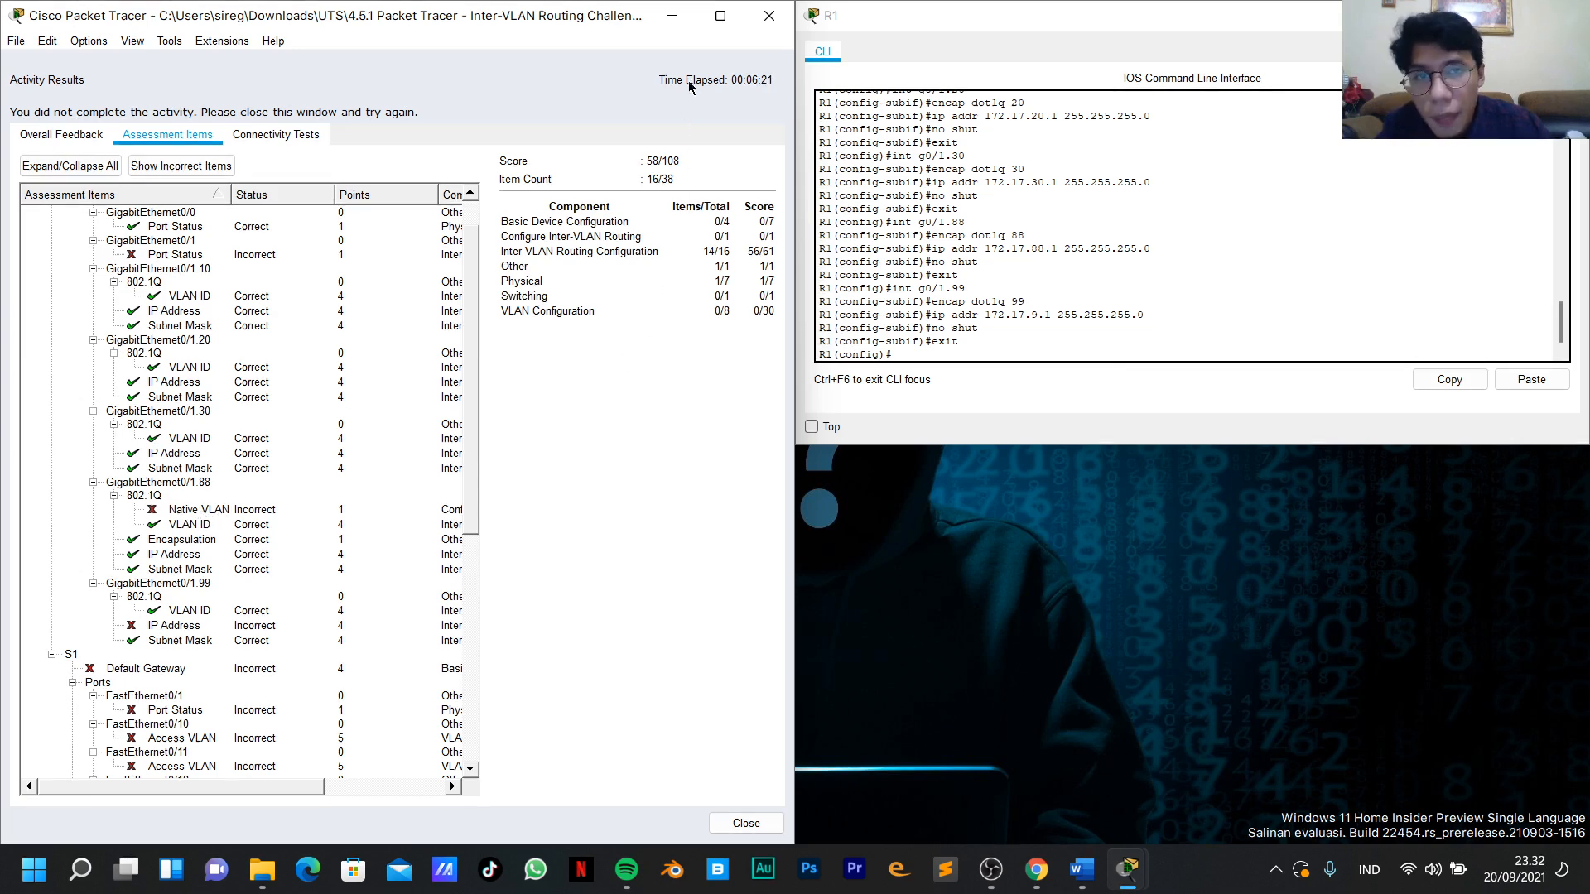
{"action": "left_click", "coordinate": [769, 28]}
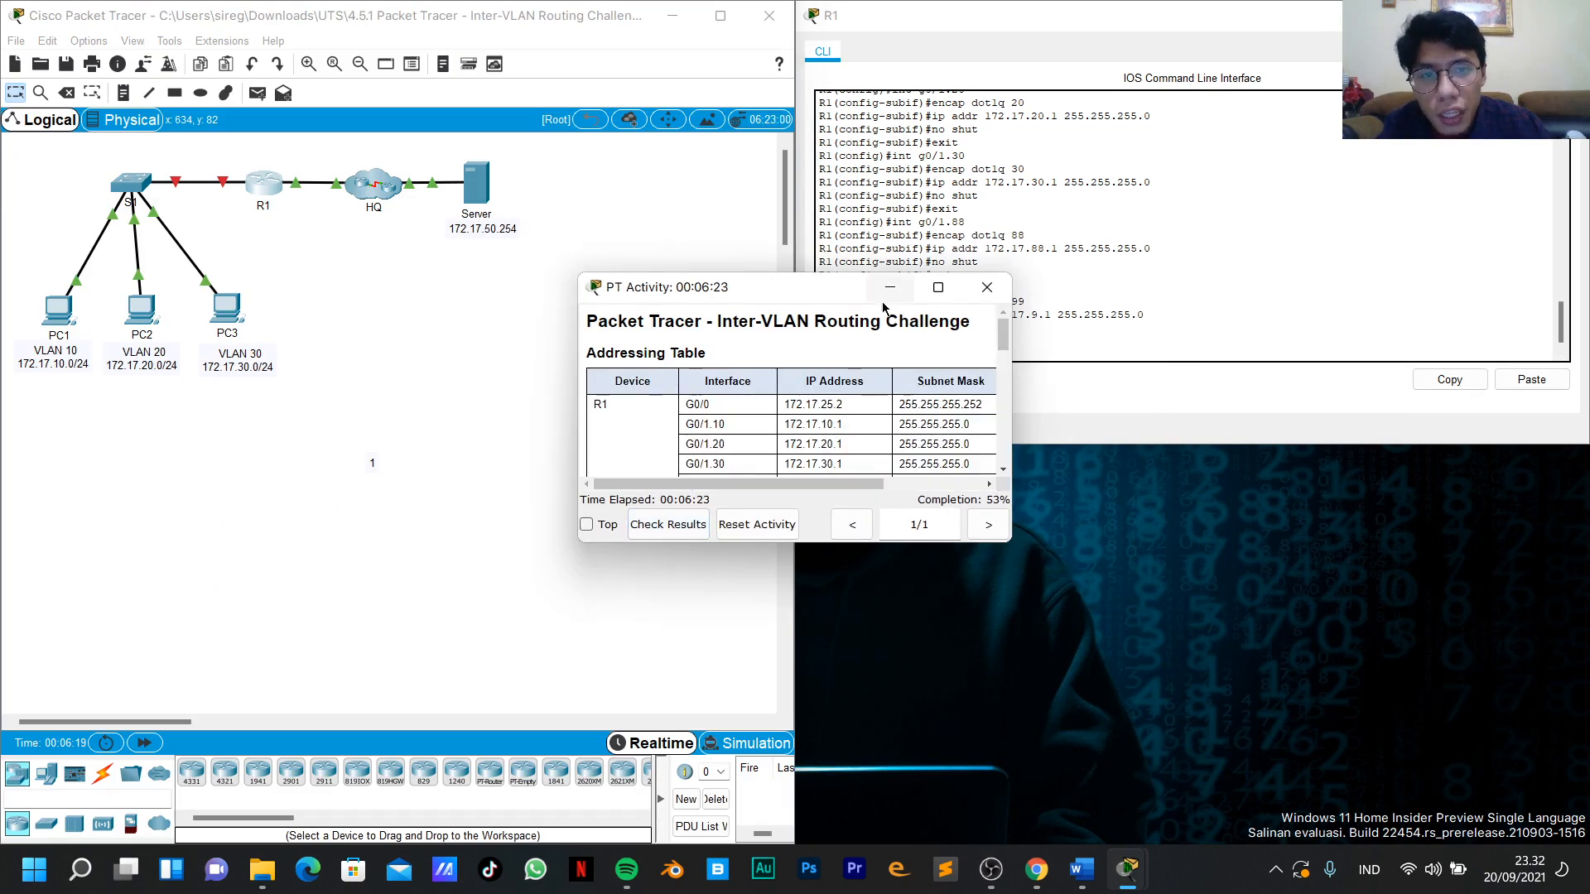
{"action": "mouse_move", "coordinate": [940, 291]}
{"action": "left_click", "coordinate": [905, 447]}
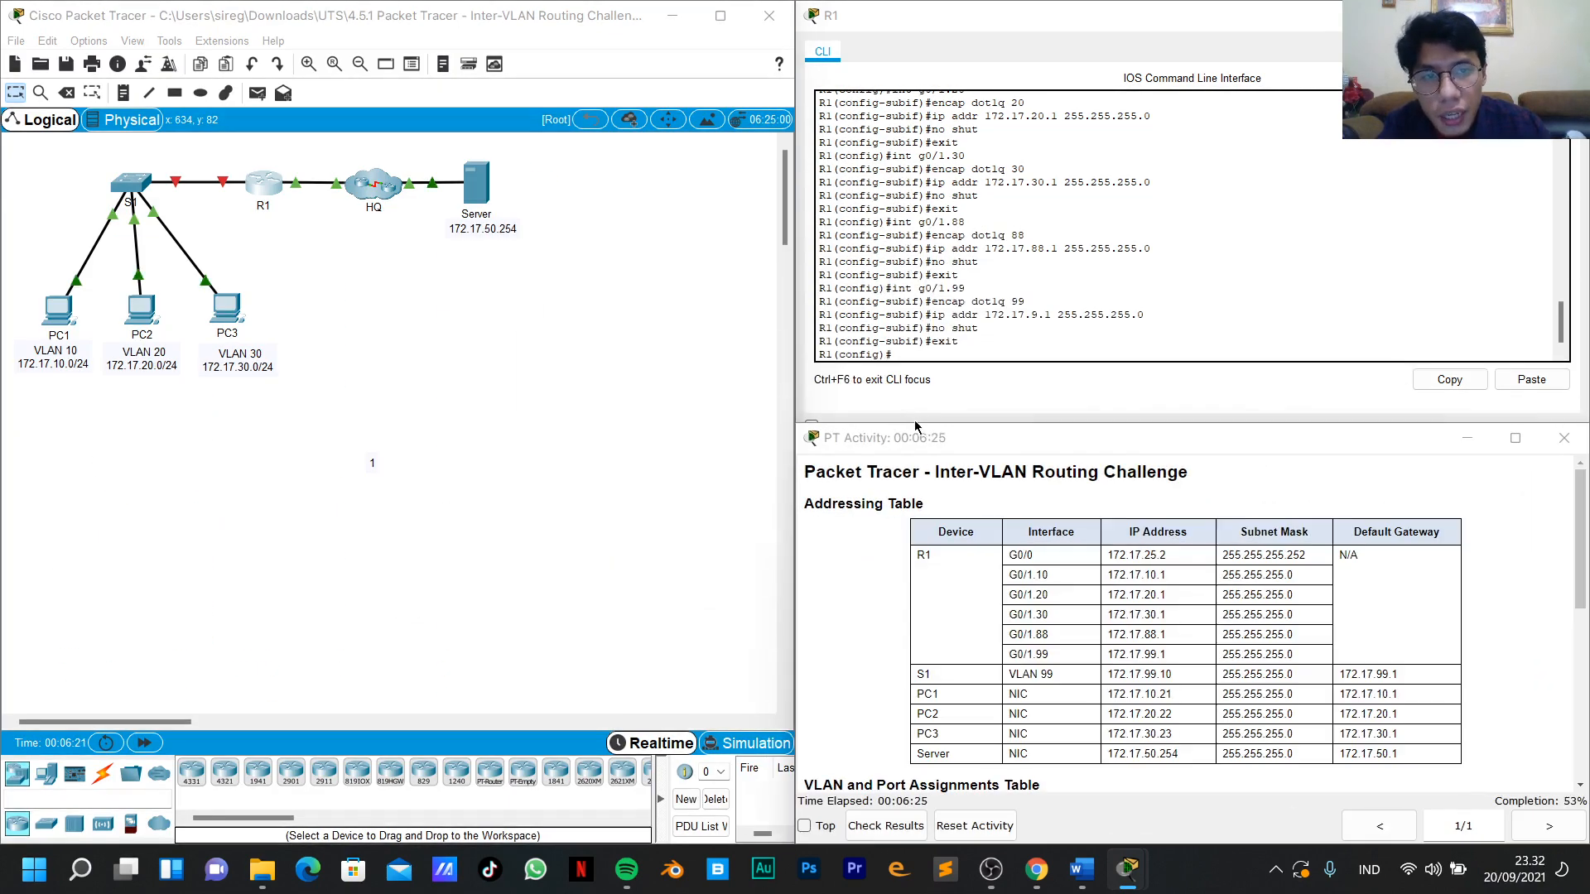
Open R1's physical interface g0/1 for configuration with int g0/1.
{"action": "left_click", "coordinate": [1066, 162]}
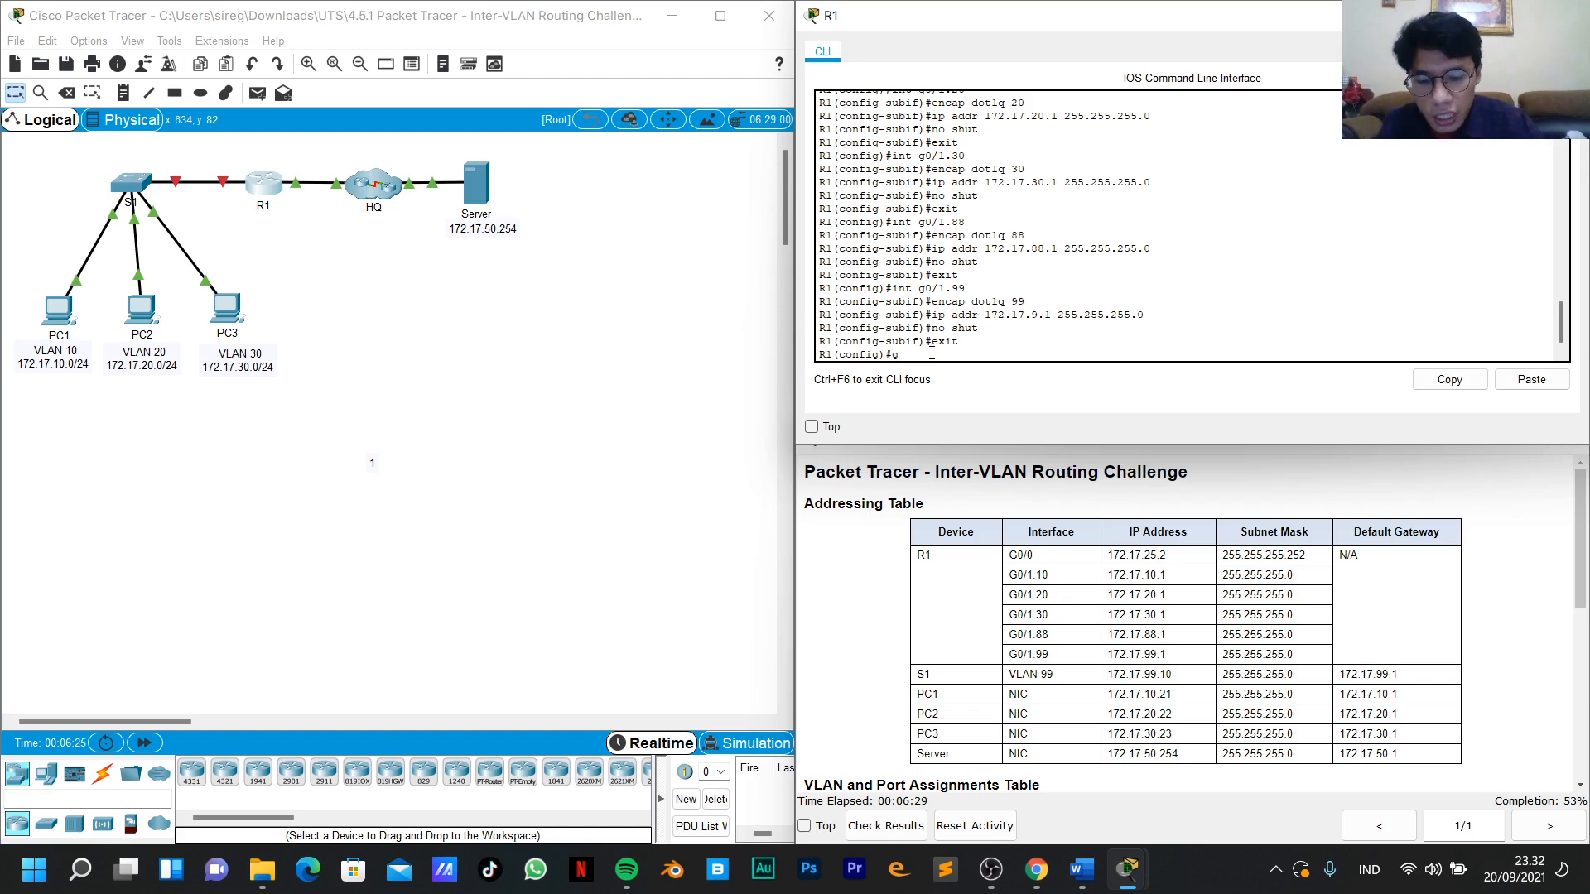
{"action": "type", "text": "int g0/"}
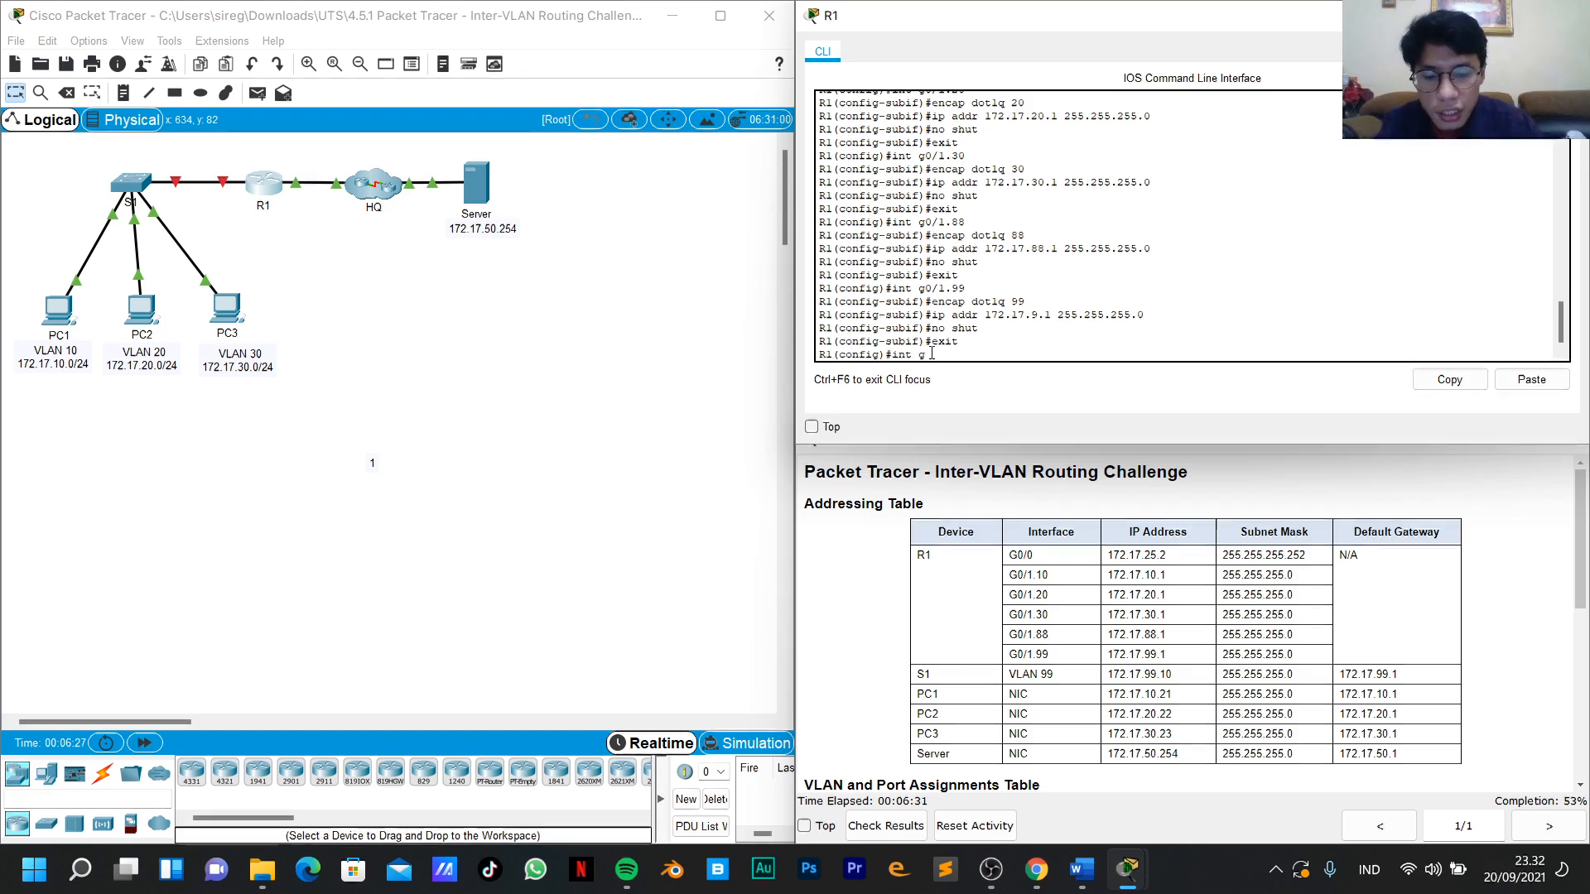
{"action": "type", "text": "1"}
{"action": "key", "text": "Return"}
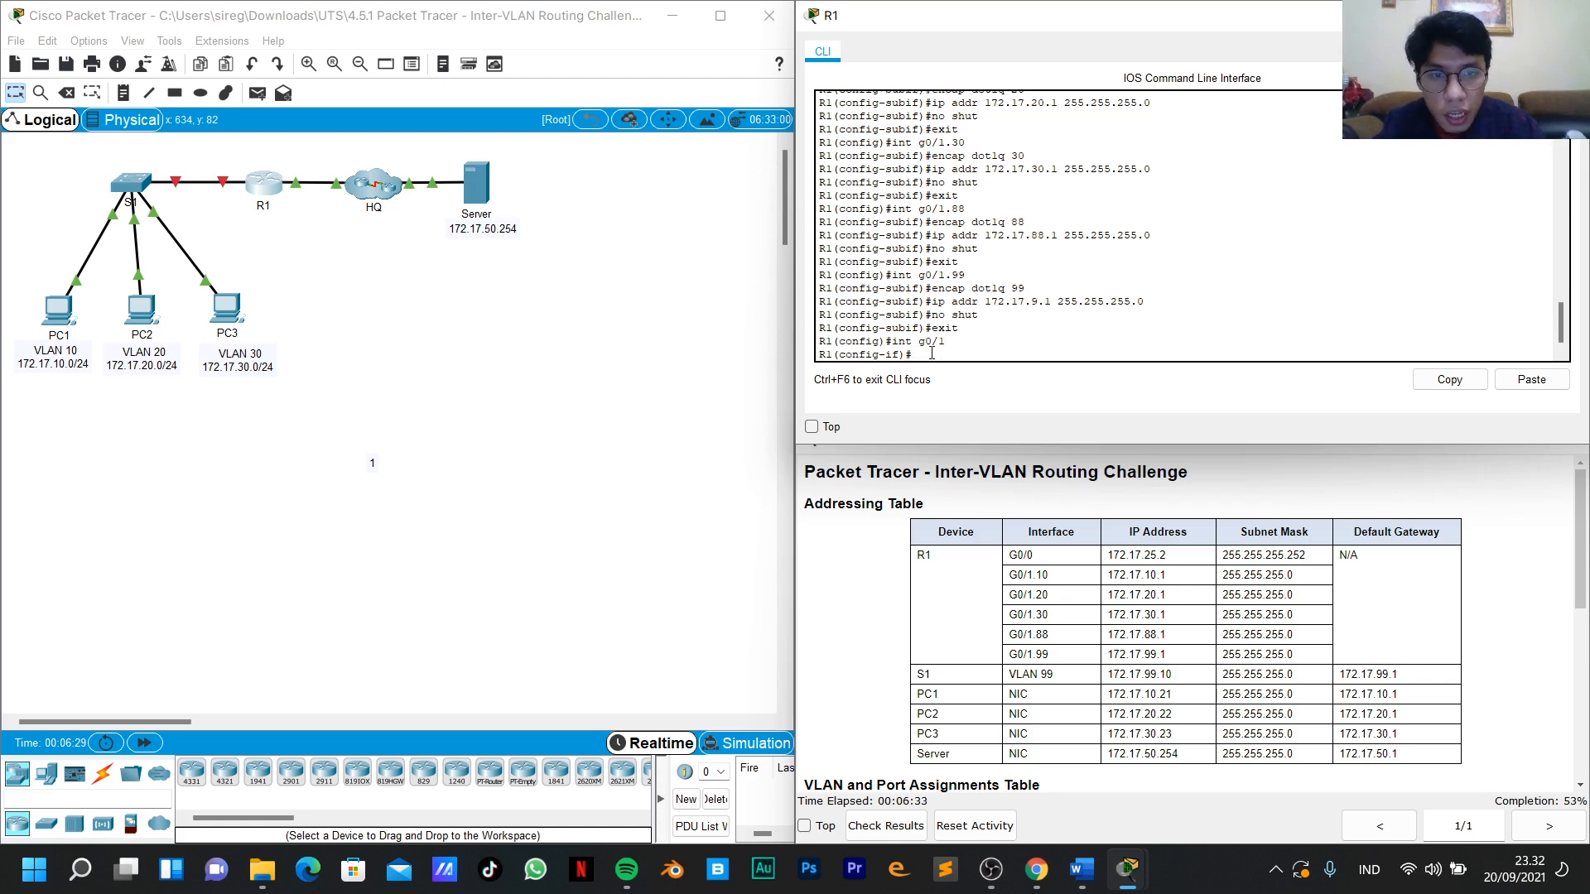
Try to set VLAN 88 as the native VLAN on interface g0/1 with encap dot1q 88 native.
{"action": "type", "text": "e"}
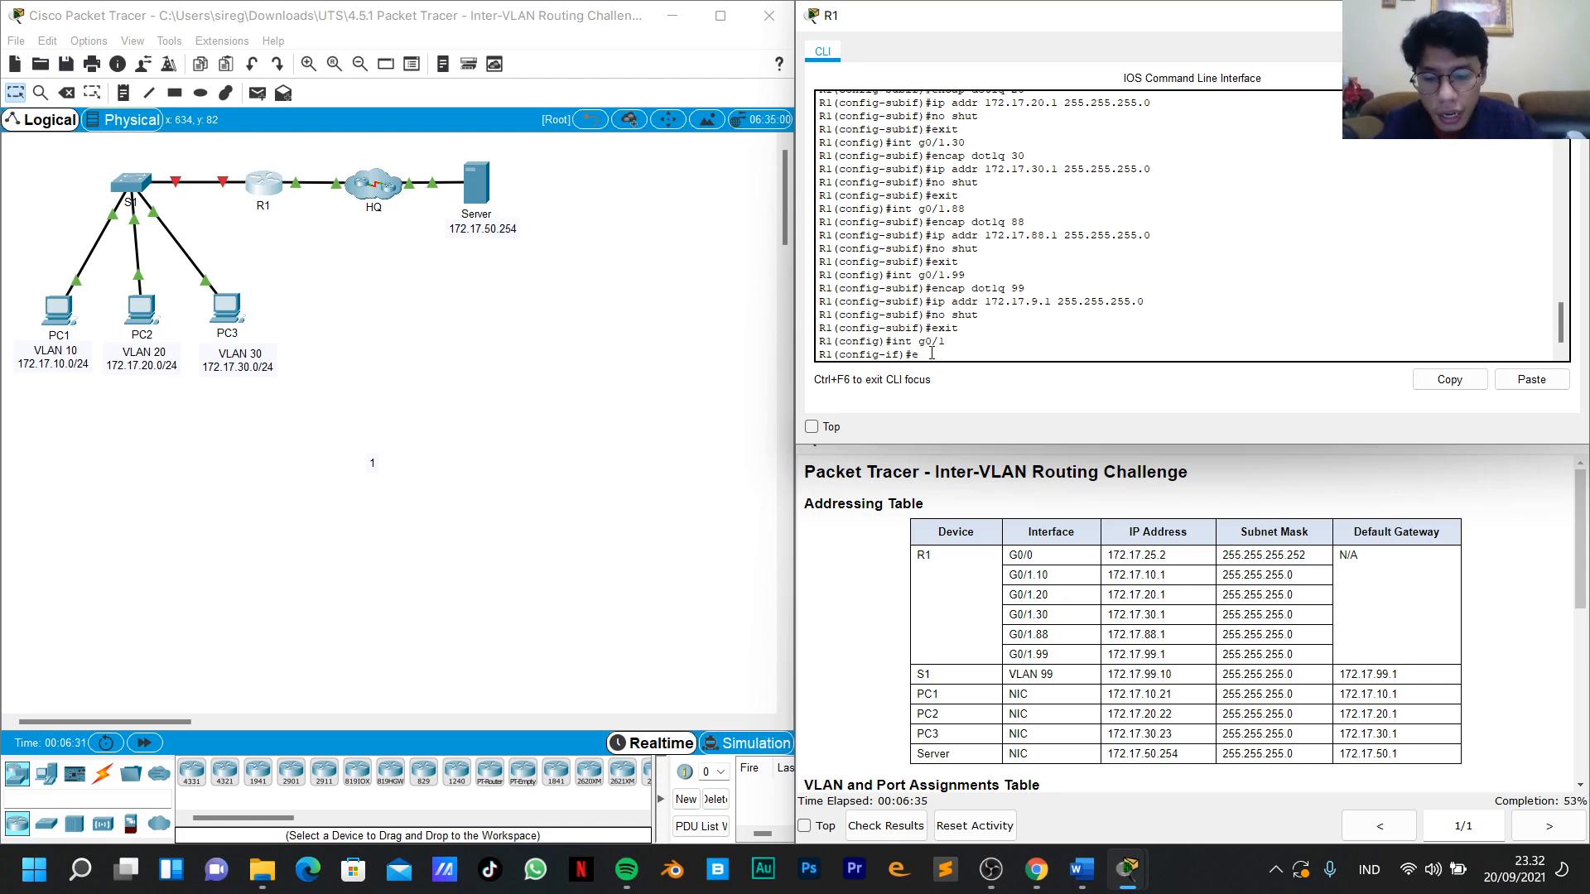
{"action": "type", "text": "ncap do"}
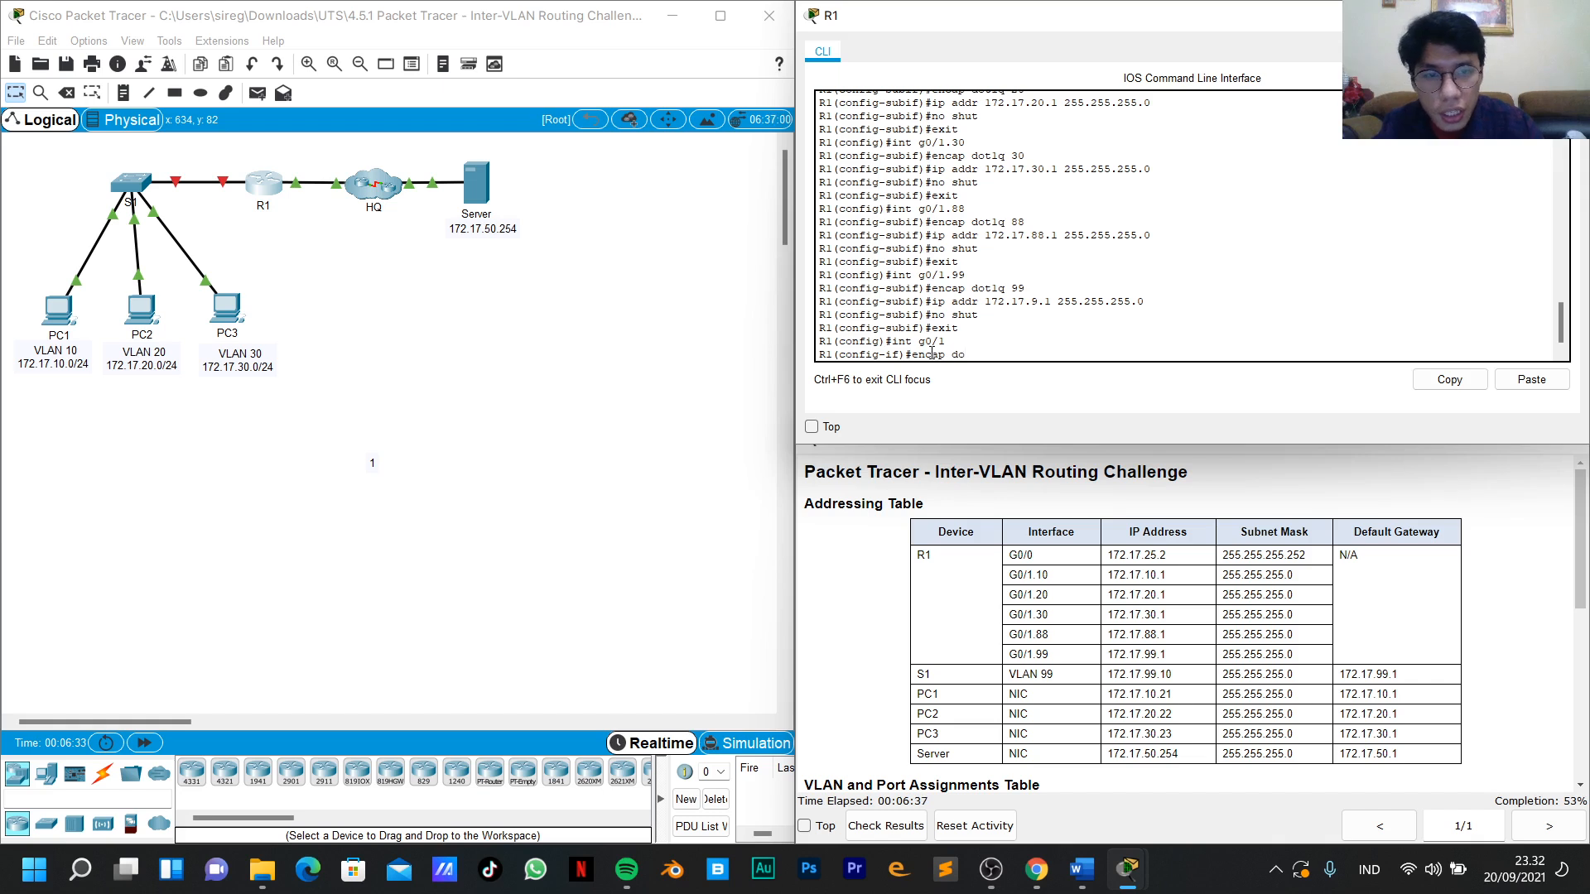
{"action": "type", "text": "tlq 8"}
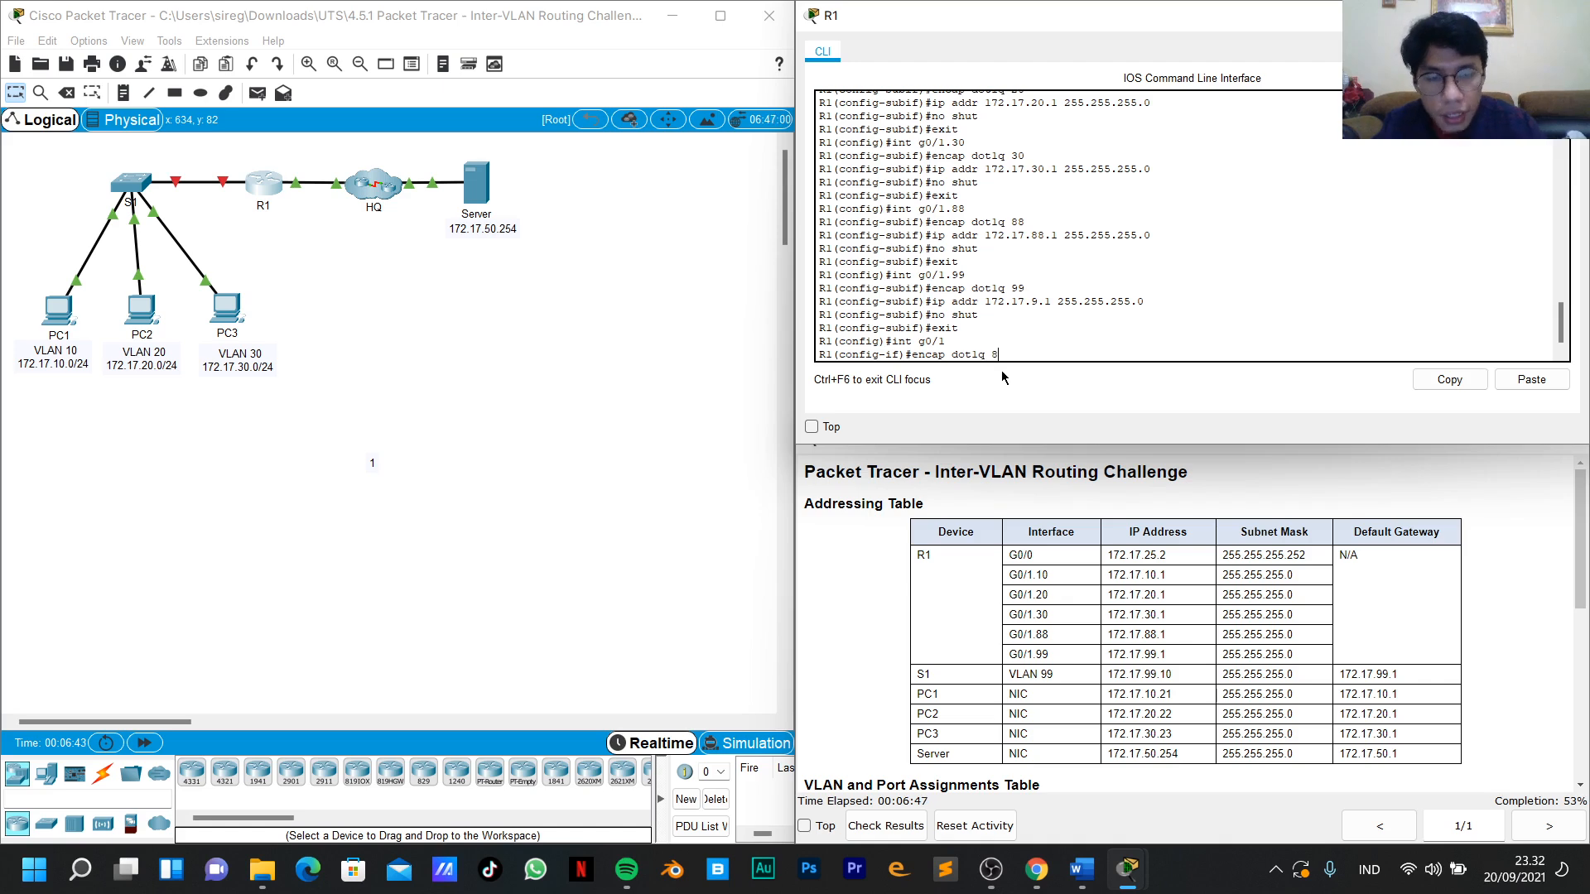
{"action": "type", "text": "native"}
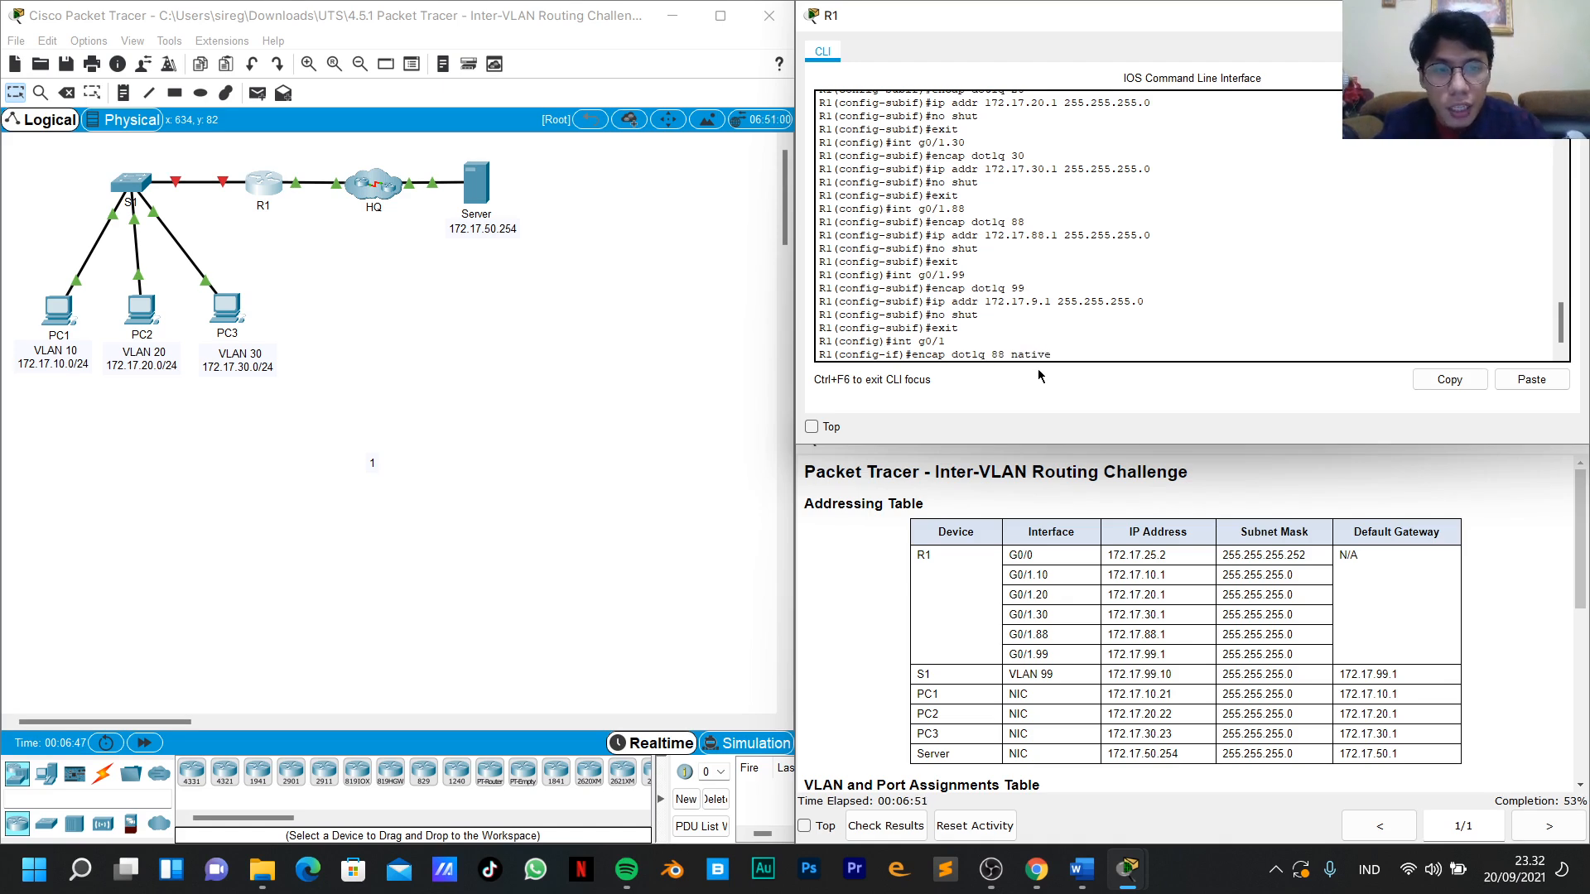
{"action": "key", "text": "Return"}
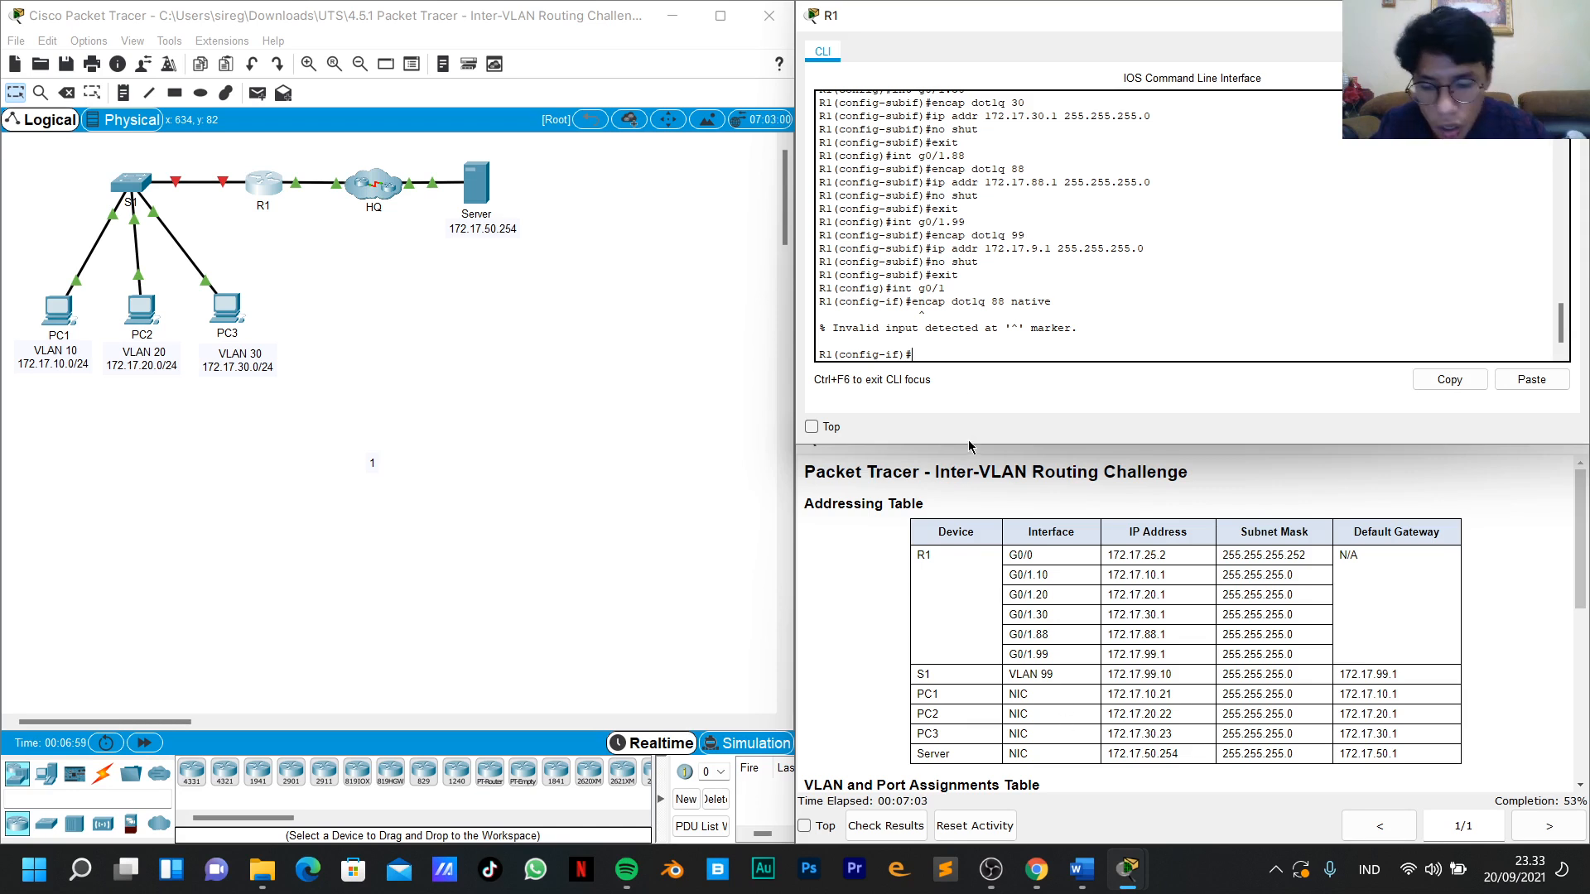
Try to set the native VLAN on R1's interface g0/1 with encap dot1q vlan 88 native.
{"action": "type", "text": "cap dot"}
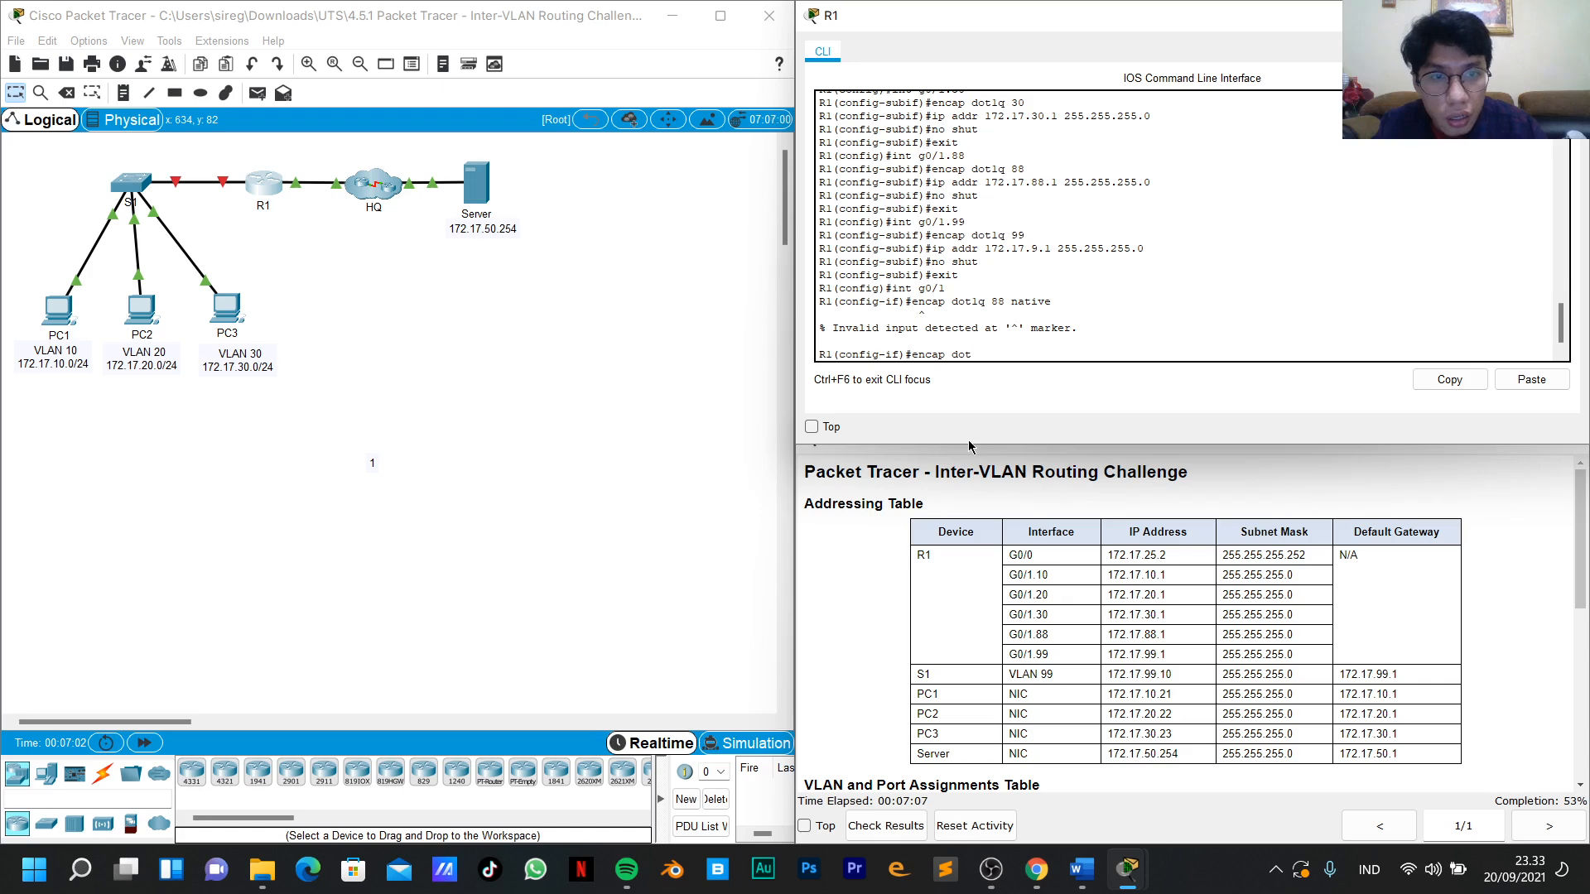
{"action": "type", "text": "1q v"}
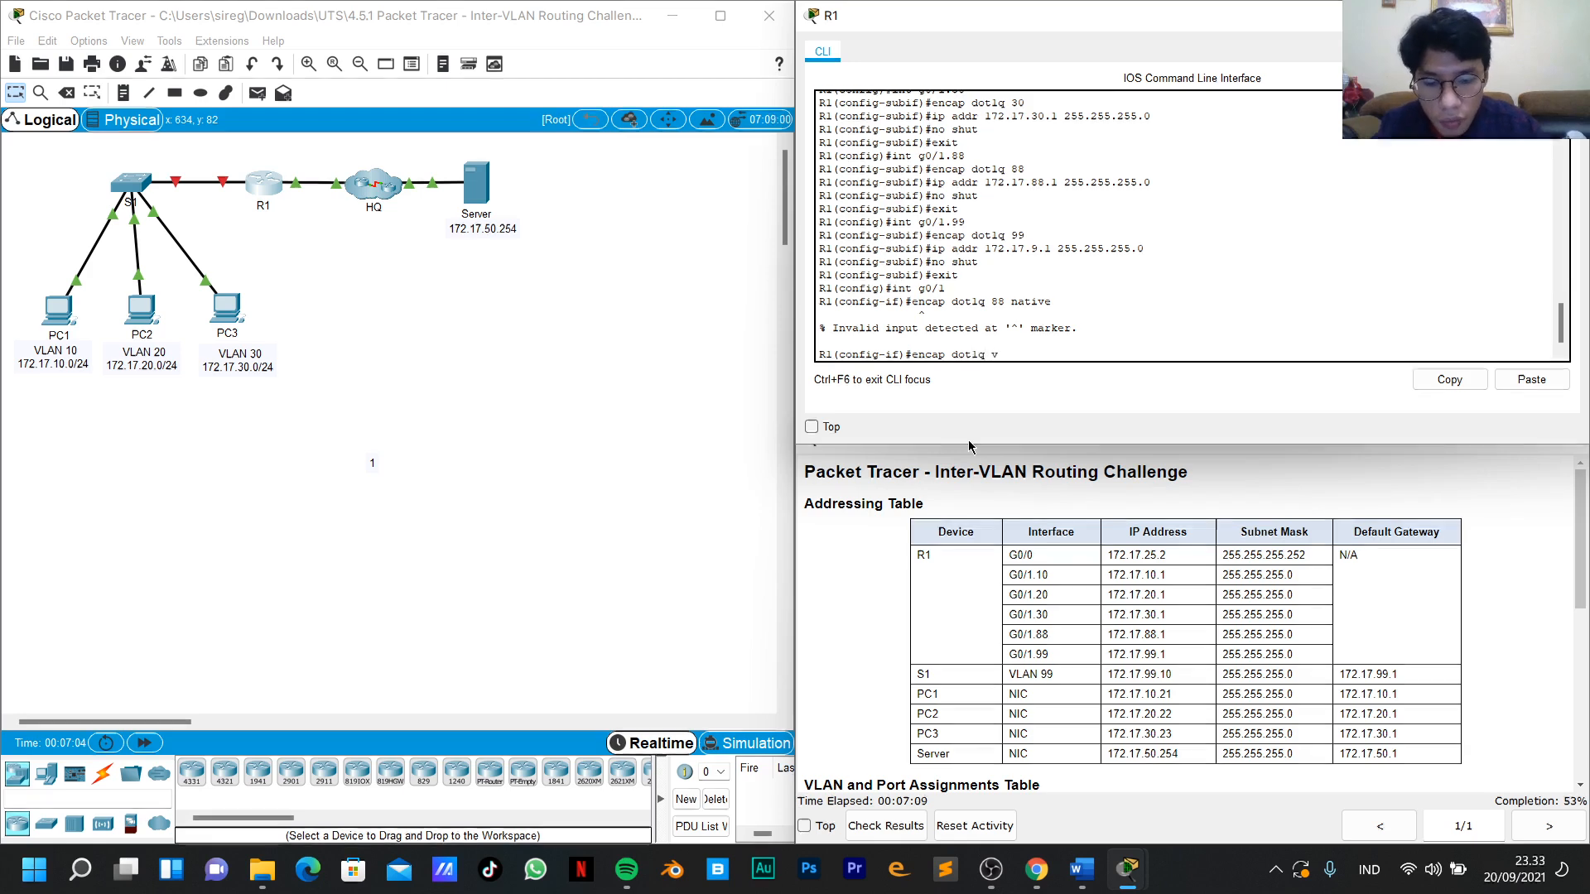
{"action": "type", "text": "lan 88 native"}
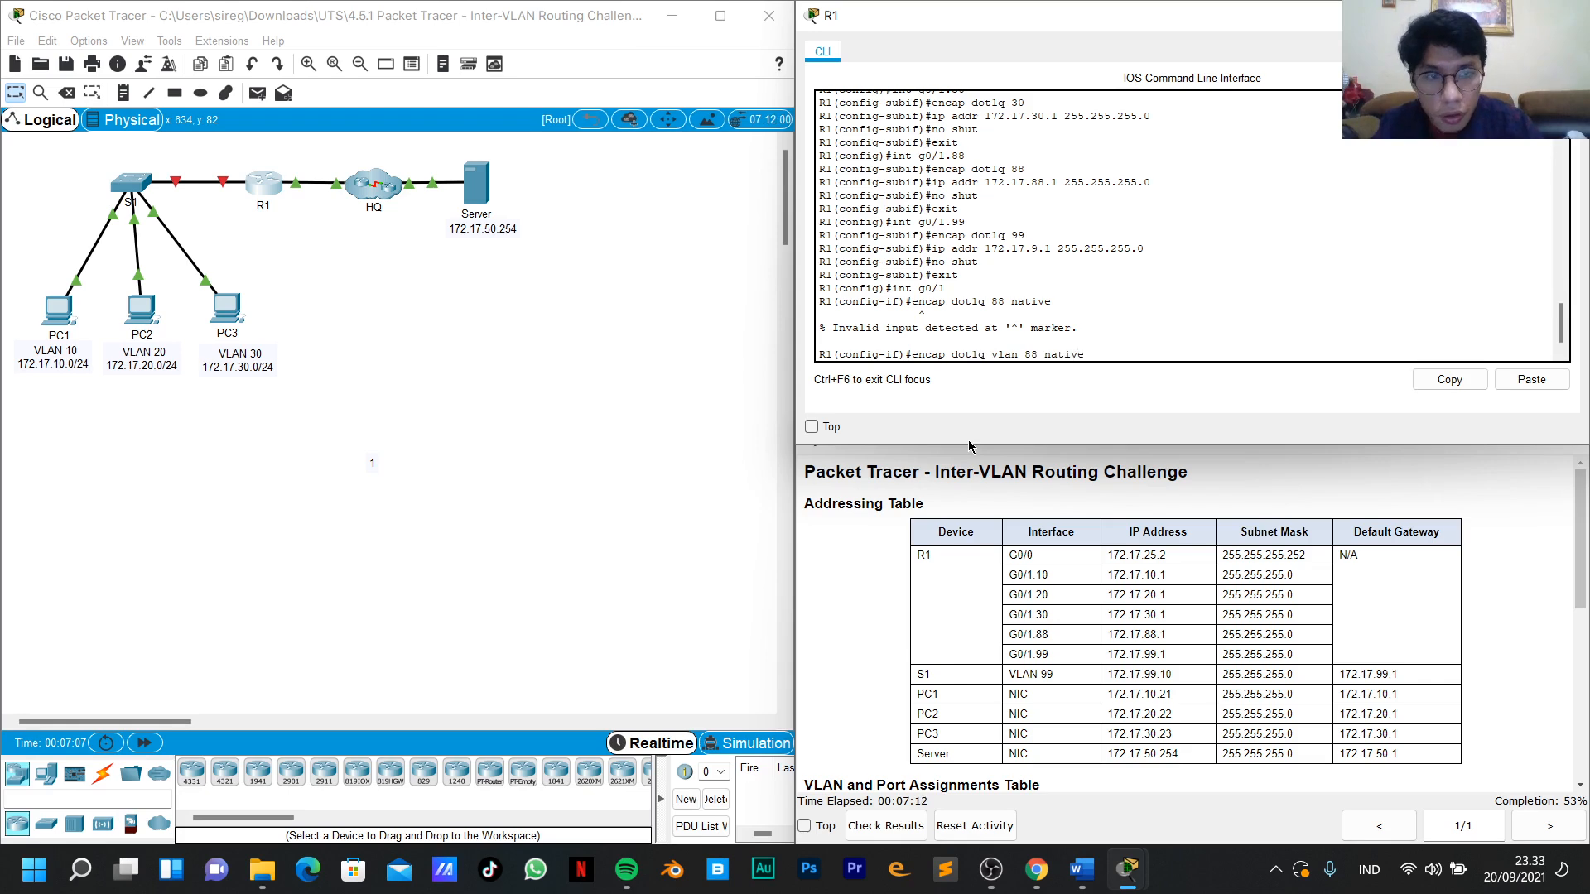
{"action": "key", "text": "Return"}
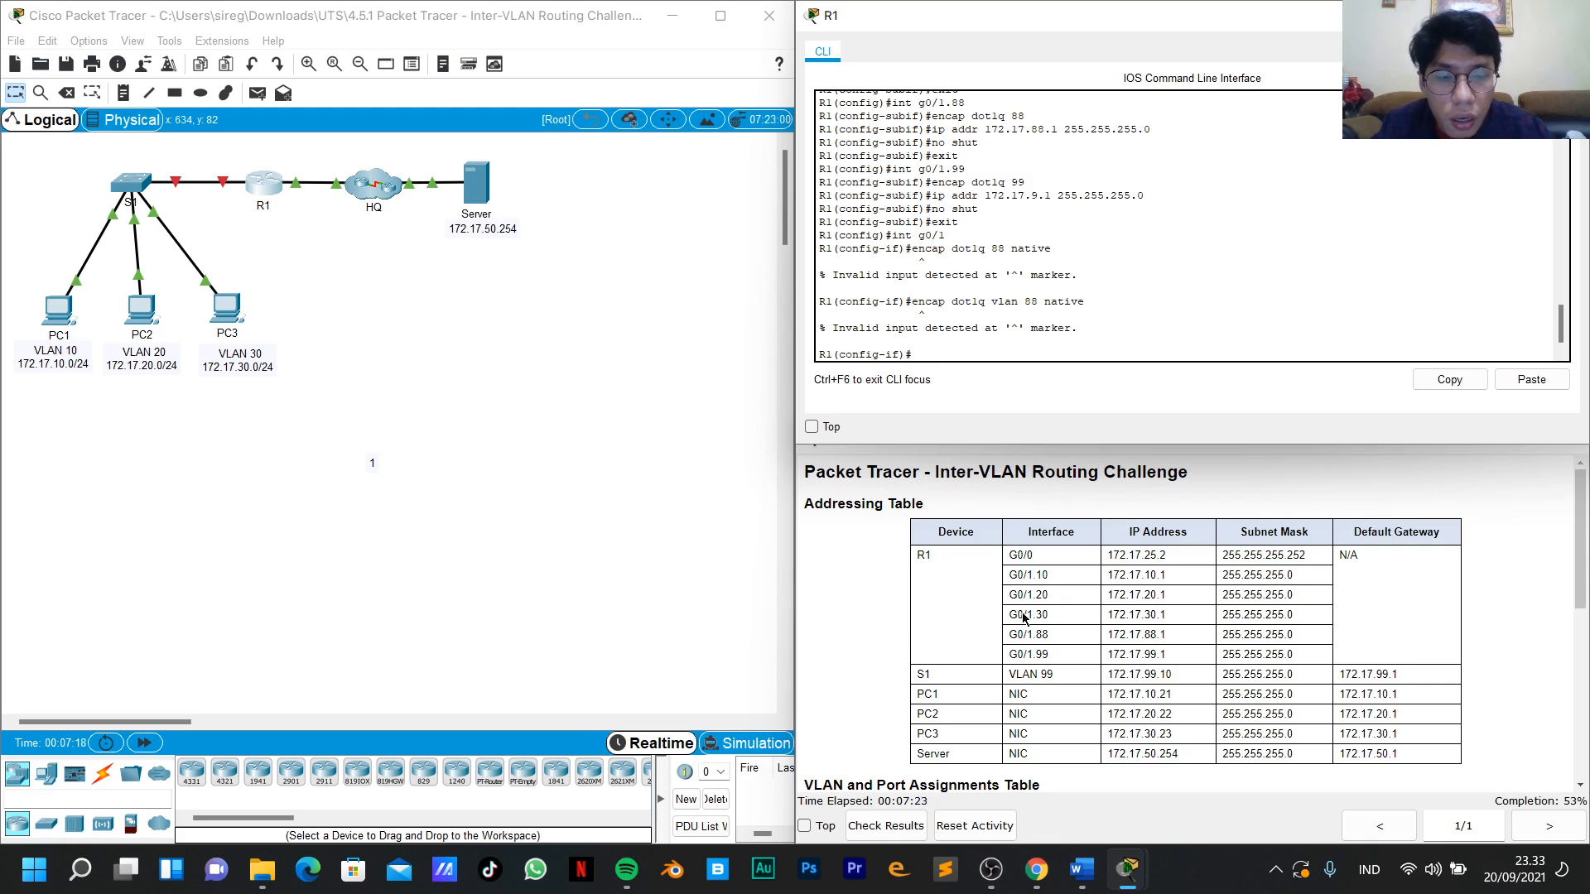
Check the activity results, examine the status of R1's assessment items, and put the results out of the way.
{"action": "mouse_move", "coordinate": [993, 871]}
{"action": "left_click", "coordinate": [885, 825]}
{"action": "left_click", "coordinate": [167, 134]}
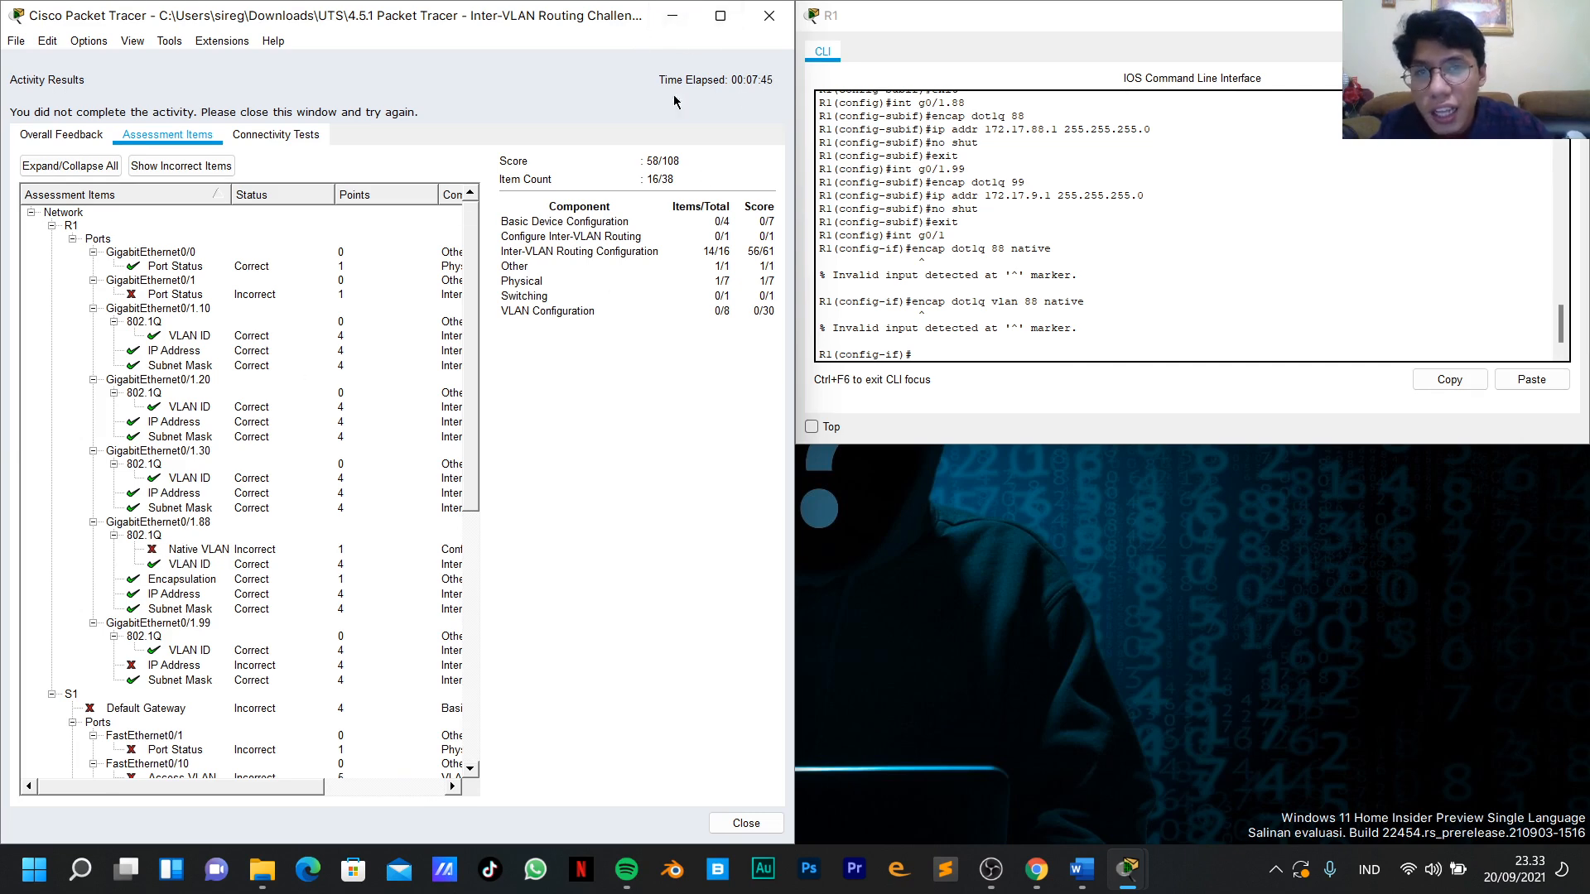
{"action": "left_click", "coordinate": [668, 15]}
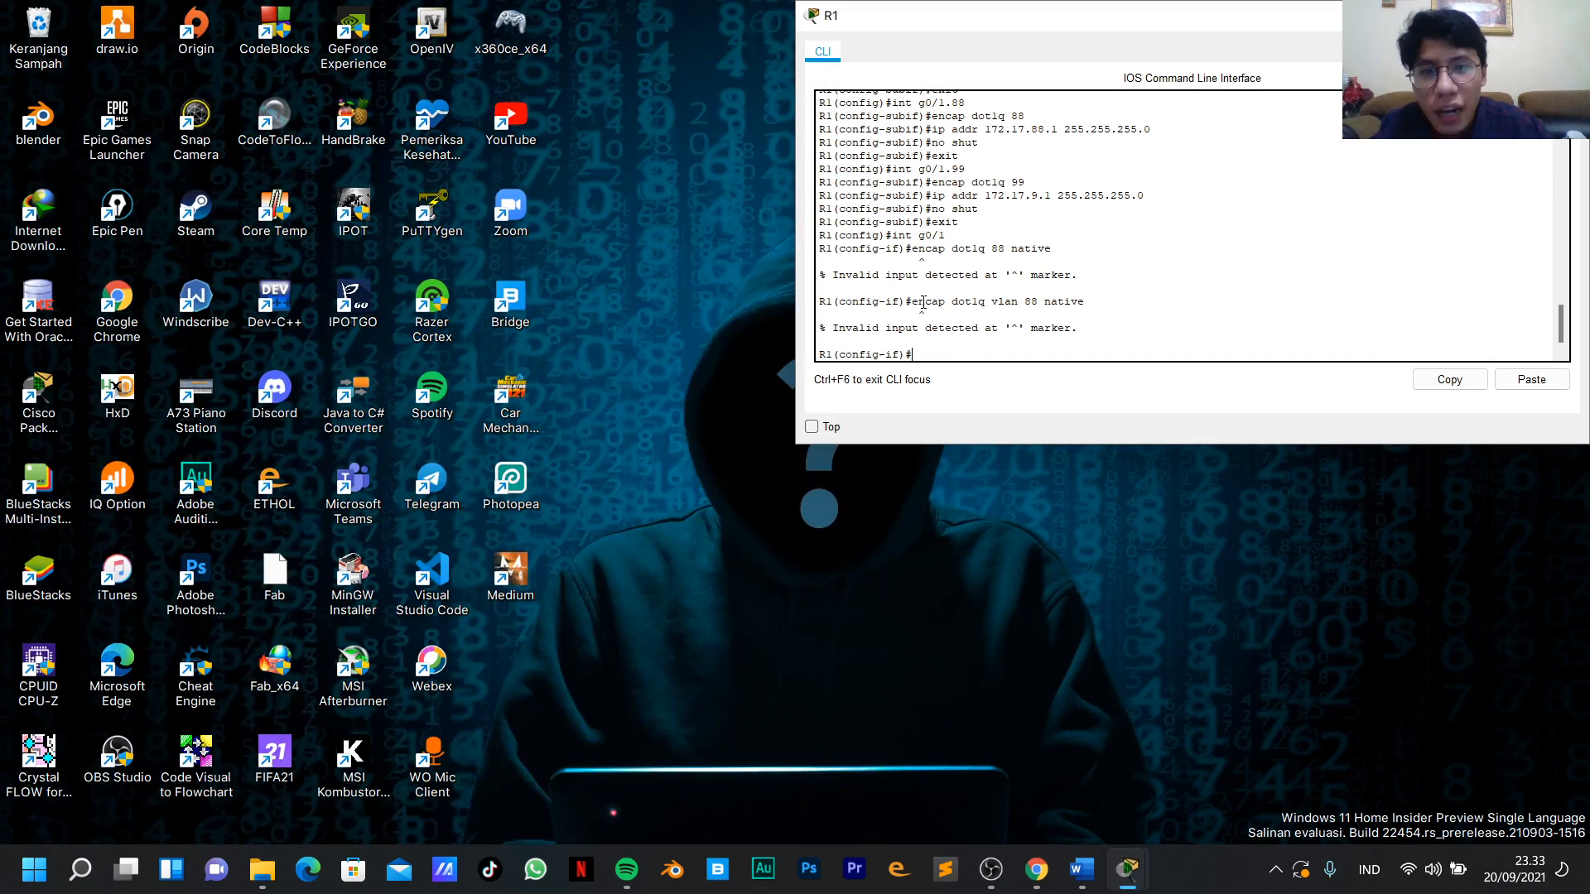
Set VLAN 88 as the native VLAN on subinterface g0/1.88 with encap dot1q 88 native and exit to global configuration mode.
{"action": "key", "text": "Up"}
{"action": "key", "text": "Up"}
{"action": "key", "text": "Up"}
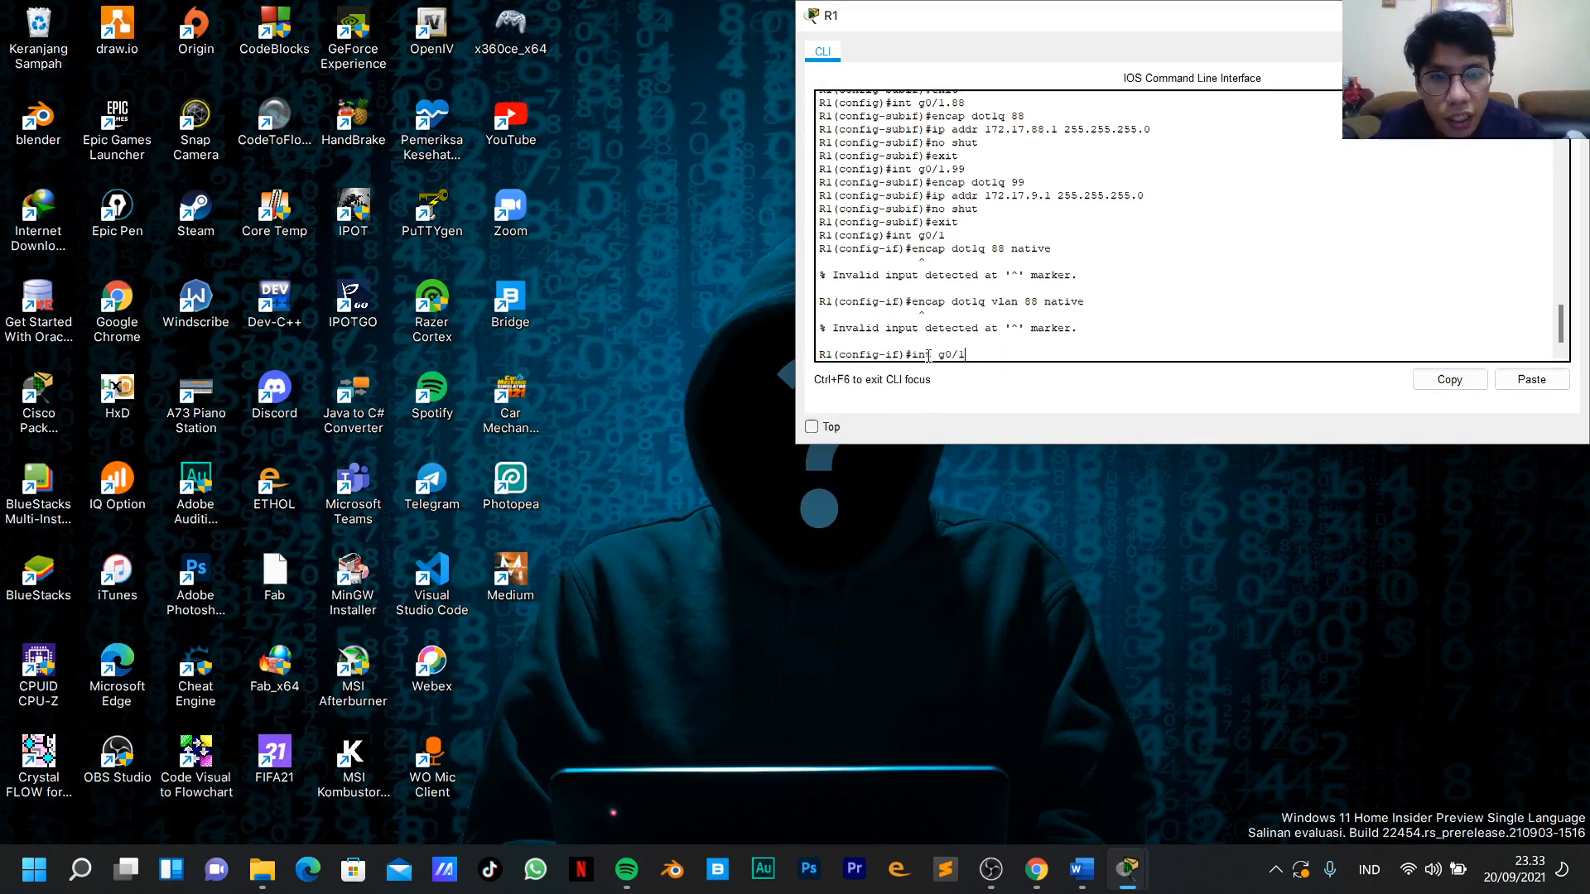
{"action": "type", "text": ".88"}
{"action": "key", "text": "Return"}
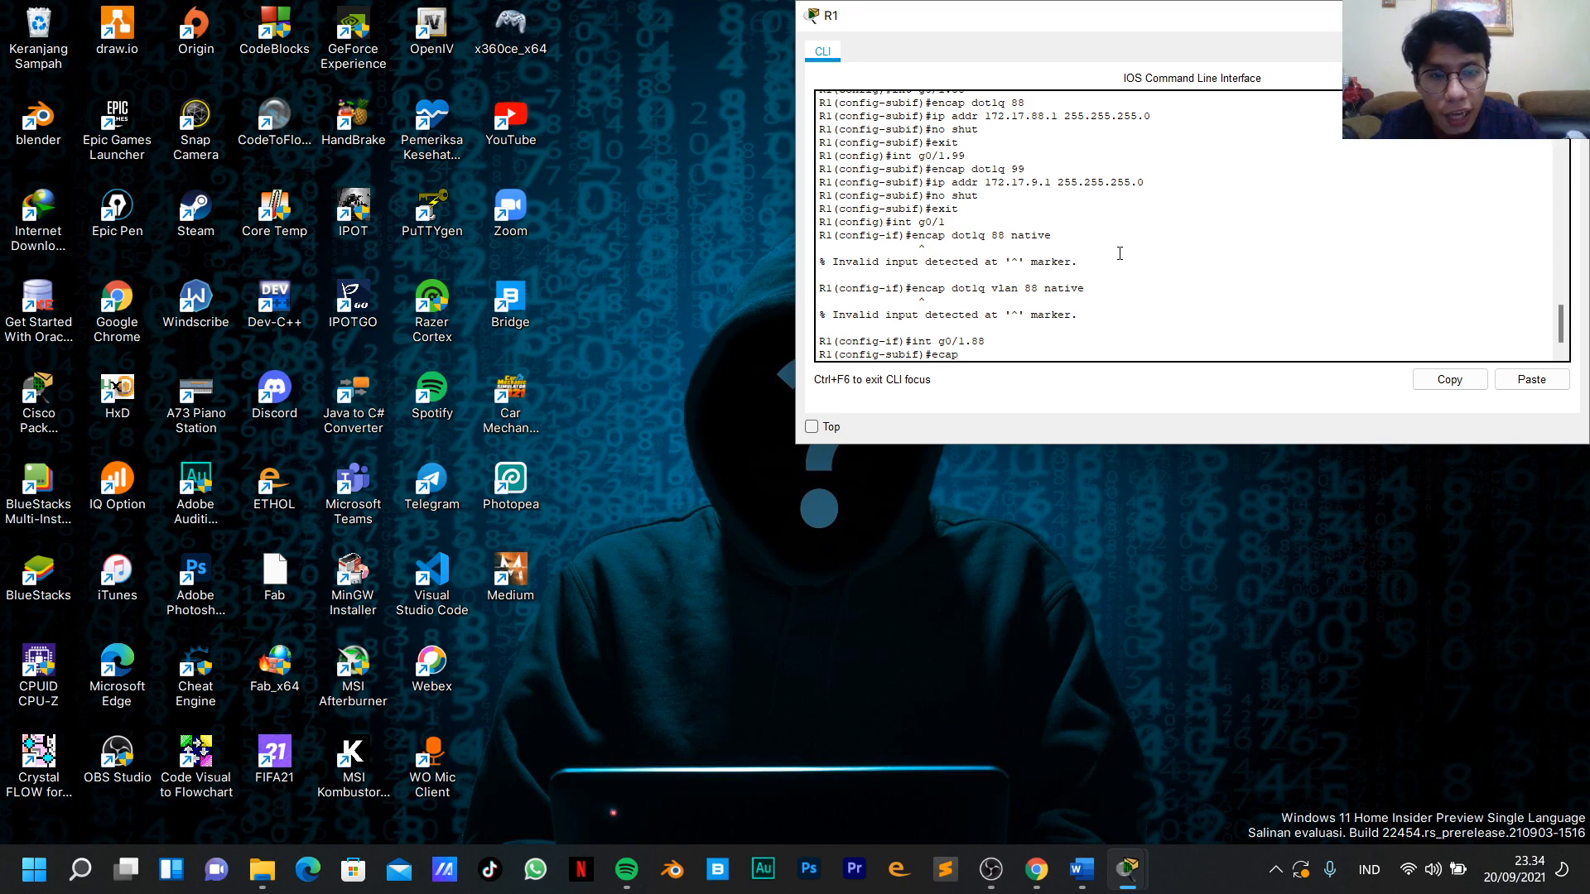
{"action": "type", "text": "encap "}
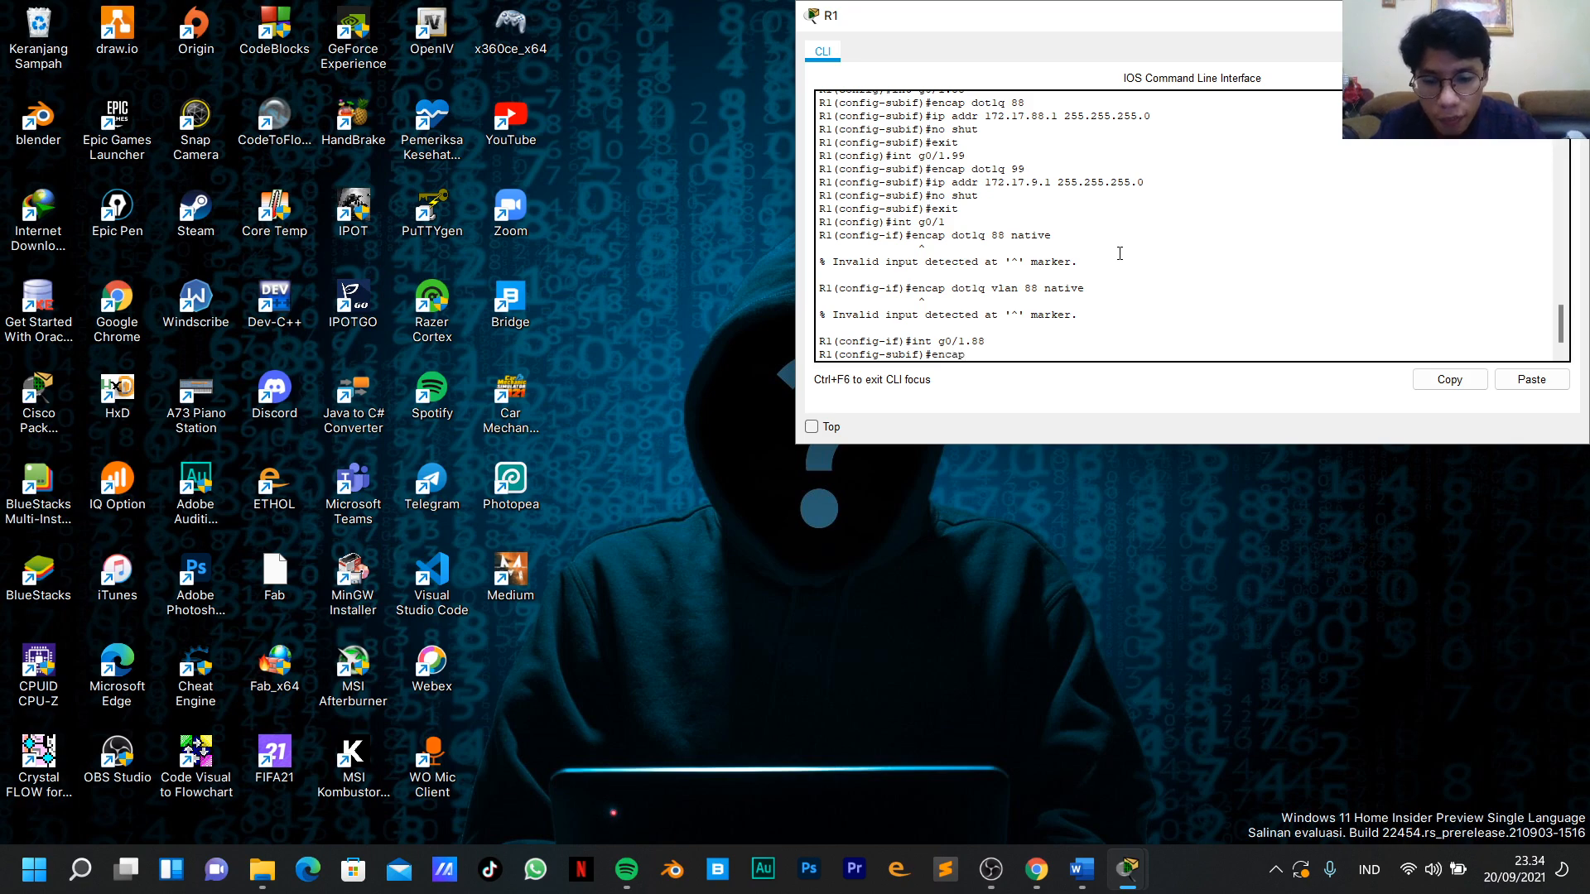
{"action": "type", "text": "dot1q"}
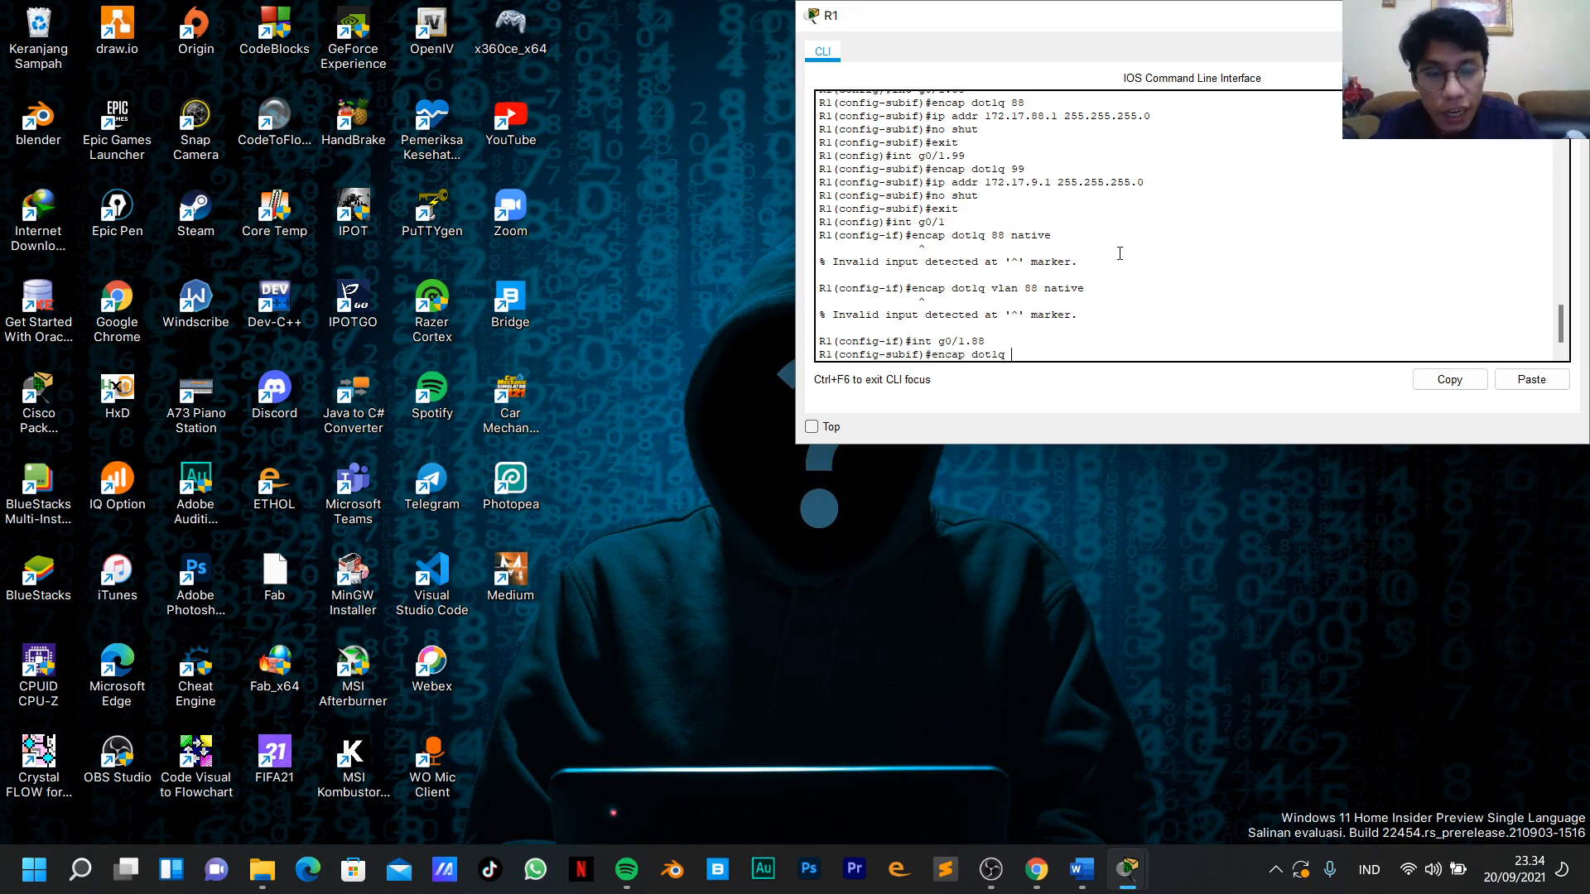
{"action": "type", "text": " 88 nati"}
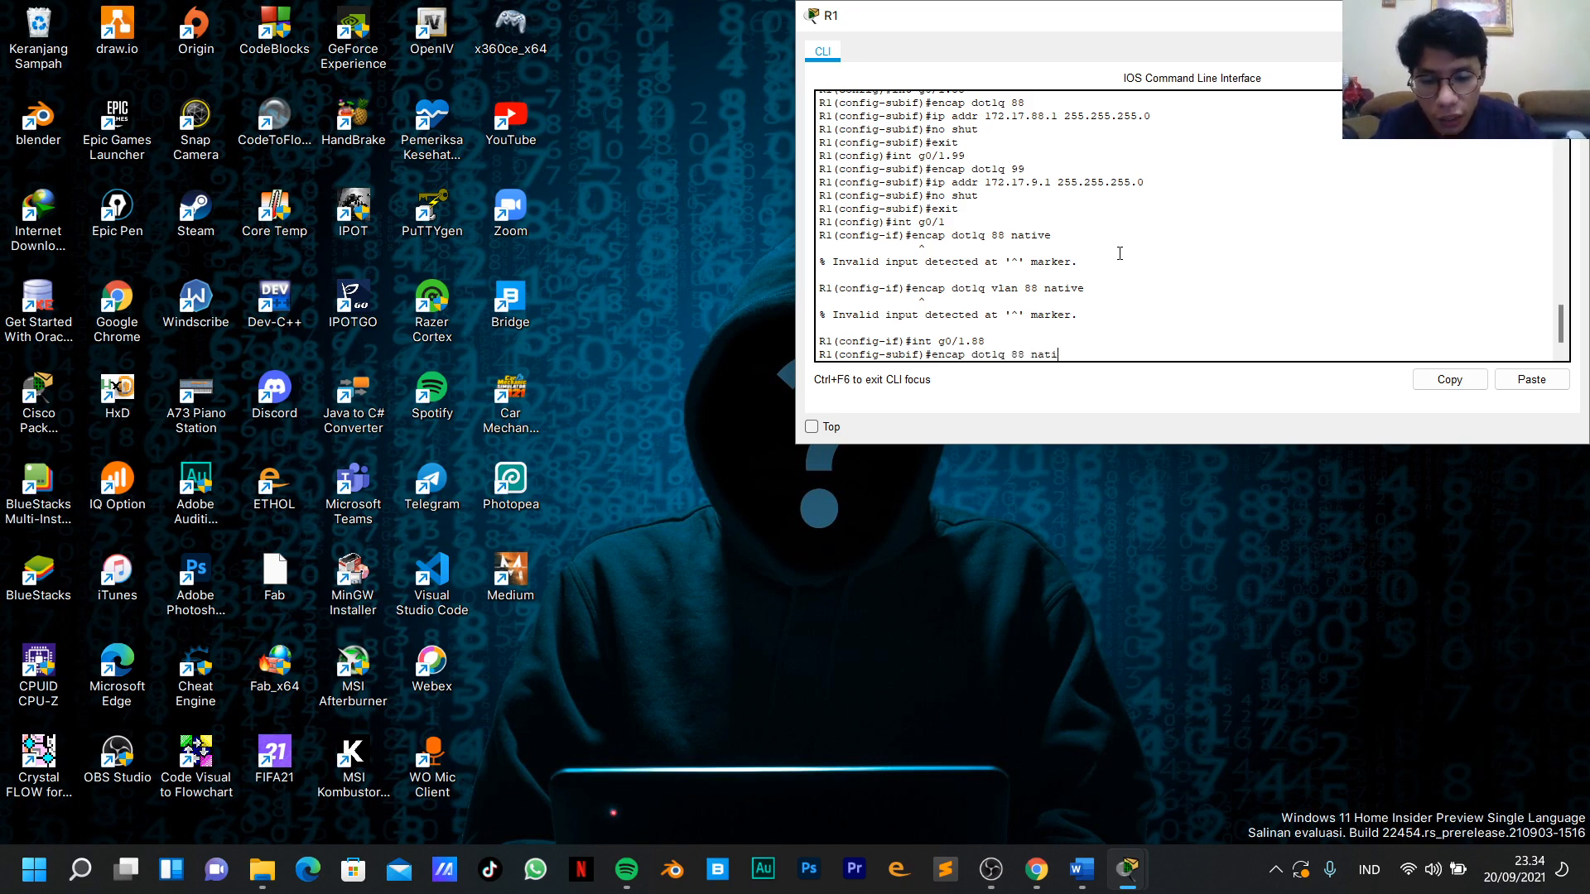
{"action": "type", "text": "ve"}
{"action": "key", "text": "Return"}
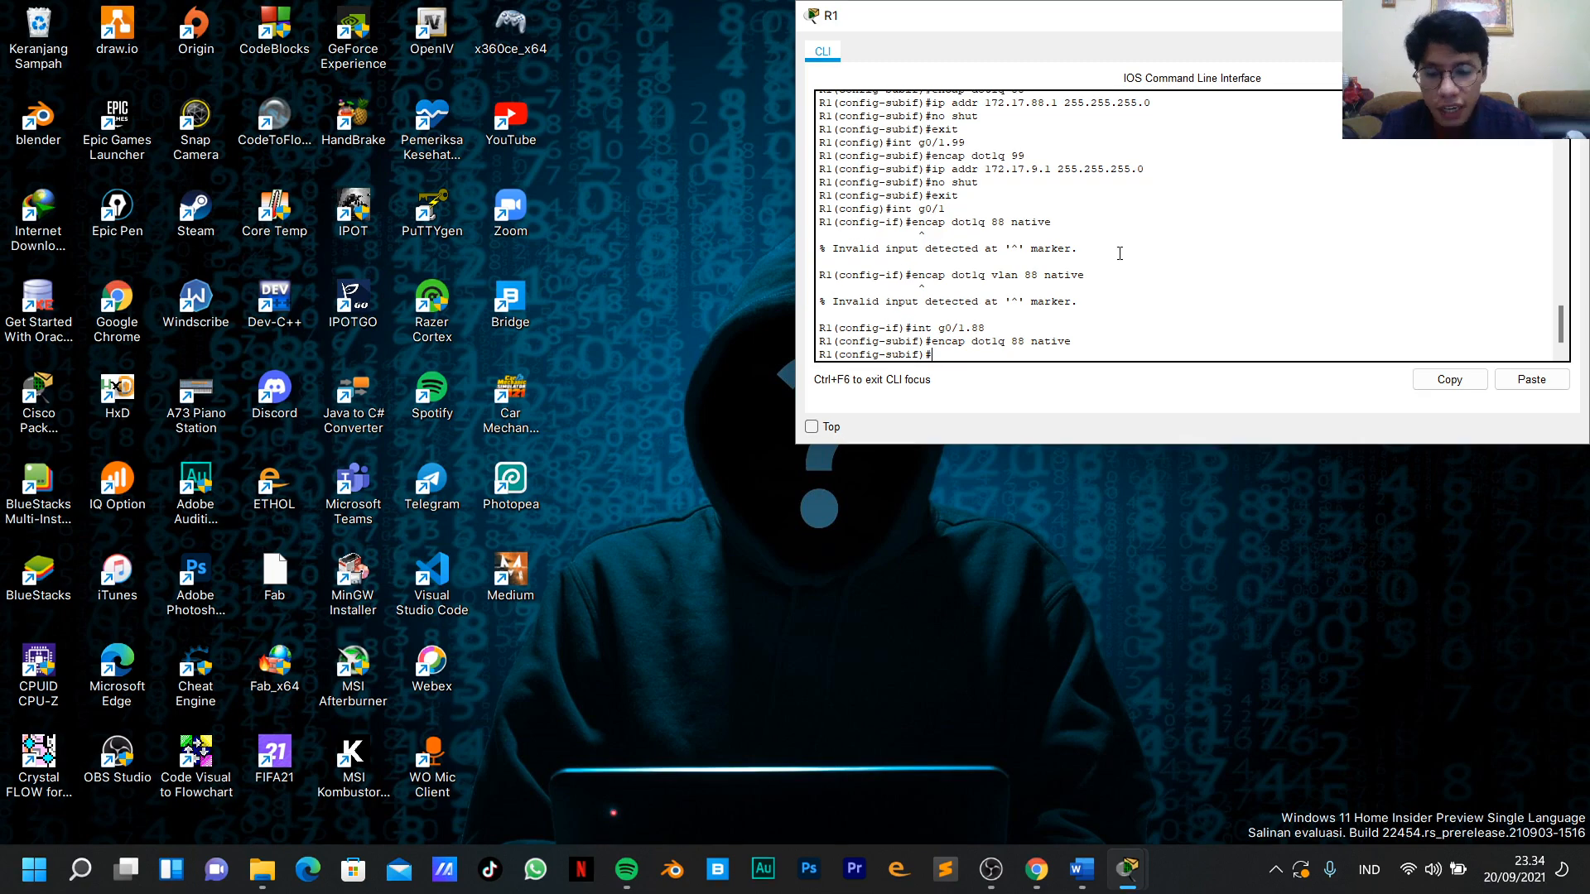
{"action": "type", "text": "exit"}
{"action": "key", "text": "Return"}
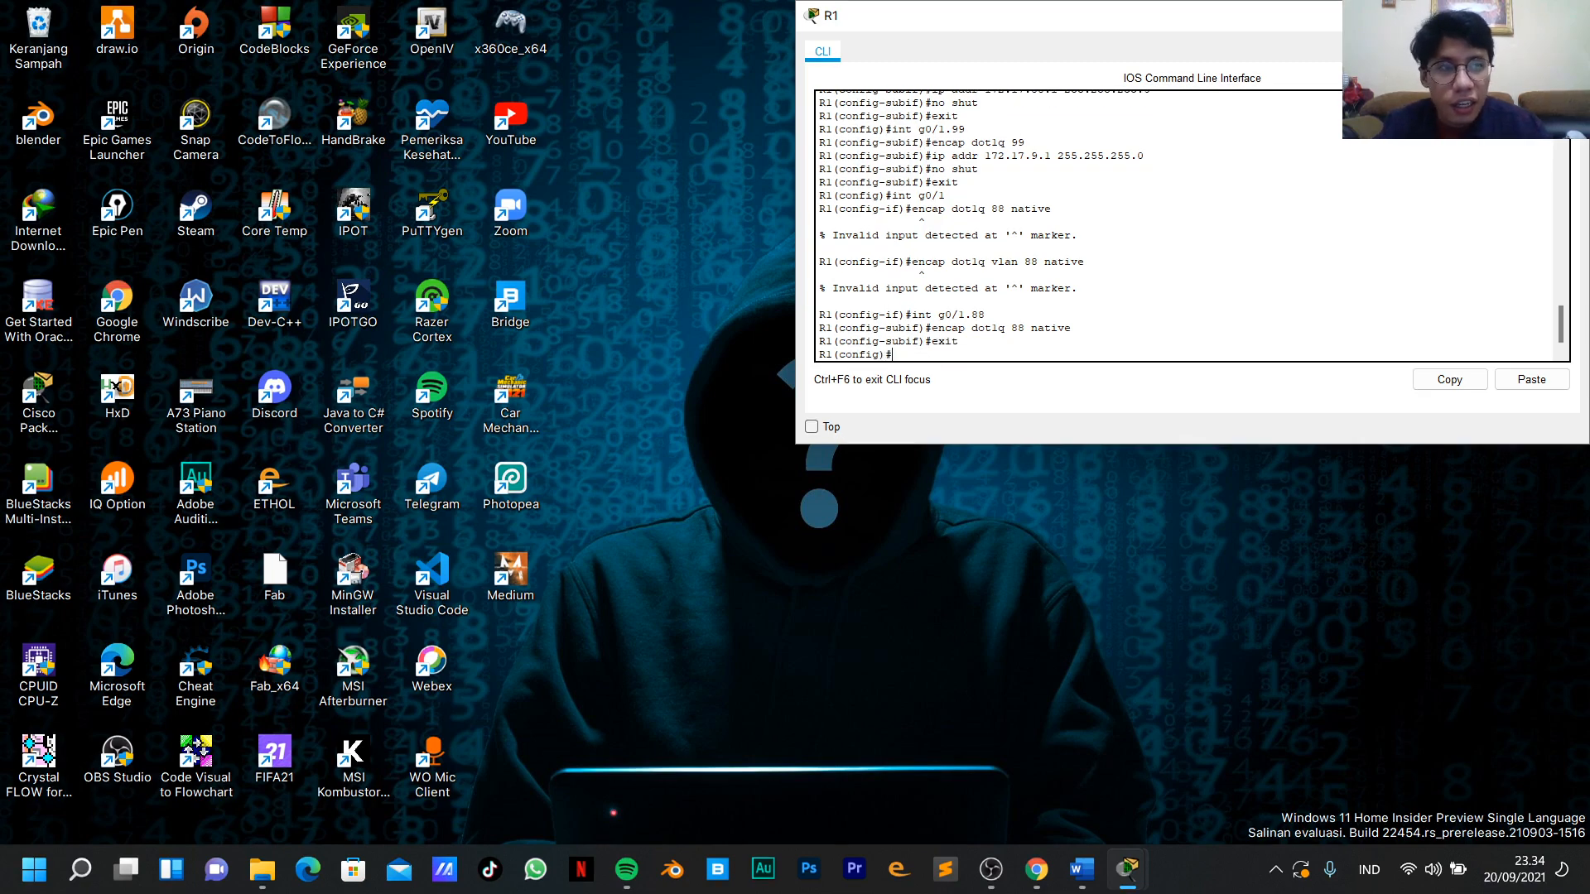
Refresh the activity results and examine the Native VLAN item of GigabitEthernet0/1.88 among the assessment items.
{"action": "left_click", "coordinate": [1470, 16]}
{"action": "left_click", "coordinate": [1120, 866]}
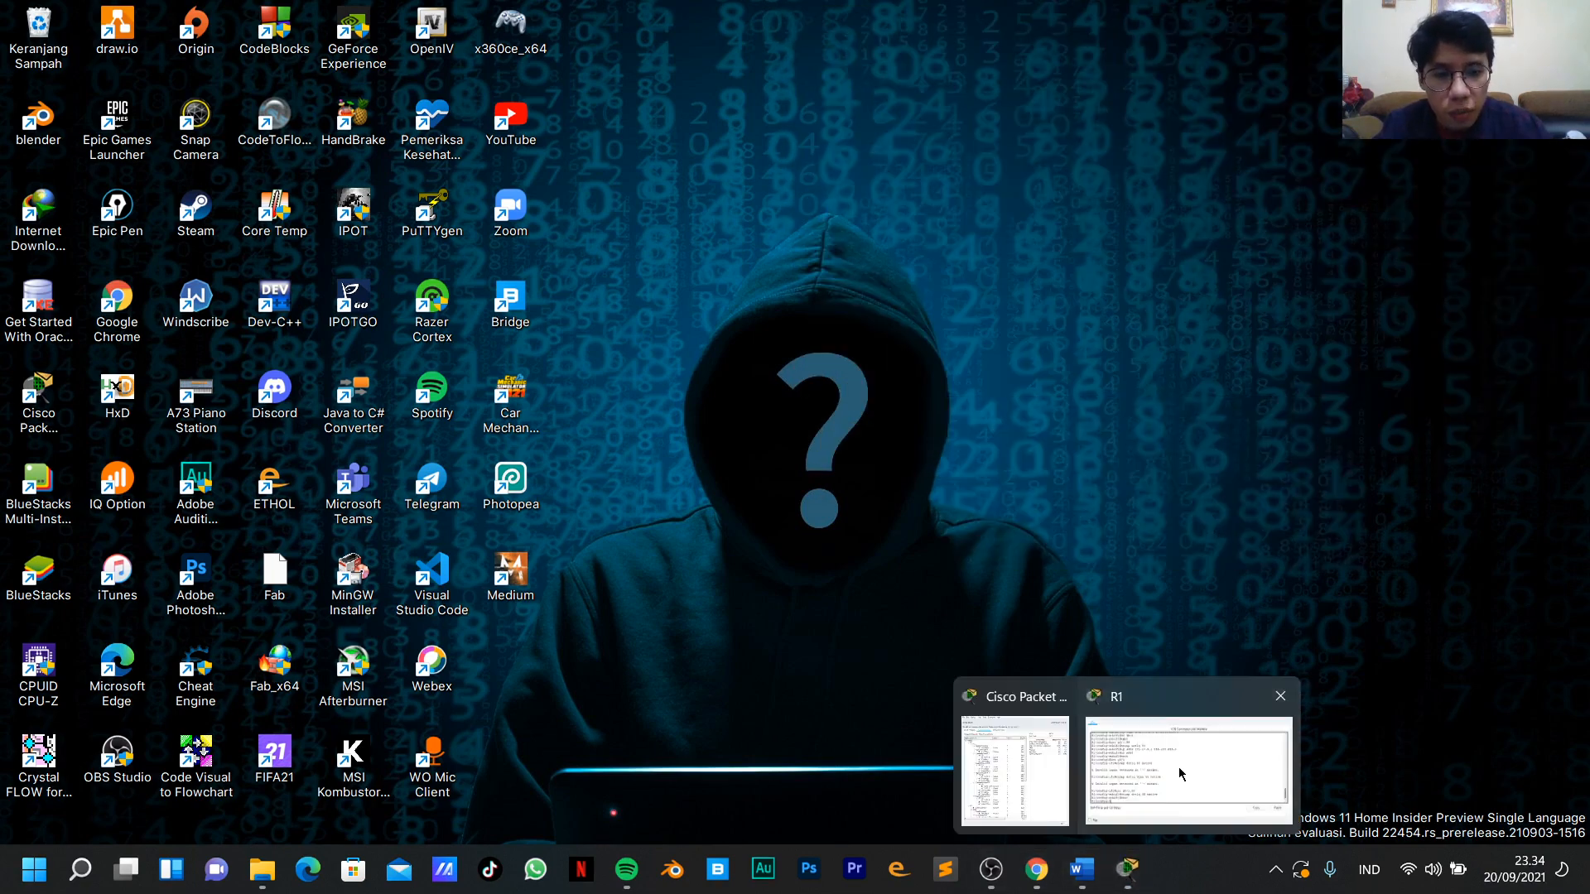
{"action": "left_click", "coordinate": [1179, 774]}
{"action": "mouse_move", "coordinate": [1126, 865]}
{"action": "left_click", "coordinate": [1014, 770]}
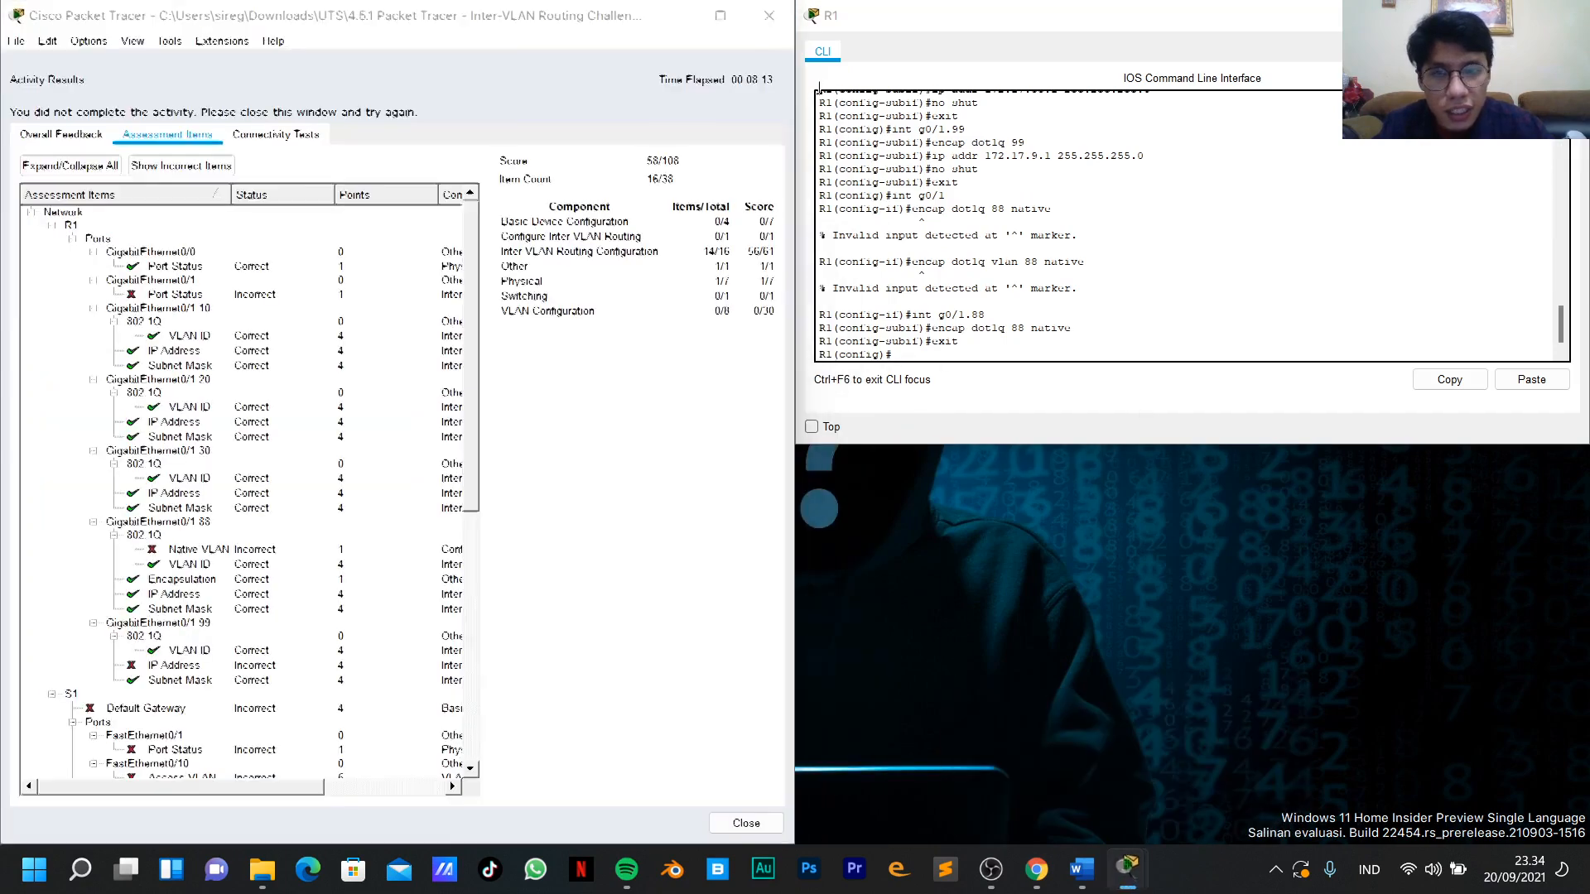
{"action": "left_click", "coordinate": [769, 16]}
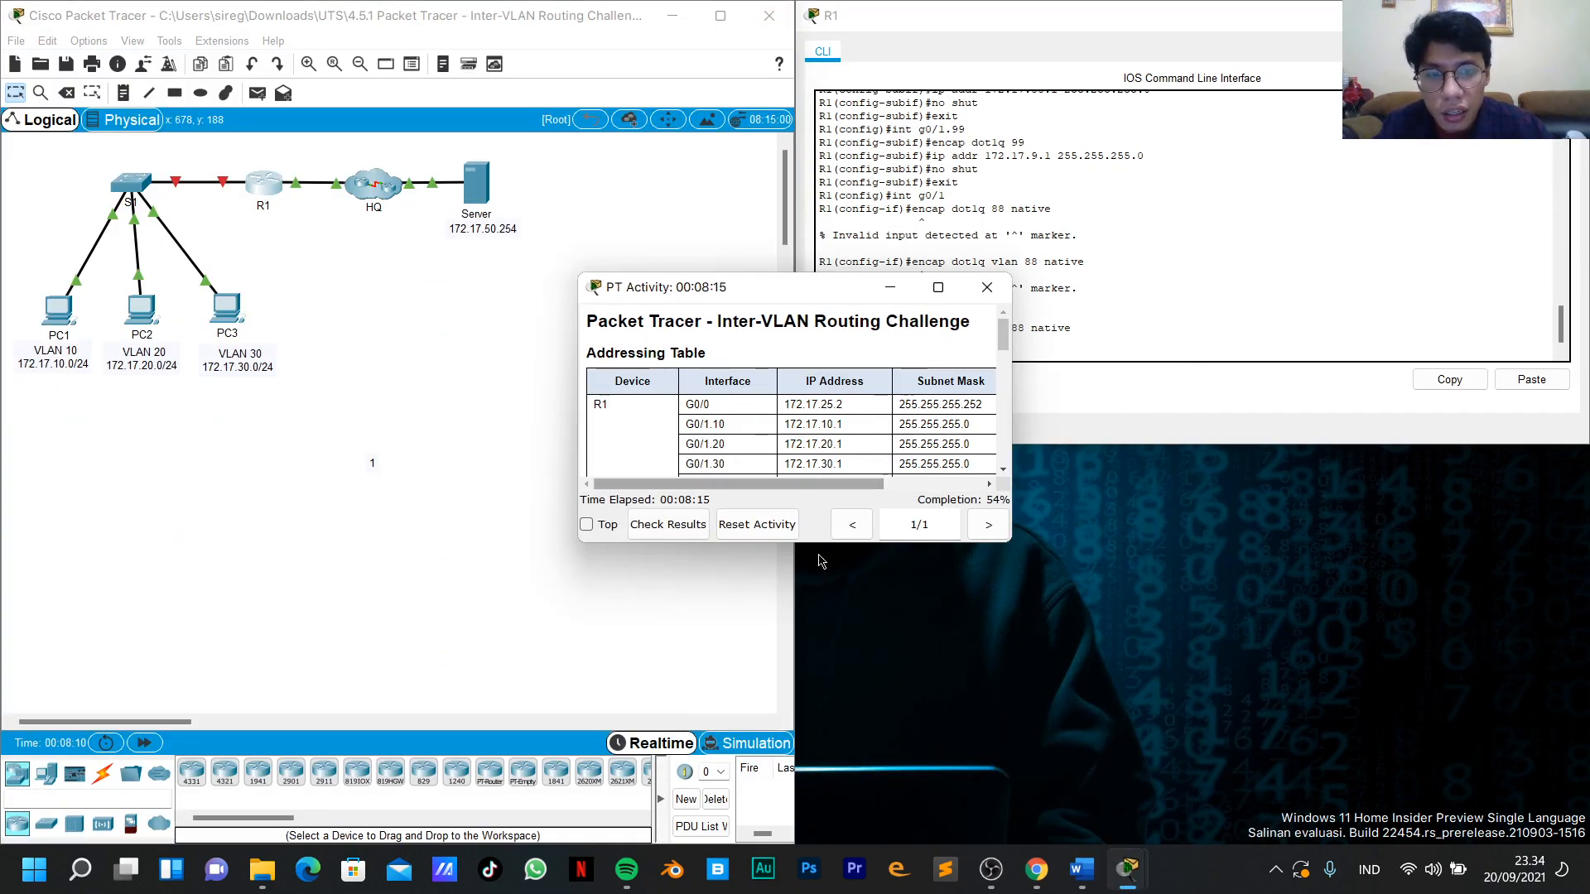
{"action": "left_click", "coordinate": [667, 524]}
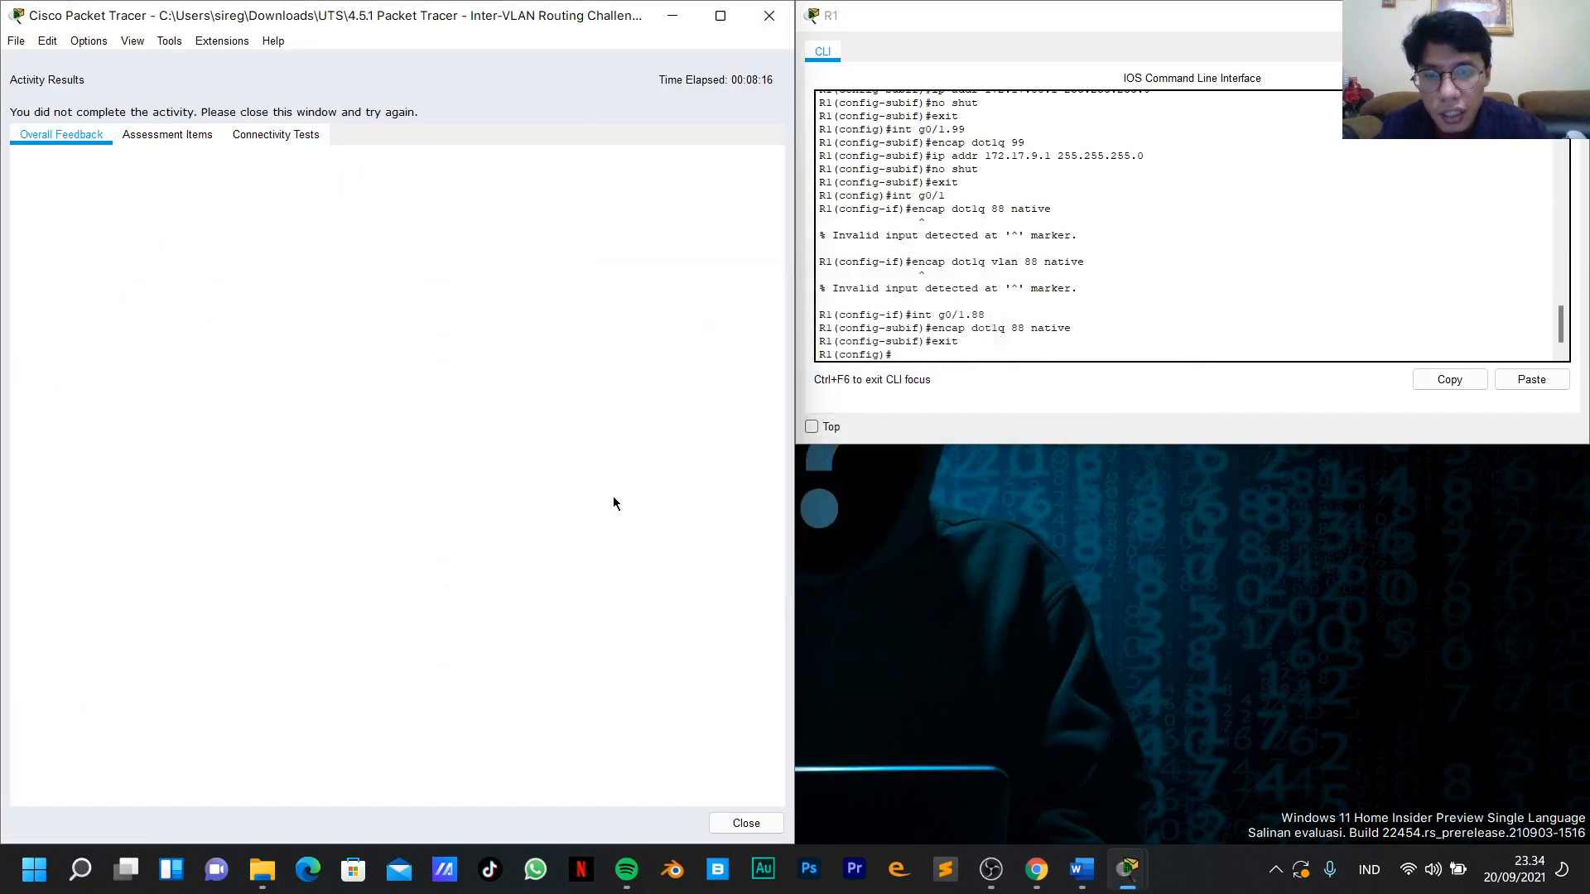
{"action": "left_click", "coordinate": [166, 135]}
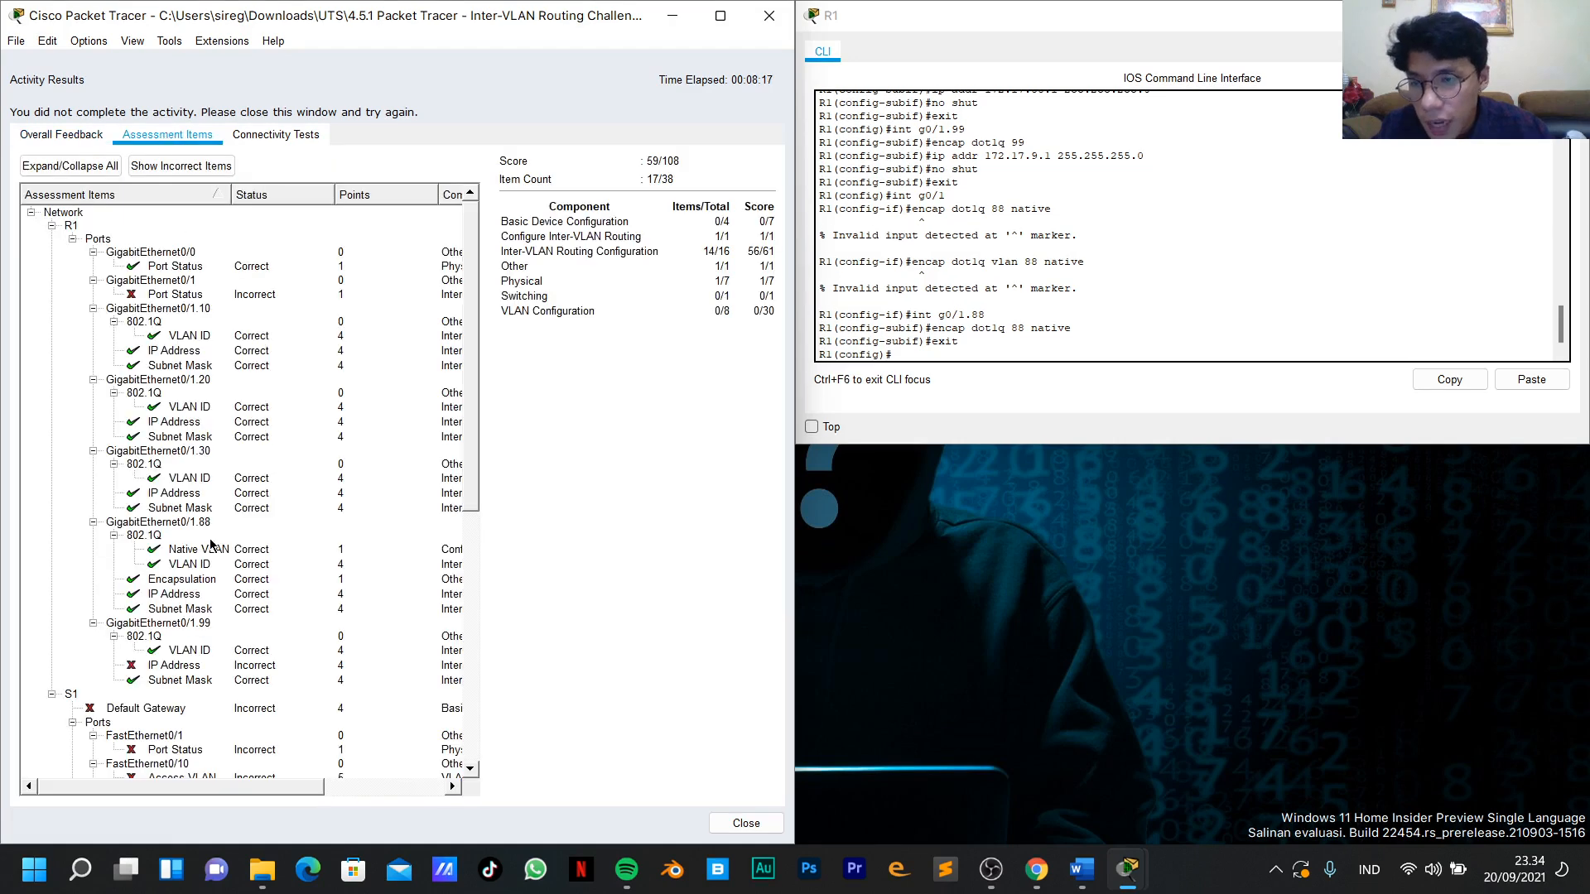
{"action": "left_click", "coordinate": [171, 551]}
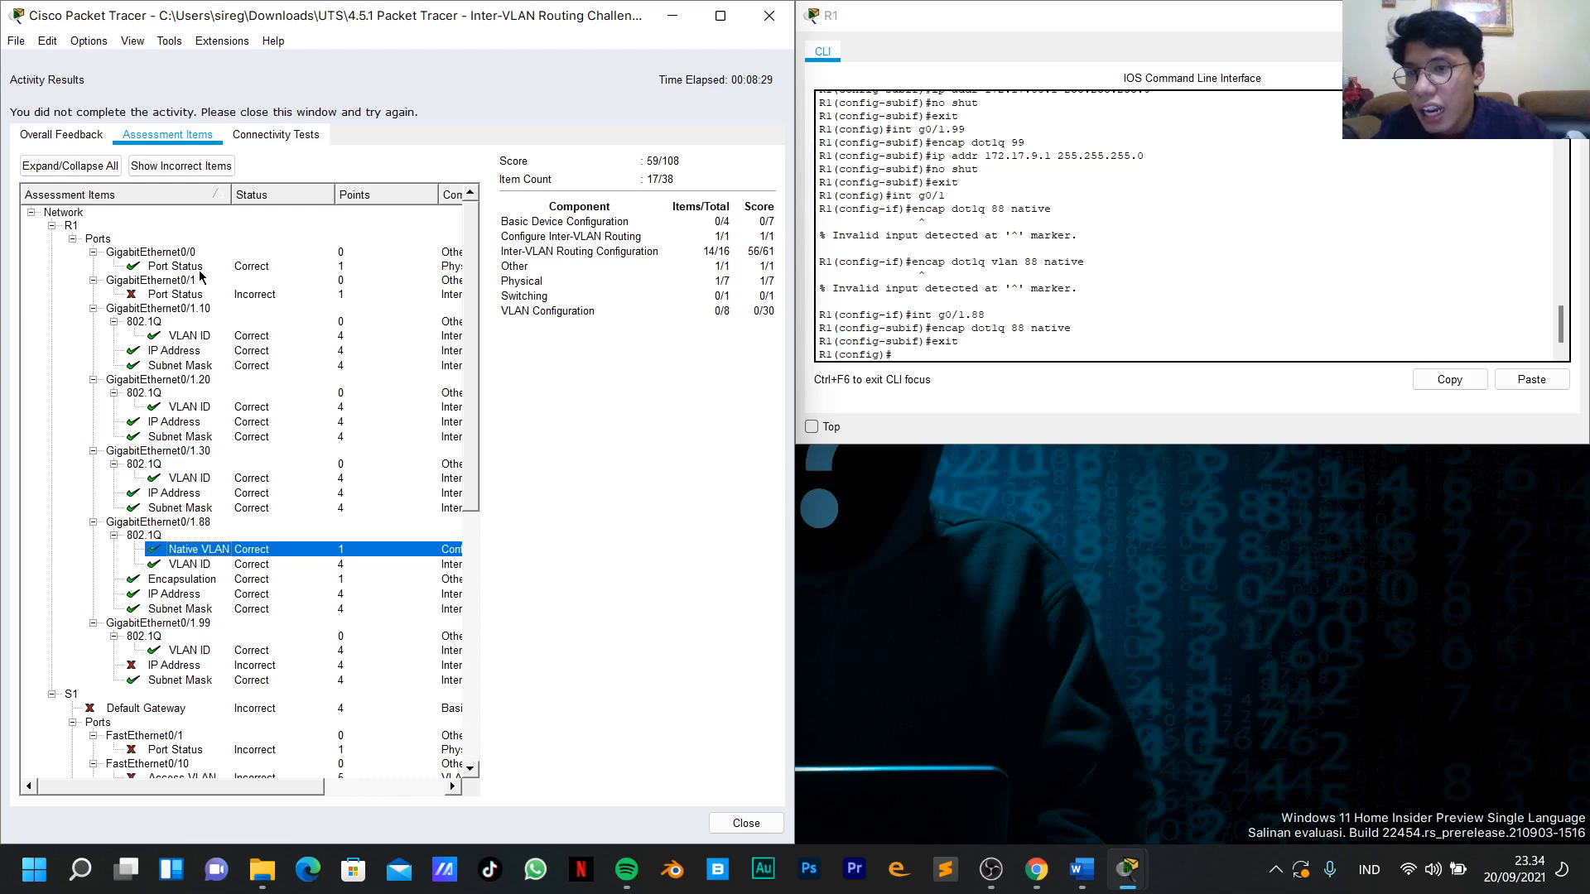
Close the activity results and arrange the activity instructions with the Addressing Table below R1's CLI.
{"action": "left_click", "coordinate": [671, 20]}
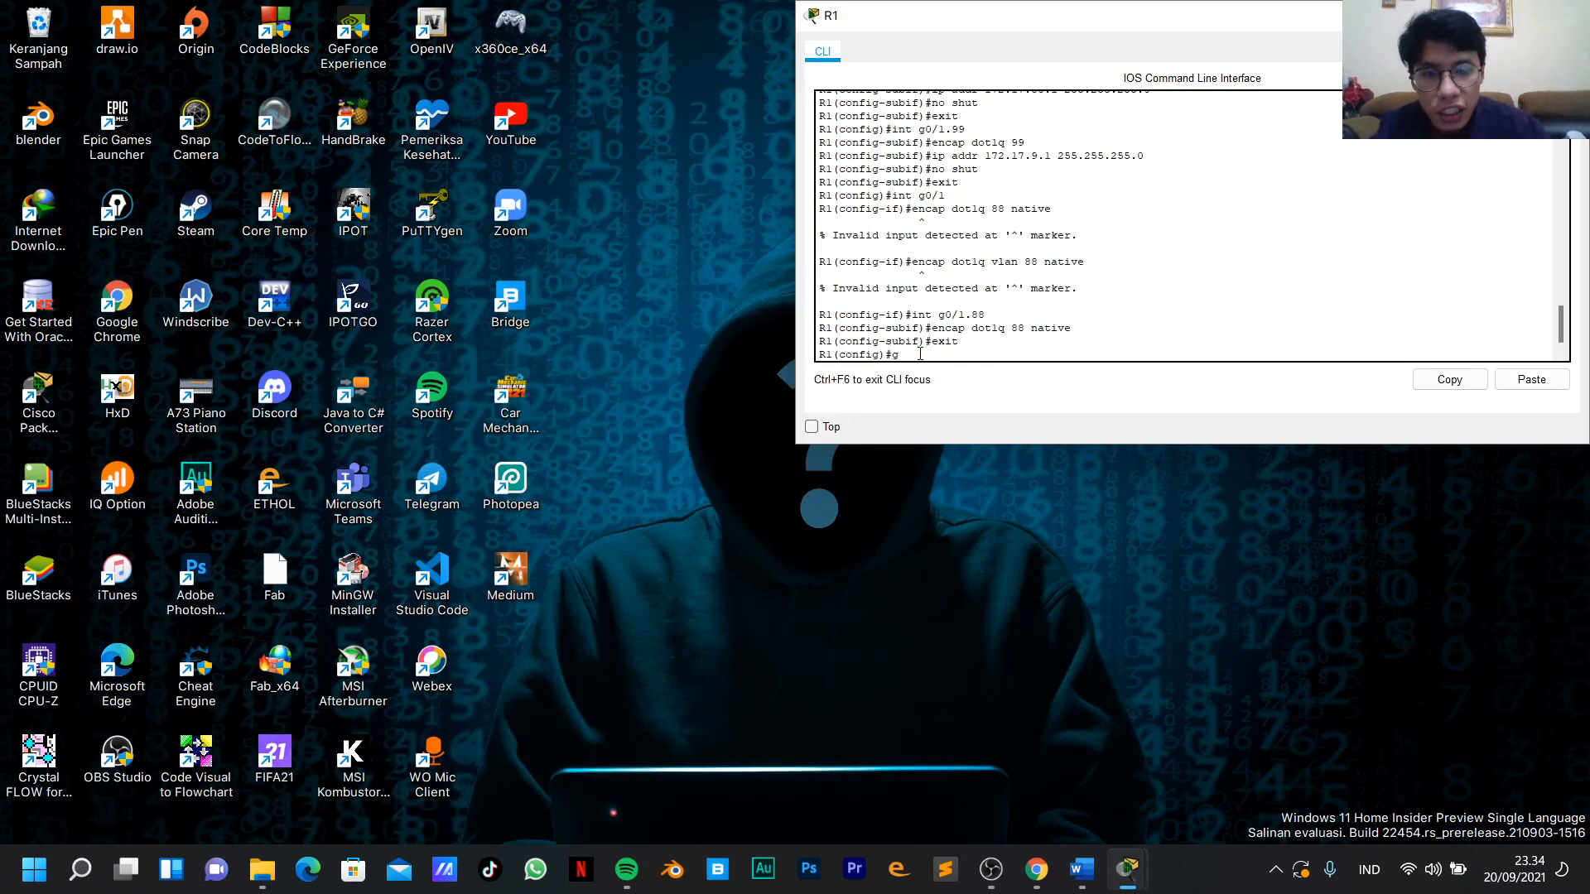
{"action": "left_click", "coordinate": [1127, 869]}
{"action": "left_click", "coordinate": [1040, 753]}
{"action": "left_click", "coordinate": [769, 15]}
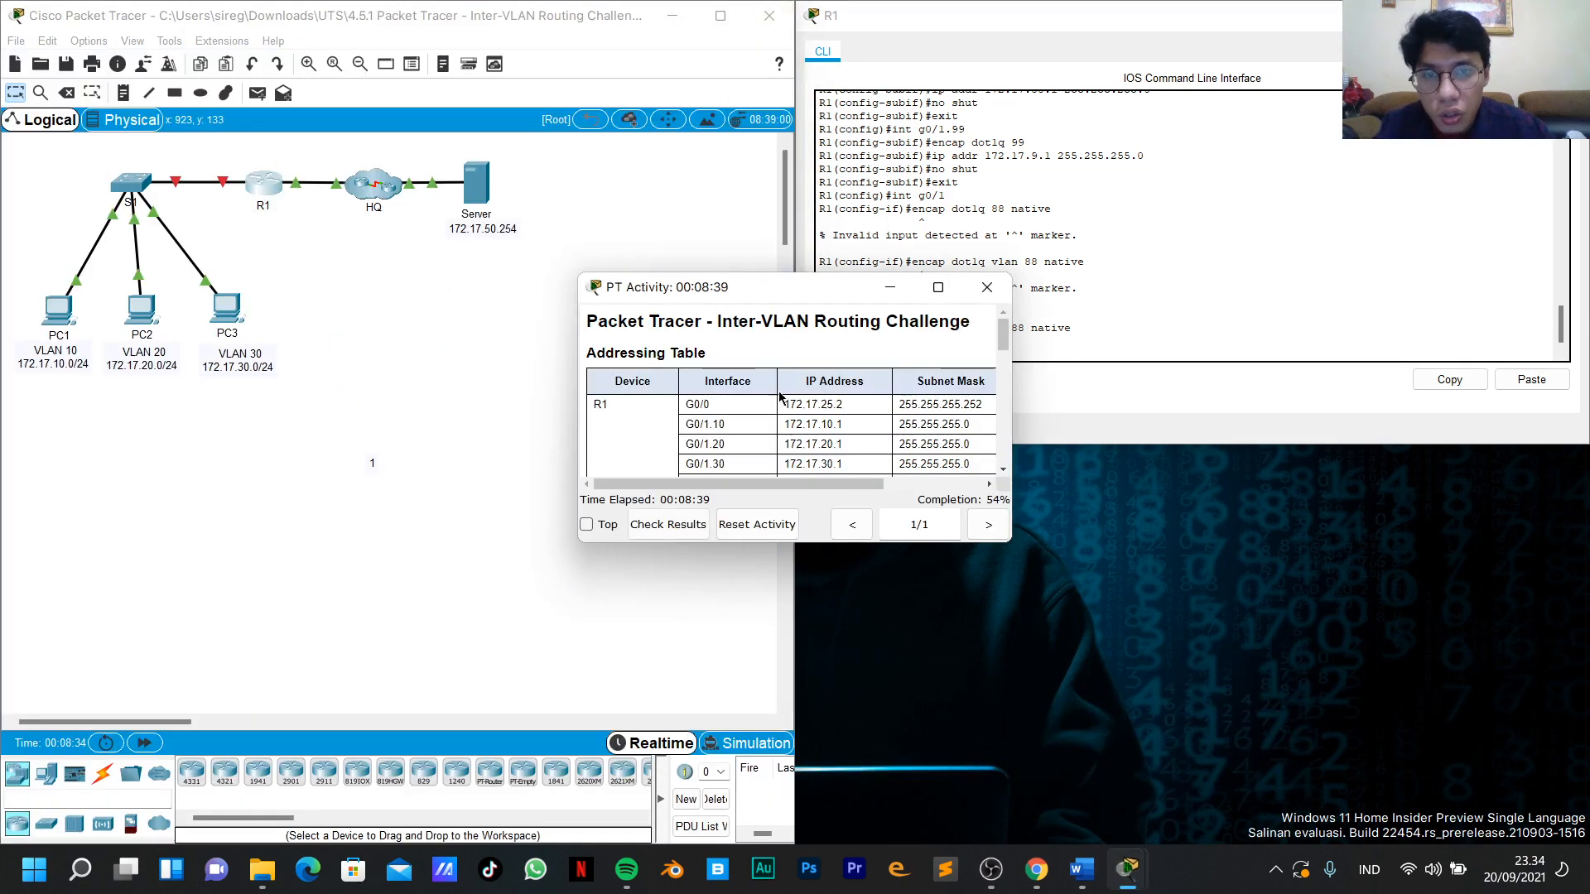
{"action": "mouse_move", "coordinate": [938, 288]}
{"action": "left_click", "coordinate": [921, 451]}
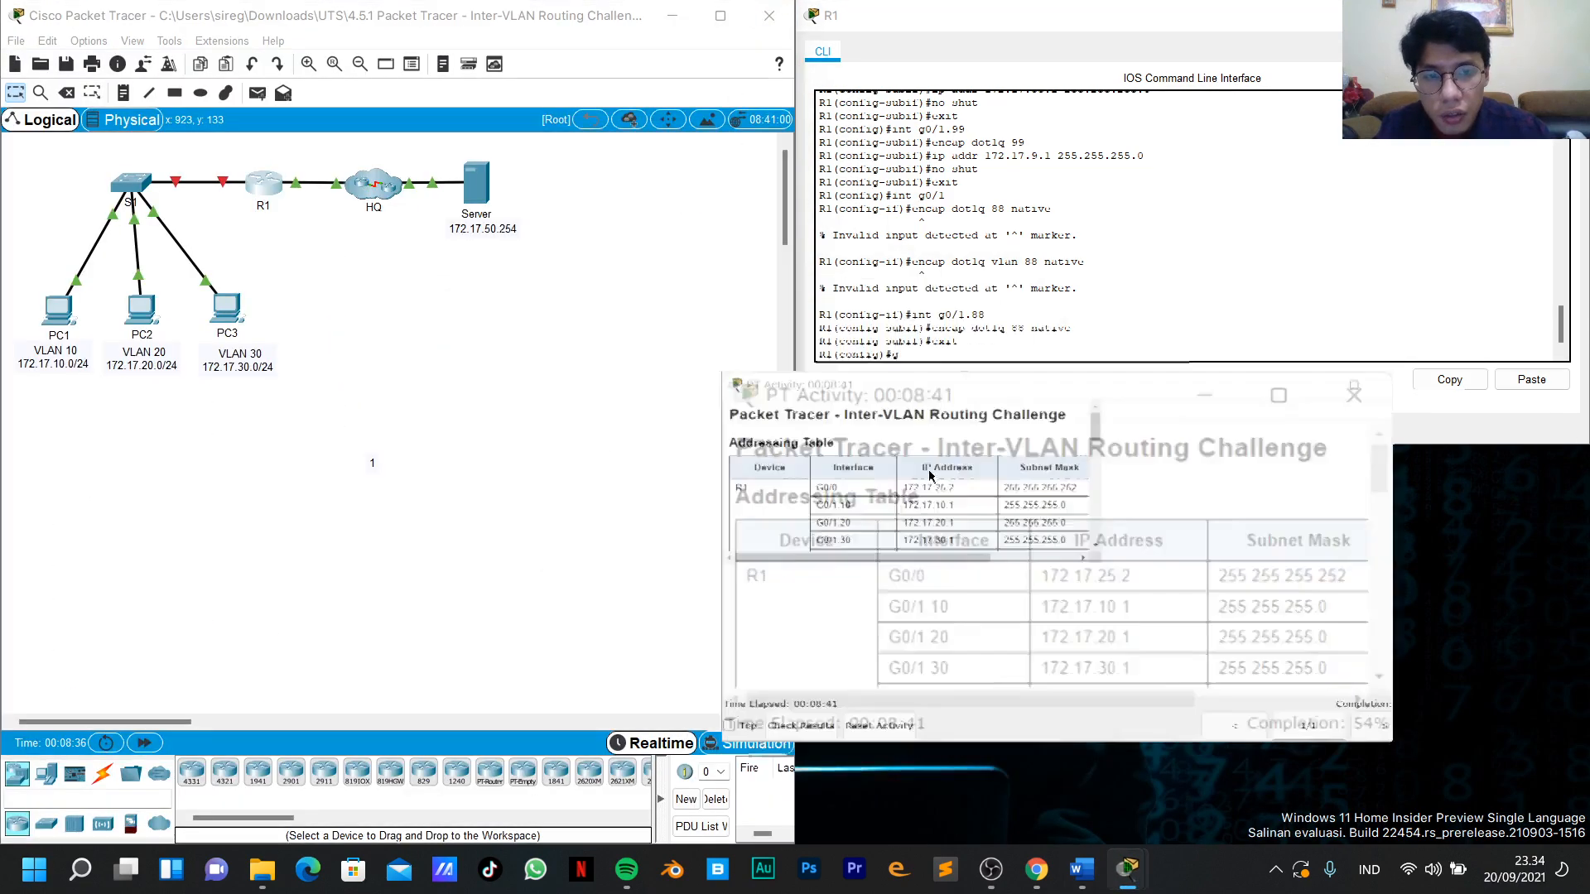
{"action": "left_click", "coordinate": [1002, 227]}
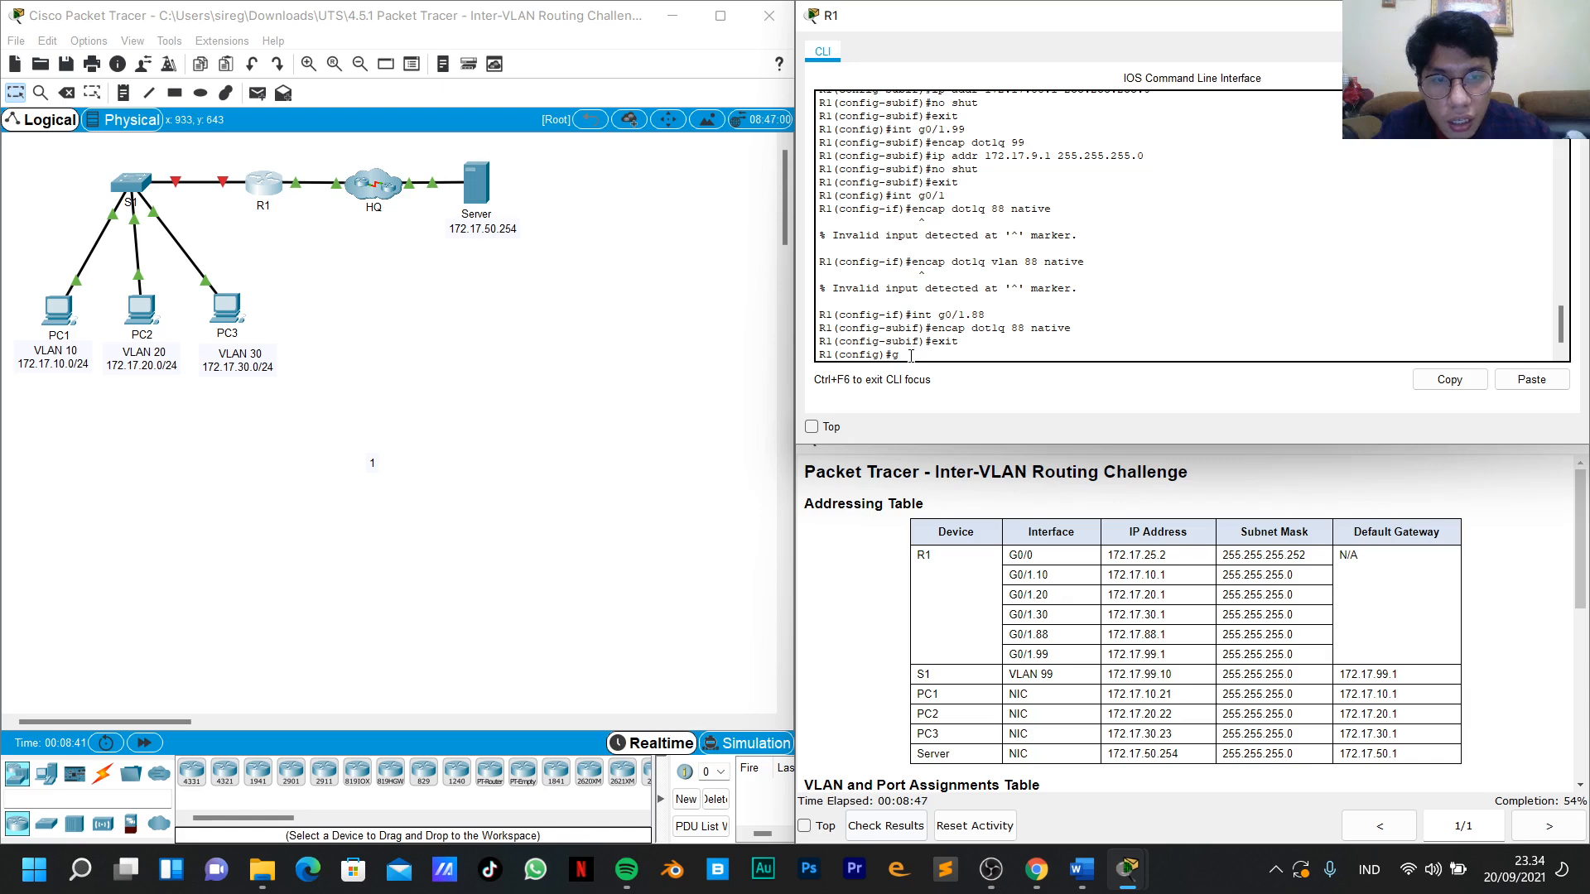
Enable R1's physical interface g0/1 with no shut and exit to global configuration mode.
{"action": "type", "text": "int g0/1"}
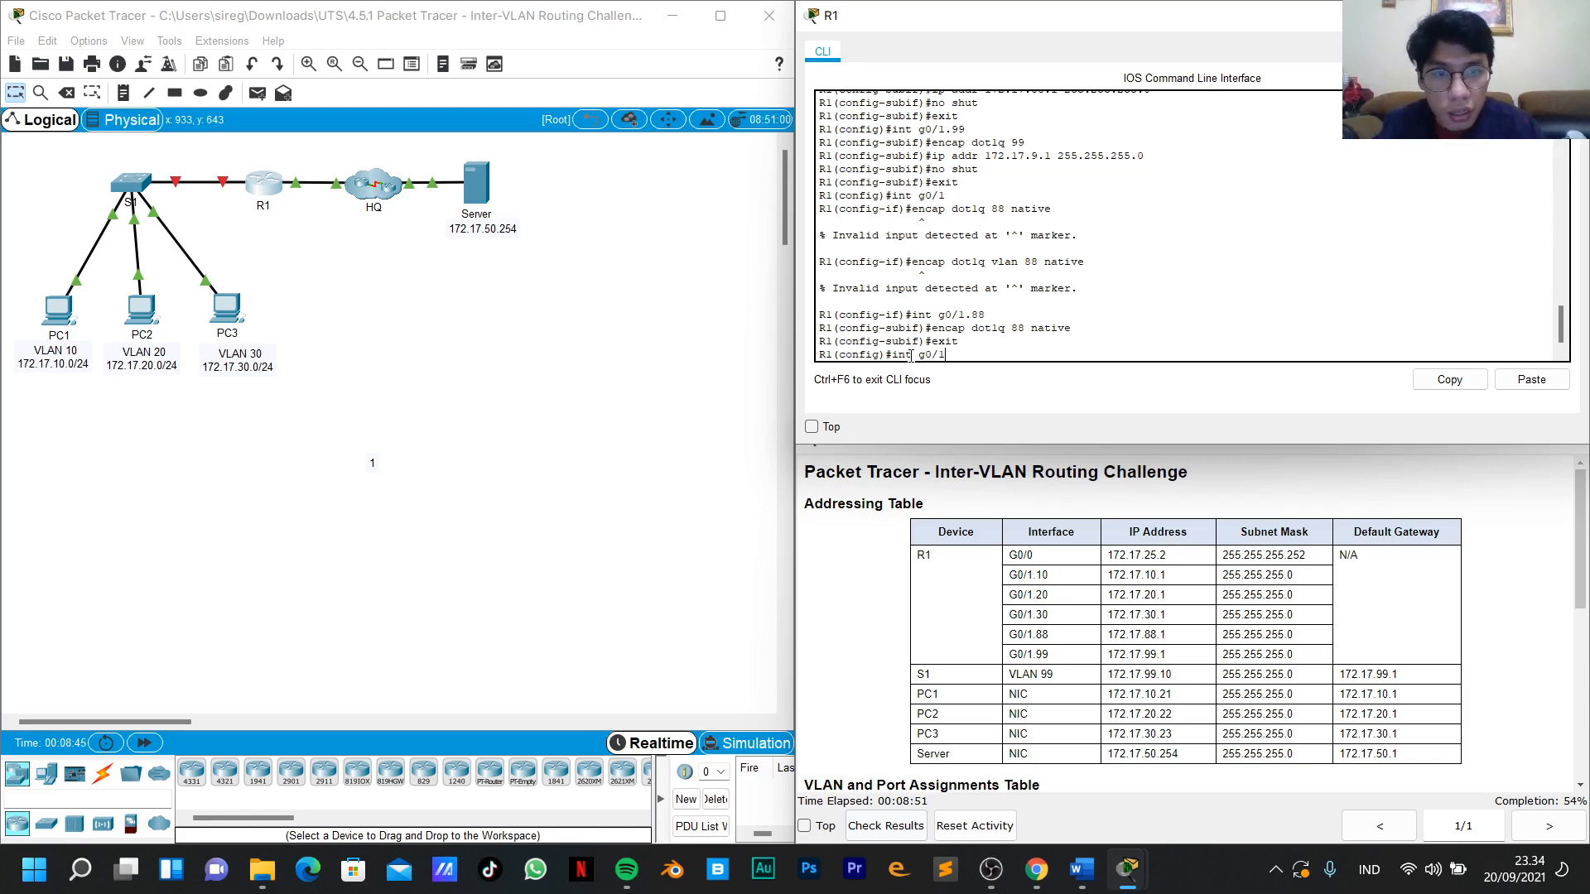
{"action": "key", "text": "Return"}
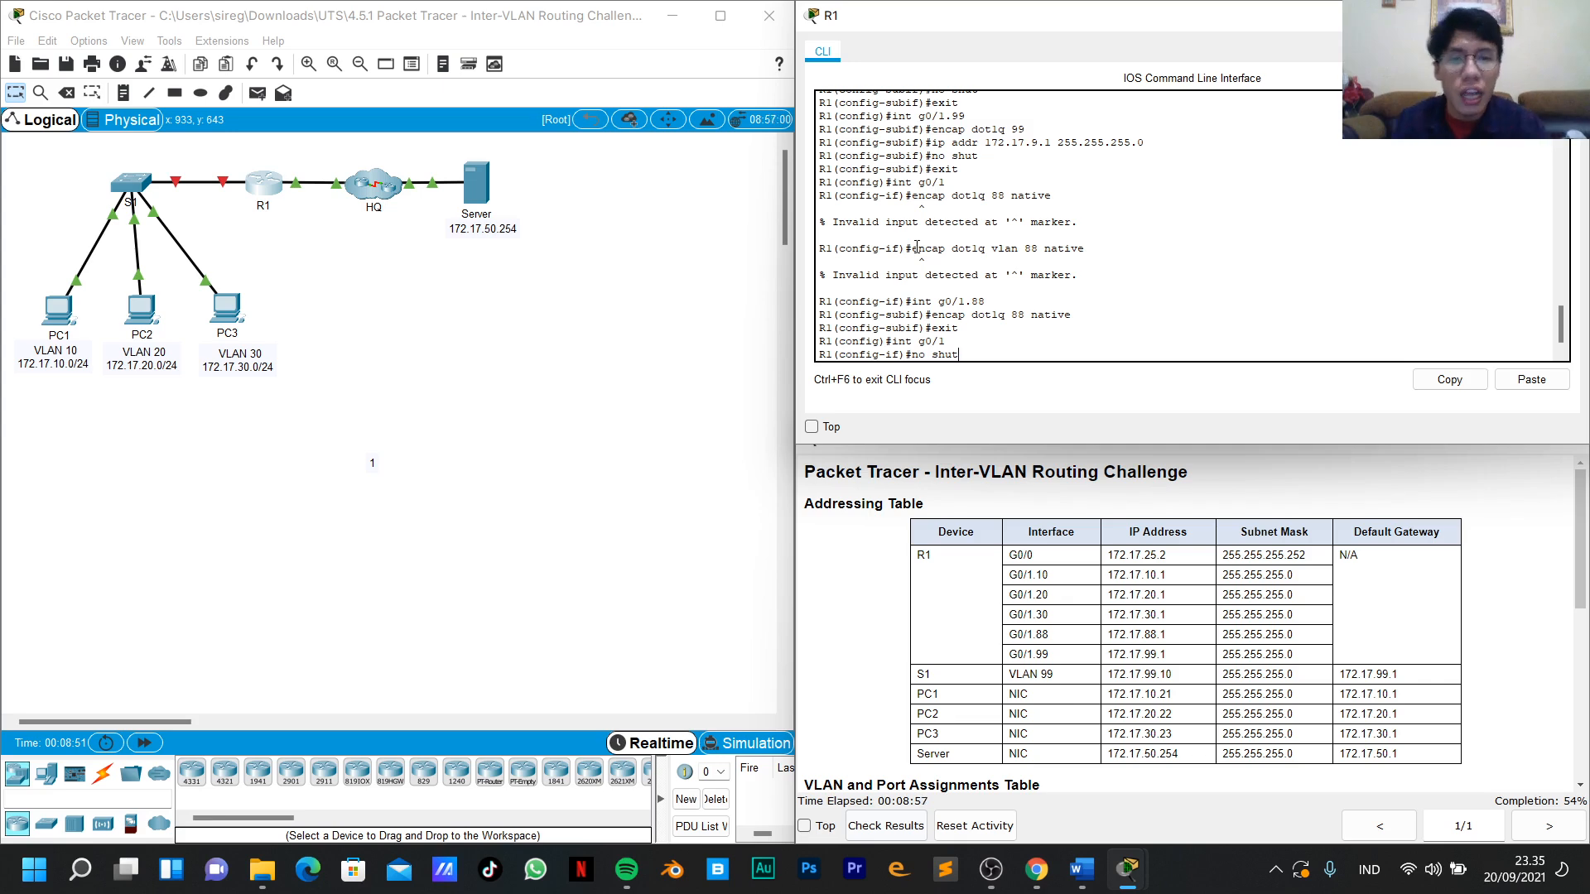
{"action": "key", "text": "Return"}
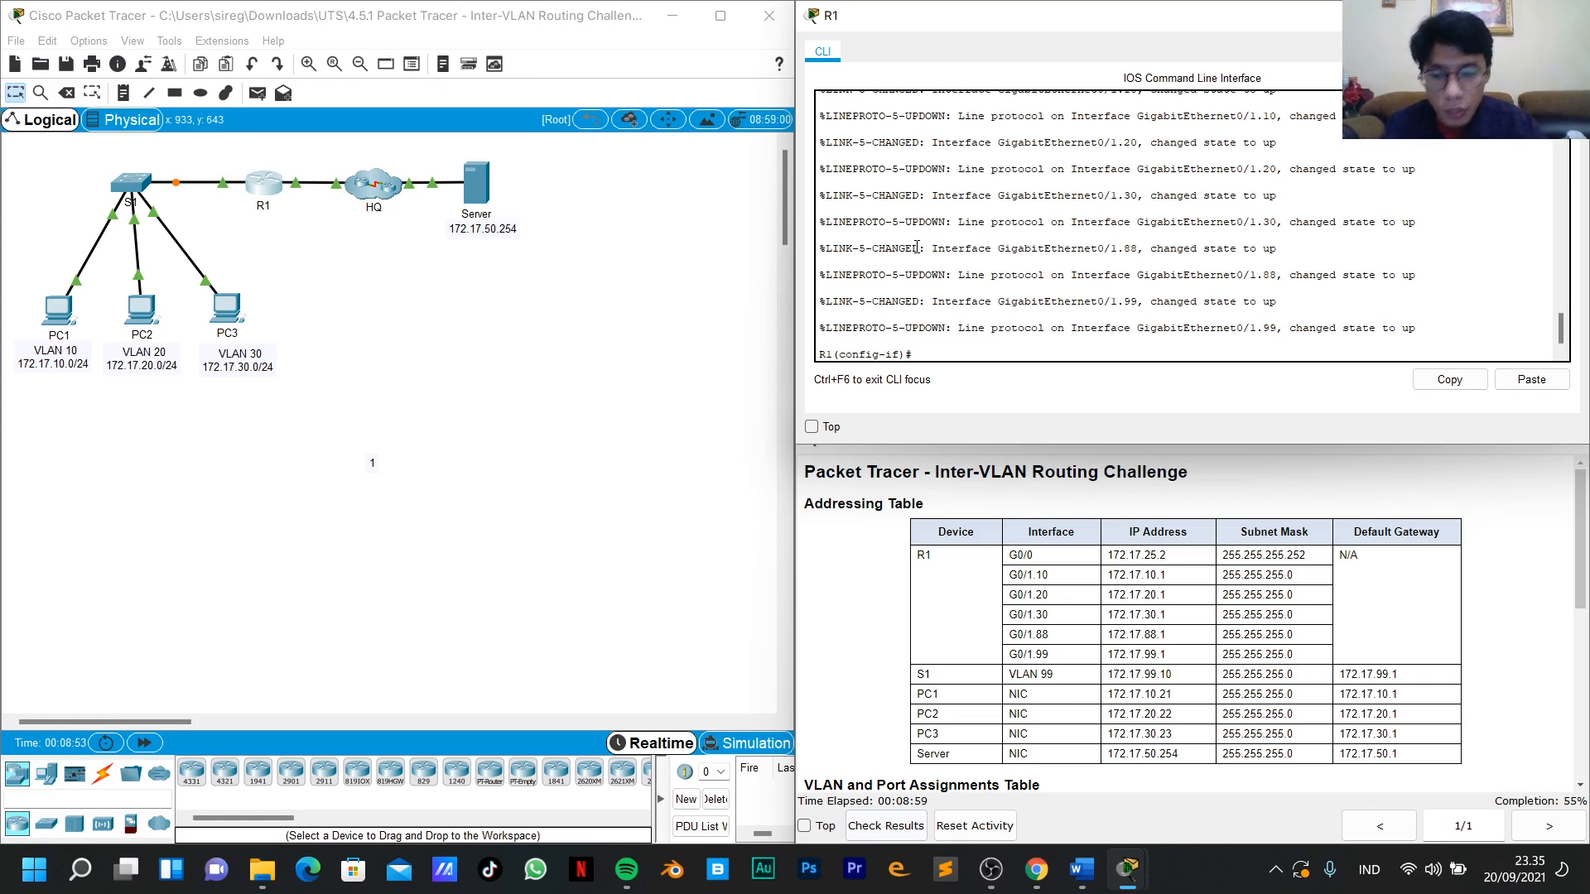
{"action": "type", "text": "exit"}
{"action": "key", "text": "Return"}
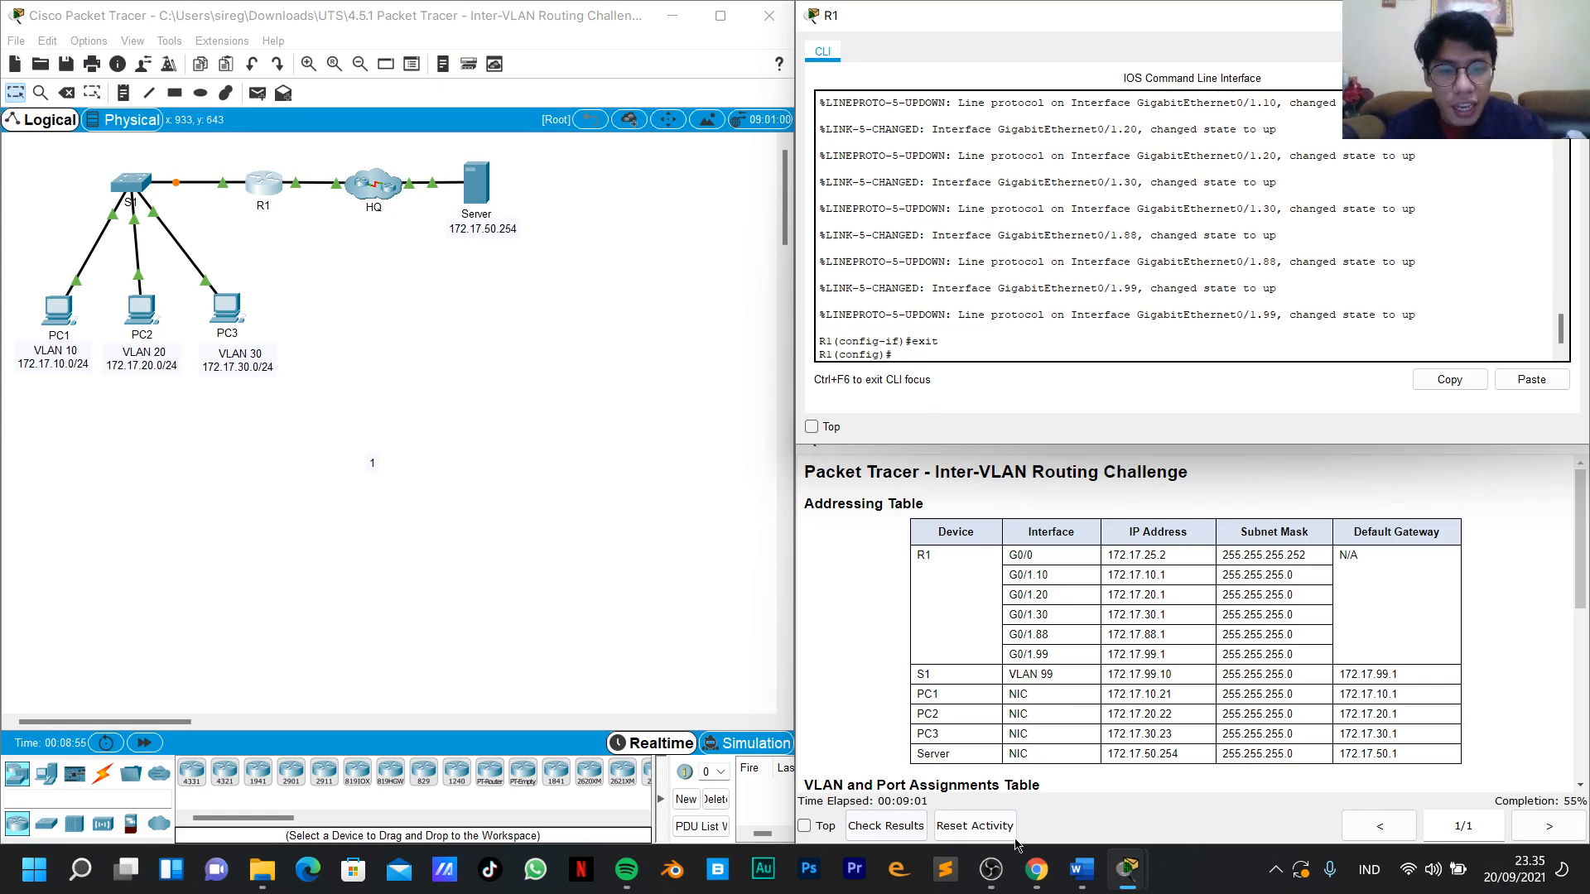
Check the activity results again, examine R1's port status and remaining incorrect items, and bring back the activity instructions below the CLI.
{"action": "left_click", "coordinate": [853, 826]}
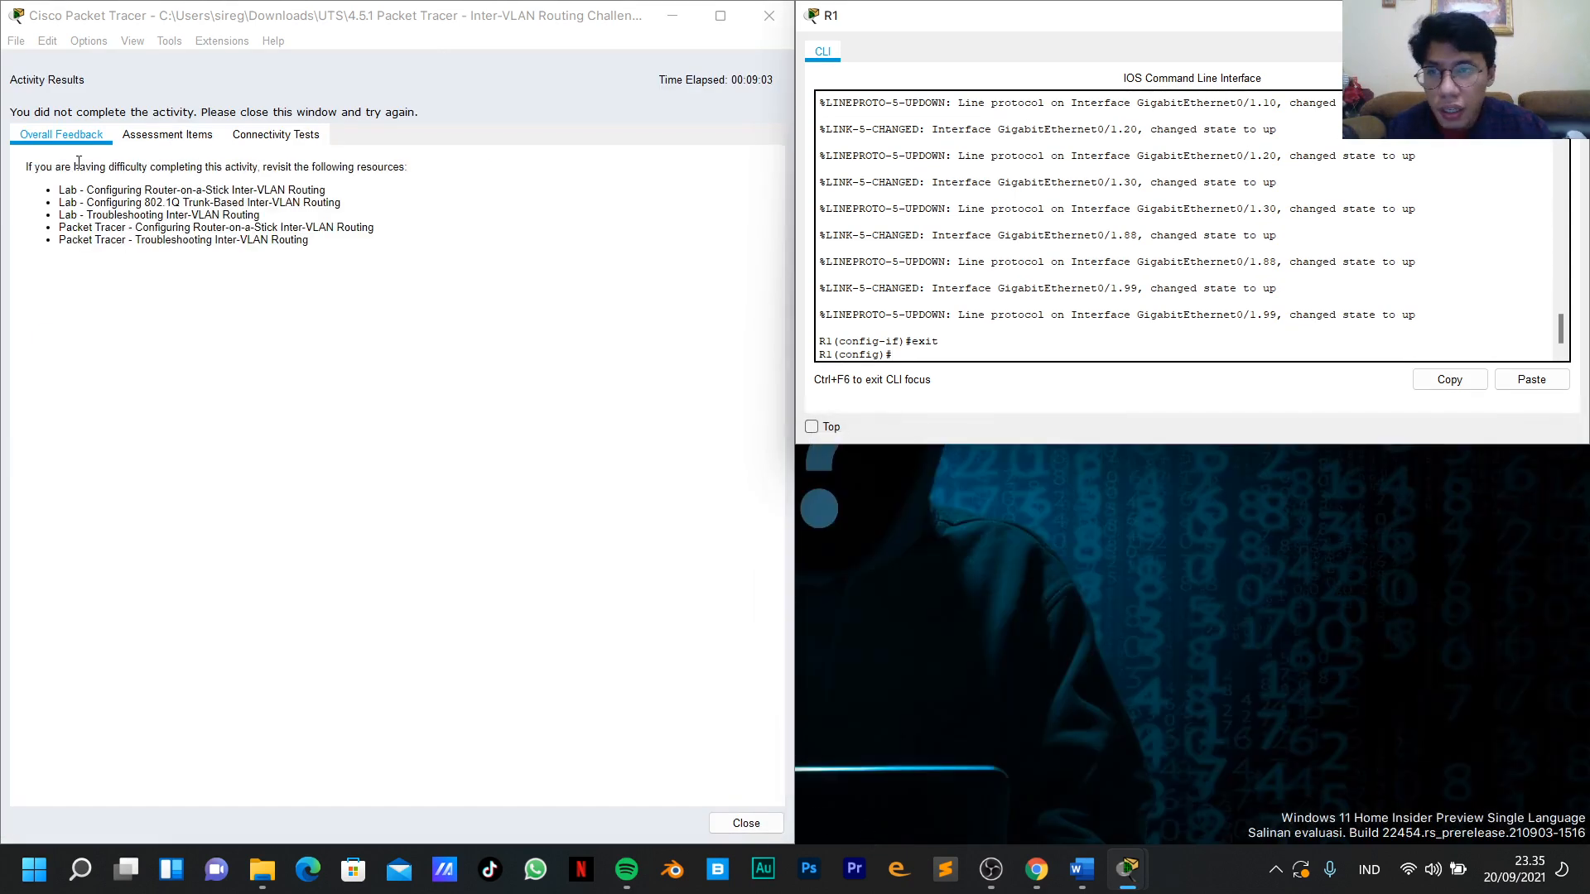
{"action": "left_click", "coordinate": [152, 136]}
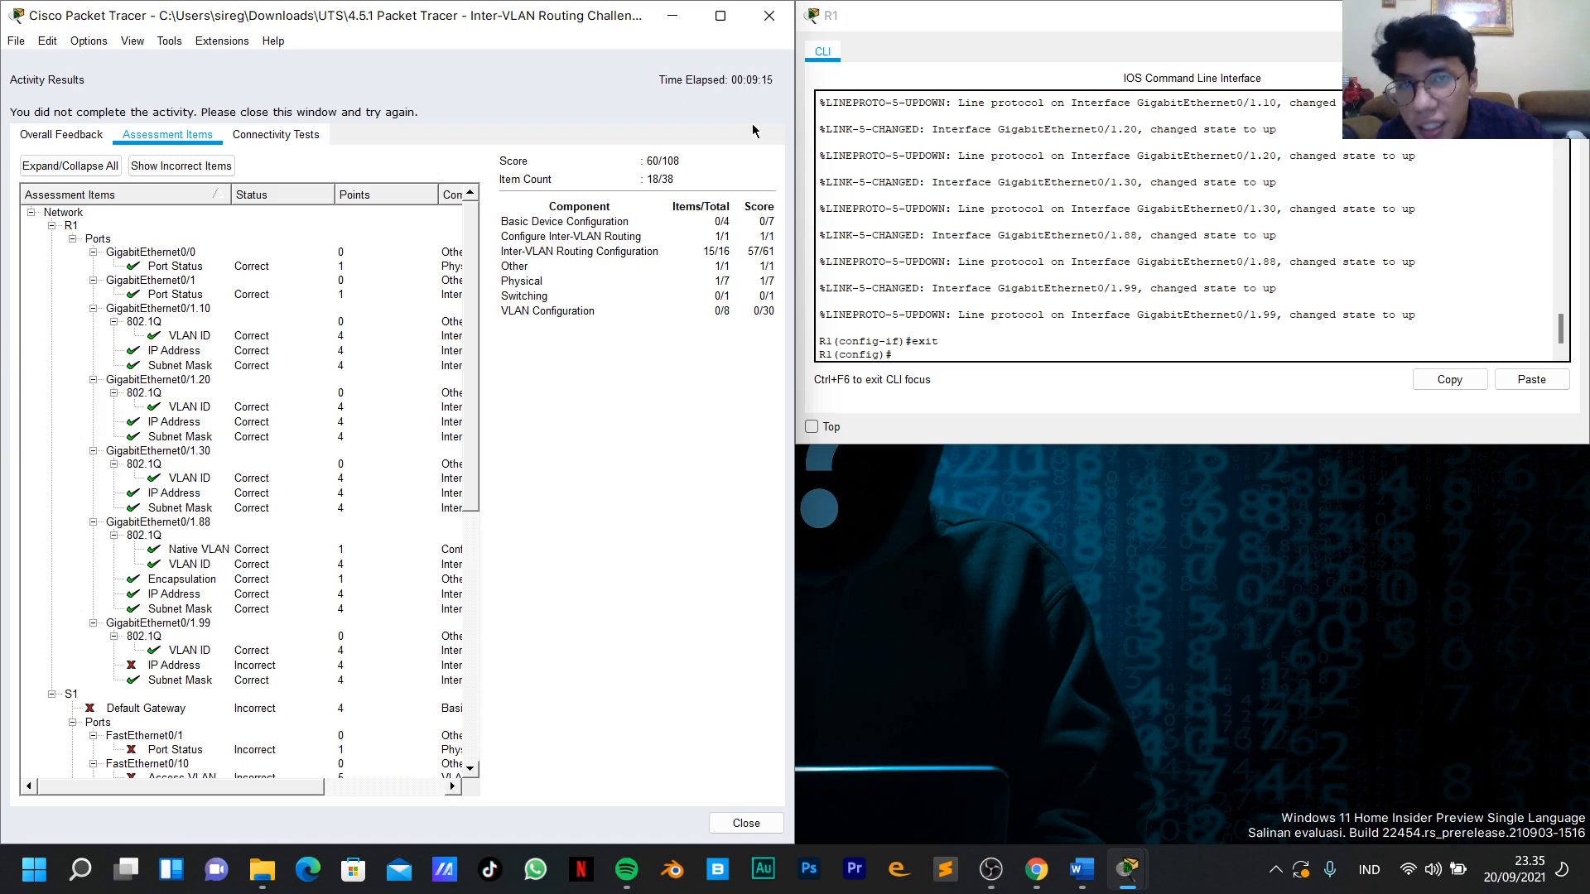
{"action": "left_click", "coordinate": [765, 22]}
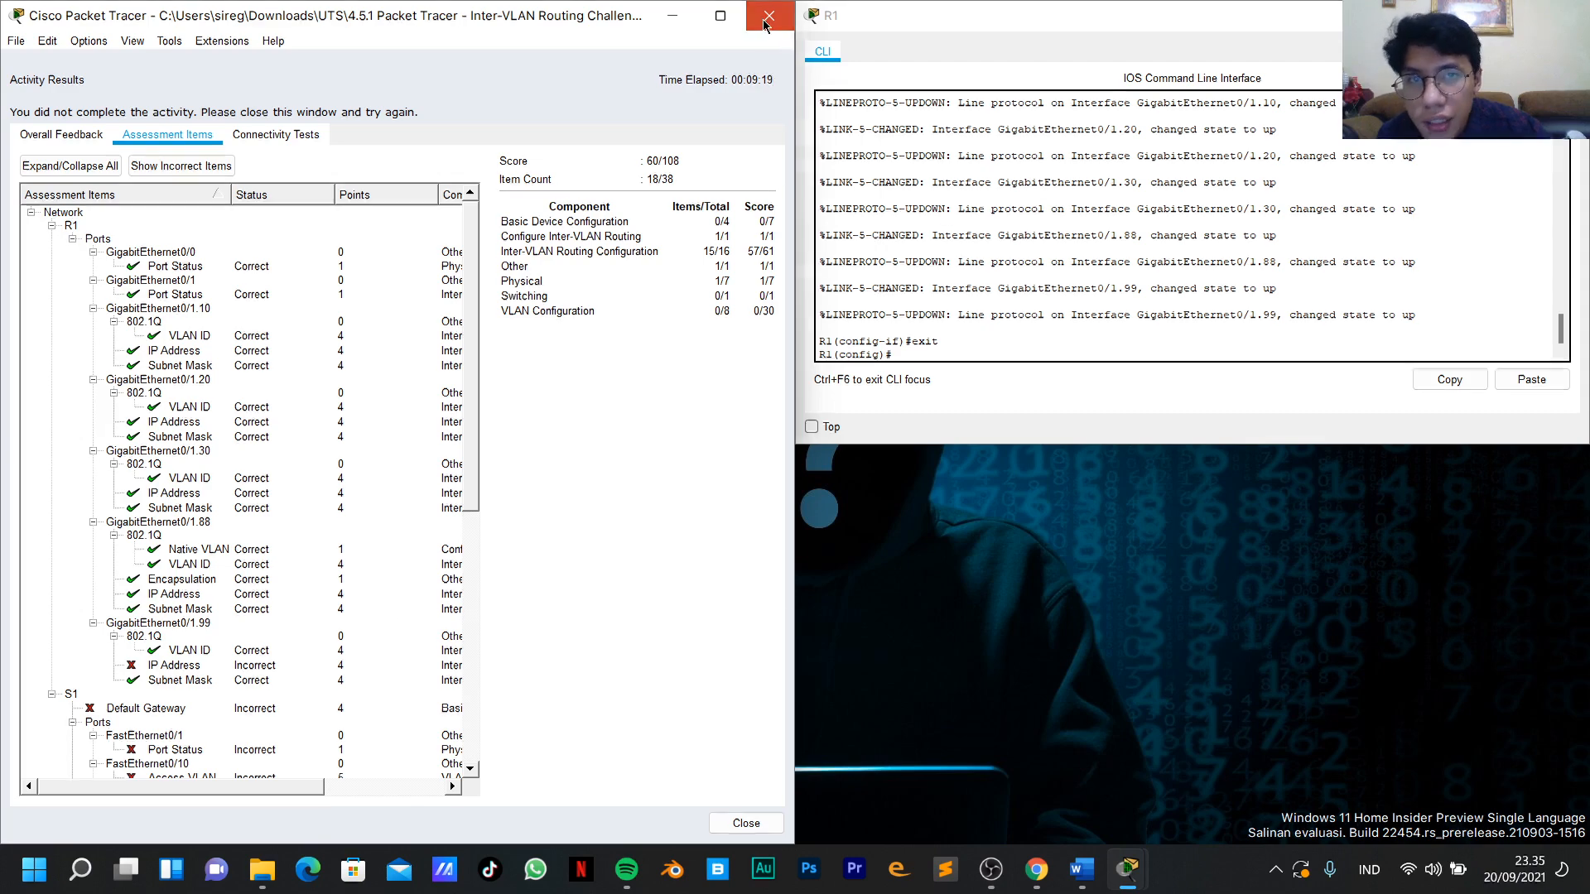
{"action": "mouse_move", "coordinate": [938, 287]}
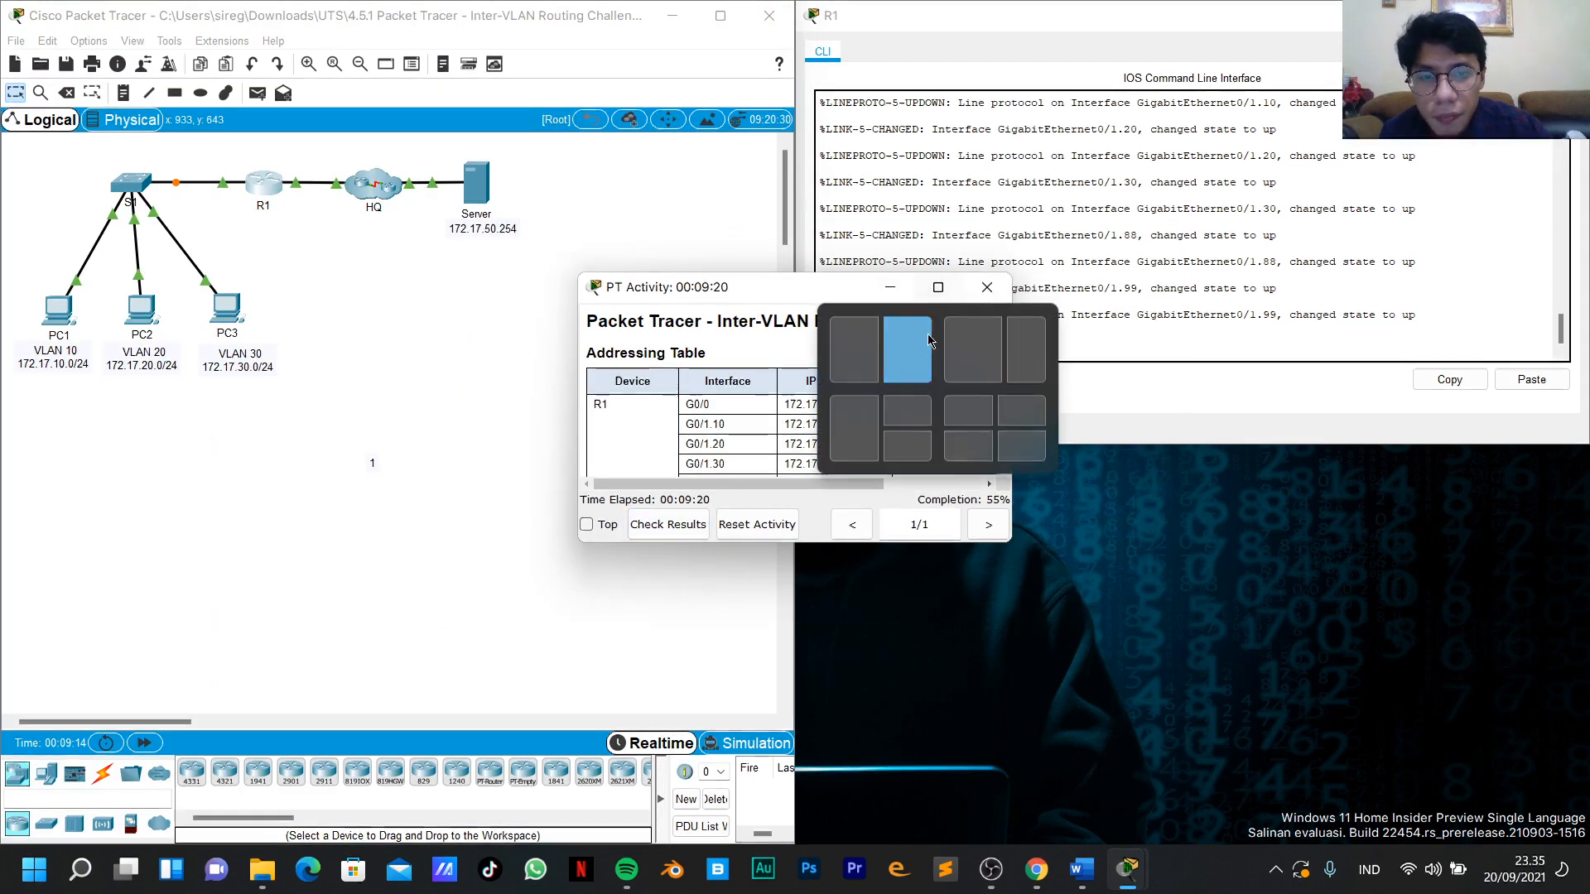
{"action": "left_click", "coordinate": [907, 446]}
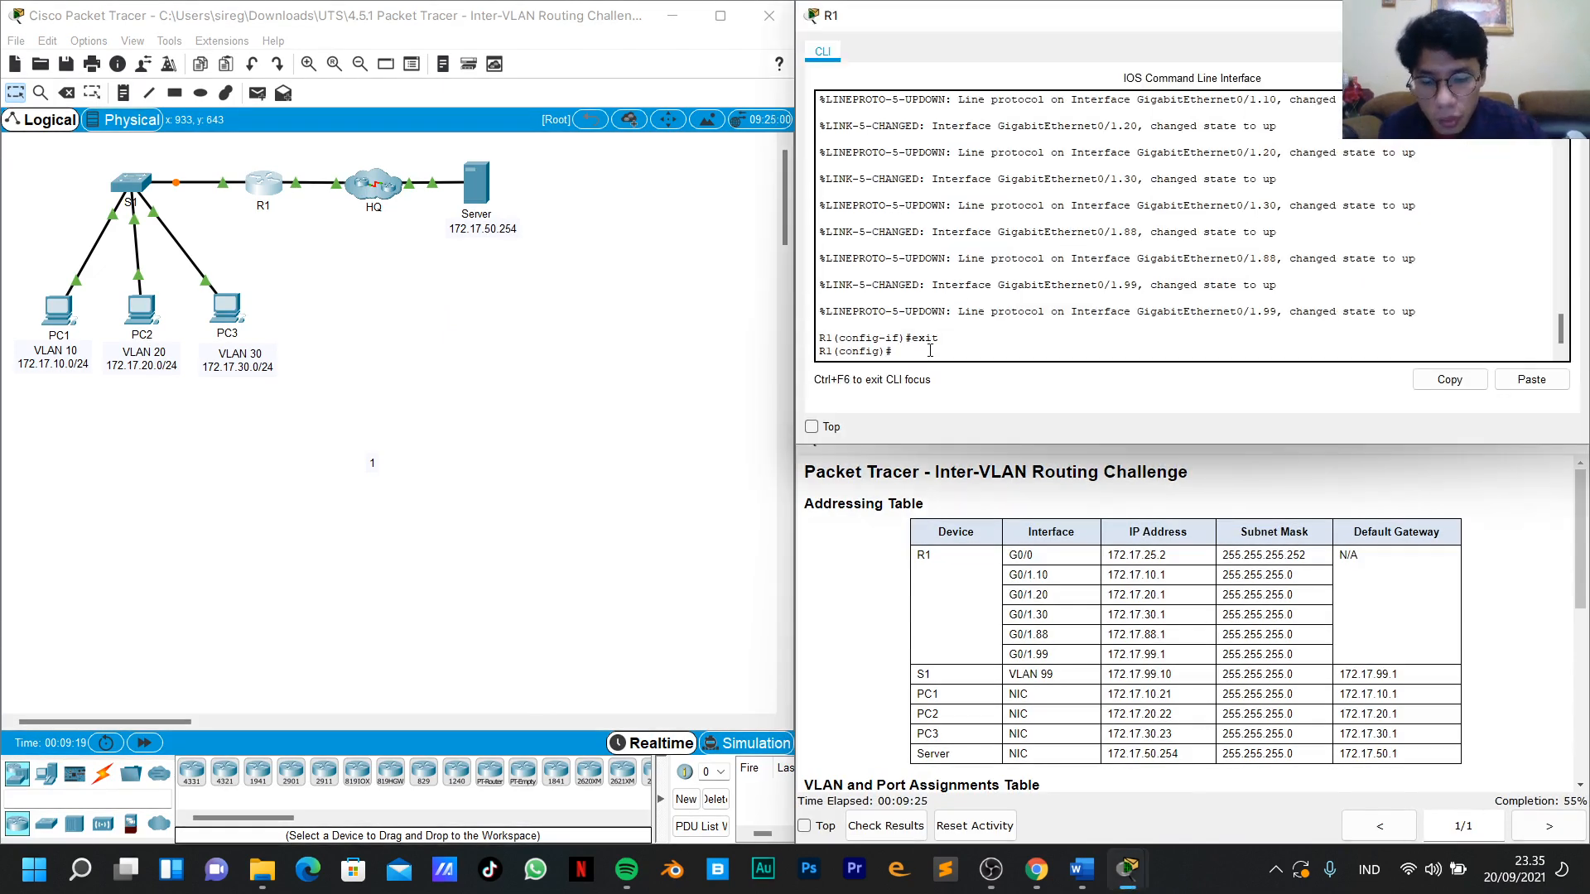
Open R1's subinterface g0/1.99 for configuration with int g0/1.99.
{"action": "type", "text": "int g"}
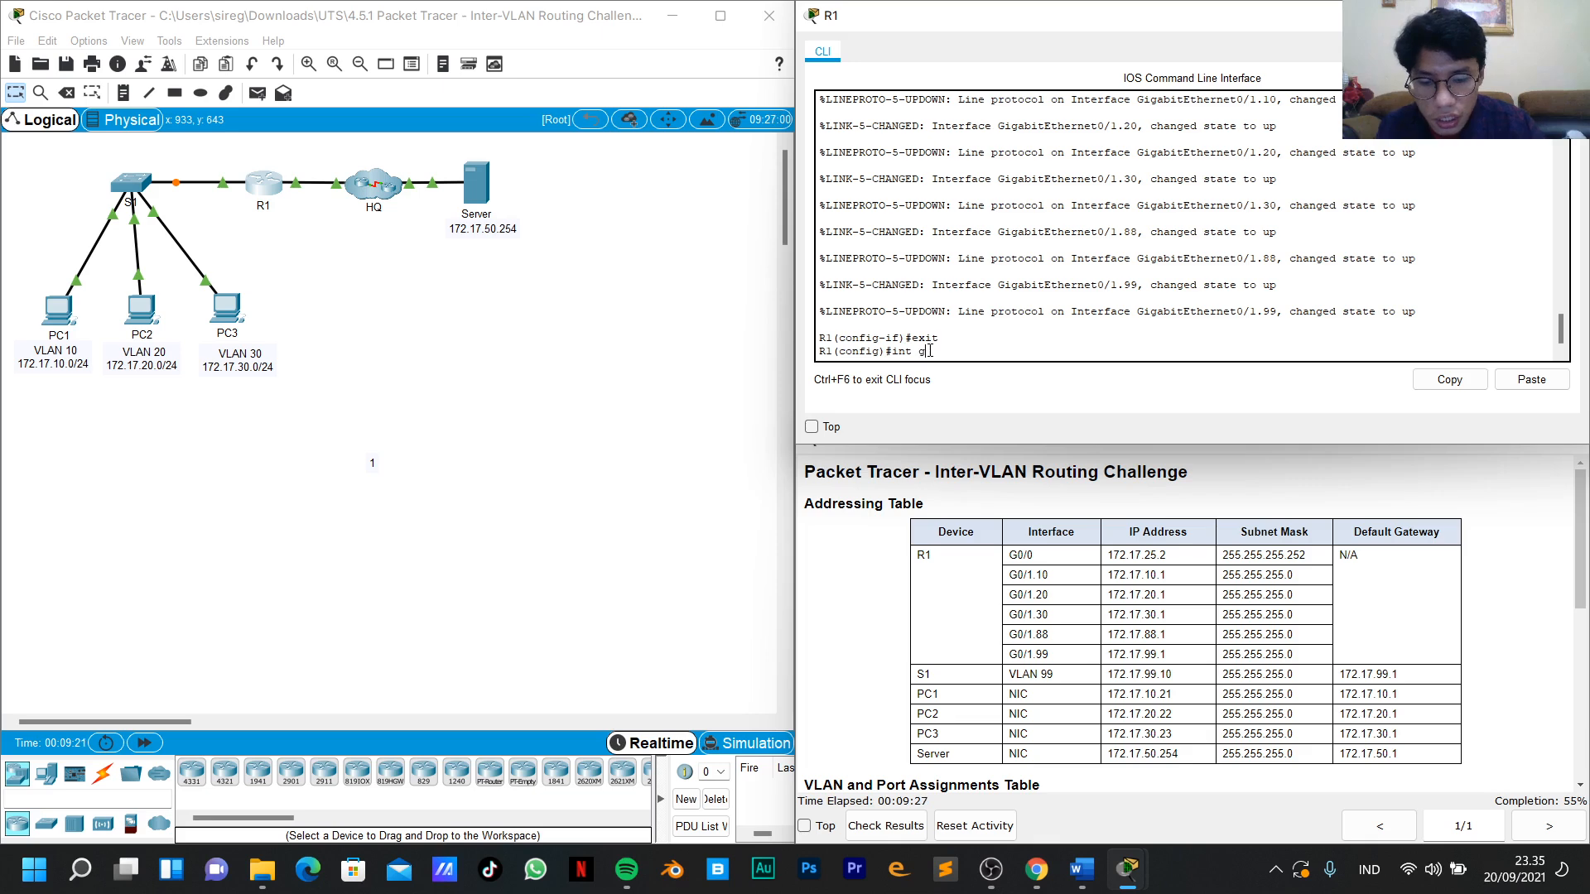
{"action": "type", "text": "0/1.9"}
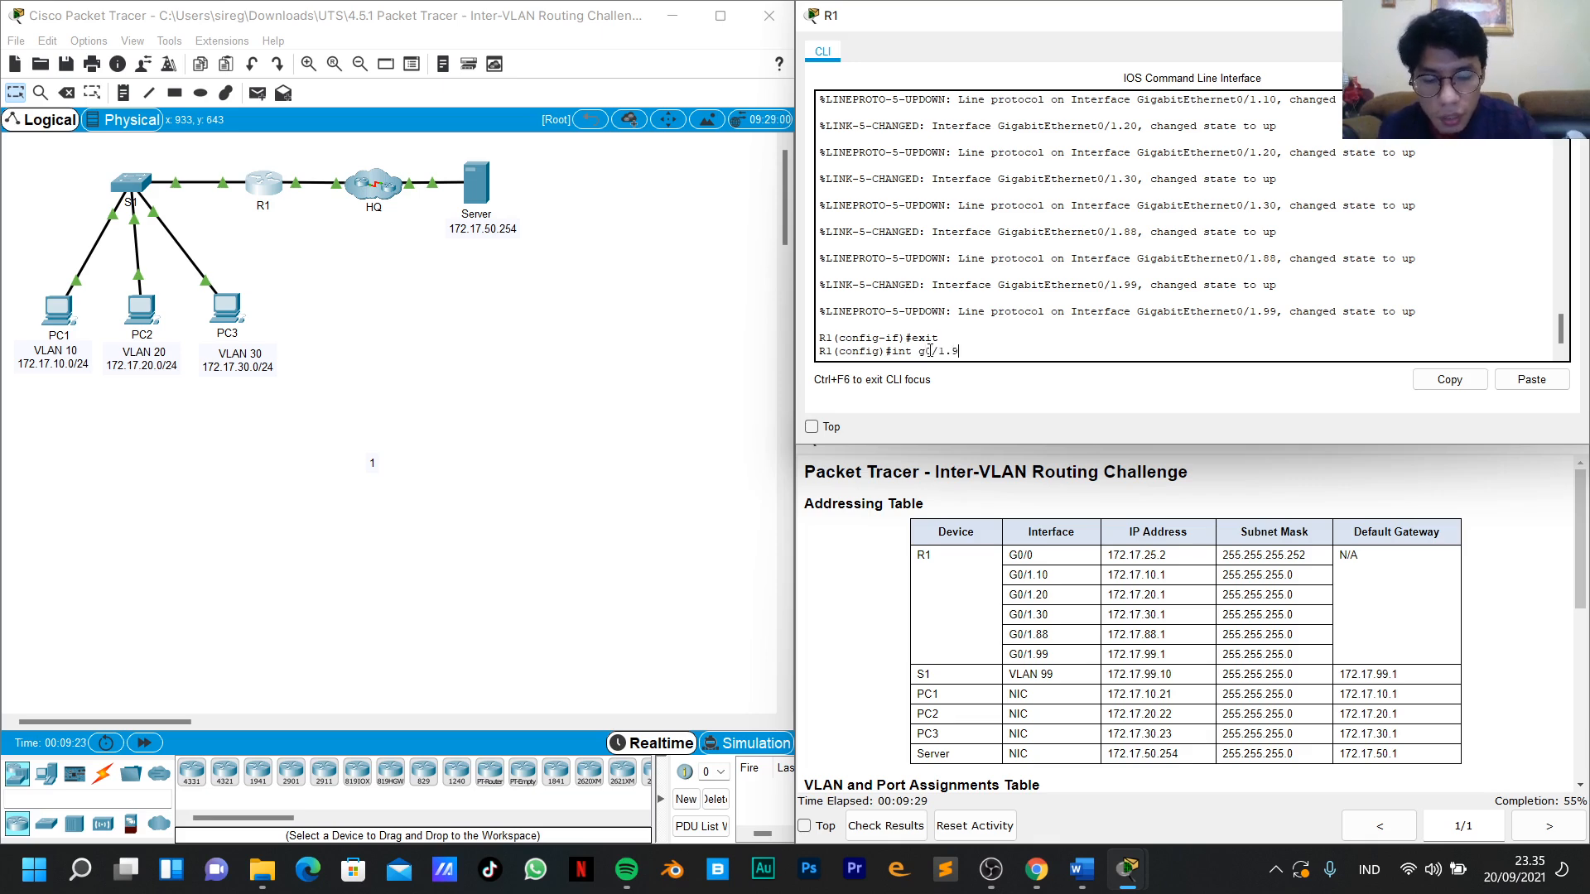
{"action": "type", "text": "9"}
{"action": "key", "text": "Return"}
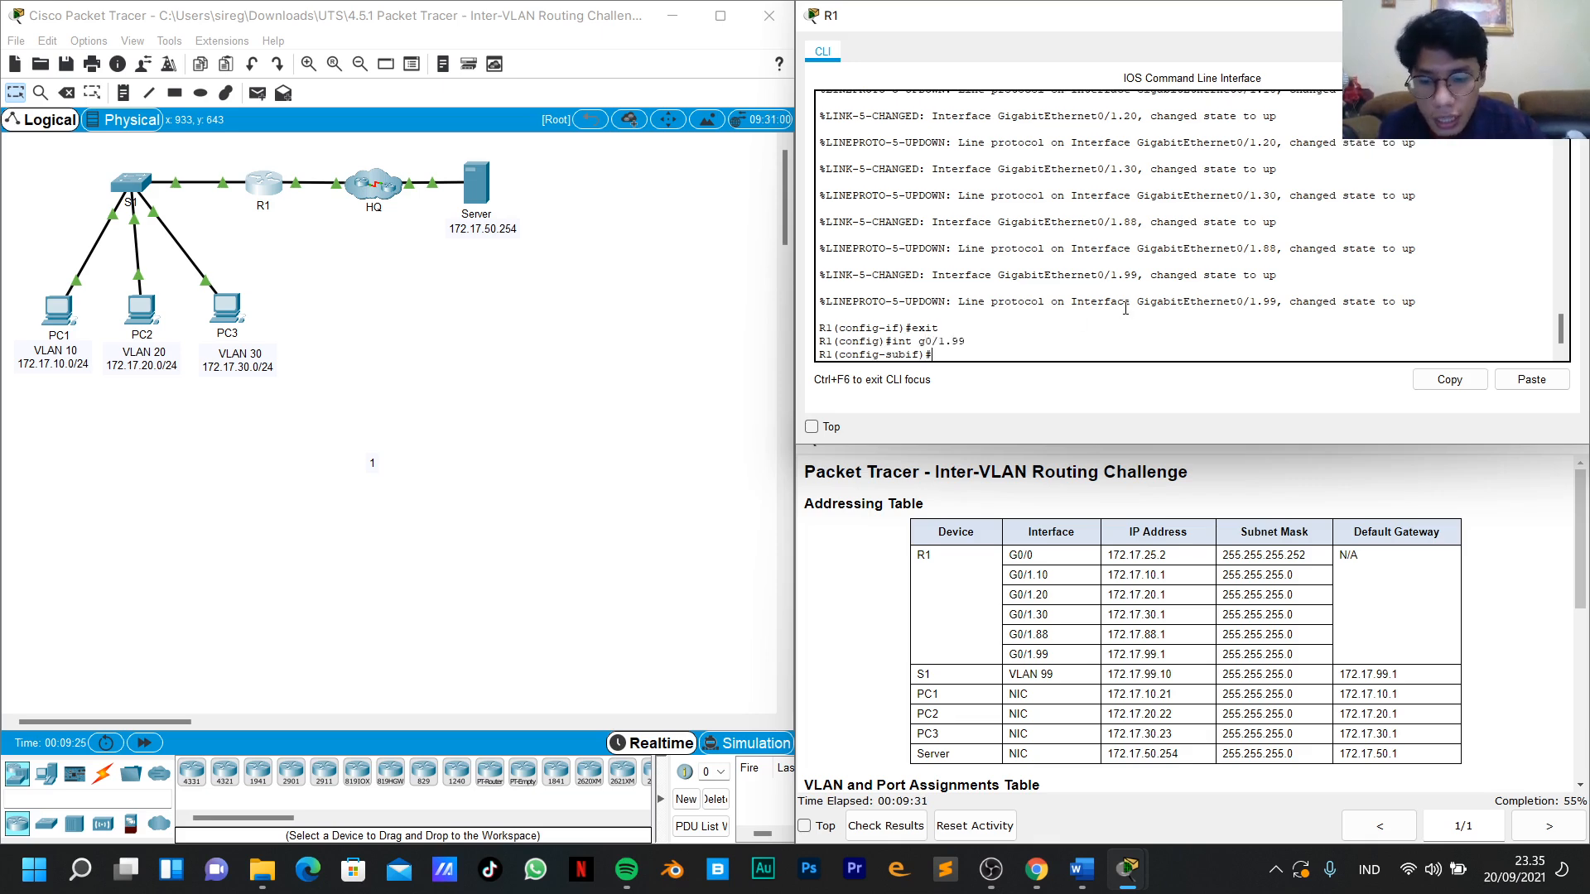
Set 802.1Q encapsulation for VLAN 99 on R1's g0/1.99 with encap dot1q 99.
{"action": "type", "text": "encap"}
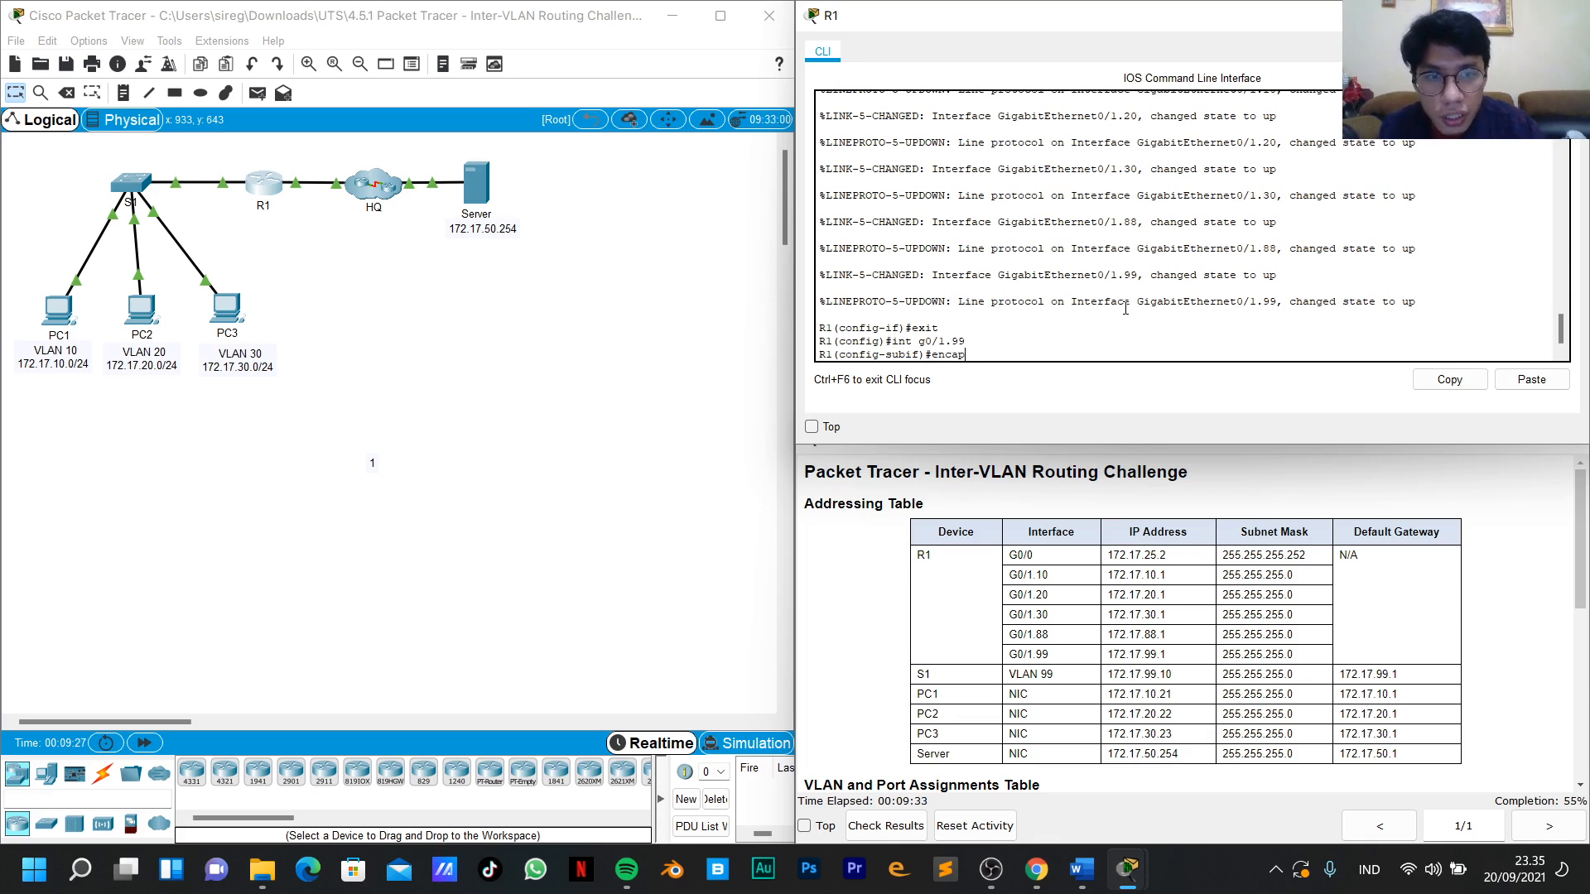
{"action": "type", "text": " dot1"}
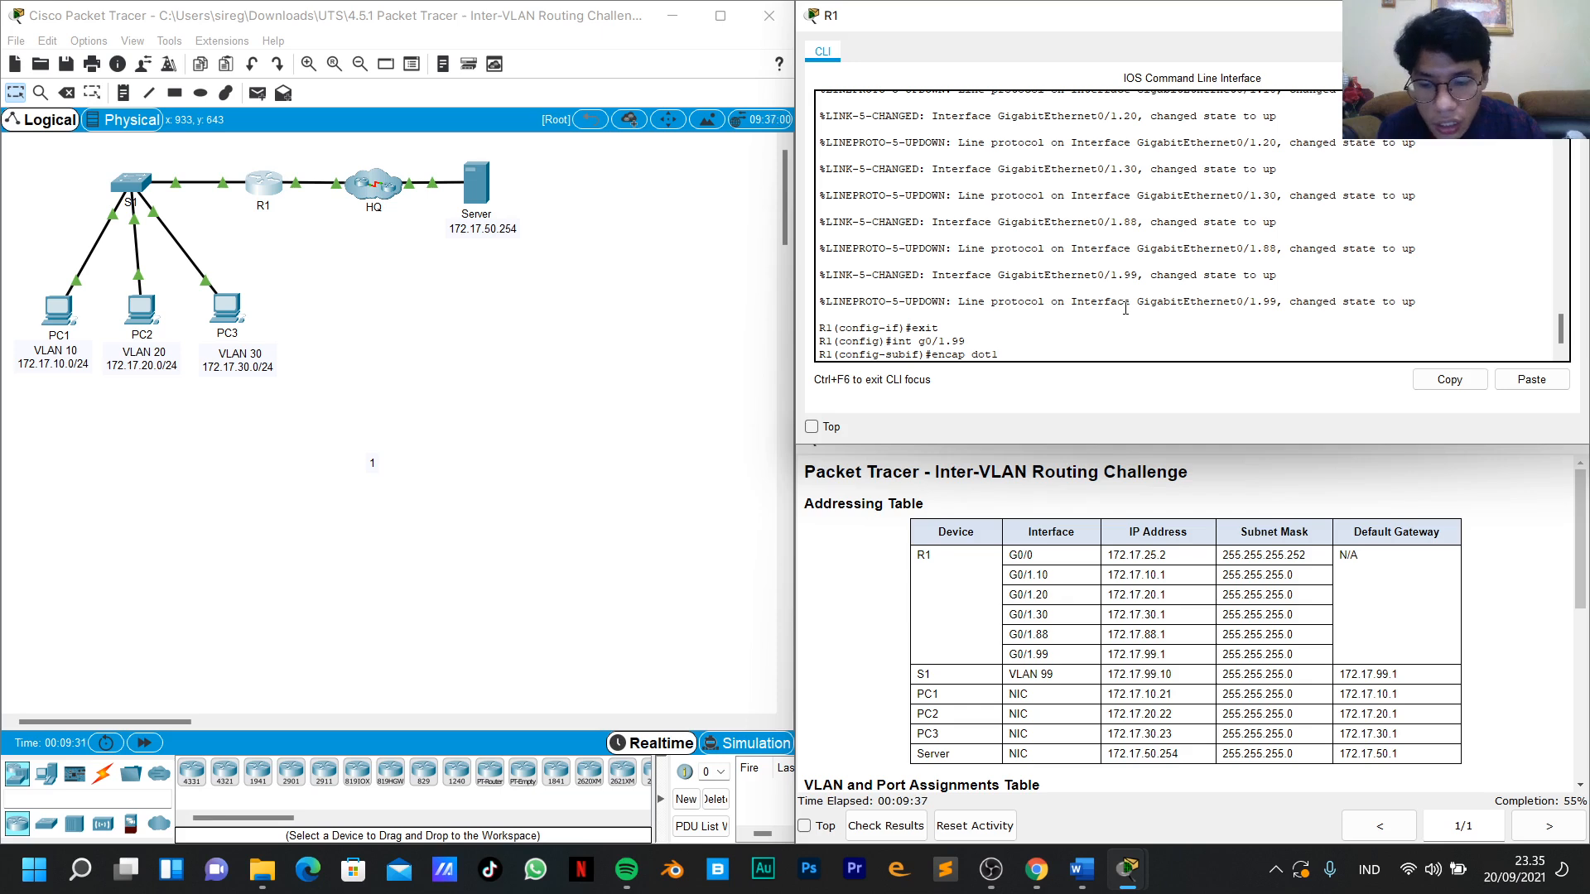
{"action": "type", "text": "q"}
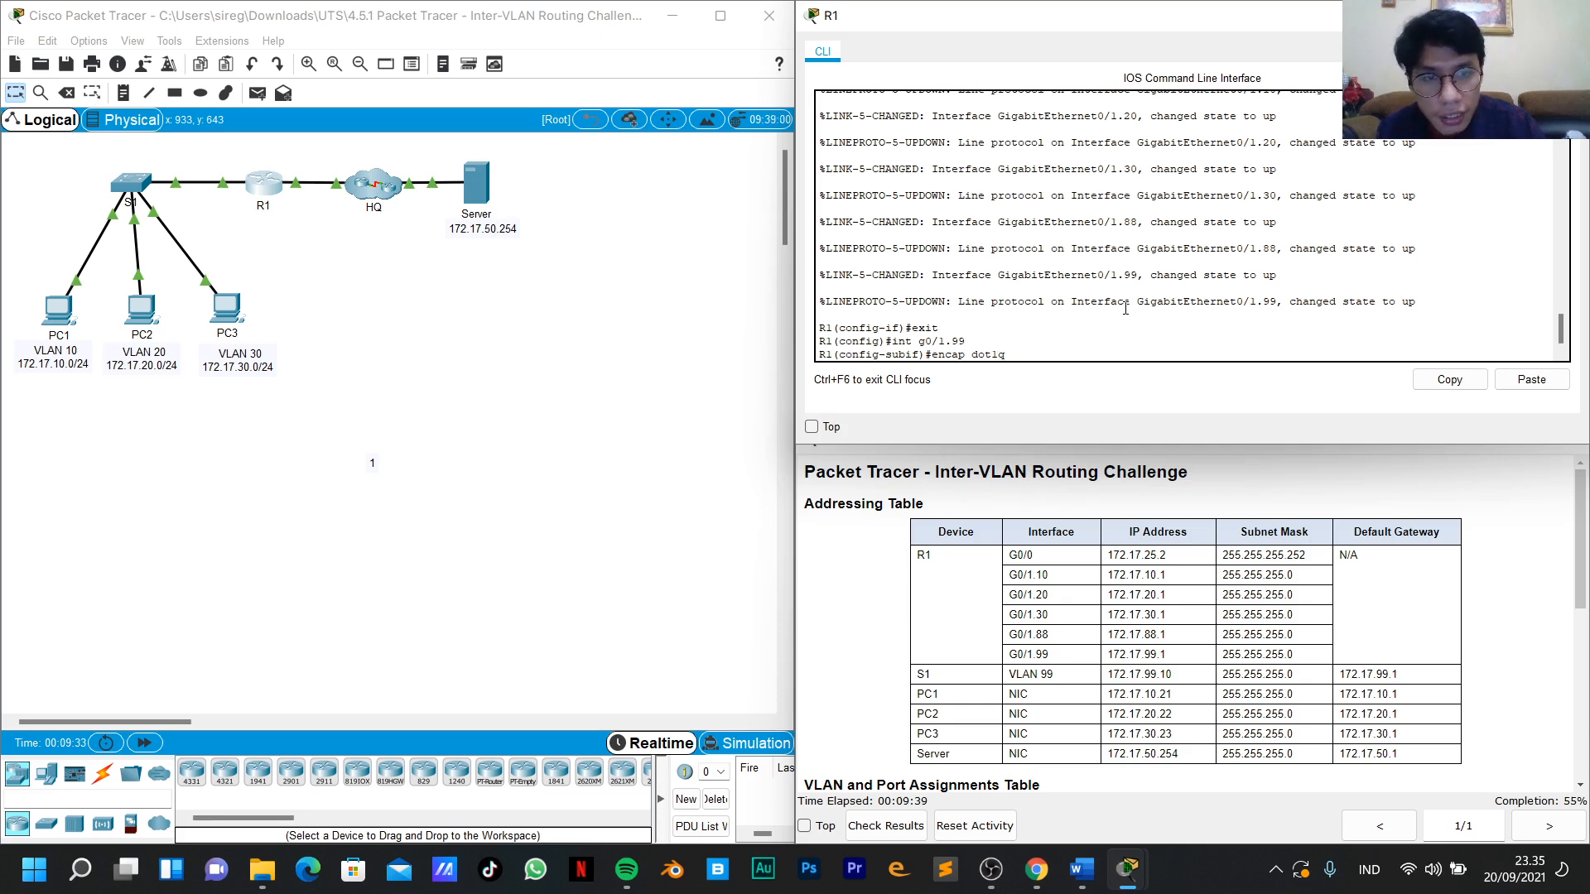
{"action": "type", "text": " 99"}
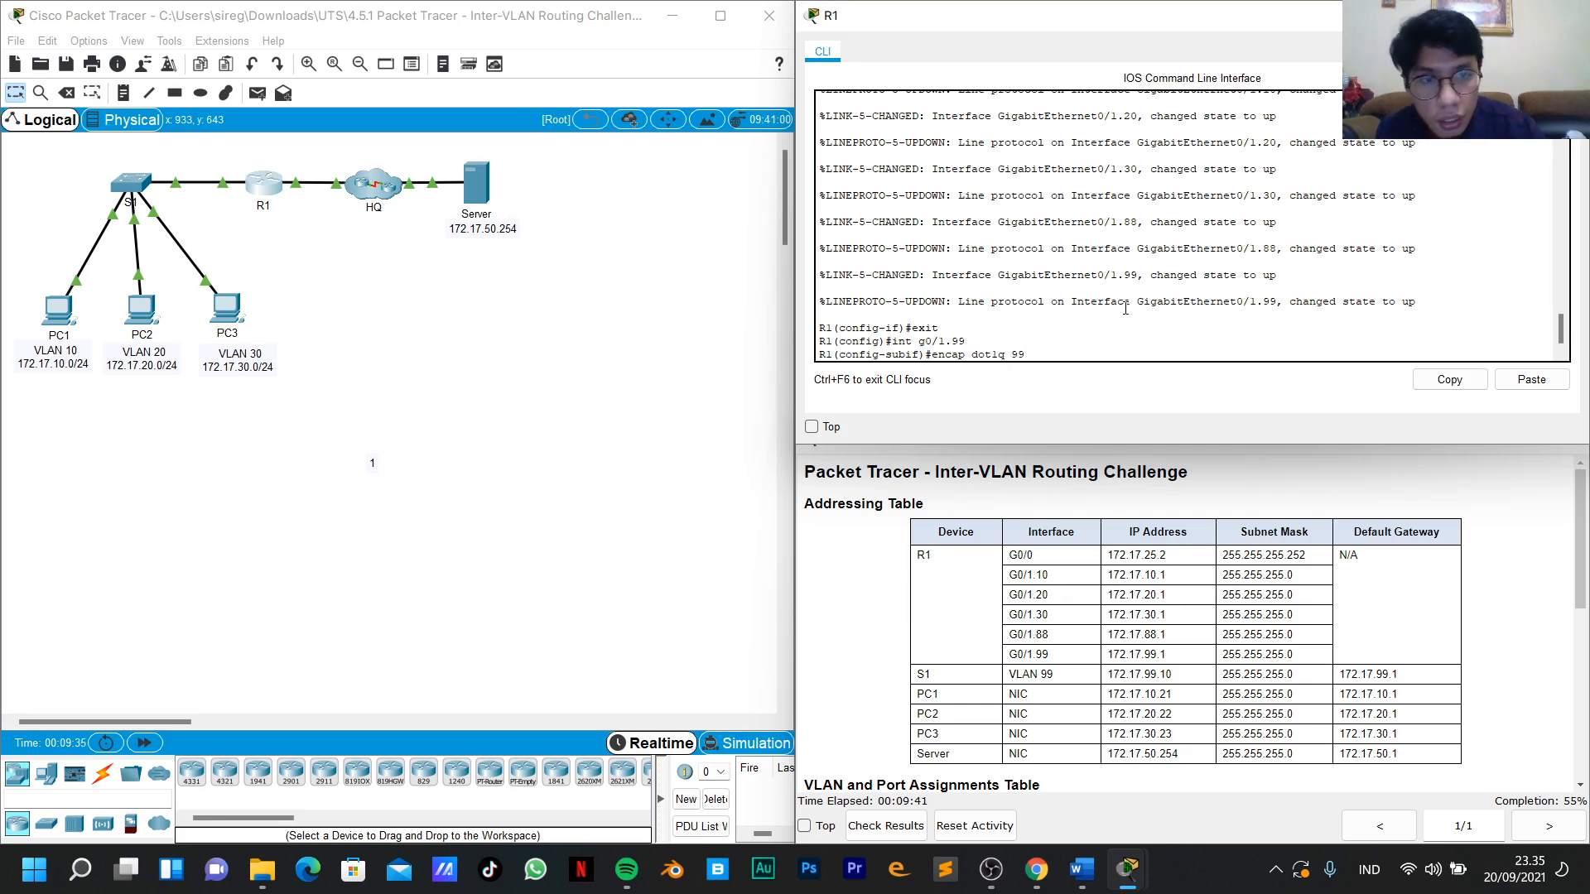
{"action": "key", "text": "Return"}
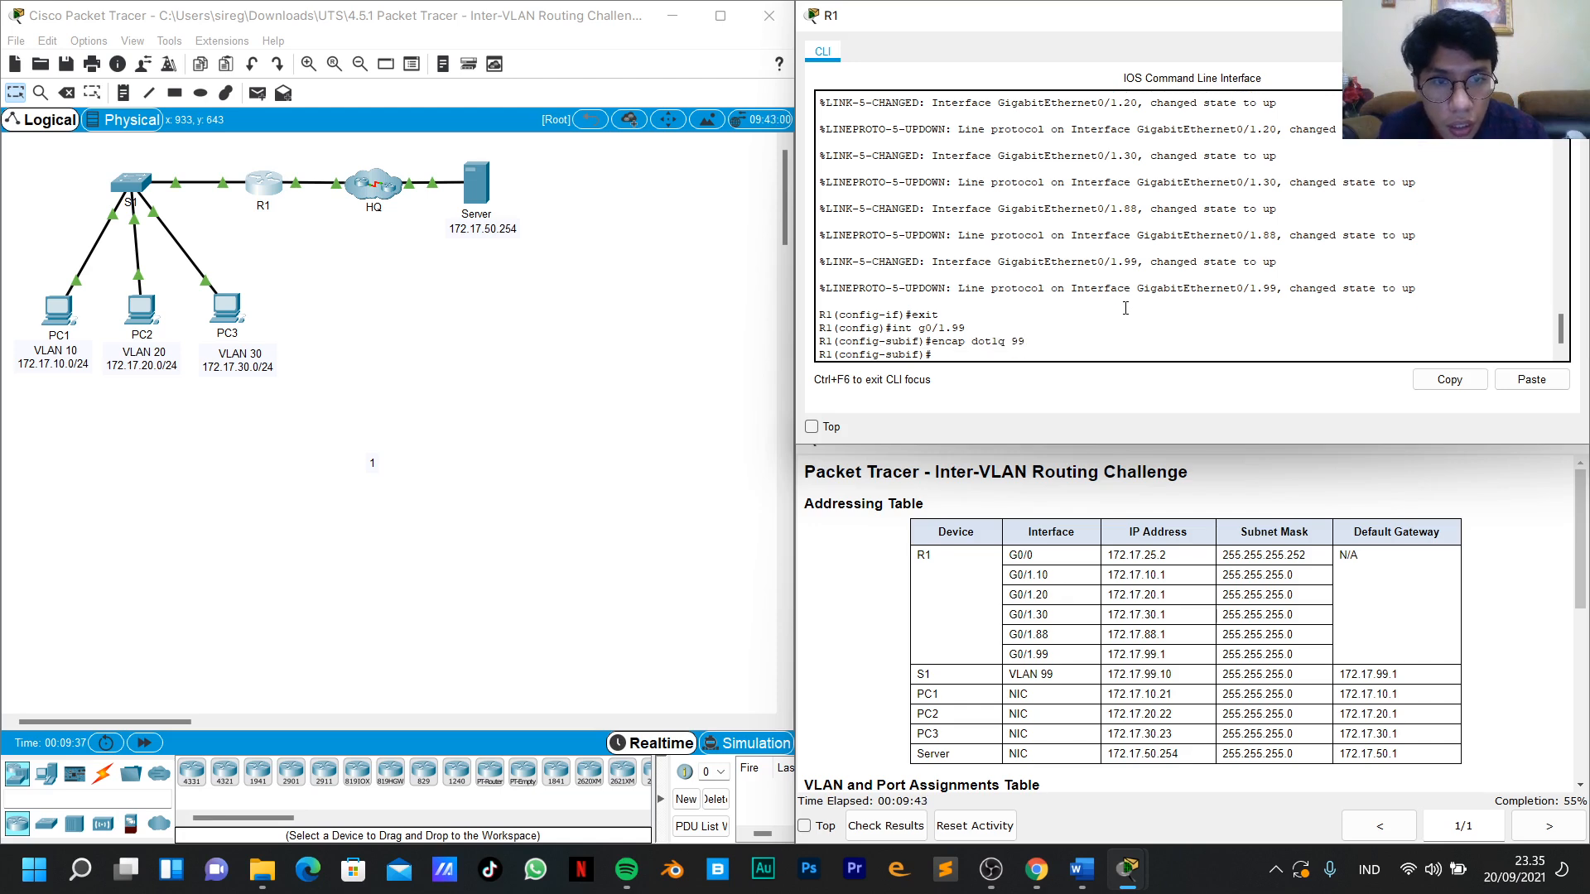
{"action": "key", "text": "Up"}
{"action": "key", "text": "Up"}
{"action": "key", "text": "Up"}
{"action": "key", "text": "Up"}
{"action": "key", "text": "Up"}
{"action": "key", "text": "Up"}
{"action": "key", "text": "Up"}
{"action": "key", "text": "Up"}
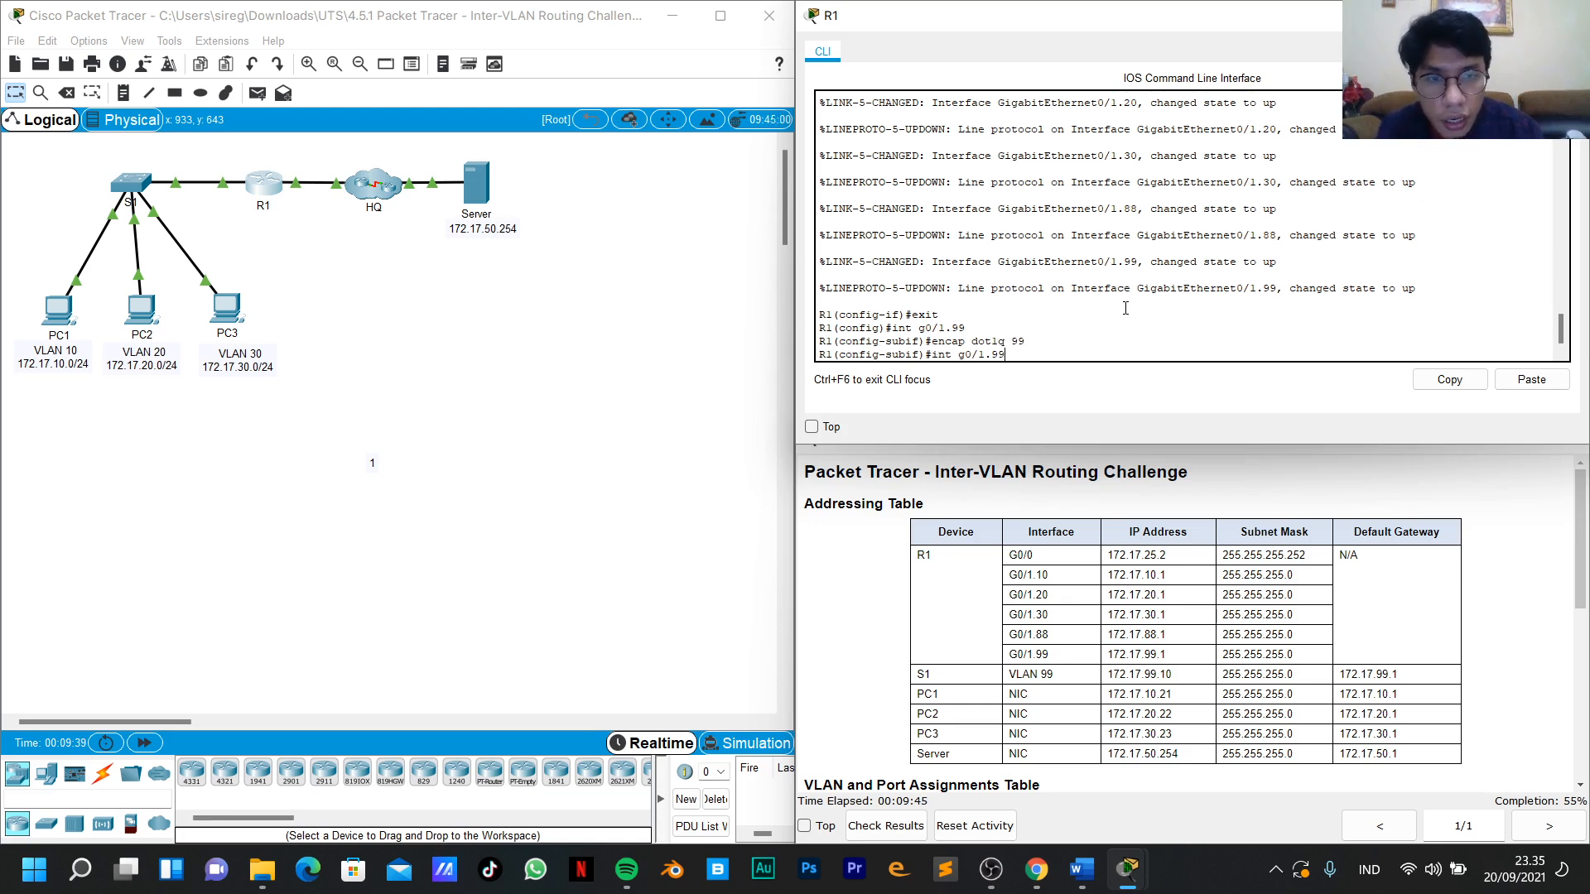
{"action": "key", "text": "Down"}
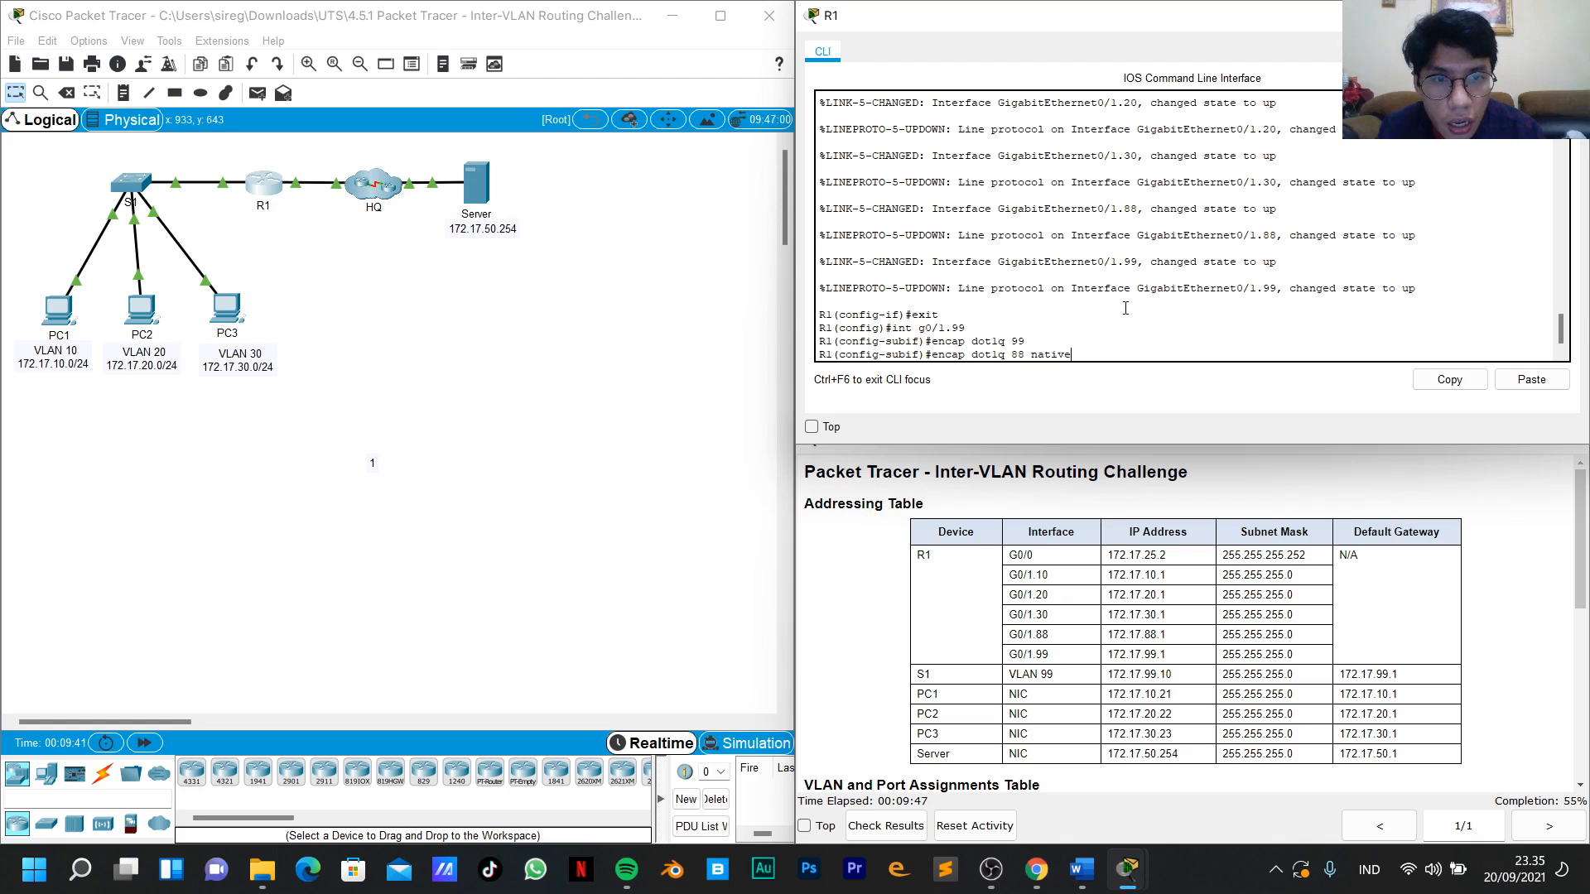
{"action": "key", "text": "Up"}
{"action": "key", "text": "Up"}
{"action": "key", "text": "BackSpace"}
{"action": "key", "text": "BackSpace"}
{"action": "key", "text": "BackSpace"}
{"action": "key", "text": "BackSpace"}
{"action": "key", "text": "BackSpace"}
{"action": "key", "text": "BackSpace"}
{"action": "key", "text": "BackSpace"}
{"action": "key", "text": "BackSpace"}
{"action": "key", "text": "BackSpace"}
{"action": "key", "text": "BackSpace"}
{"action": "key", "text": "BackSpace"}
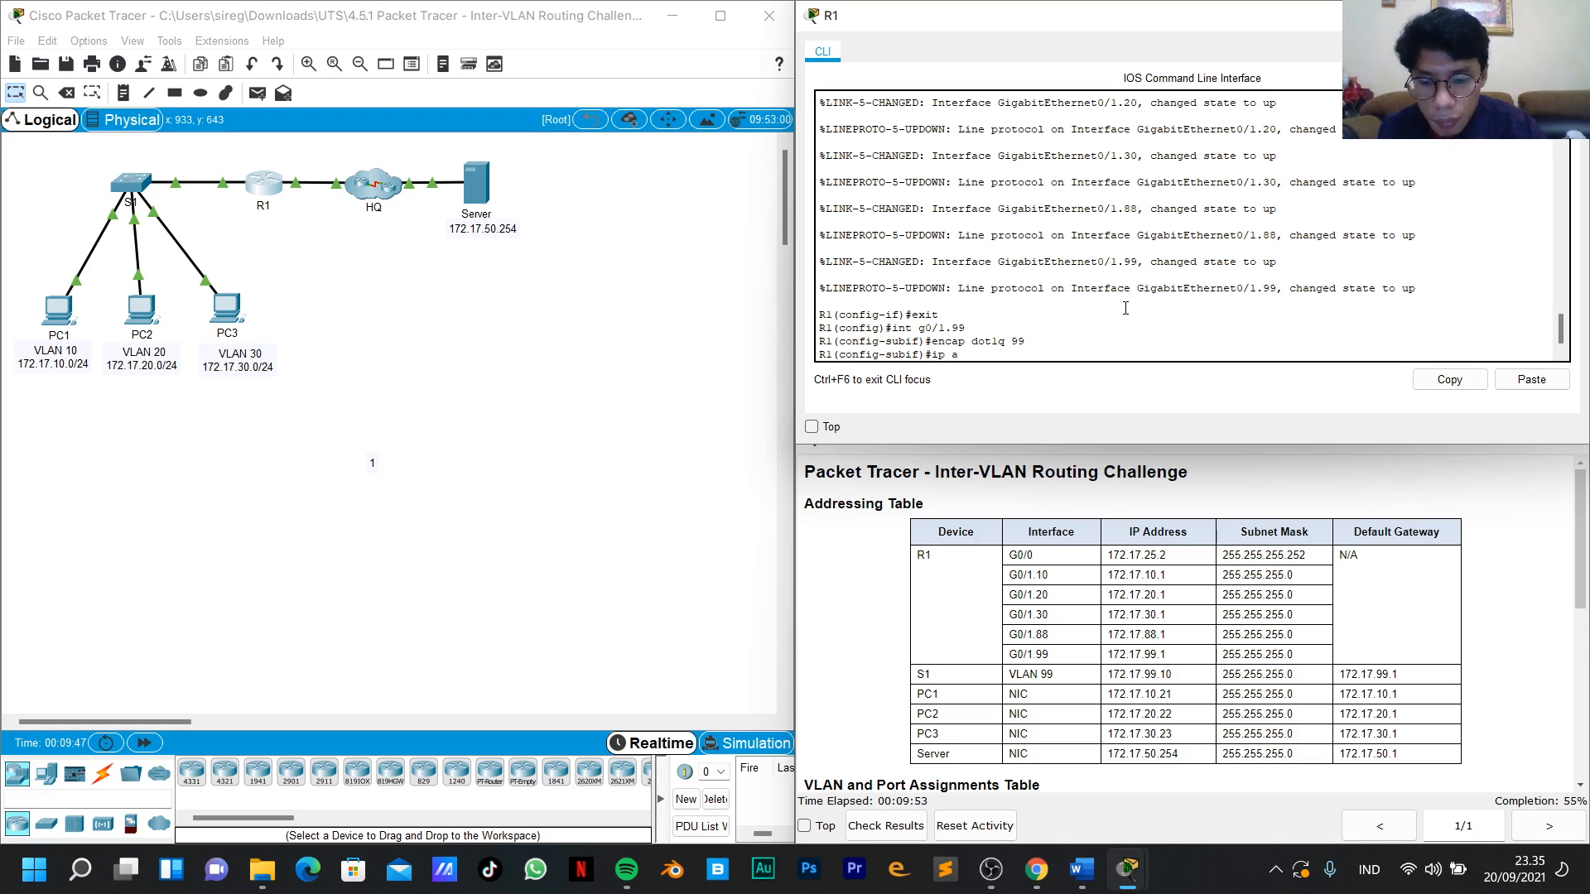
Assign g0/1.99 the IP address 172.17.99.1 with mask 255.255.255.0, copying the values from the Addressing Table.
{"action": "type", "text": "ddr"}
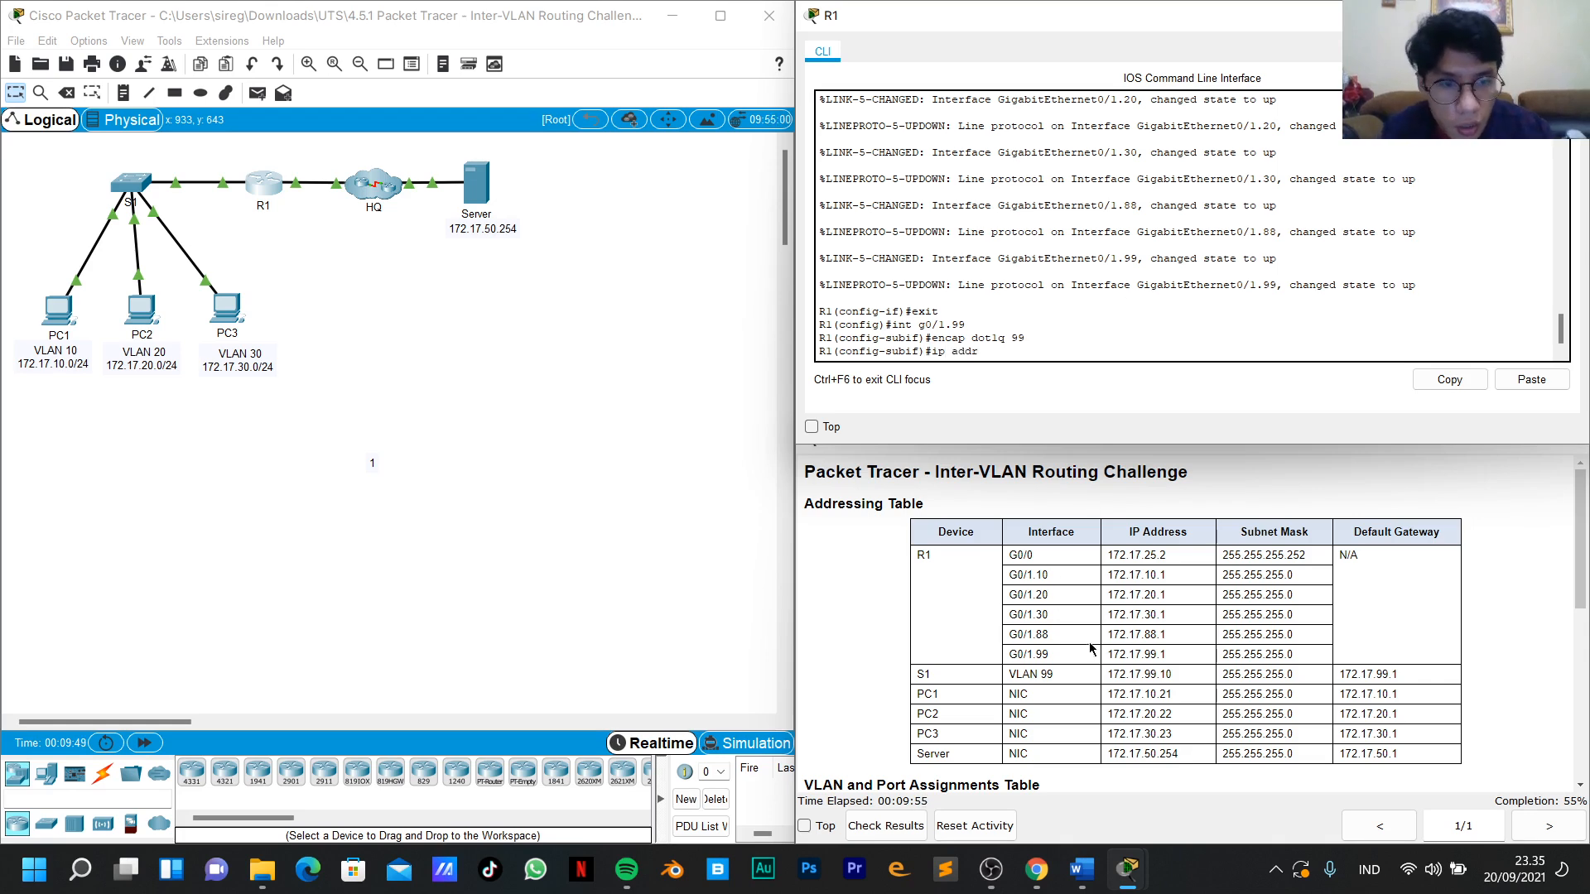
{"action": "left_click_drag", "start_coordinate": [1107, 654], "coordinate": [1165, 654]}
{"action": "key", "text": "ctrl+c"}
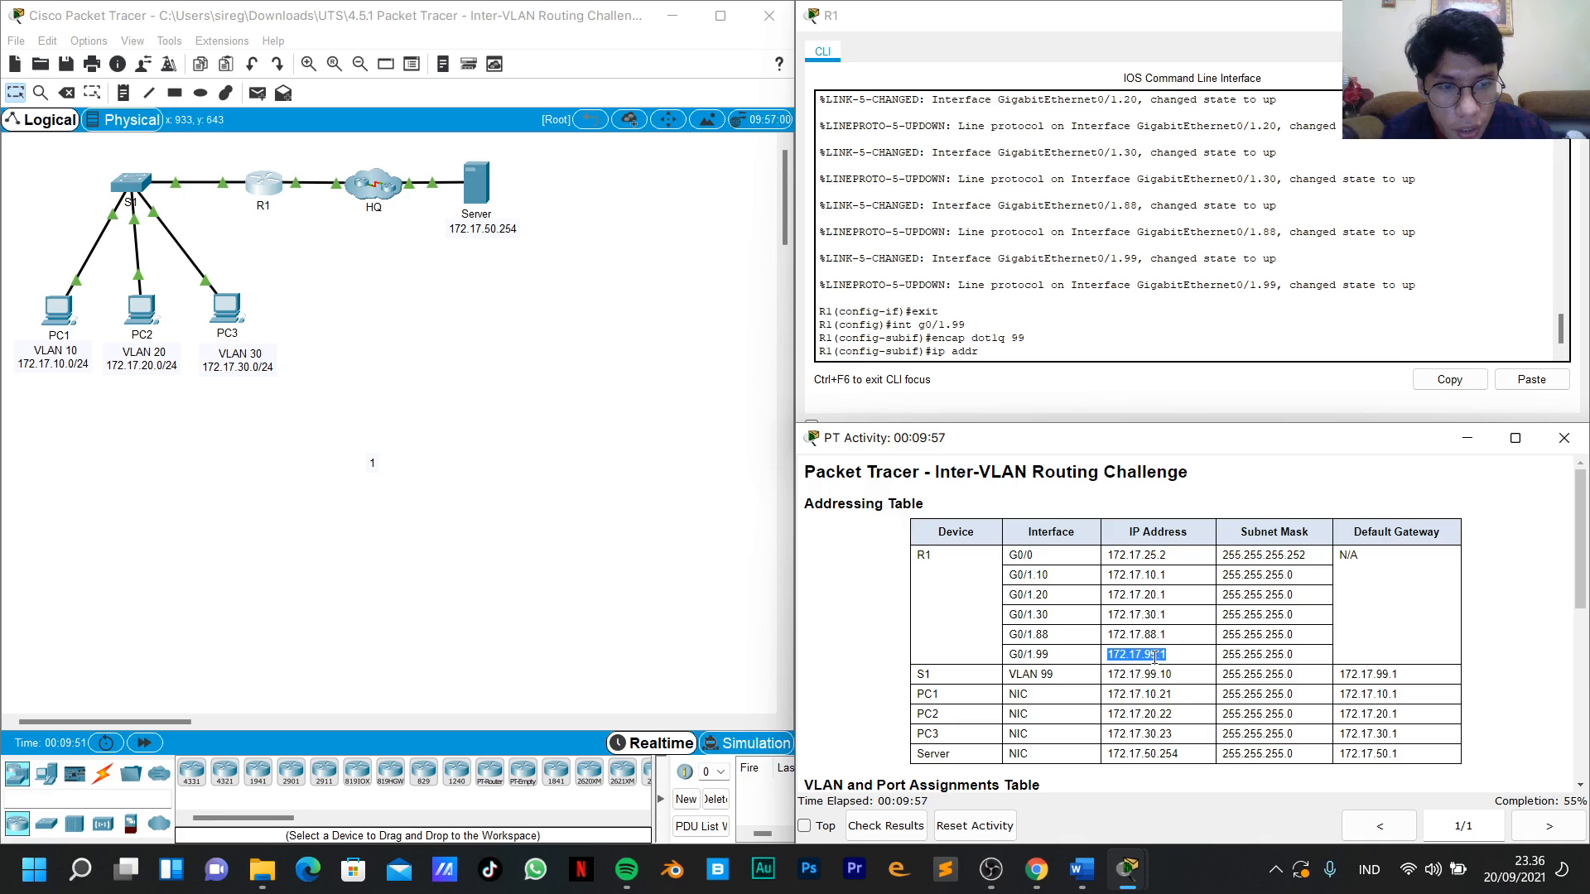
{"action": "left_click", "coordinate": [993, 352]}
{"action": "right_click", "coordinate": [1005, 356]}
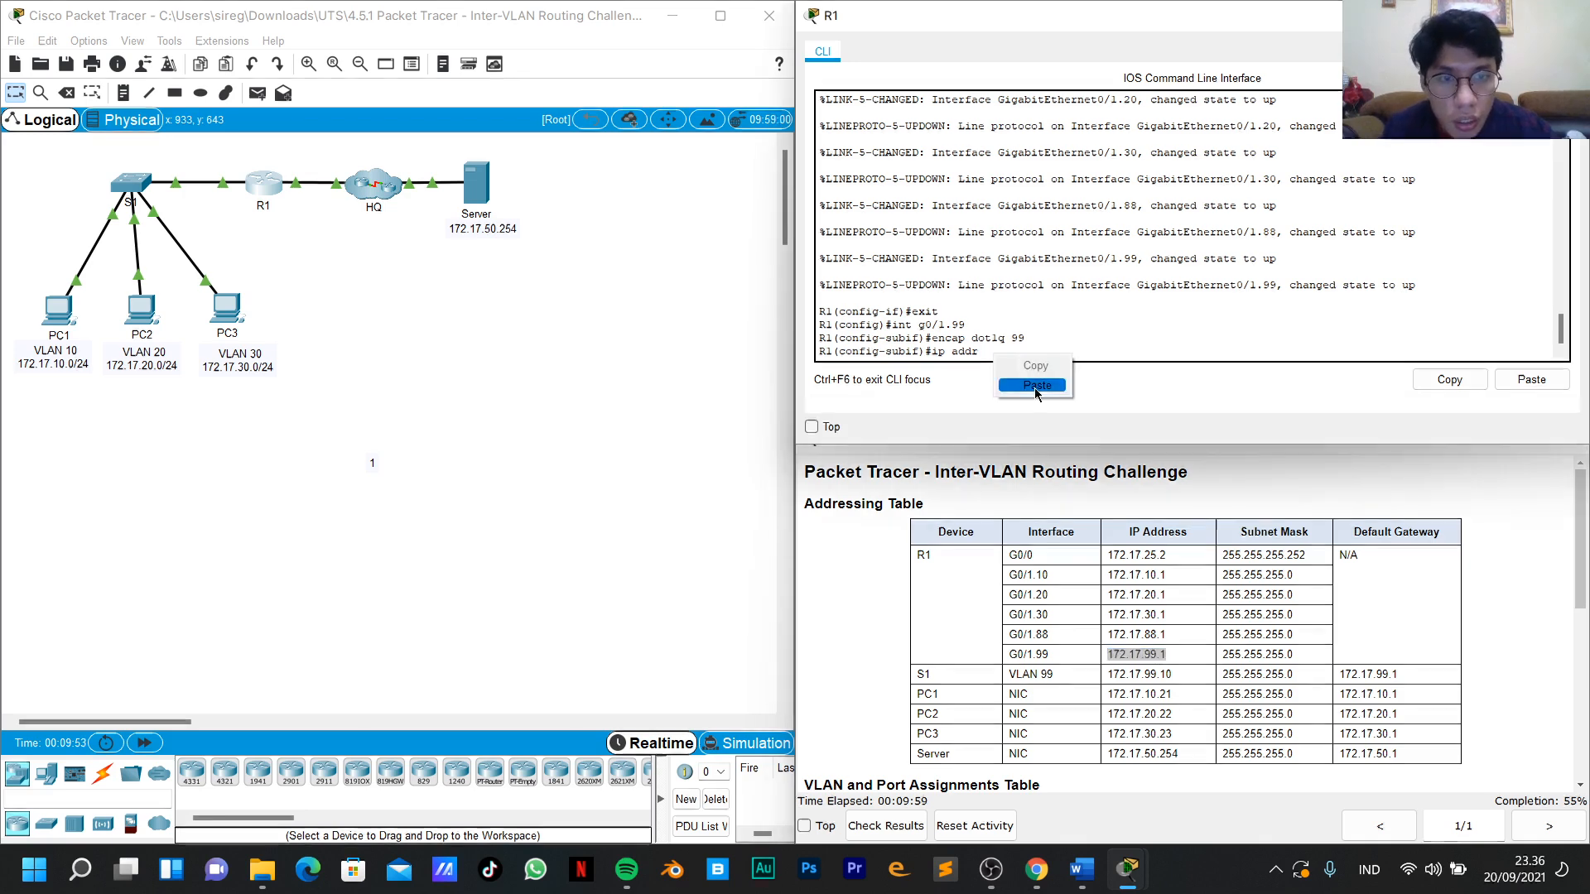
{"action": "left_click", "coordinate": [1035, 387]}
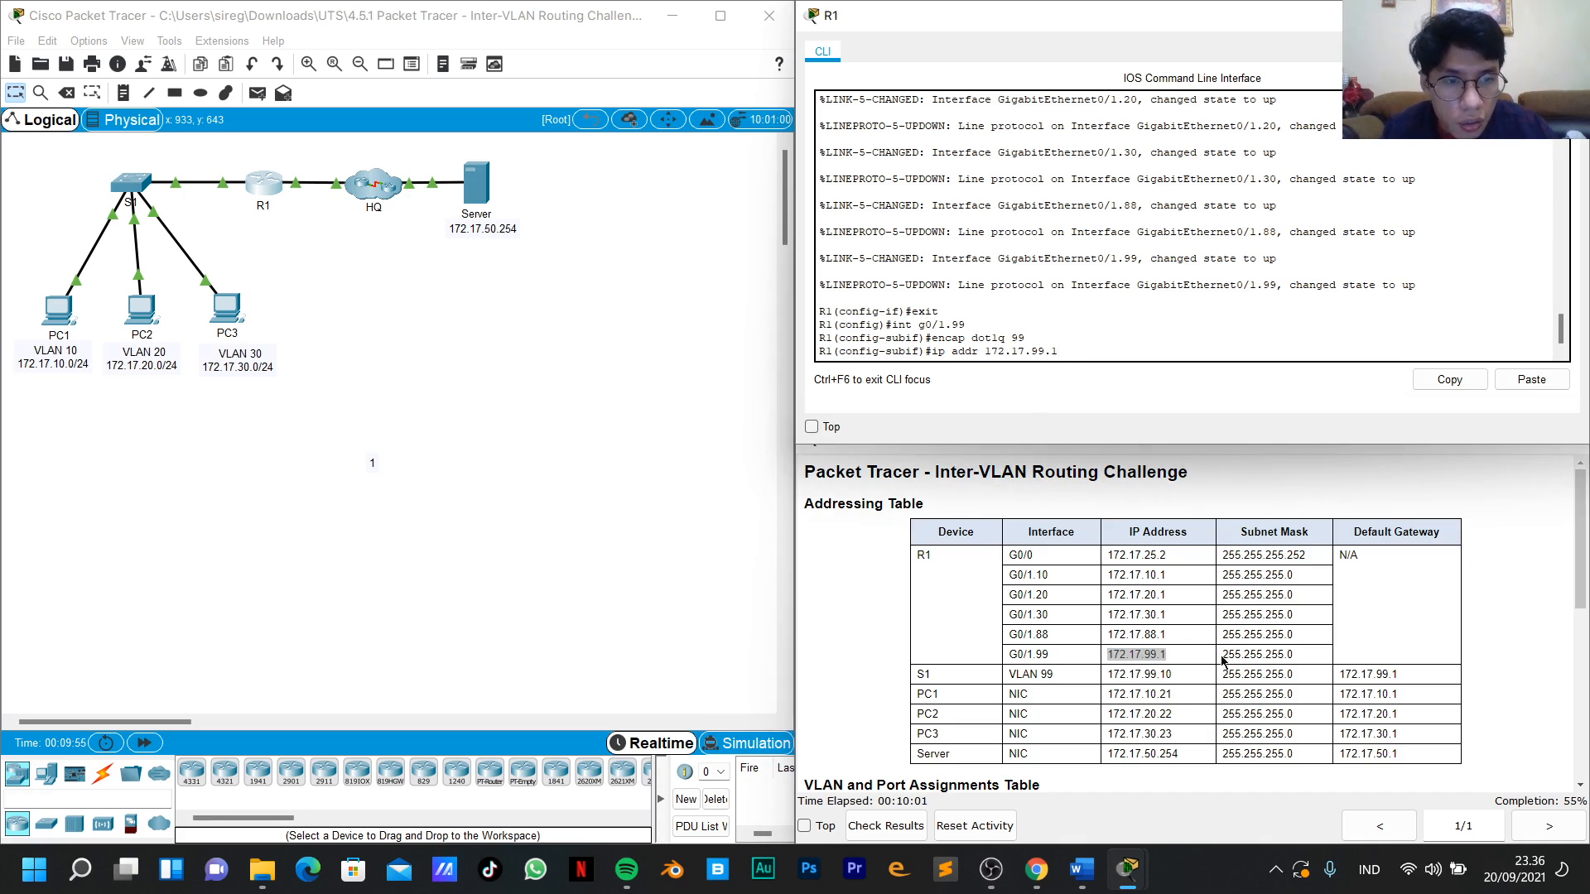
{"action": "left_click_drag", "start_coordinate": [1222, 654], "coordinate": [1308, 656]}
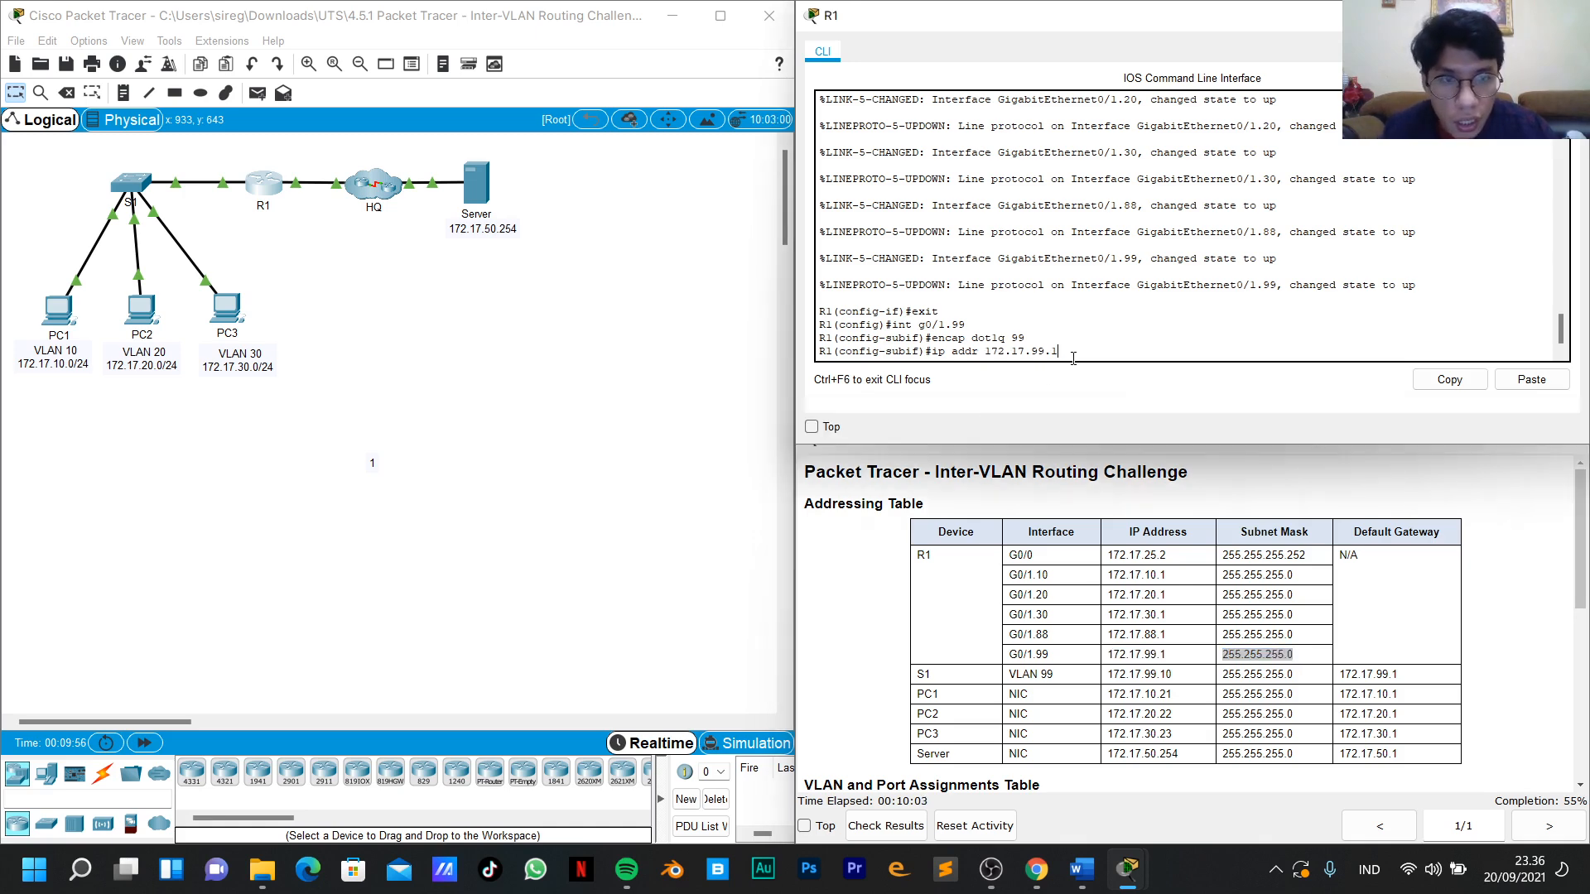
{"action": "left_click", "coordinate": [1110, 385]}
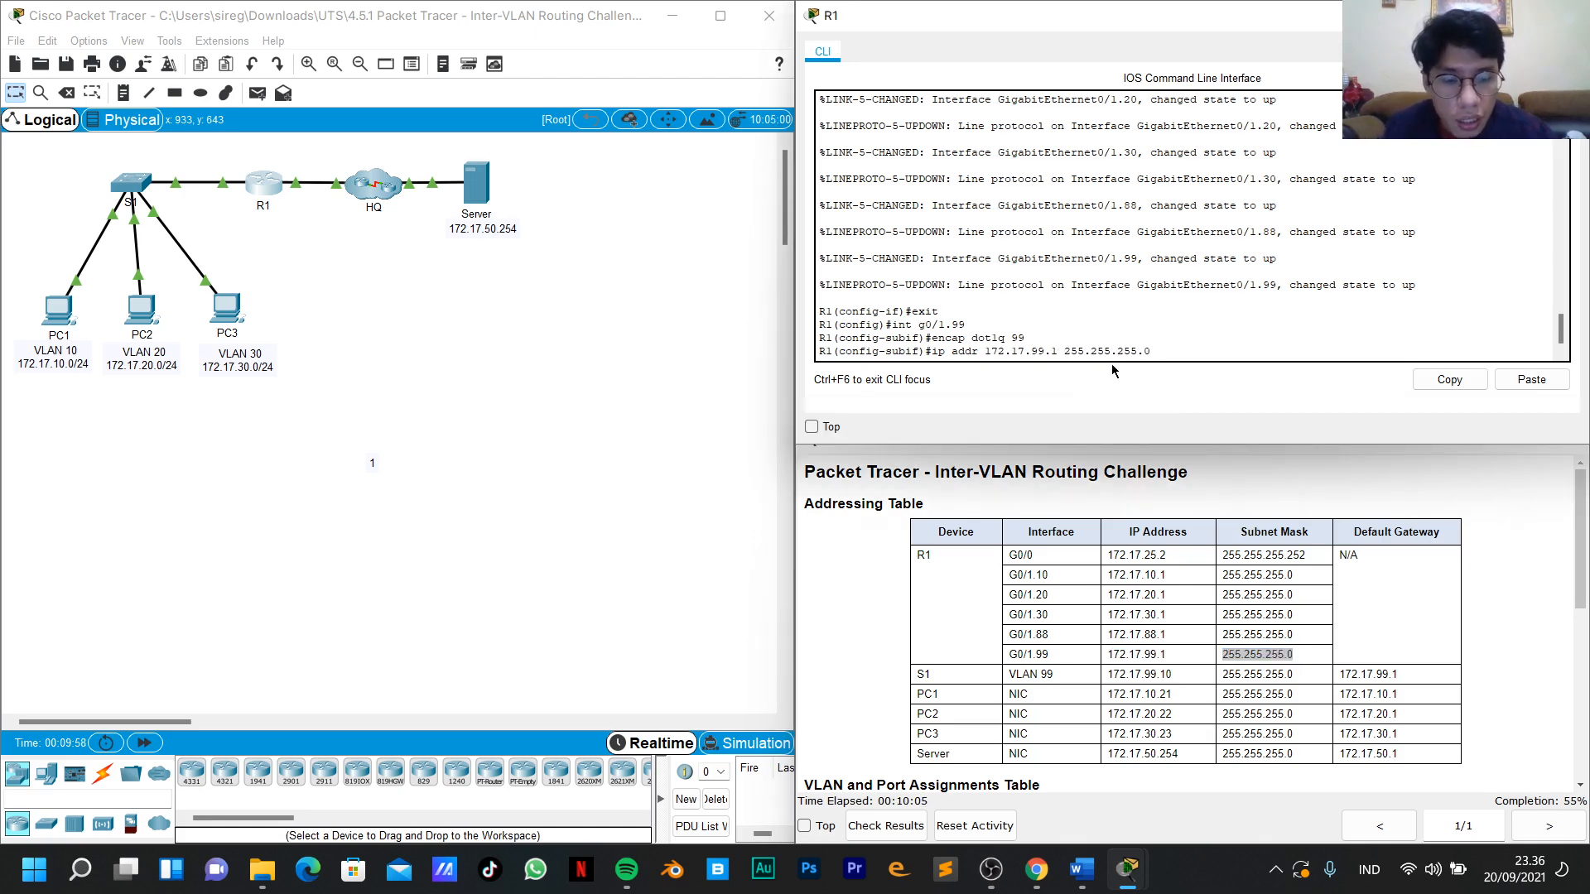
{"action": "key", "text": "Return"}
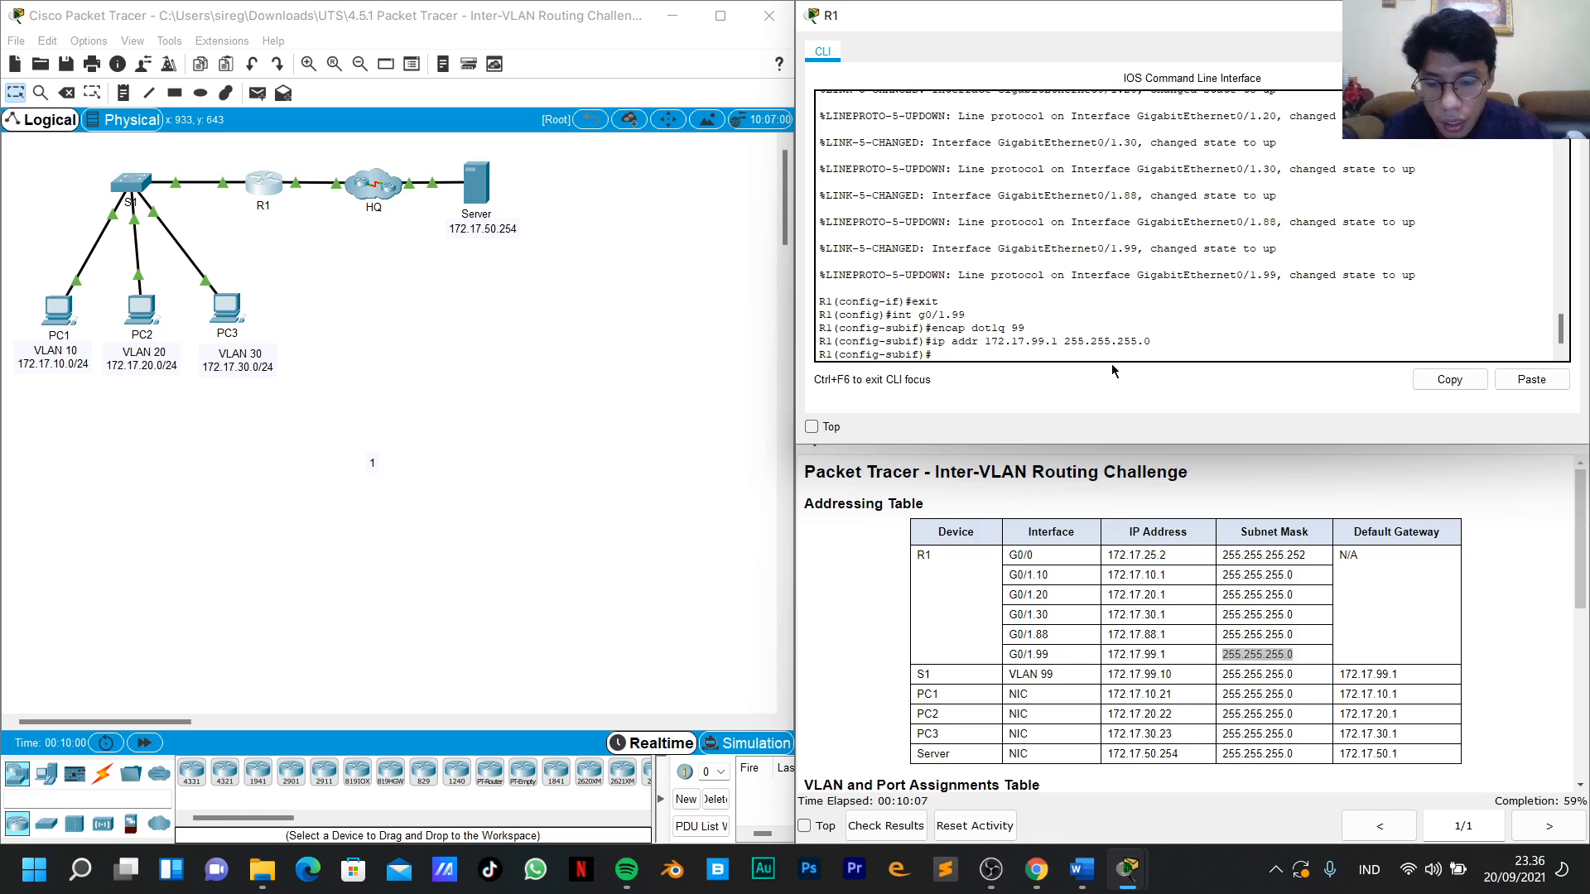
Enable subinterface g0/1.99 with no shut and exit to R1's global configuration mode.
{"action": "type", "text": "no shut"}
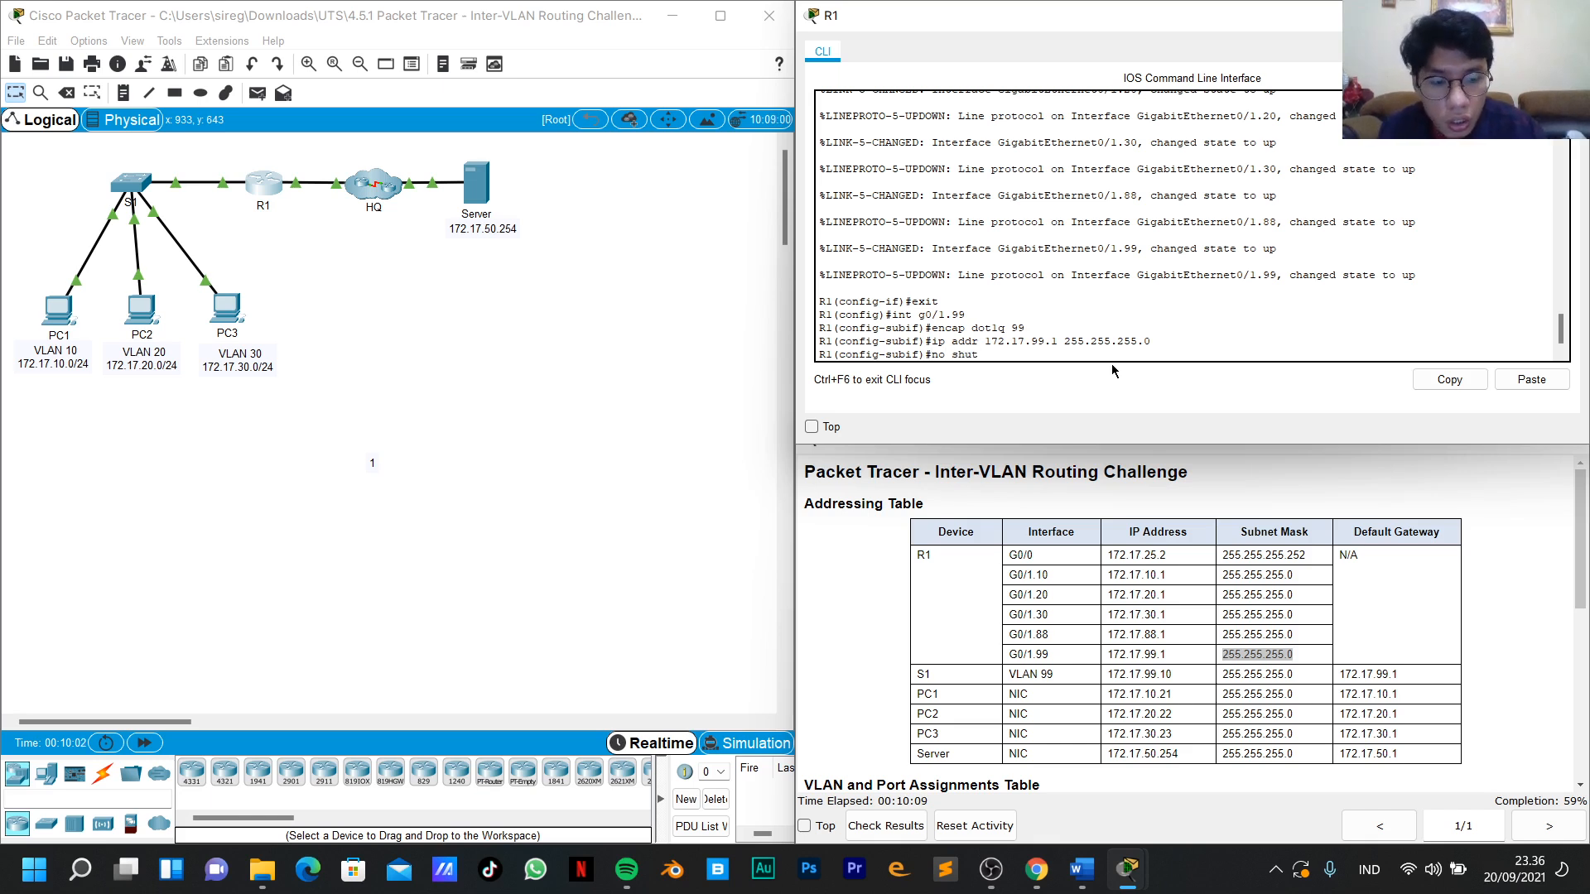
{"action": "key", "text": "Return"}
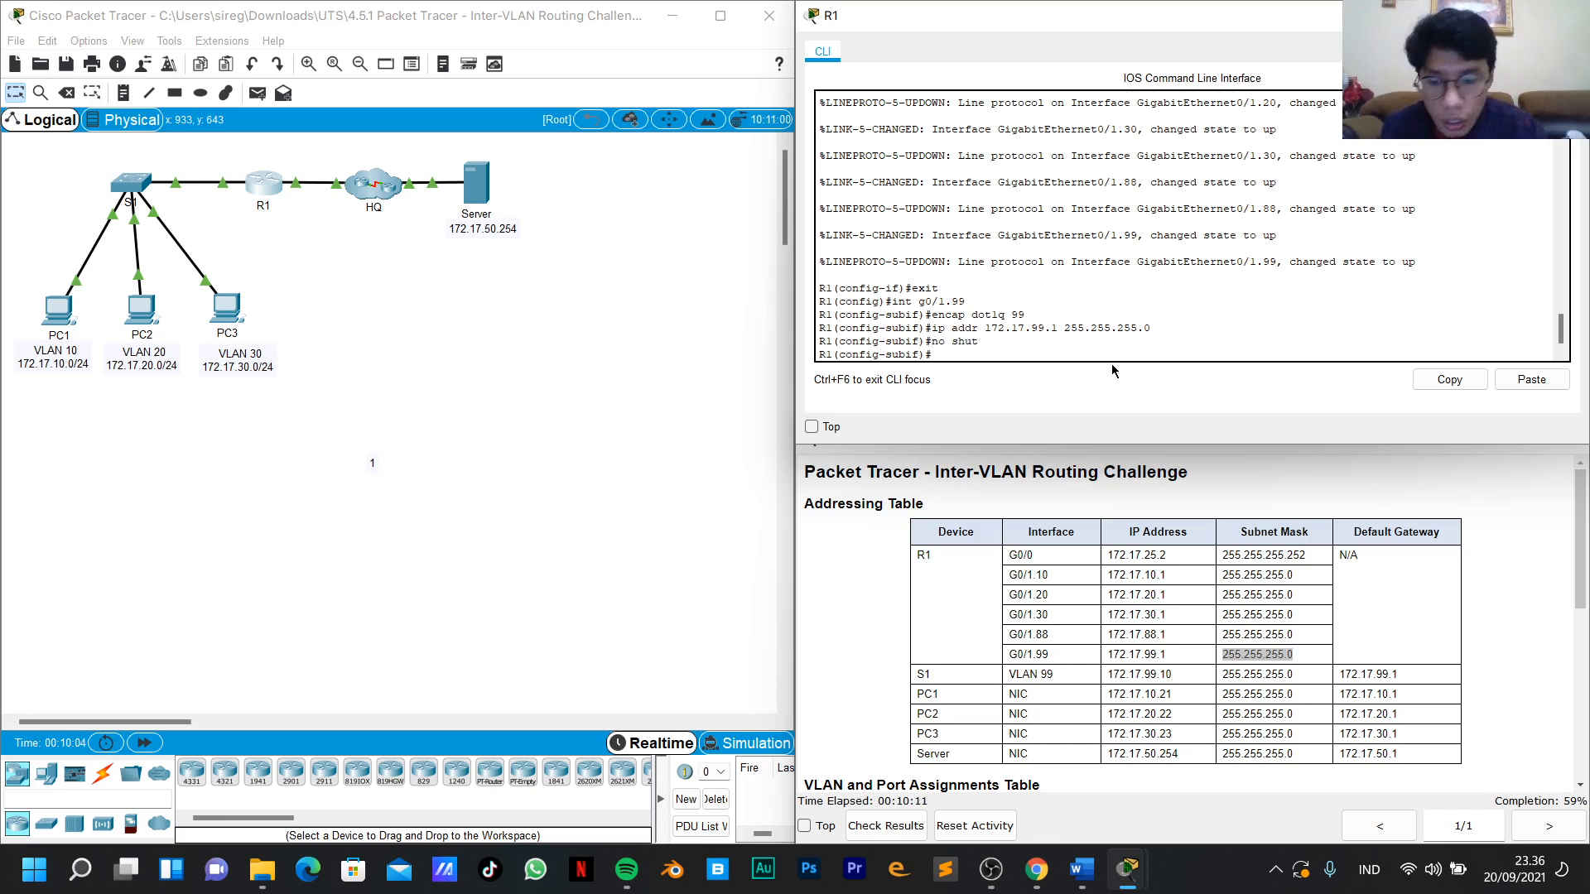
{"action": "type", "text": "exit"}
{"action": "key", "text": "Return"}
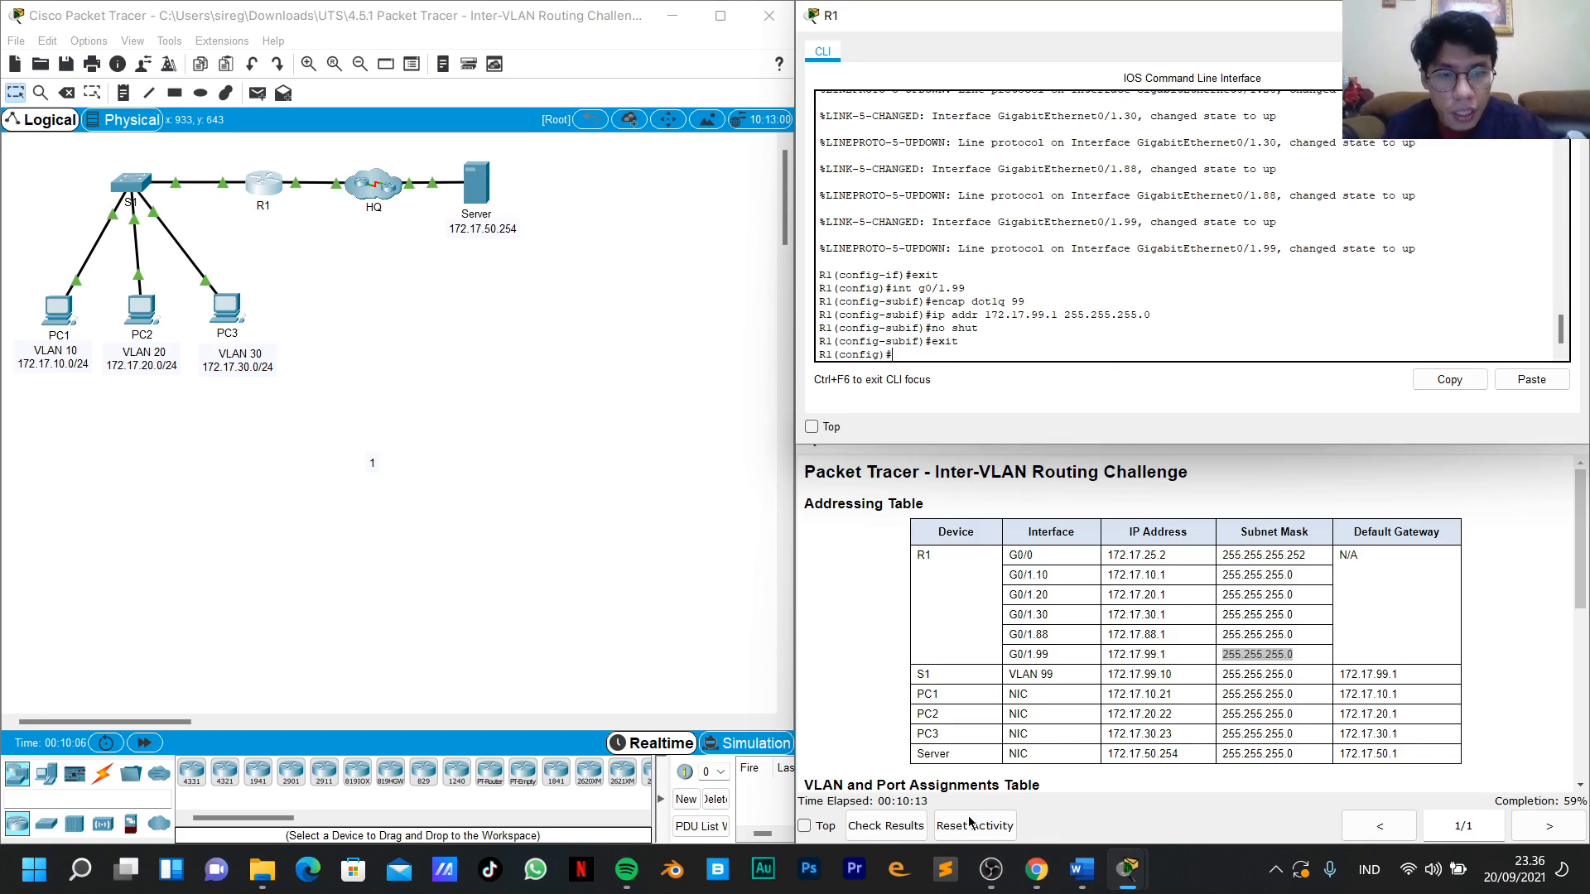
Check the activity results and examine the status of R1's and S1's assessment items.
{"action": "left_click", "coordinate": [882, 825]}
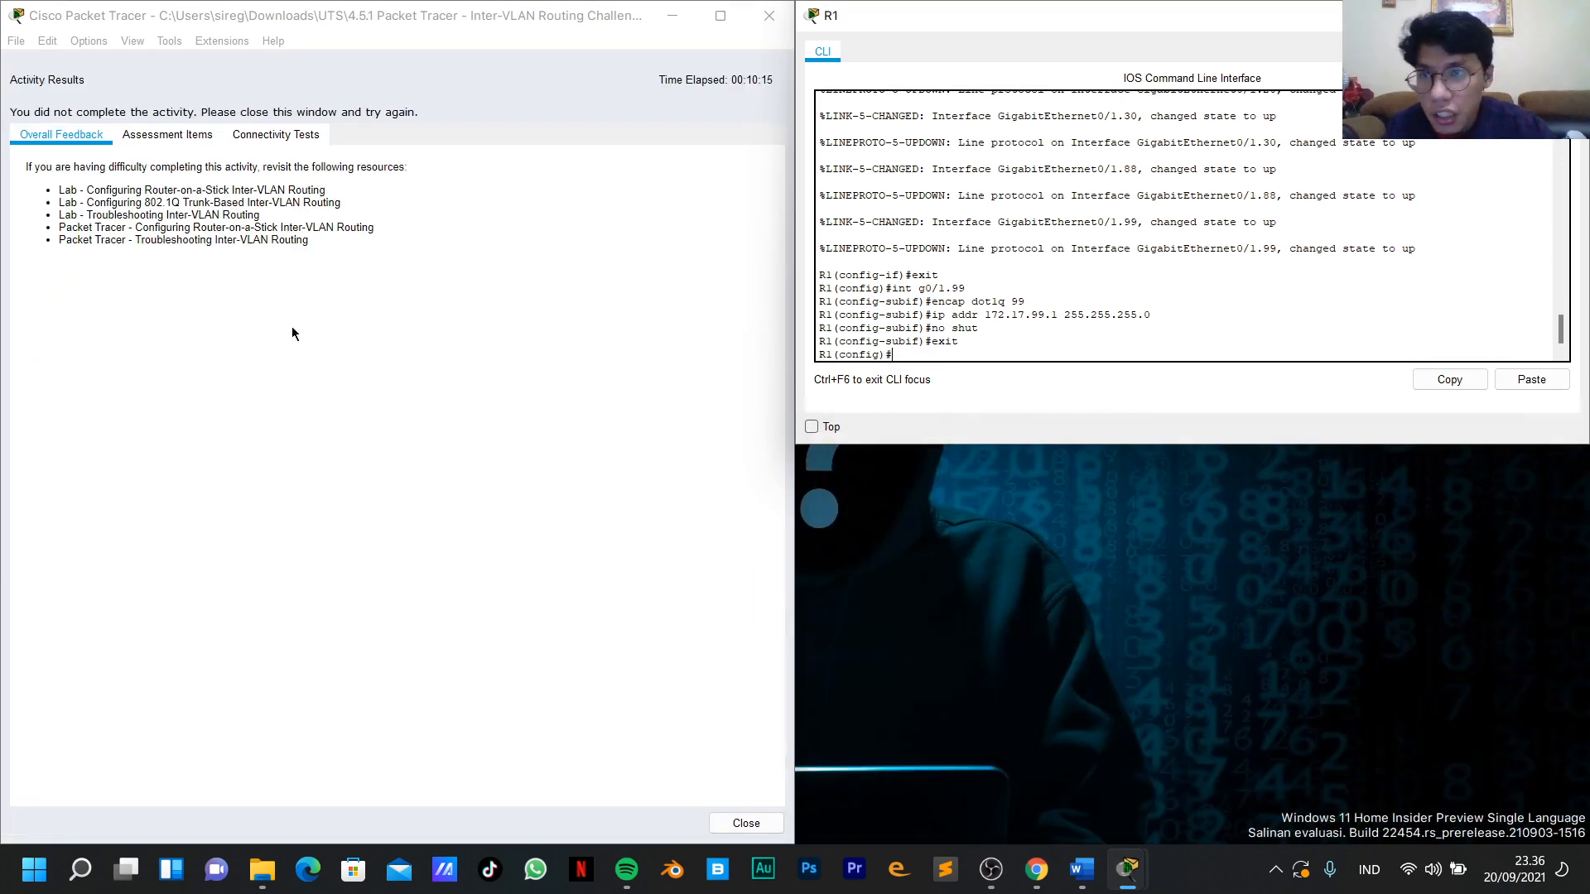
{"action": "left_click", "coordinate": [165, 135]}
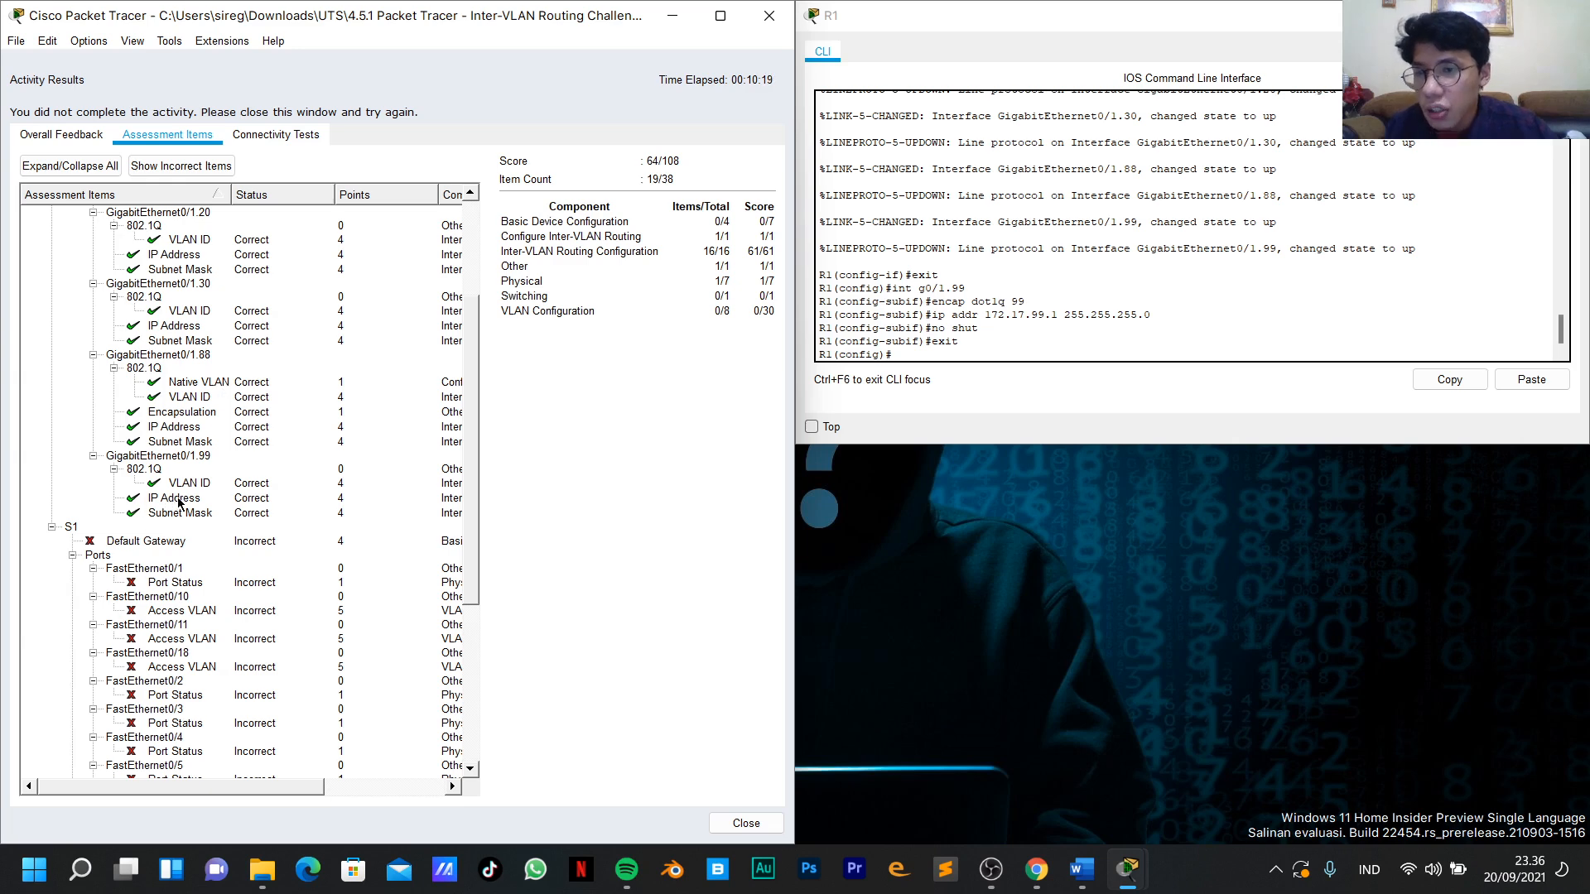
{"action": "scroll", "coordinate": [175, 505], "scroll_direction": "up", "scroll_amount": 4}
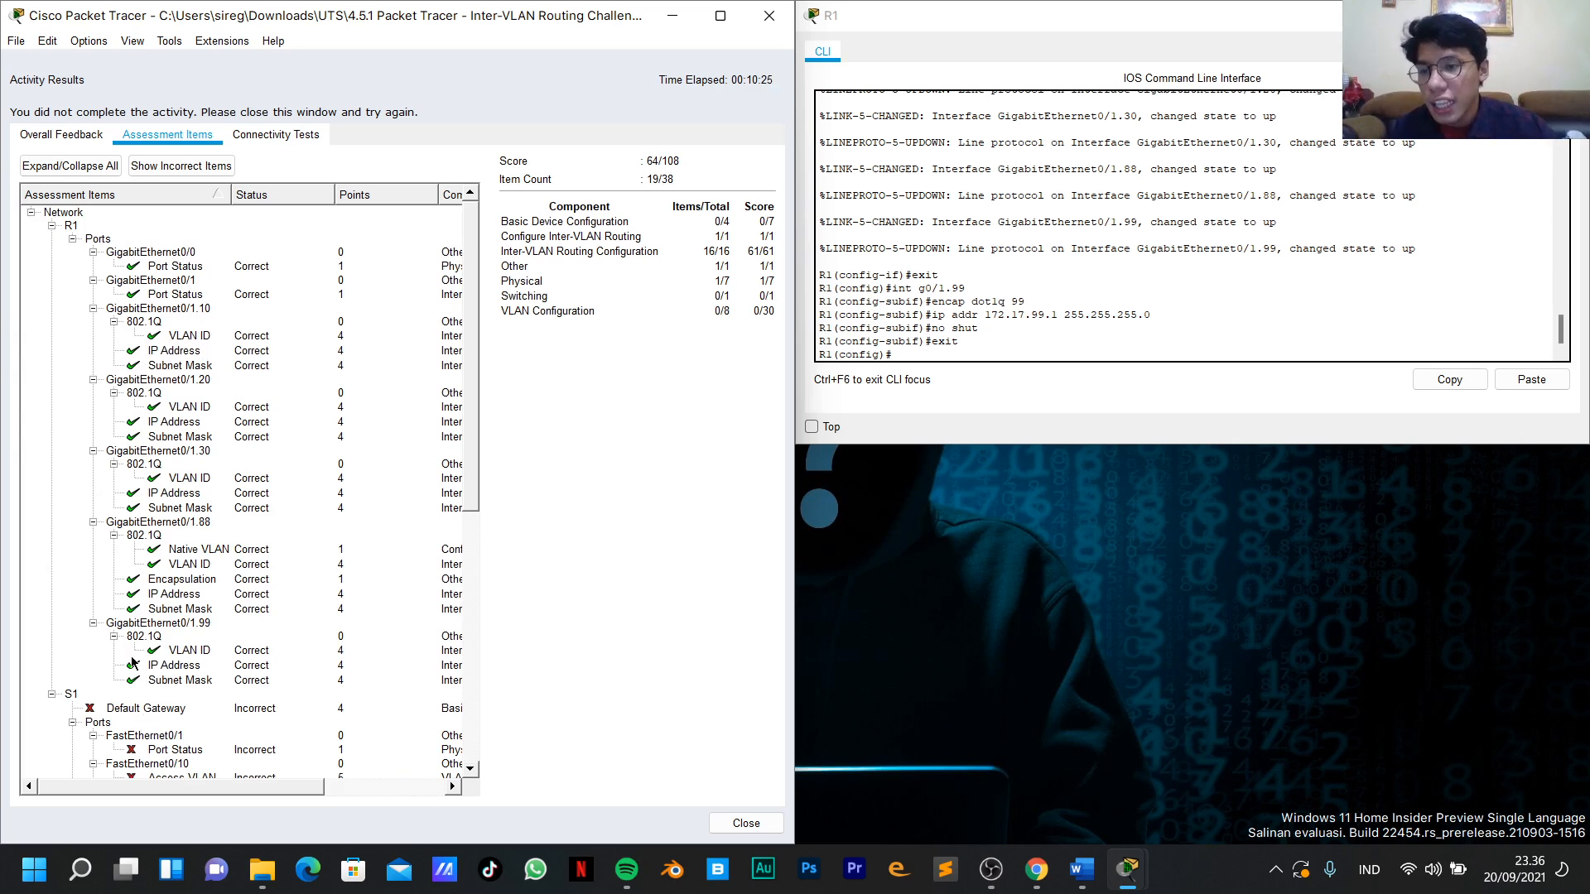
{"action": "scroll", "coordinate": [137, 663], "scroll_direction": "down", "scroll_amount": 3}
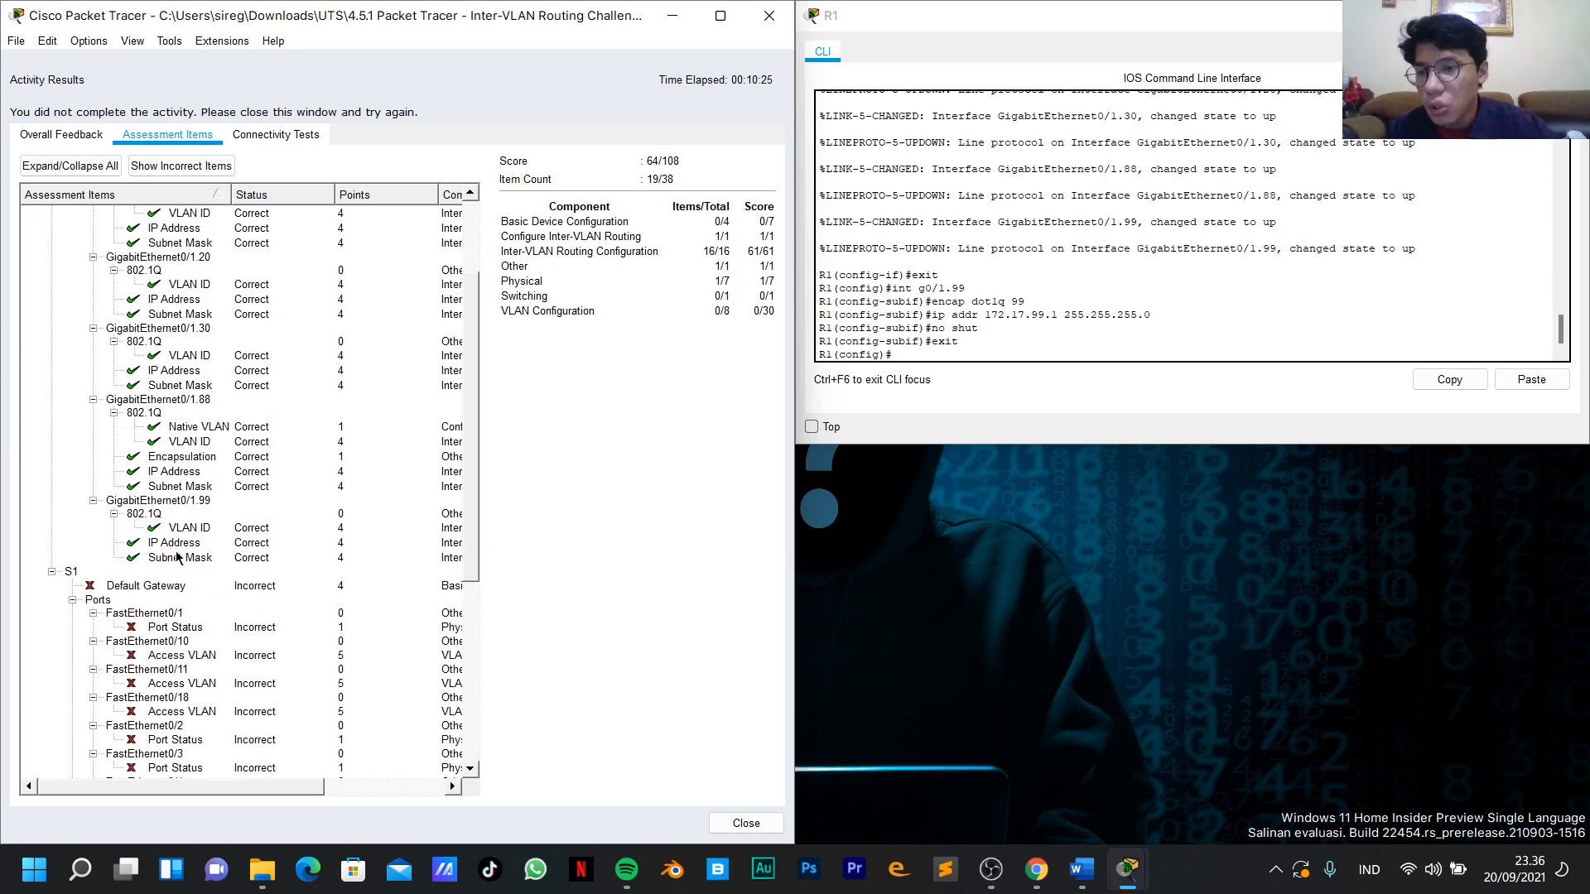
Close R1's CLI and the activity results, and snap the activity instructions to a quarter of the screen beside the topology.
{"action": "left_click", "coordinate": [674, 18]}
{"action": "left_click", "coordinate": [1564, 16]}
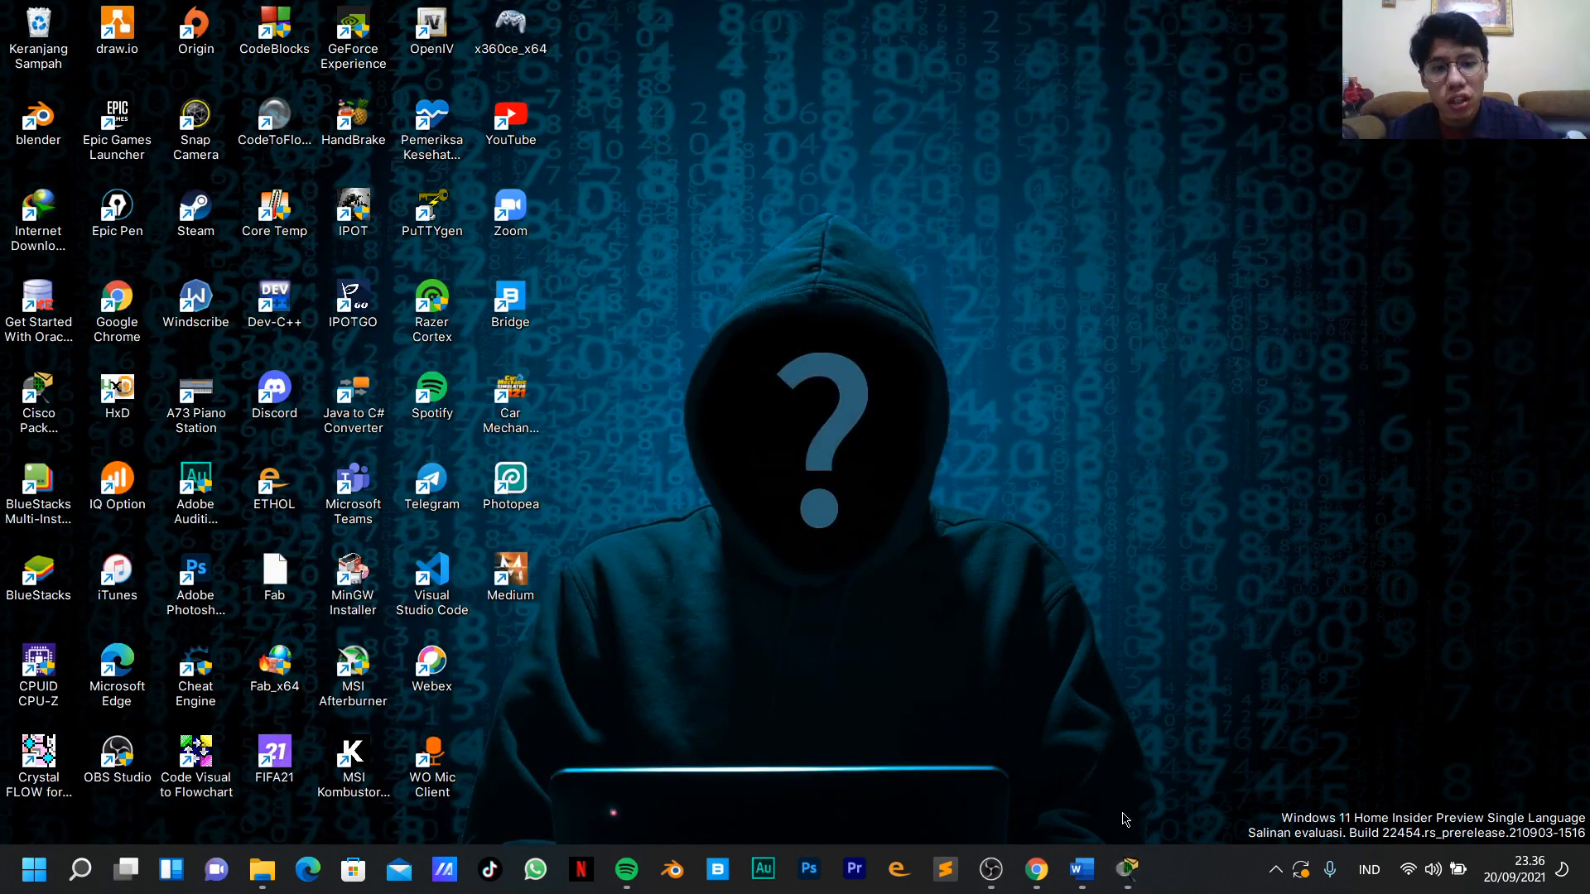
{"action": "left_click", "coordinate": [1126, 866]}
{"action": "left_click", "coordinate": [769, 16]}
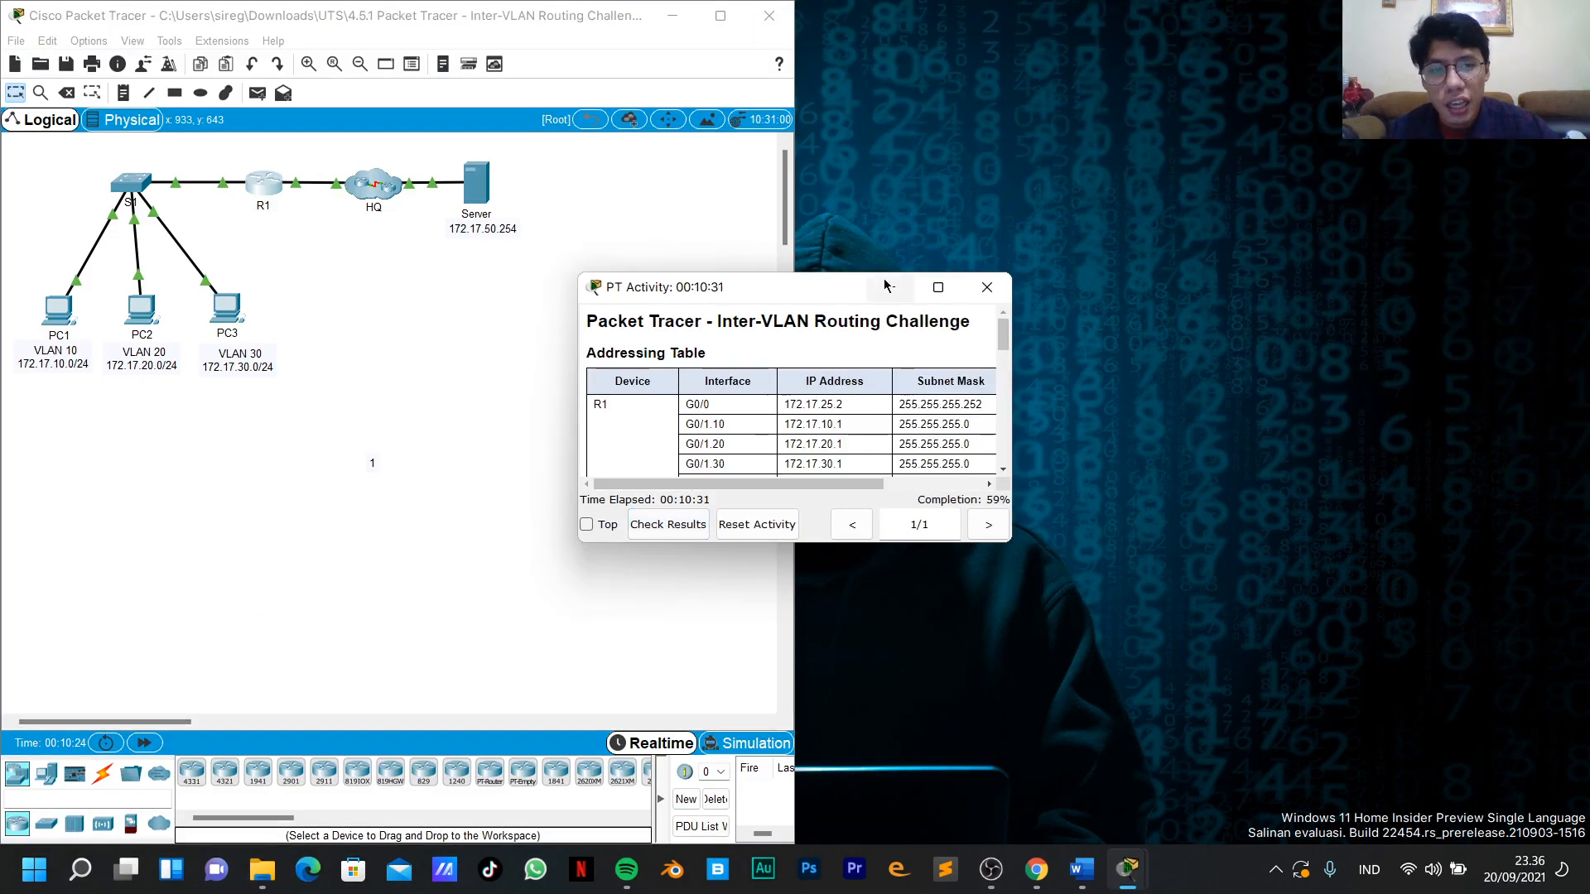
{"action": "mouse_move", "coordinate": [934, 293]}
{"action": "left_click", "coordinate": [906, 437]}
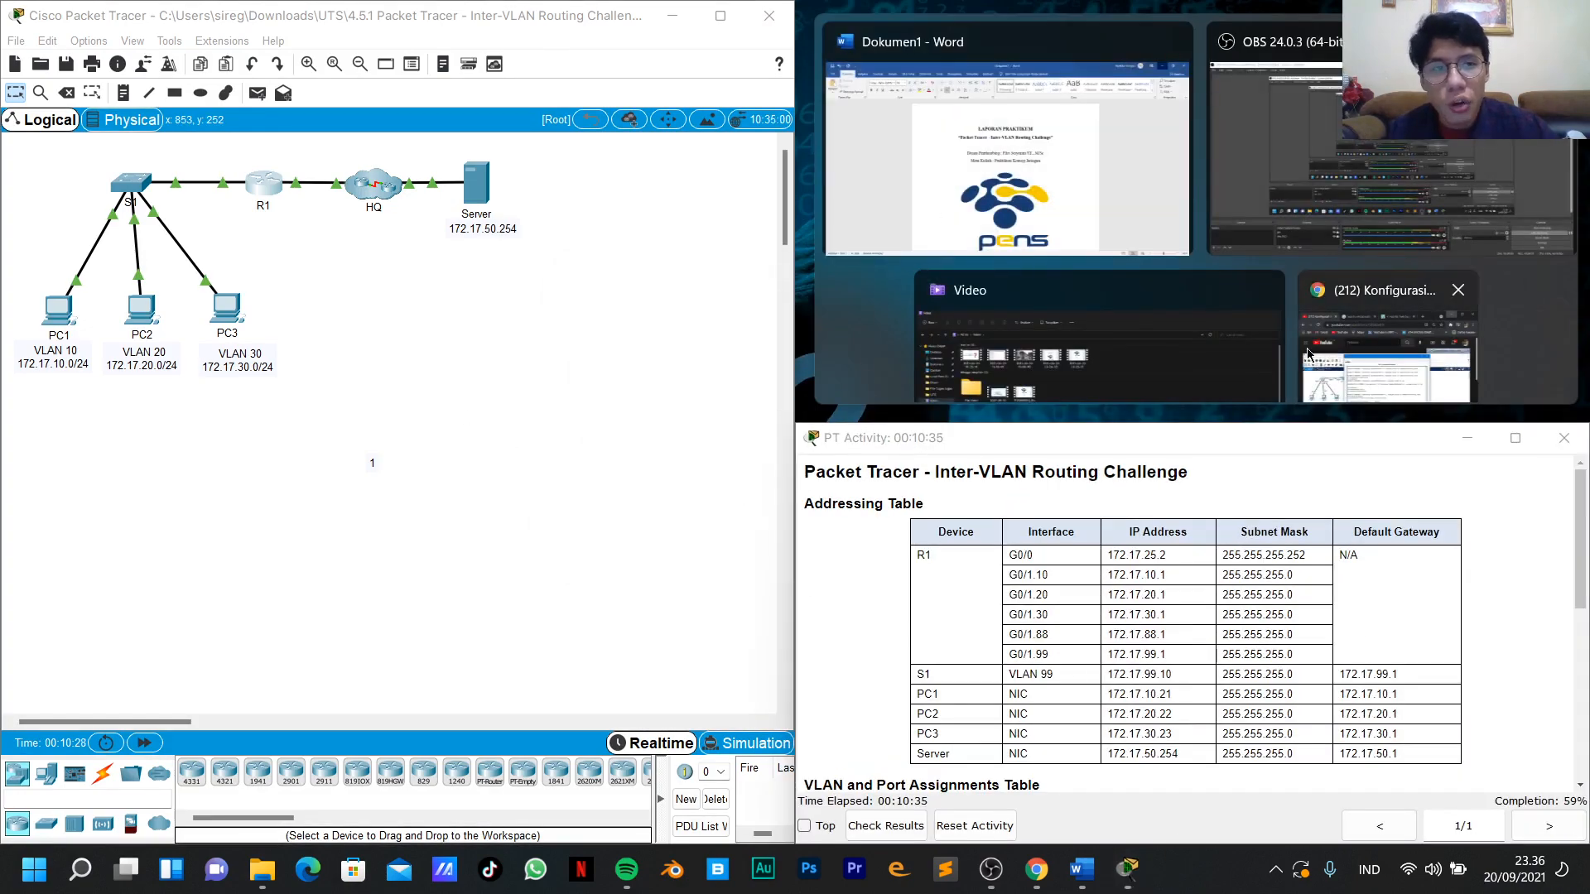
Open switch S1's CLI and arrange it above the activity instructions.
{"action": "left_click", "coordinate": [130, 183]}
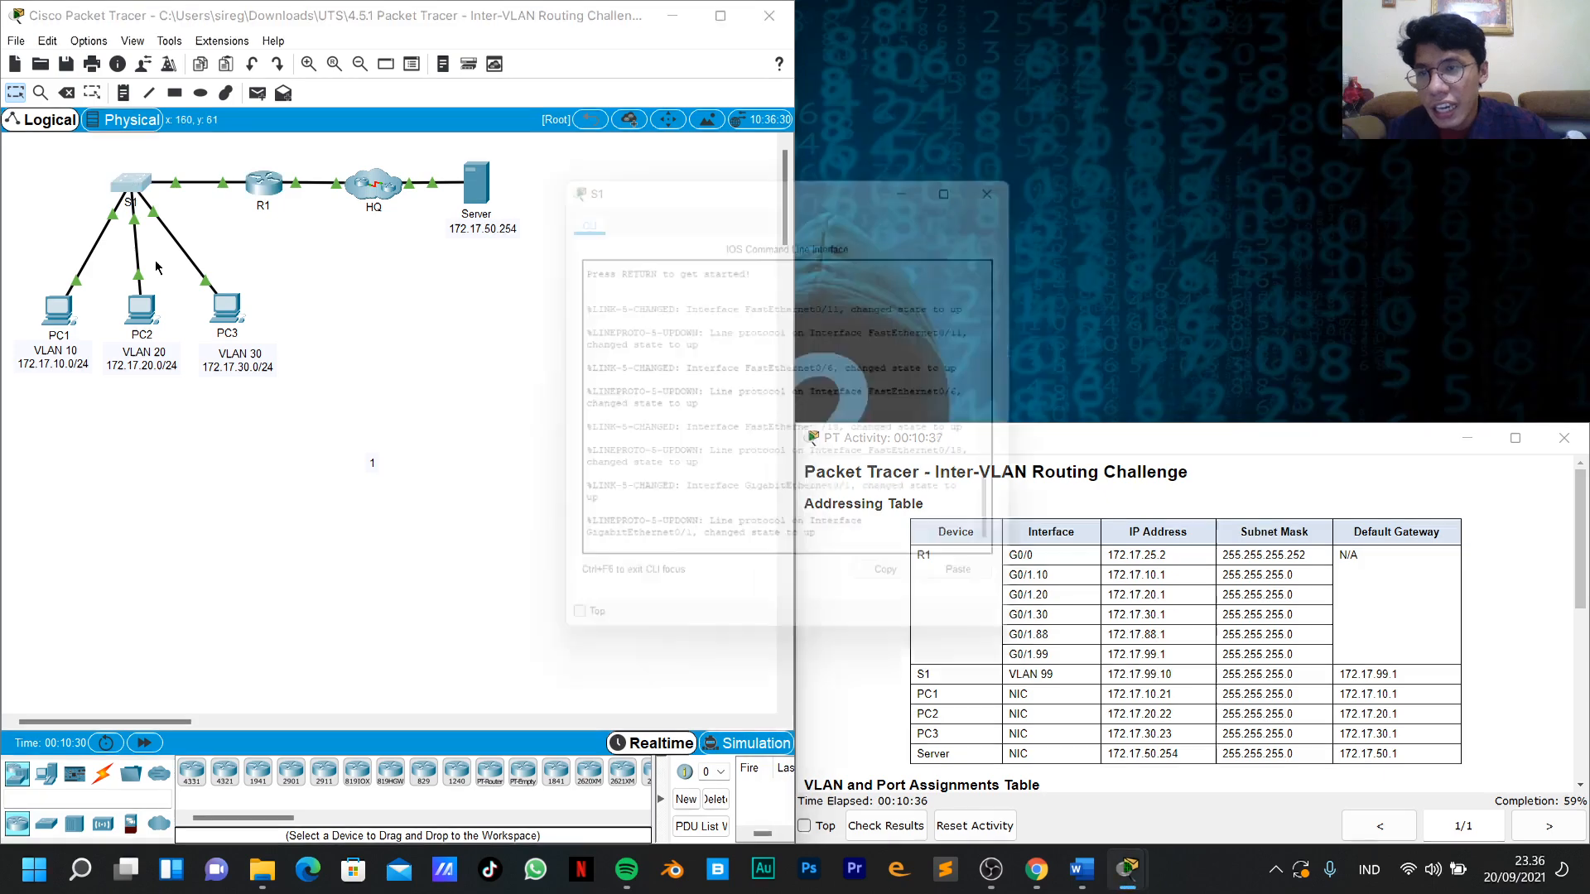
{"action": "mouse_move", "coordinate": [964, 178]}
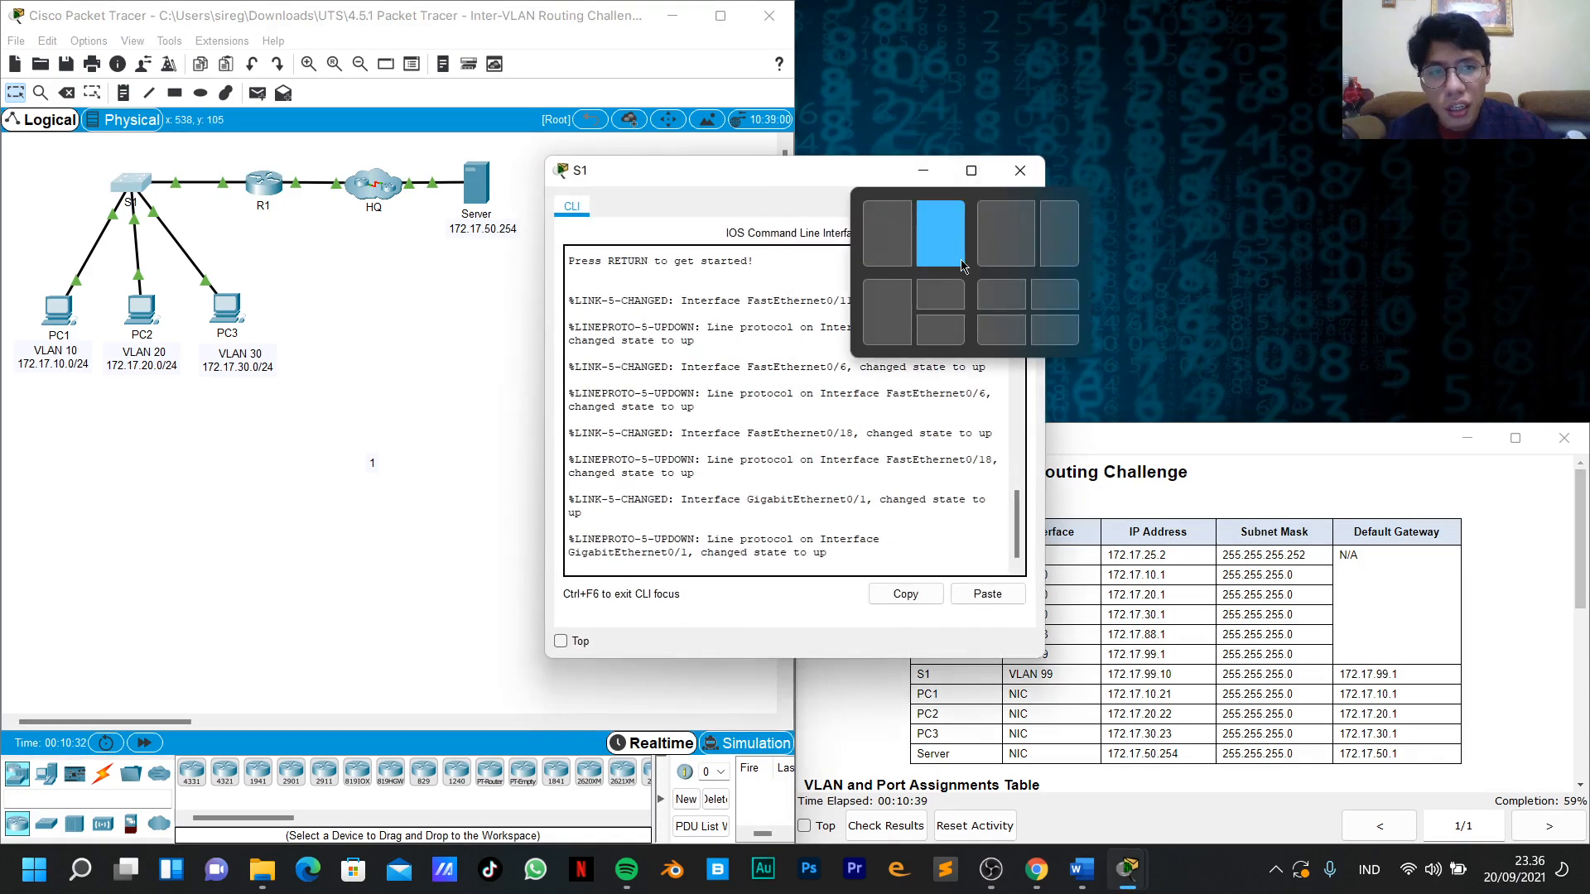
{"action": "left_click", "coordinate": [942, 296]}
{"action": "left_click", "coordinate": [1044, 609]}
Look up S1's interface in the Addressing Table, start S1's CLI session and try vlan 99 in user mode.
{"action": "scroll", "coordinate": [1045, 608], "scroll_direction": "down", "scroll_amount": 2}
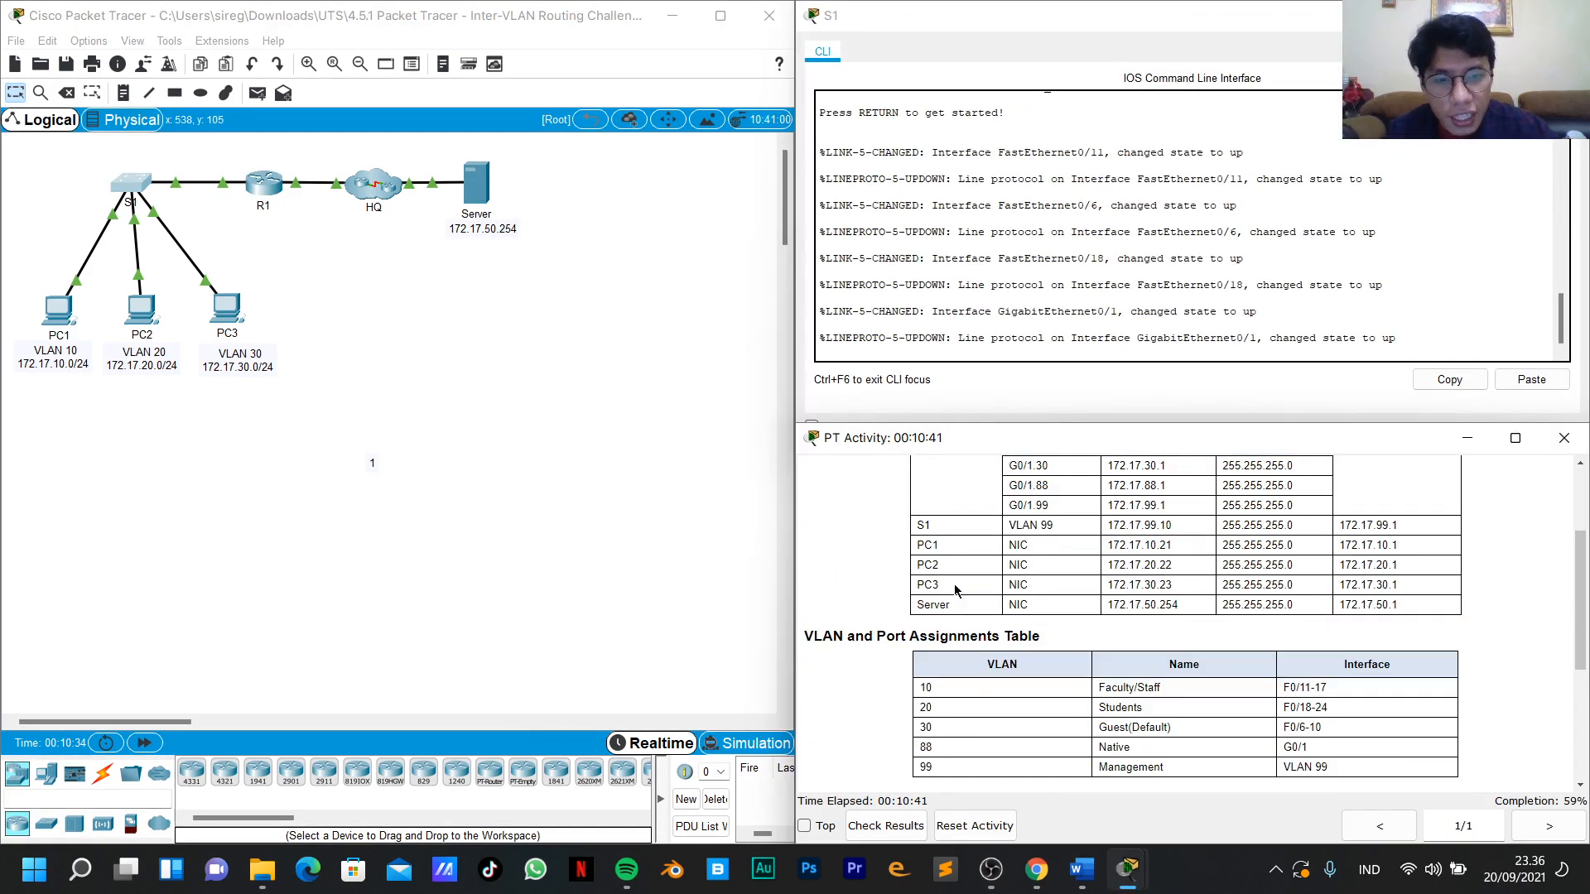
{"action": "scroll", "coordinate": [1045, 608], "scroll_direction": "up", "scroll_amount": 2}
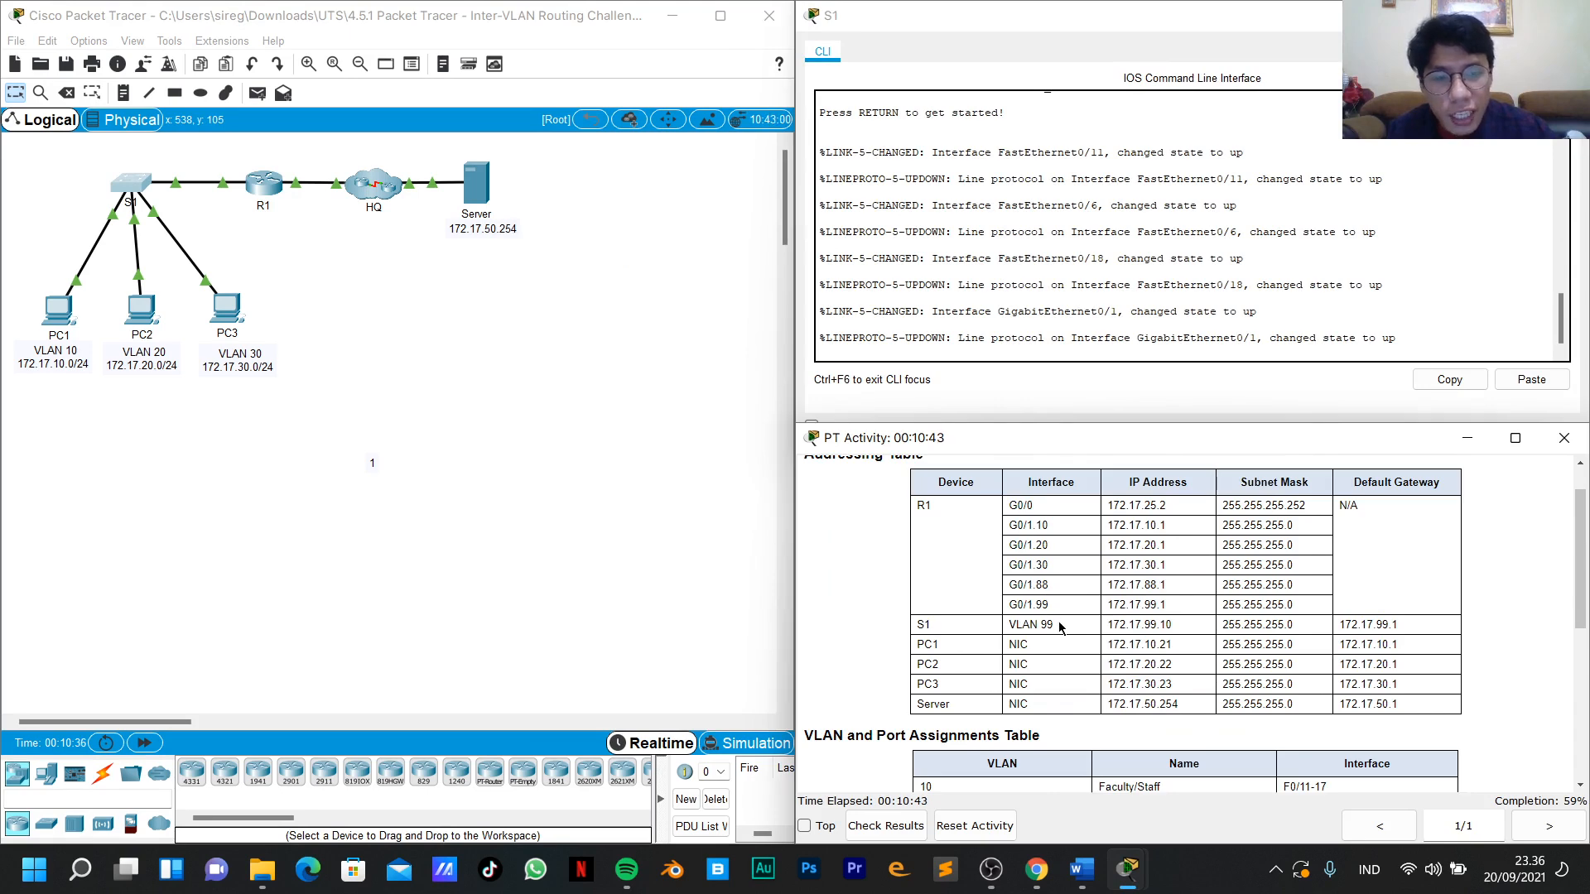
{"action": "left_click_drag", "start_coordinate": [1059, 627], "coordinate": [1008, 631]}
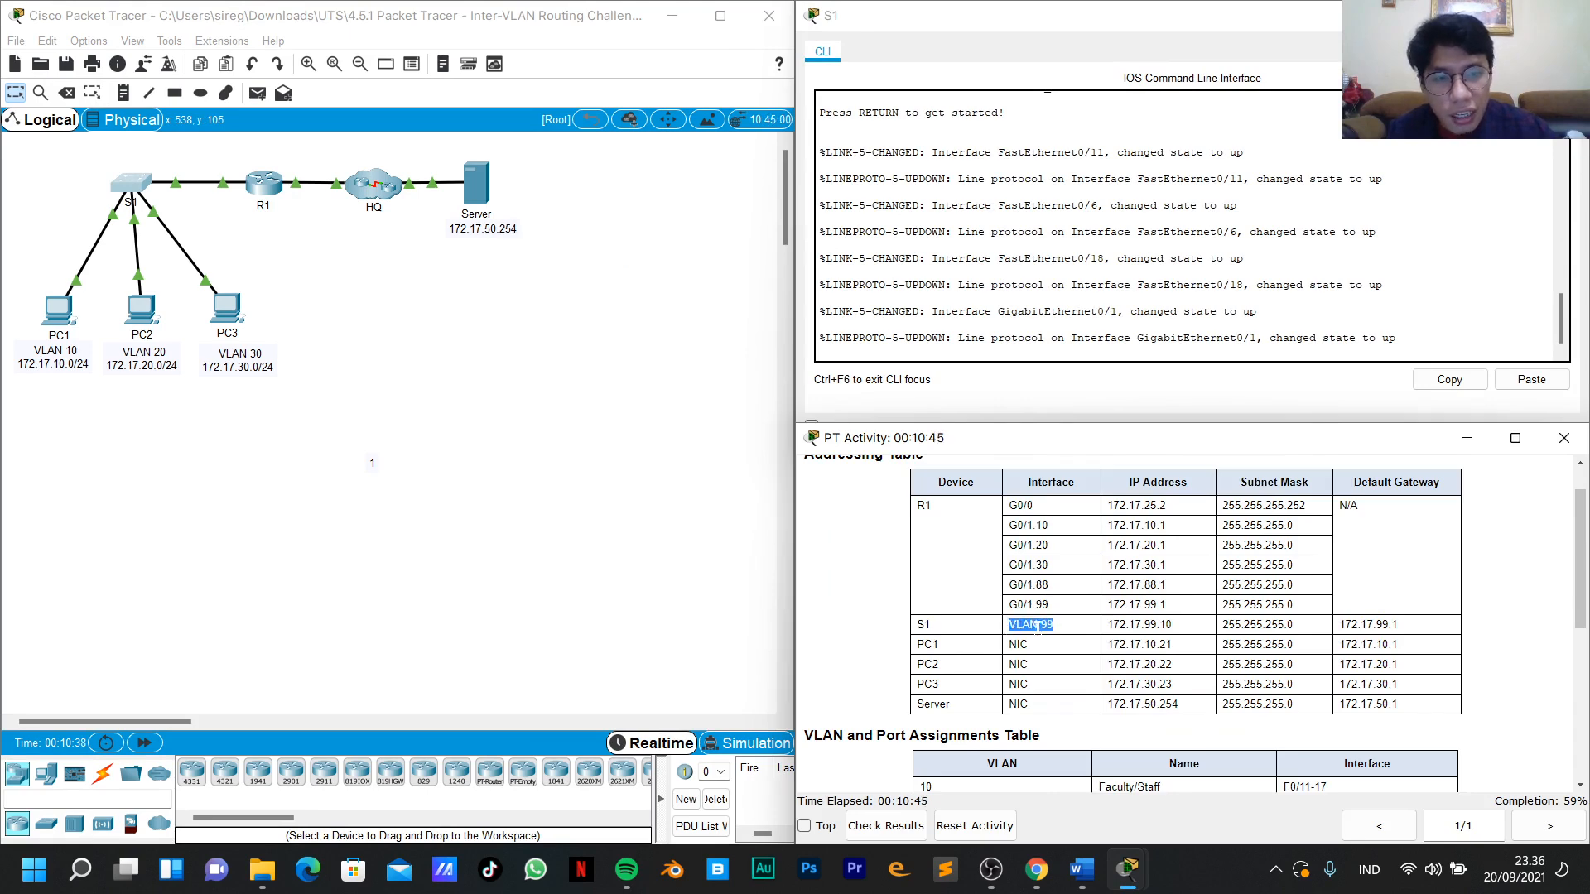
{"action": "left_click", "coordinate": [1018, 628]}
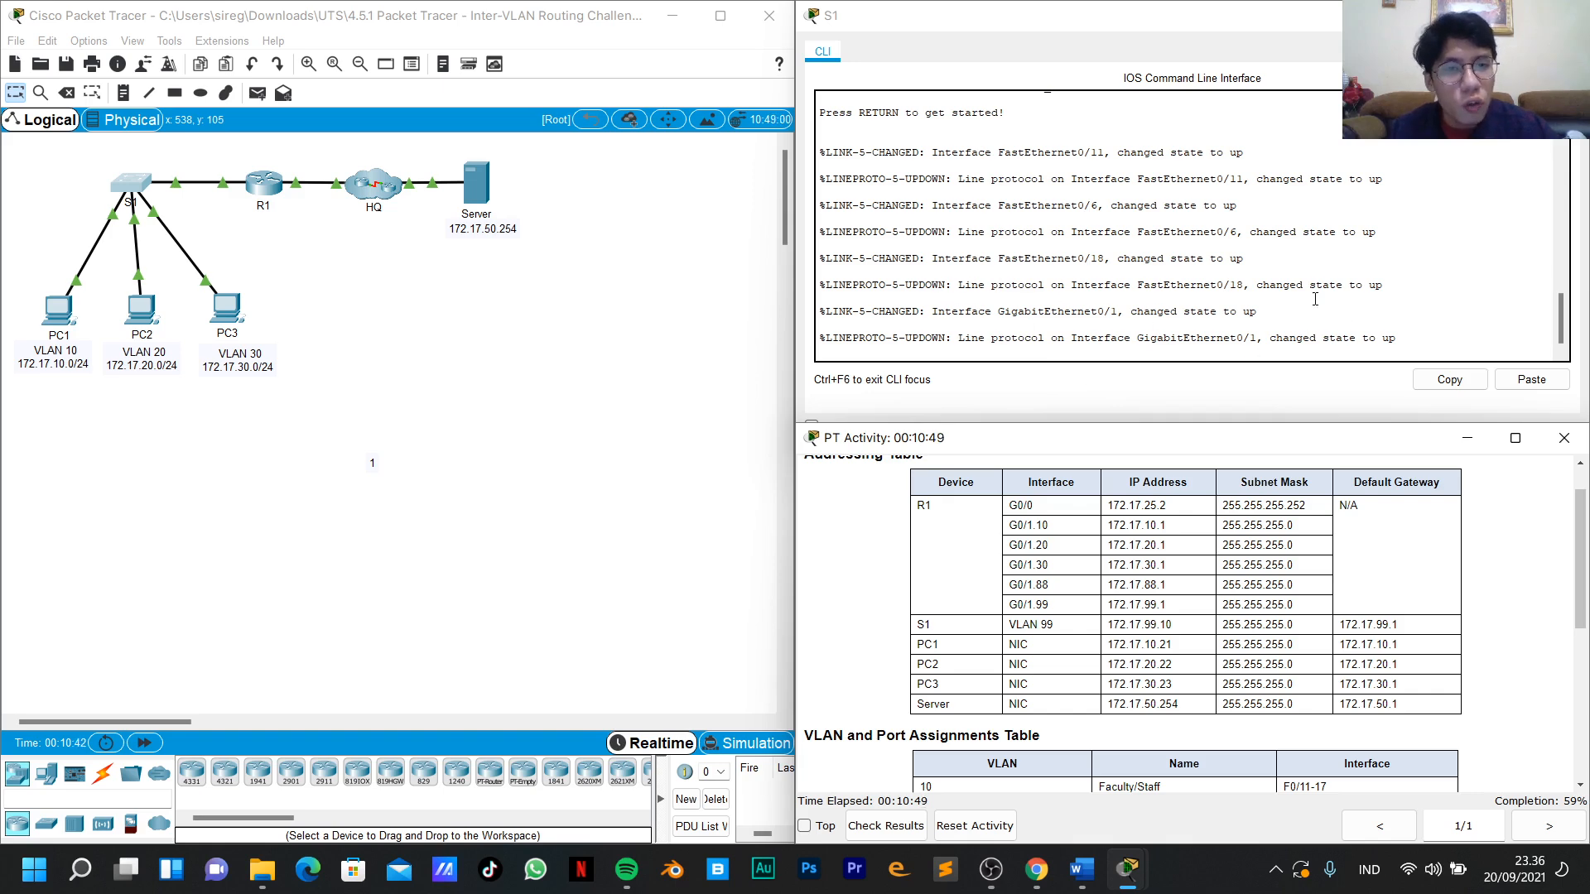
{"action": "left_click", "coordinate": [1424, 335]}
{"action": "key", "text": "Return"}
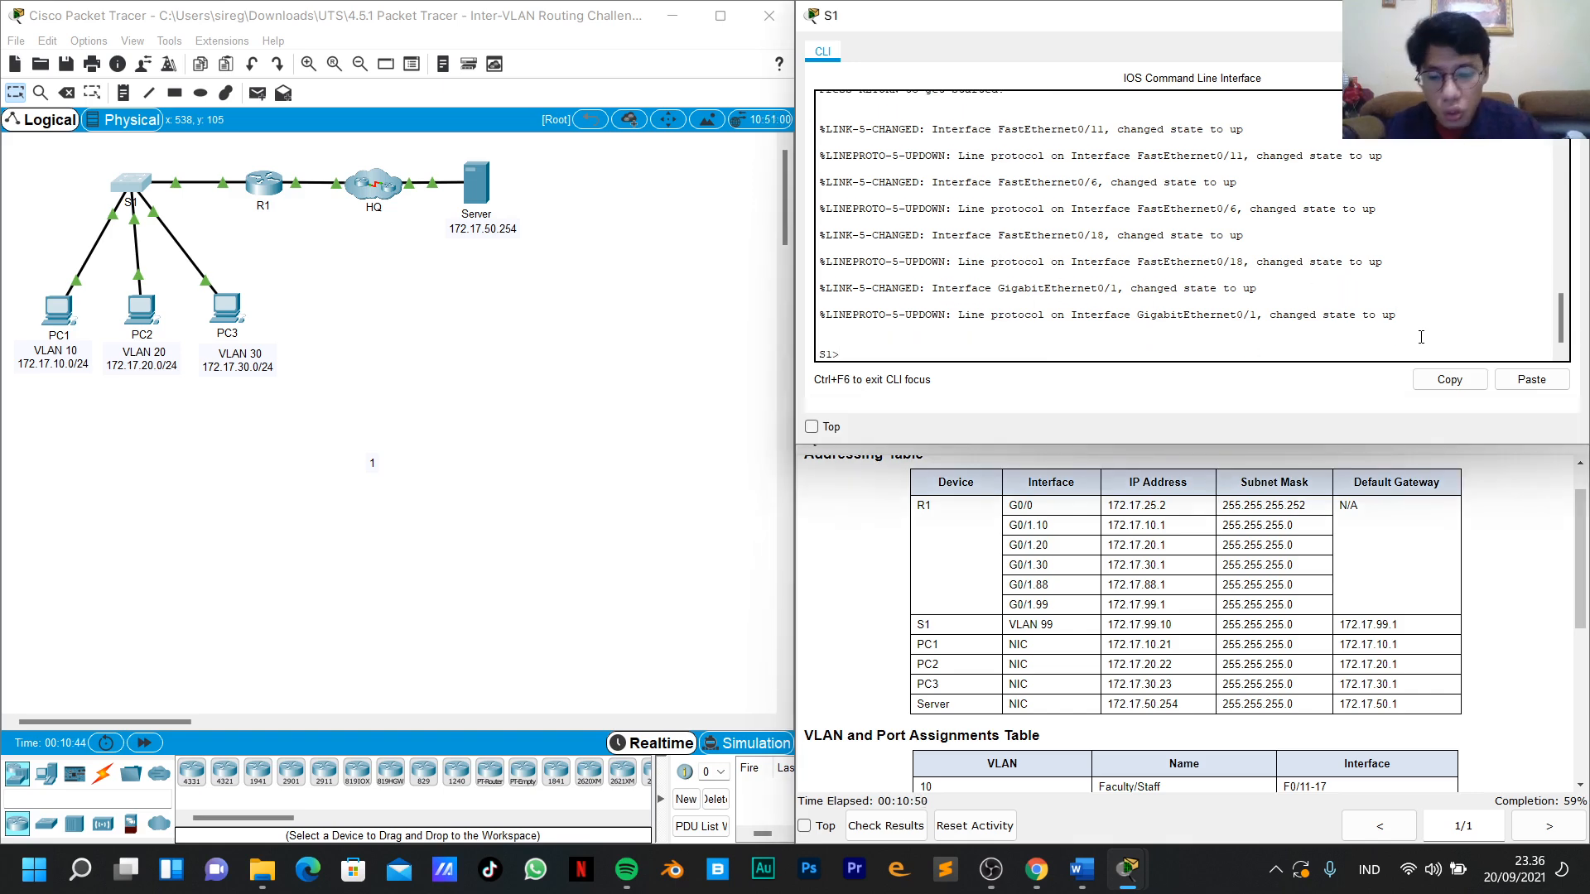
{"action": "type", "text": "vlan 99"}
{"action": "key", "text": "Return"}
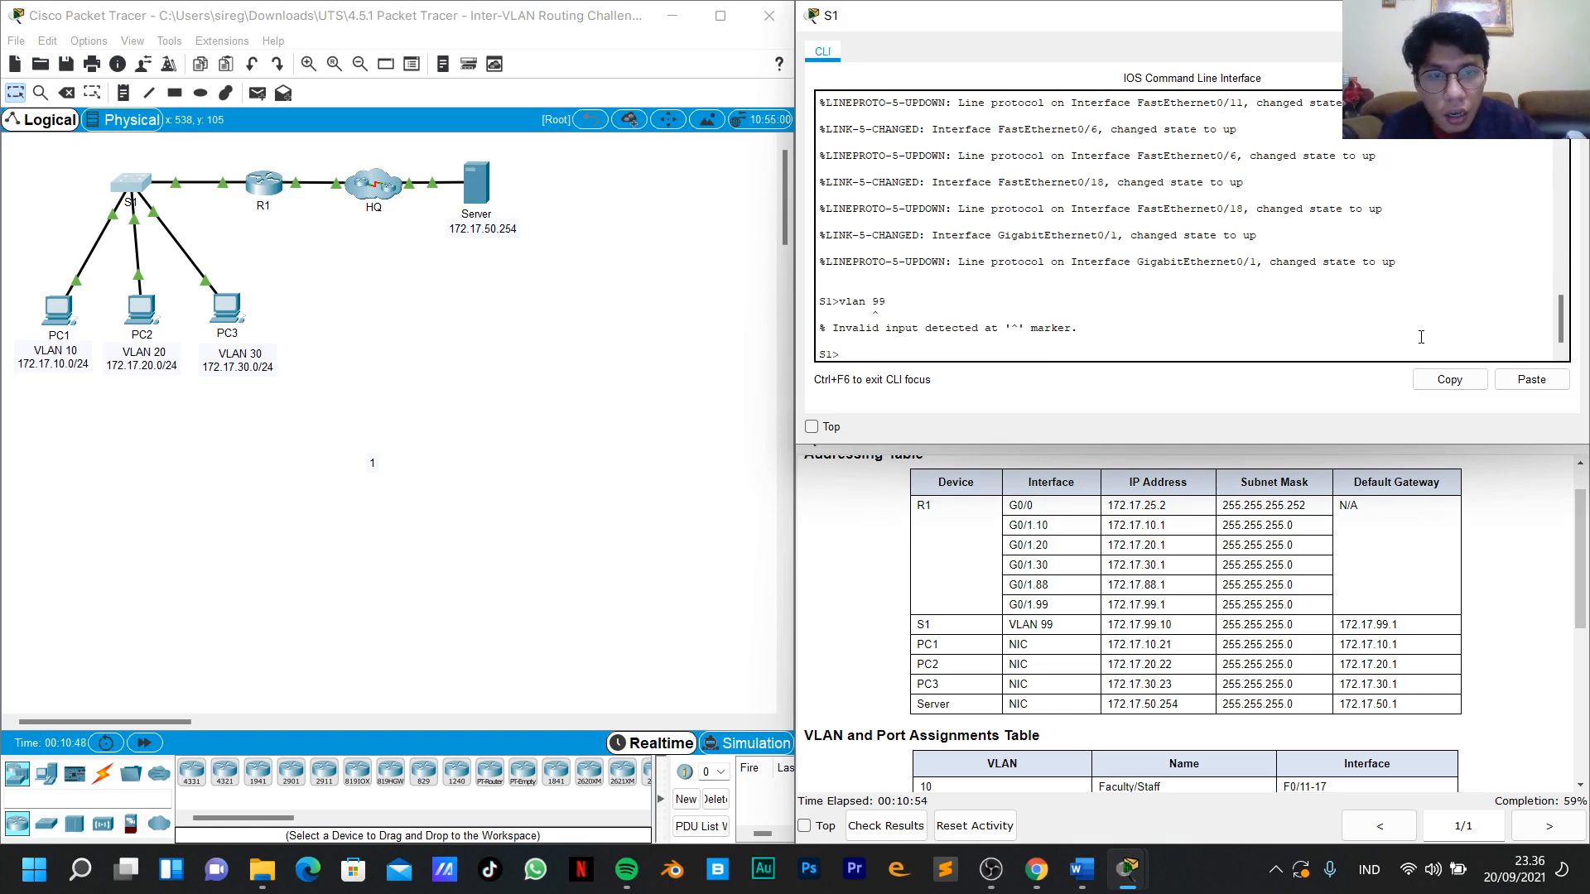
Enter privileged and global configuration mode on S1 and create VLAN 99.
{"action": "type", "text": "enable"}
{"action": "key", "text": "Return"}
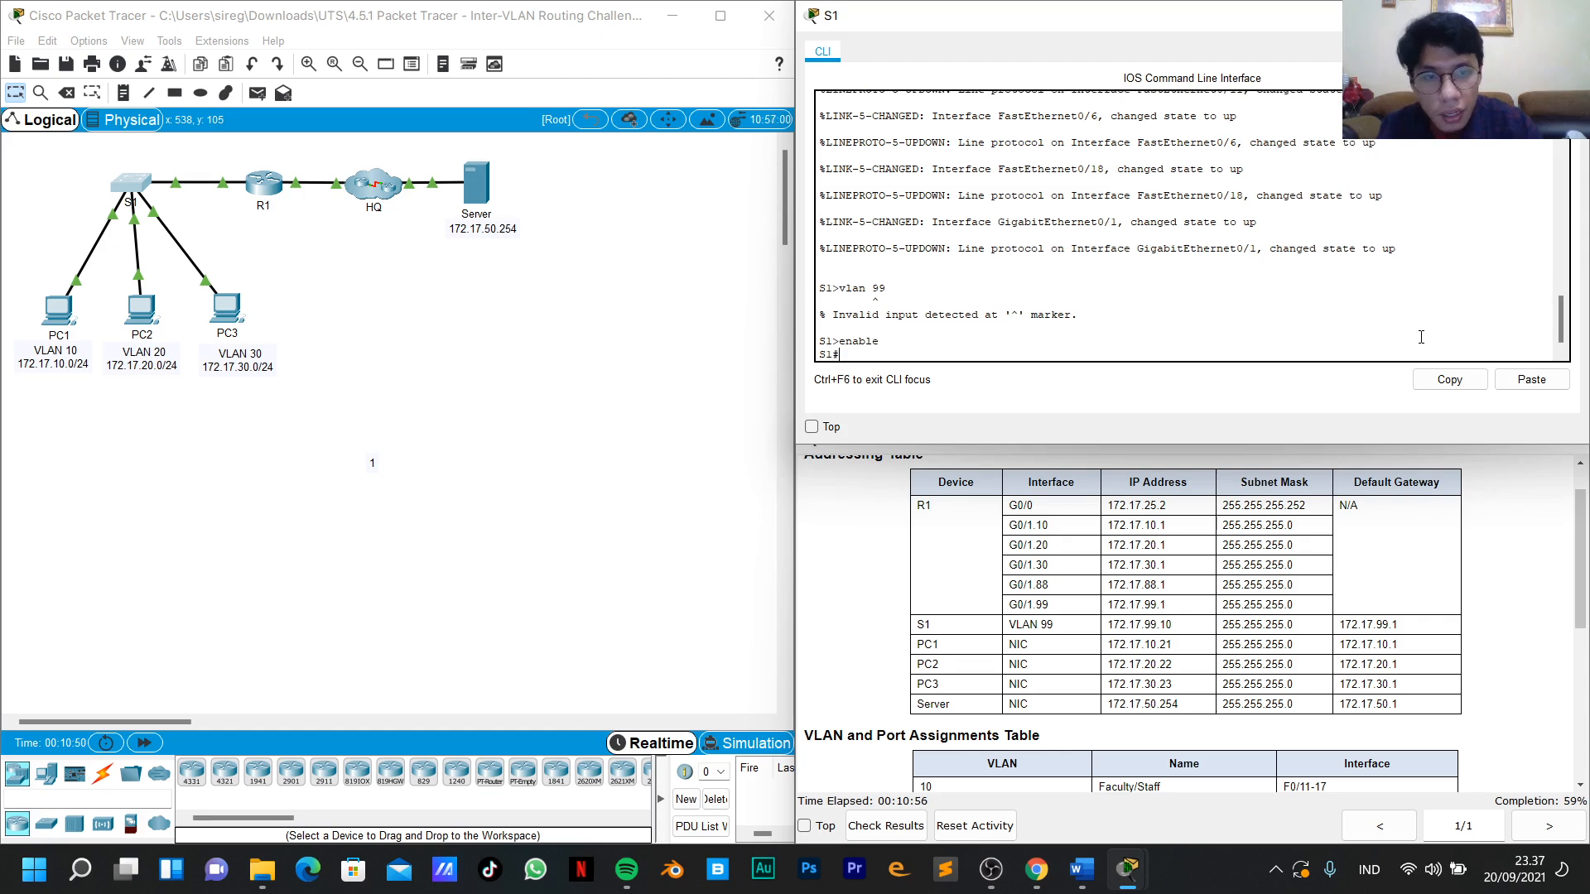
{"action": "type", "text": "conf"}
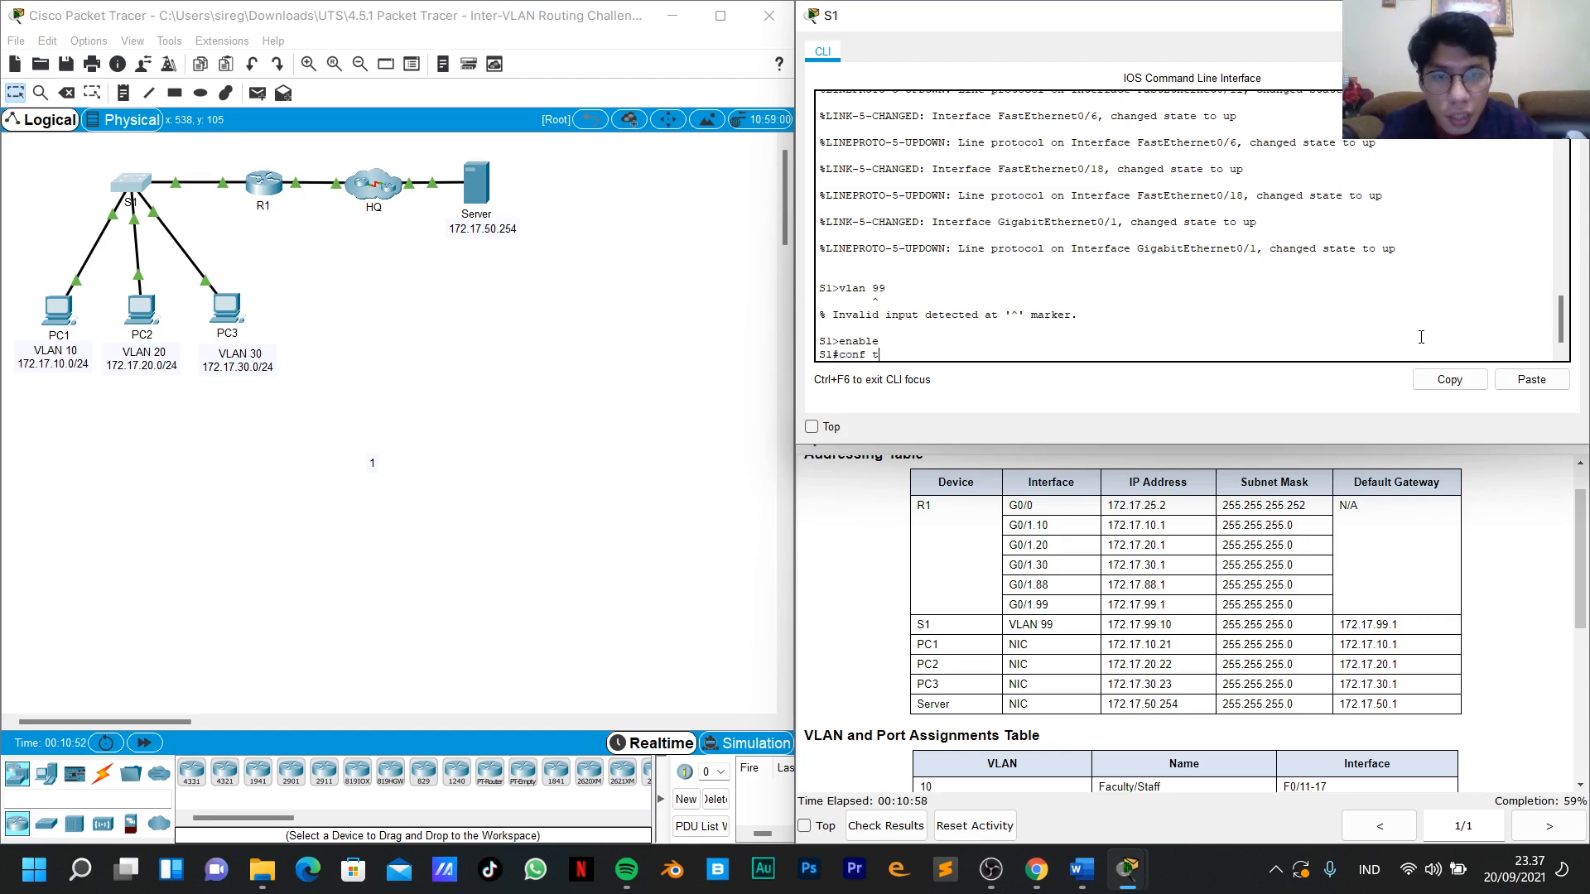
{"action": "type", "text": " t"}
{"action": "key", "text": "Return"}
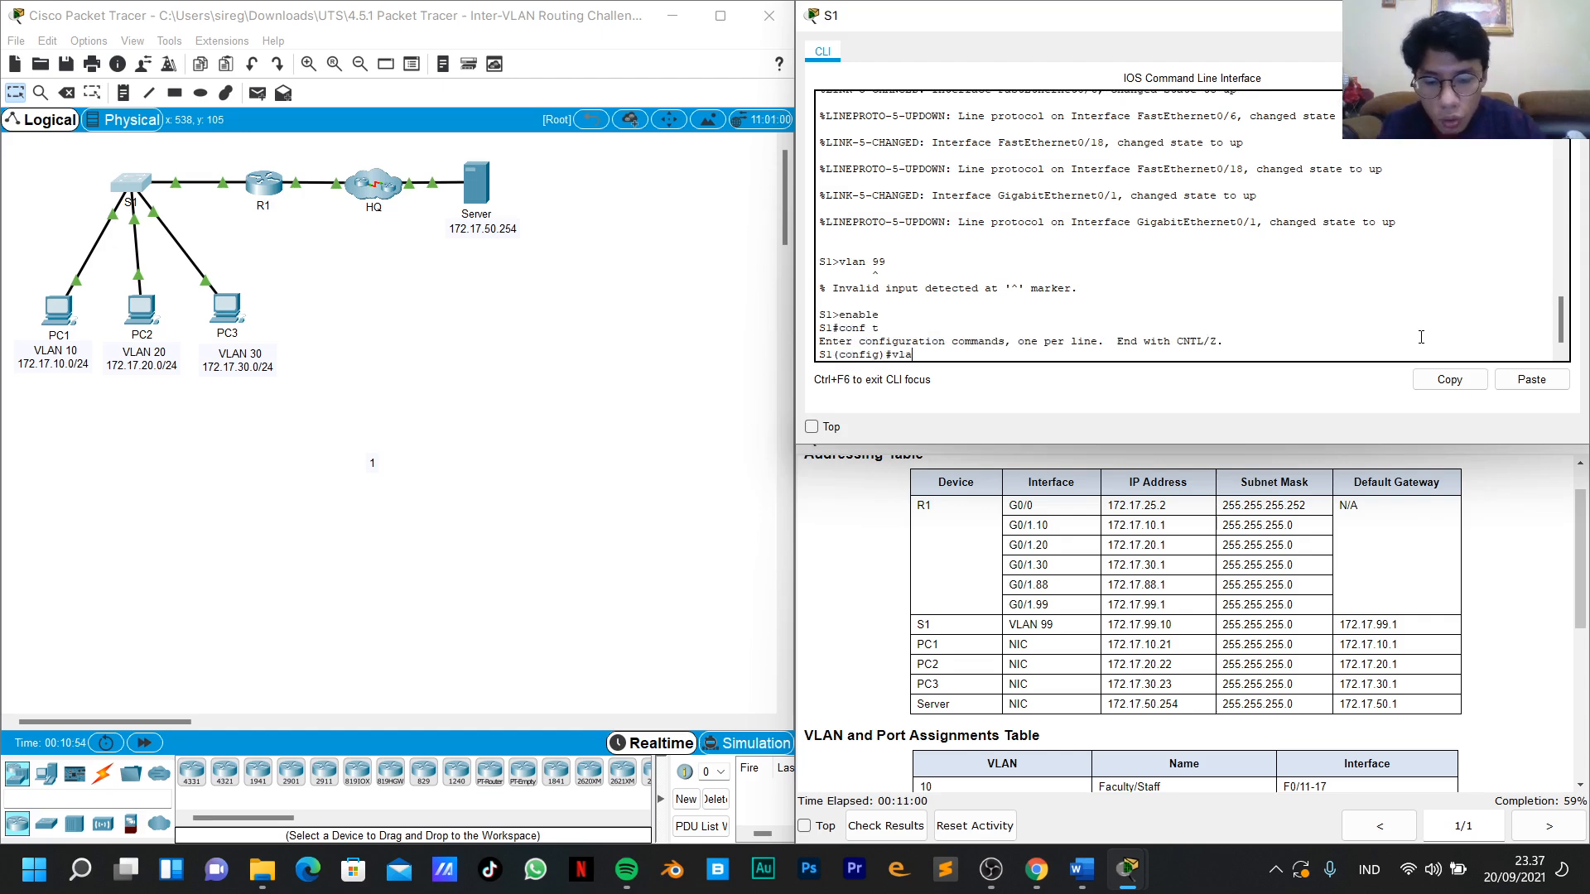
{"action": "type", "text": "vlan 99"}
{"action": "key", "text": "Return"}
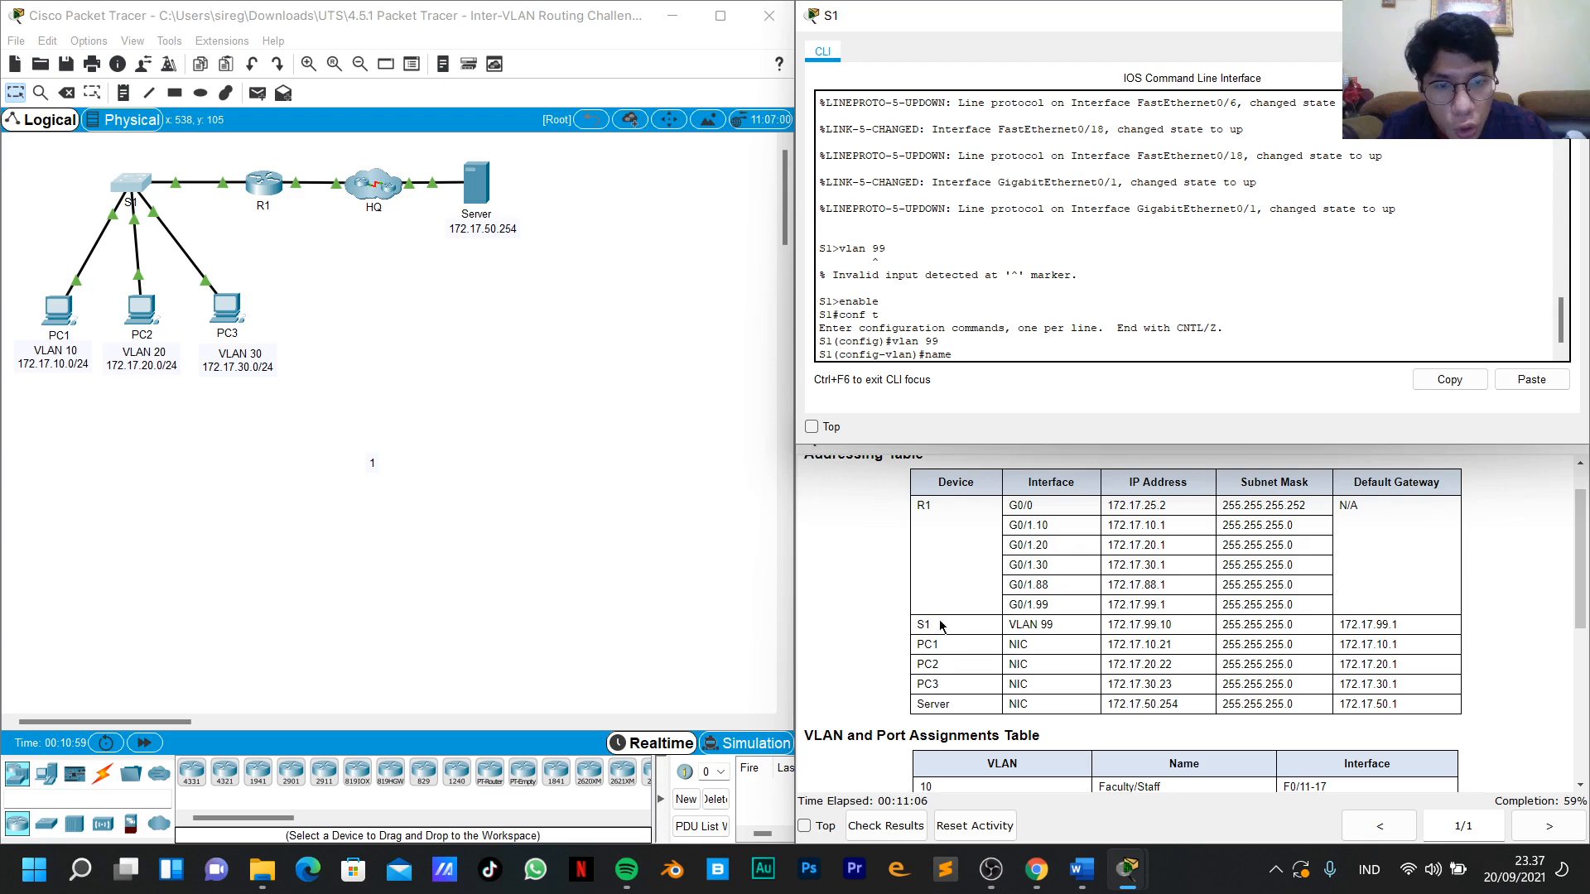
Name VLAN 99 Management, copying the name from the VLAN and Port Assignments Table.
{"action": "scroll", "coordinate": [1017, 624], "scroll_direction": "down", "scroll_amount": 3}
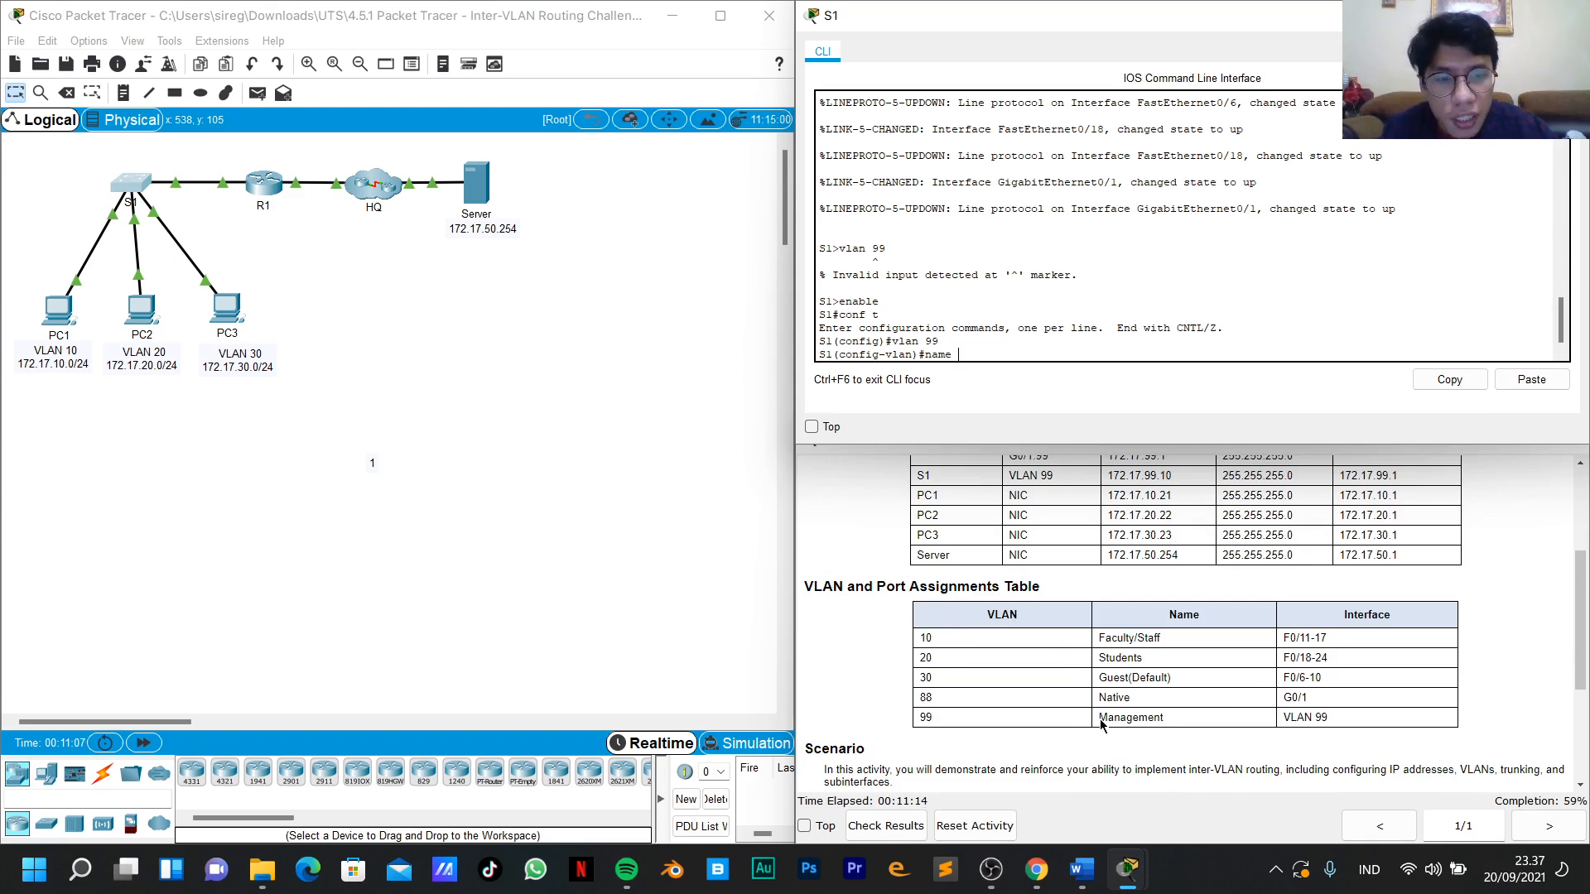
{"action": "left_click_drag", "start_coordinate": [1098, 717], "coordinate": [1168, 717]}
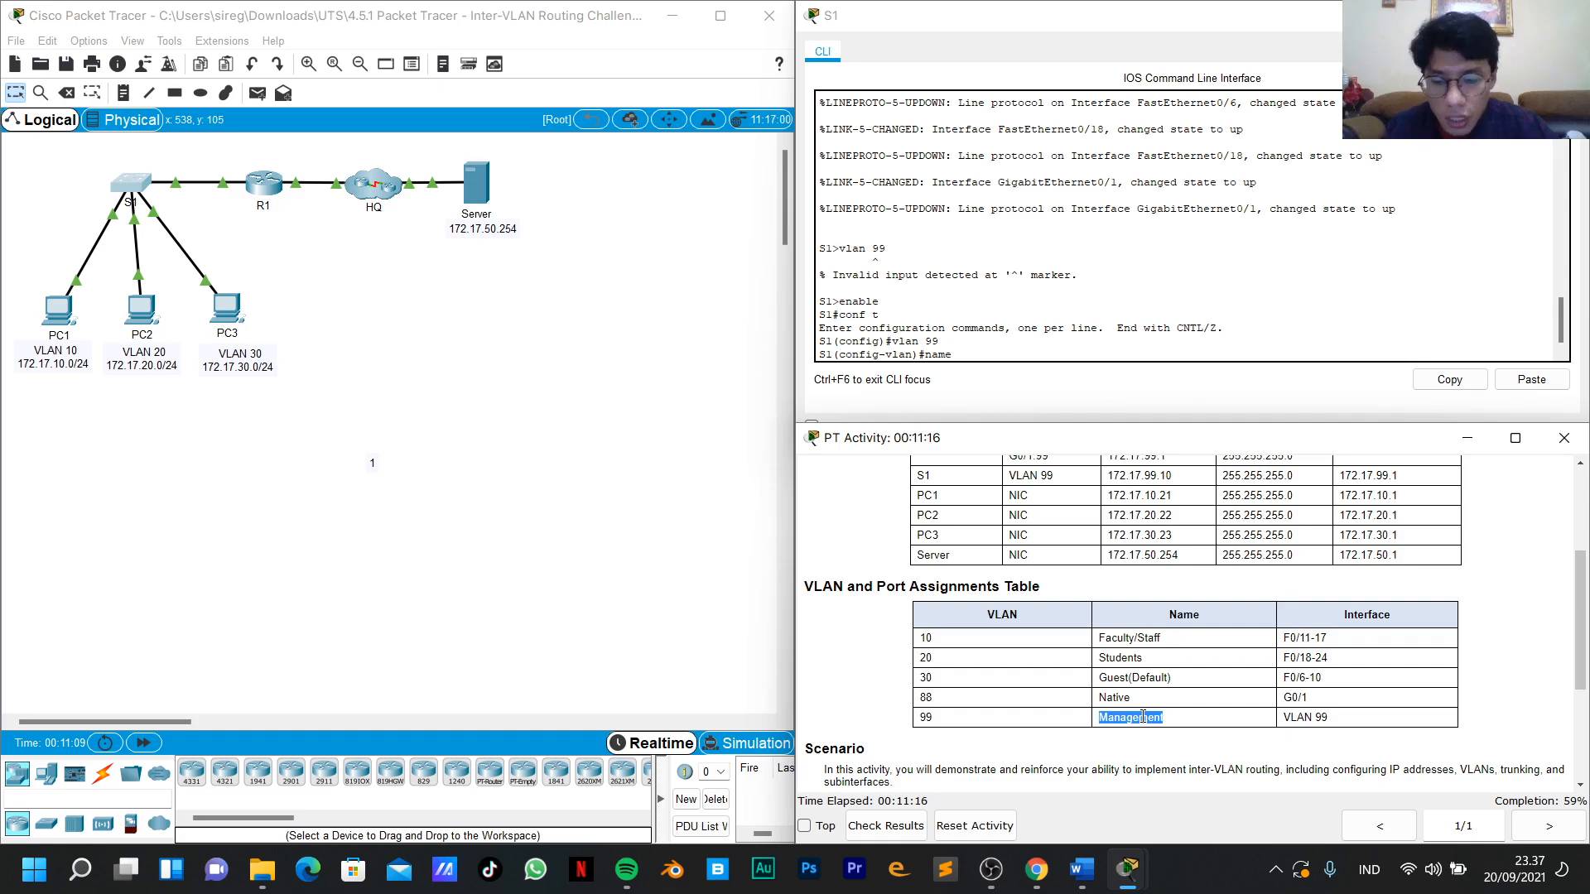
{"action": "key", "text": "ctrl+c"}
{"action": "left_click", "coordinate": [964, 358]}
{"action": "right_click", "coordinate": [964, 357]}
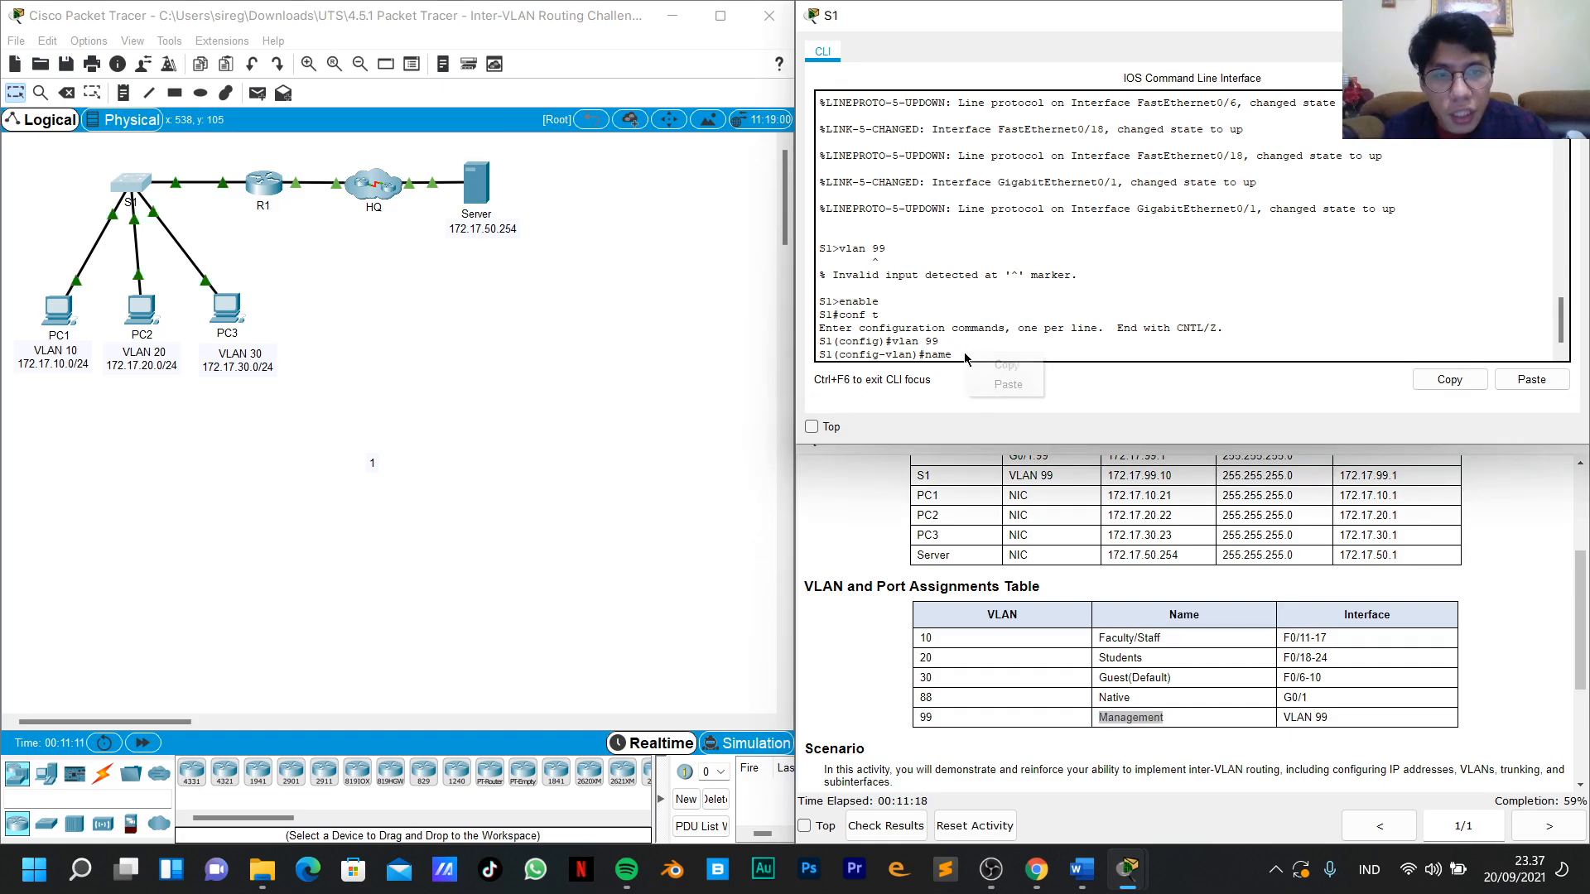
{"action": "left_click", "coordinate": [1008, 384]}
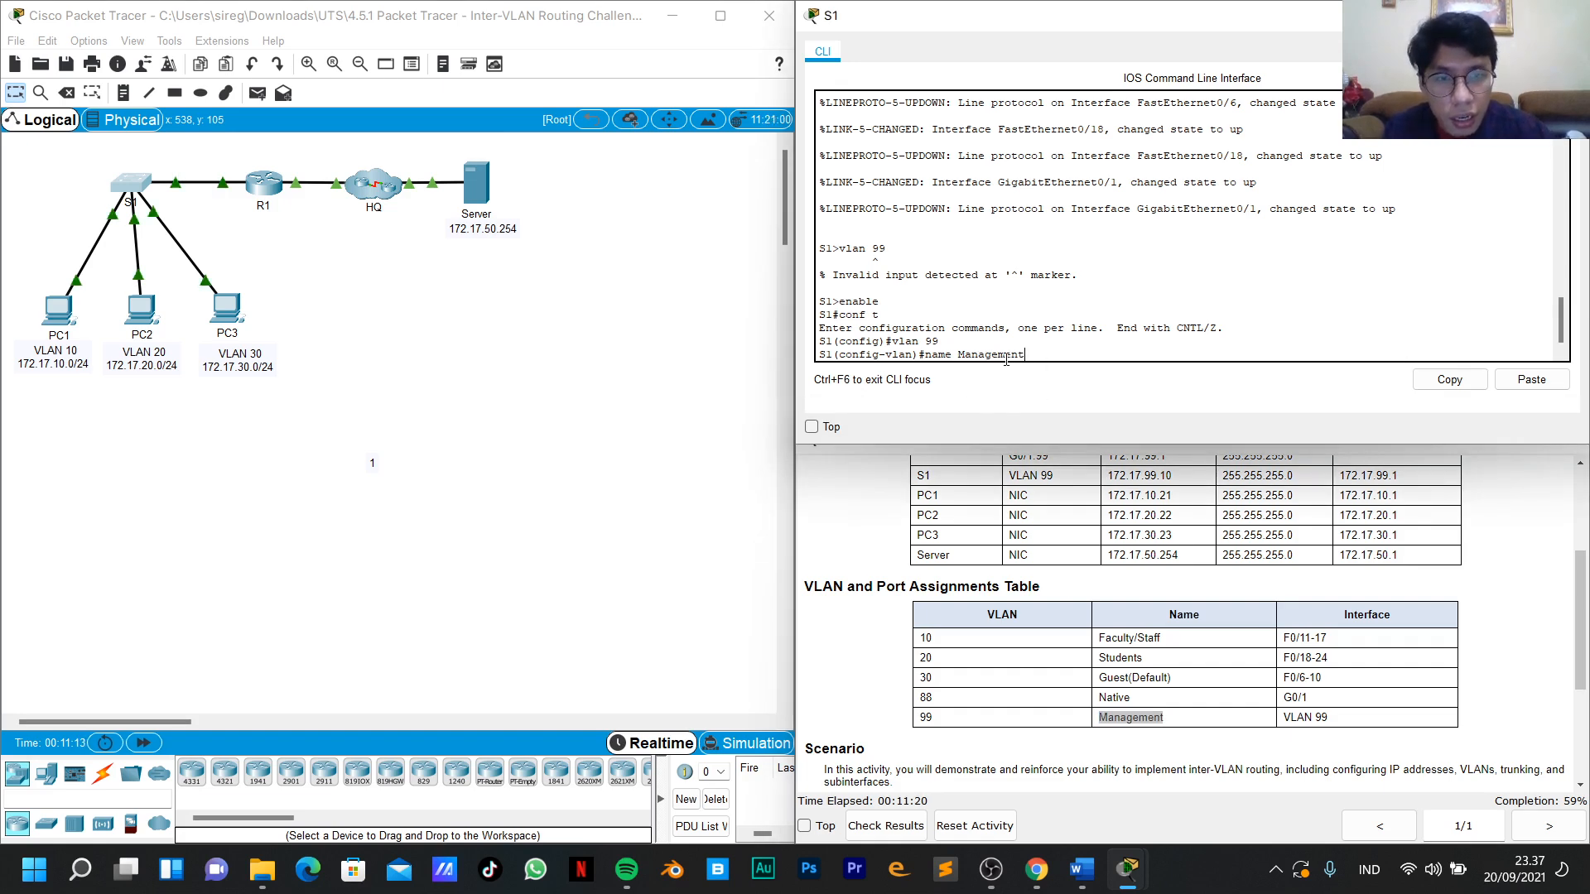
{"action": "key", "text": "Return"}
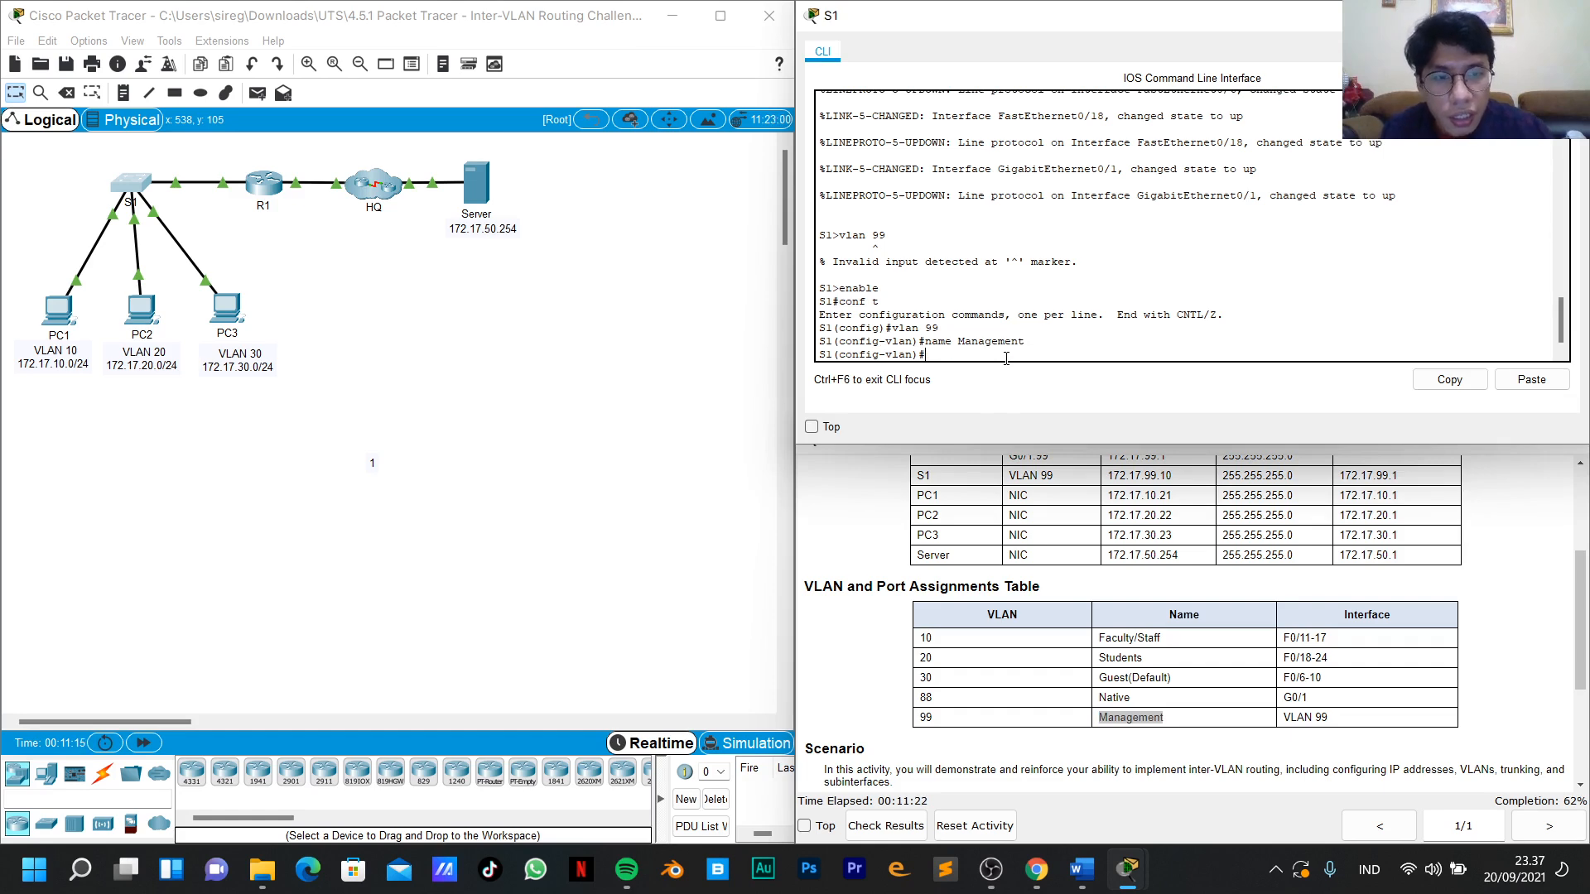
Select S1's IP address in the Addressing Table, leave VLAN configuration and enter interface configuration for VLAN 99 on S1.
{"action": "scroll", "coordinate": [1114, 584], "scroll_direction": "up", "scroll_amount": 4}
{"action": "scroll", "coordinate": [1114, 584], "scroll_direction": "down", "scroll_amount": 3}
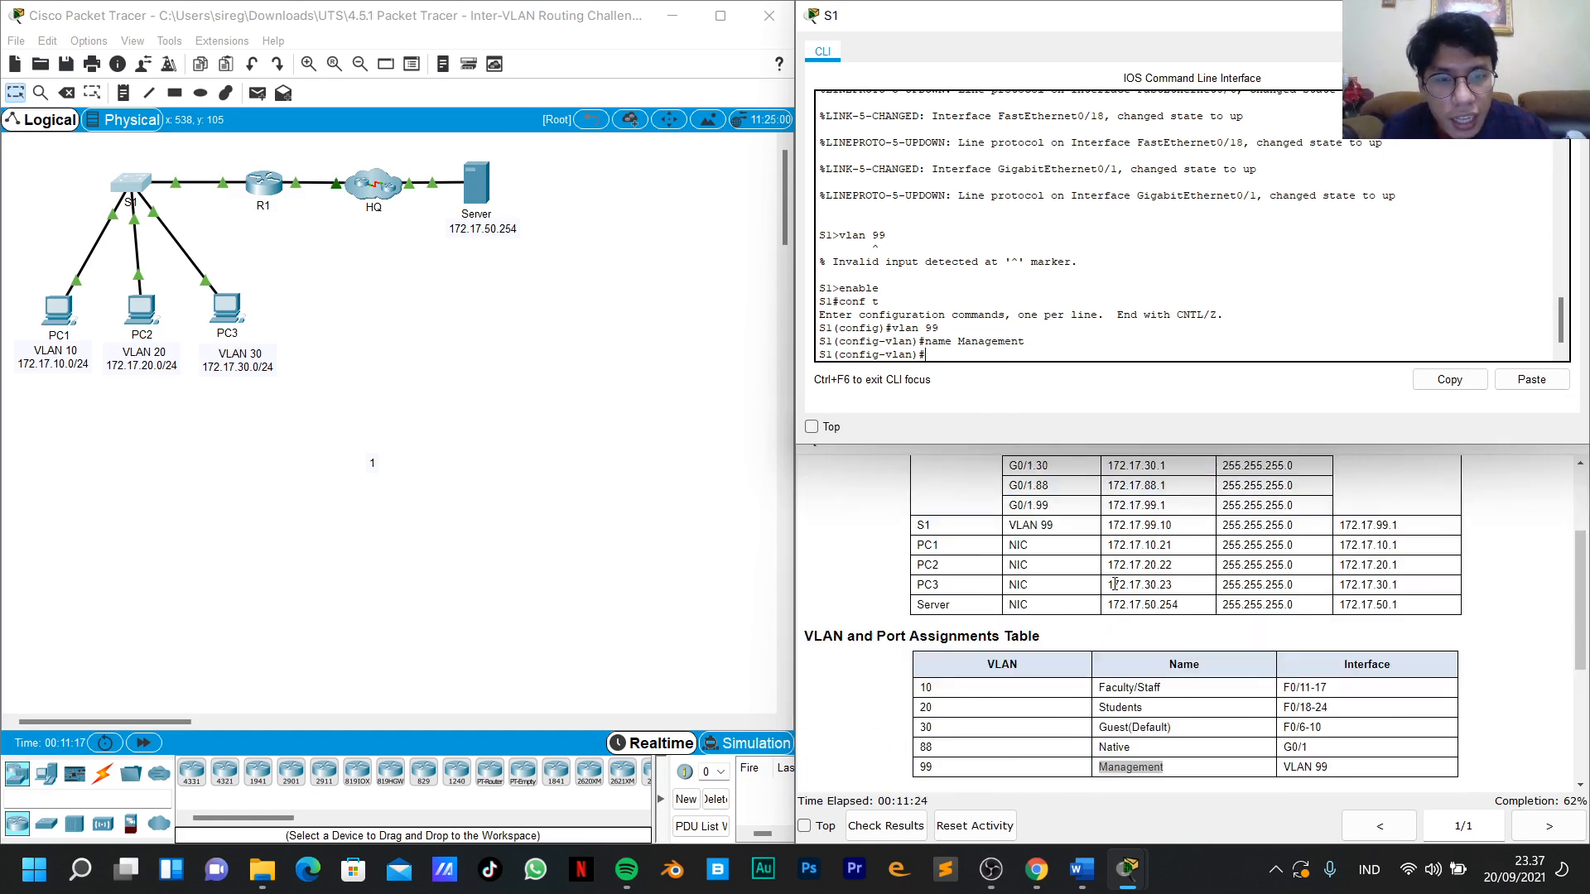
{"action": "scroll", "coordinate": [1115, 585], "scroll_direction": "up", "scroll_amount": 2}
{"action": "left_click_drag", "start_coordinate": [1107, 624], "coordinate": [1176, 626]}
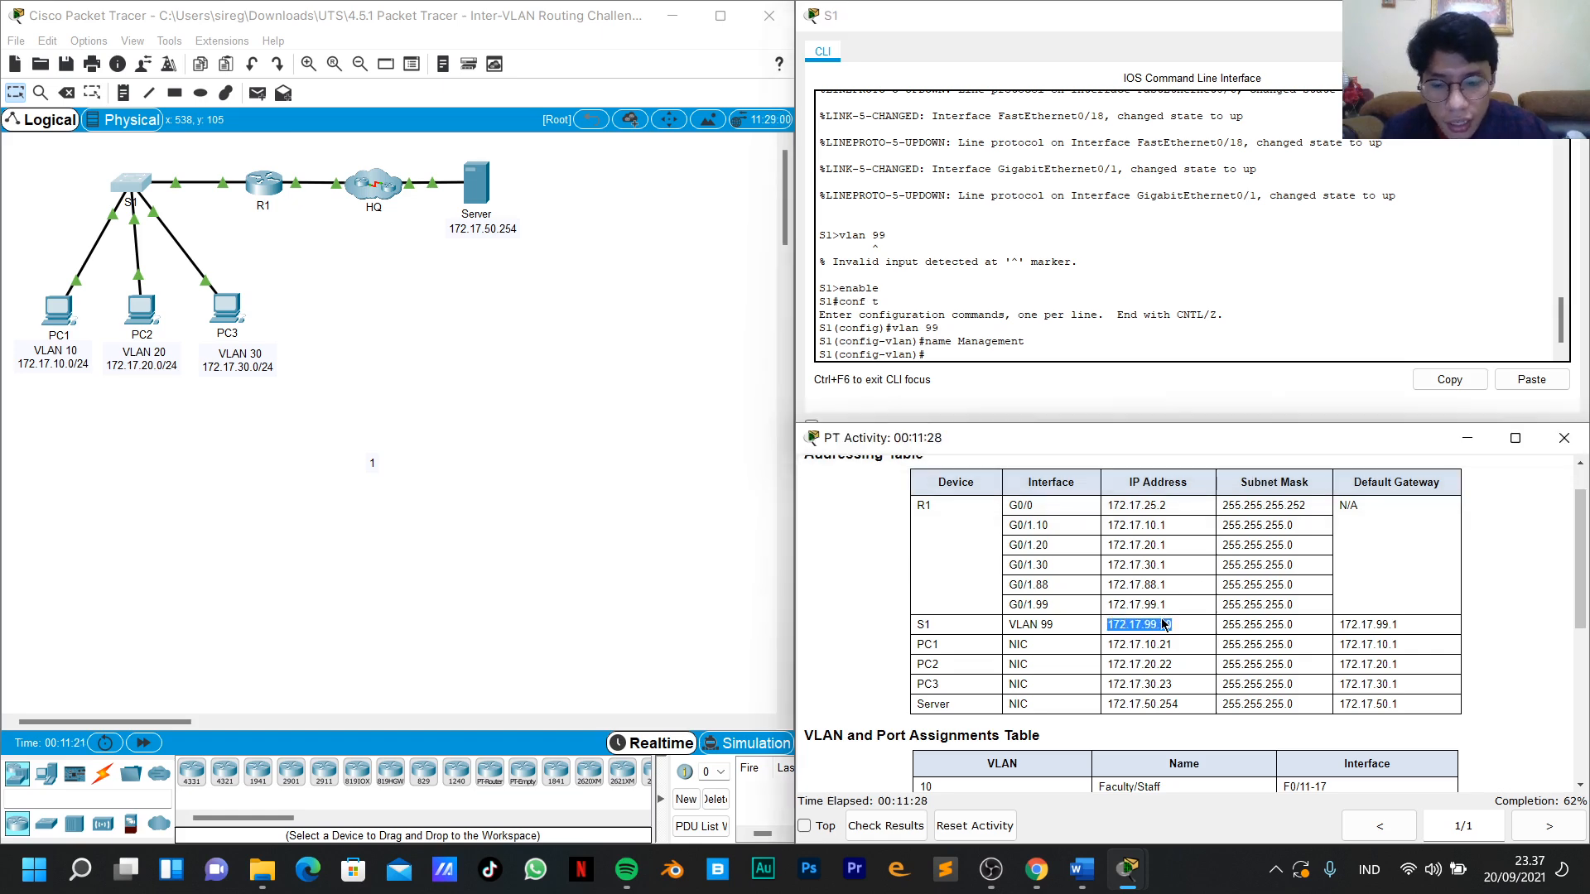
{"action": "left_click", "coordinate": [958, 351]}
{"action": "type", "text": "exi"}
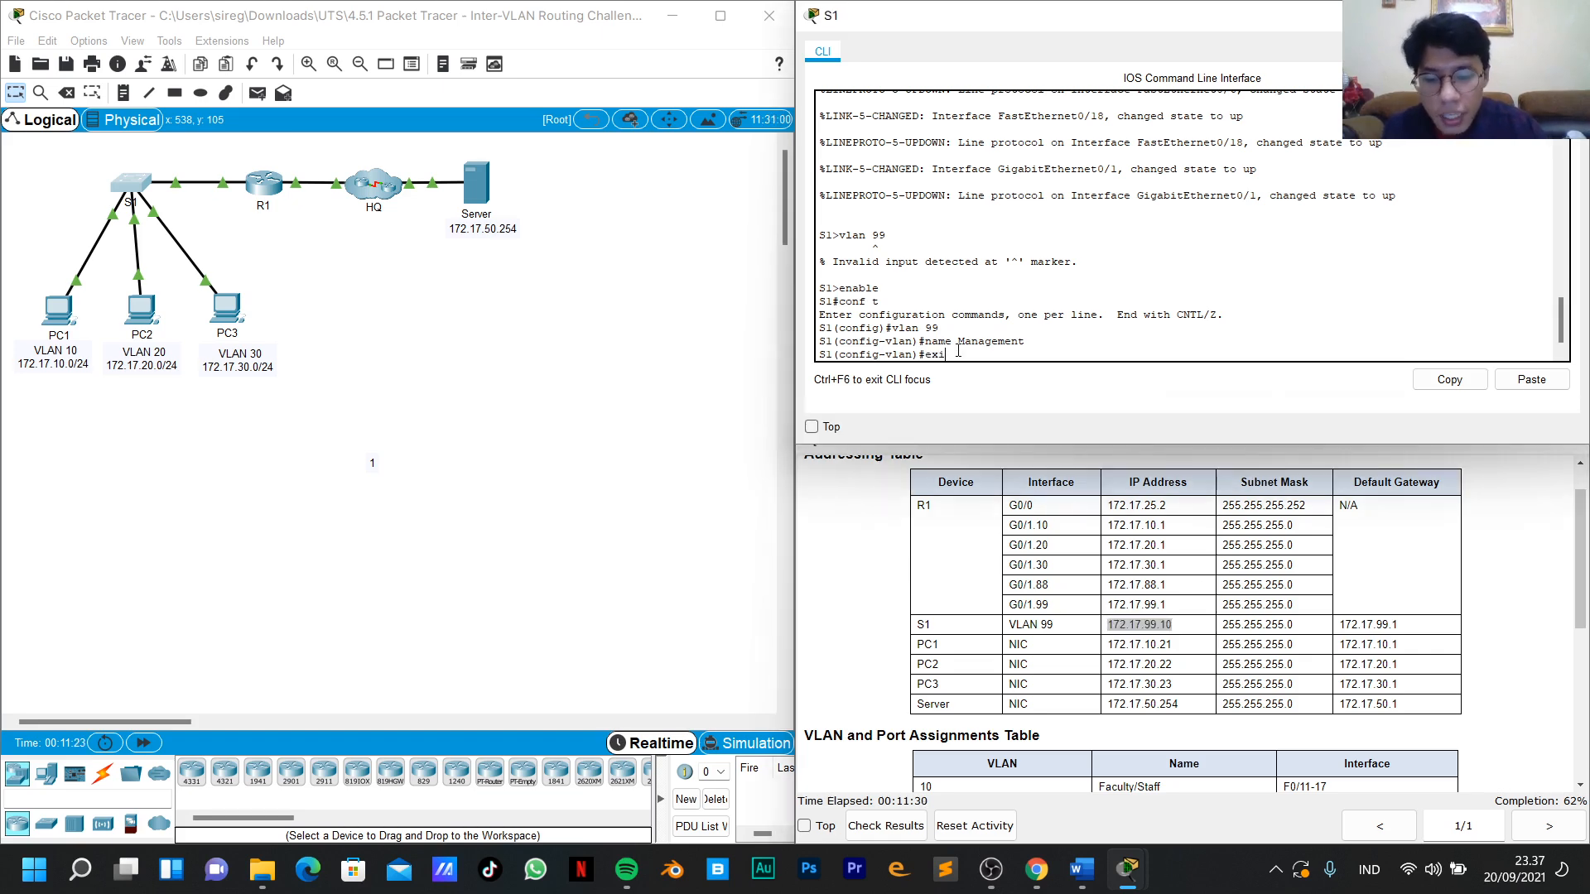
{"action": "type", "text": "t"}
{"action": "key", "text": "Return"}
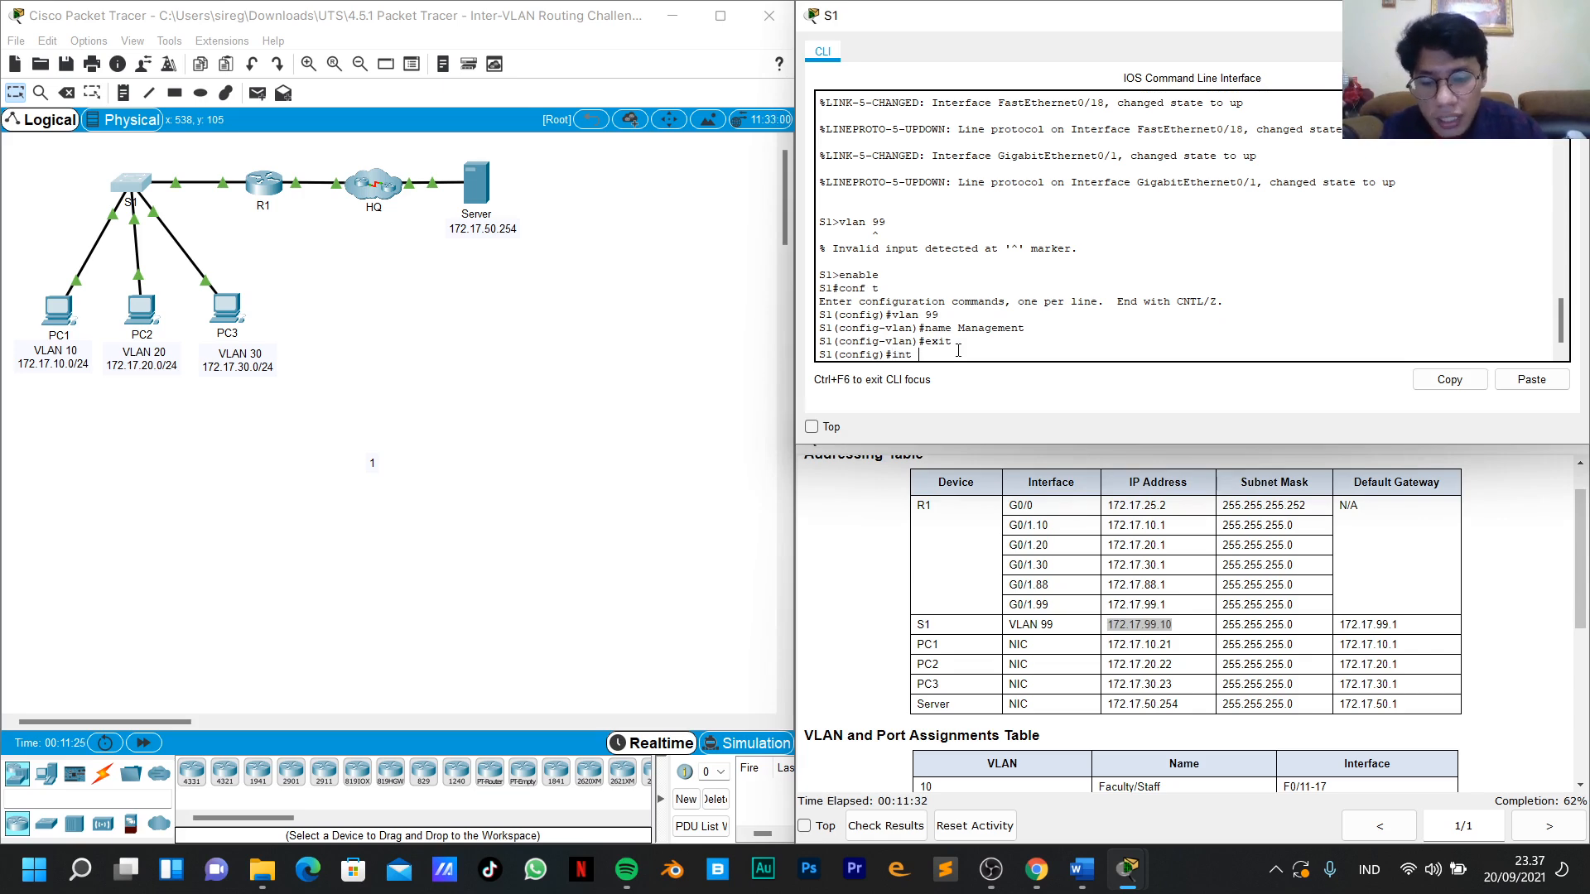
{"action": "type", "text": "int vlan 99"}
{"action": "key", "text": "Return"}
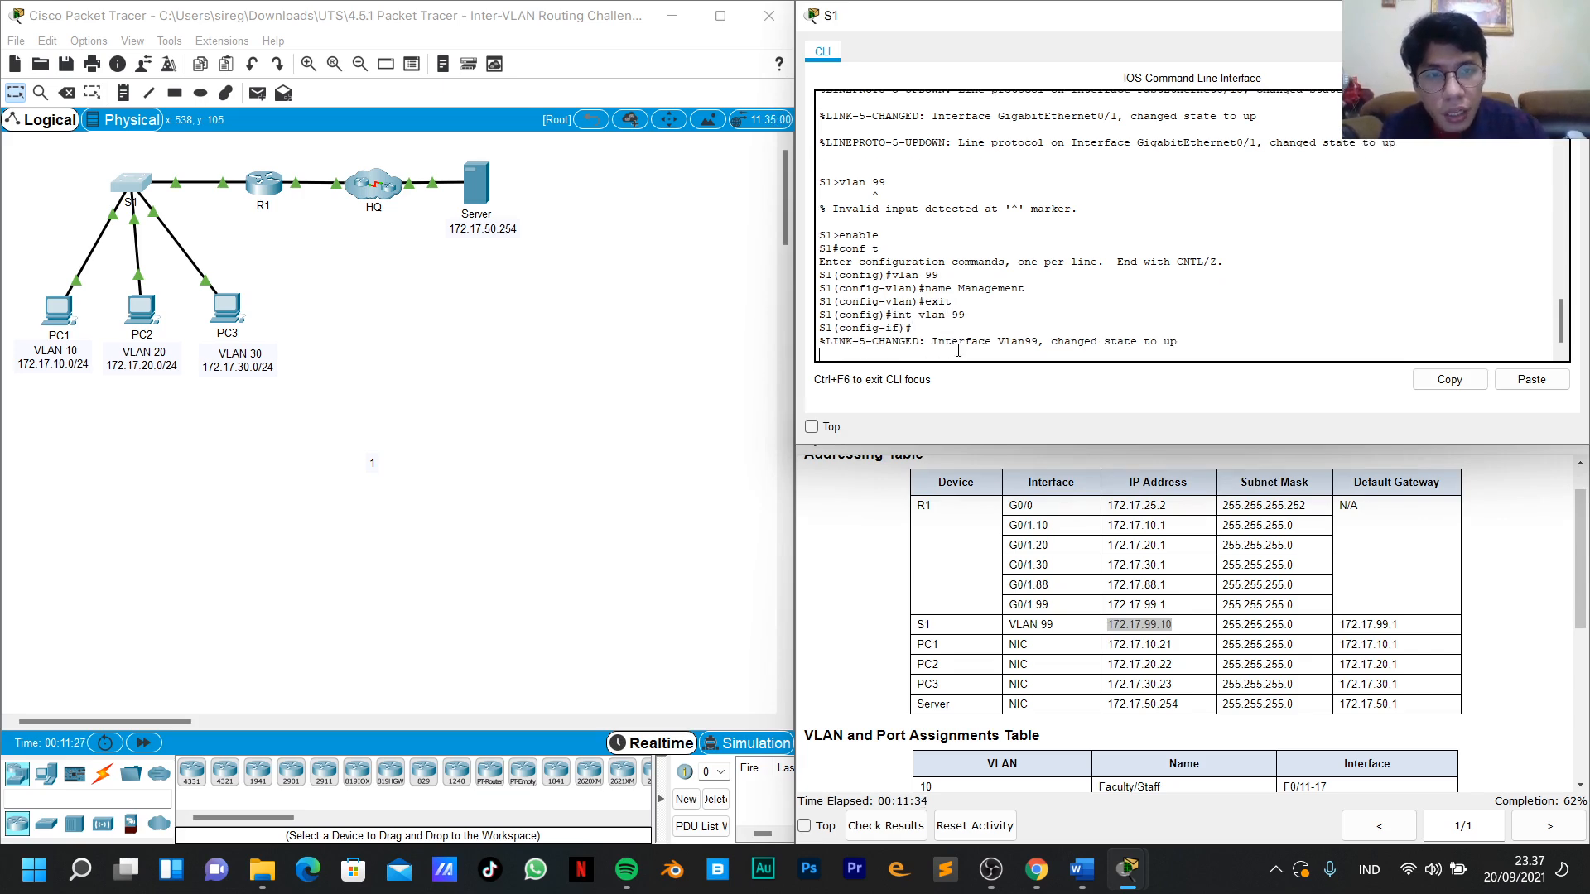
{"action": "key", "text": "Return"}
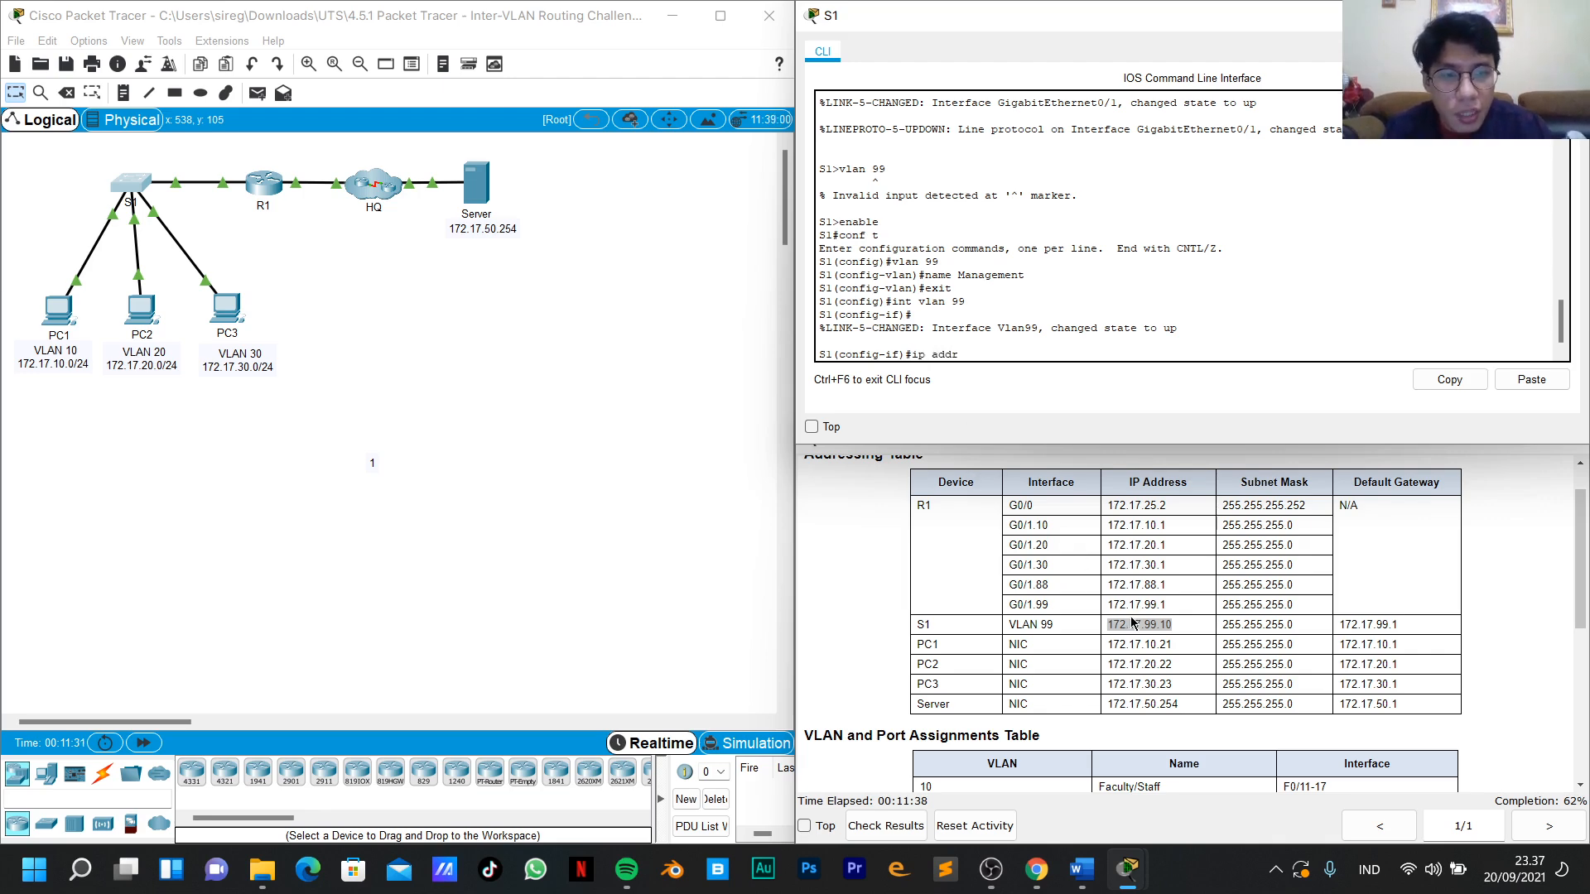
Assign IP address 172.17.99.10 with subnet mask 255.255.255.0 to S1's VLAN 99 interface, copying both from the Addressing Table.
{"action": "left_click", "coordinate": [968, 478]}
{"action": "left_click", "coordinate": [989, 351]}
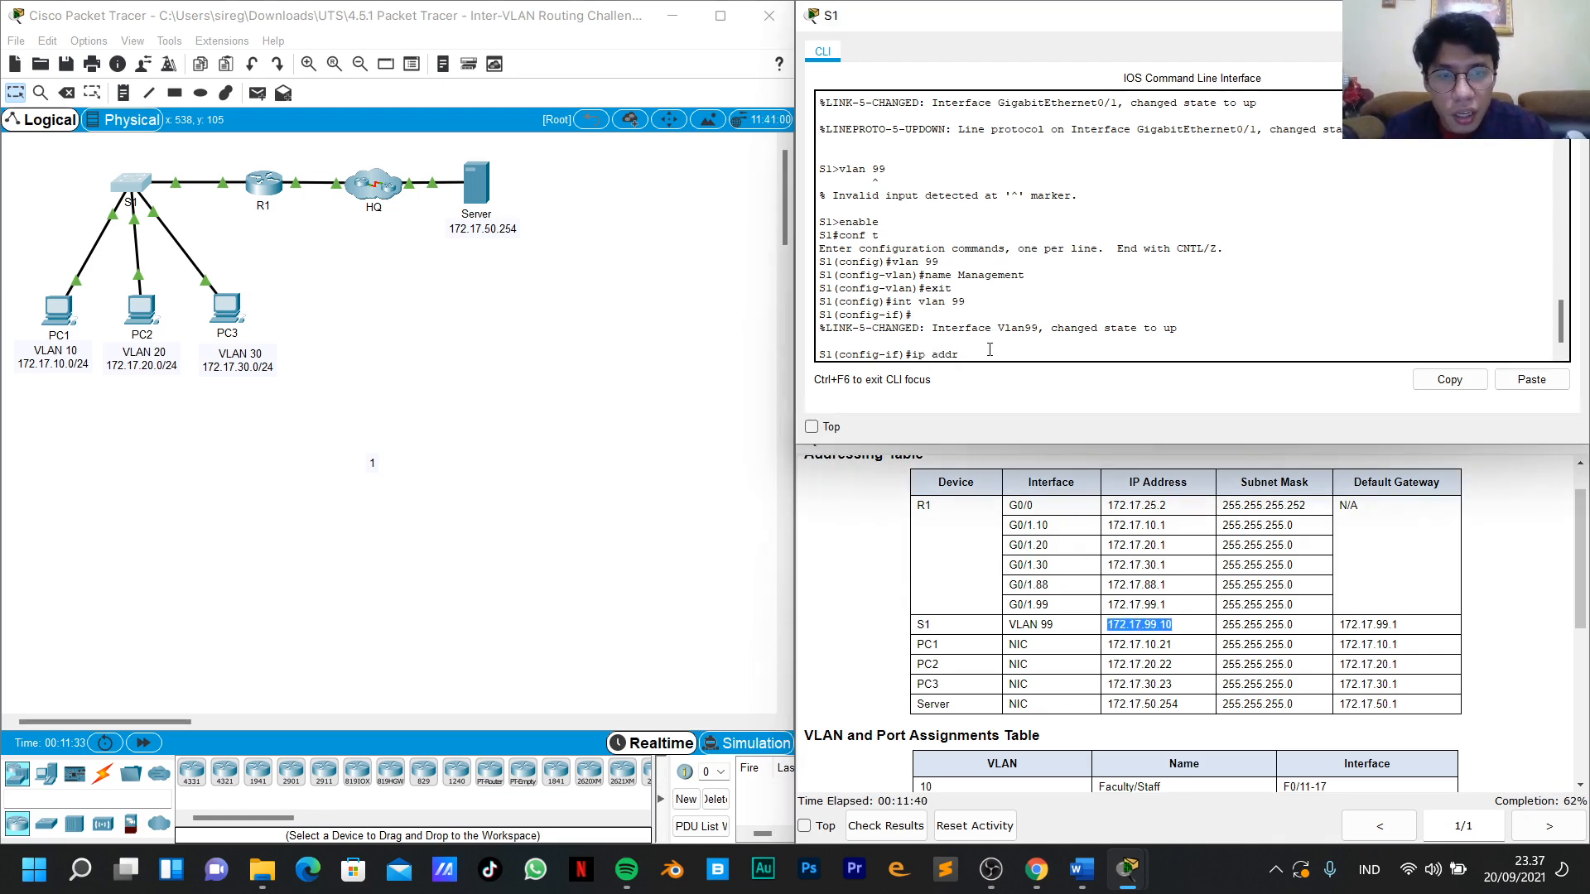
{"action": "type", "text": "ip addr"}
{"action": "right_click", "coordinate": [989, 351]}
{"action": "left_click", "coordinate": [1029, 383]}
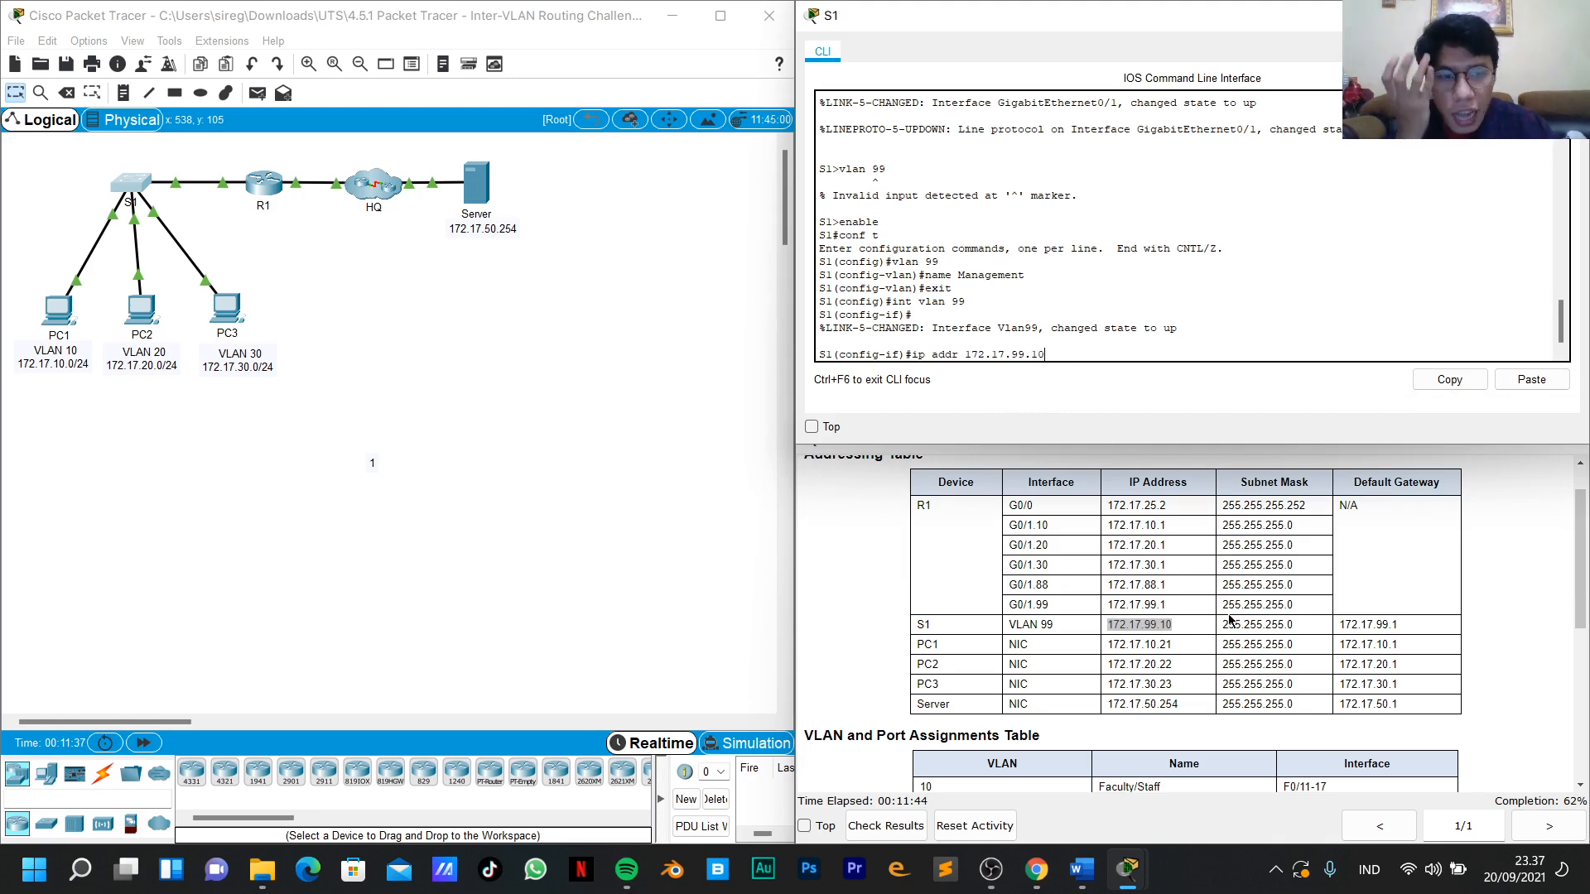
{"action": "left_click_drag", "start_coordinate": [1222, 624], "coordinate": [1302, 629]}
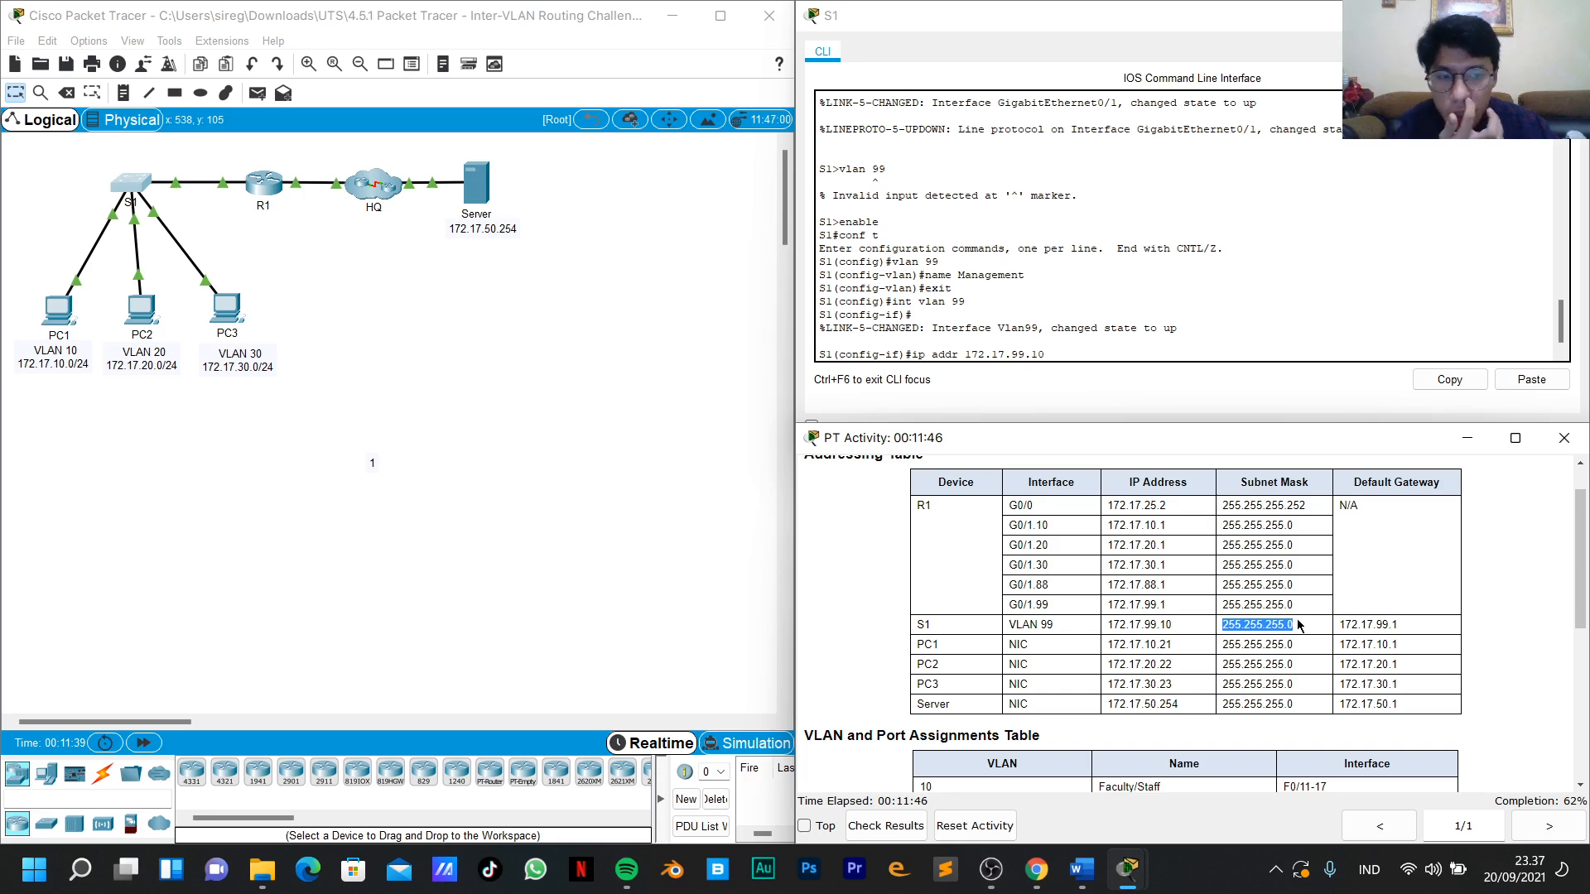
{"action": "left_click", "coordinate": [1060, 358]}
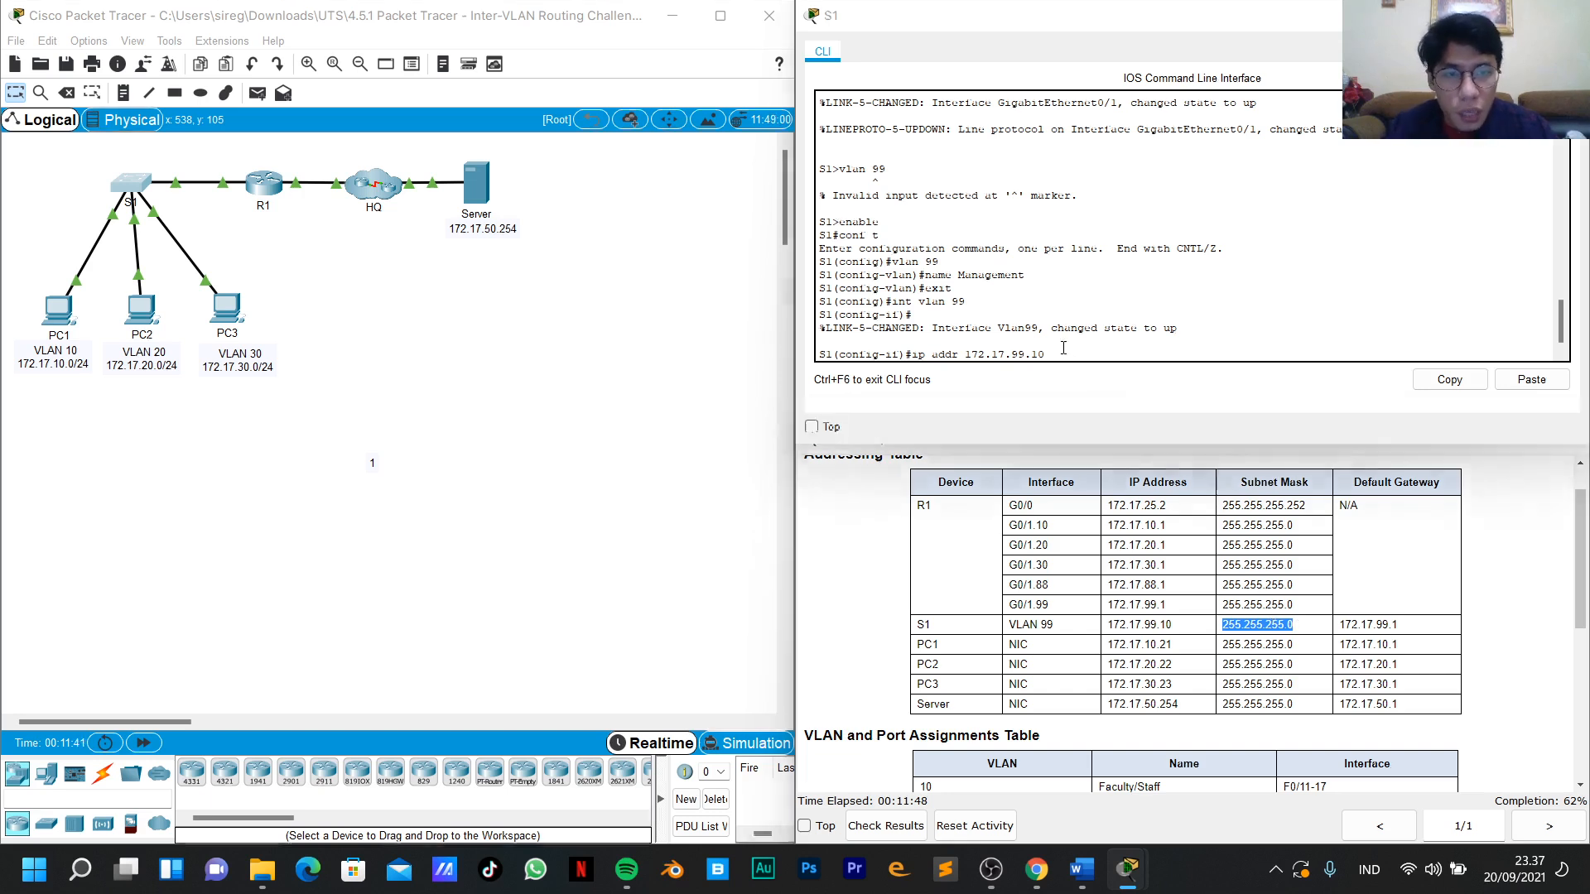
{"action": "right_click", "coordinate": [1055, 355]}
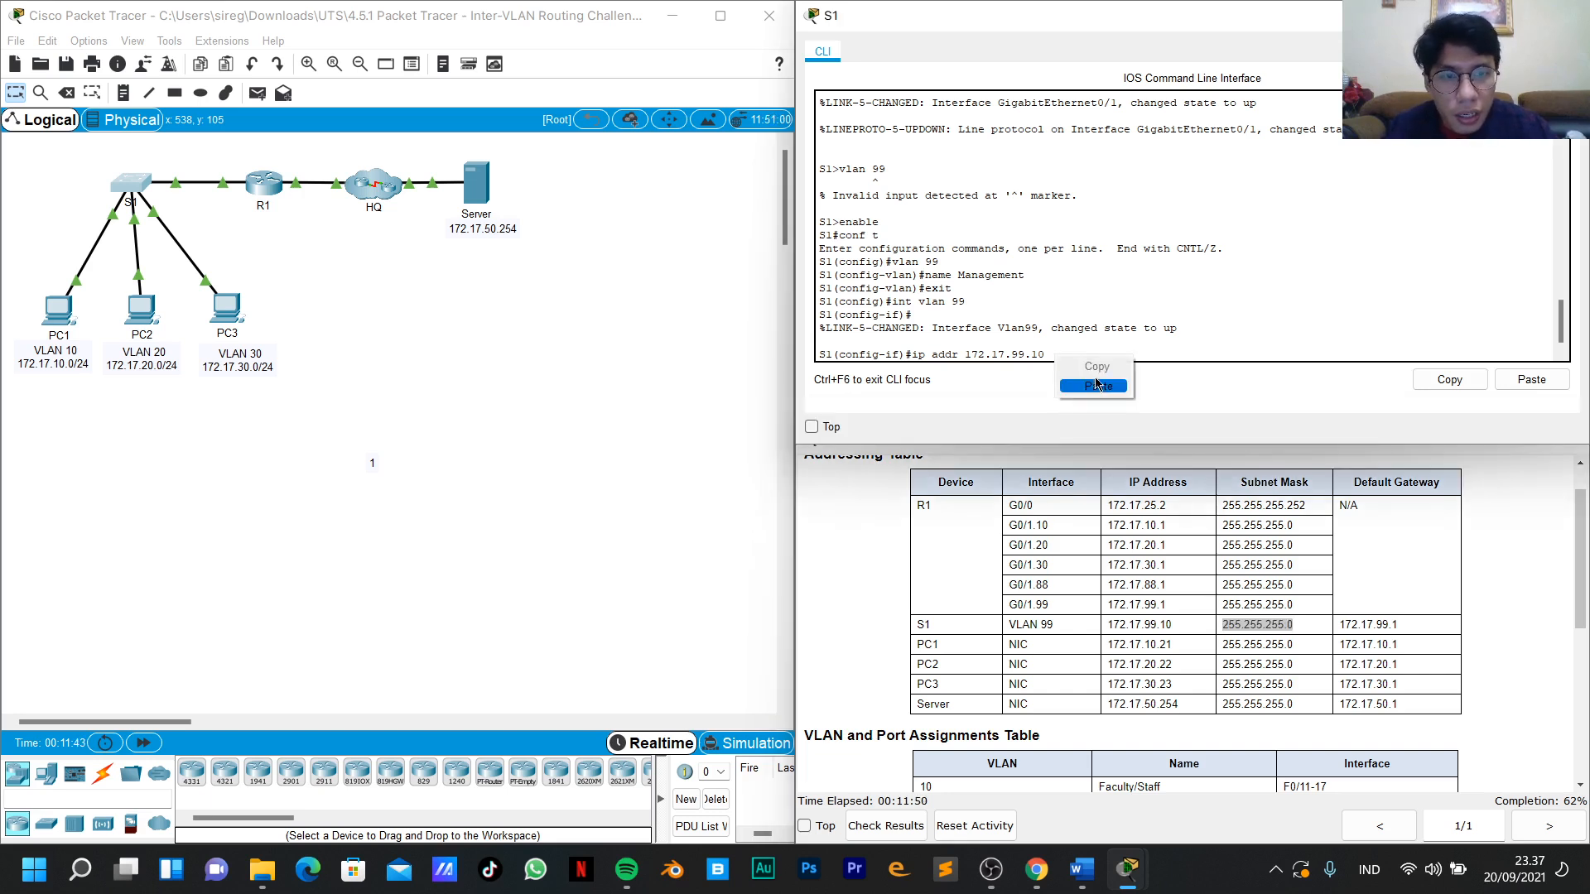
{"action": "key", "text": "Return"}
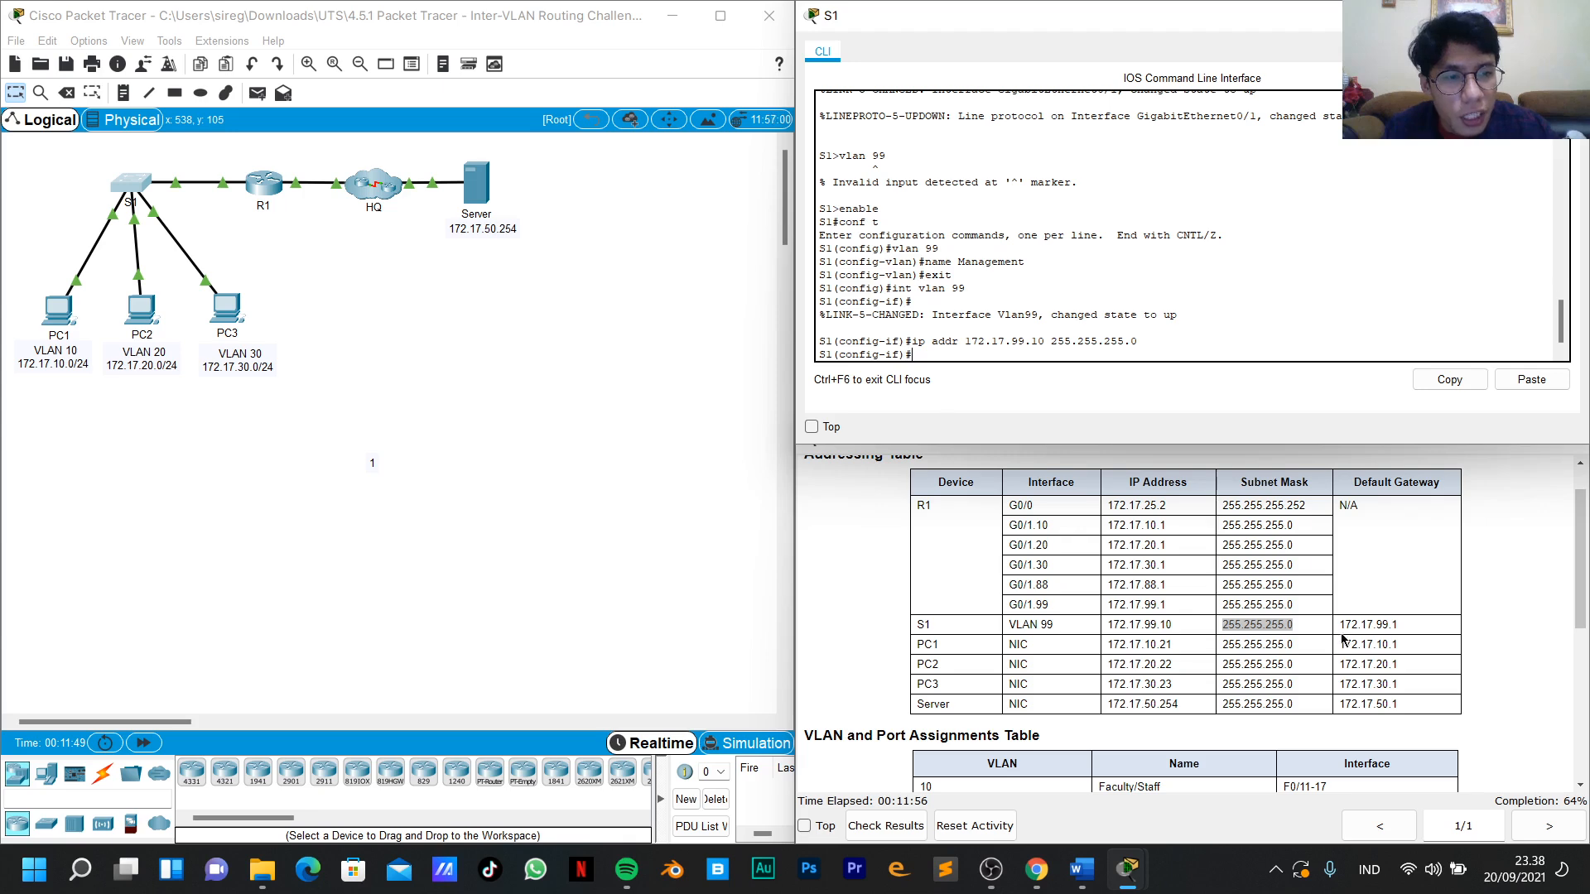
Set S1's default gateway to 172.17.99.1, copied from the Addressing Table.
{"action": "left_click_drag", "start_coordinate": [1344, 626], "coordinate": [1403, 631]}
{"action": "key", "text": "ctrl+c"}
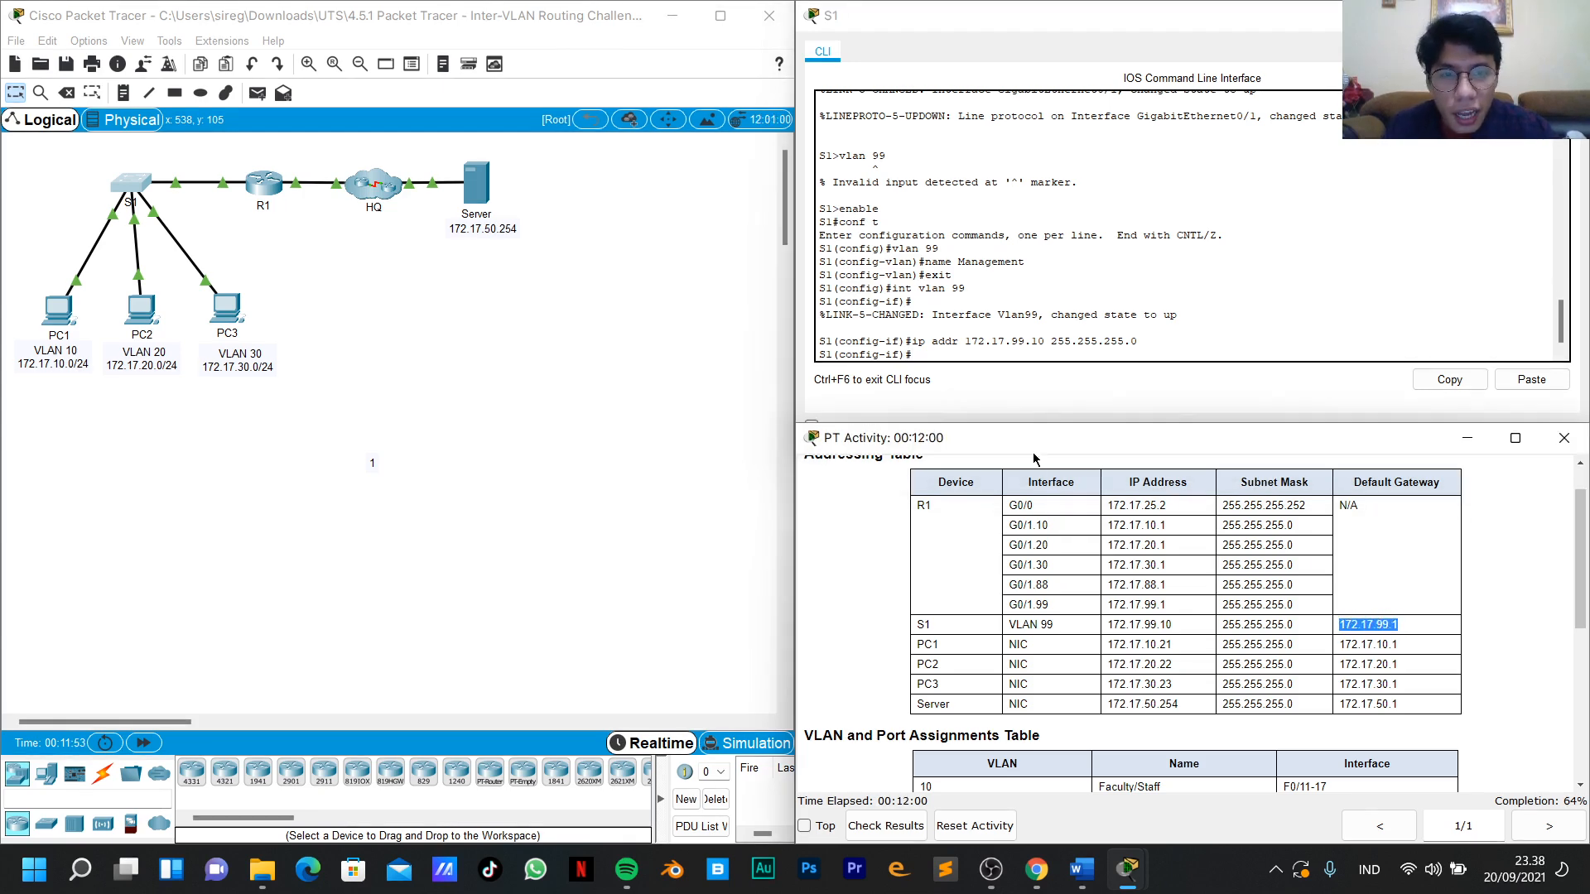
{"action": "left_click", "coordinate": [939, 366]}
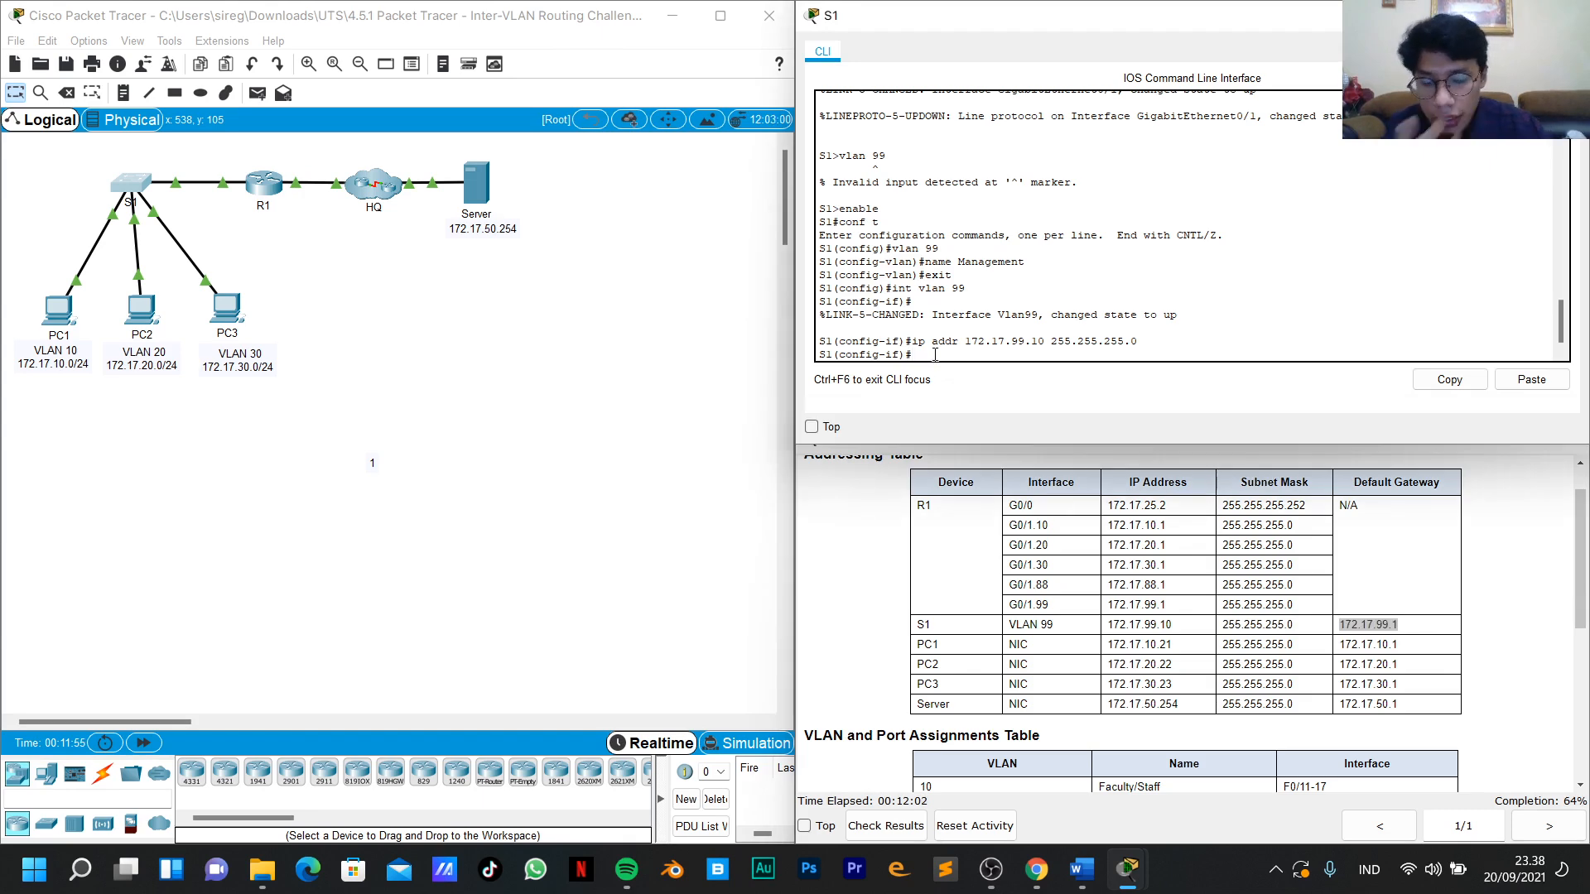
{"action": "type", "text": "ip "}
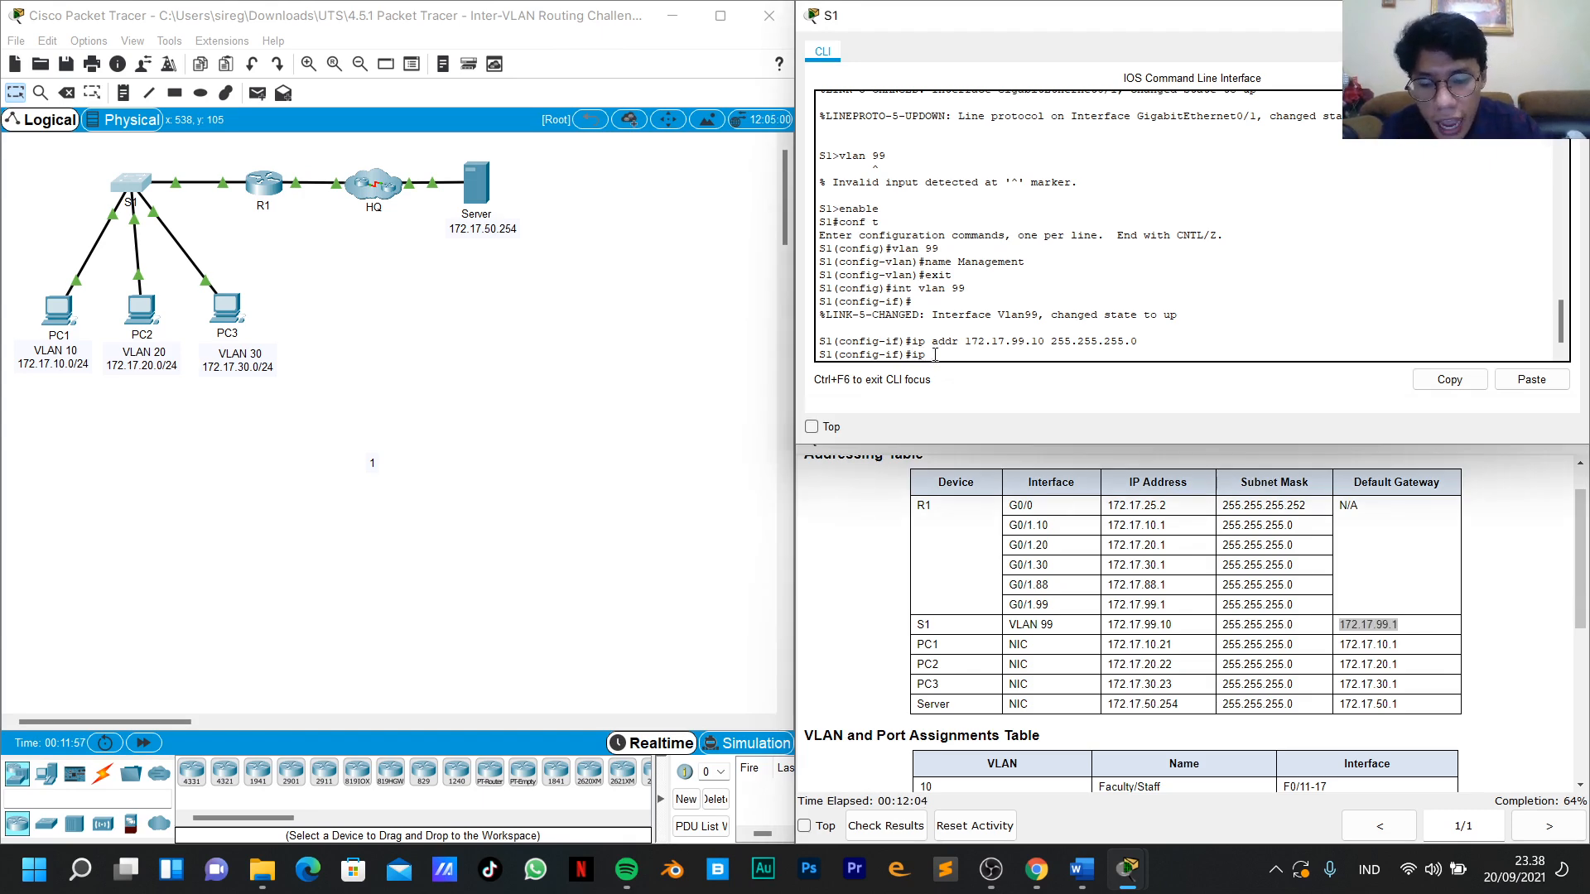
{"action": "type", "text": "default-"}
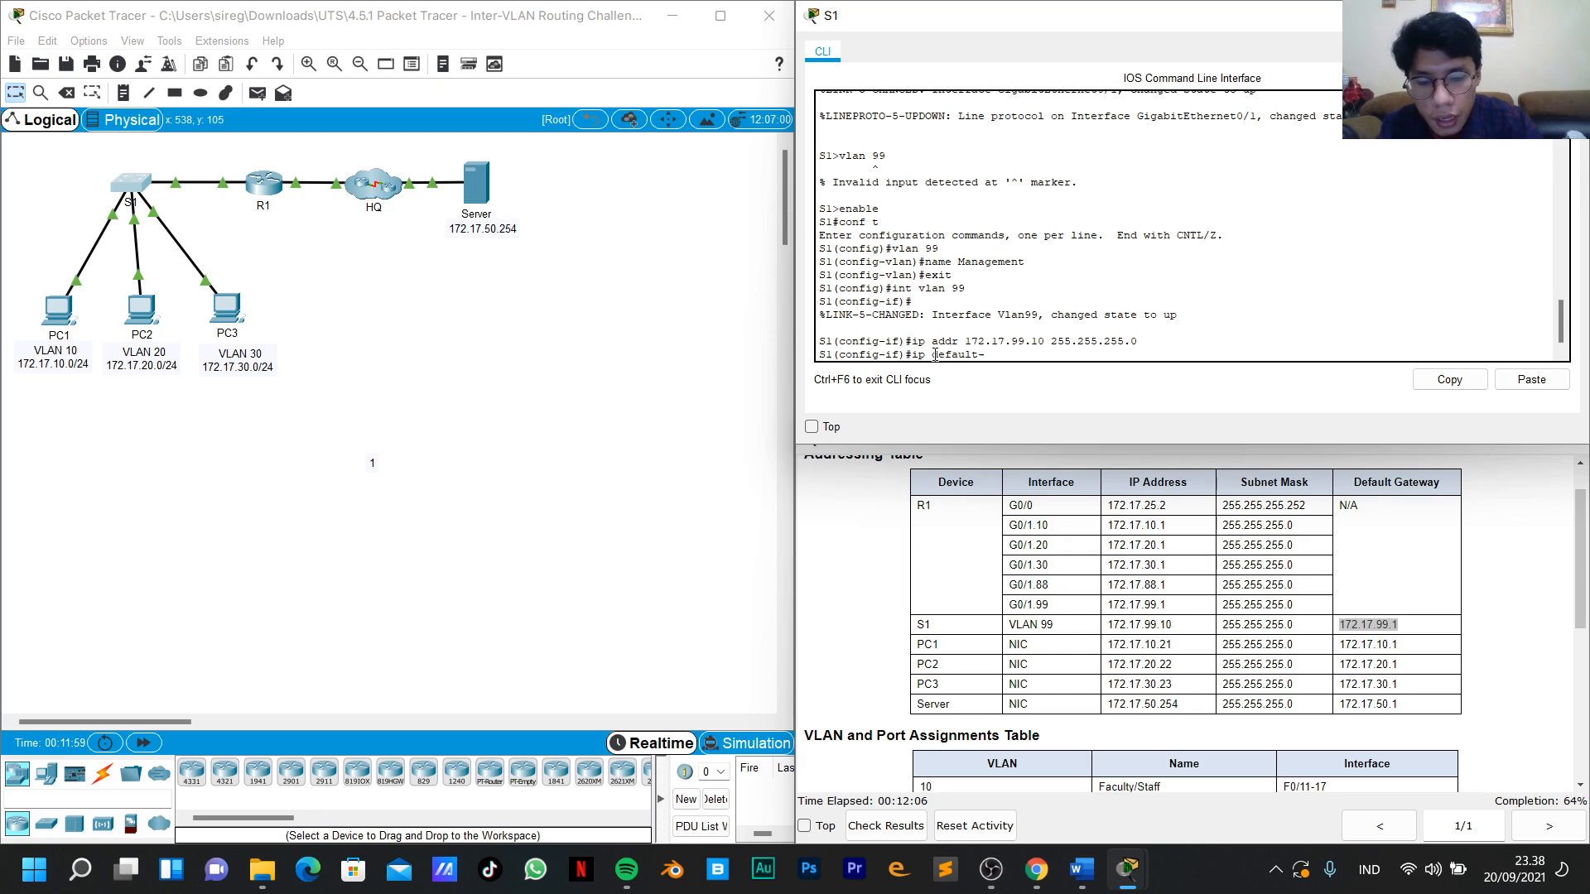
{"action": "type", "text": "gate"}
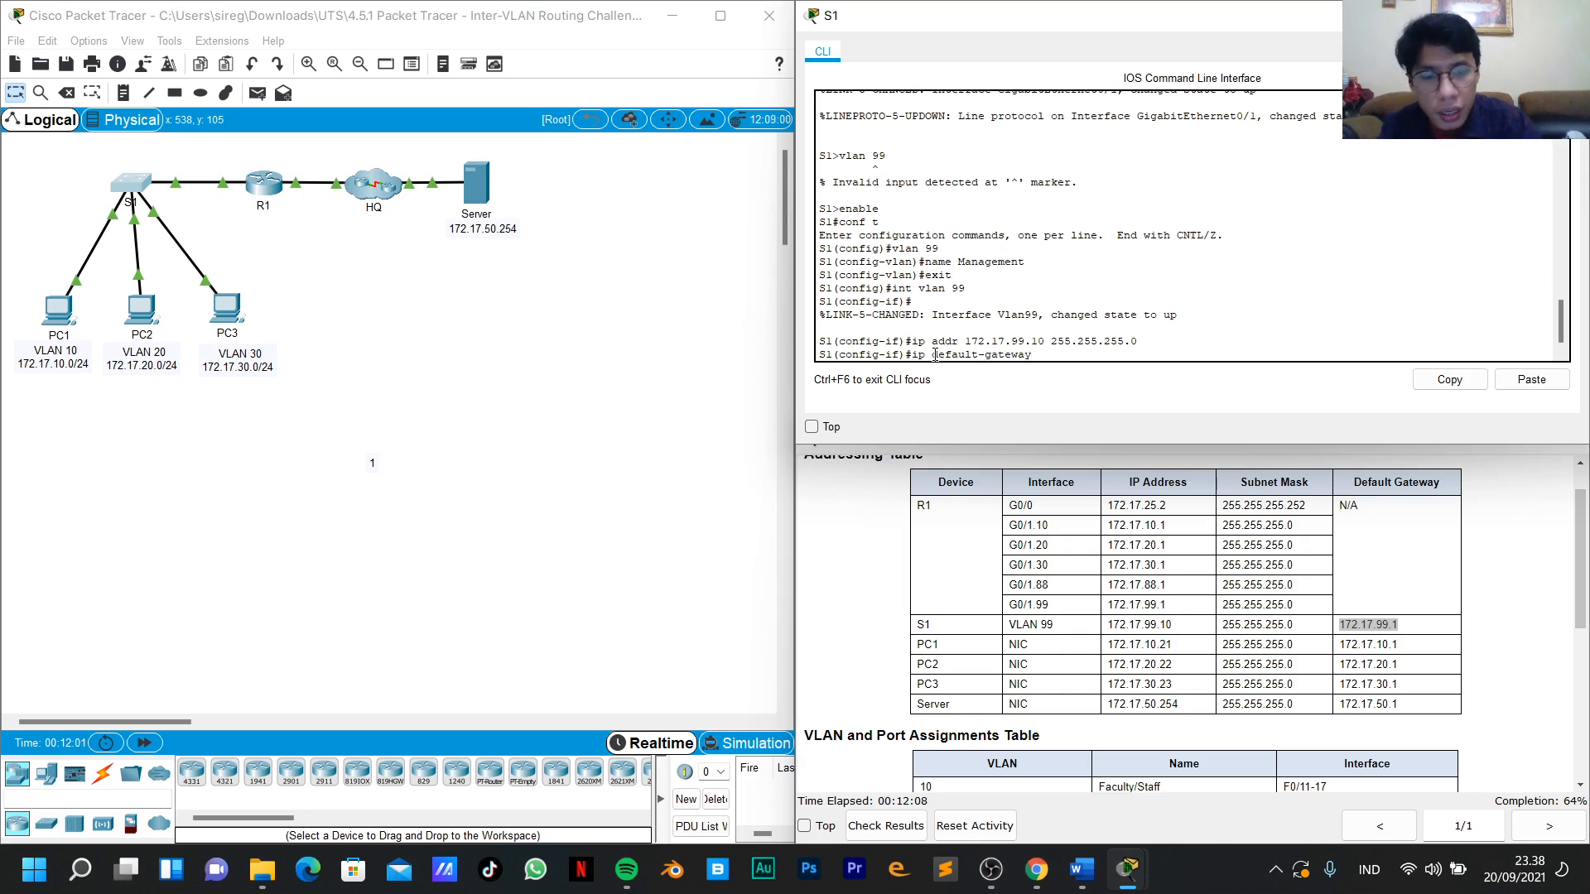
{"action": "type", "text": "way"}
{"action": "right_click", "coordinate": [1052, 351]}
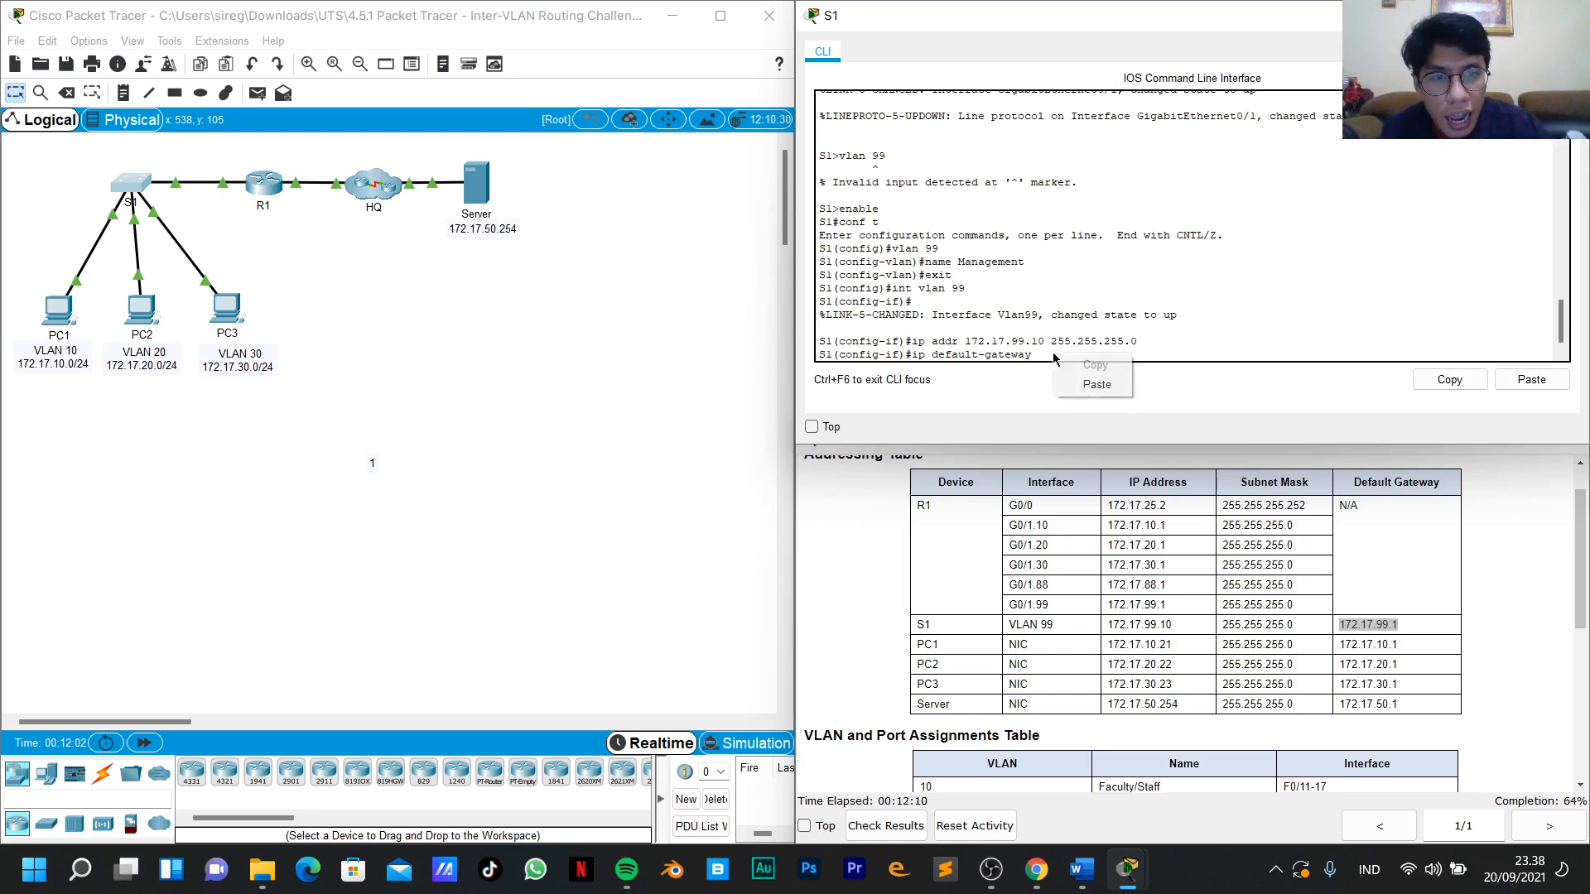
{"action": "left_click", "coordinate": [1083, 382]}
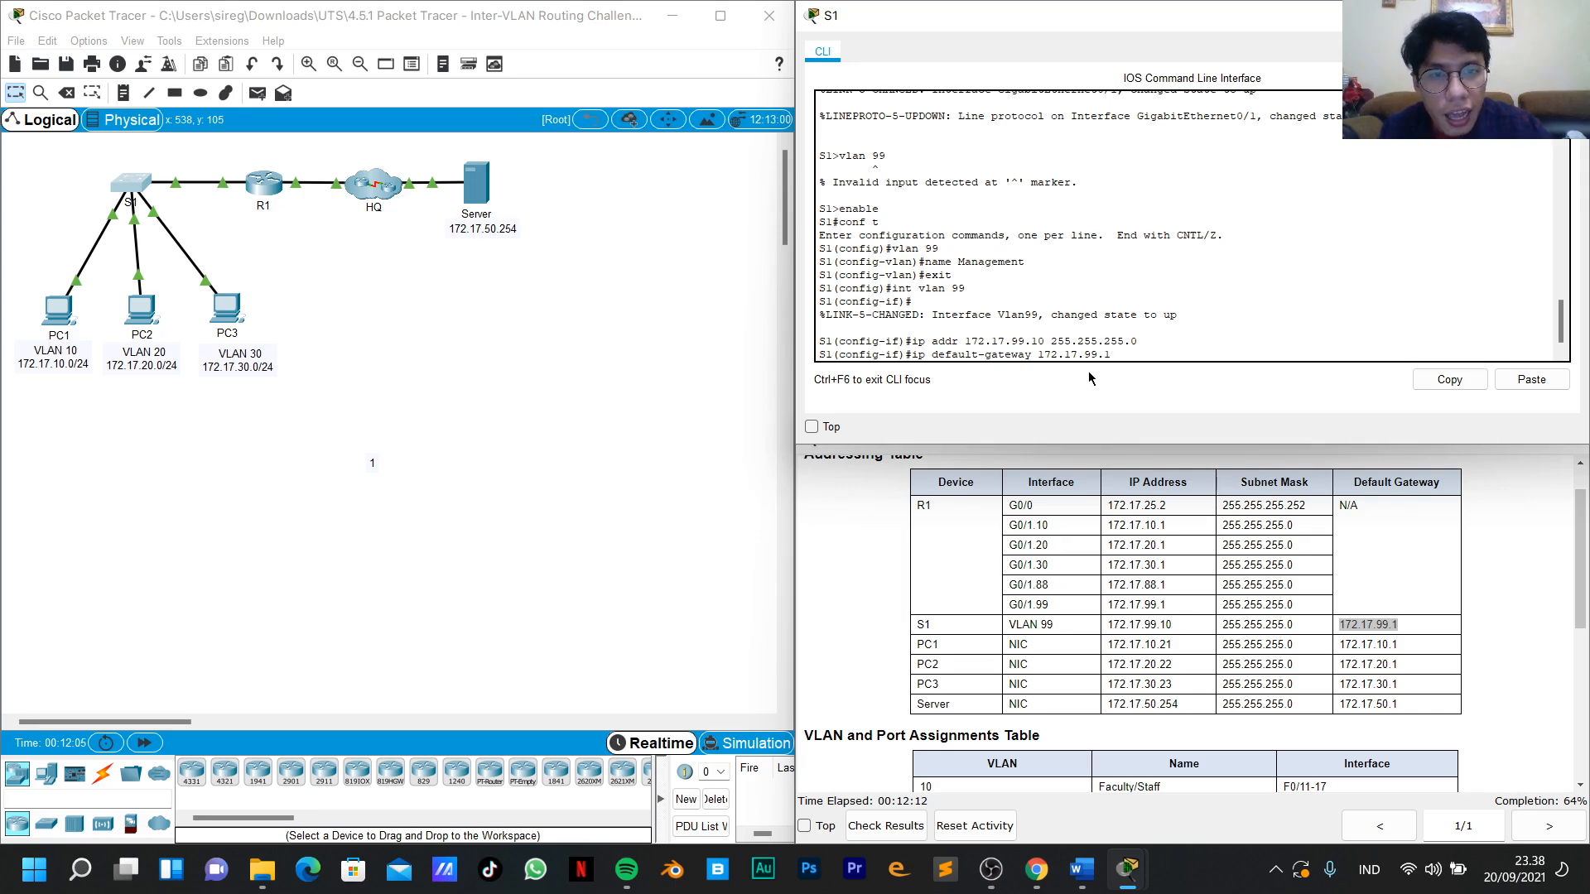
{"action": "key", "text": "Return"}
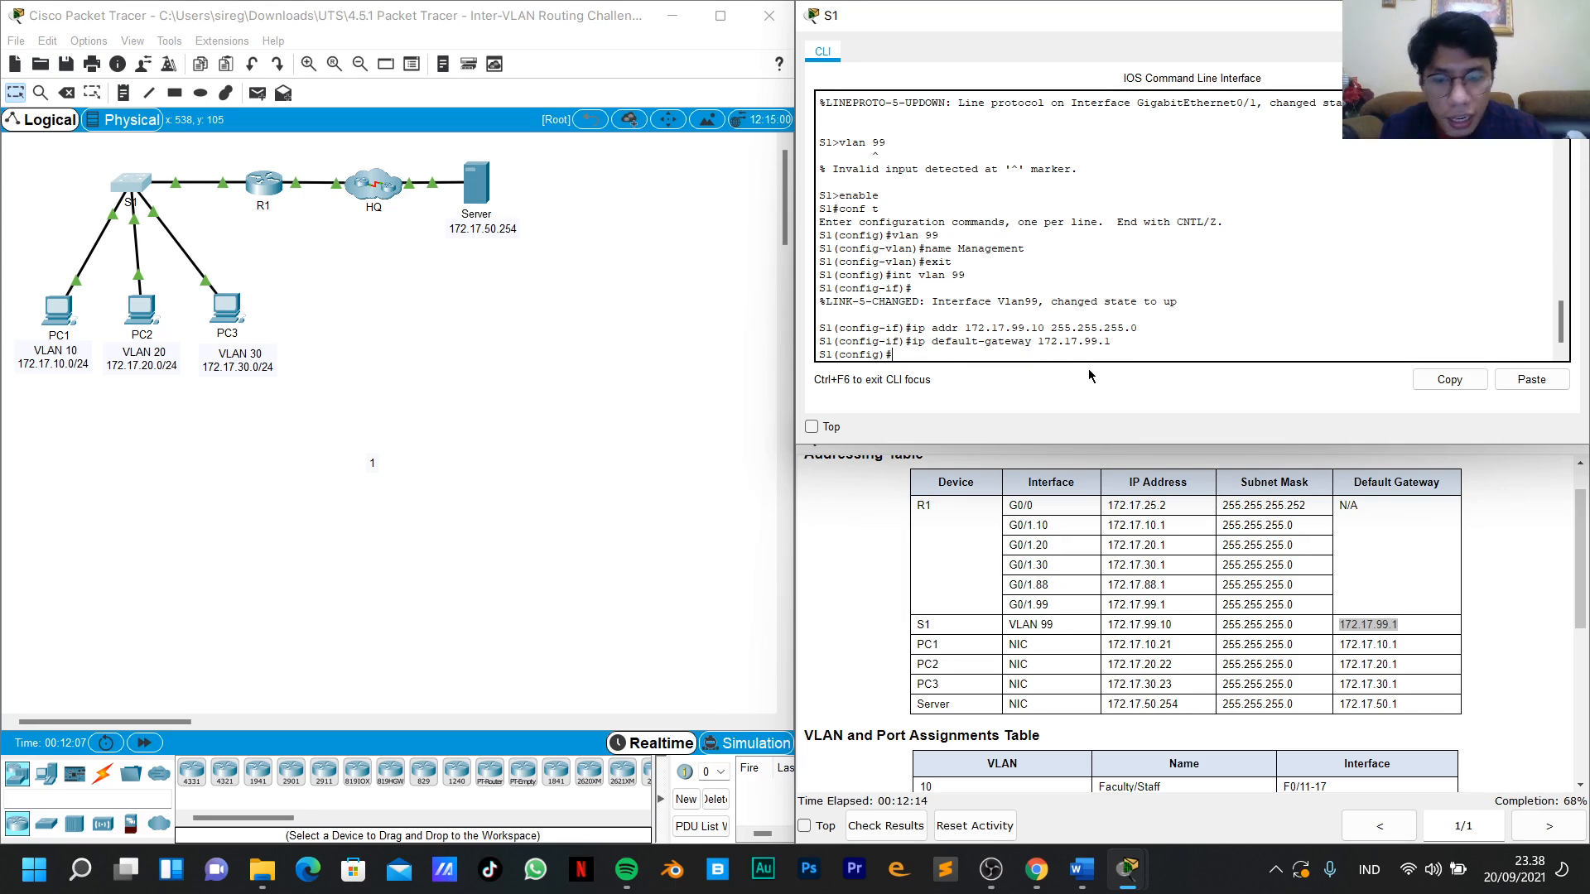
Exit S1's global configuration mode and return to the privileged EXEC prompt.
{"action": "type", "text": "eit"}
{"action": "key", "text": "Return"}
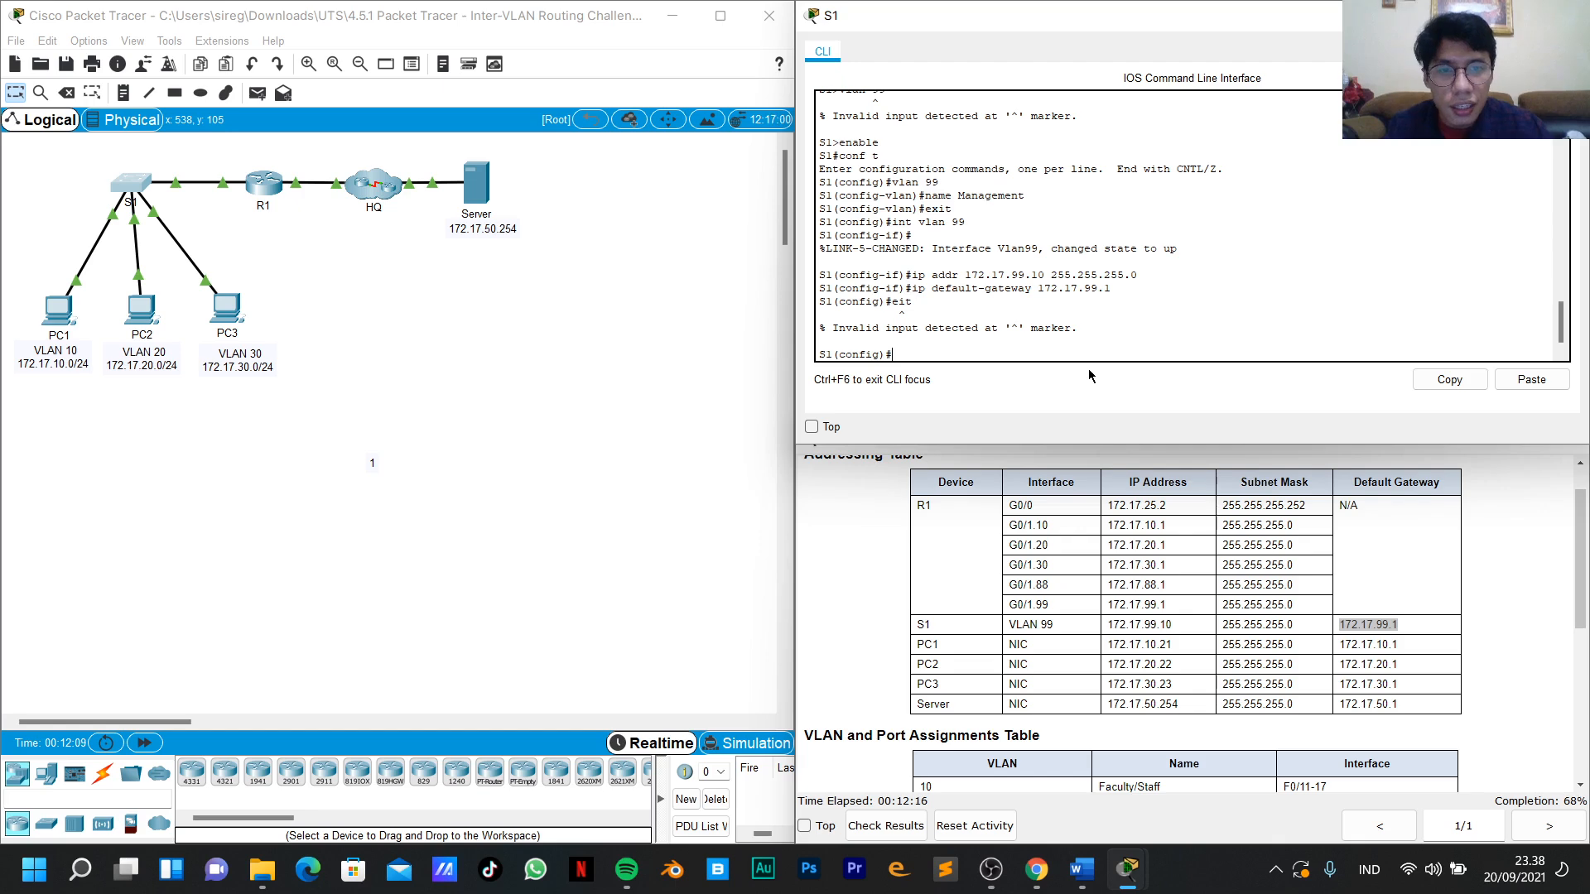
{"action": "type", "text": "exit"}
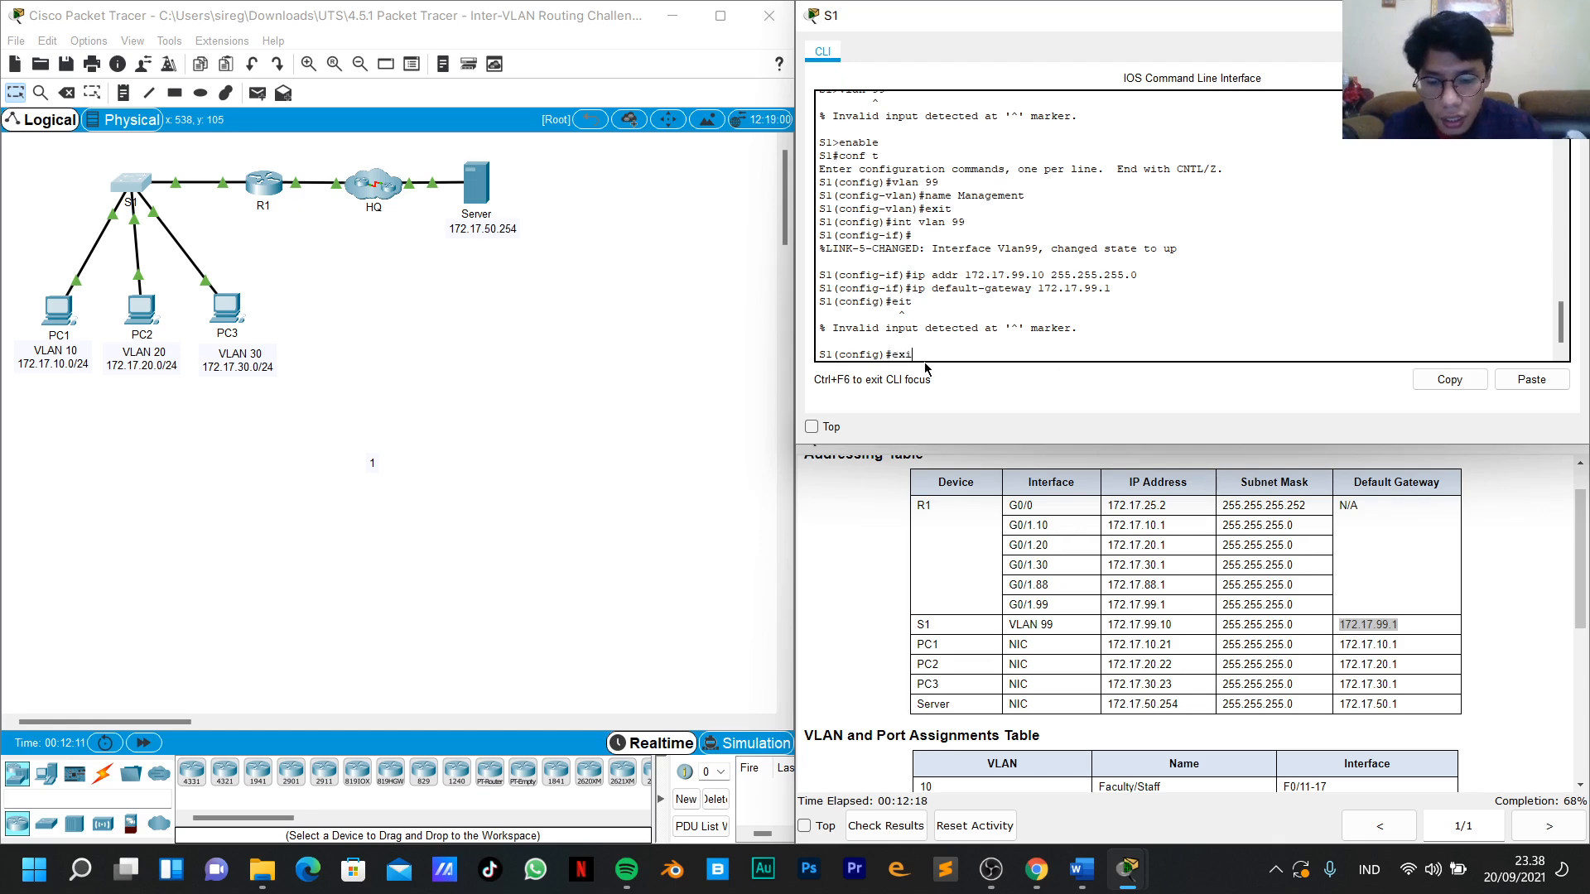
{"action": "key", "text": "Return"}
{"action": "key", "text": "Return"}
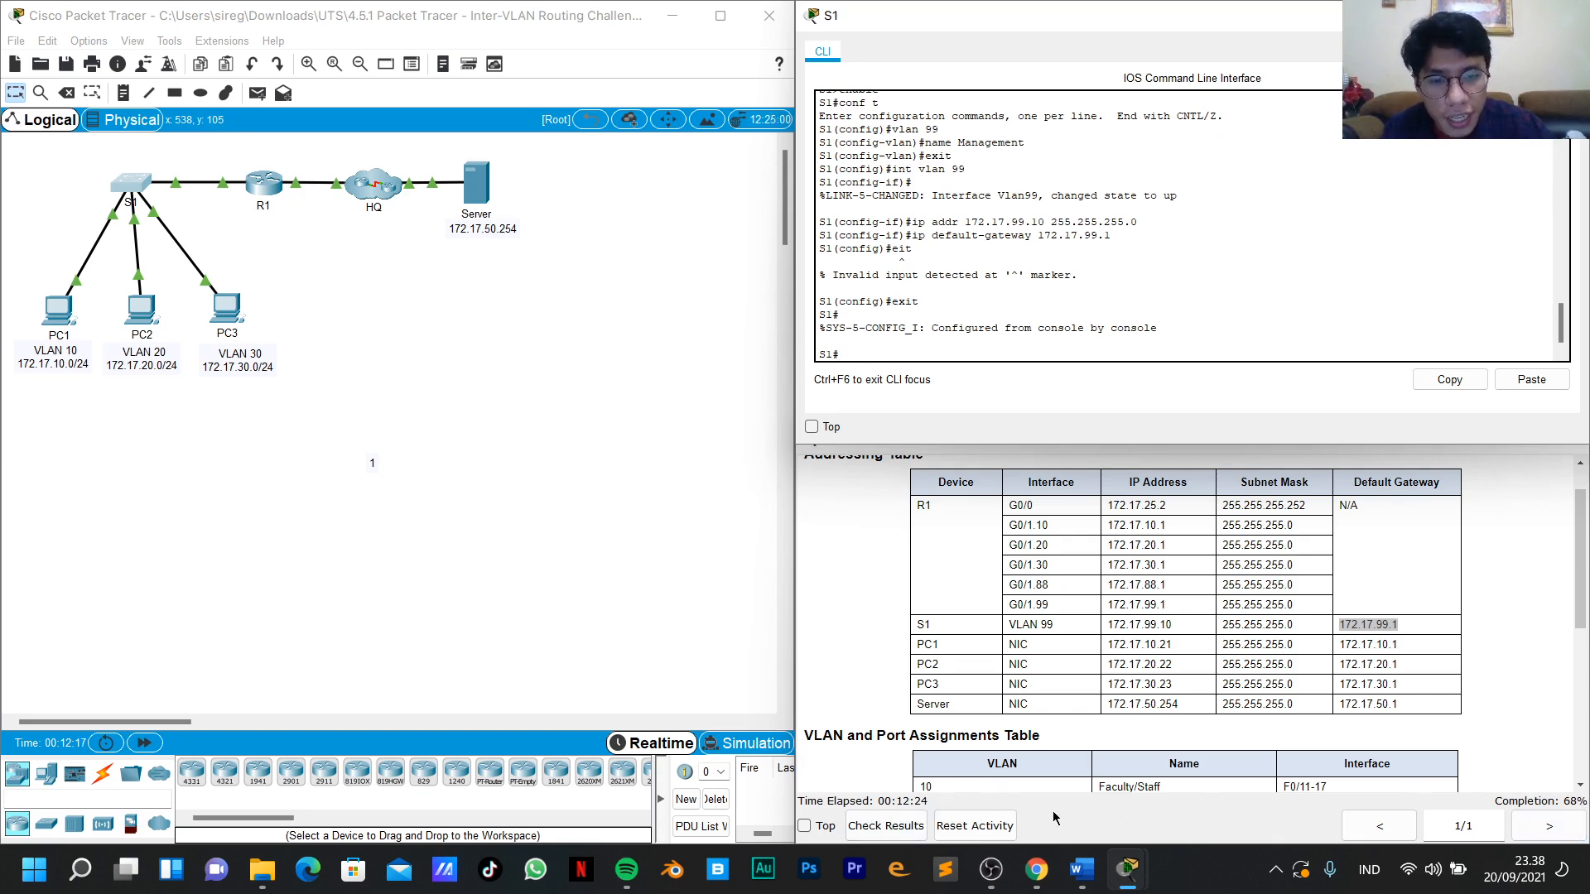
Check the activity results and examine the assessment items for S1's default gateway, ports and VLANs.
{"action": "left_click", "coordinate": [885, 825]}
{"action": "left_click", "coordinate": [167, 131]}
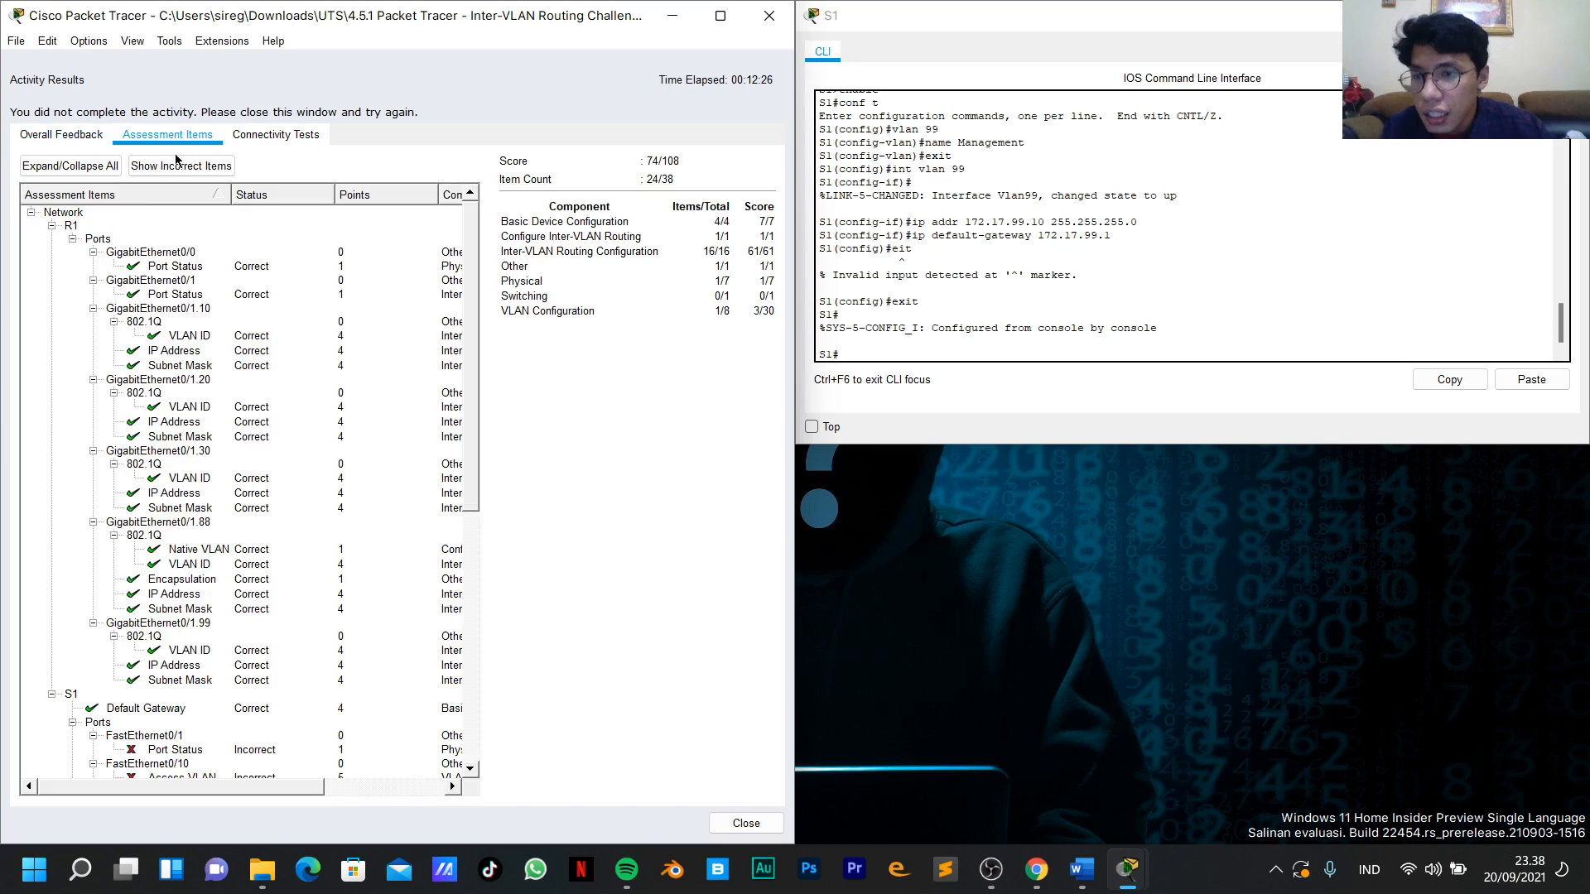
{"action": "scroll", "coordinate": [137, 418], "scroll_direction": "down", "scroll_amount": 6}
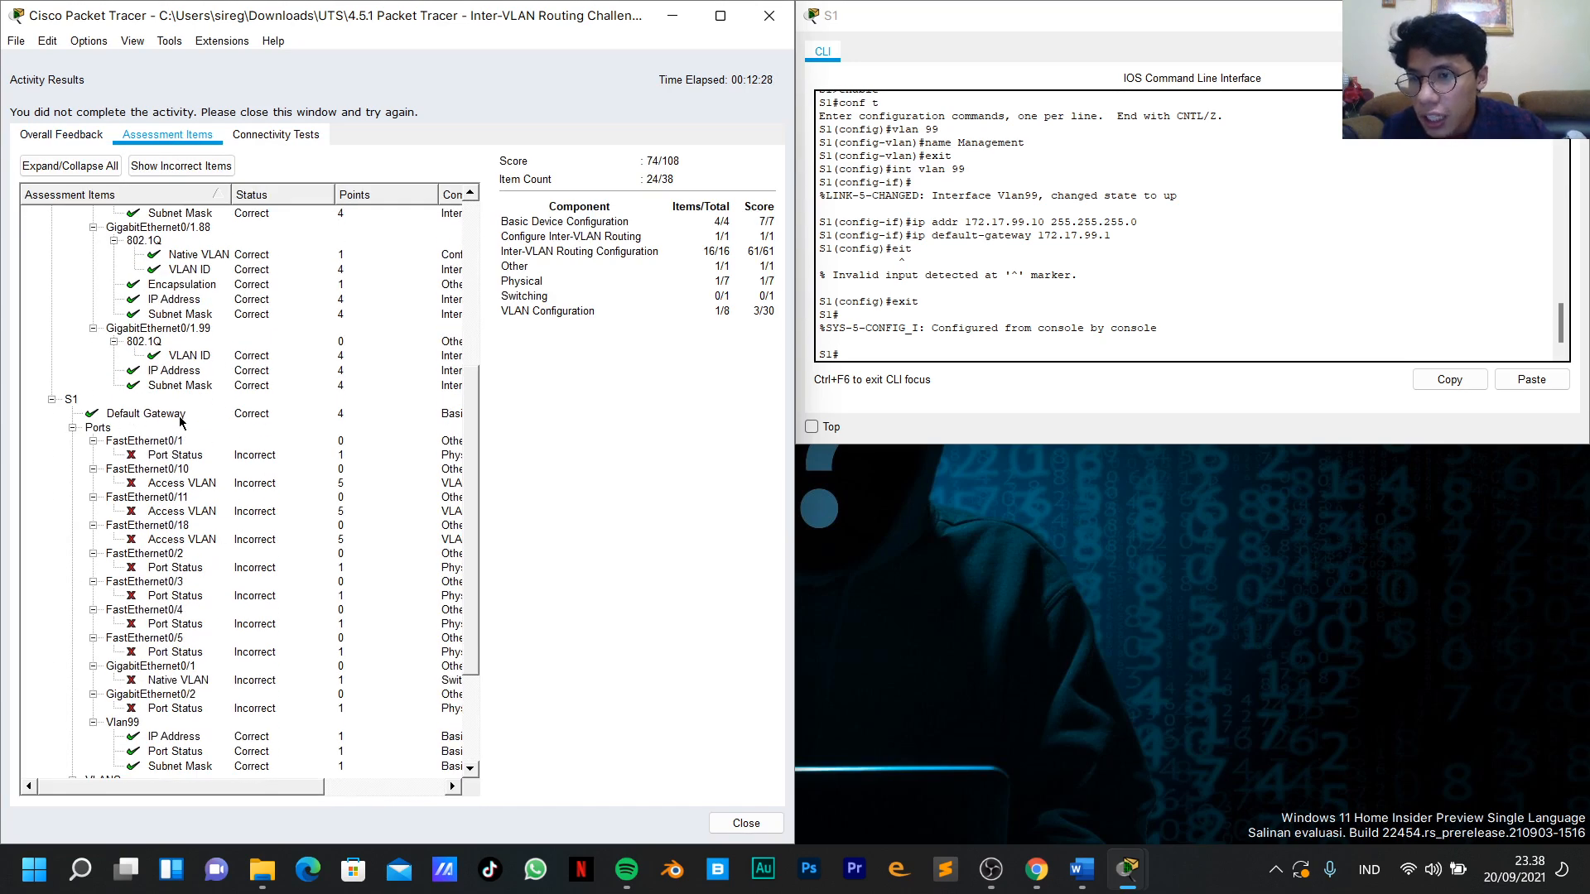
{"action": "scroll", "coordinate": [137, 418], "scroll_direction": "down", "scroll_amount": 4}
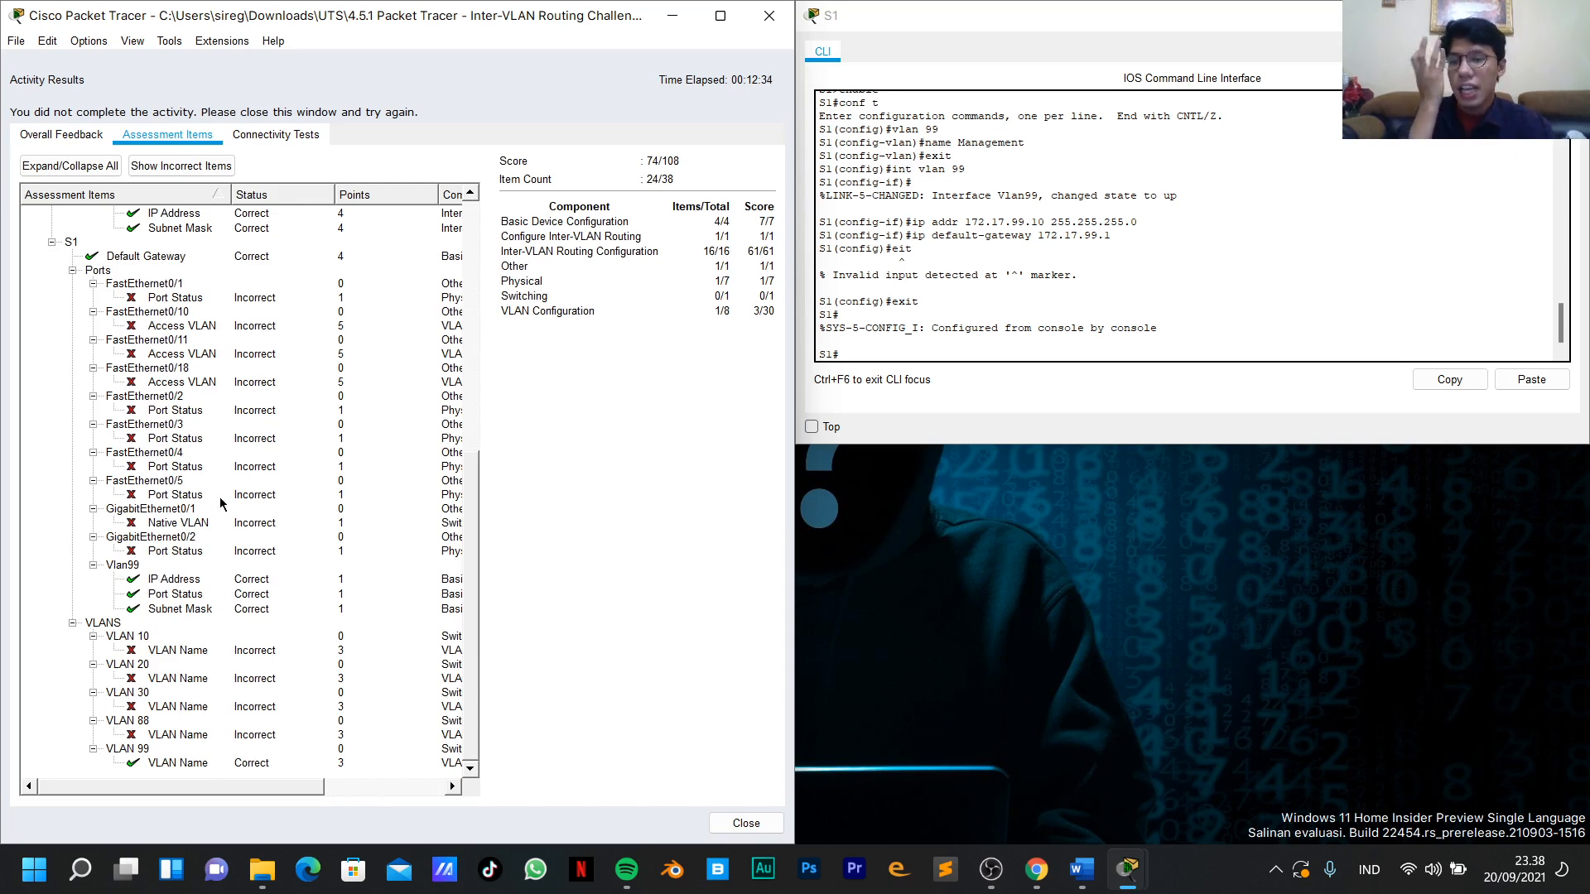
Arrange the topology, the S1 command line and the activity instructions side by side, showing the VLAN and Port Assignments Table.
{"action": "left_click", "coordinate": [671, 17]}
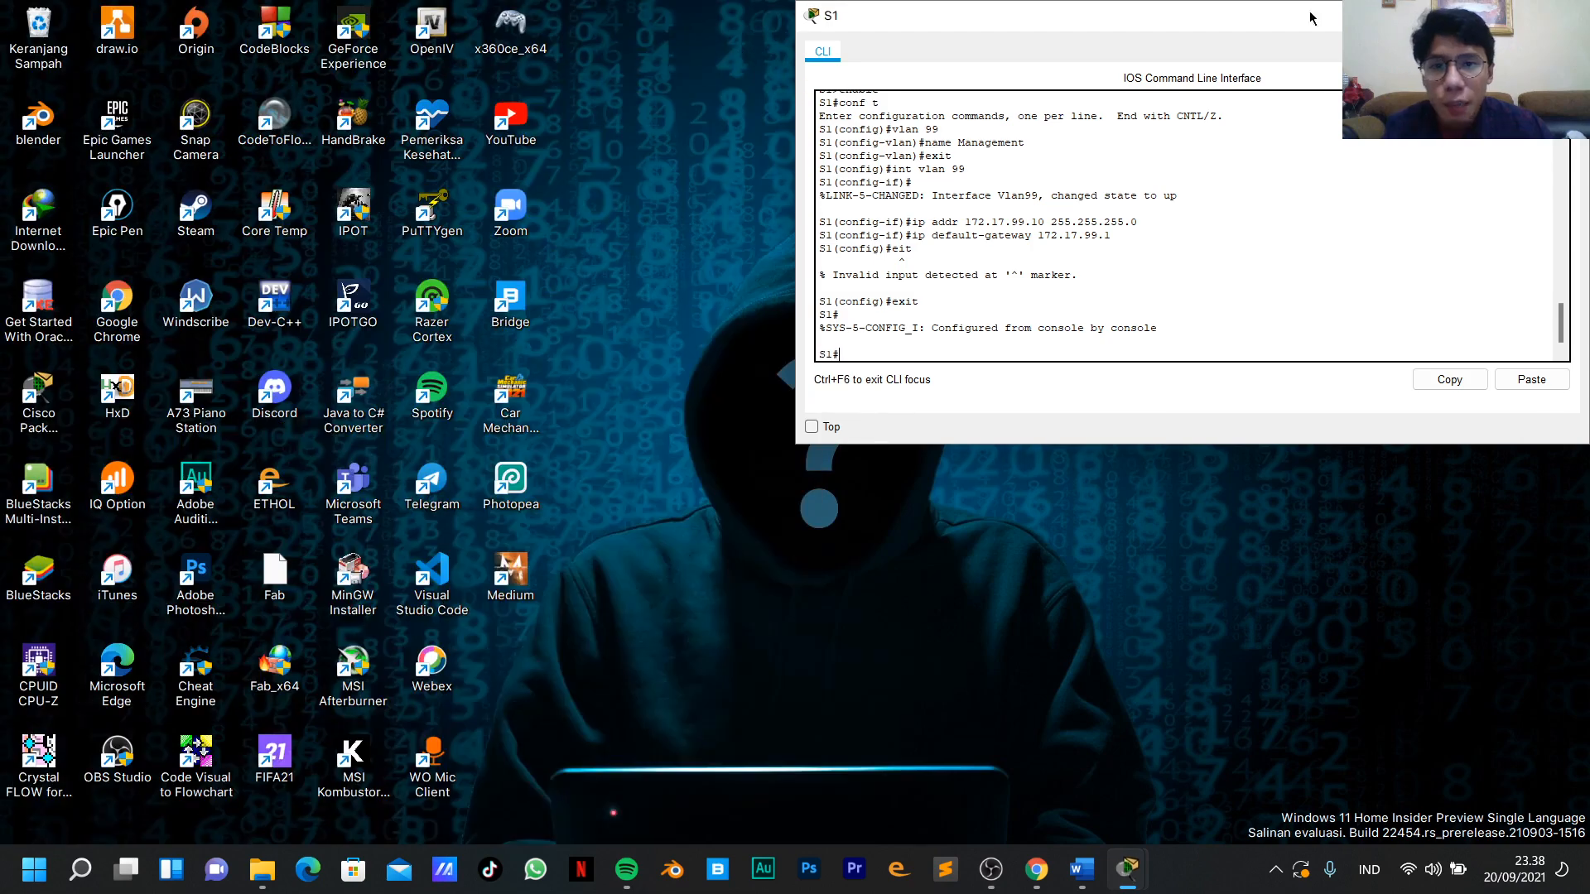
{"action": "left_click", "coordinate": [1466, 16]}
{"action": "left_click", "coordinate": [1126, 869]}
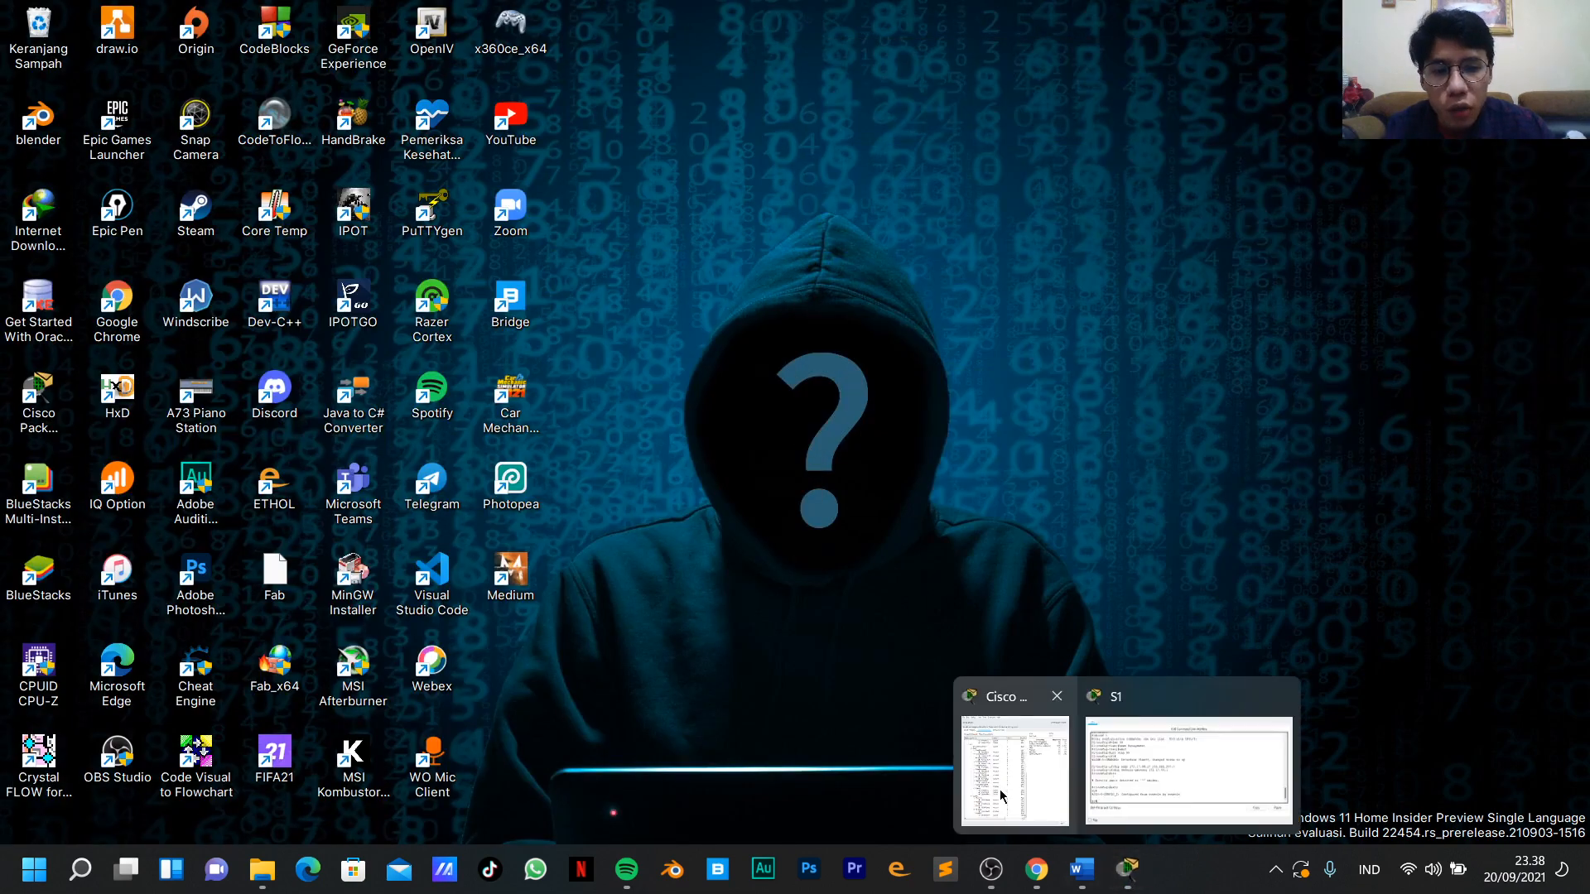
{"action": "left_click", "coordinate": [1003, 794]}
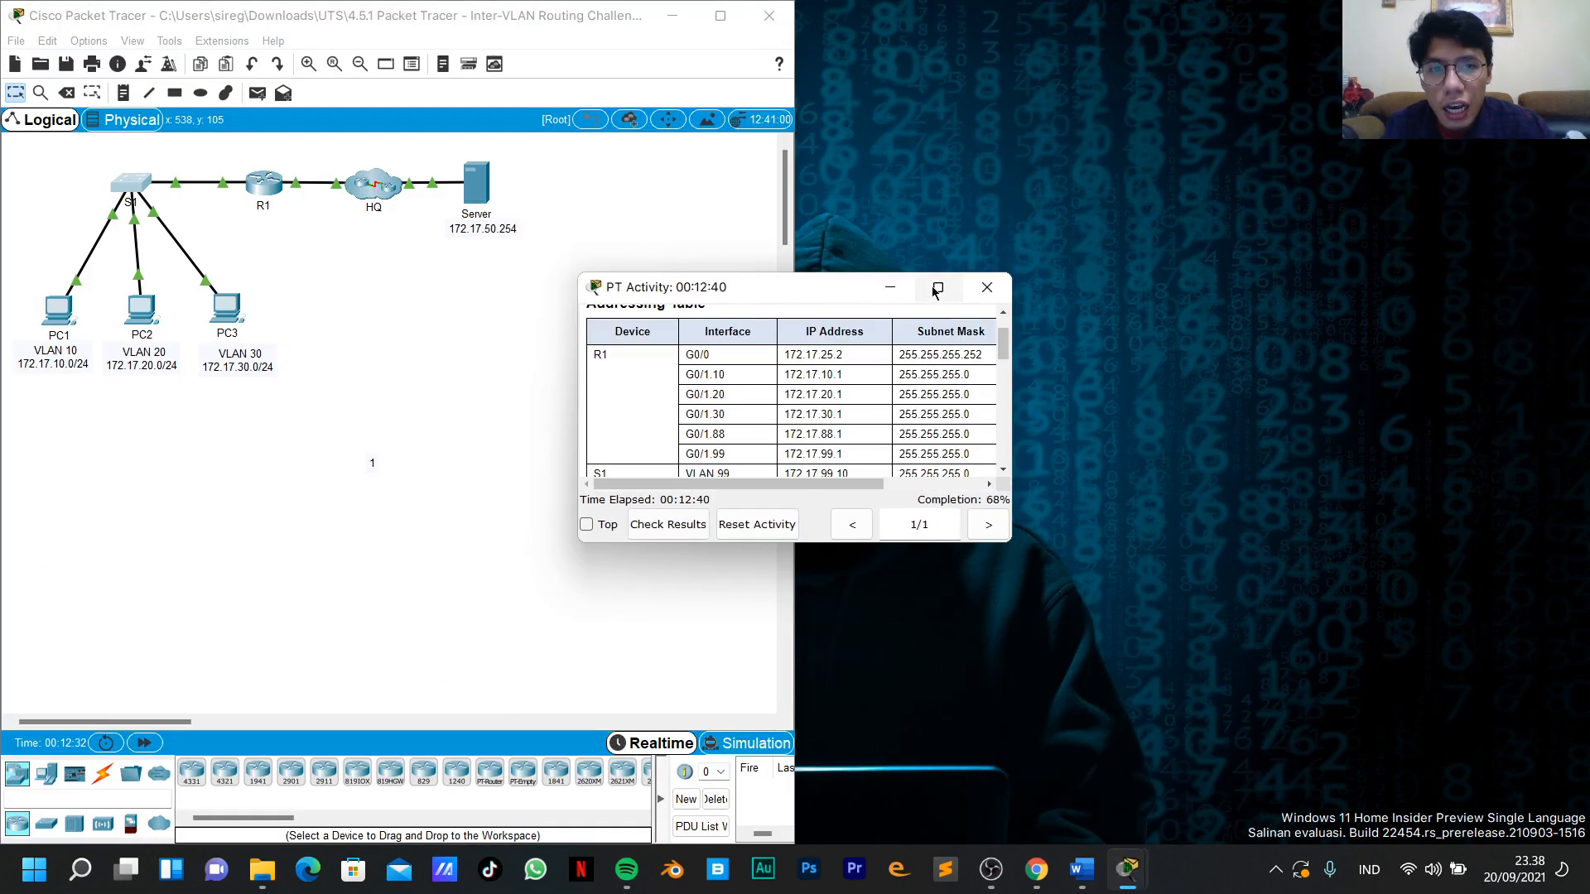
{"action": "mouse_move", "coordinate": [937, 289]}
{"action": "left_click", "coordinate": [974, 427]}
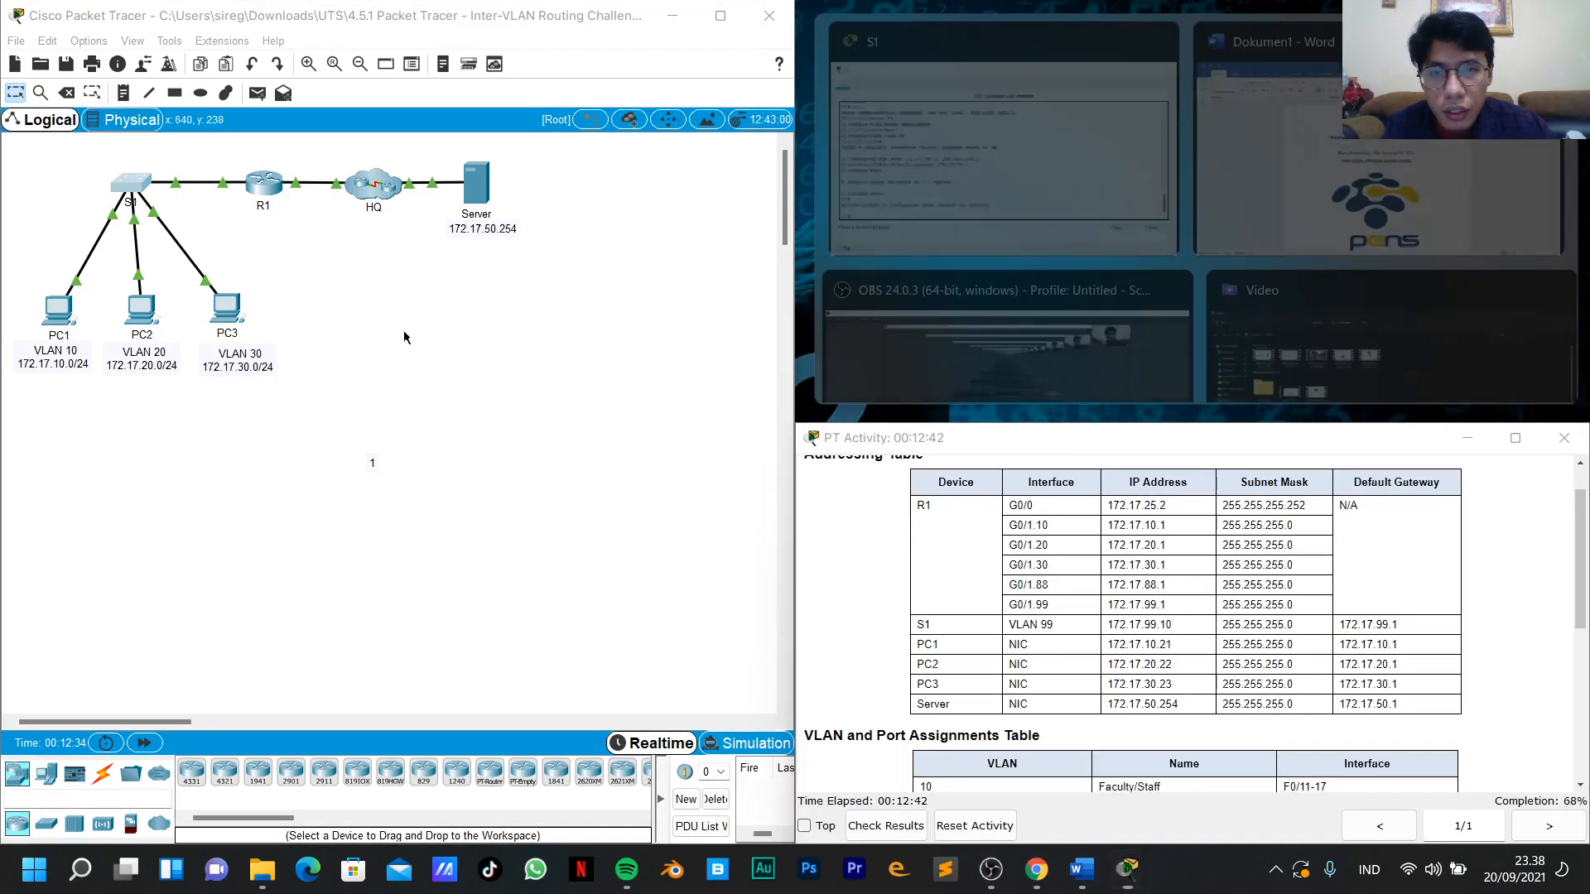
{"action": "left_click", "coordinate": [912, 245]}
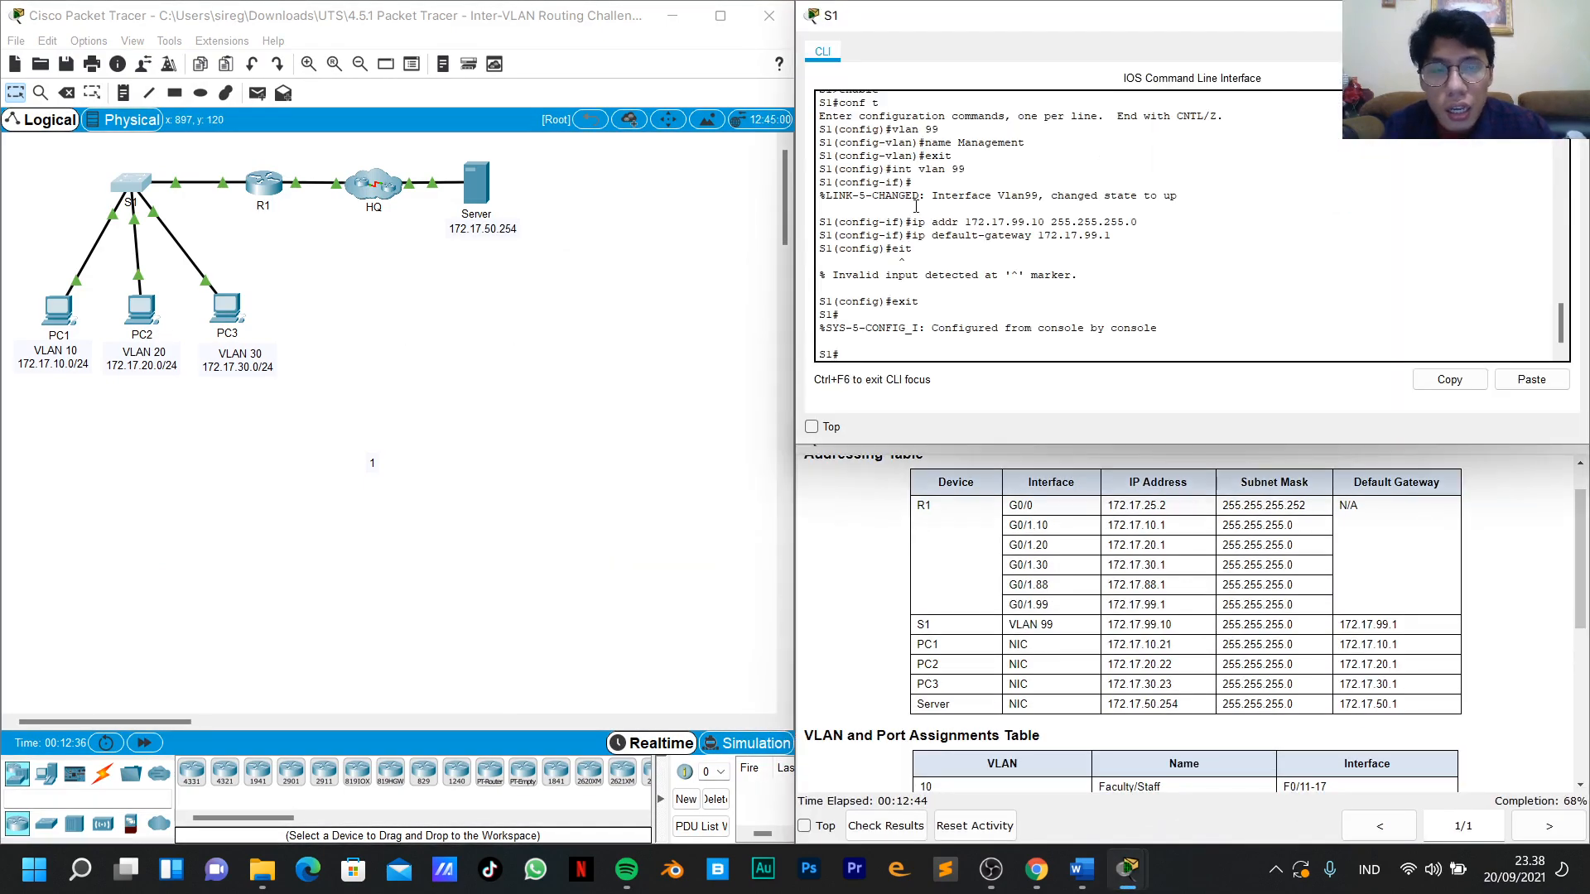
{"action": "scroll", "coordinate": [994, 609], "scroll_direction": "down", "scroll_amount": 3}
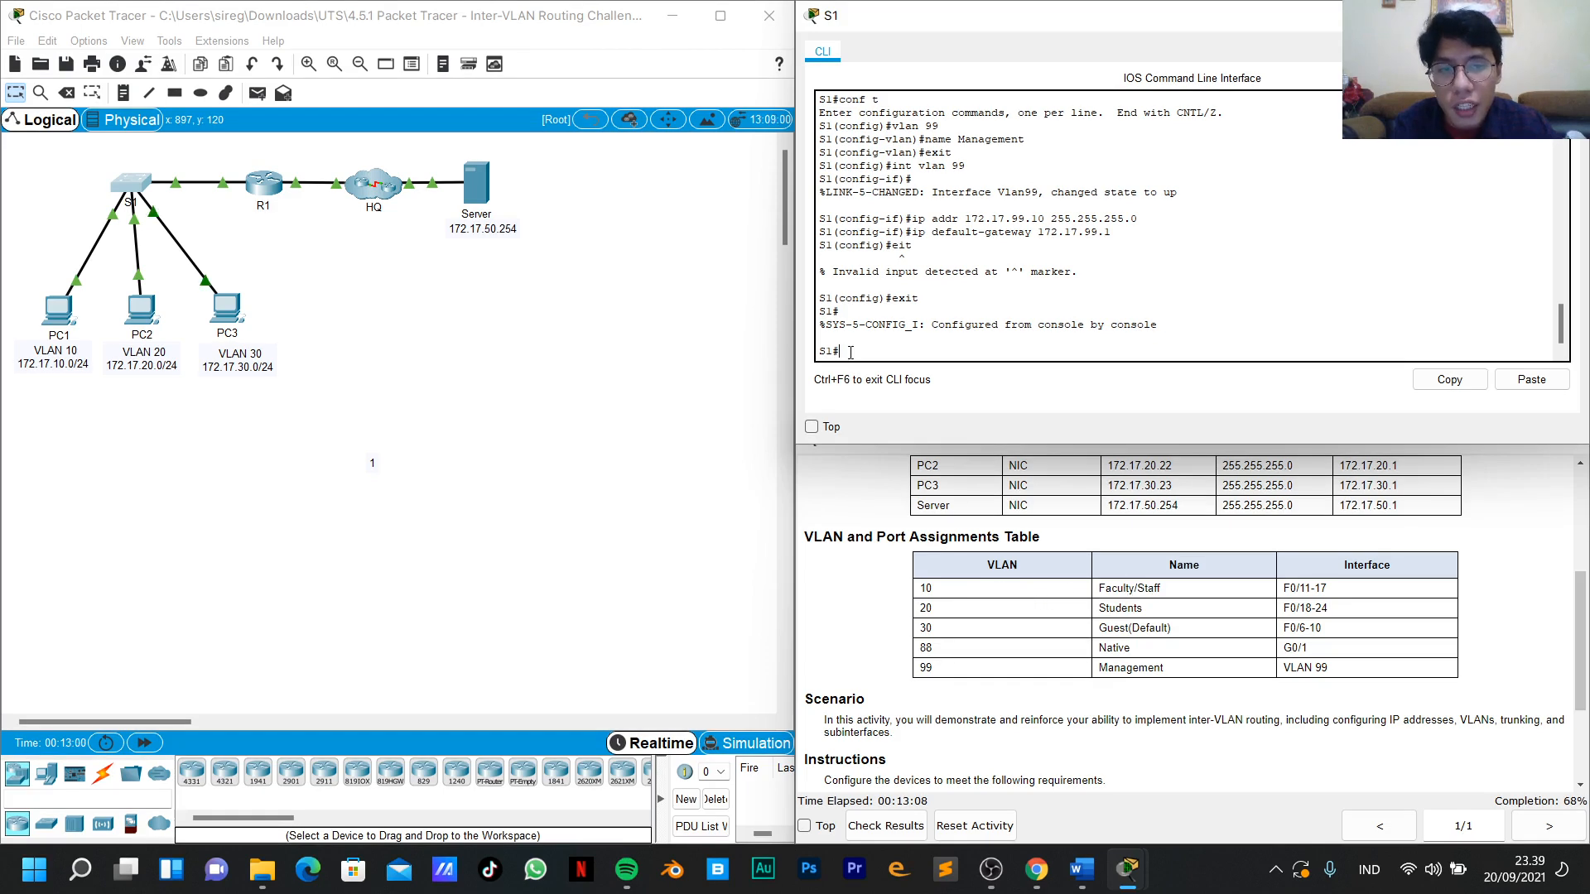
Try to create VLAN 10 on S1 from privileged EXEC mode.
{"action": "type", "text": "la"}
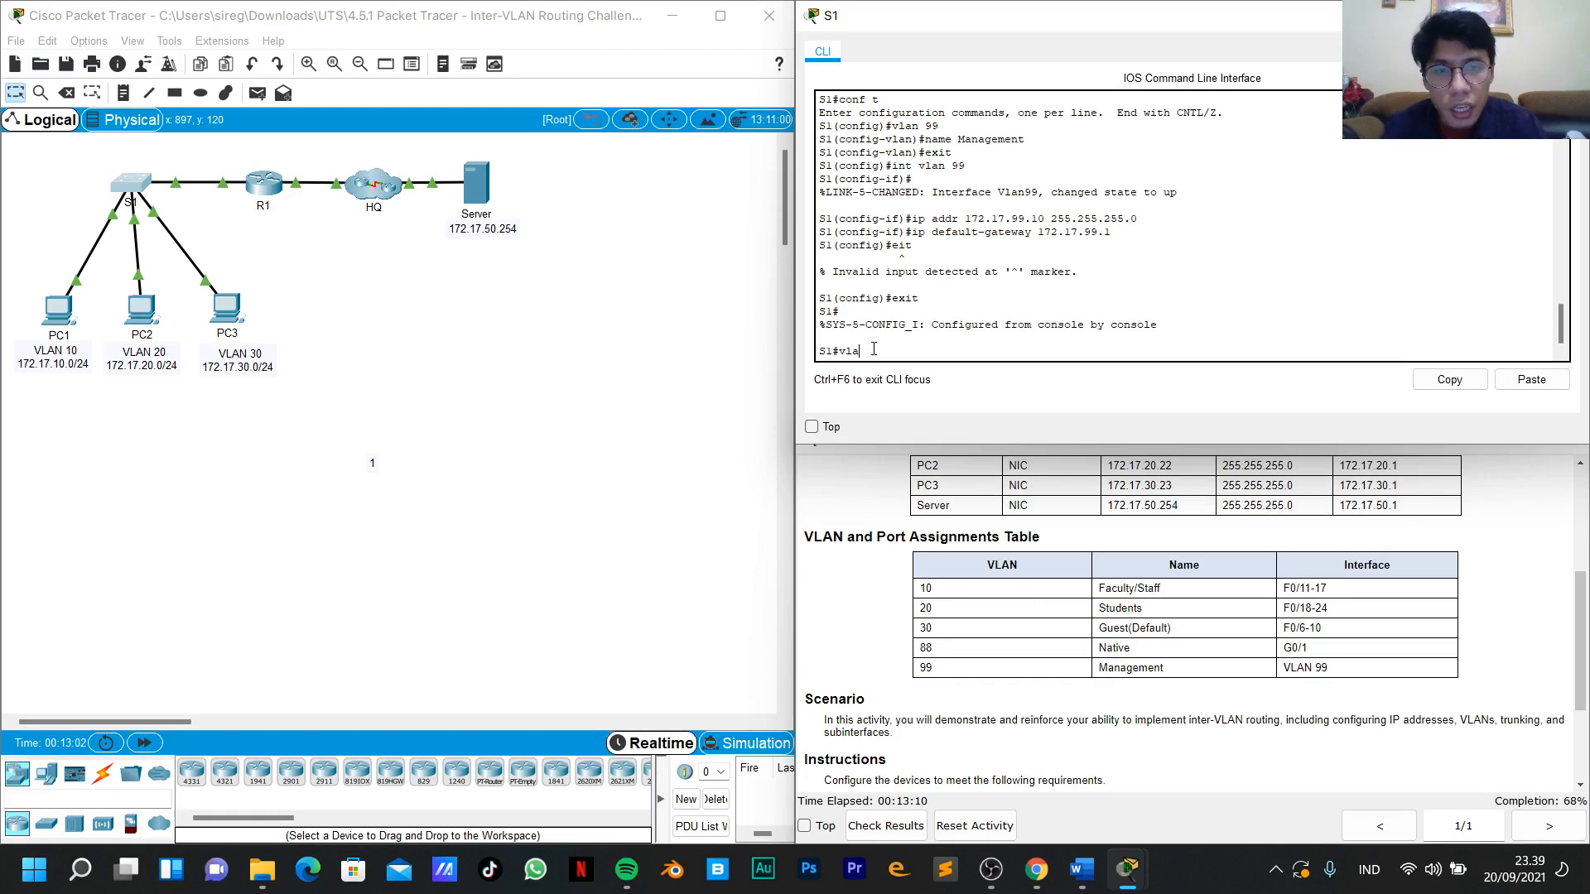
{"action": "type", "text": "n 10"}
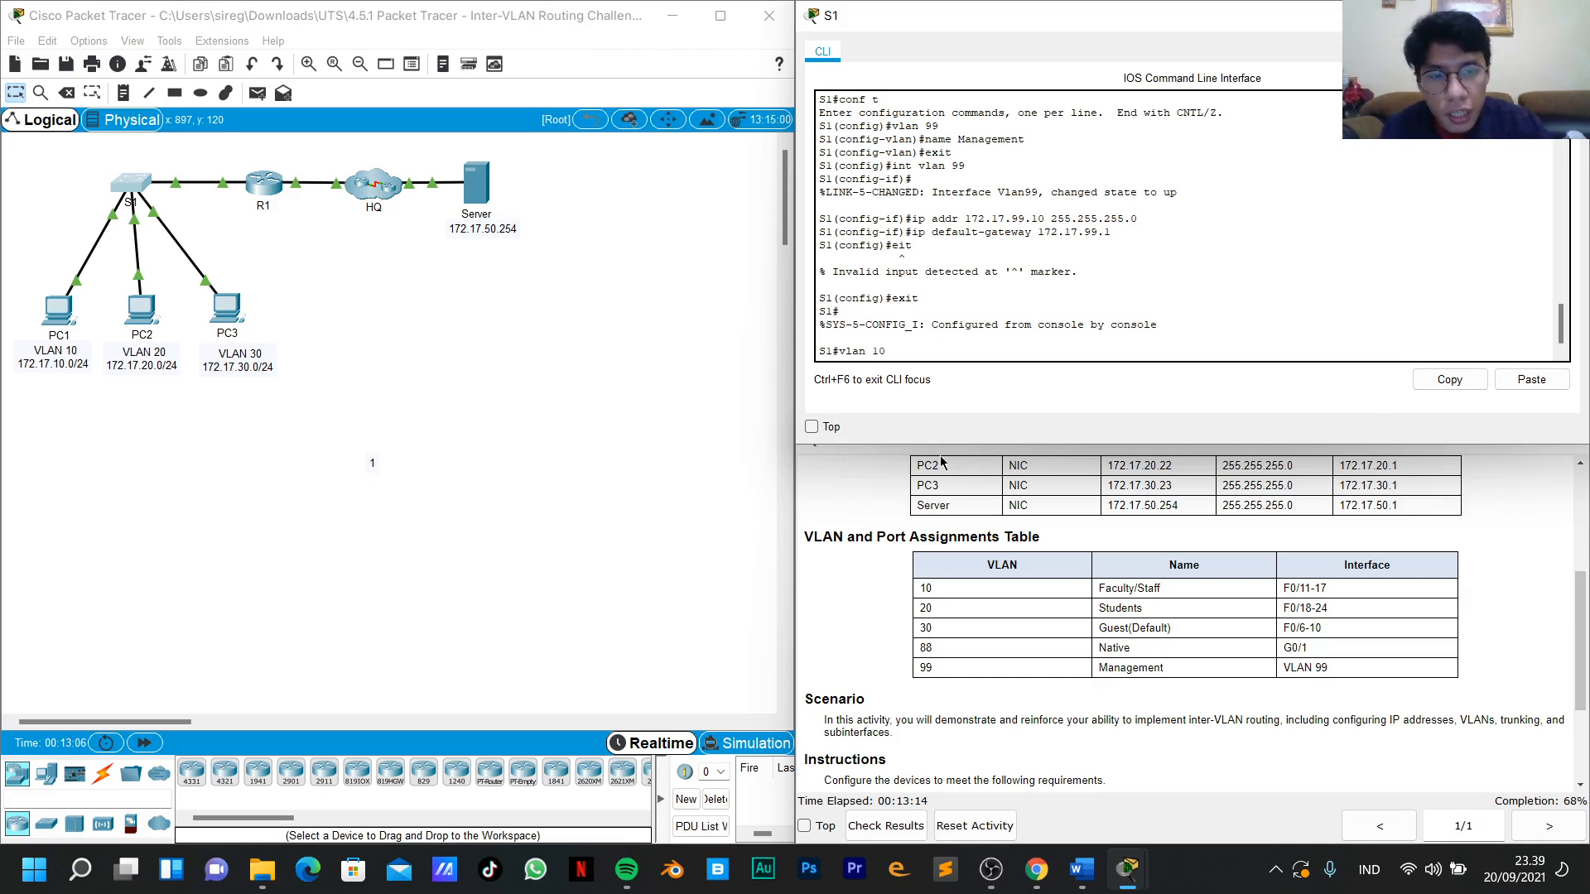
{"action": "left_click_drag", "start_coordinate": [917, 584], "coordinate": [981, 672]}
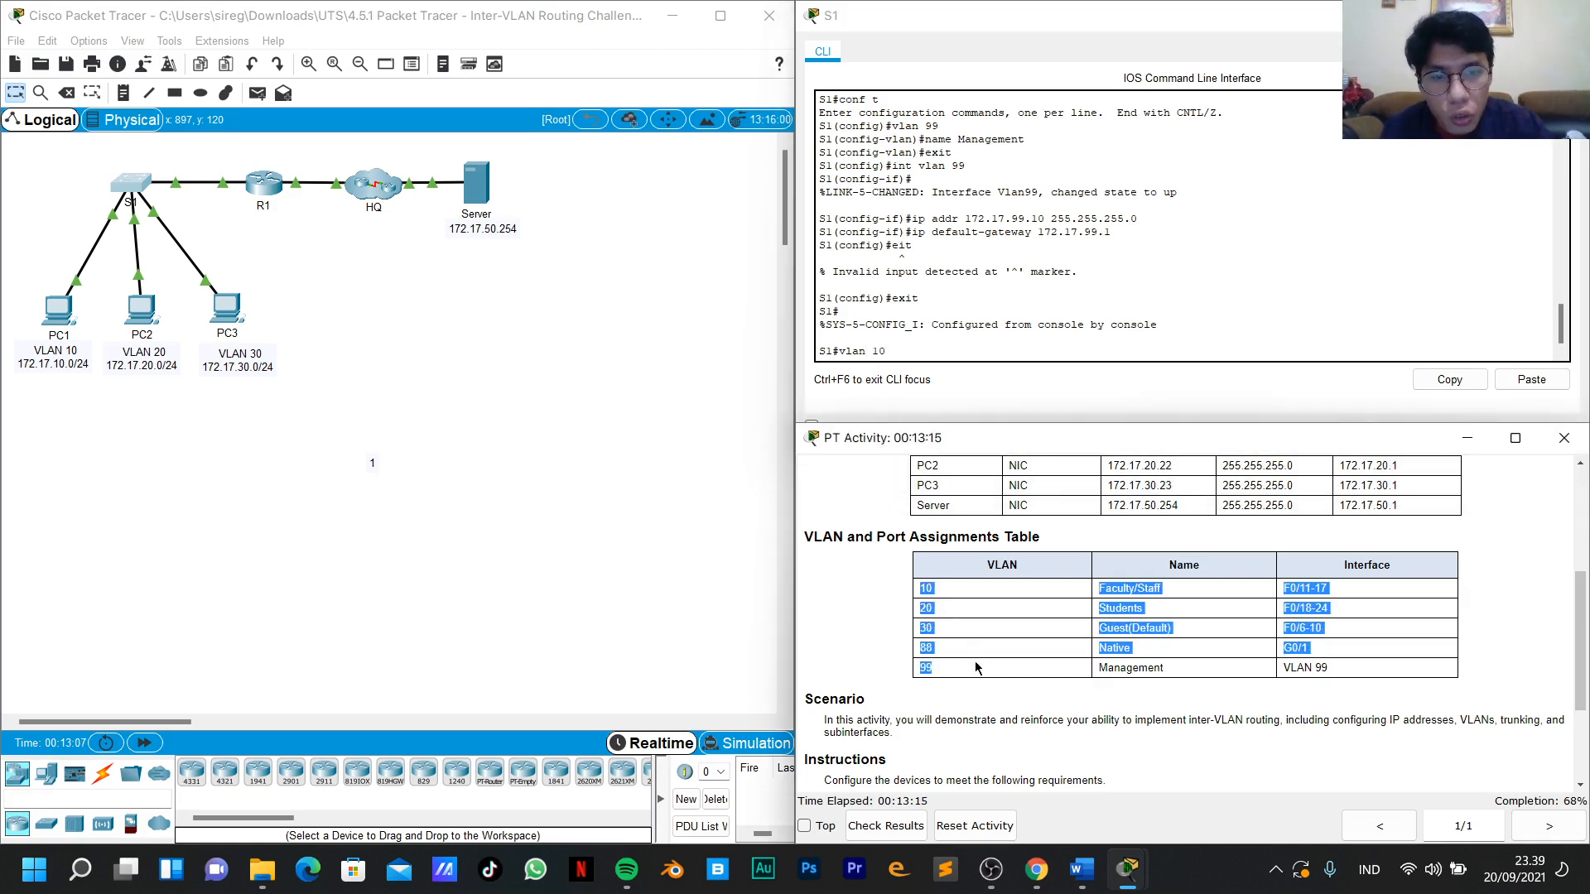
{"action": "left_click", "coordinate": [902, 347]}
{"action": "key", "text": "Return"}
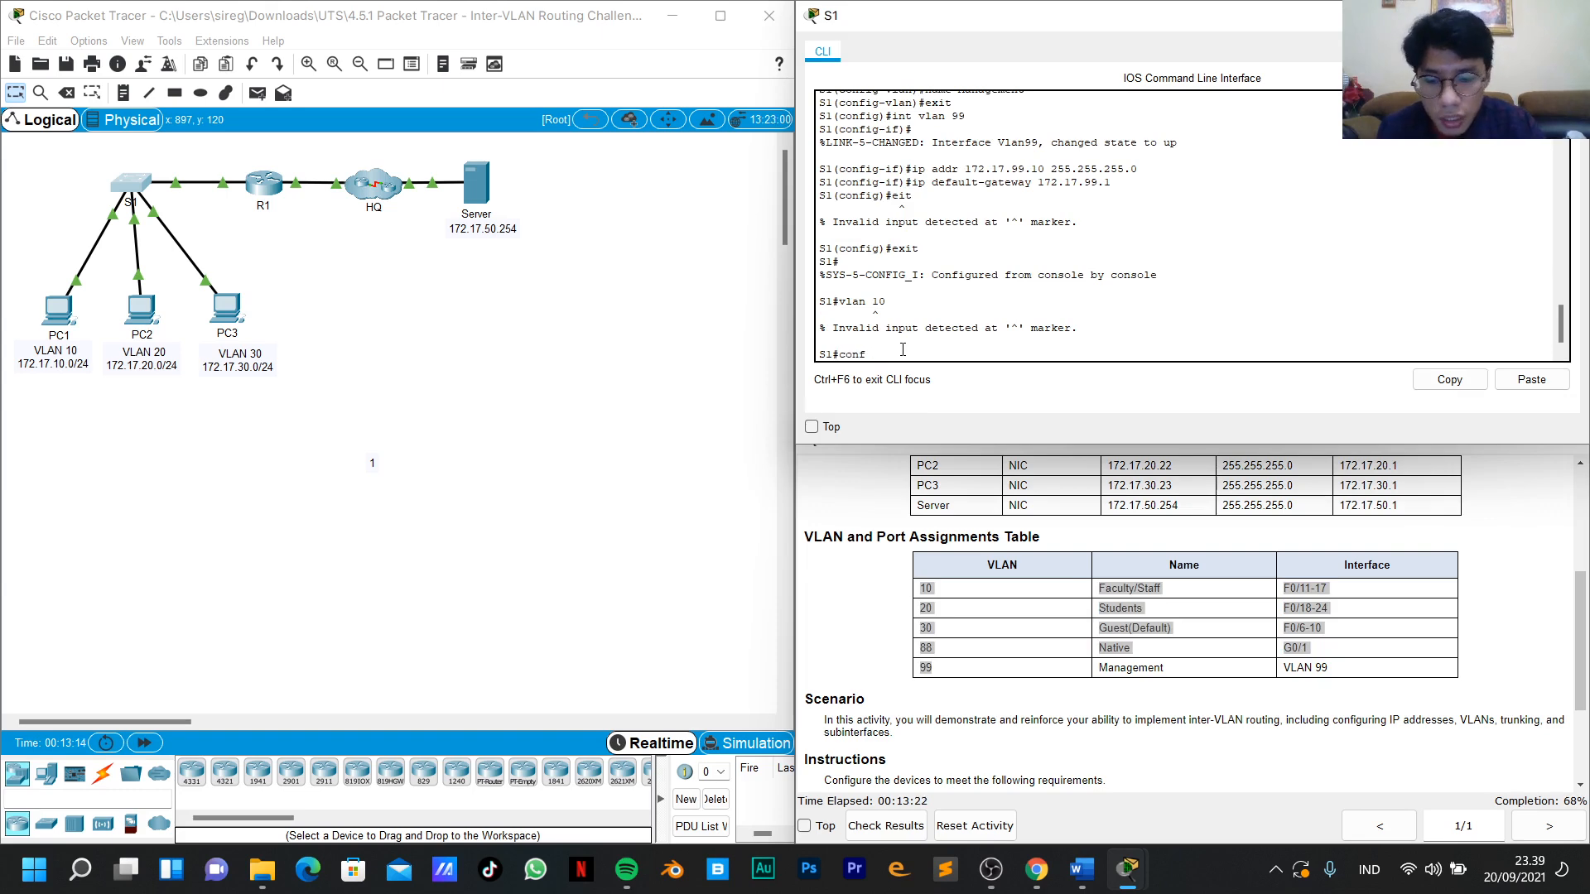
Enter global configuration mode on S1 and create VLAN 10 with the name Faculty/Staff copied from the assignments table.
{"action": "type", "text": "conf t"}
{"action": "key", "text": "Return"}
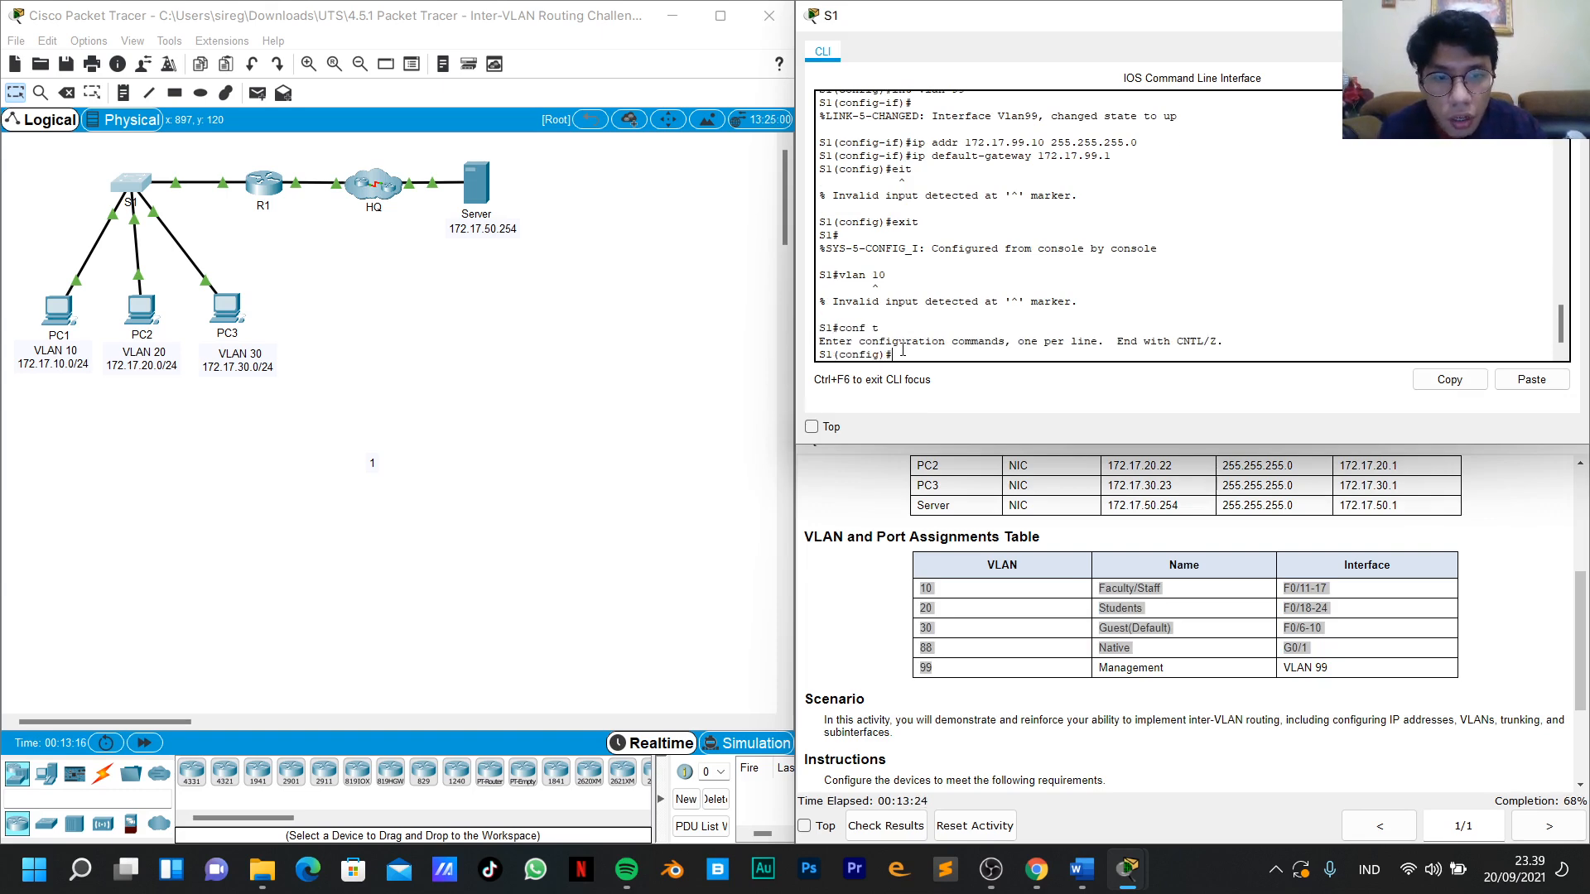
{"action": "type", "text": "vlan 10"}
{"action": "key", "text": "Return"}
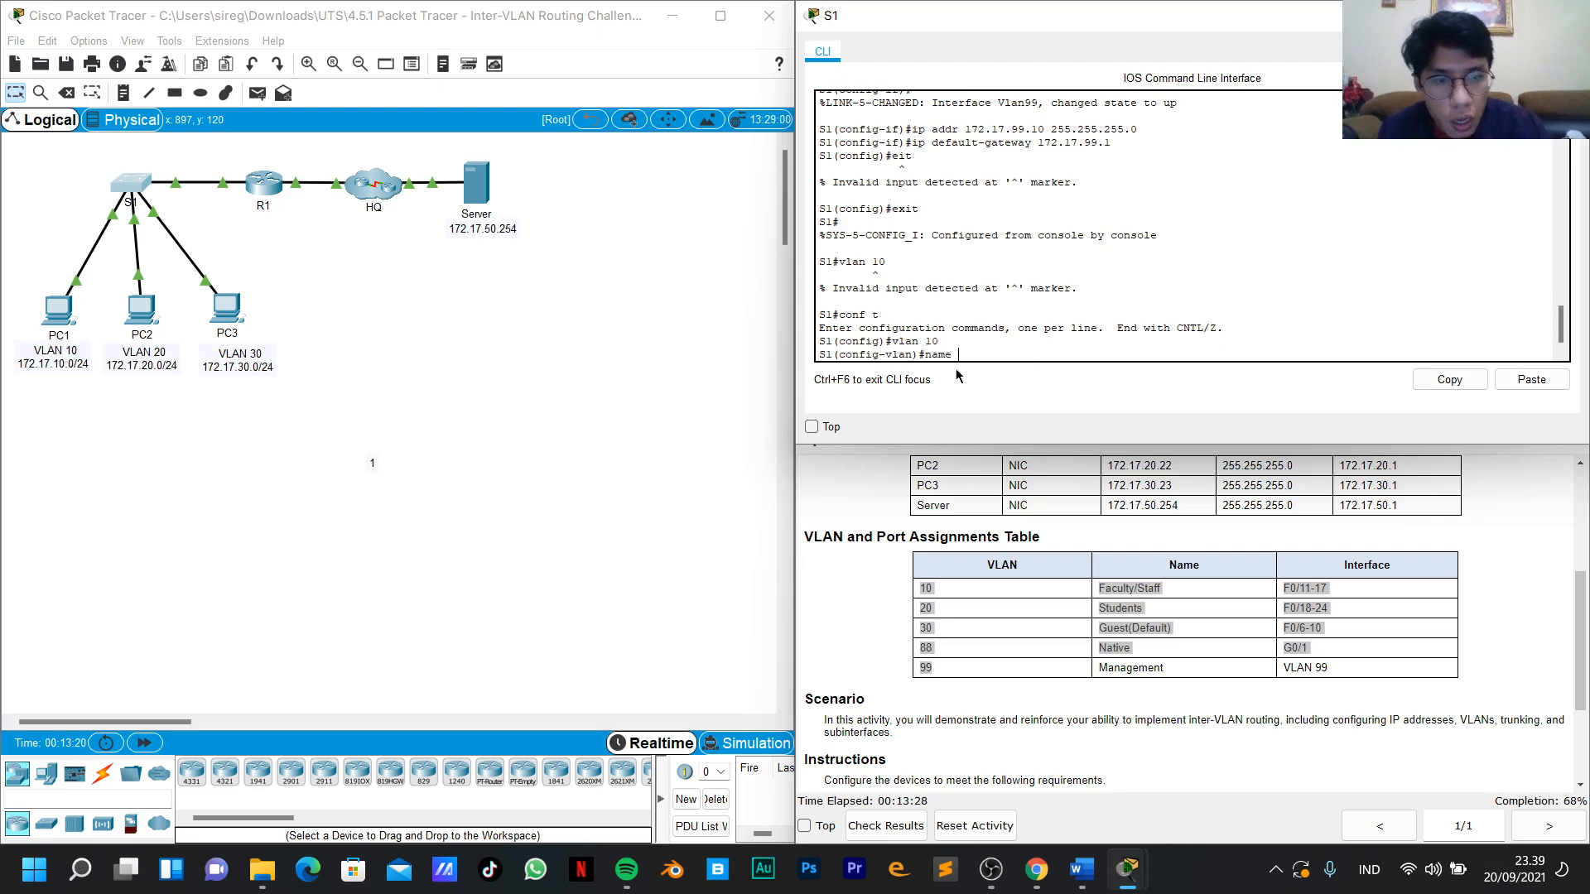
{"action": "left_click_drag", "start_coordinate": [1098, 588], "coordinate": [1164, 588]}
{"action": "key", "text": "ctrl+c"}
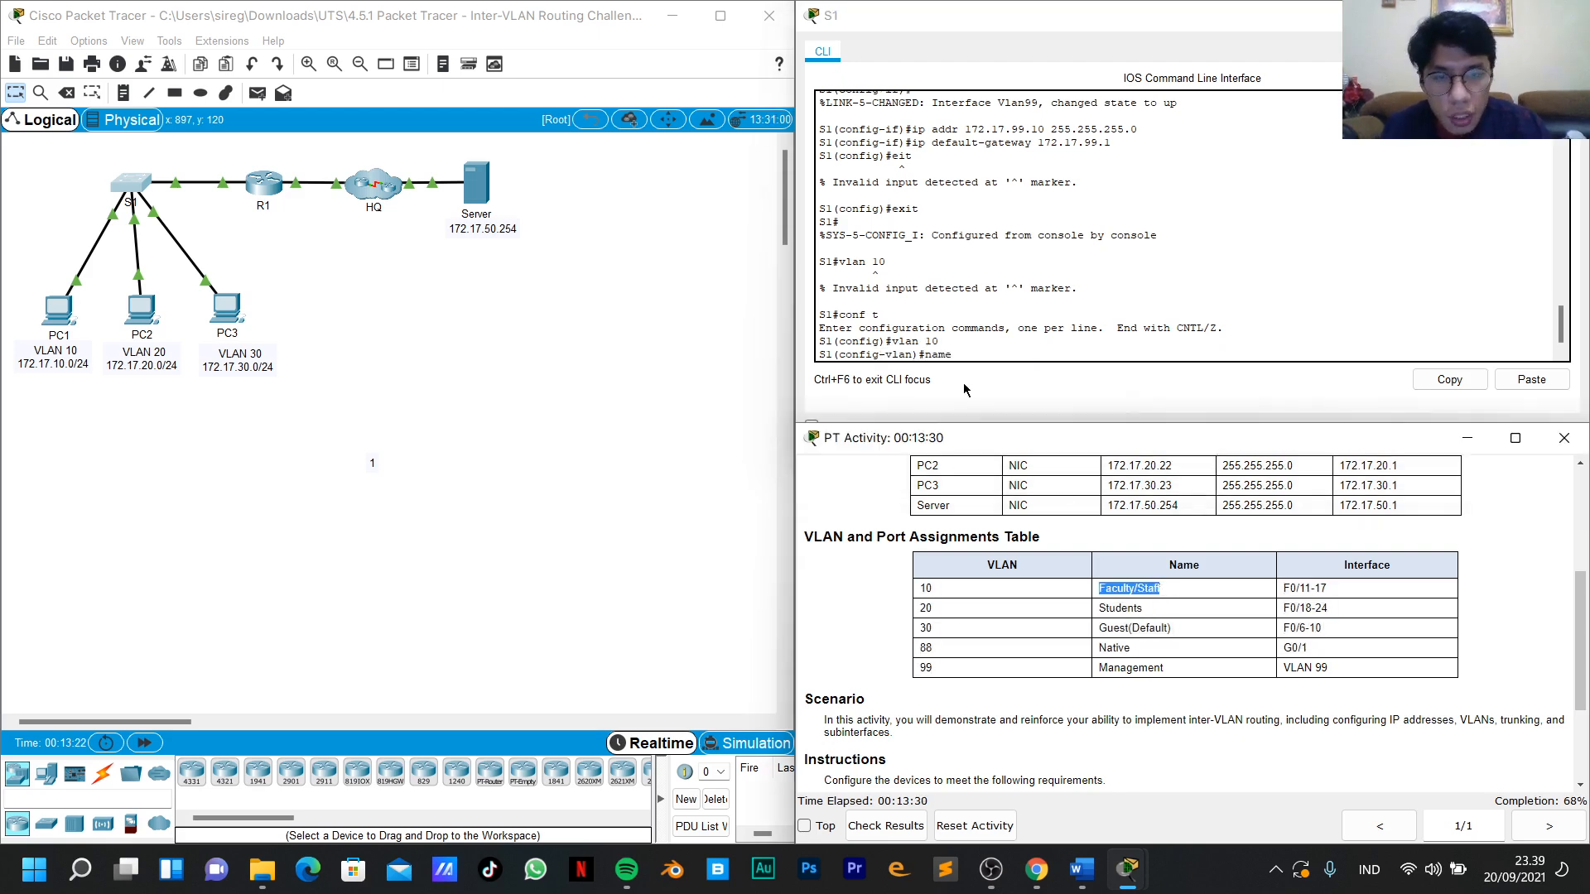
{"action": "left_click", "coordinate": [967, 354]}
{"action": "right_click", "coordinate": [969, 356]}
{"action": "left_click", "coordinate": [1011, 387]}
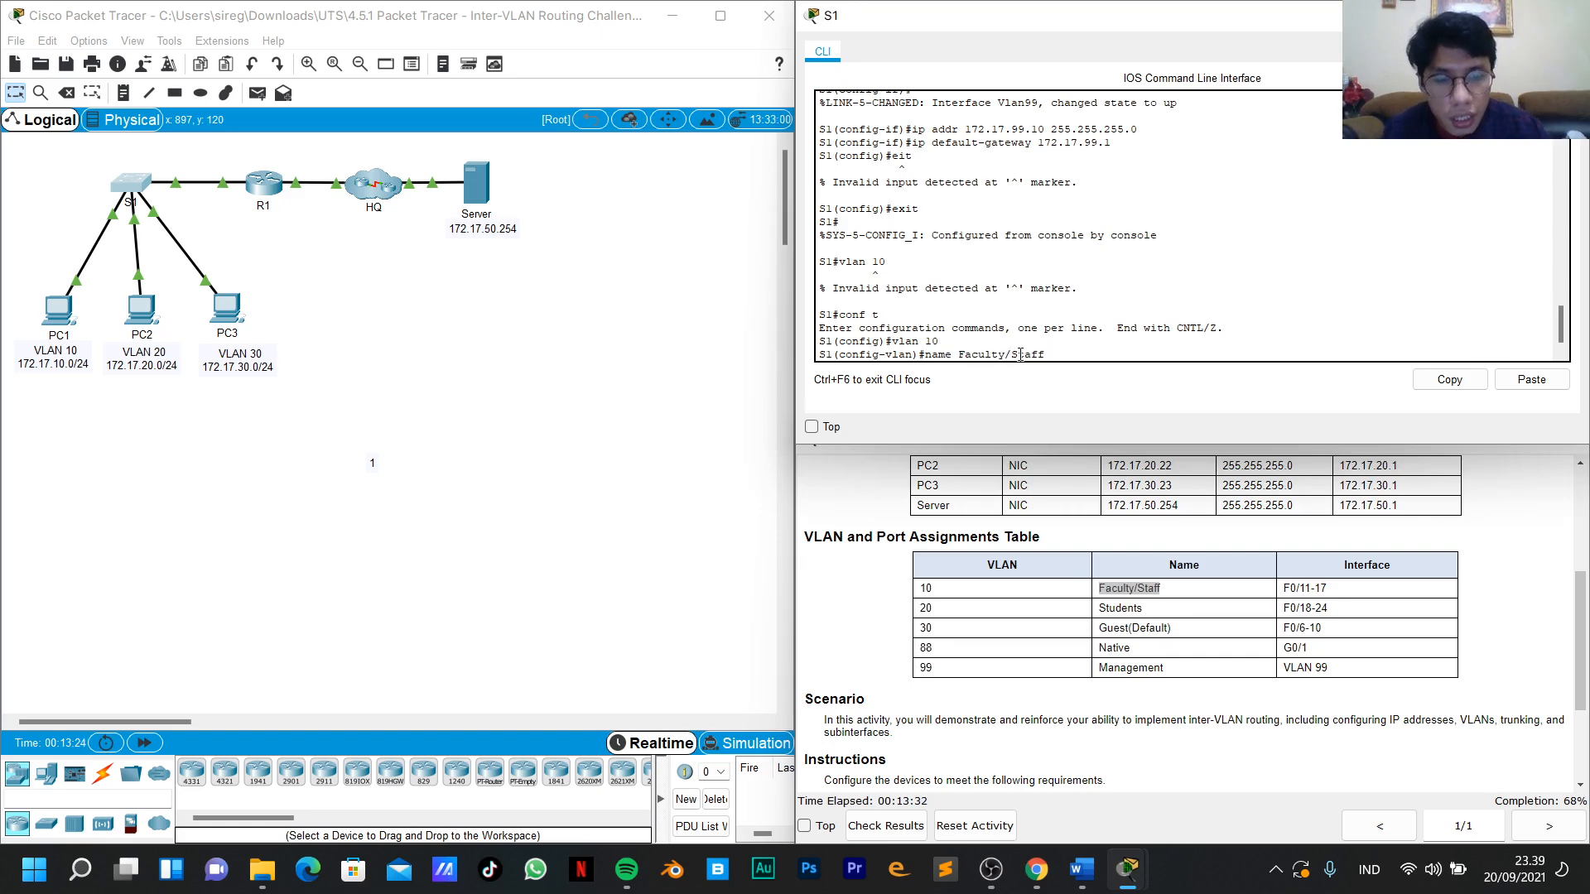
{"action": "key", "text": "Return"}
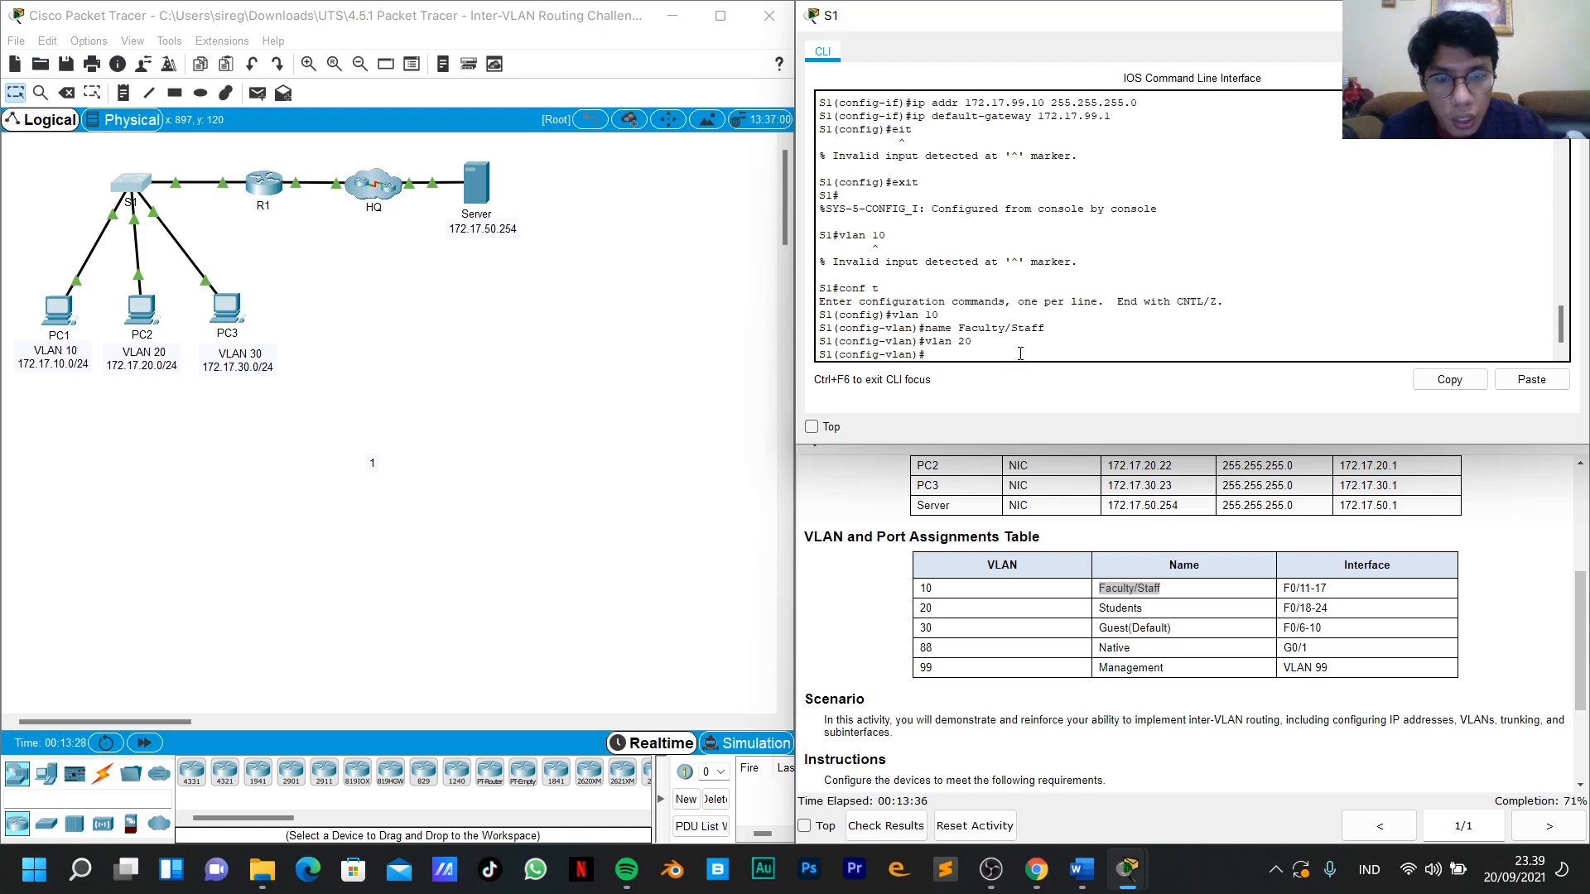
Create VLAN 20 on S1 with the name Students.
{"action": "type", "text": "name Studen"}
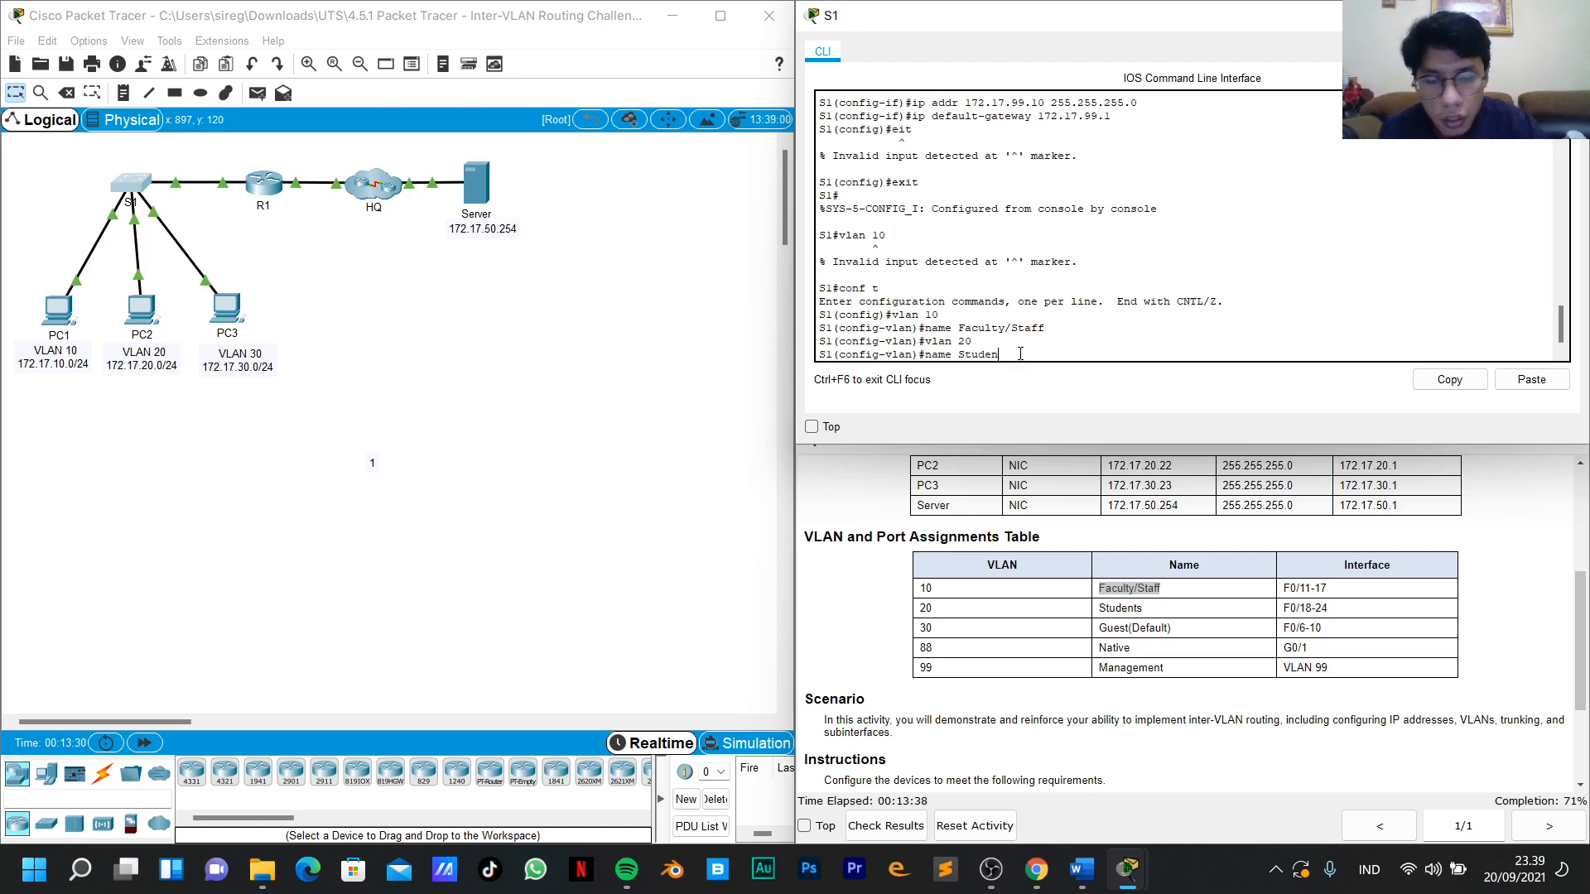
{"action": "type", "text": "ts"}
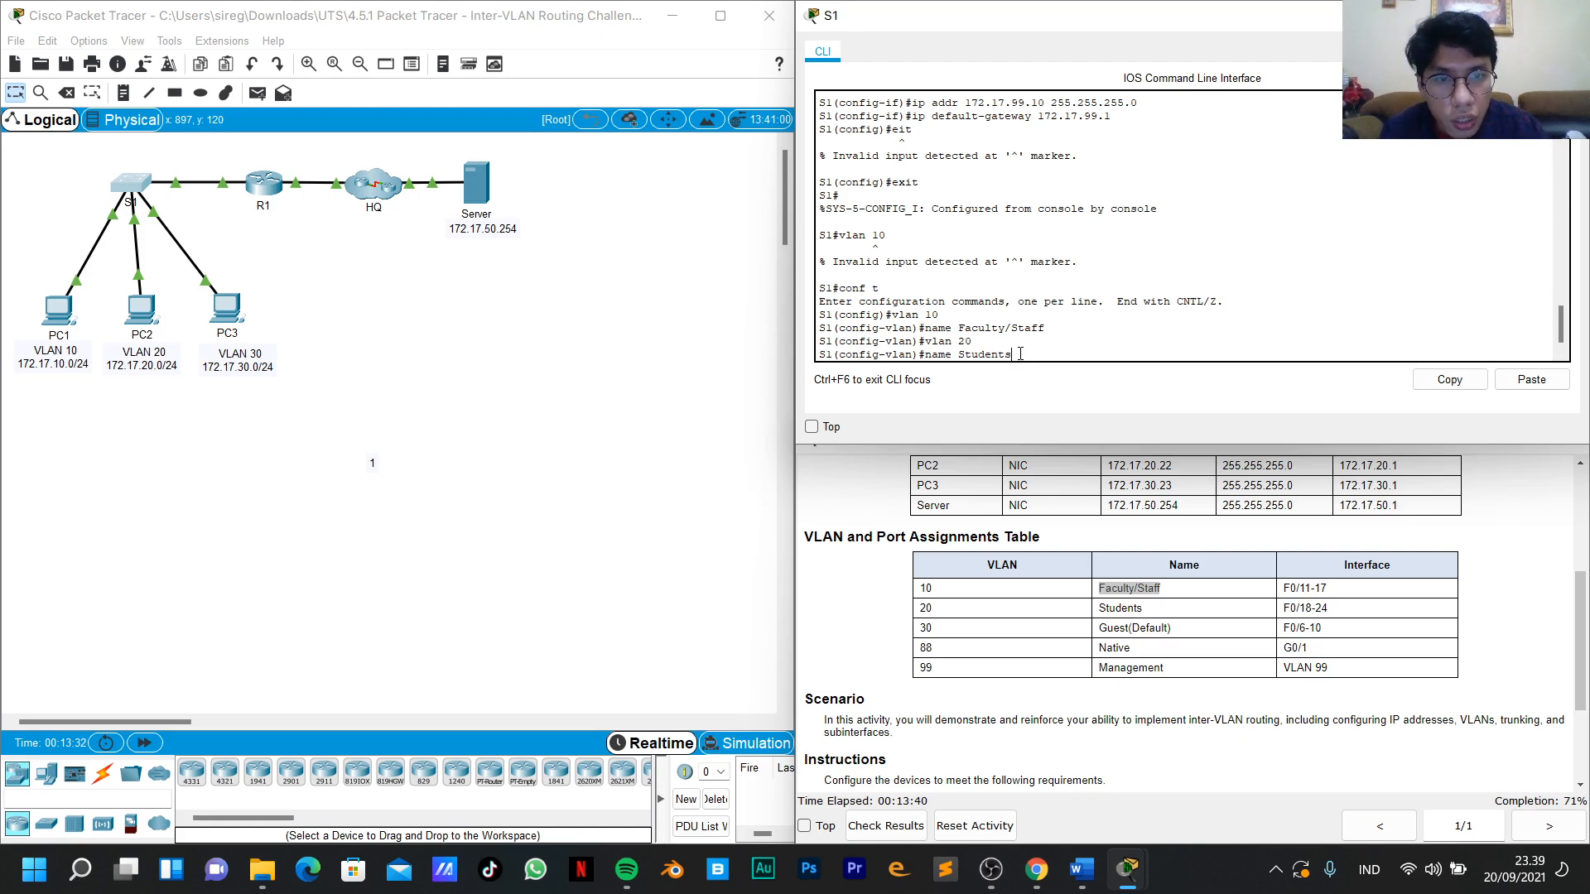
{"action": "key", "text": "Return"}
Create VLAN 30 on S1 with the name Guest(Default).
{"action": "type", "text": "vlan 30"}
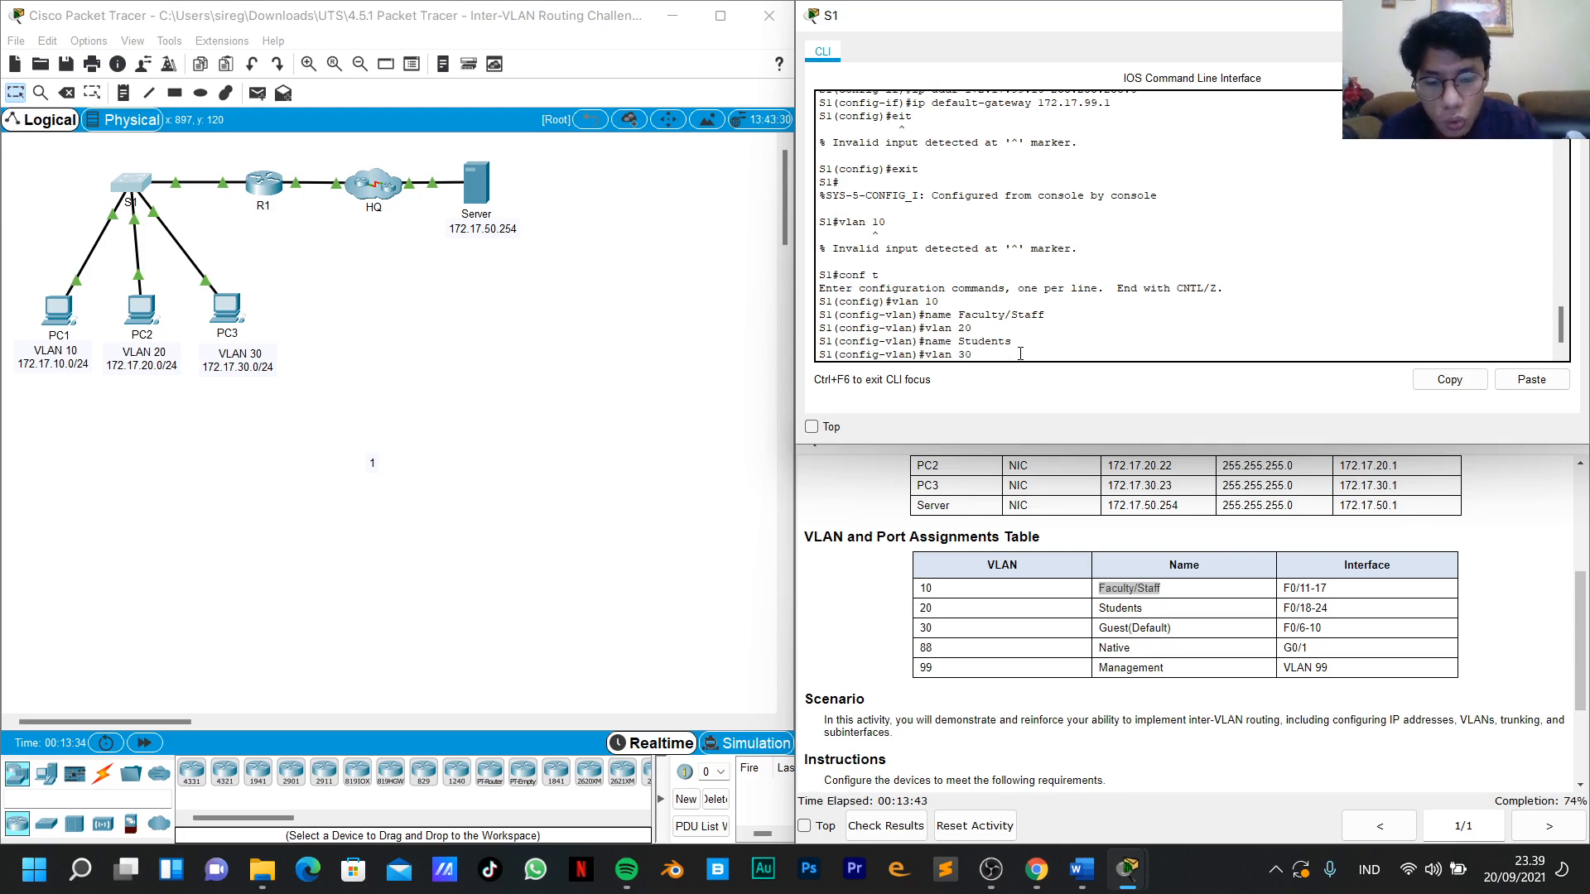
{"action": "key", "text": "Return"}
{"action": "type", "text": "name"}
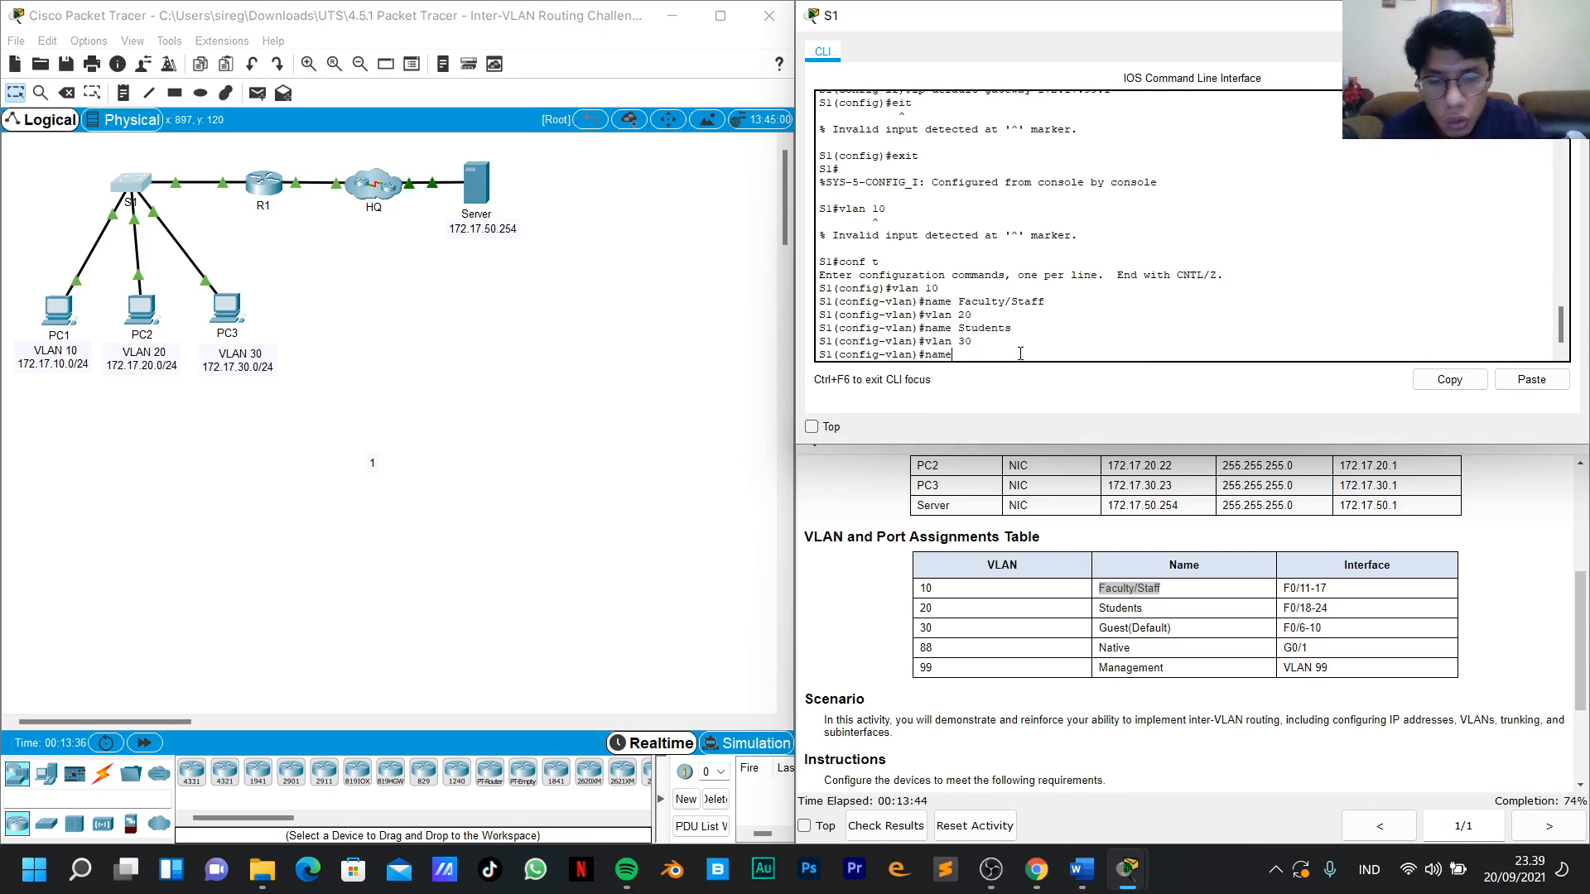
{"action": "type", "text": " Guest"}
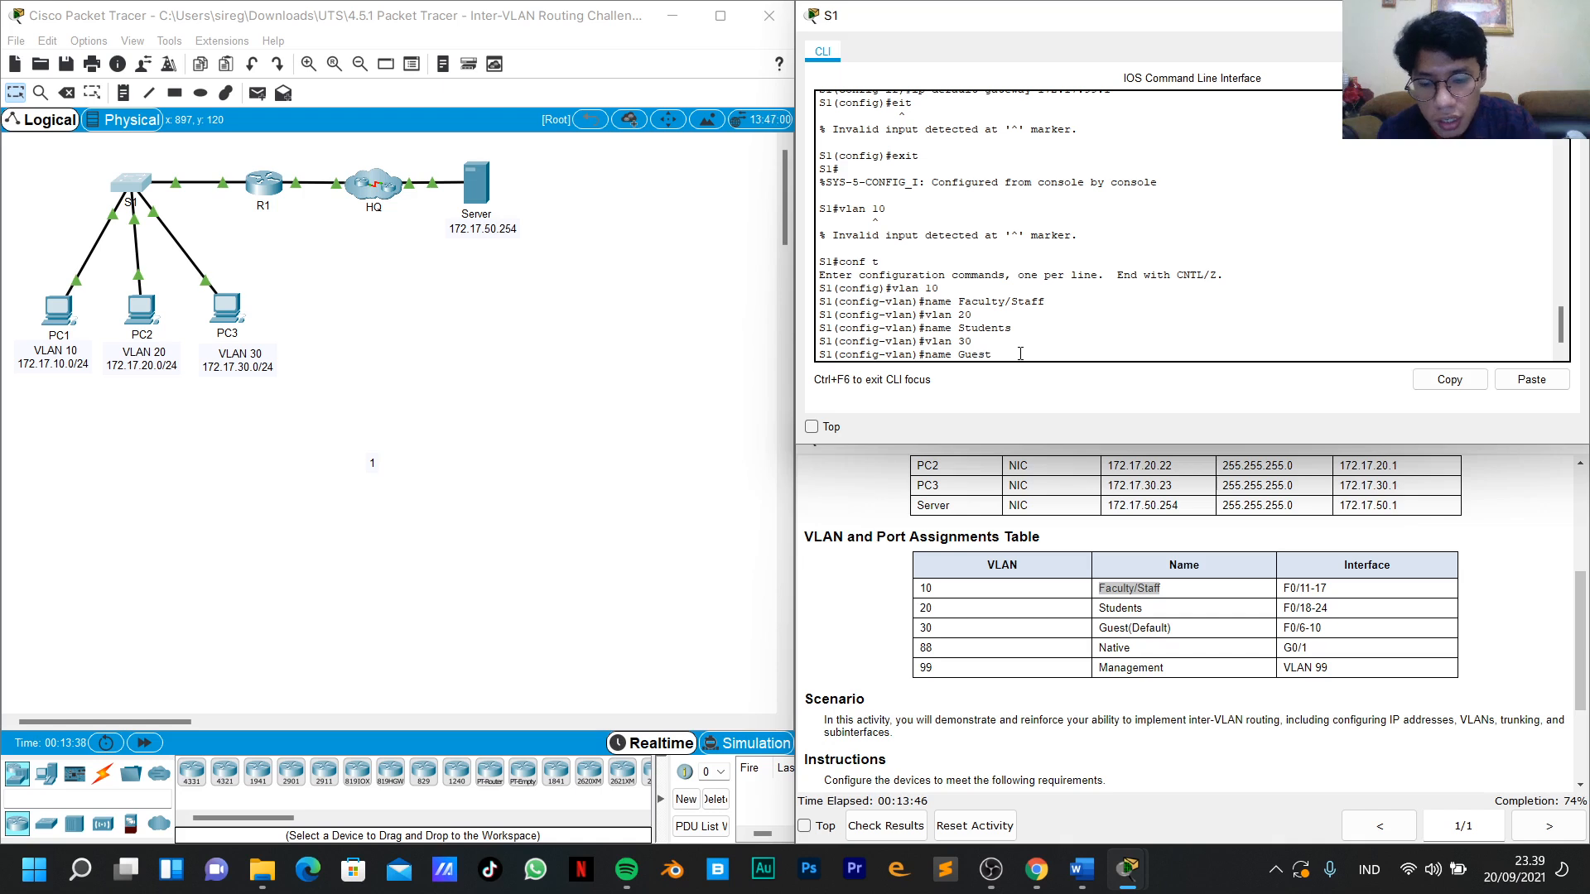
{"action": "type", "text": "(Default)"}
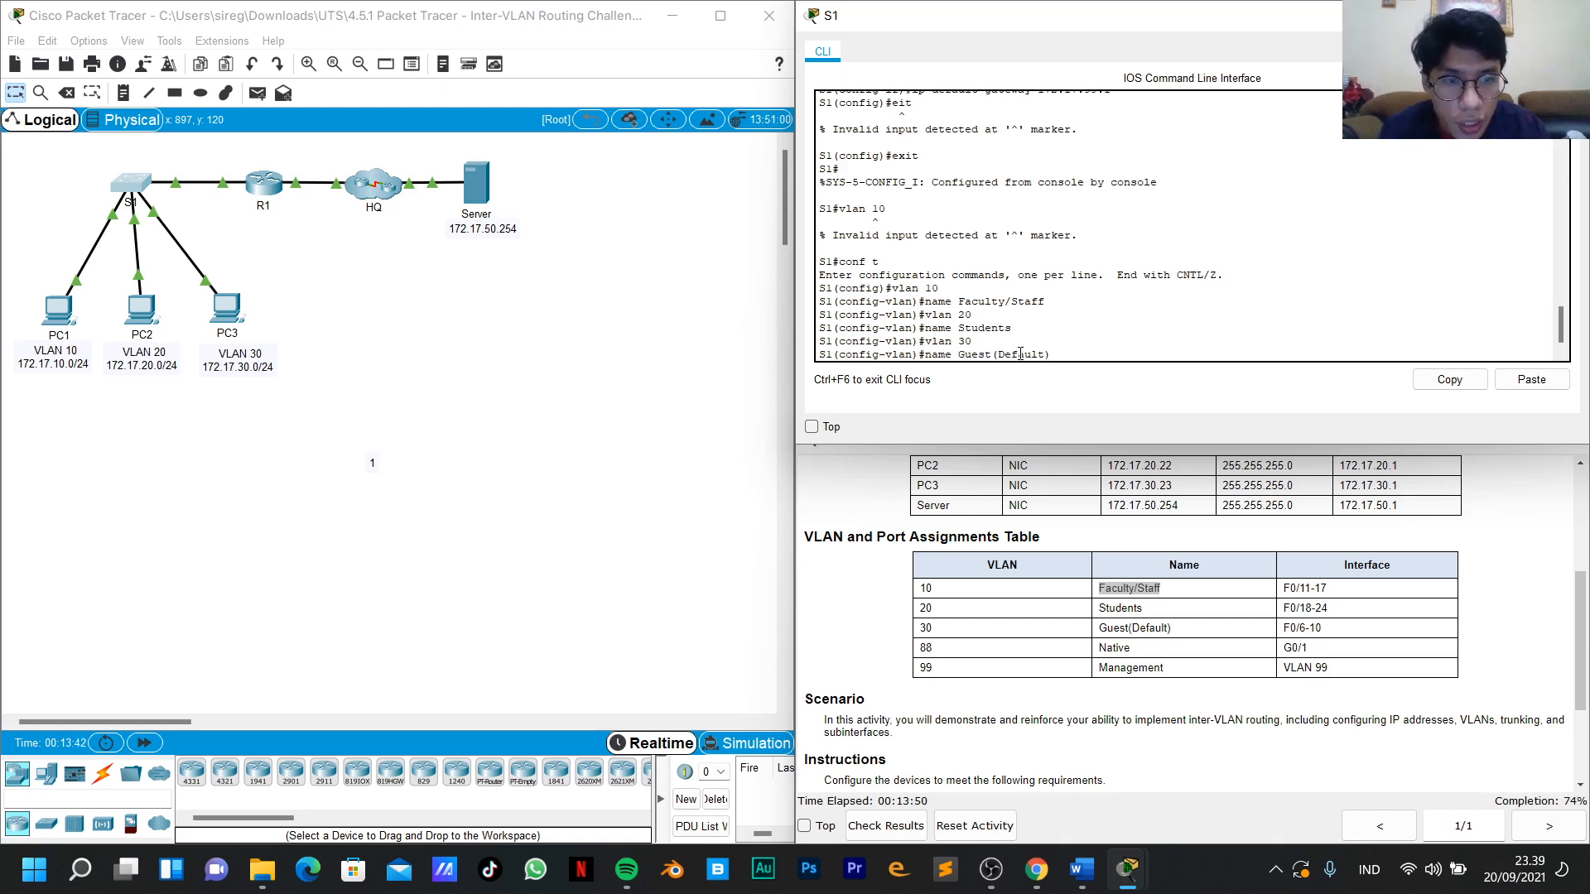
{"action": "key", "text": "Return"}
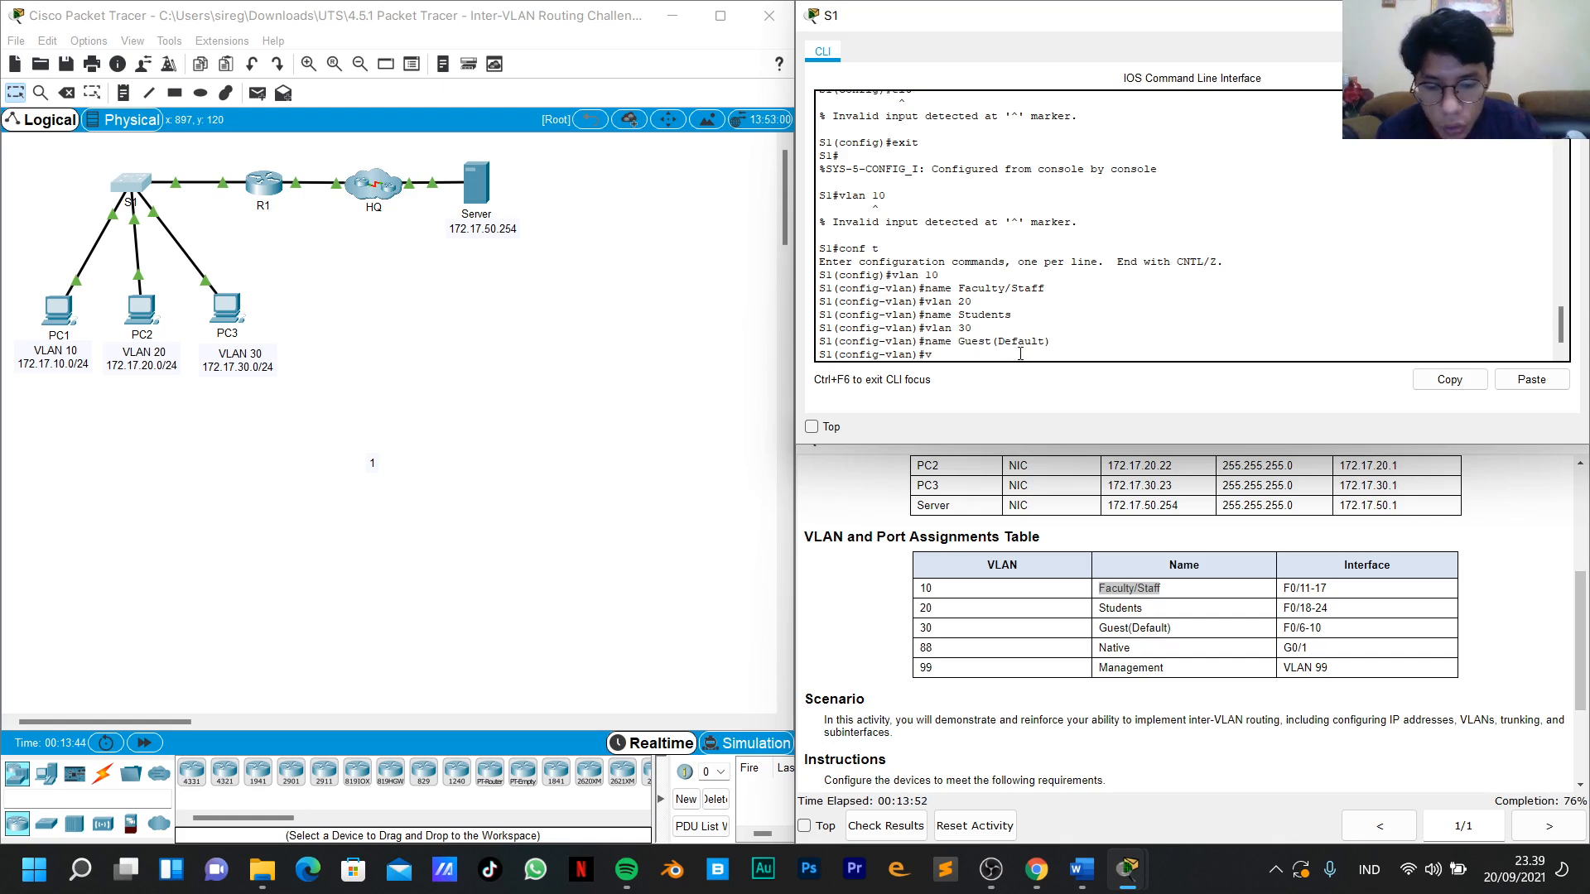
Create VLAN 88 on S1 with the name Native.
{"action": "type", "text": "vlan 88"}
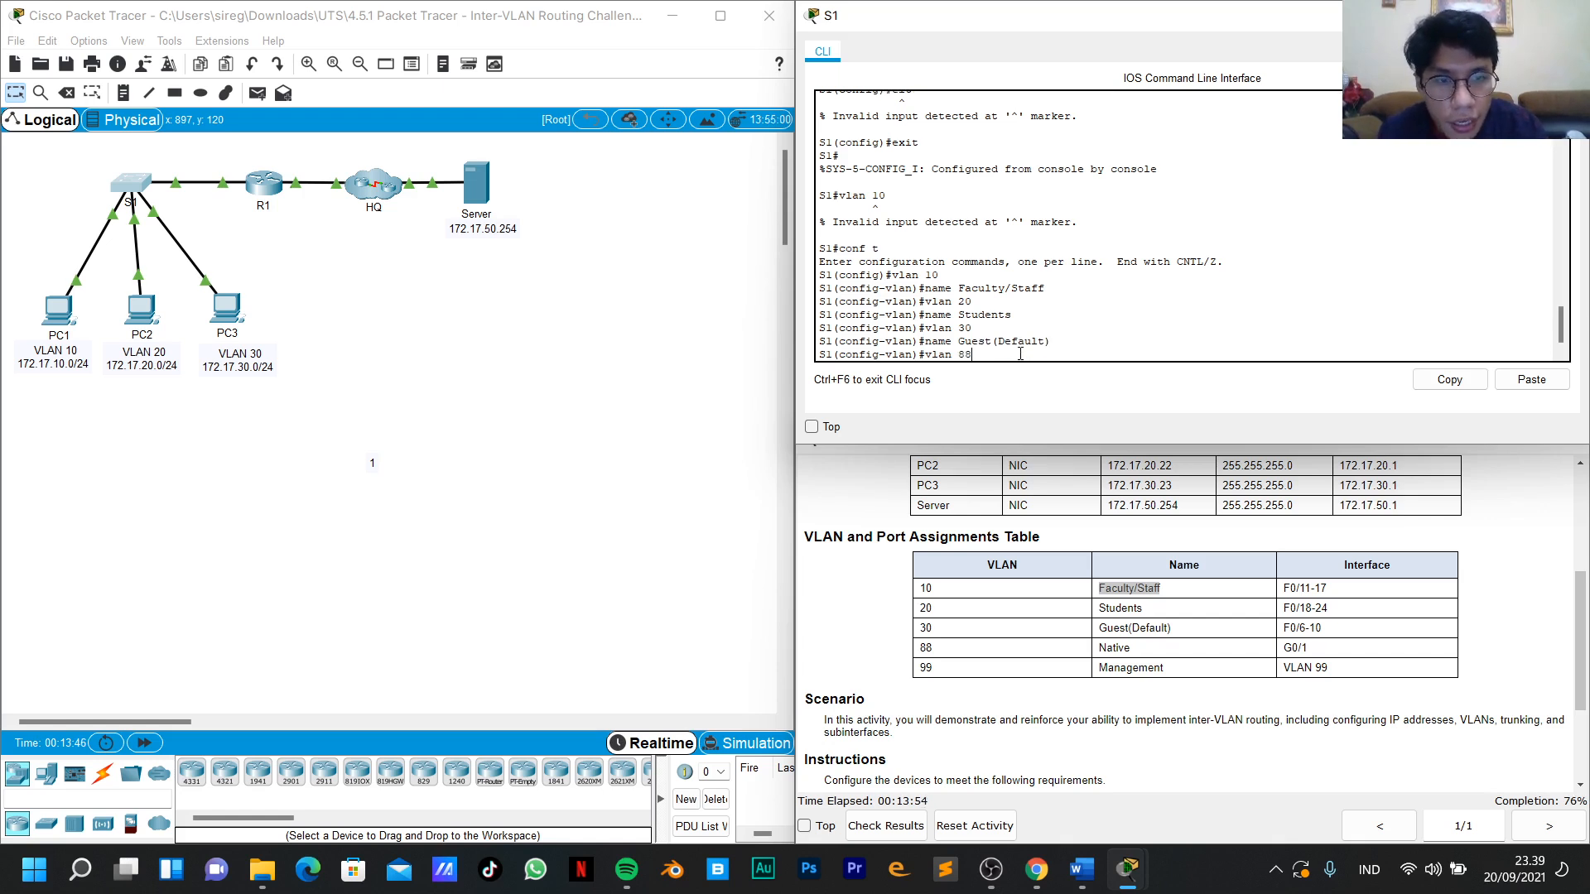
{"action": "key", "text": "Return"}
{"action": "type", "text": "name Nat"}
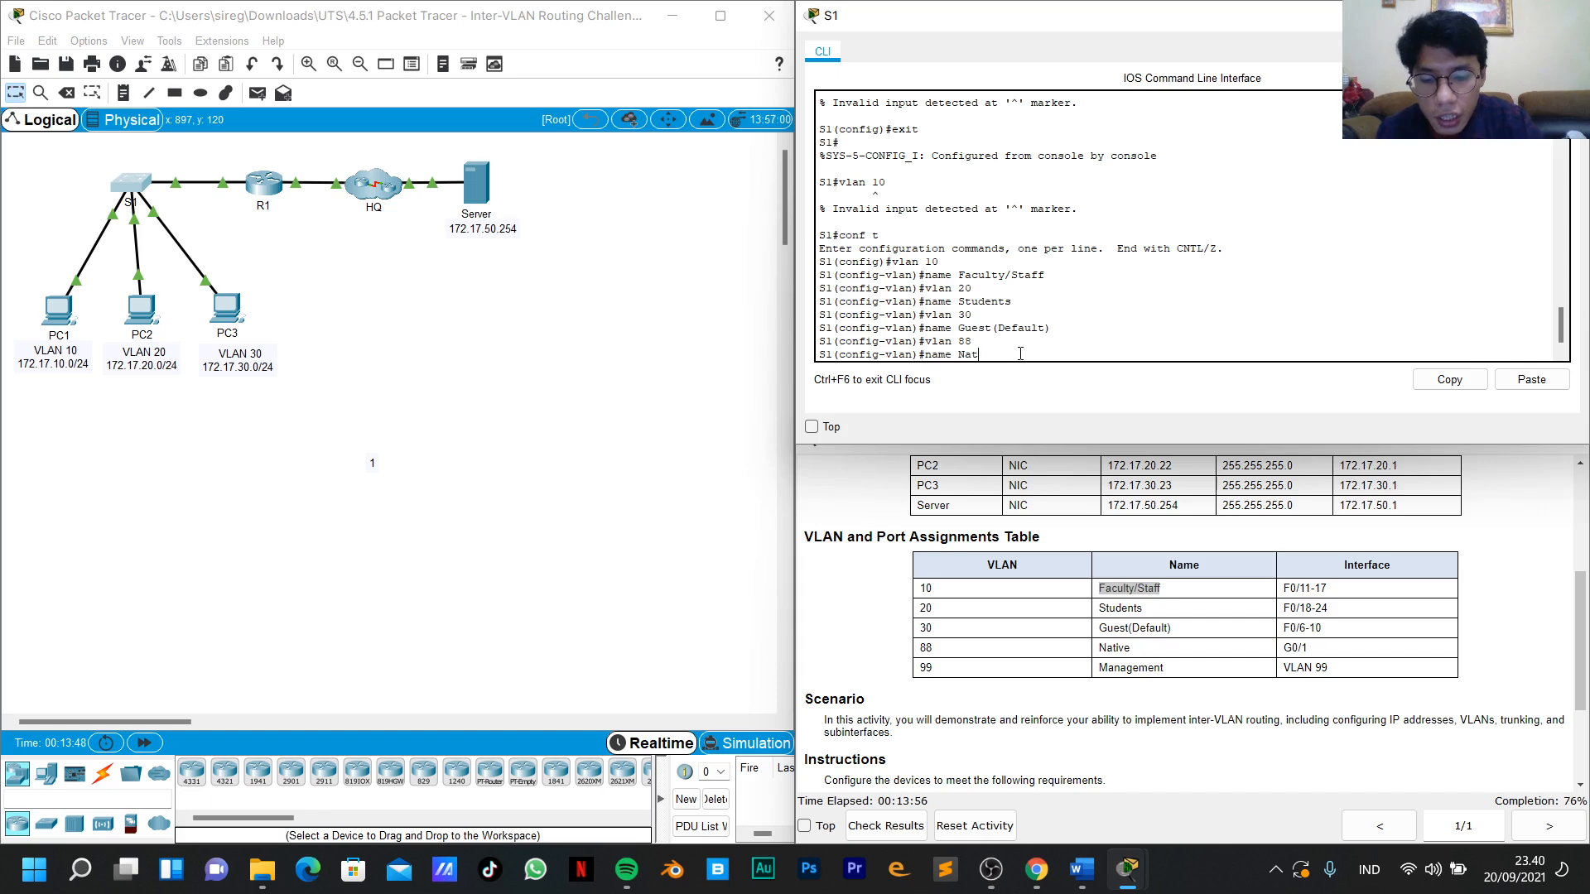
{"action": "type", "text": "ive"}
{"action": "key", "text": "Return"}
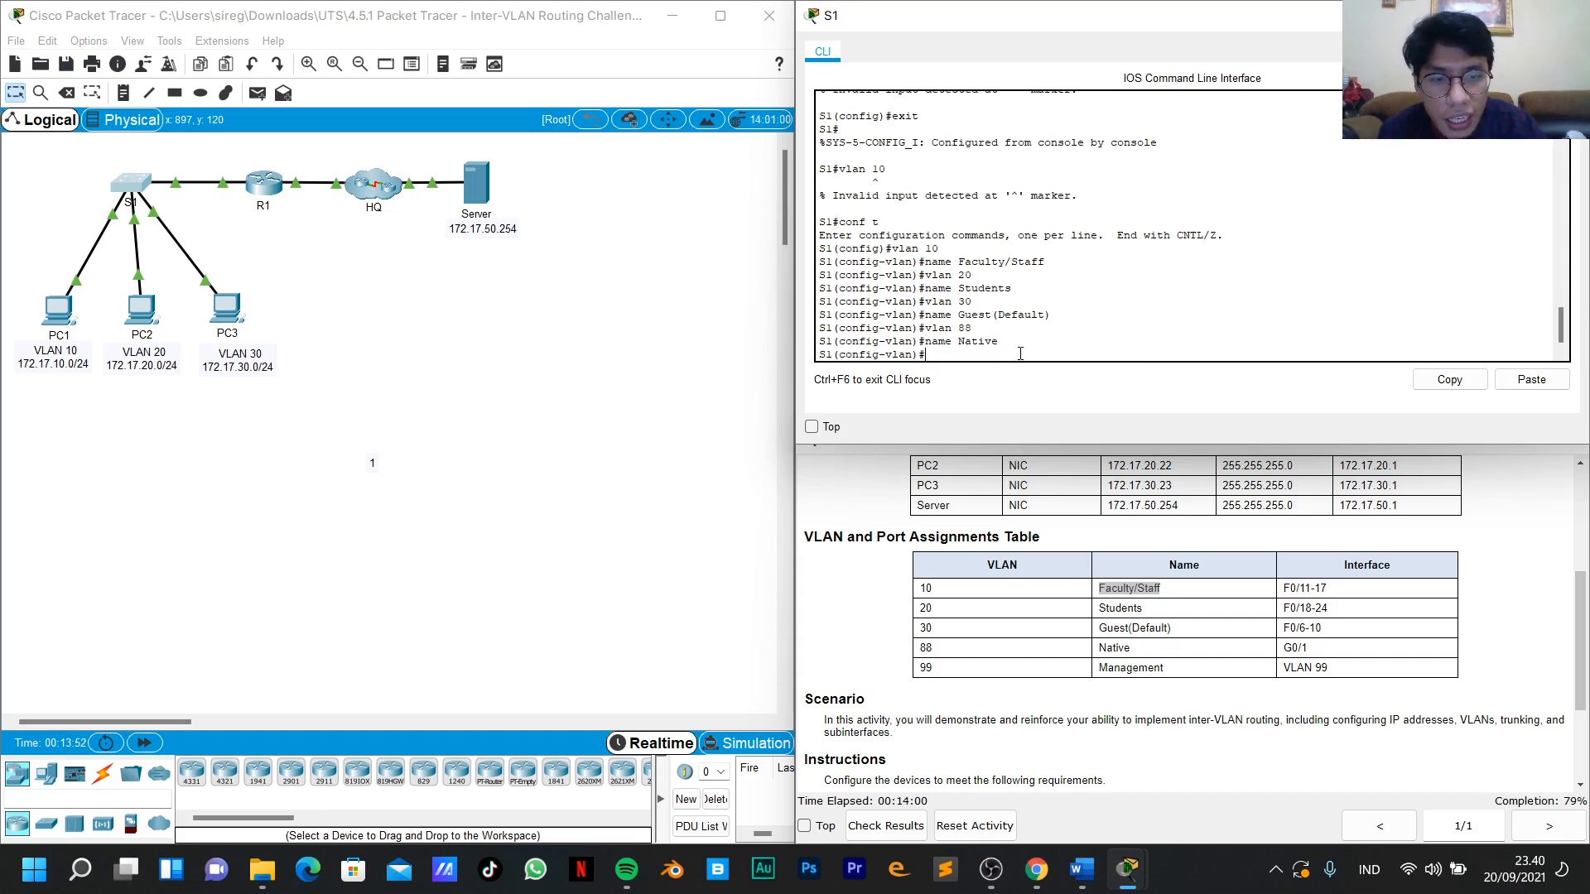
Enter VLAN 99 on S1, name it Management, and return to global configuration mode.
{"action": "type", "text": "vlan 99"}
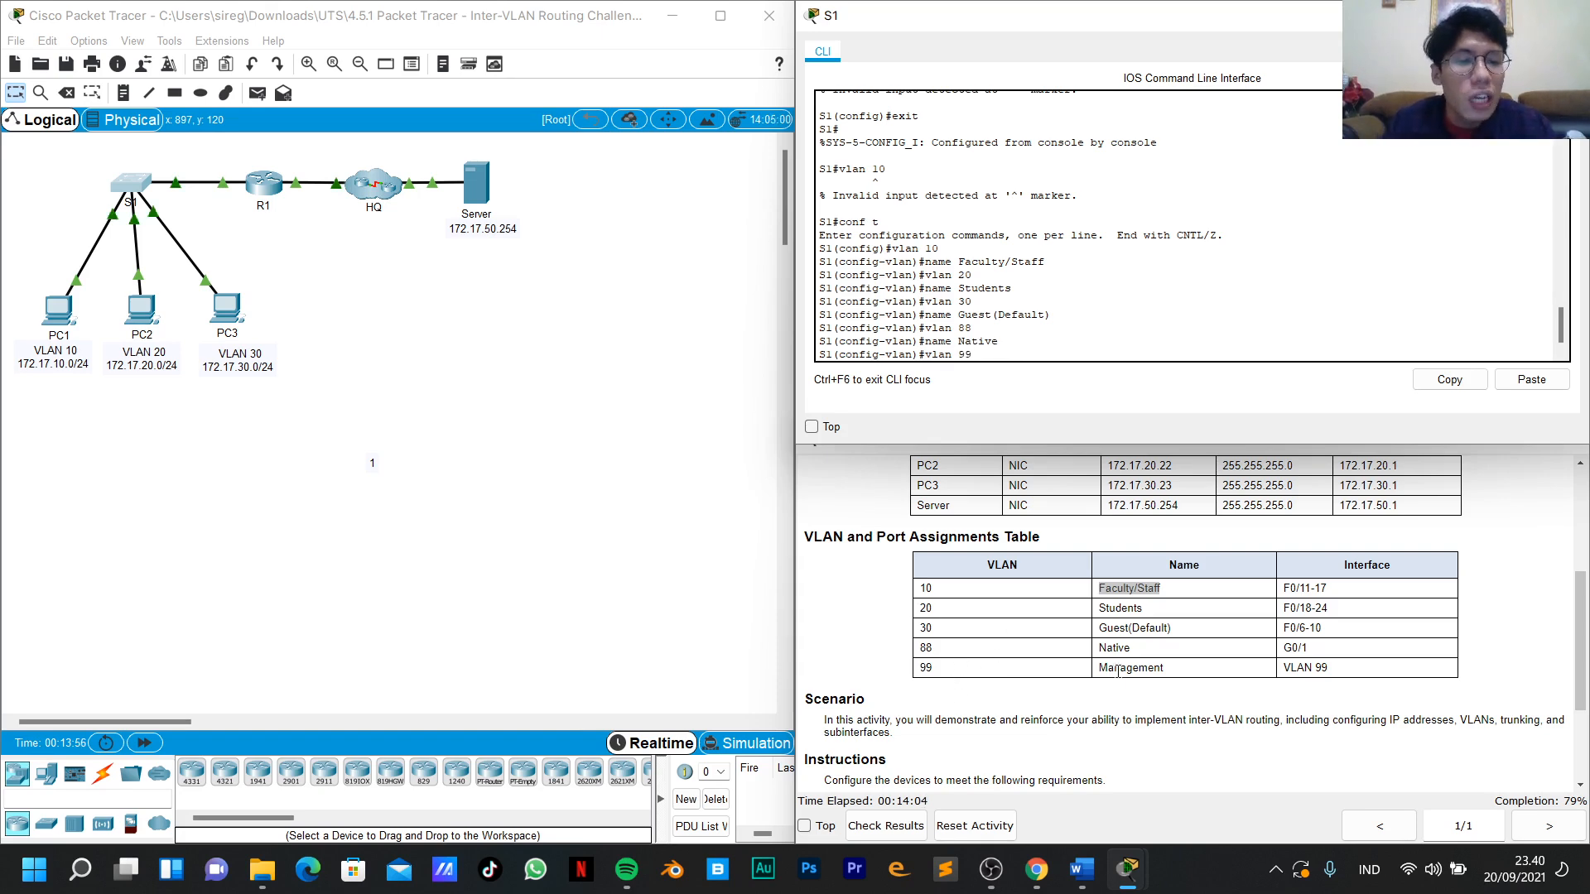
{"action": "scroll", "coordinate": [1126, 660], "scroll_direction": "up", "scroll_amount": 3}
{"action": "scroll", "coordinate": [1126, 660], "scroll_direction": "up", "scroll_amount": 1}
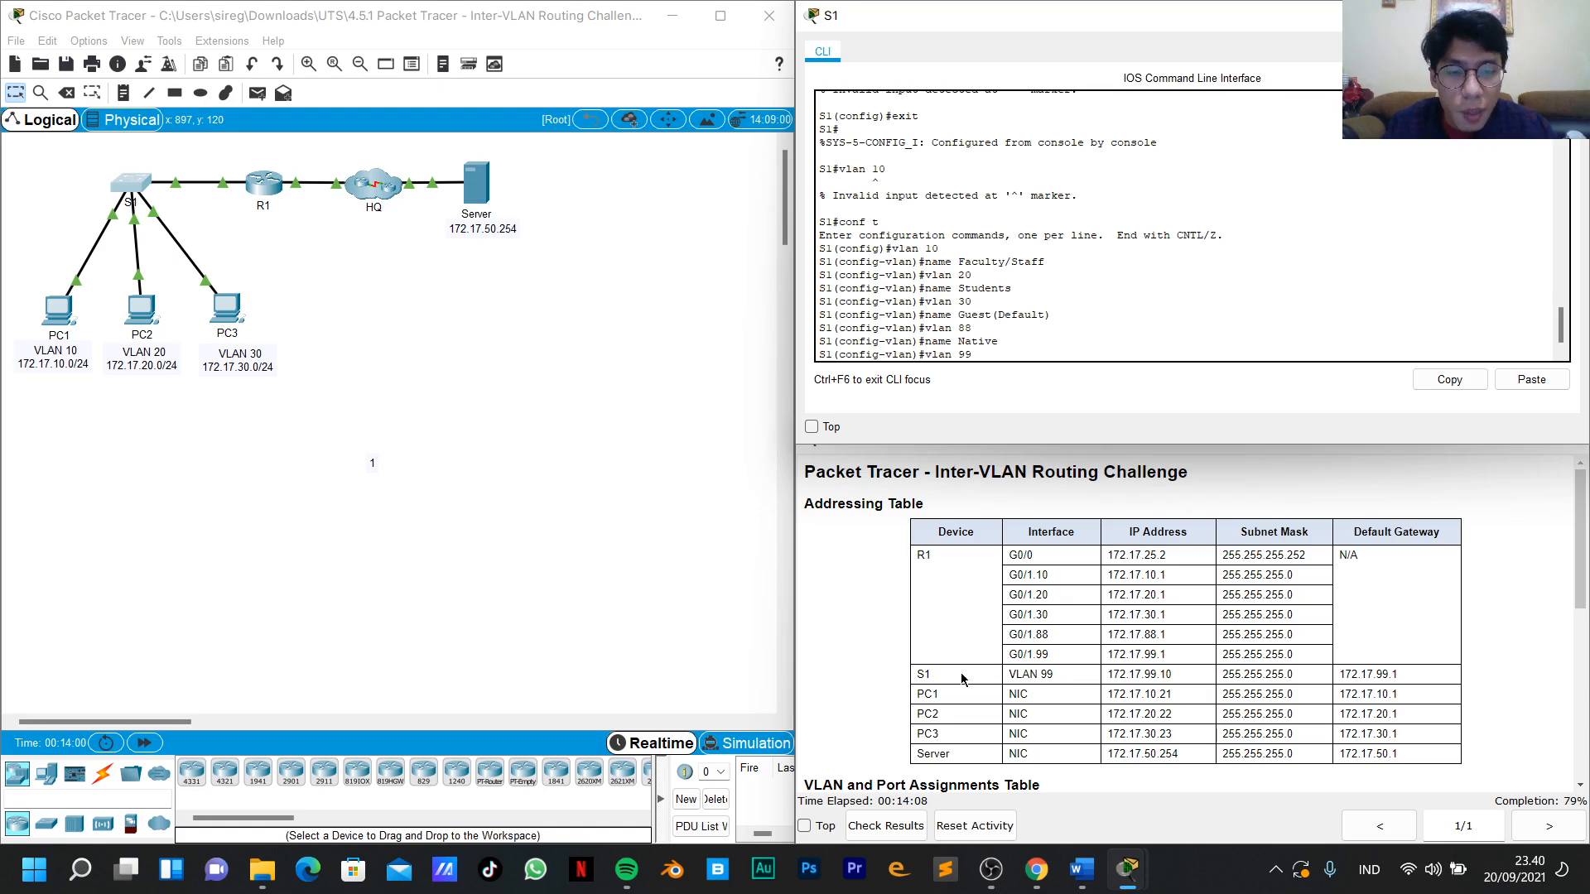
{"action": "scroll", "coordinate": [1061, 682], "scroll_direction": "down", "scroll_amount": 3}
{"action": "scroll", "coordinate": [1061, 682], "scroll_direction": "down", "scroll_amount": 3}
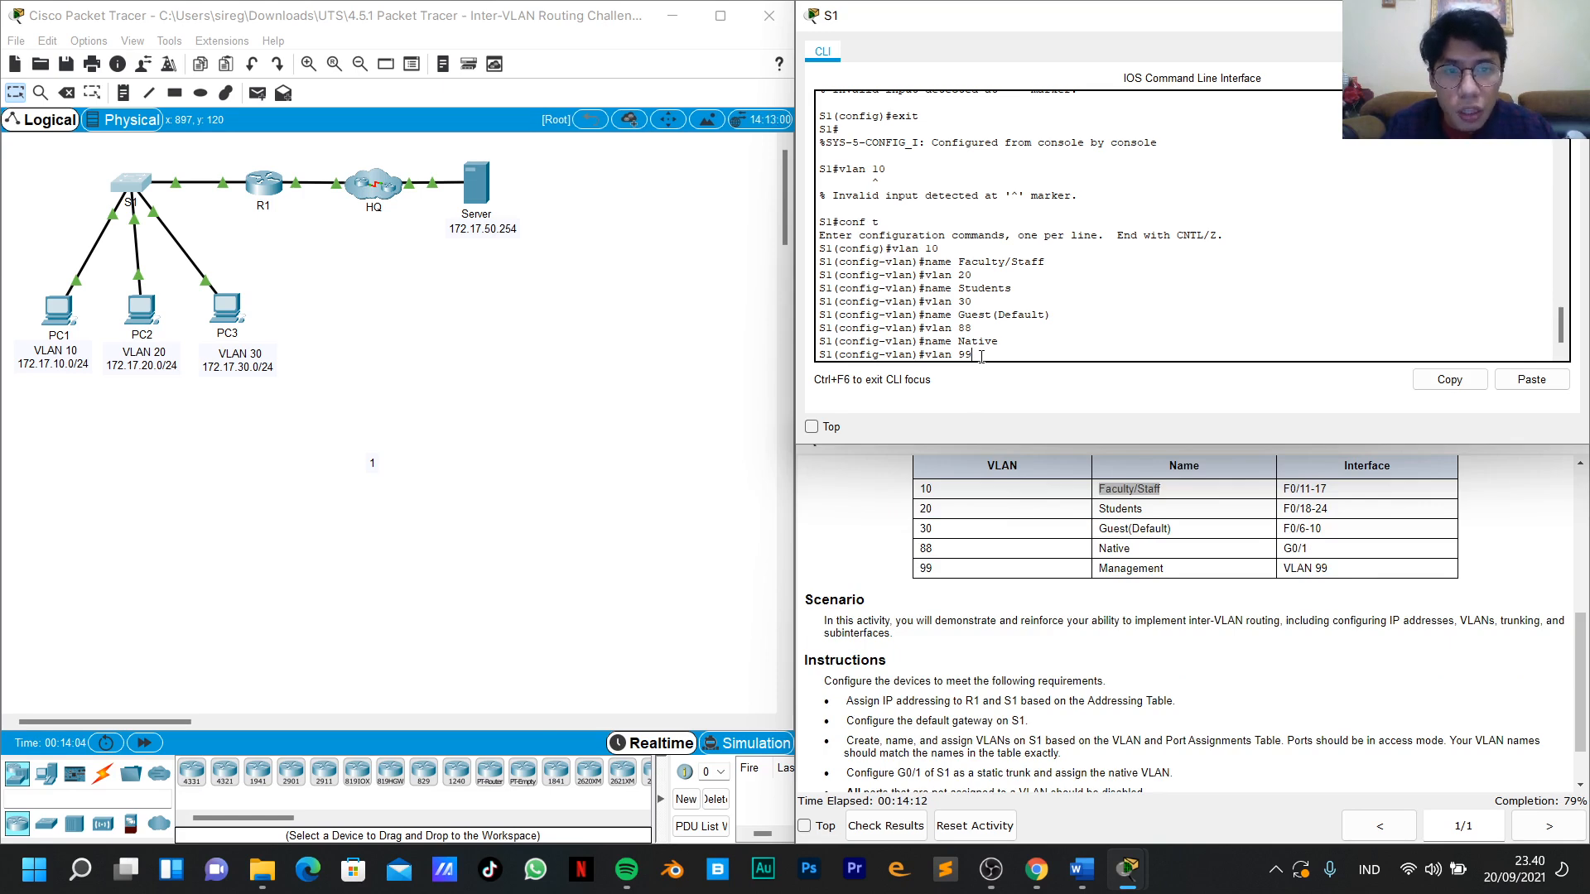
{"action": "key", "text": "Return"}
{"action": "type", "text": "nam"}
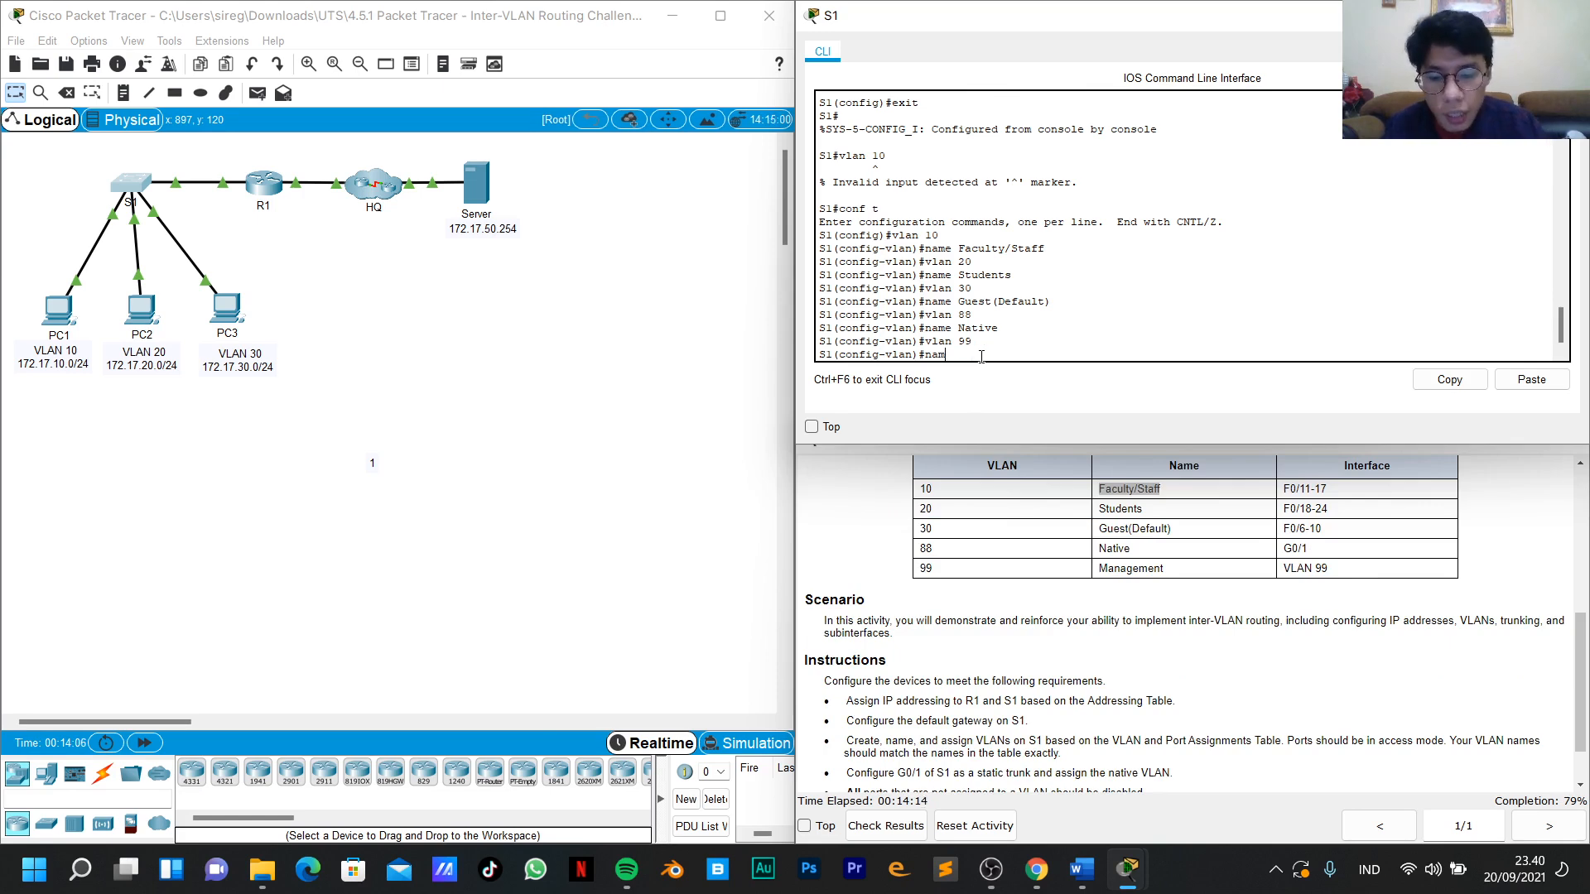
{"action": "type", "text": "e Management"}
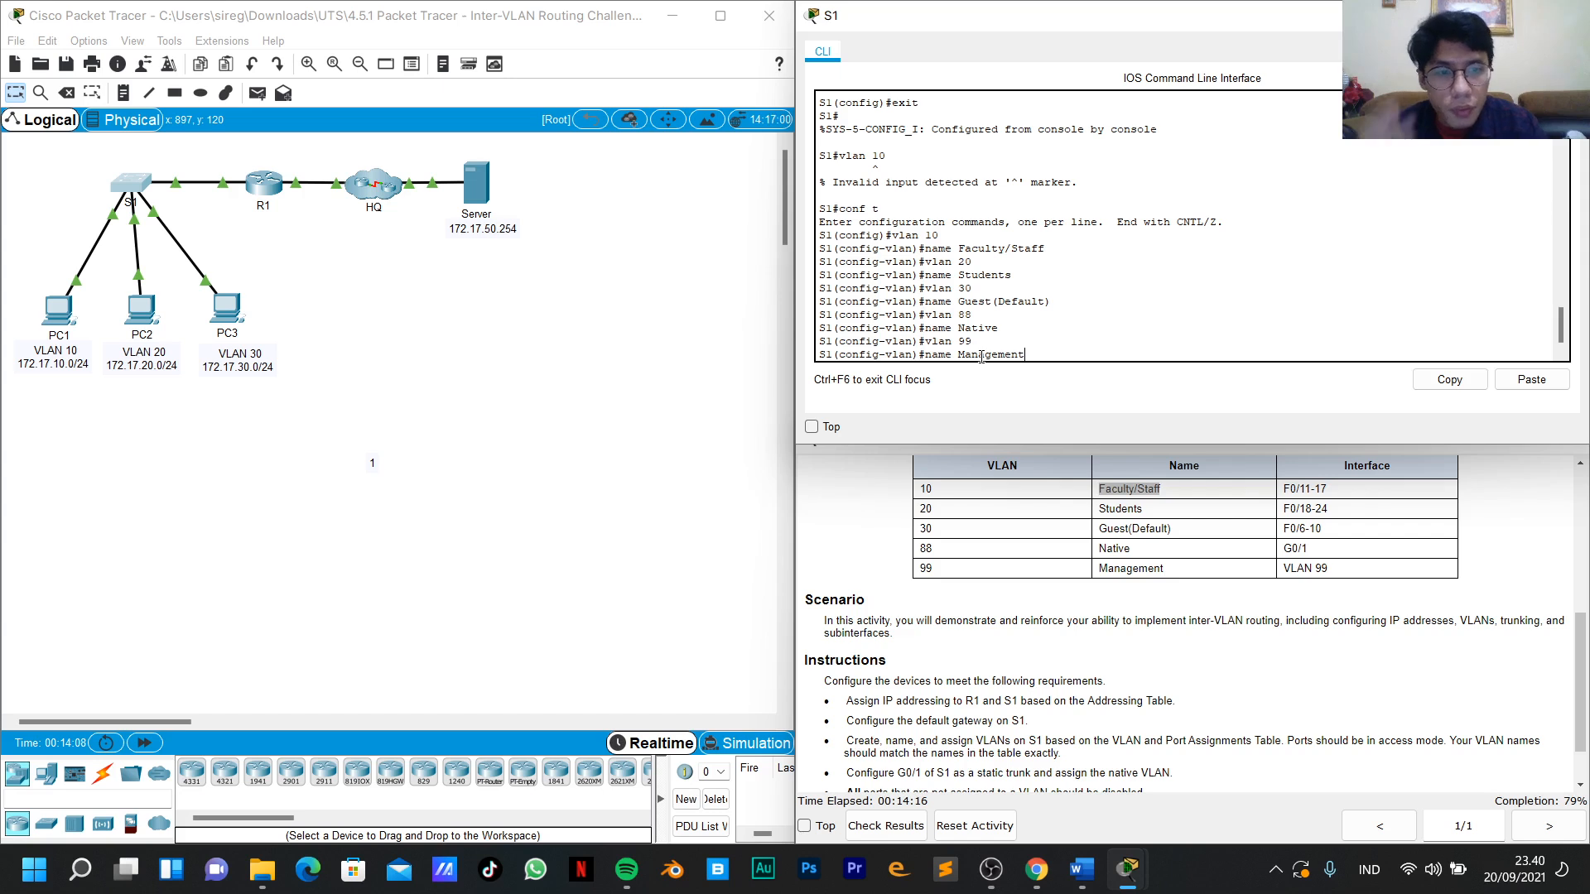
{"action": "key", "text": "Return"}
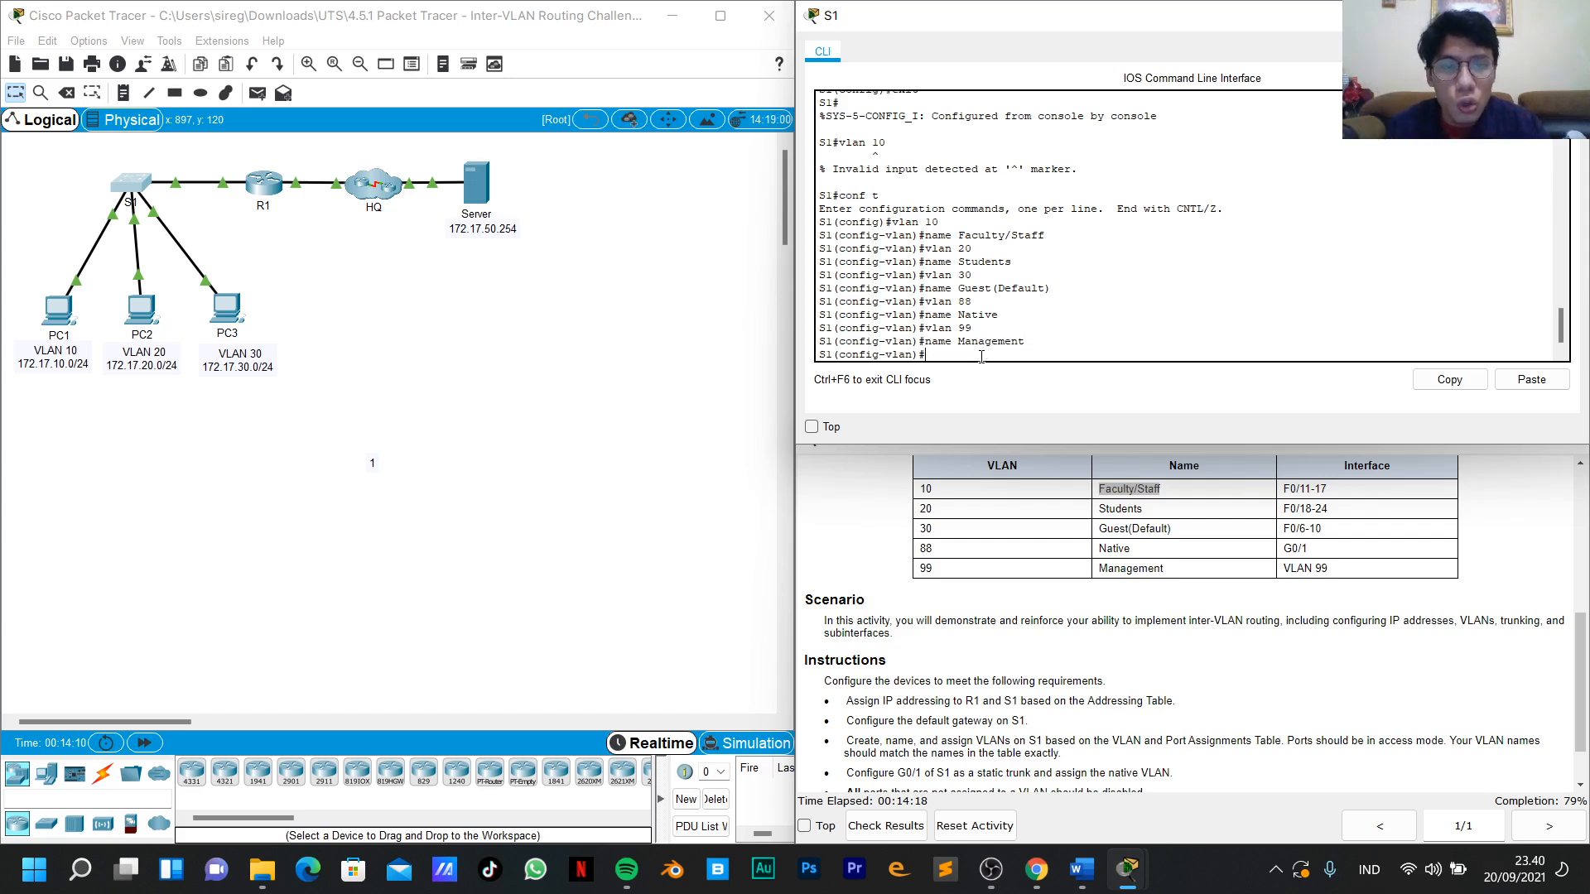
{"action": "type", "text": "exit"}
{"action": "key", "text": "Return"}
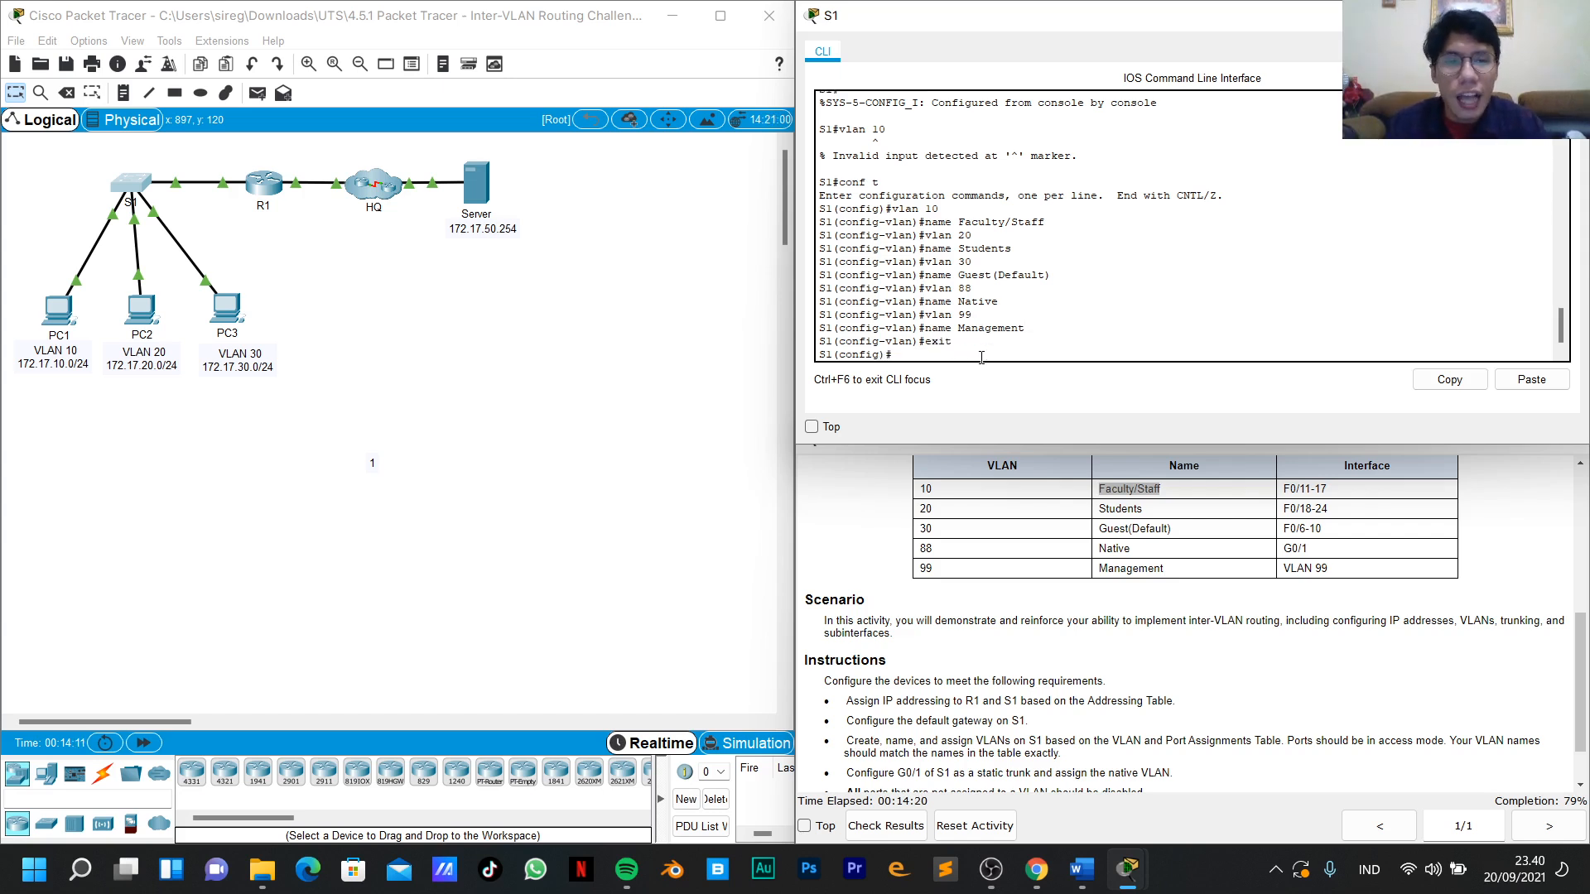
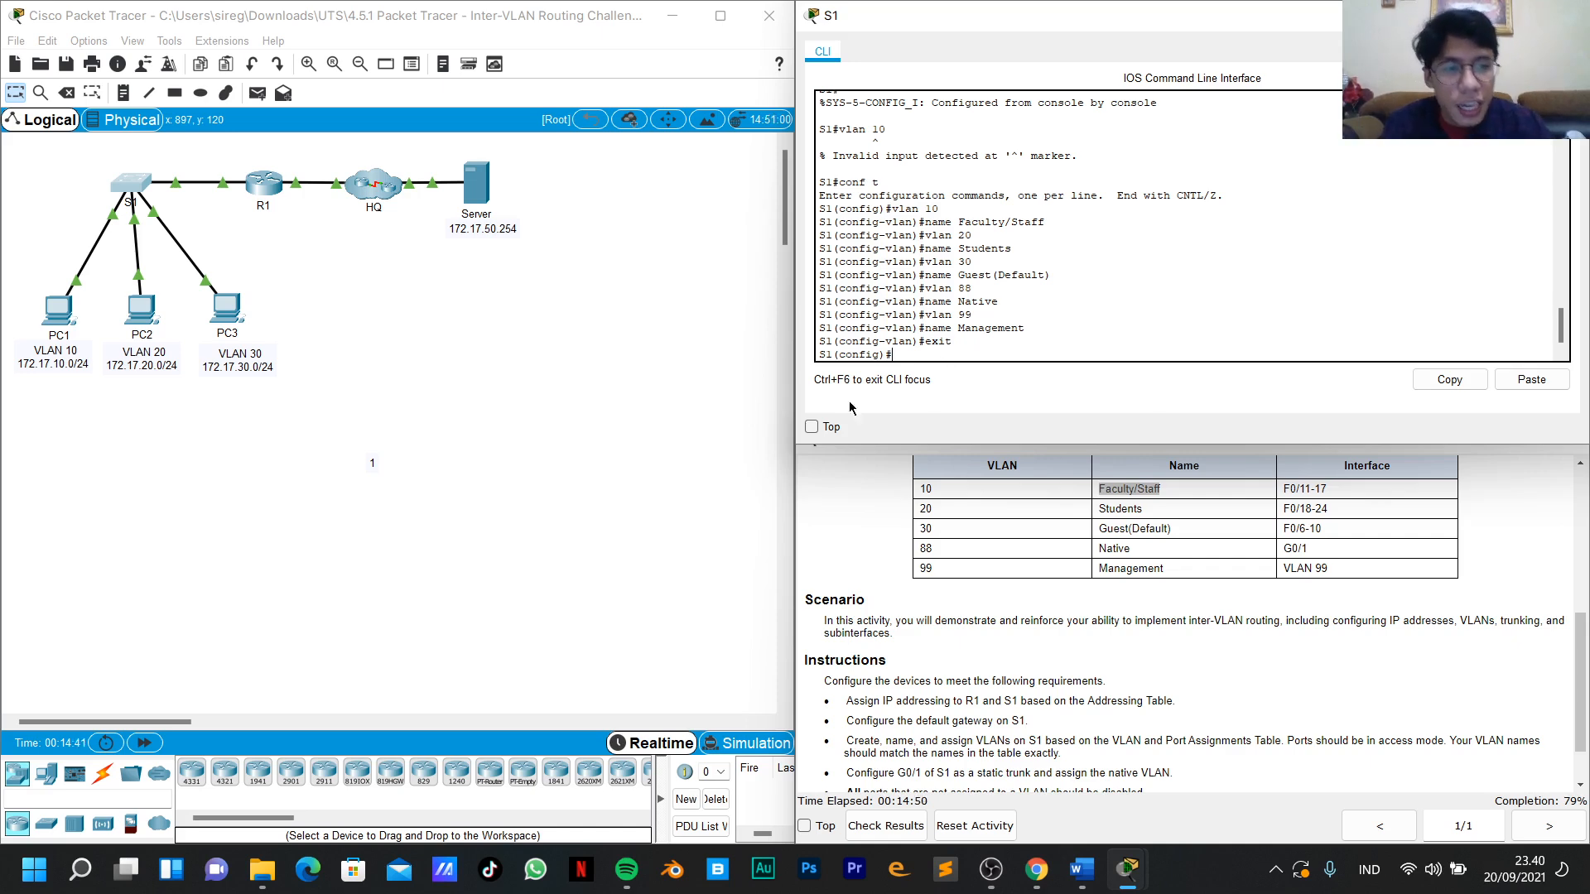
Check the Faculty/Staff port assignment and enter interface range configuration for f0/11-17 on S1.
{"action": "left_click_drag", "start_coordinate": [1284, 489], "coordinate": [1328, 495]}
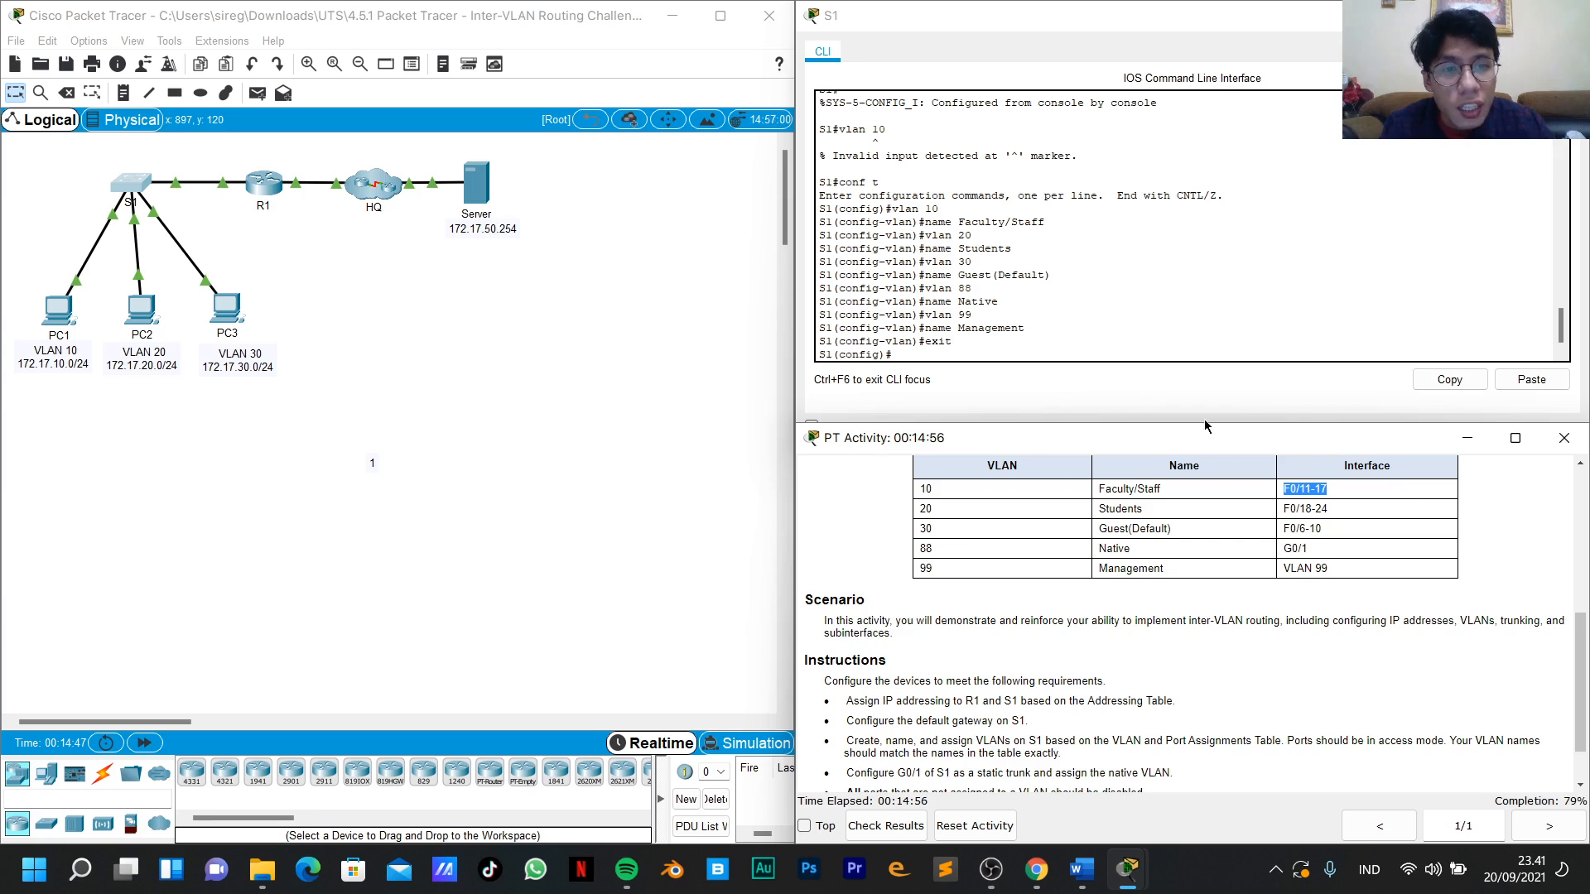
{"action": "left_click", "coordinate": [973, 496]}
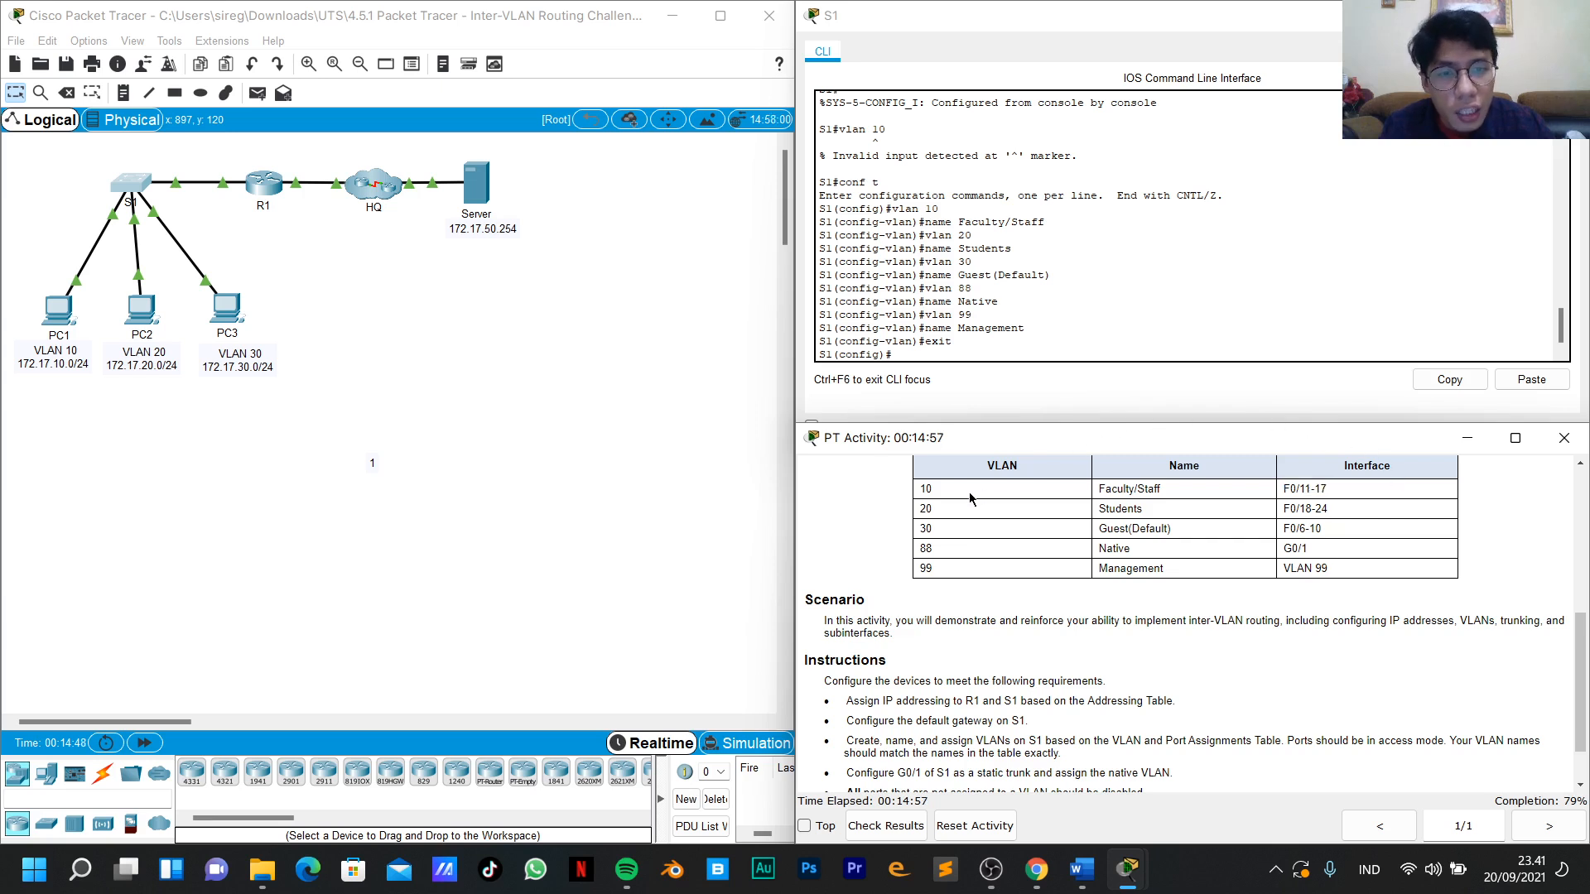
{"action": "left_click", "coordinate": [939, 355]}
{"action": "type", "text": "sw"}
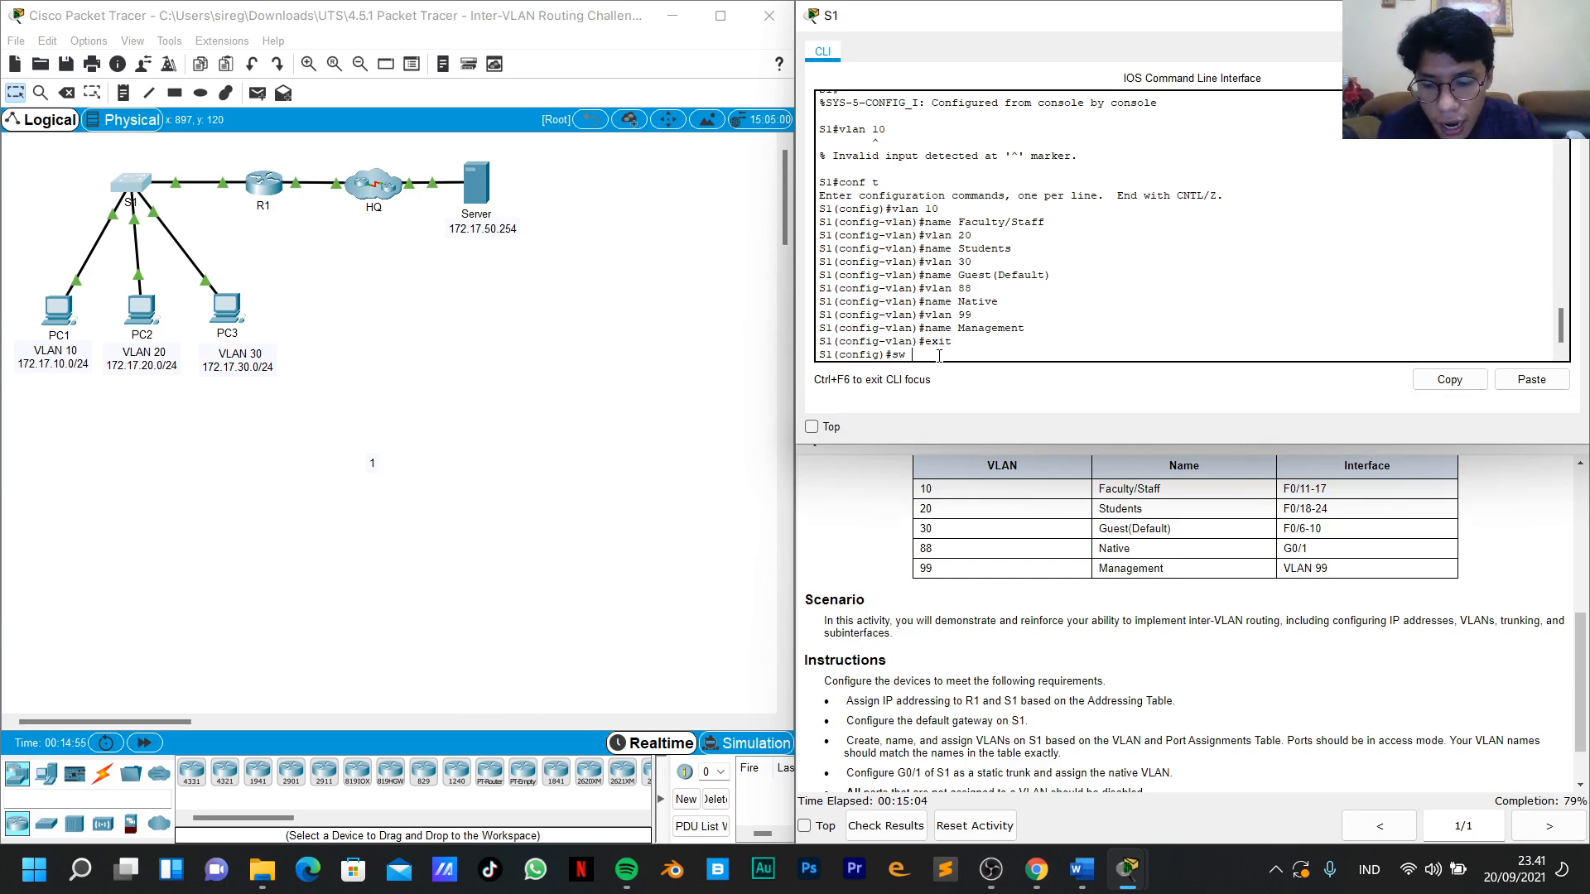
{"action": "type", "text": " ac"}
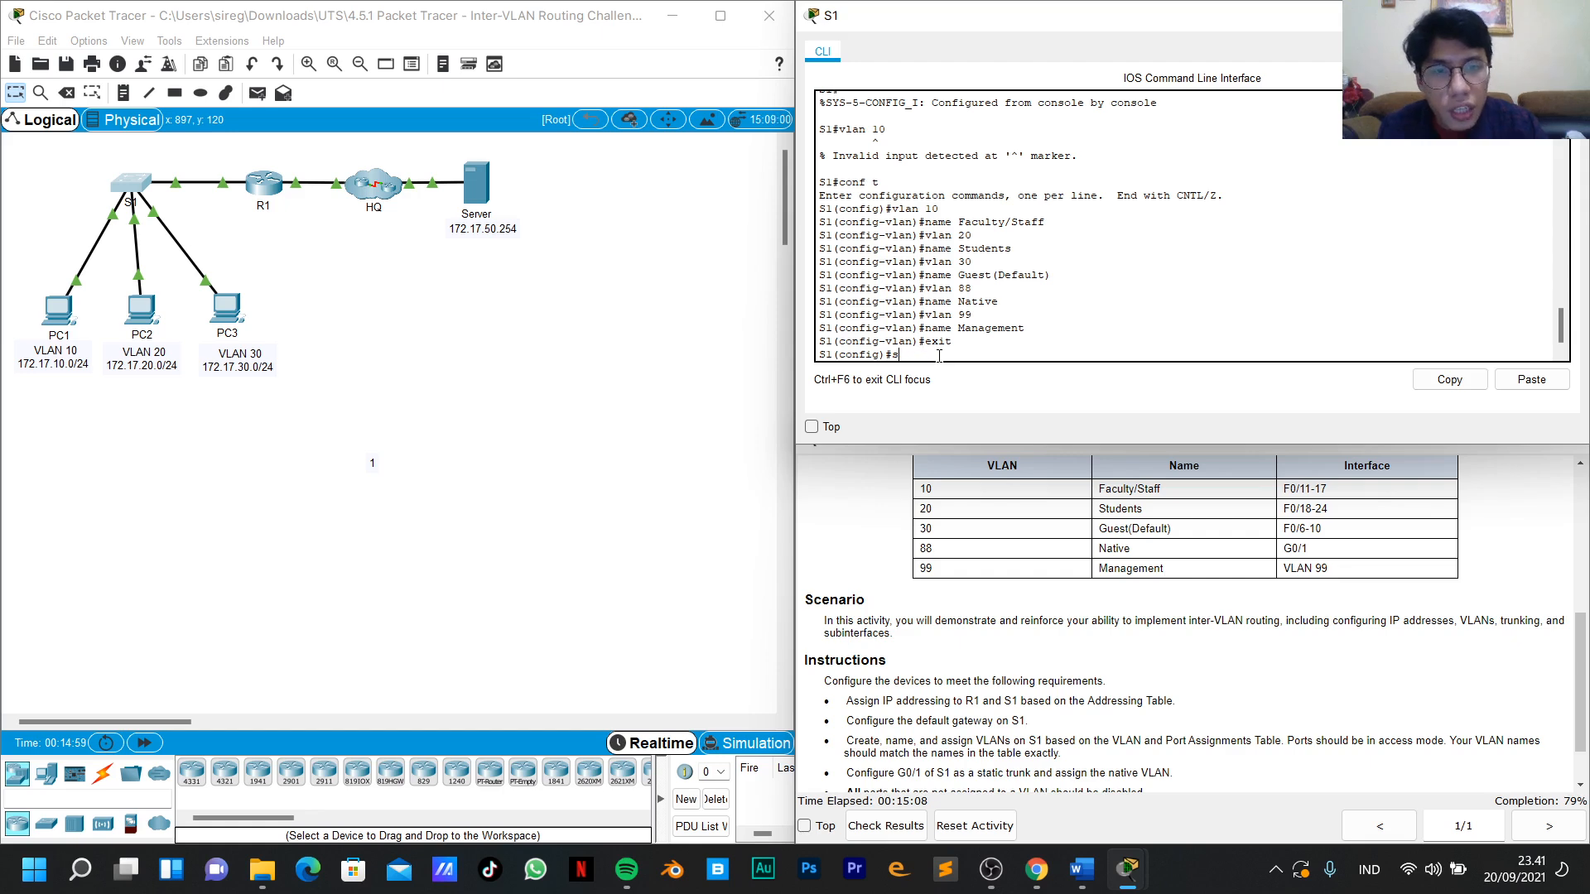
{"action": "key", "text": "BackSpace"}
{"action": "type", "text": "int"}
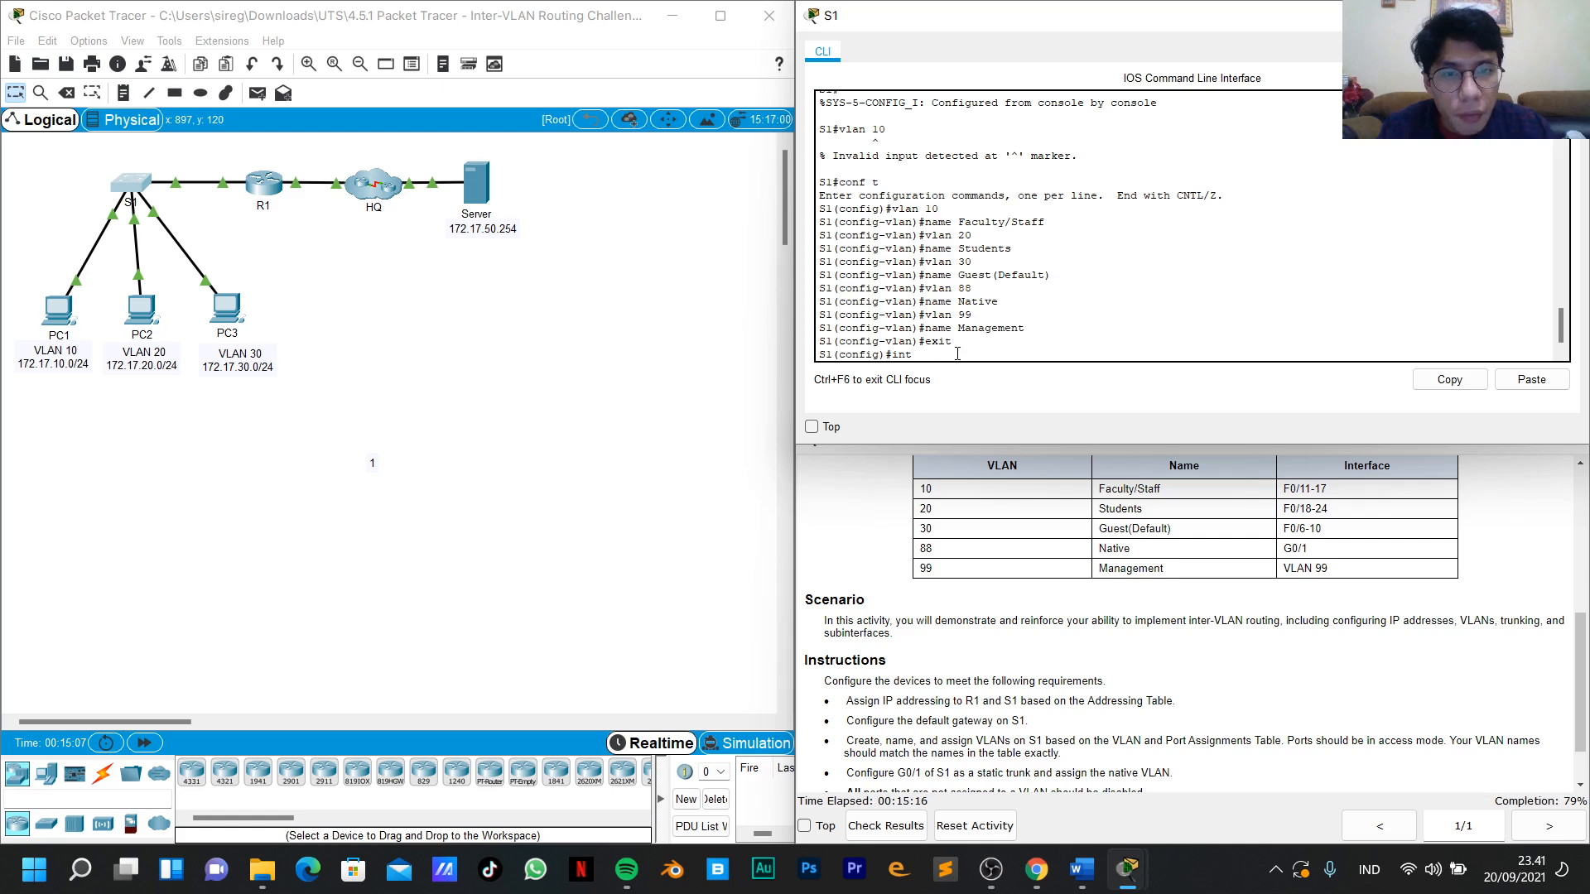
{"action": "type", "text": "ange"}
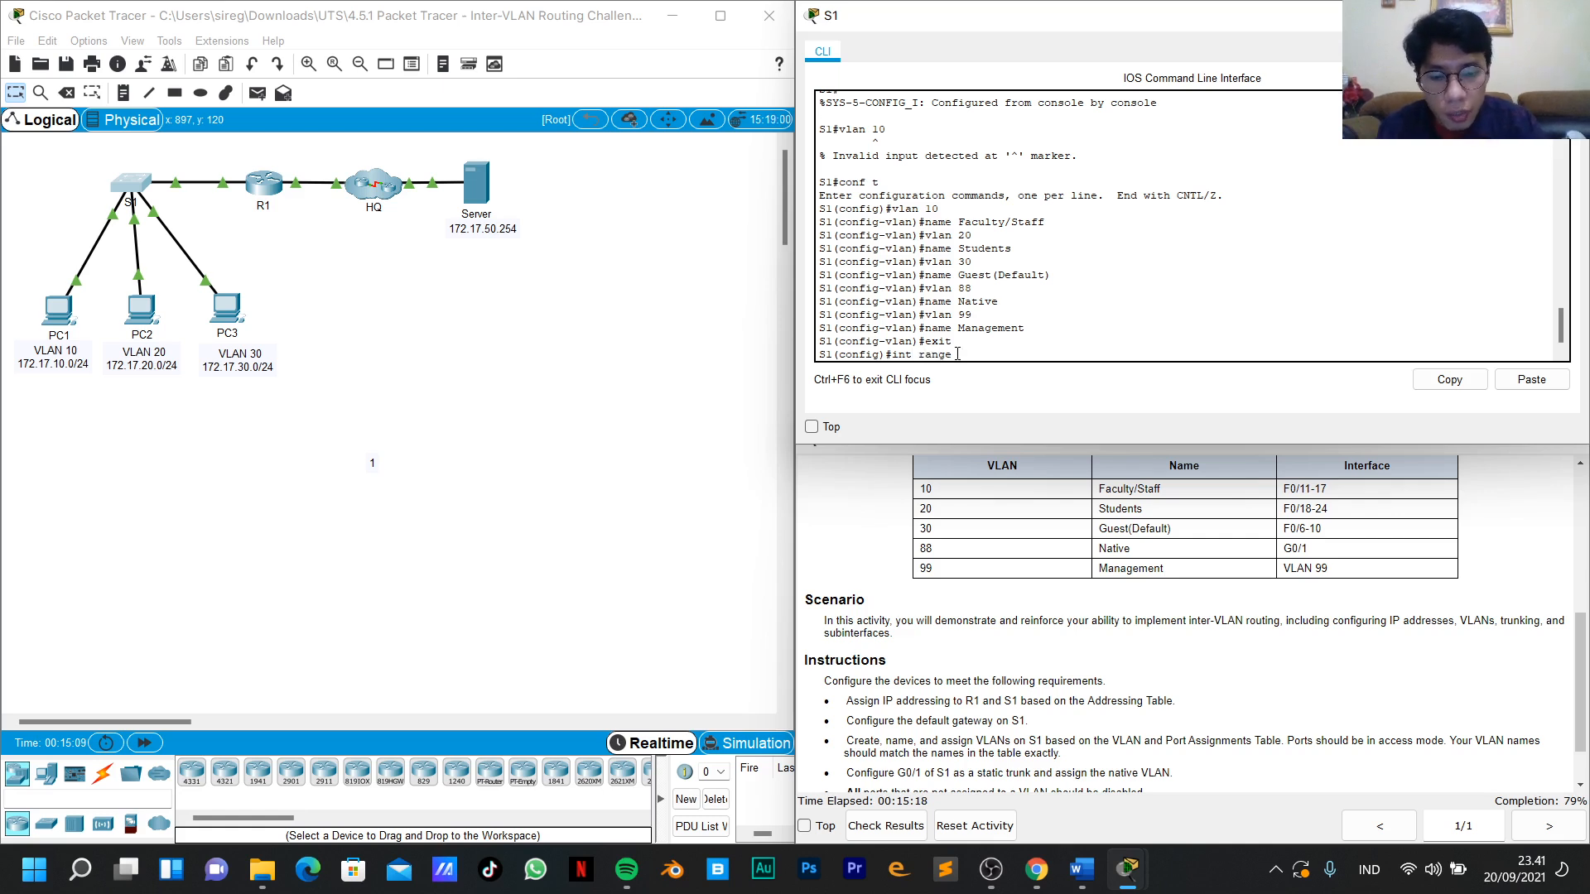
{"action": "type", "text": " f0"}
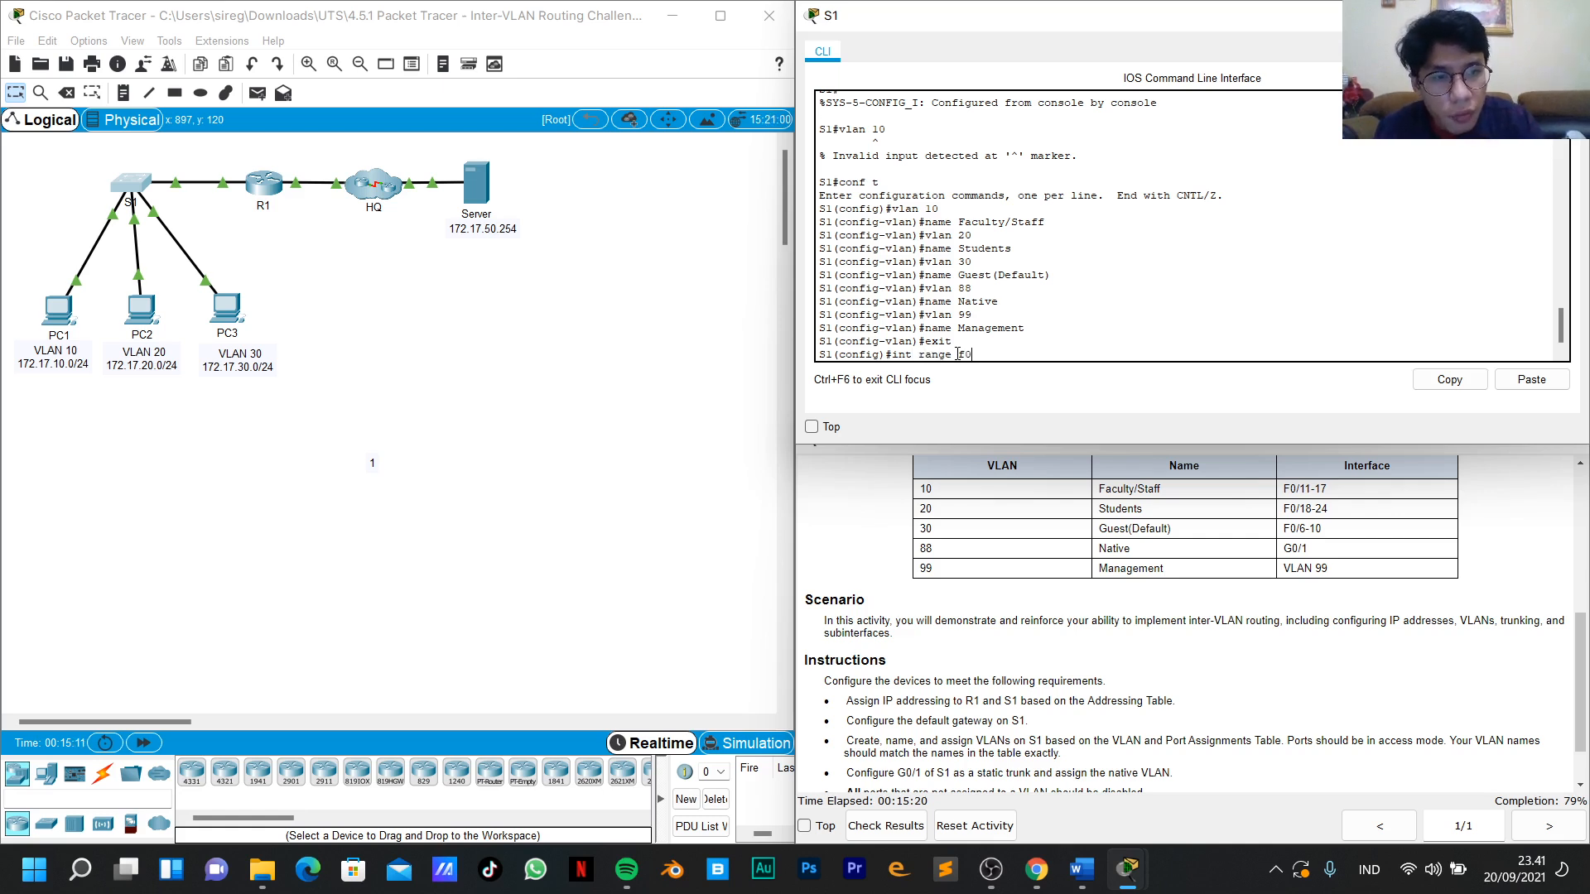
{"action": "type", "text": "/1"}
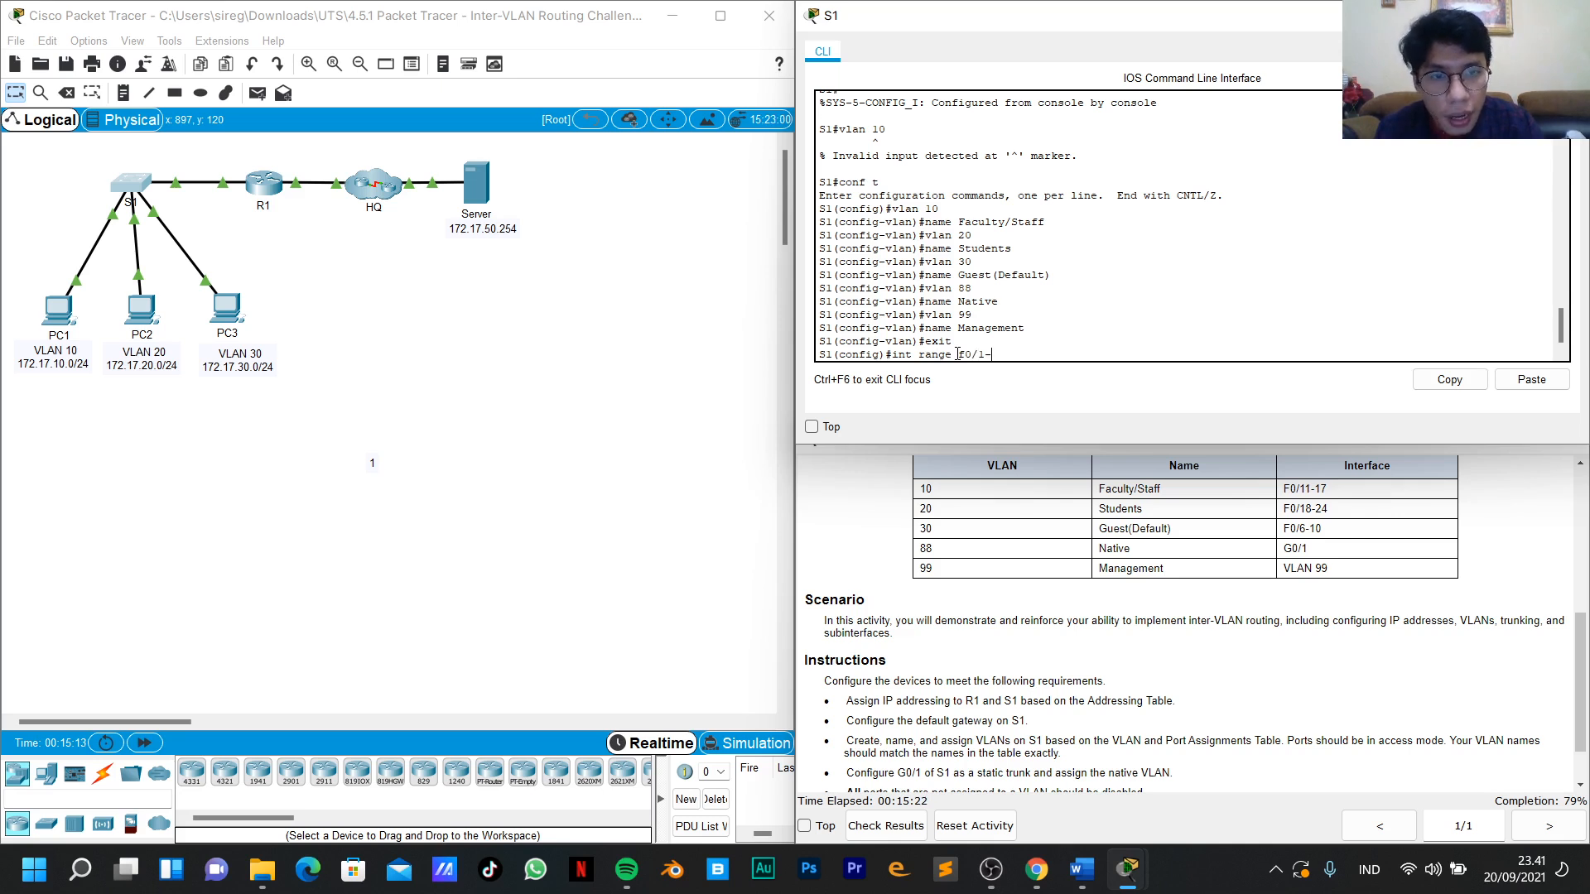
{"action": "type", "text": "1-17"}
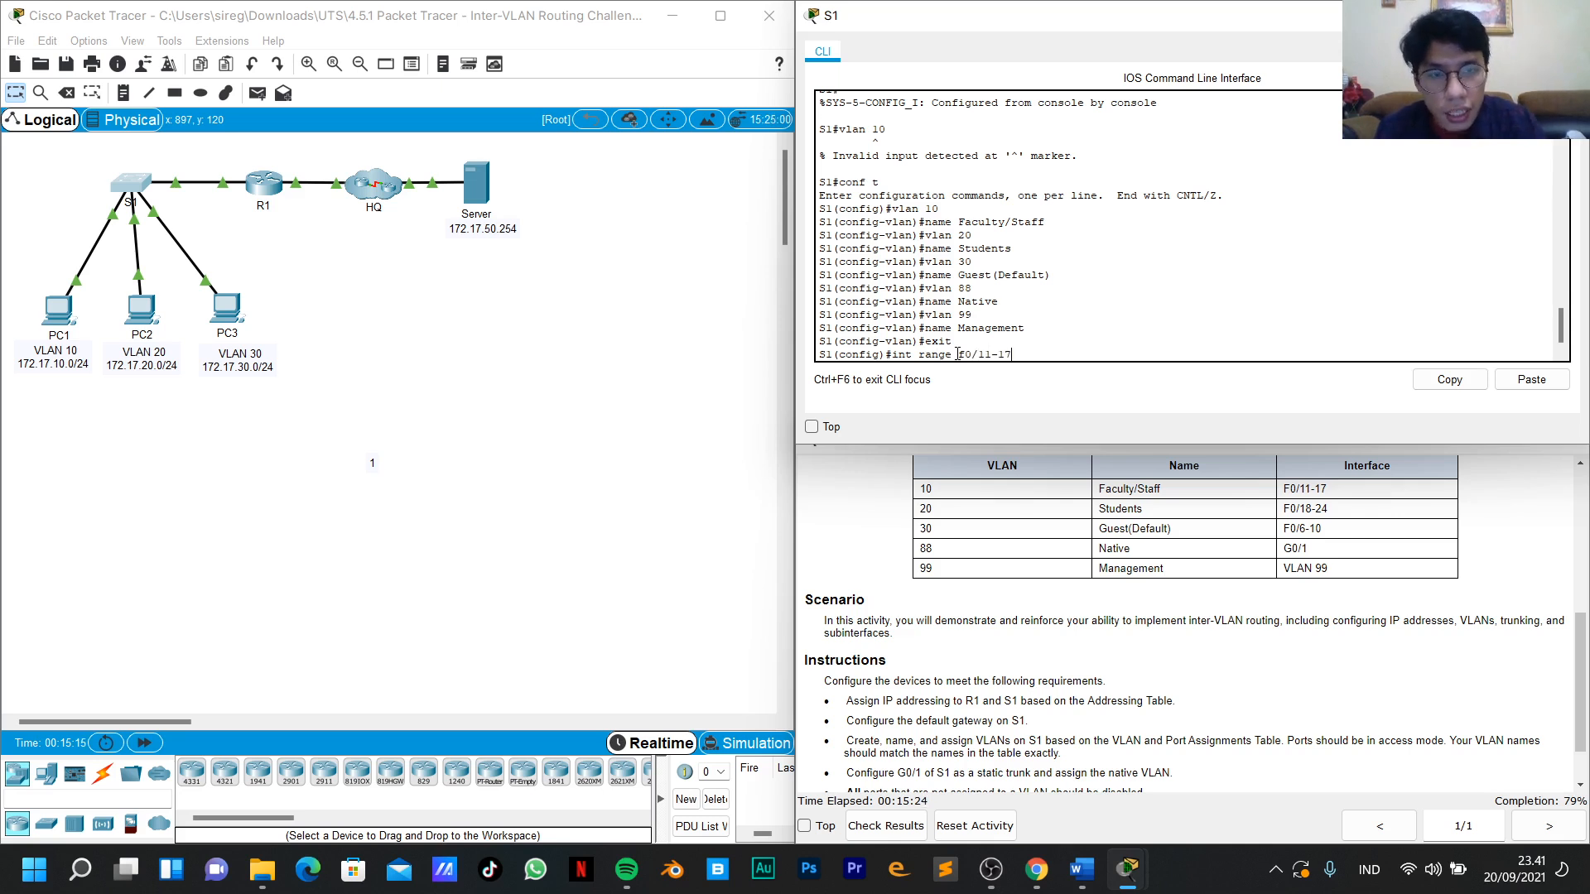
{"action": "key", "text": "Return"}
Set switch ports f0/11-17 on S1 to access mode.
{"action": "type", "text": "sw"}
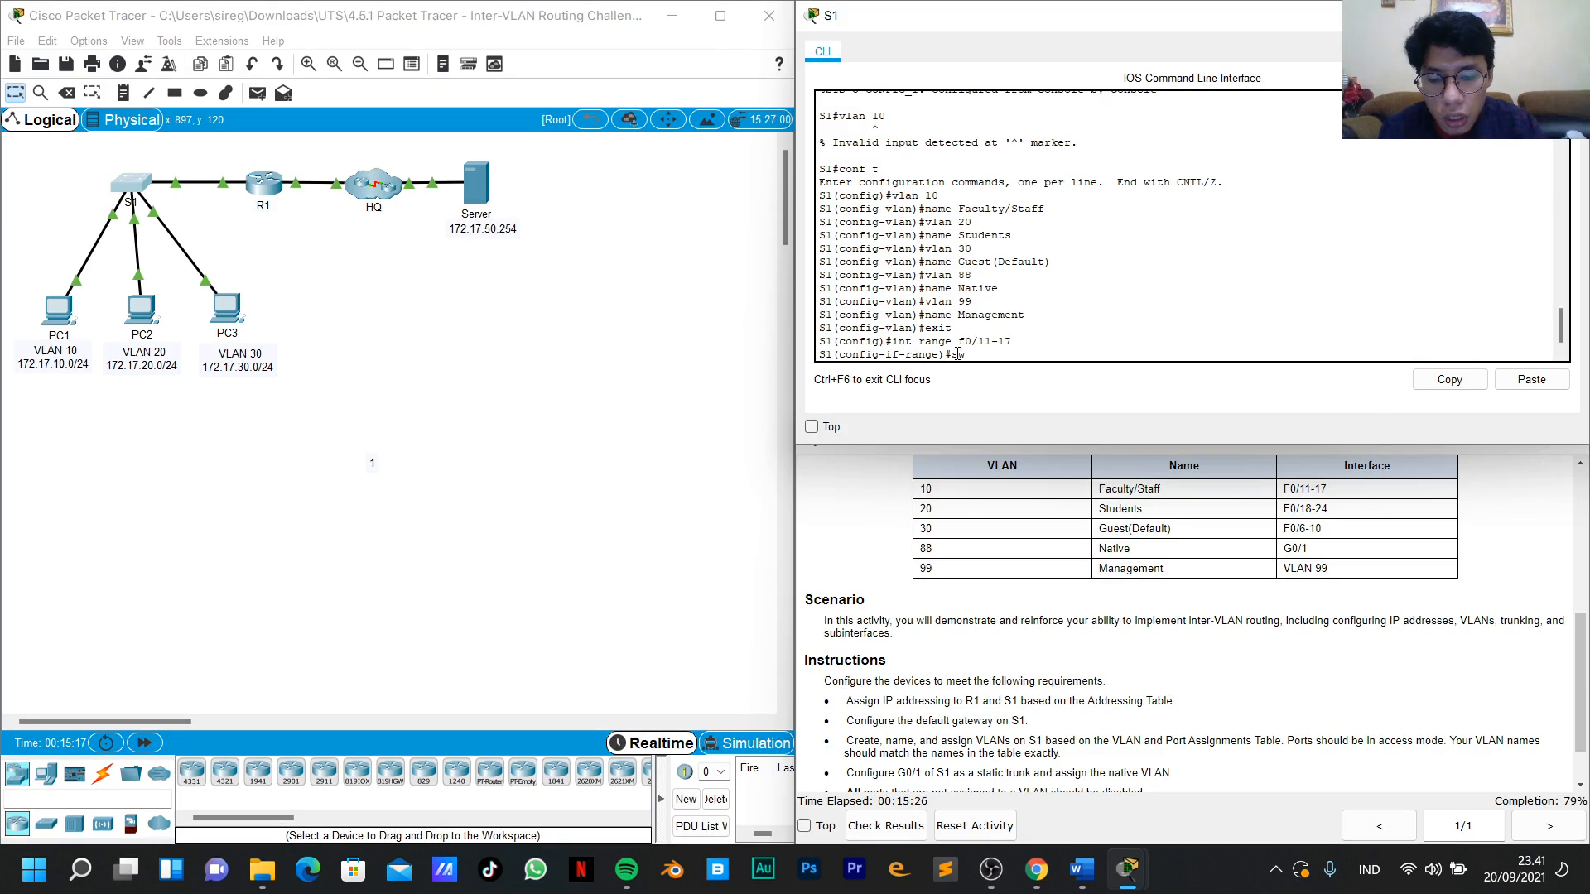
{"action": "type", "text": " acces]"}
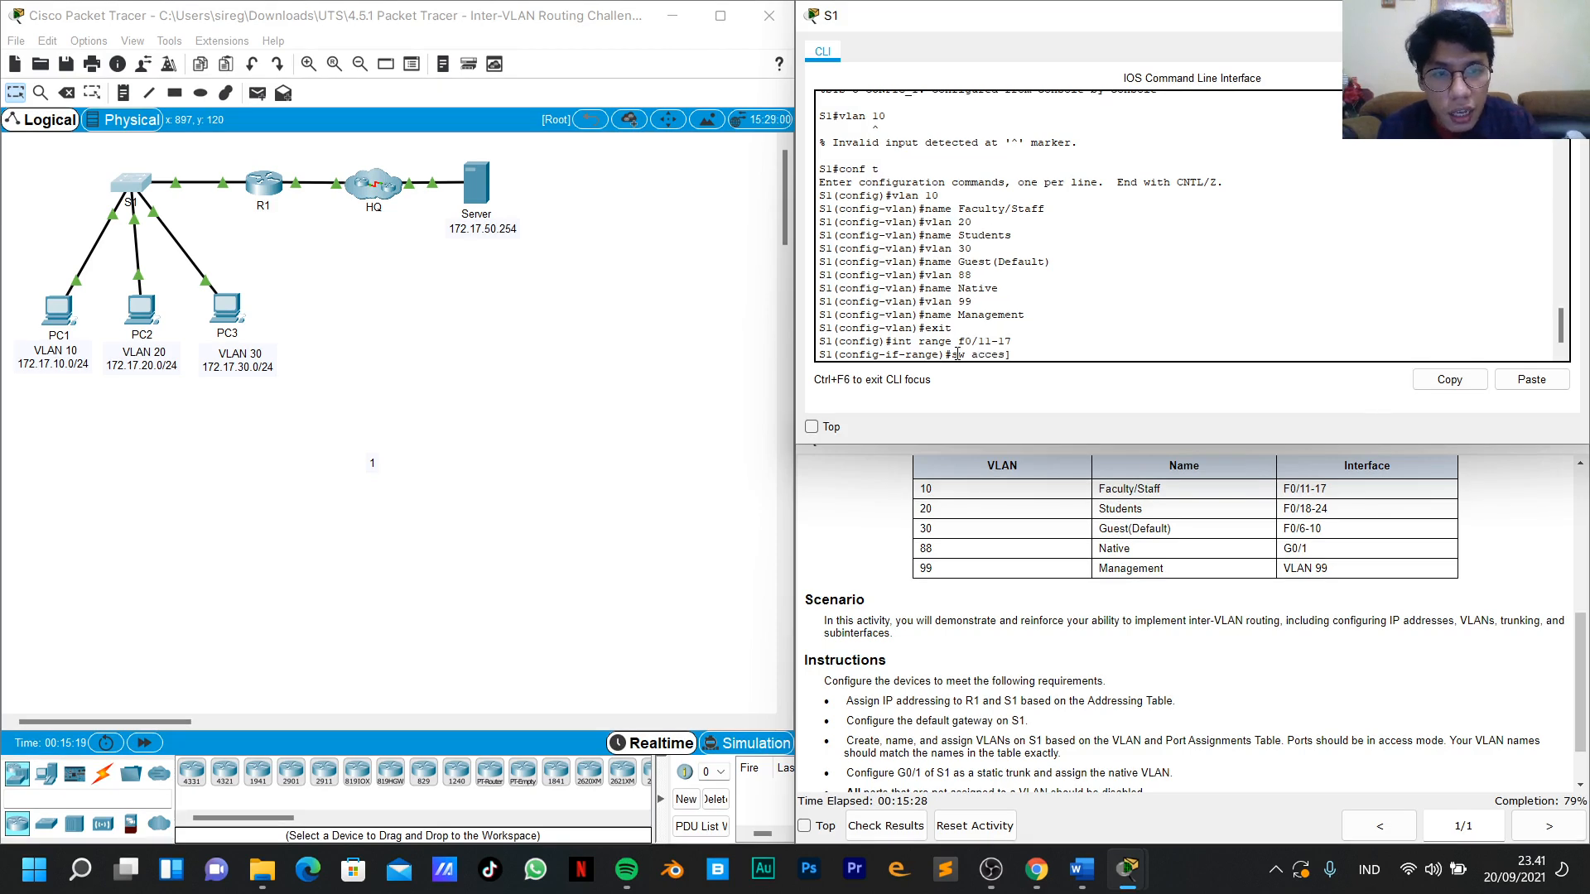
{"action": "type", "text": "\\"}
{"action": "key", "text": "BackSpace"}
{"action": "key", "text": "BackSpace"}
{"action": "key", "text": "BackSpace"}
{"action": "key", "text": "BackSpace"}
{"action": "key", "text": "BackSpace"}
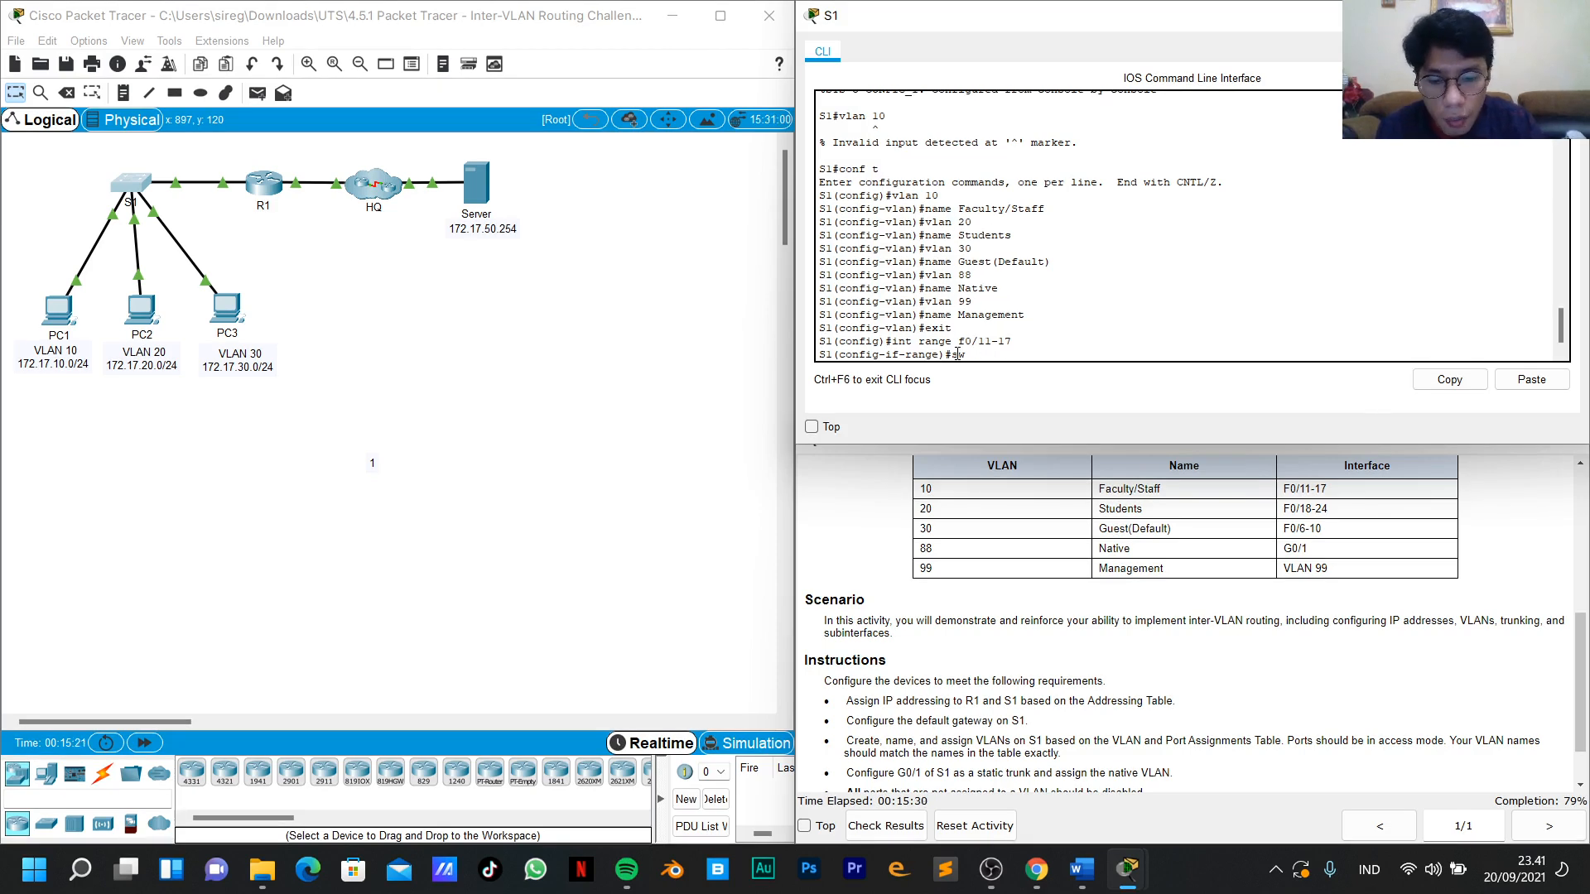
{"action": "type", "text": "mode ac"}
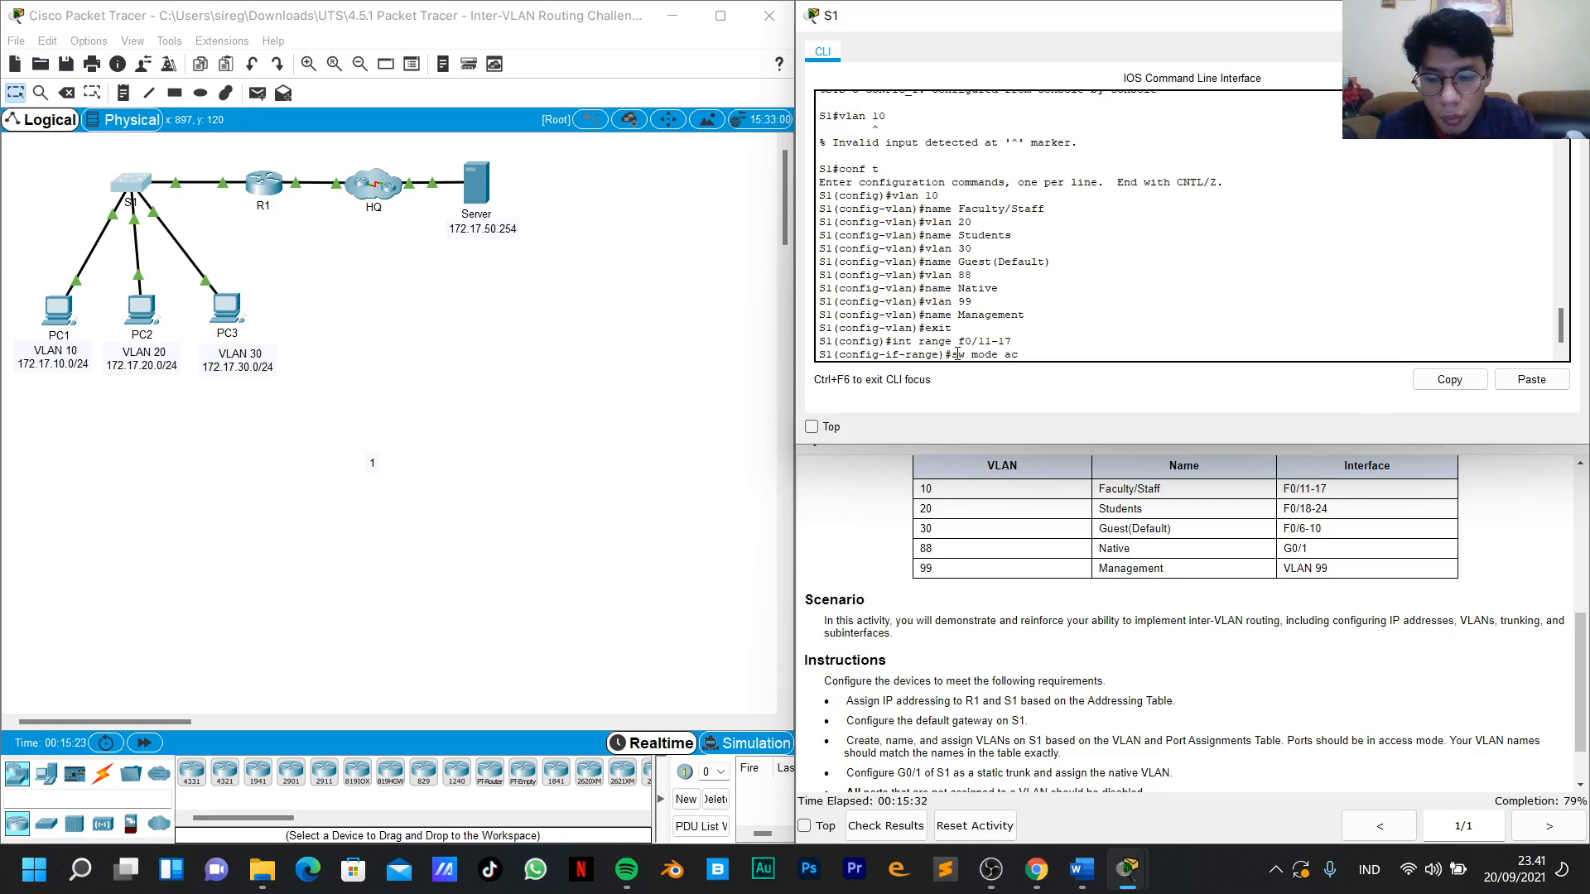
{"action": "type", "text": "cess"}
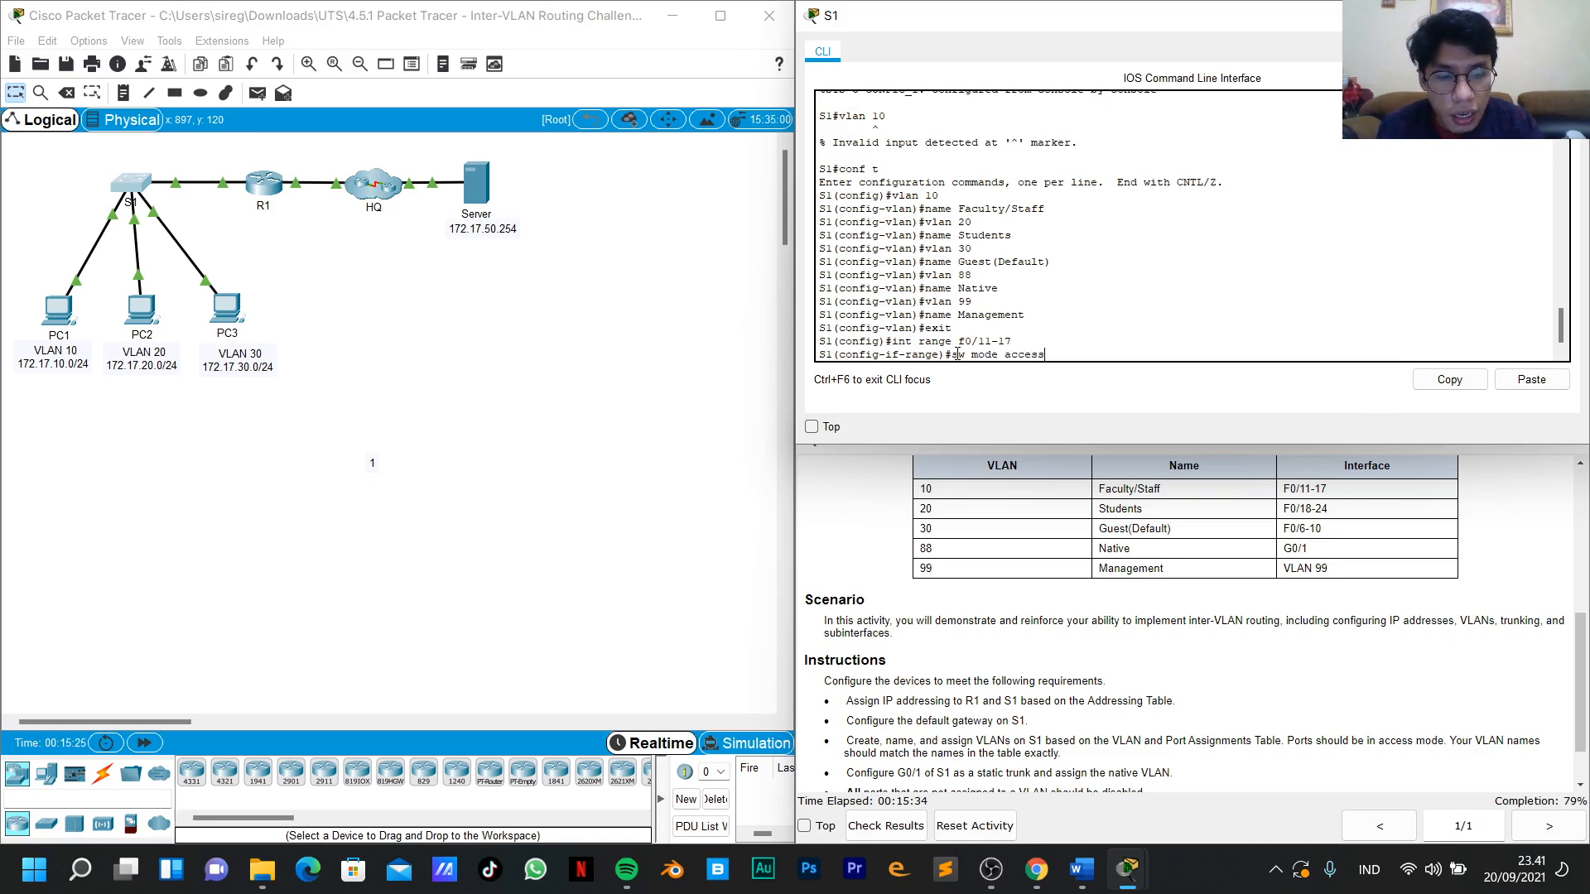
{"action": "key", "text": "Return"}
Assign ports f0/11-17 to access VLAN 10 and return to global configuration mode.
{"action": "type", "text": "sw"}
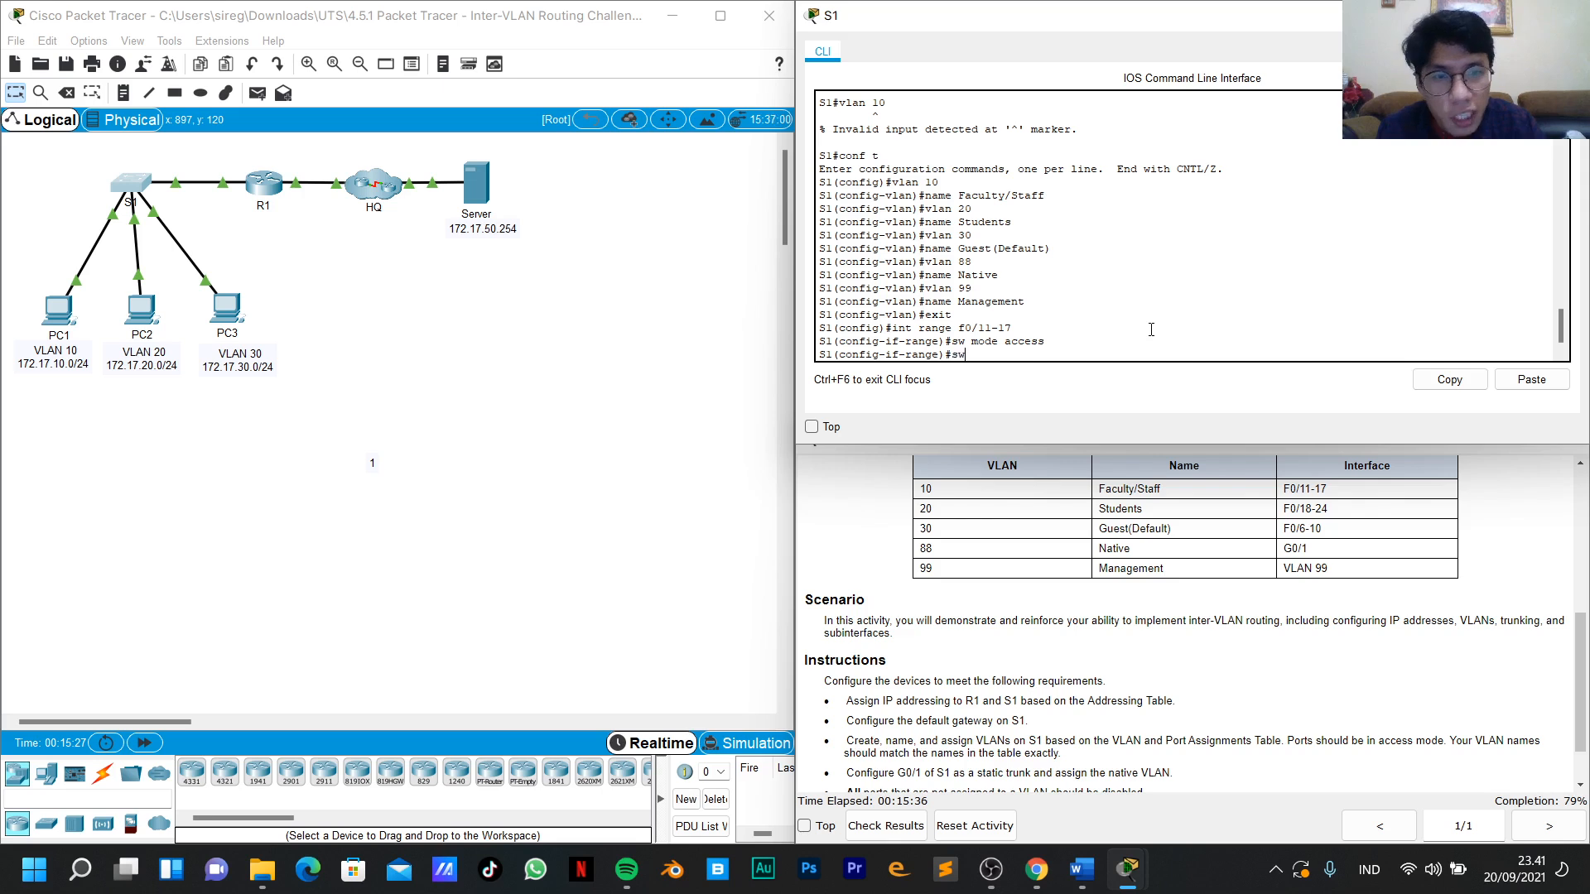
{"action": "type", "text": " access vla"}
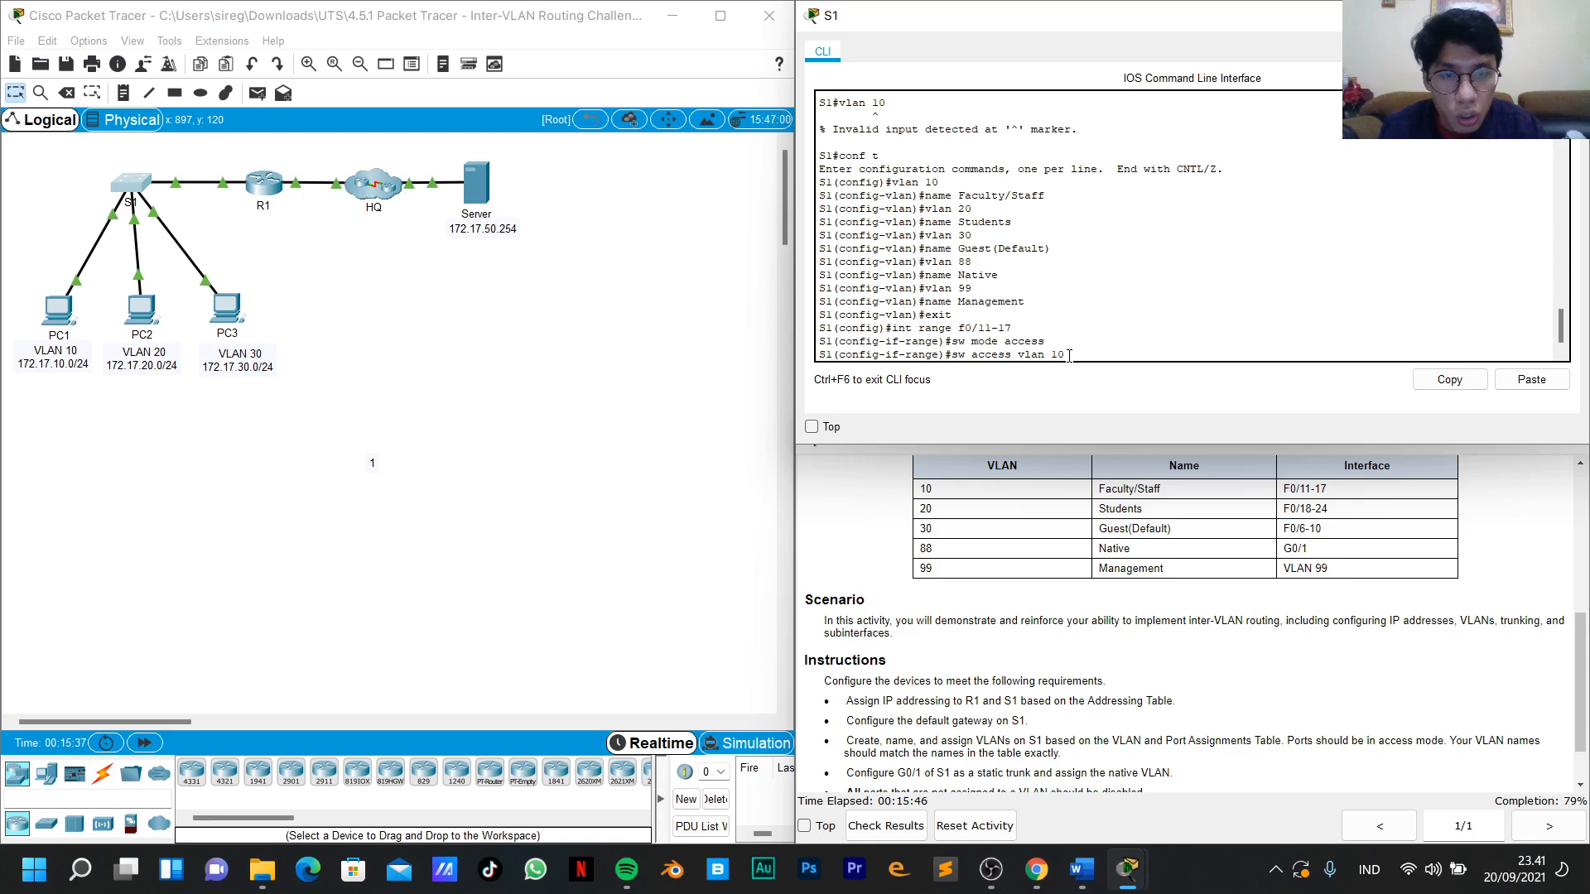
{"action": "type", "text": "n 10"}
{"action": "key", "text": "Return"}
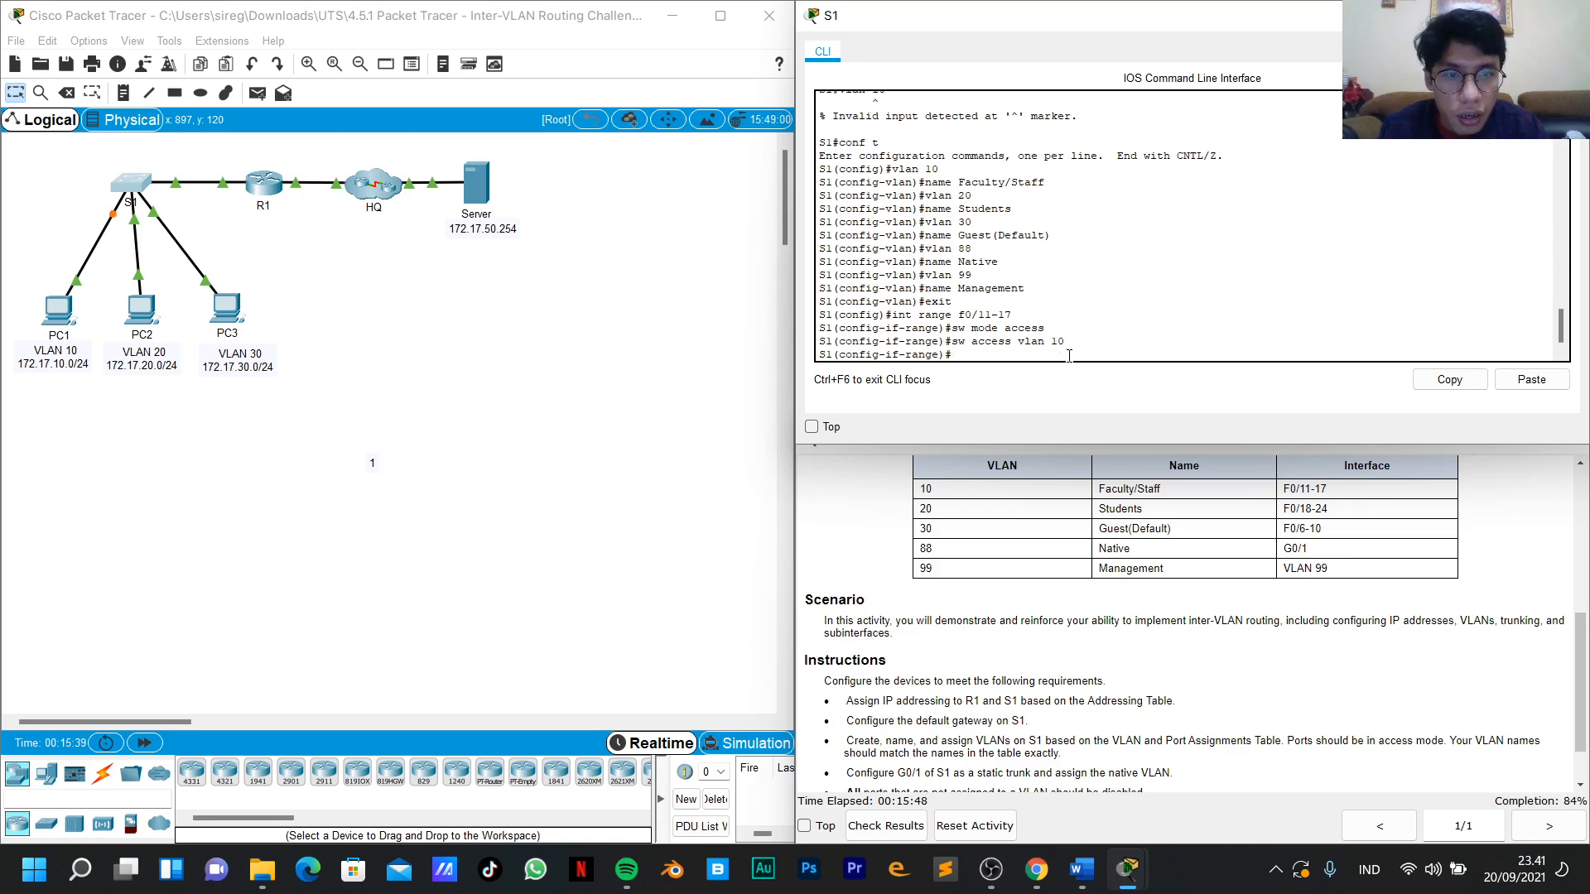
{"action": "type", "text": "exit"}
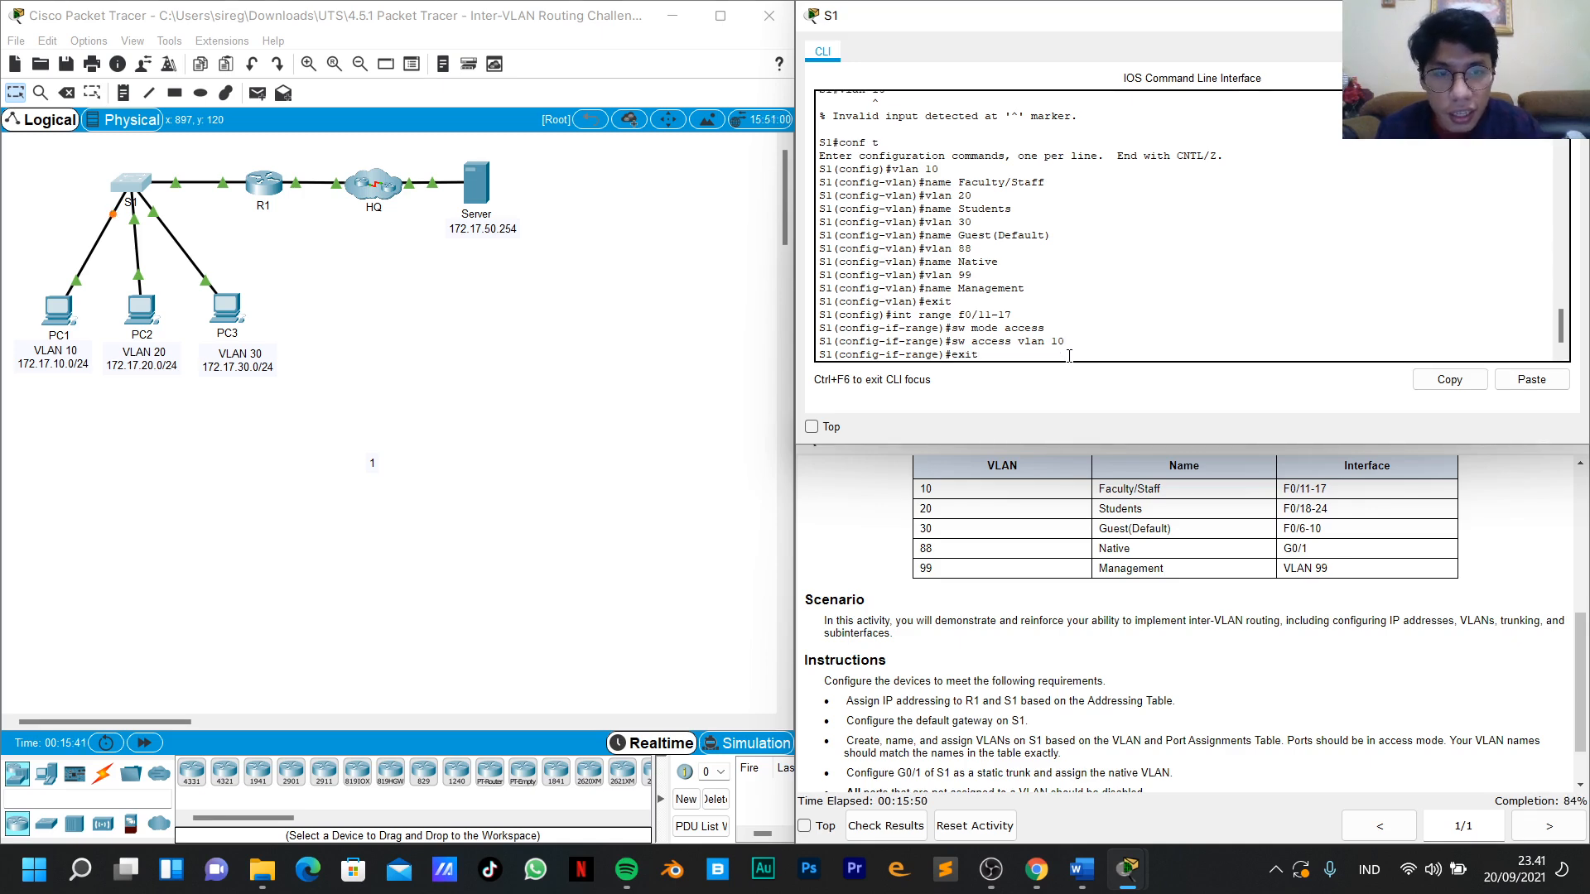
{"action": "key", "text": "Return"}
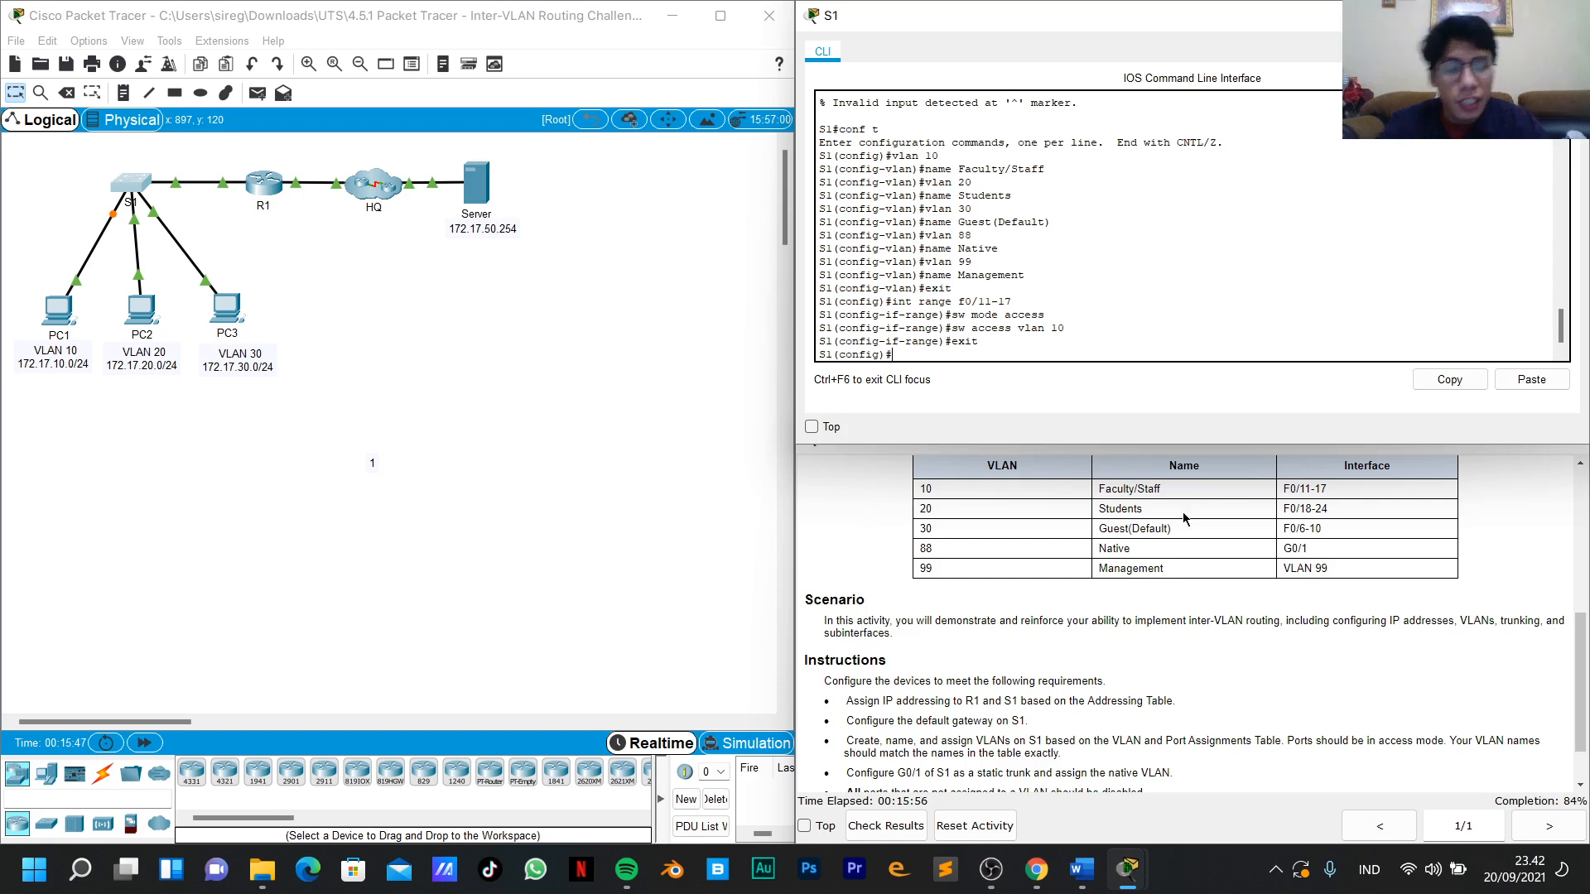
Reuse the earlier interface range command to enter configuration for ports f0/18-24 on S1.
{"action": "key", "text": "Up"}
{"action": "key", "text": "Up"}
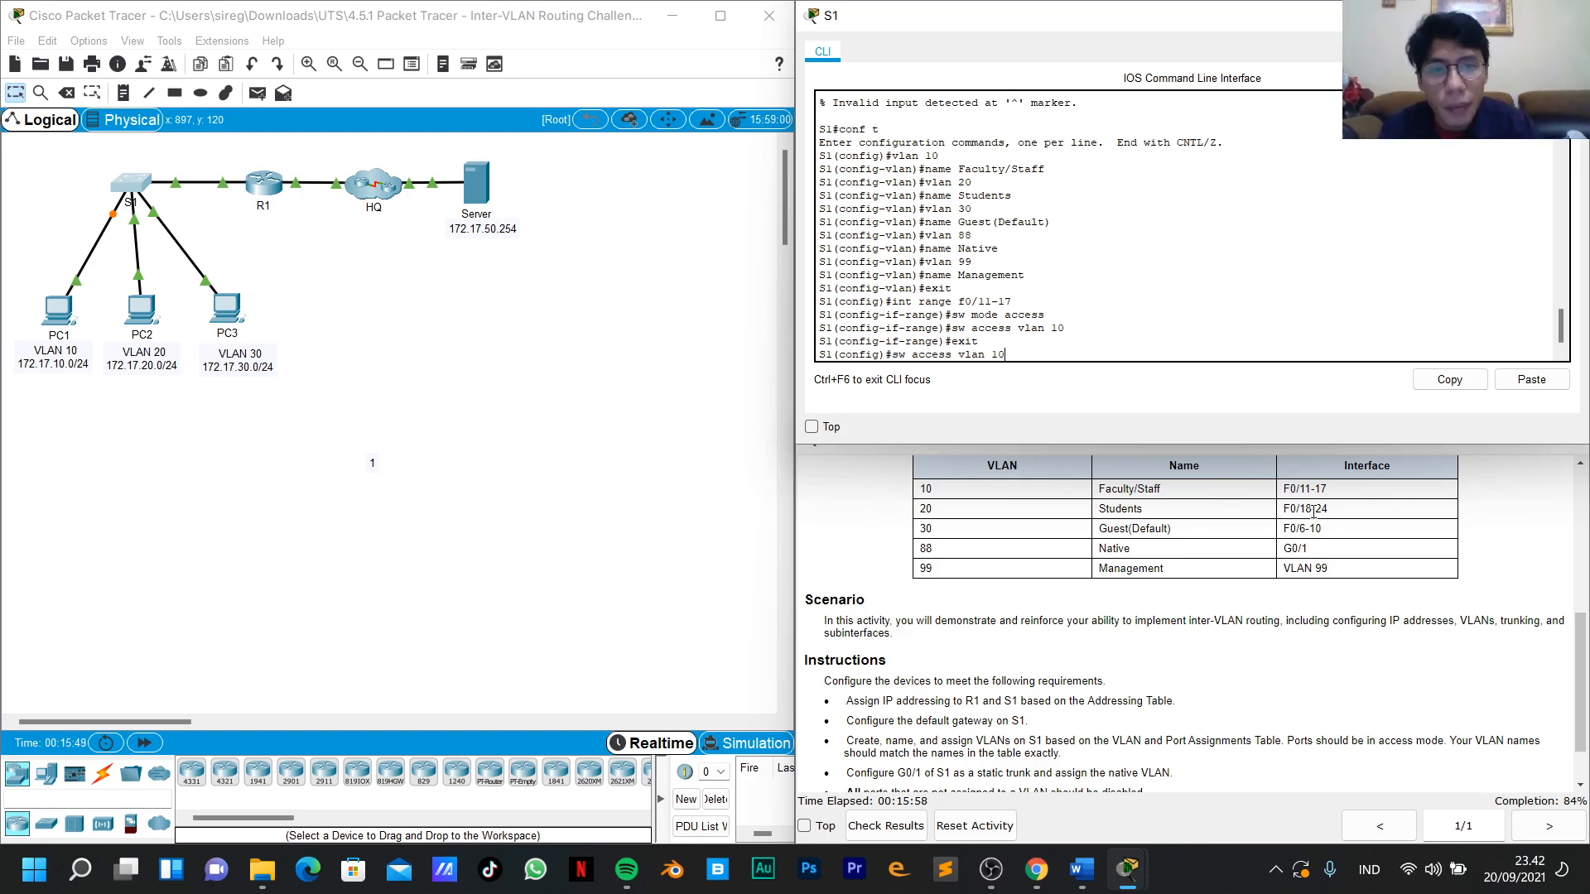
{"action": "key", "text": "Up"}
{"action": "key", "text": "Up"}
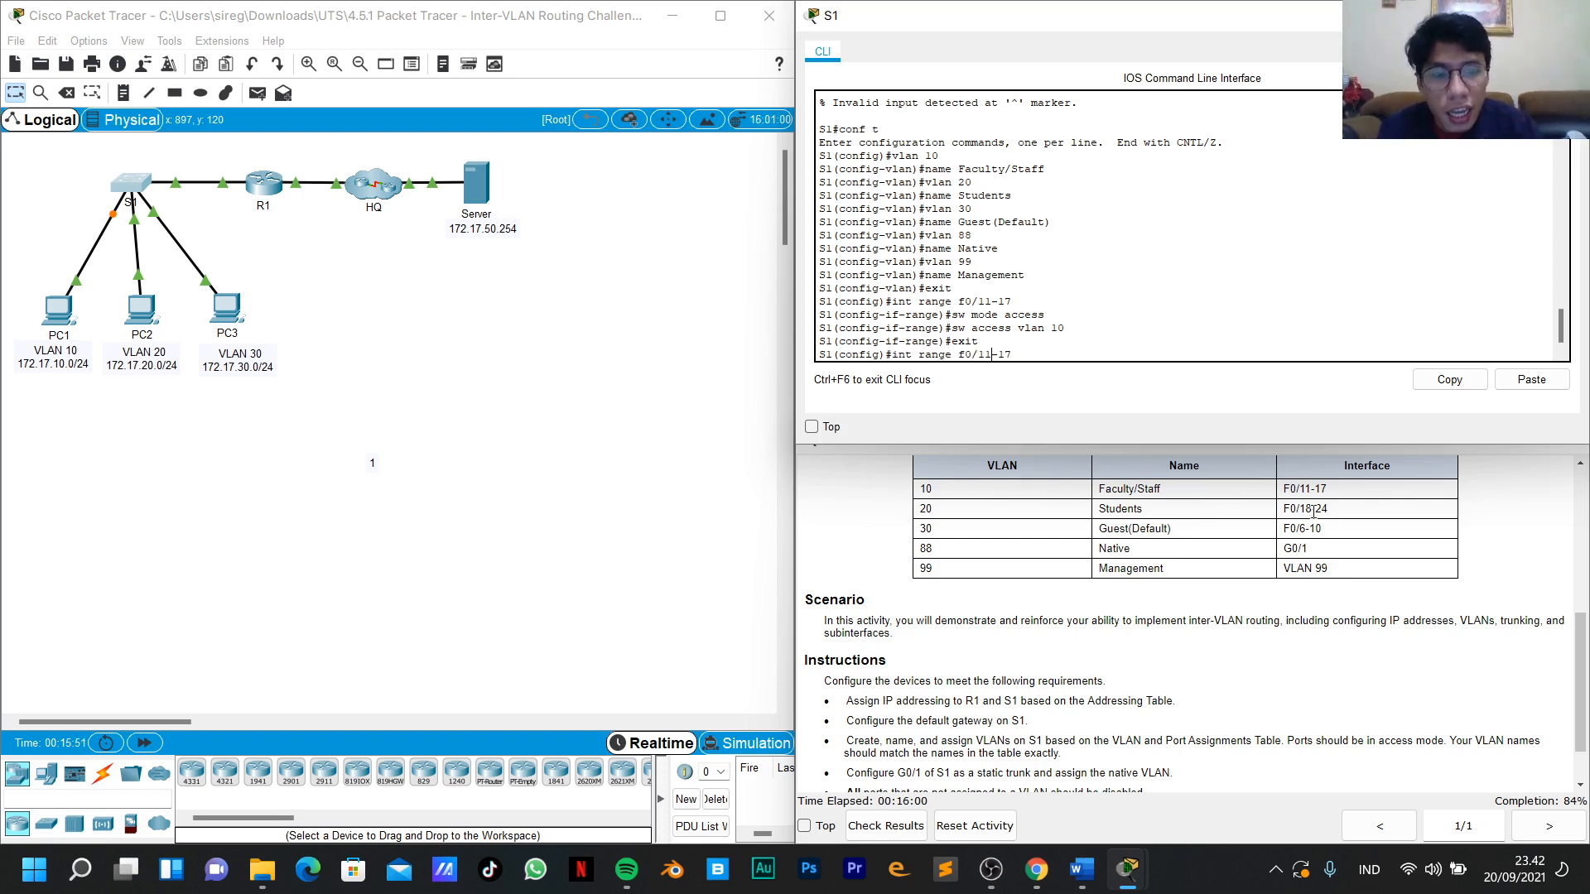
{"action": "key", "text": "BackSpace"}
{"action": "key", "text": "BackSpace"}
{"action": "type", "text": "18"}
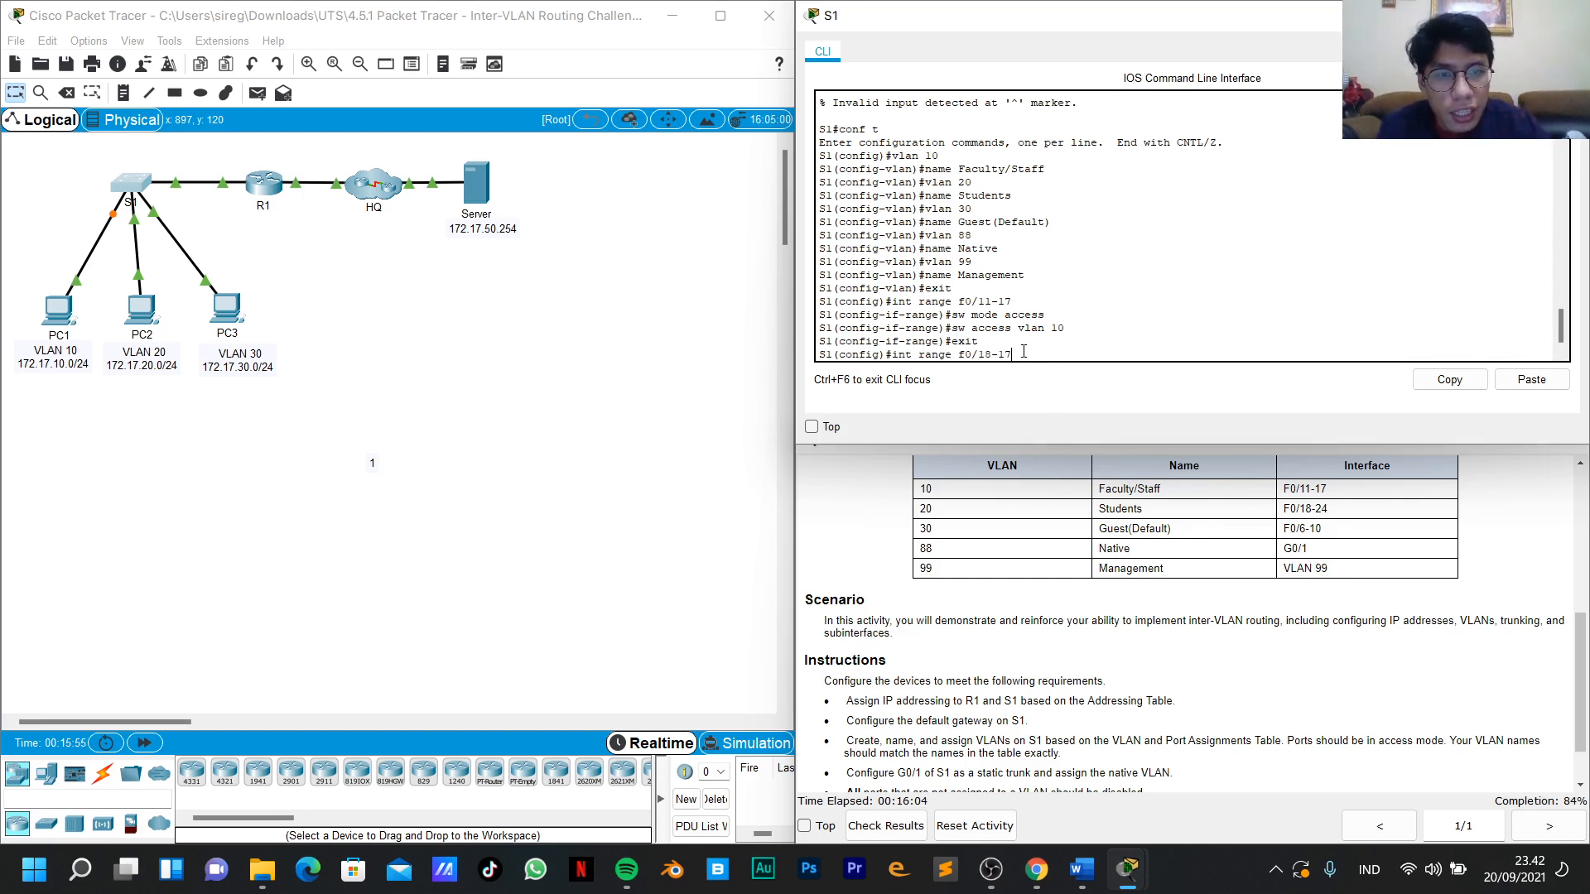
{"action": "key", "text": "BackSpace"}
{"action": "key", "text": "BackSpace"}
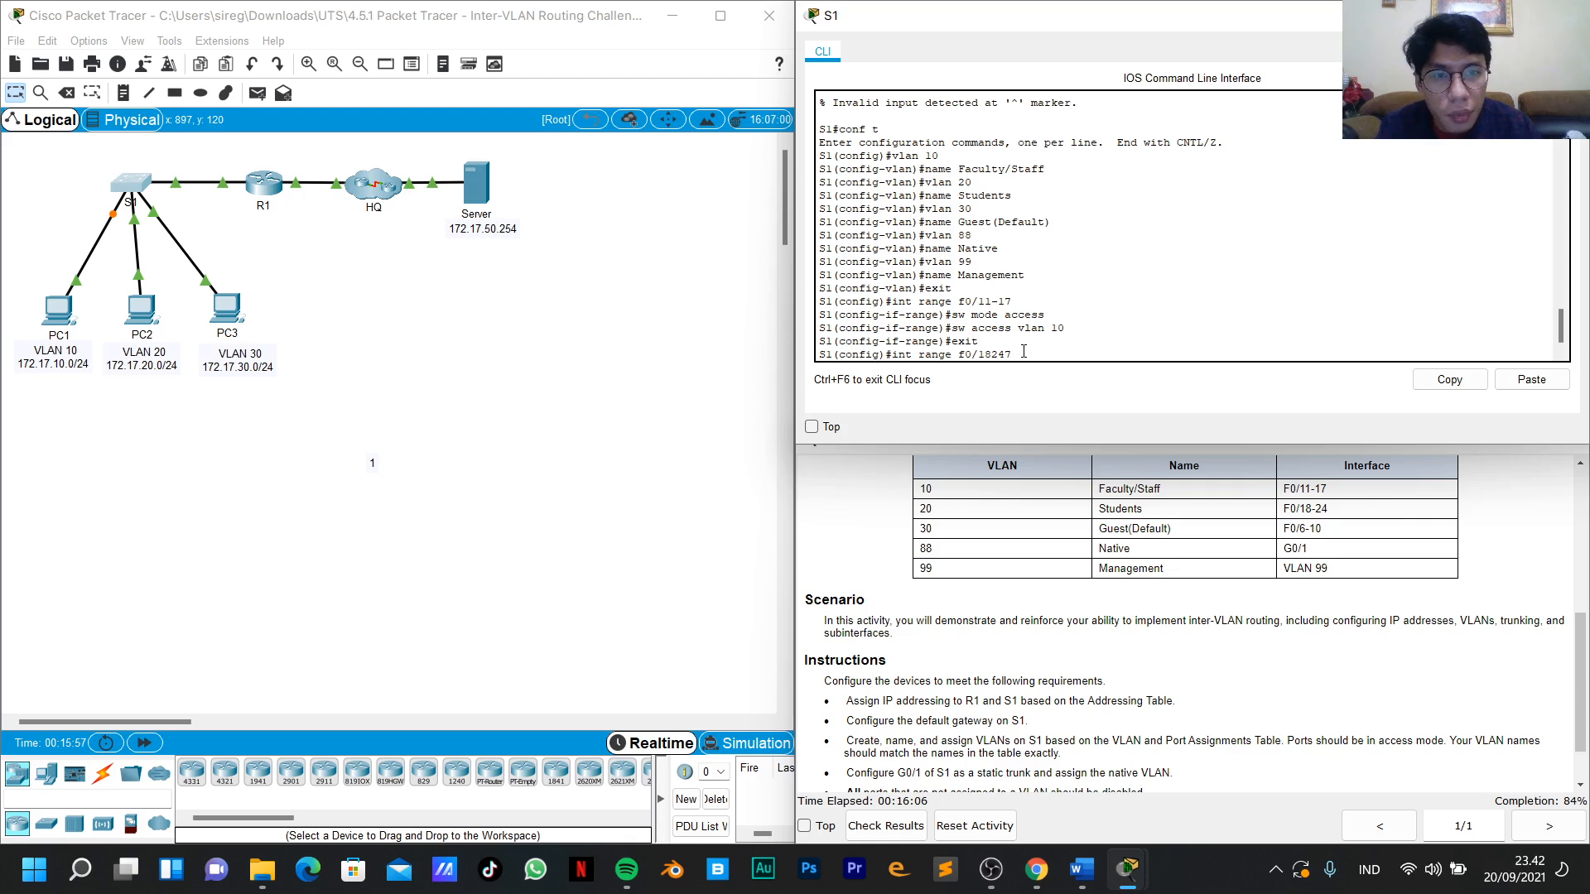
{"action": "key", "text": "BackSpace"}
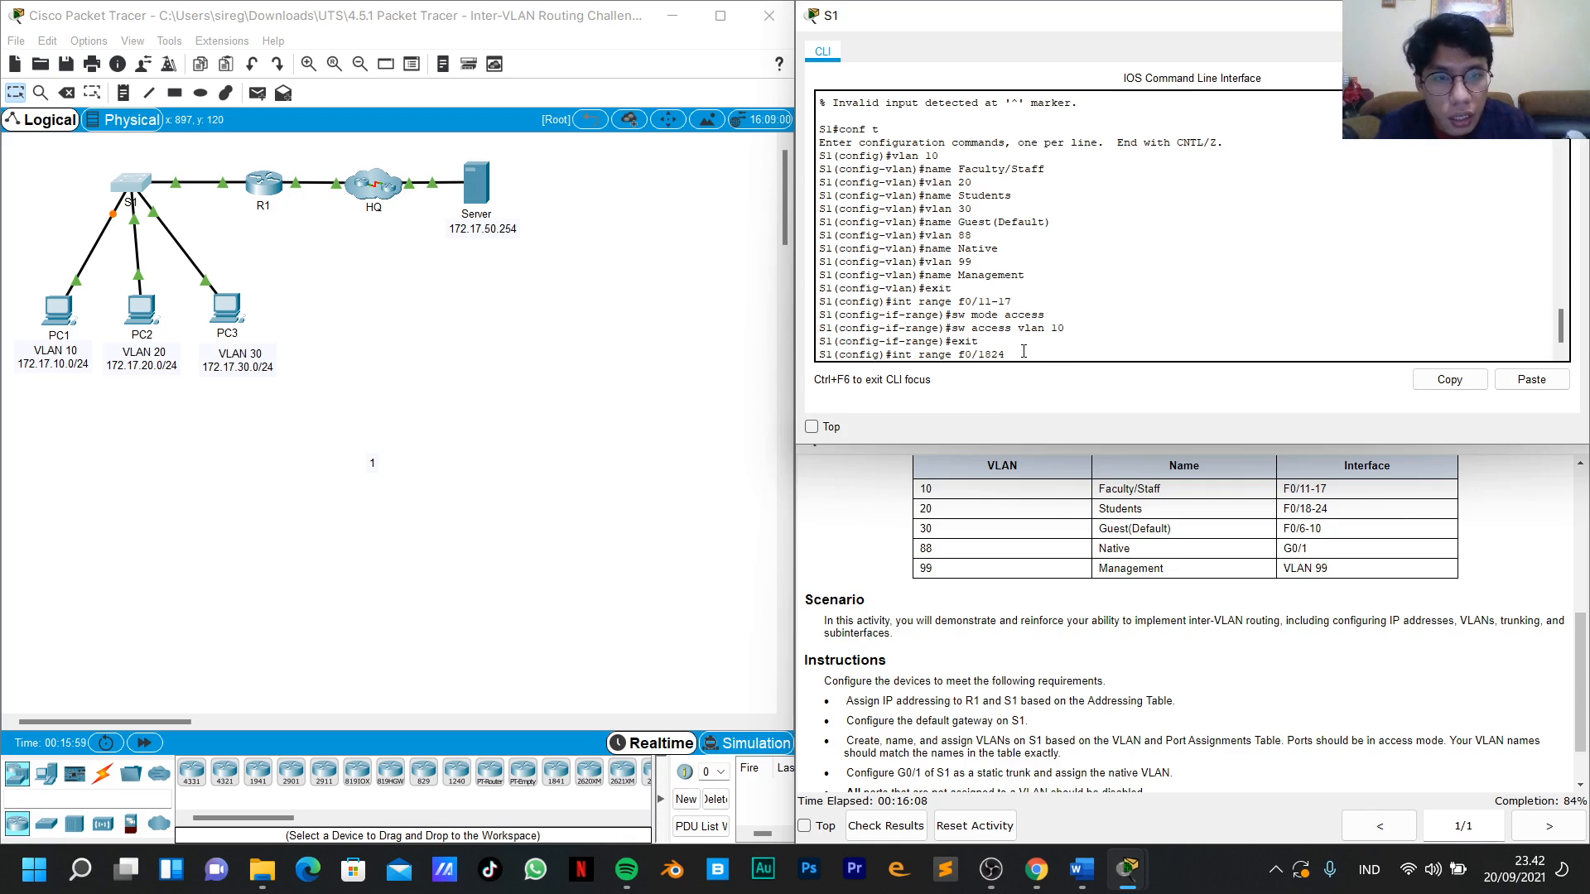
{"action": "type", "text": "-"}
{"action": "key", "text": "Return"}
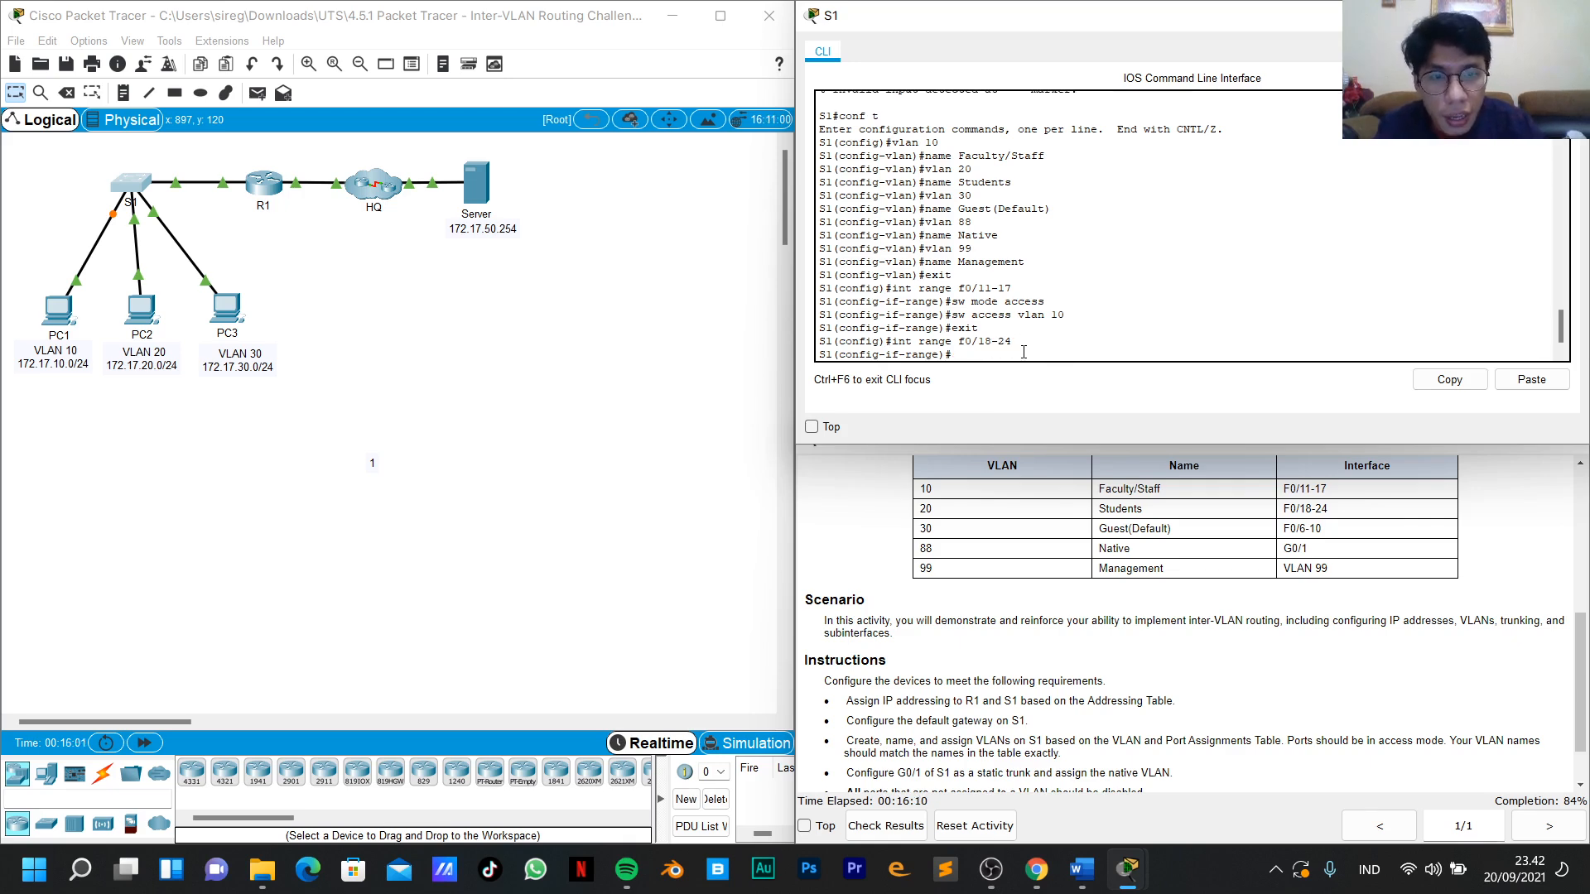
Set switch ports f0/18-24 on S1 to access mode.
{"action": "key", "text": "Up"}
{"action": "key", "text": "Up"}
{"action": "key", "text": "Up"}
{"action": "key", "text": "Up"}
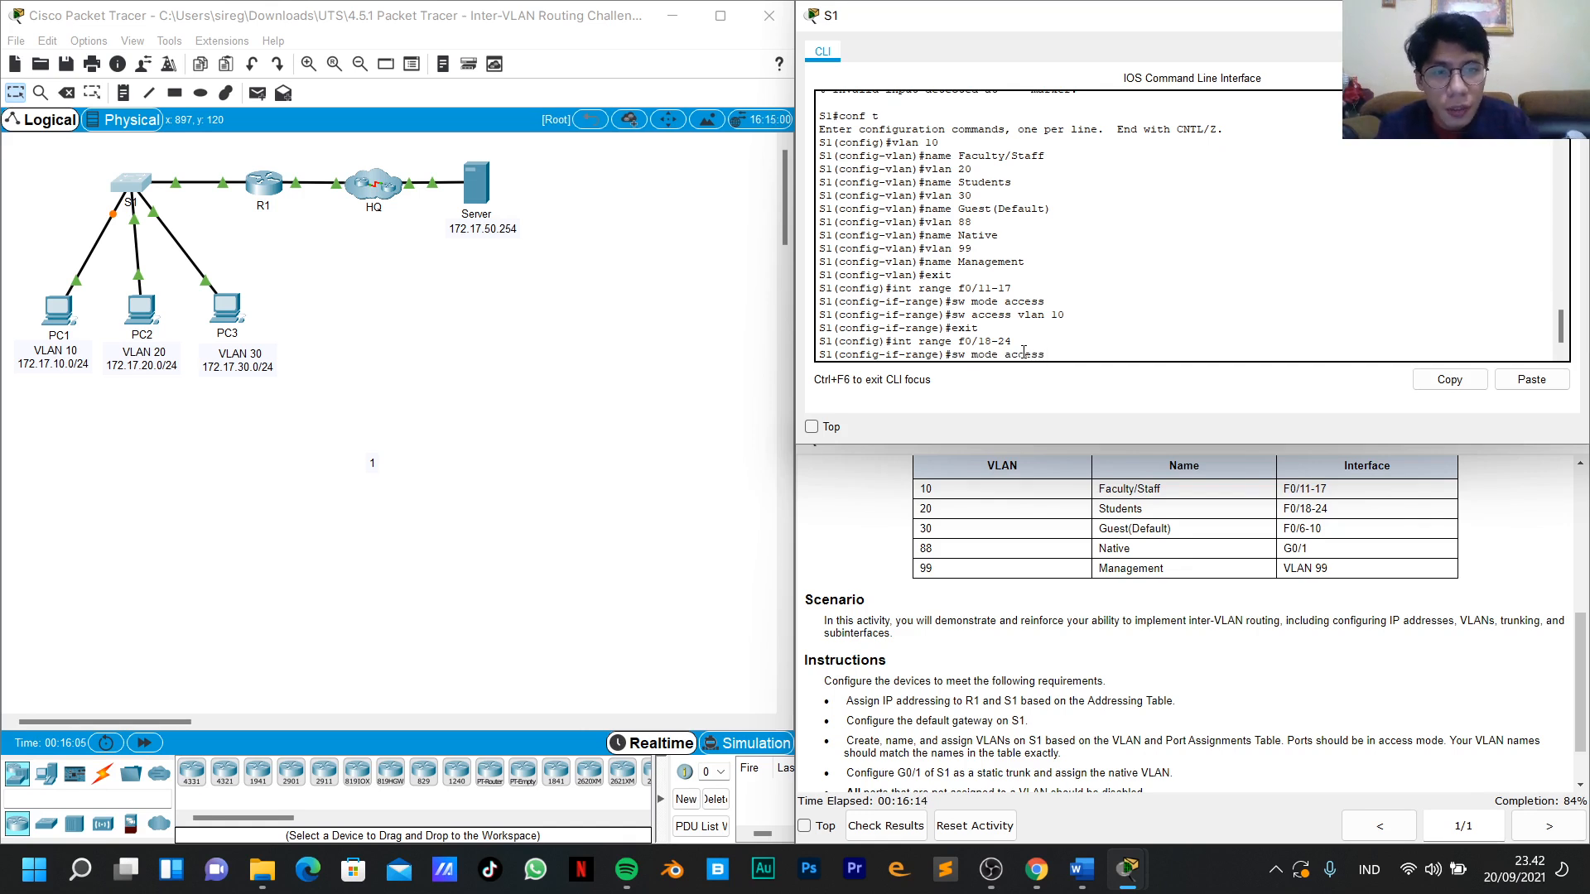
{"action": "key", "text": "Return"}
Assign ports f0/18-24 to access VLAN 20 and return to global configuration mode.
{"action": "key", "text": "Up"}
{"action": "key", "text": "Up"}
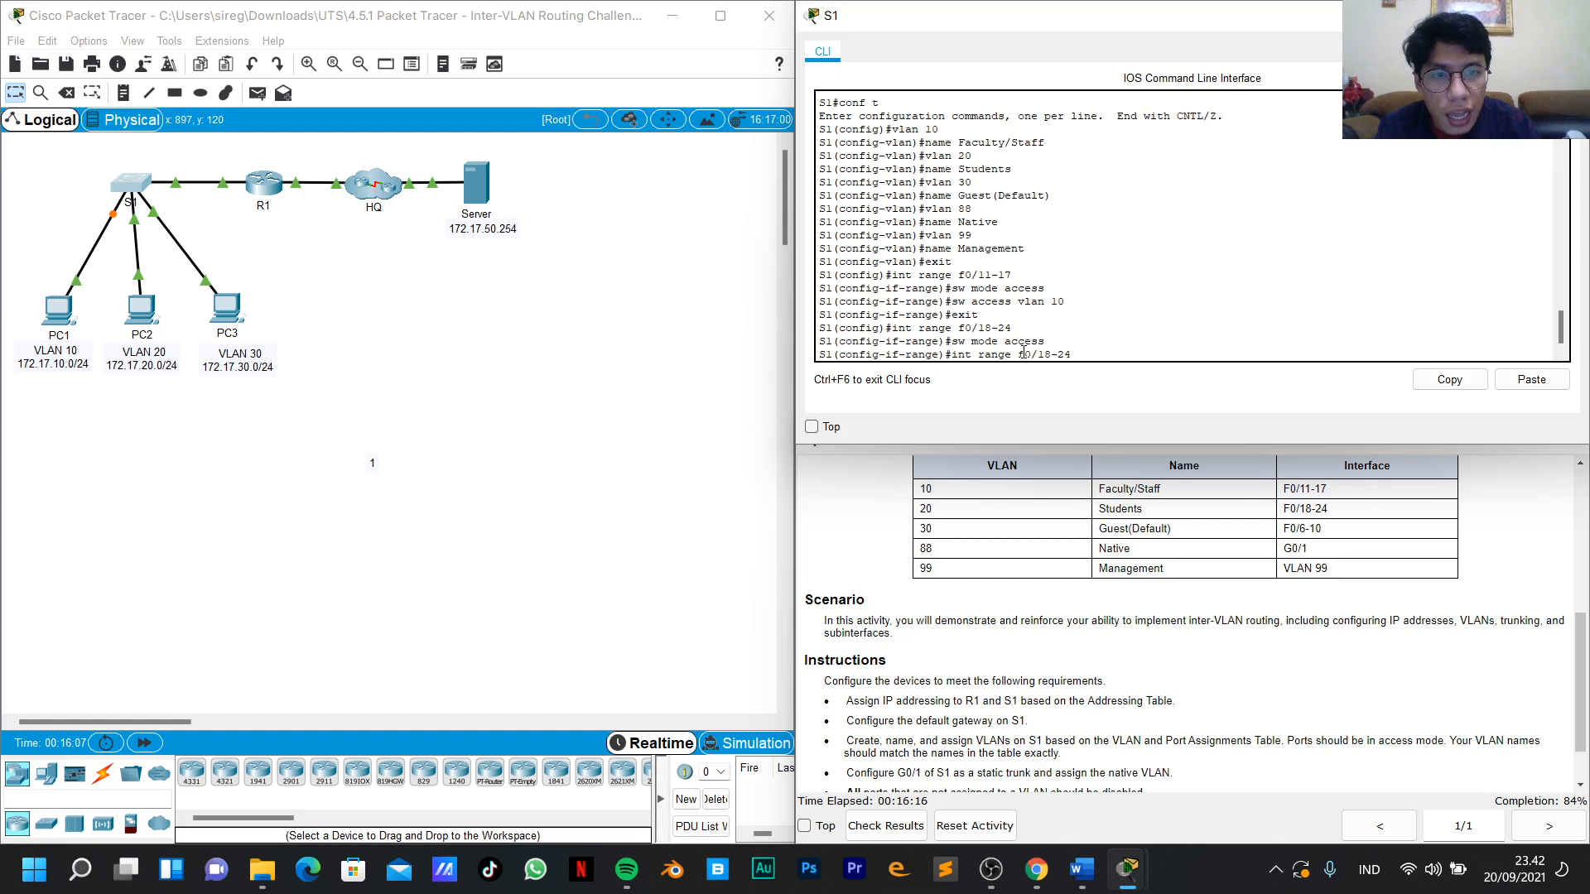
{"action": "key", "text": "Up"}
{"action": "key", "text": "Up"}
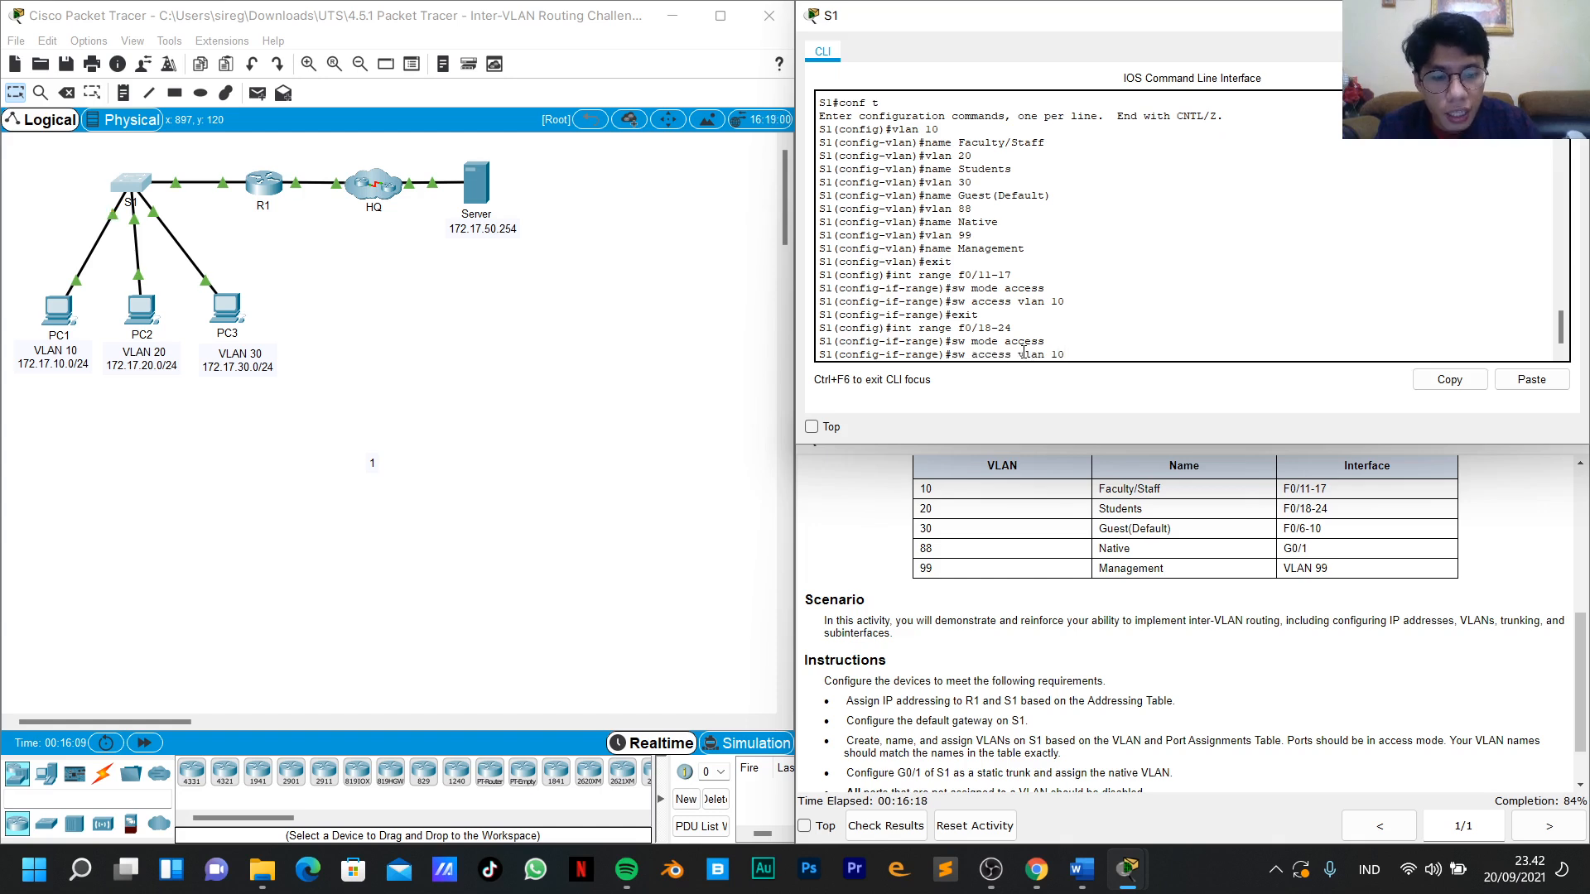
{"action": "key", "text": "BackSpace"}
{"action": "key", "text": "BackSpace"}
{"action": "type", "text": "20"}
{"action": "key", "text": "Return"}
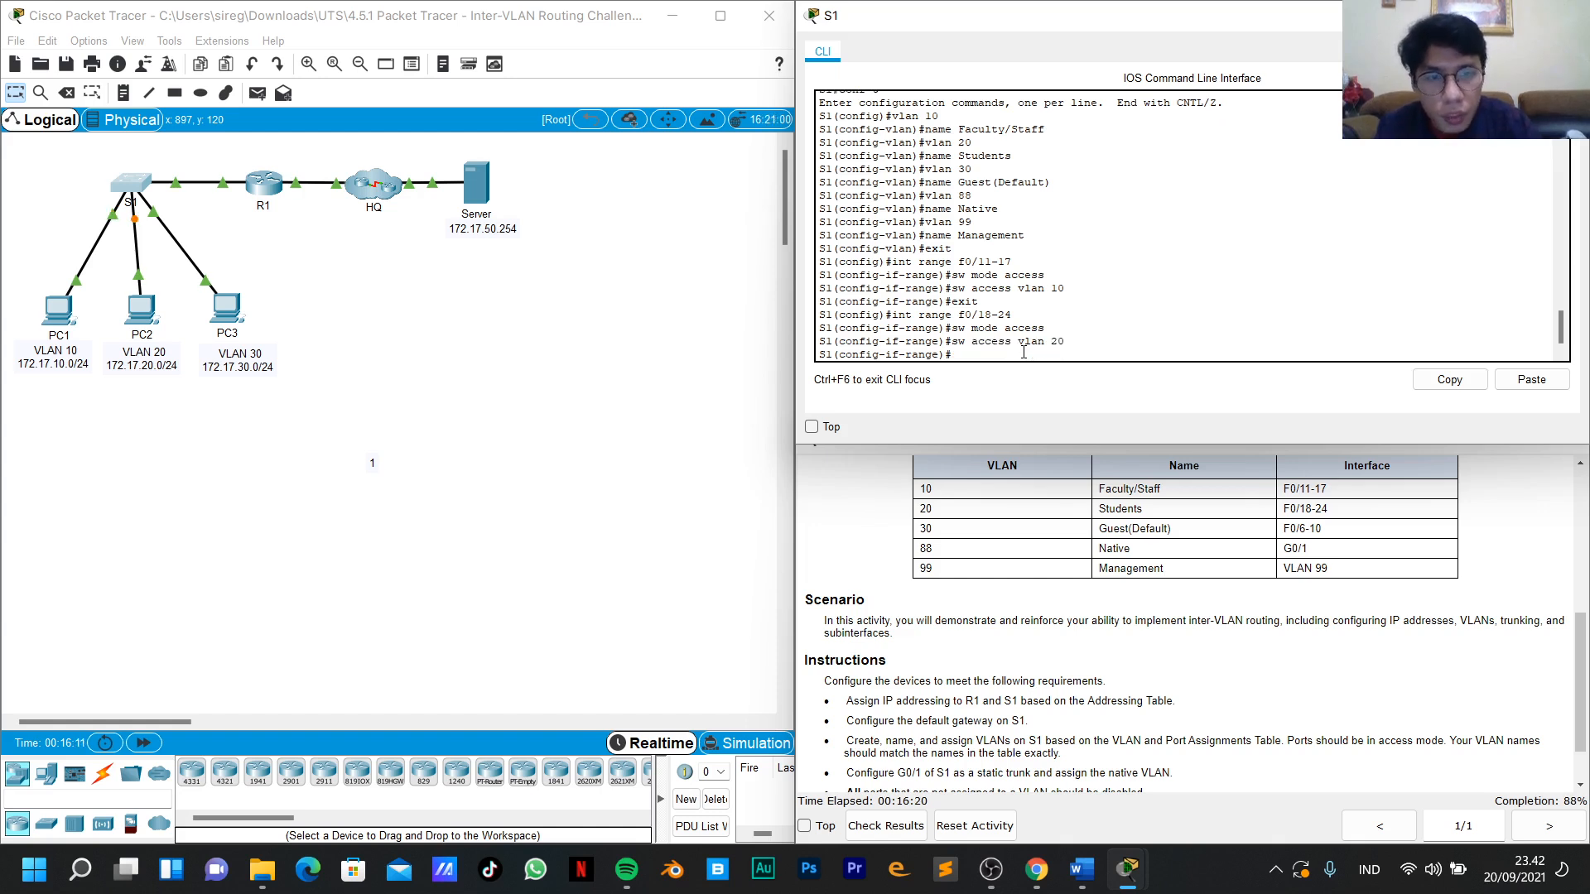
{"action": "type", "text": "exit"}
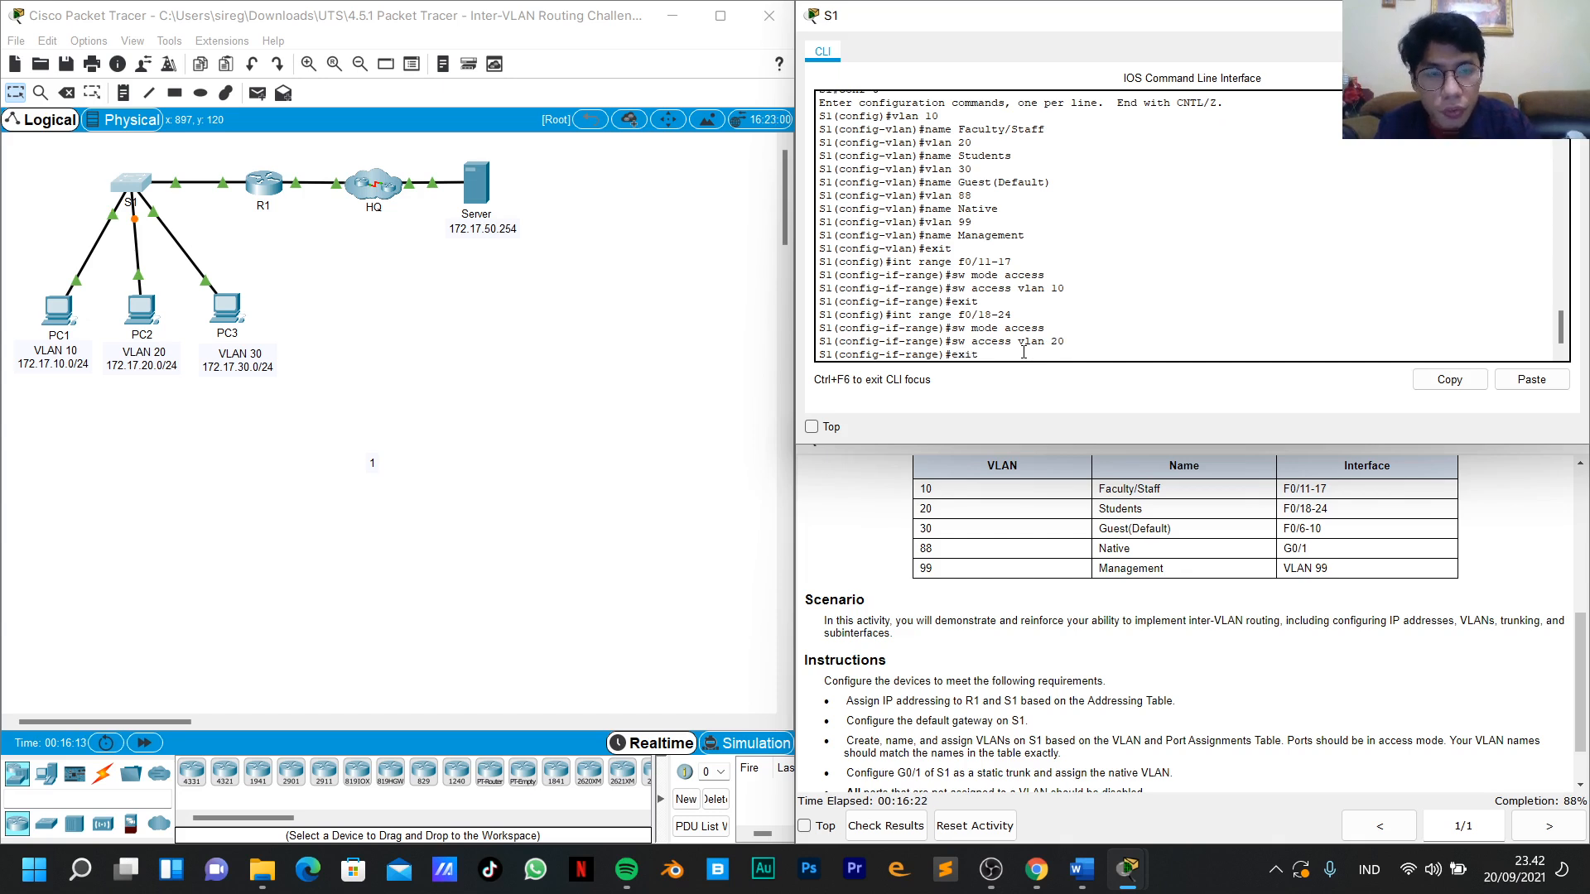
{"action": "key", "text": "Return"}
Reuse the earlier interface range command, changing its ports to f0/6-10, to enter configuration for those ports on S1.
{"action": "key", "text": "Up"}
{"action": "key", "text": "Up"}
{"action": "key", "text": "Up"}
{"action": "key", "text": "Up"}
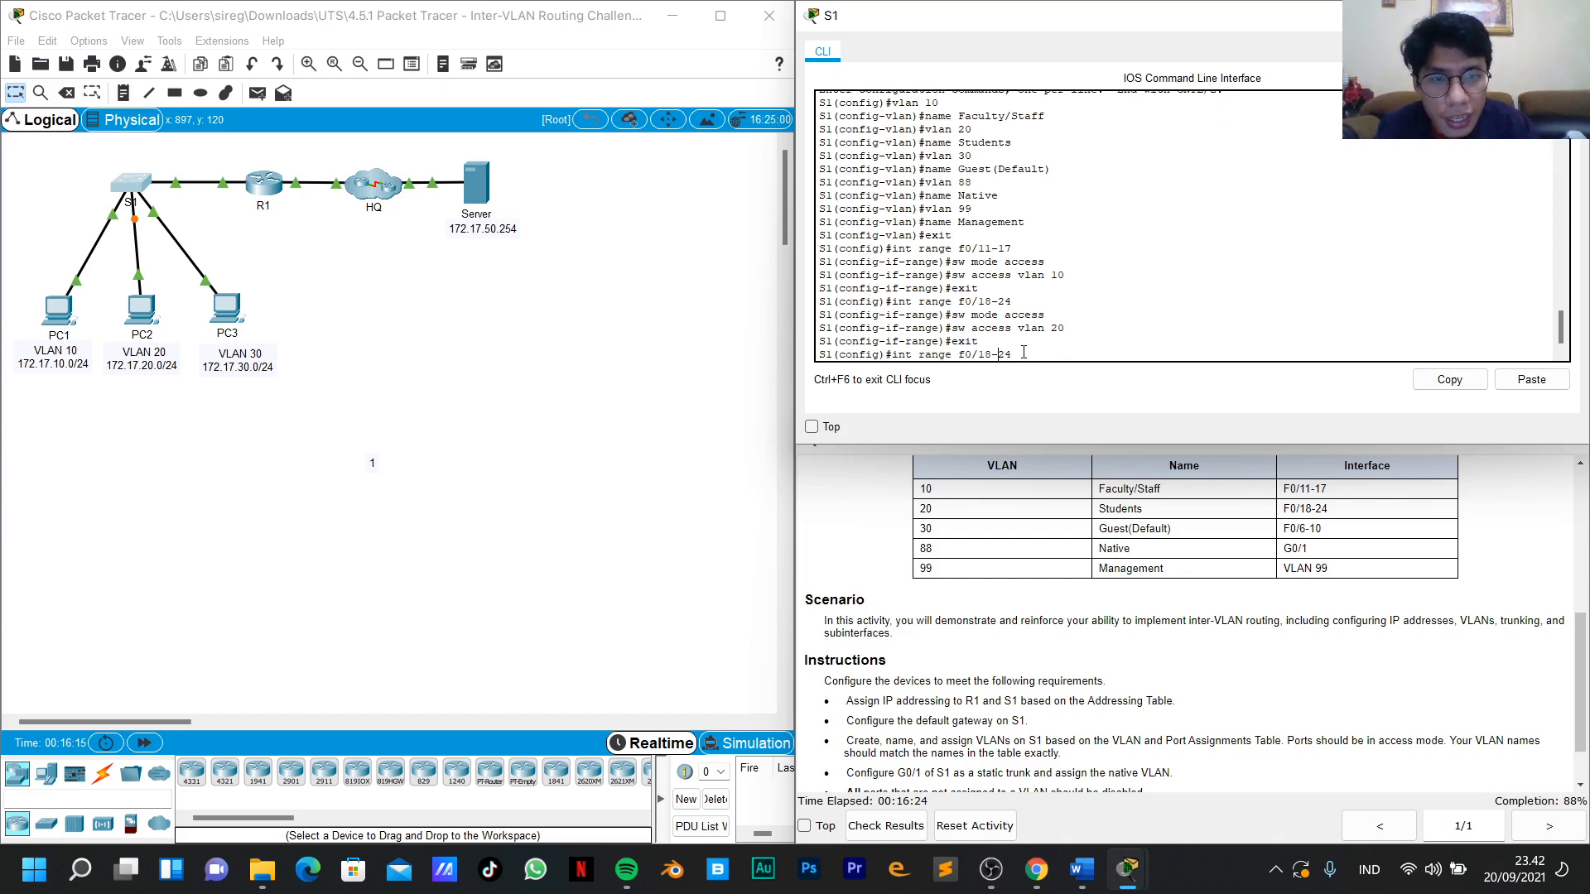
{"action": "key", "text": "Left"}
{"action": "key", "text": "Left"}
{"action": "key", "text": "Left"}
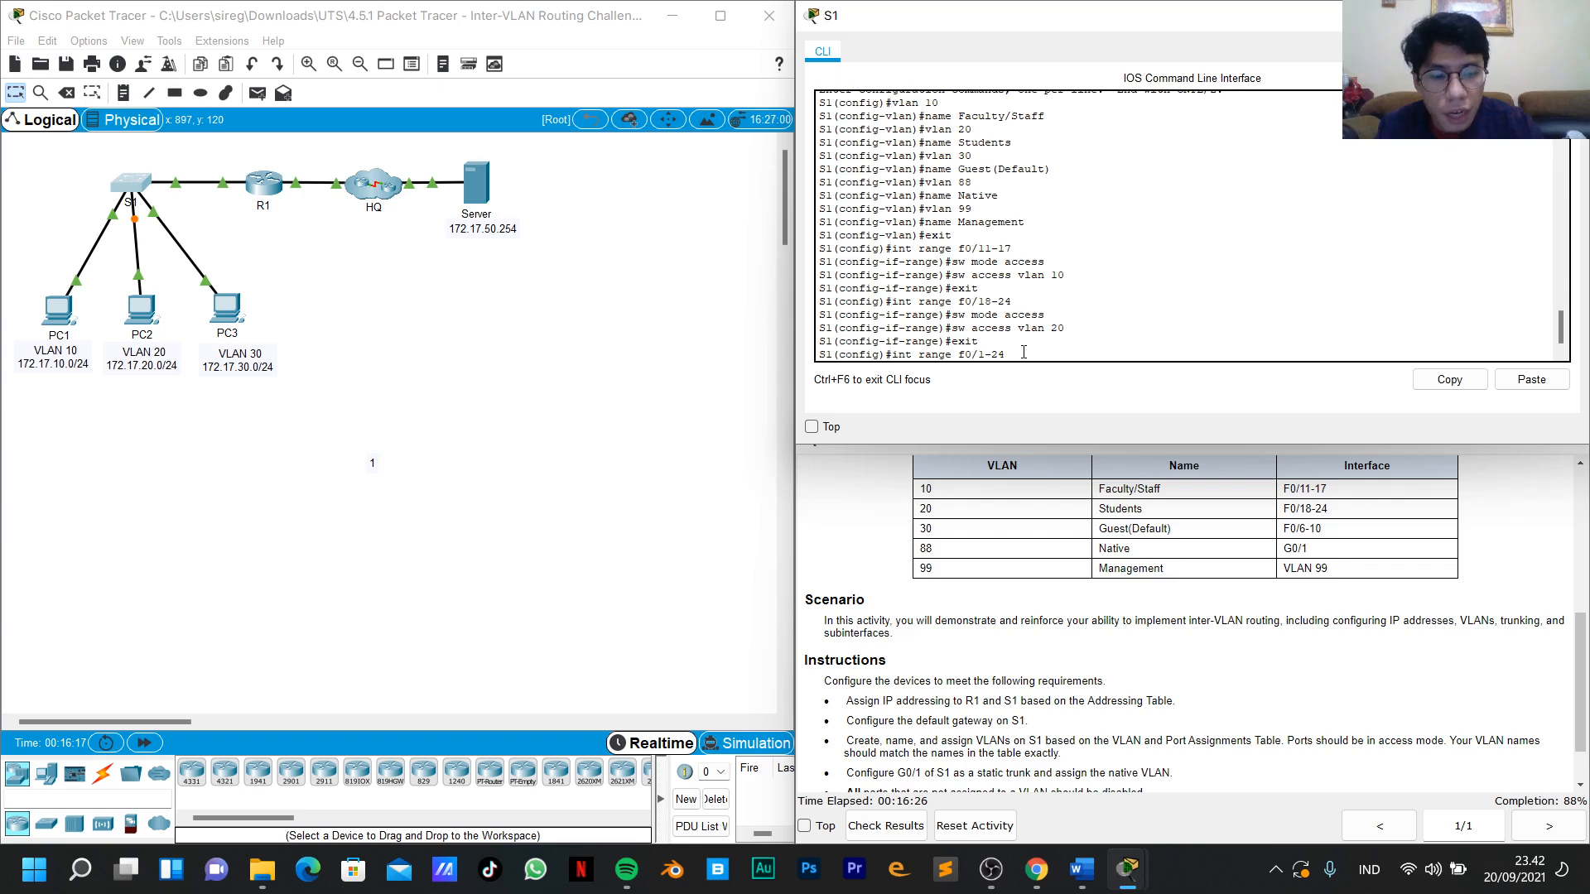
{"action": "key", "text": "BackSpace"}
{"action": "key", "text": "BackSpace"}
{"action": "type", "text": "6"}
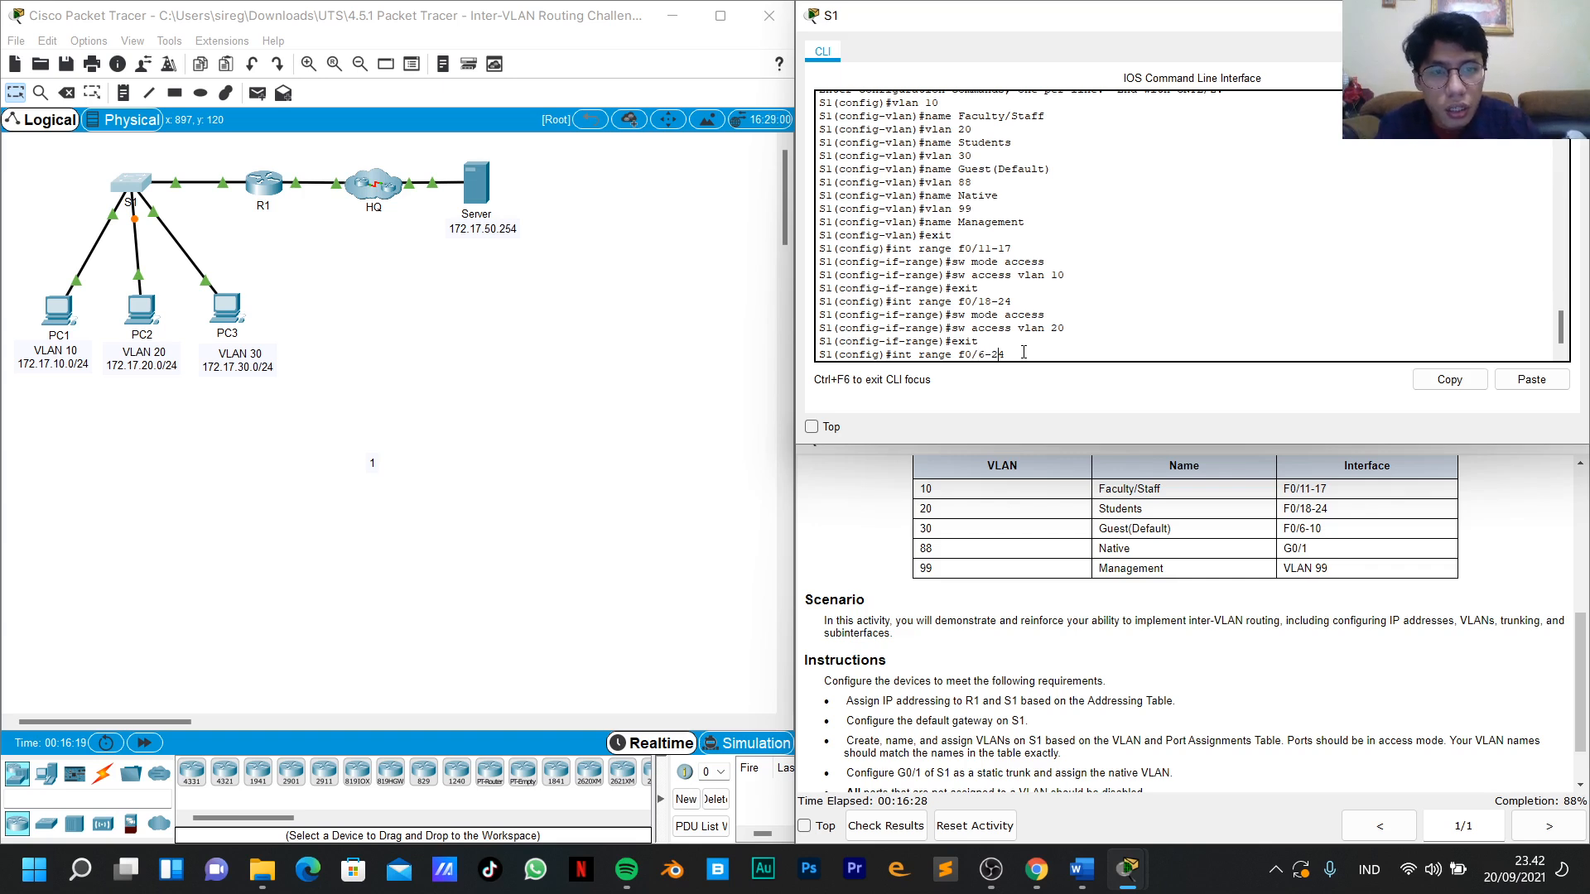
{"action": "key", "text": "Right"}
{"action": "key", "text": "Right"}
{"action": "key", "text": "Right"}
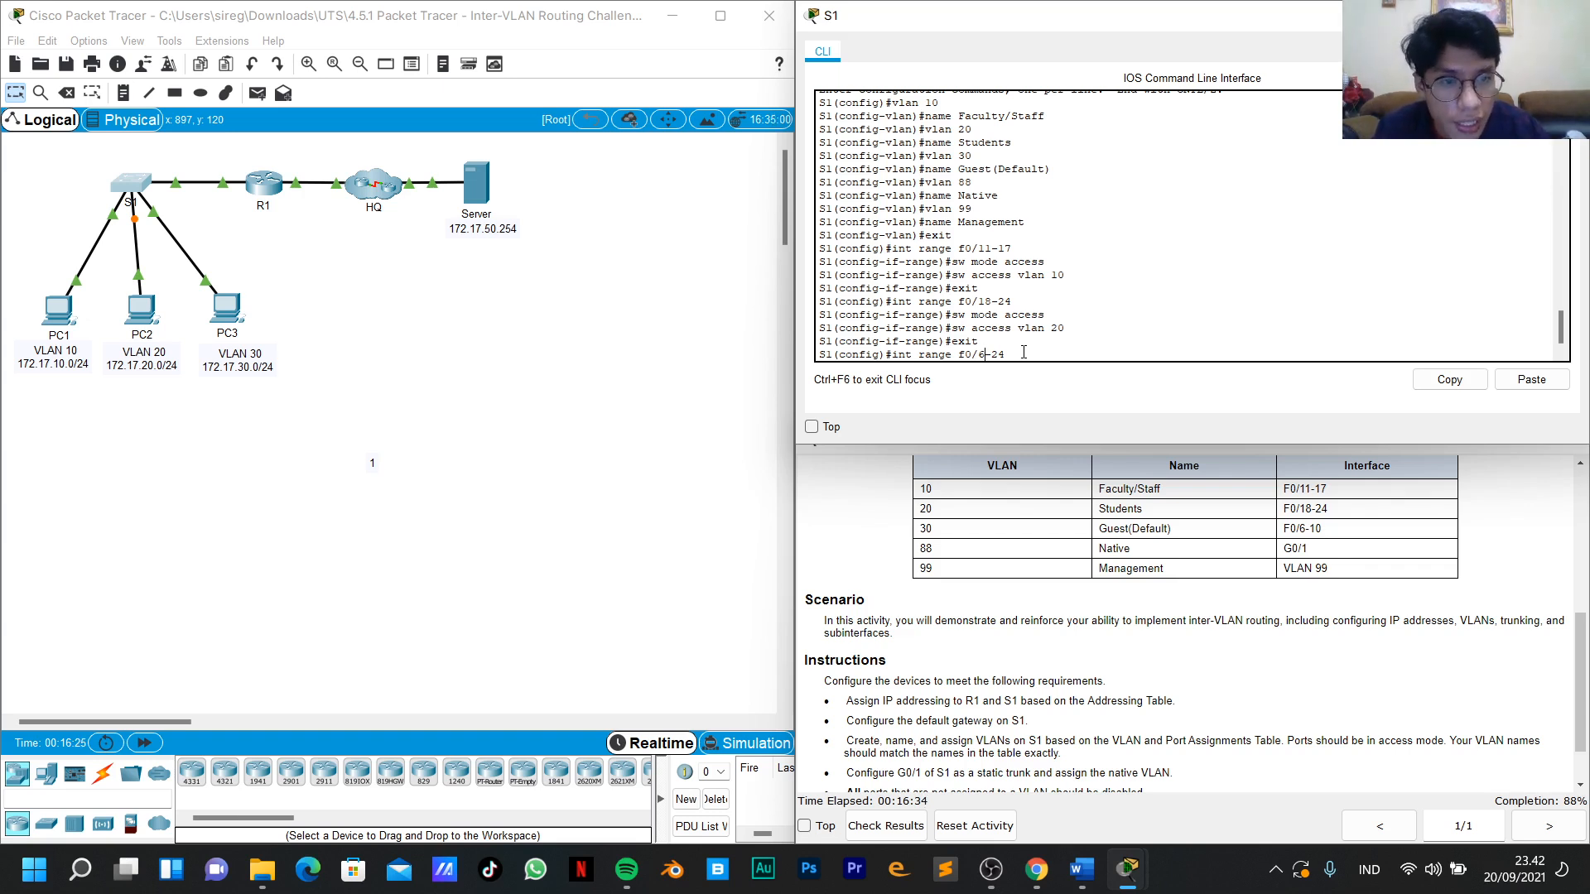
{"action": "key", "text": "Right"}
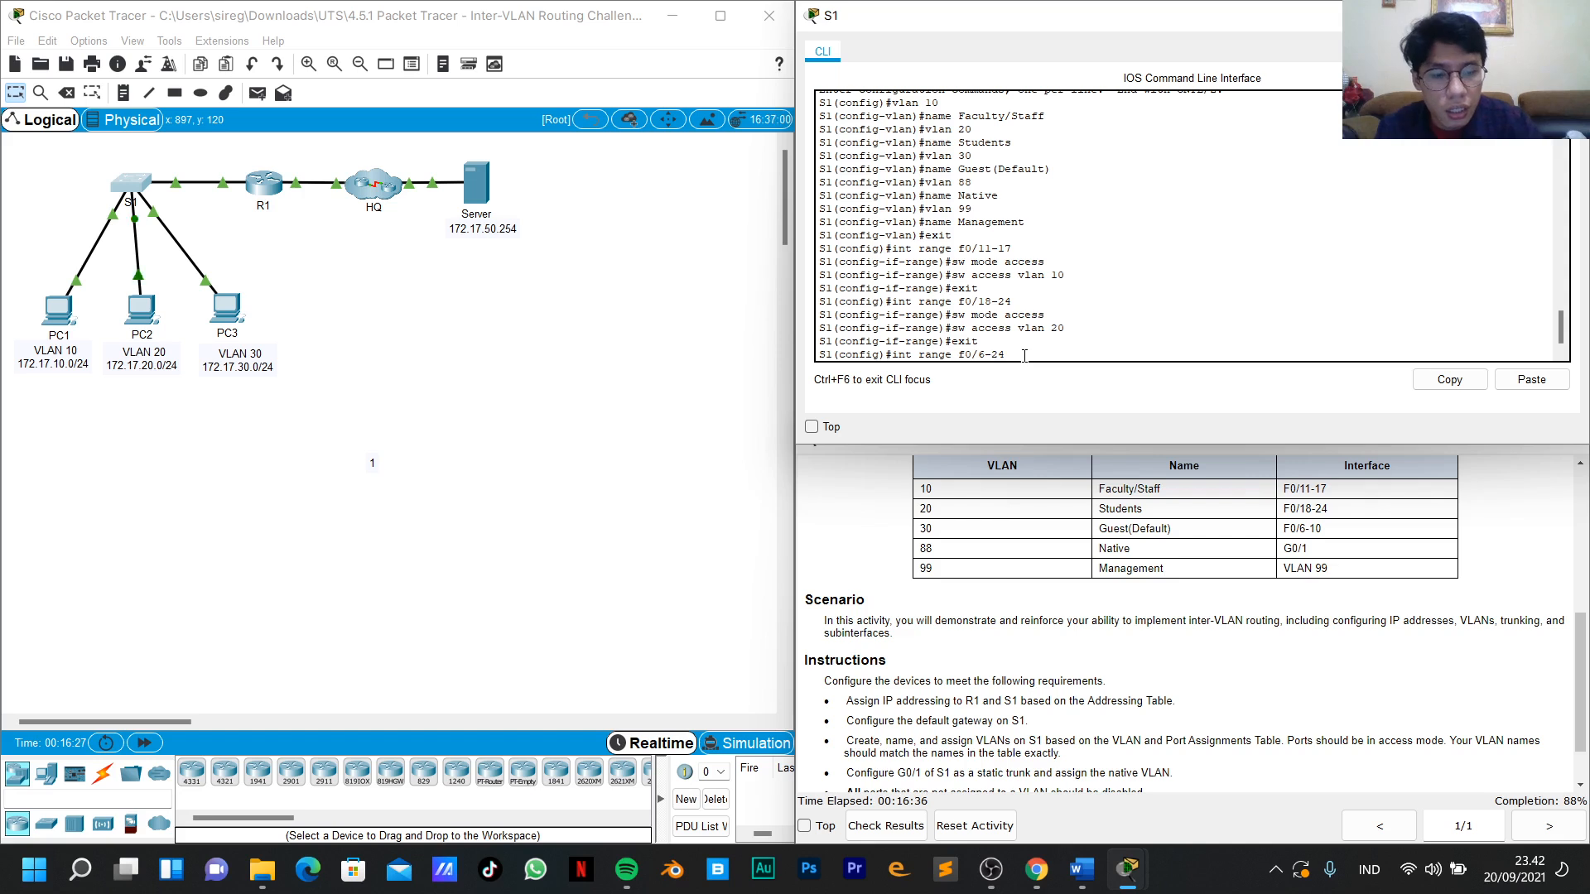
{"action": "type", "text": "0"}
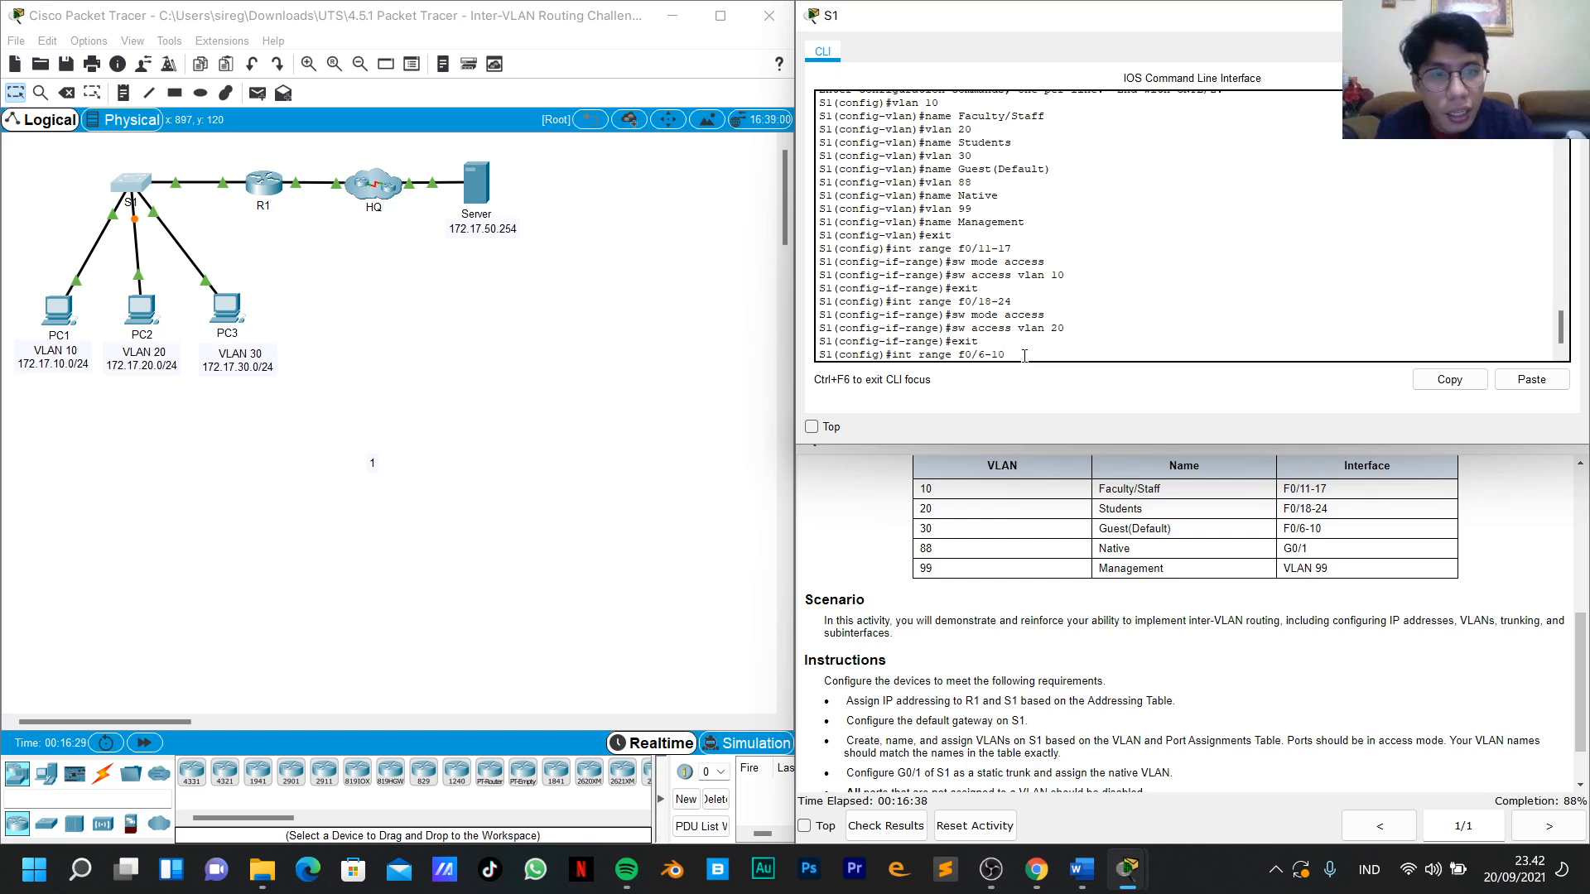
{"action": "key", "text": "Return"}
Set switch ports f0/6-10 on S1 to access mode.
{"action": "key", "text": "Up"}
{"action": "key", "text": "Up"}
{"action": "key", "text": "Up"}
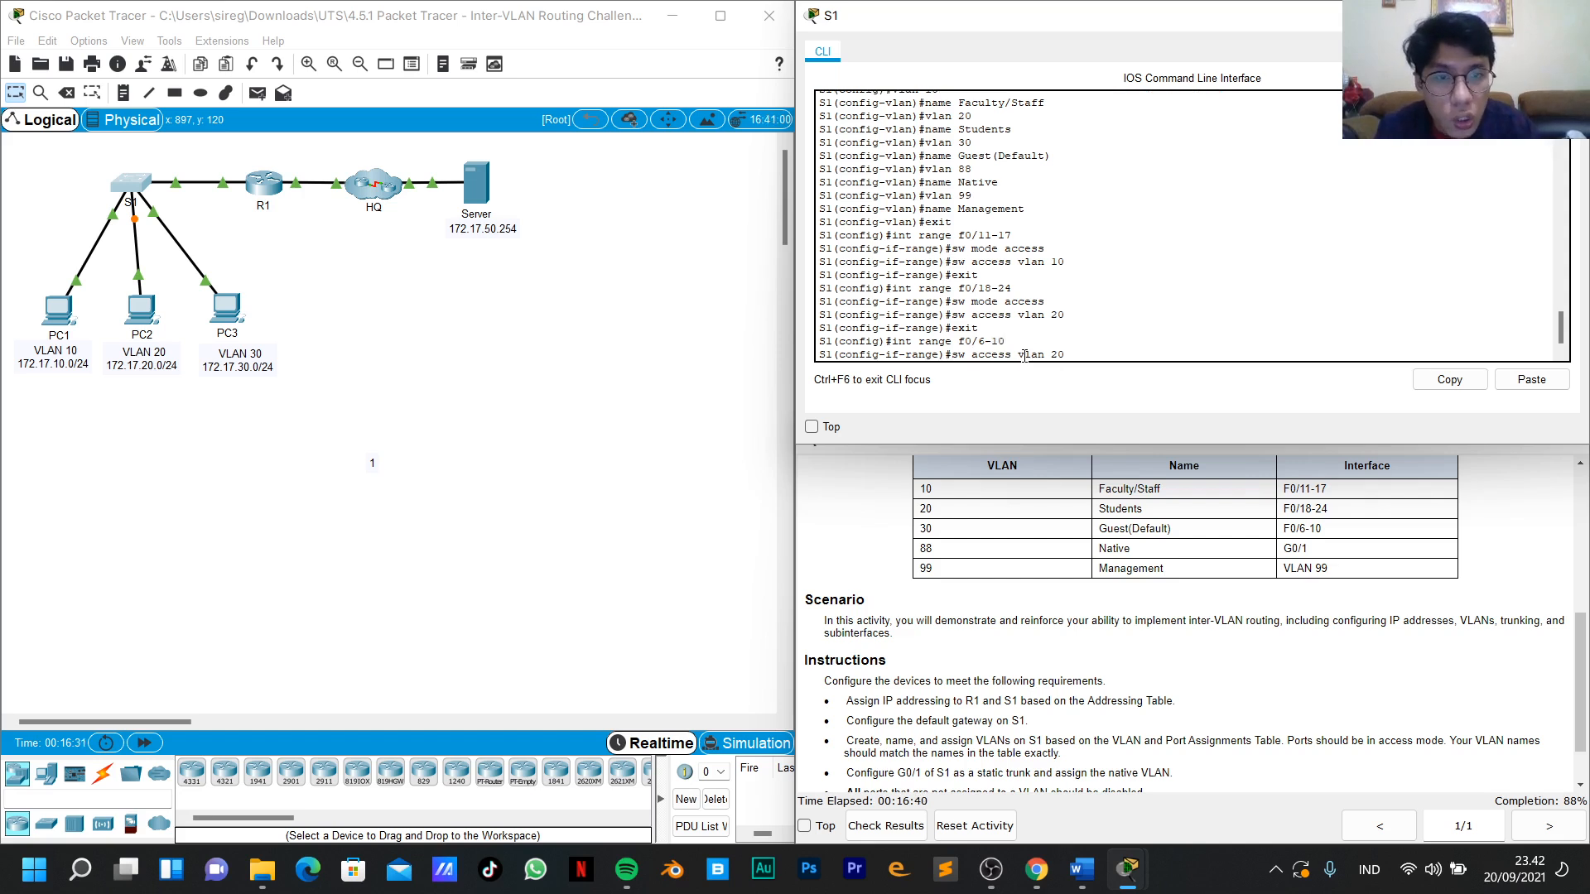
{"action": "key", "text": "Up"}
{"action": "key", "text": "Return"}
Assign ports f0/6-10 to access VLAN 30, adapting the earlier VLAN assignment command.
{"action": "key", "text": "Up"}
{"action": "key", "text": "Up"}
{"action": "key", "text": "Up"}
{"action": "key", "text": "Up"}
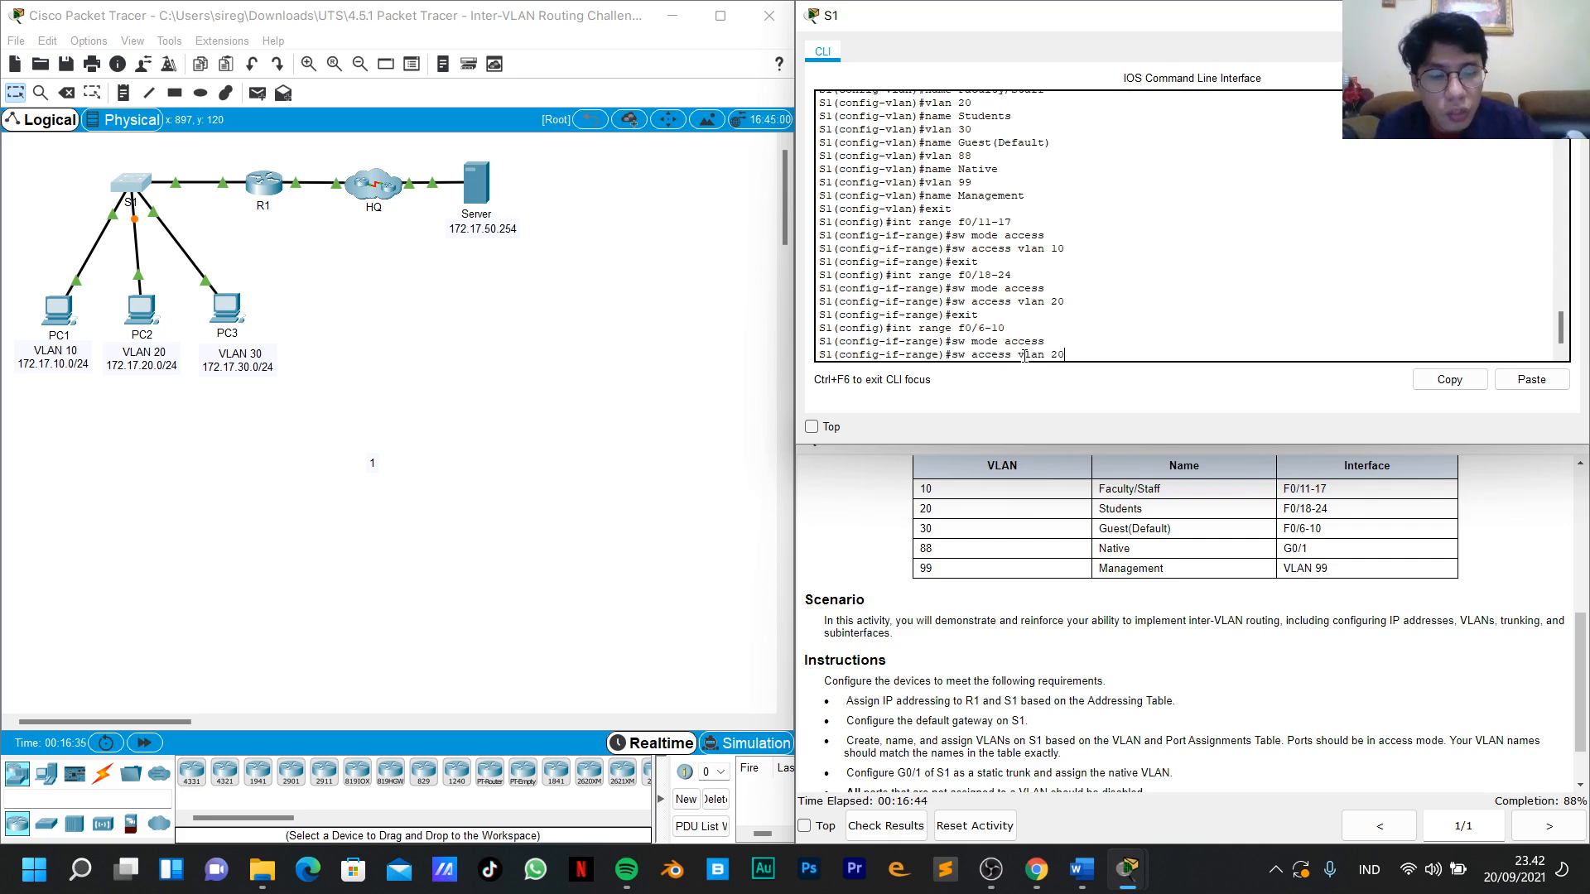
{"action": "key", "text": "BackSpace"}
{"action": "key", "text": "BackSpace"}
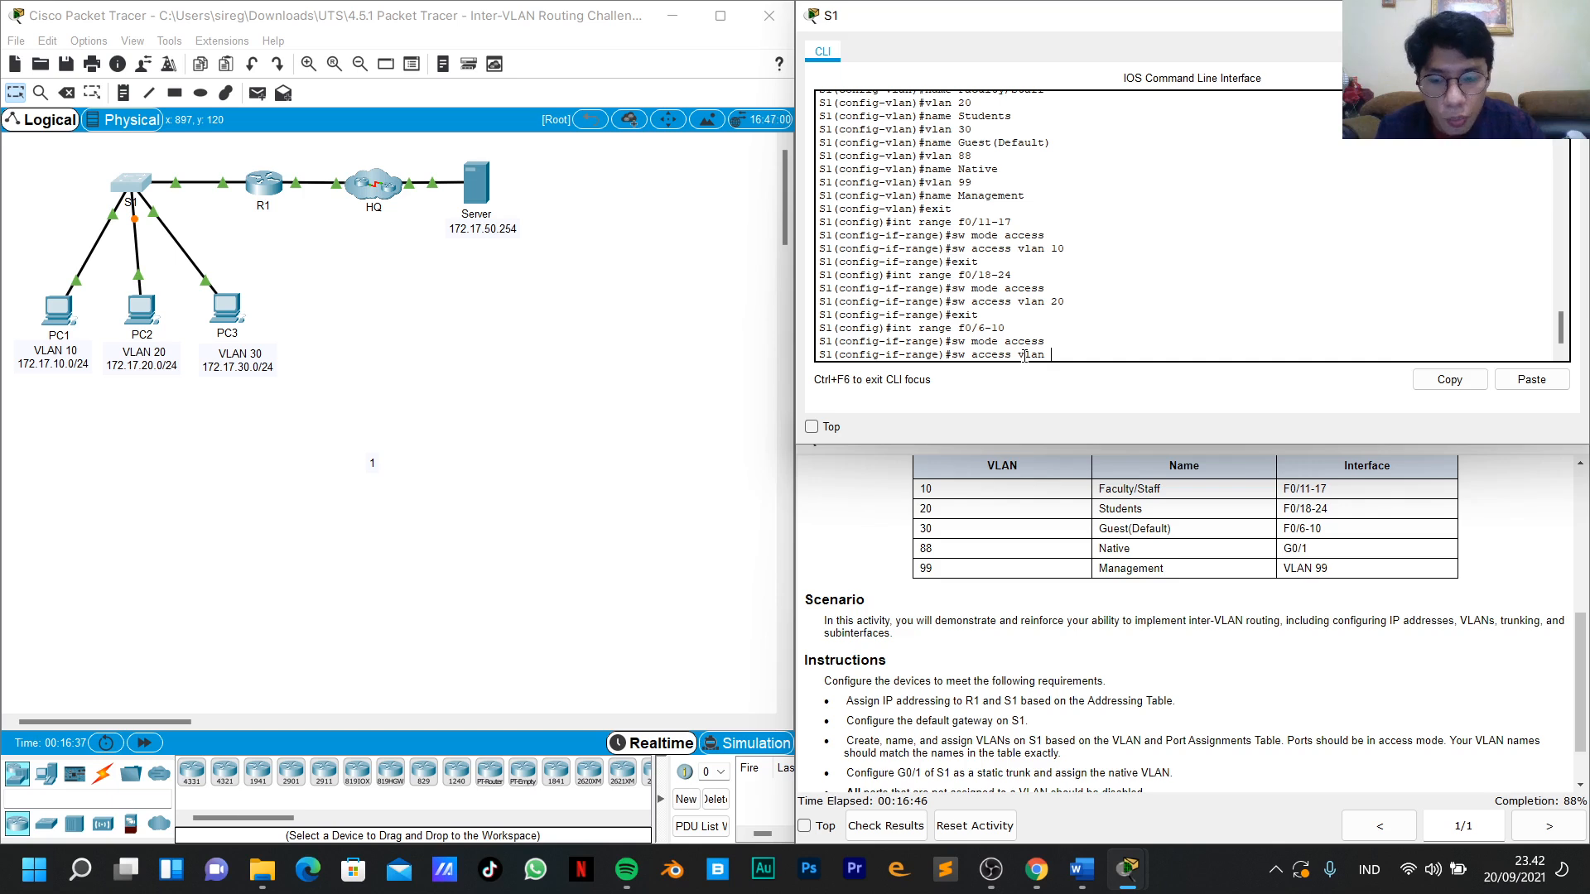
{"action": "type", "text": "30"}
{"action": "key", "text": "Return"}
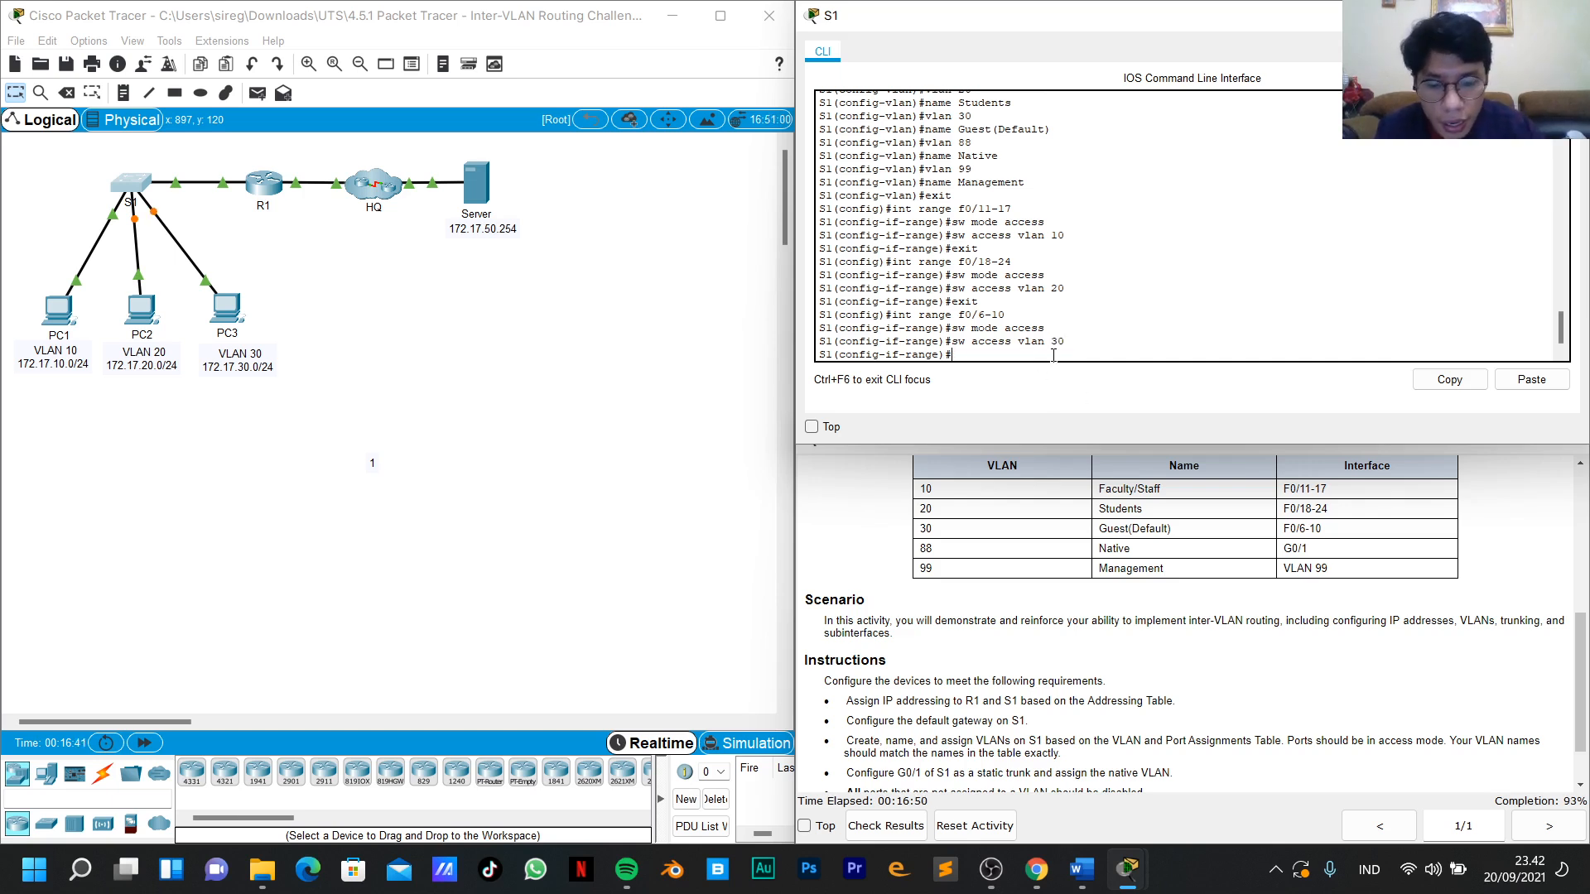
Configure interface g0/1 on S1 as an access port in VLAN 88 and return to global configuration mode.
{"action": "type", "text": "int "}
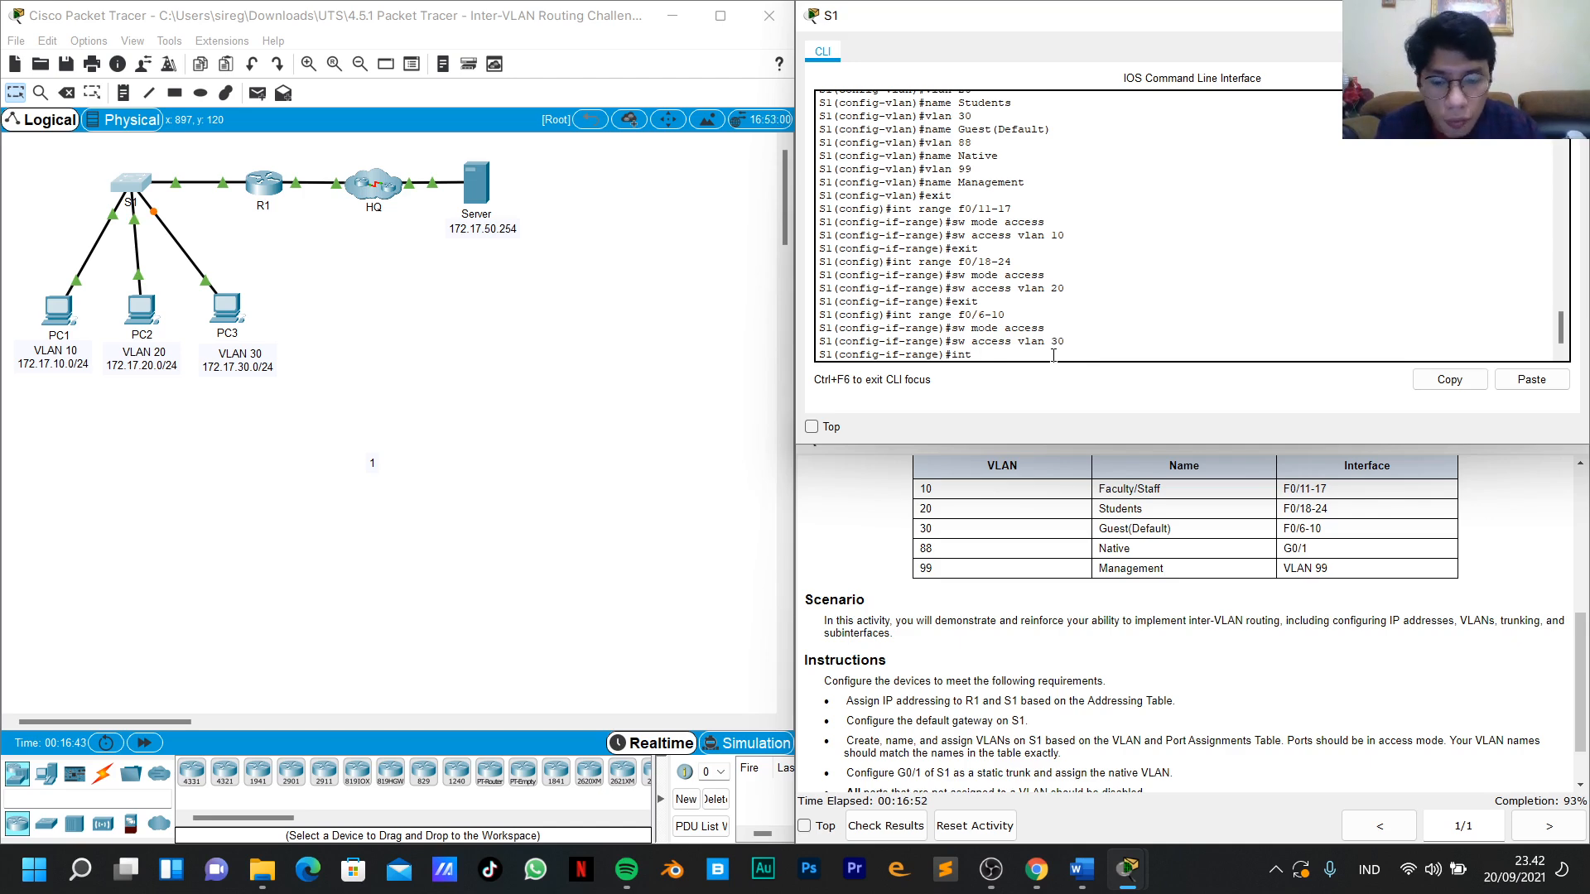
{"action": "type", "text": "f0"}
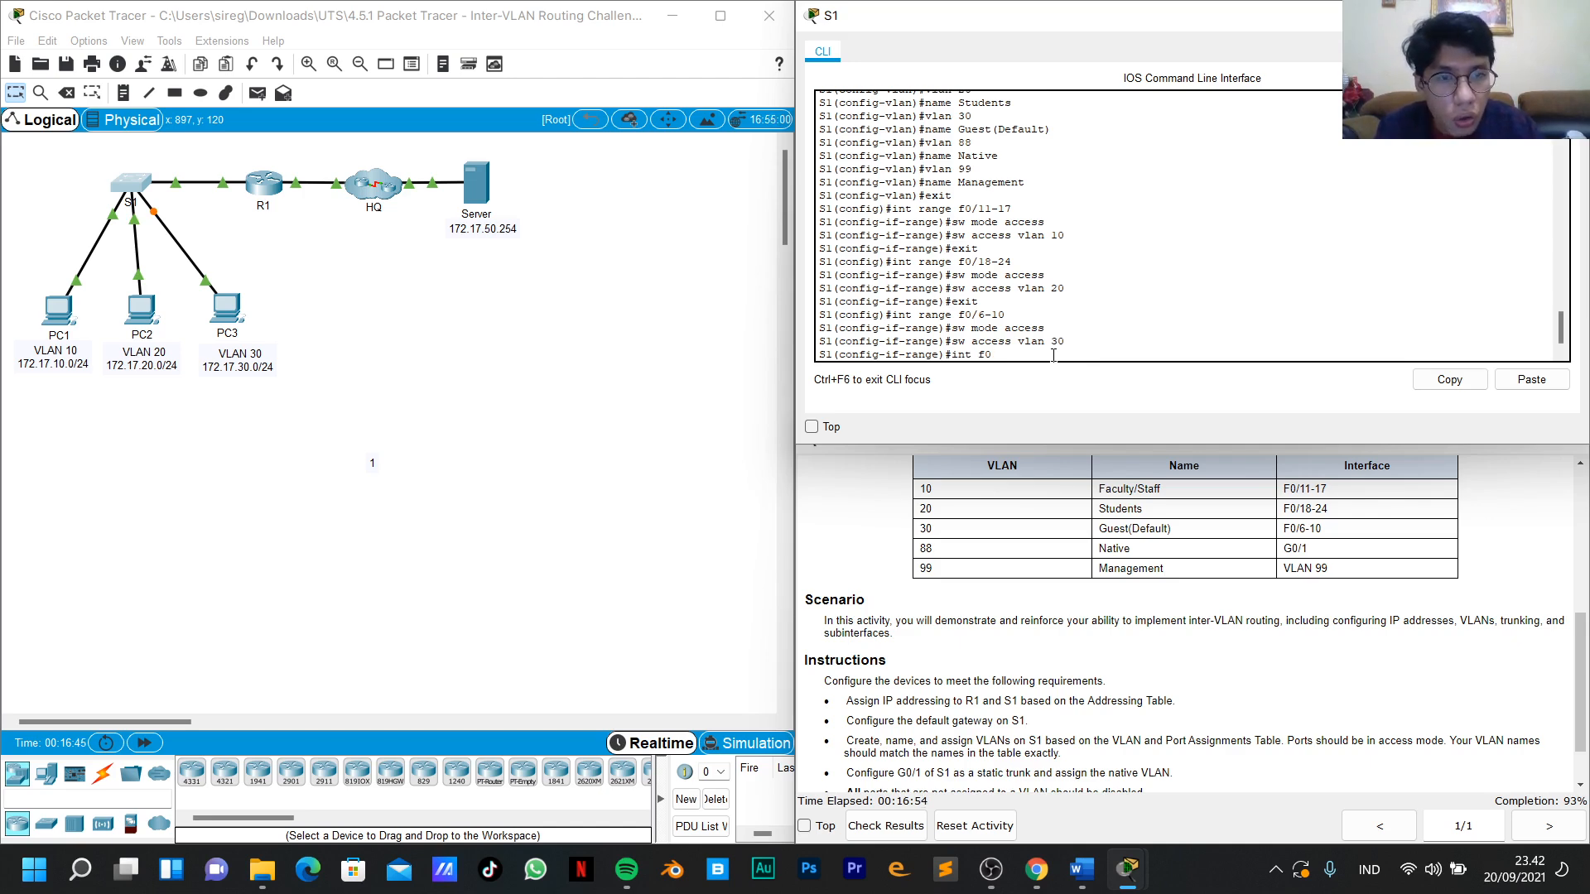
{"action": "key", "text": "BackSpace"}
{"action": "key", "text": "BackSpace"}
{"action": "type", "text": "g0/1"}
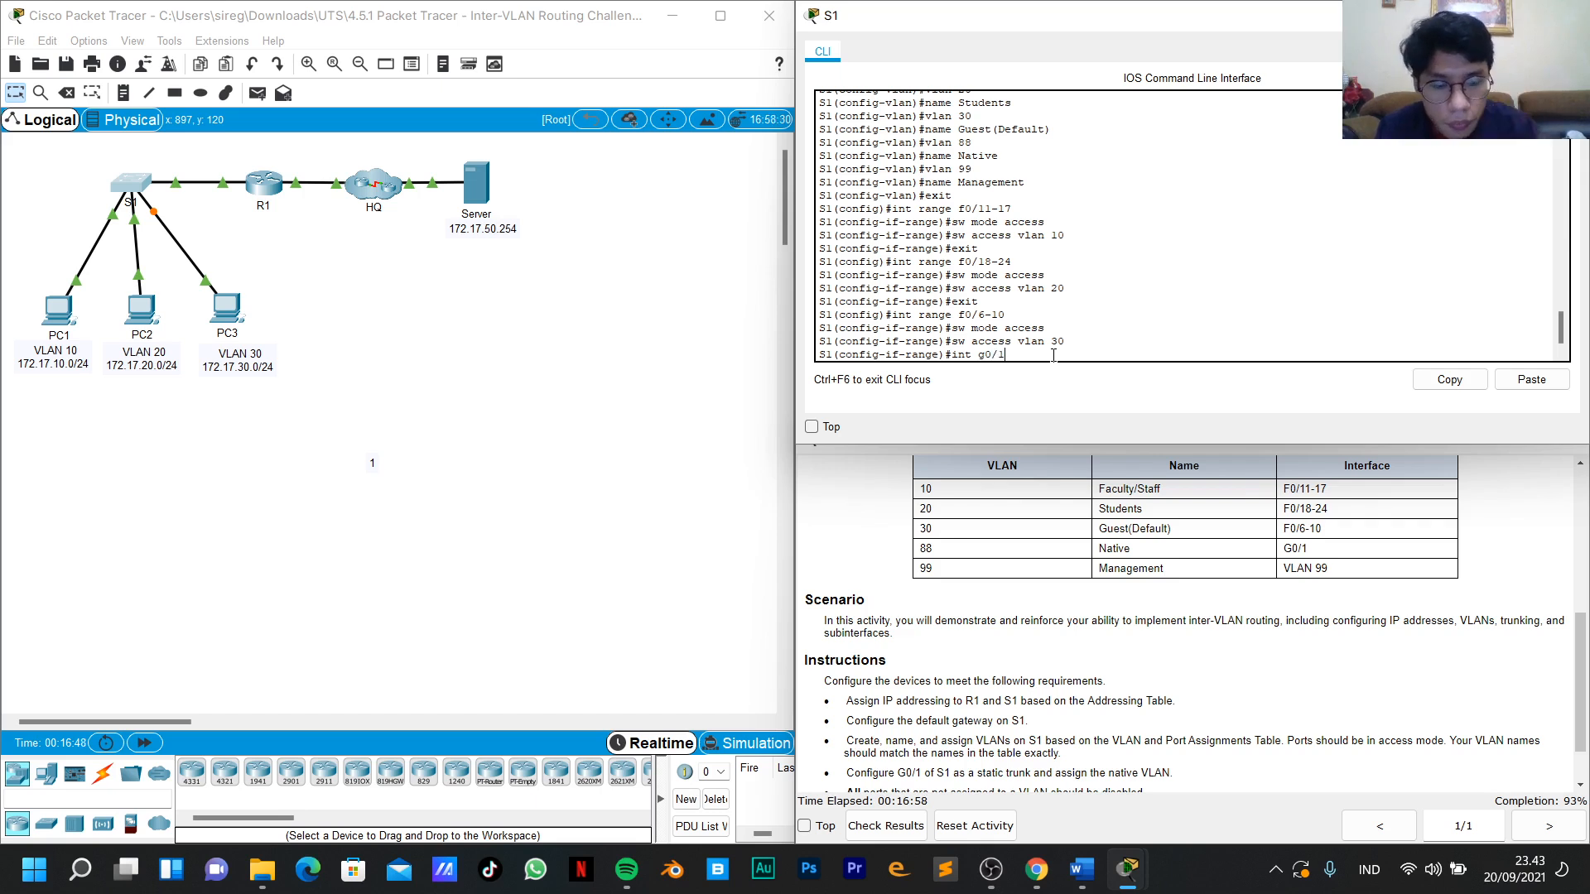
{"action": "key", "text": "Return"}
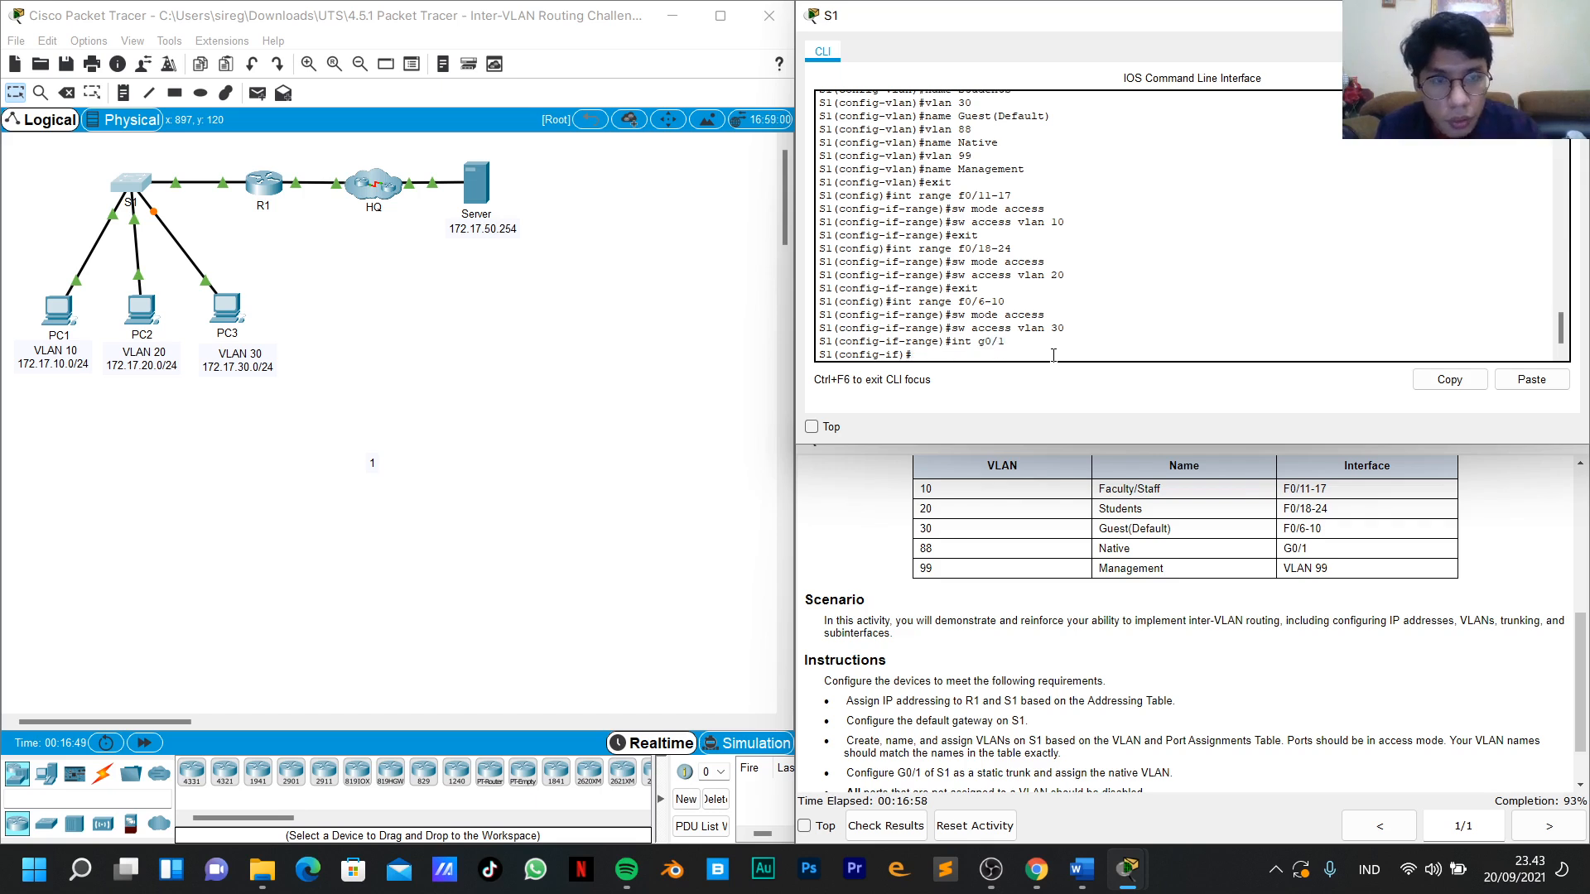
{"action": "type", "text": "sw mode access"}
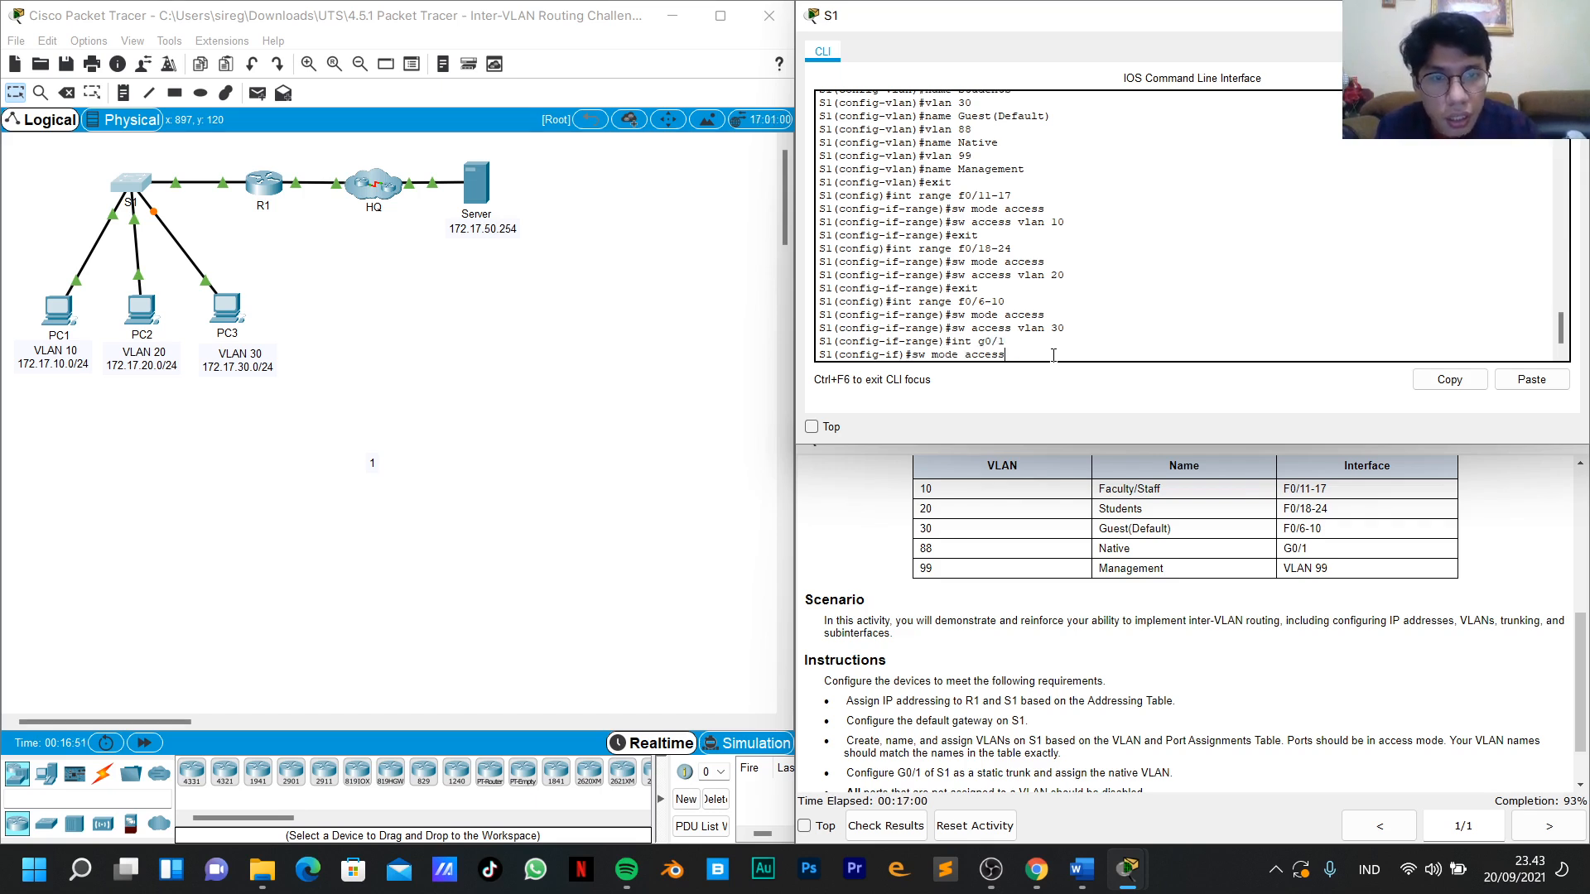
{"action": "key", "text": "Return"}
{"action": "type", "text": "sw access vlan 30"}
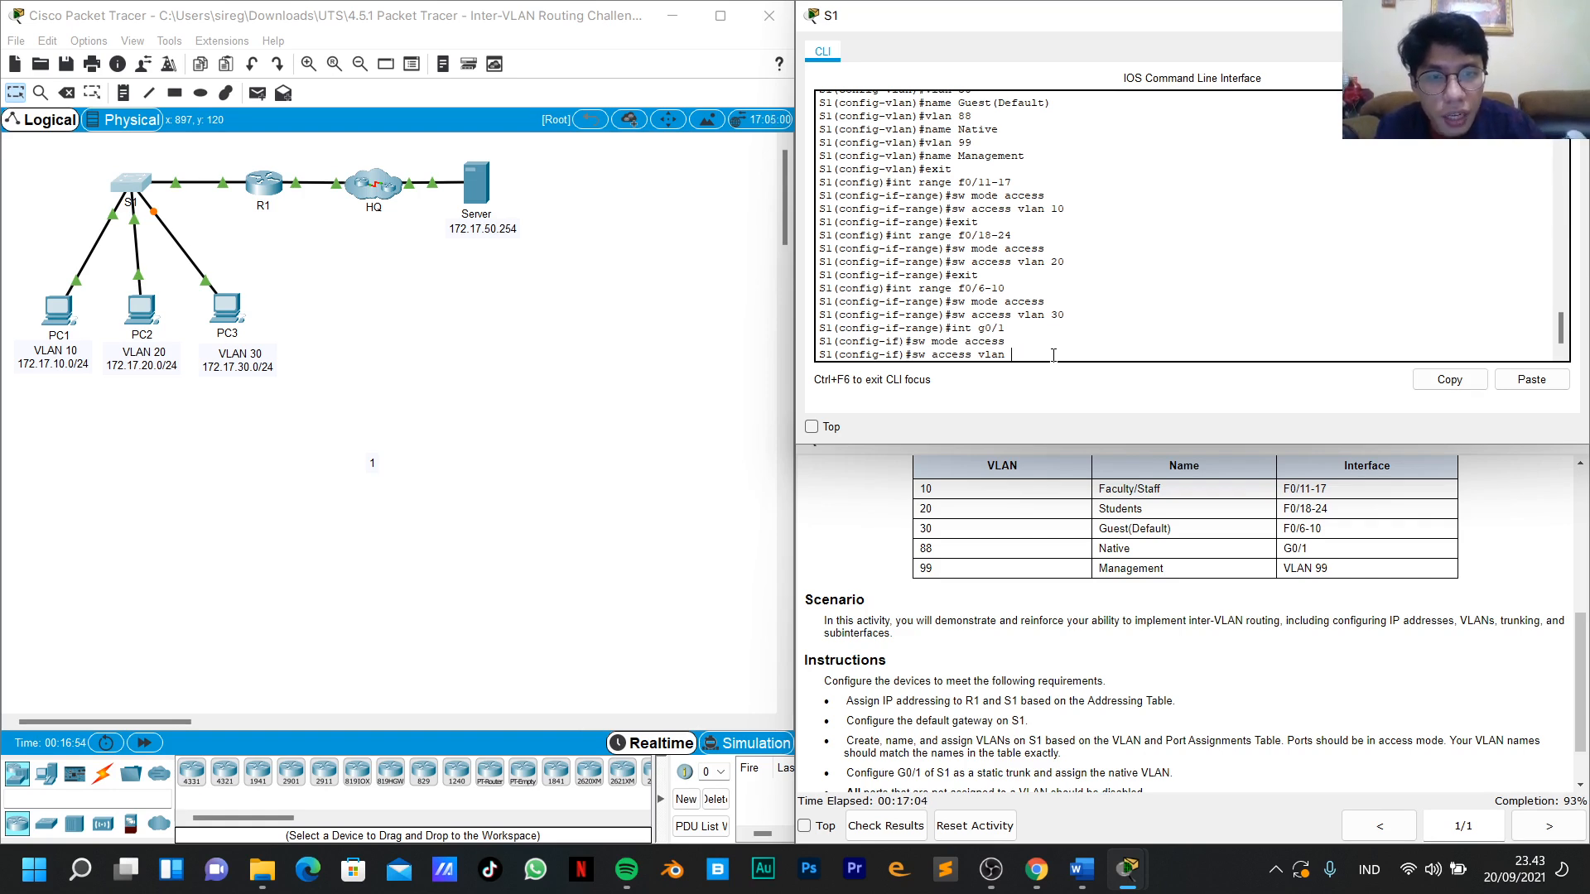
{"action": "key", "text": "Return"}
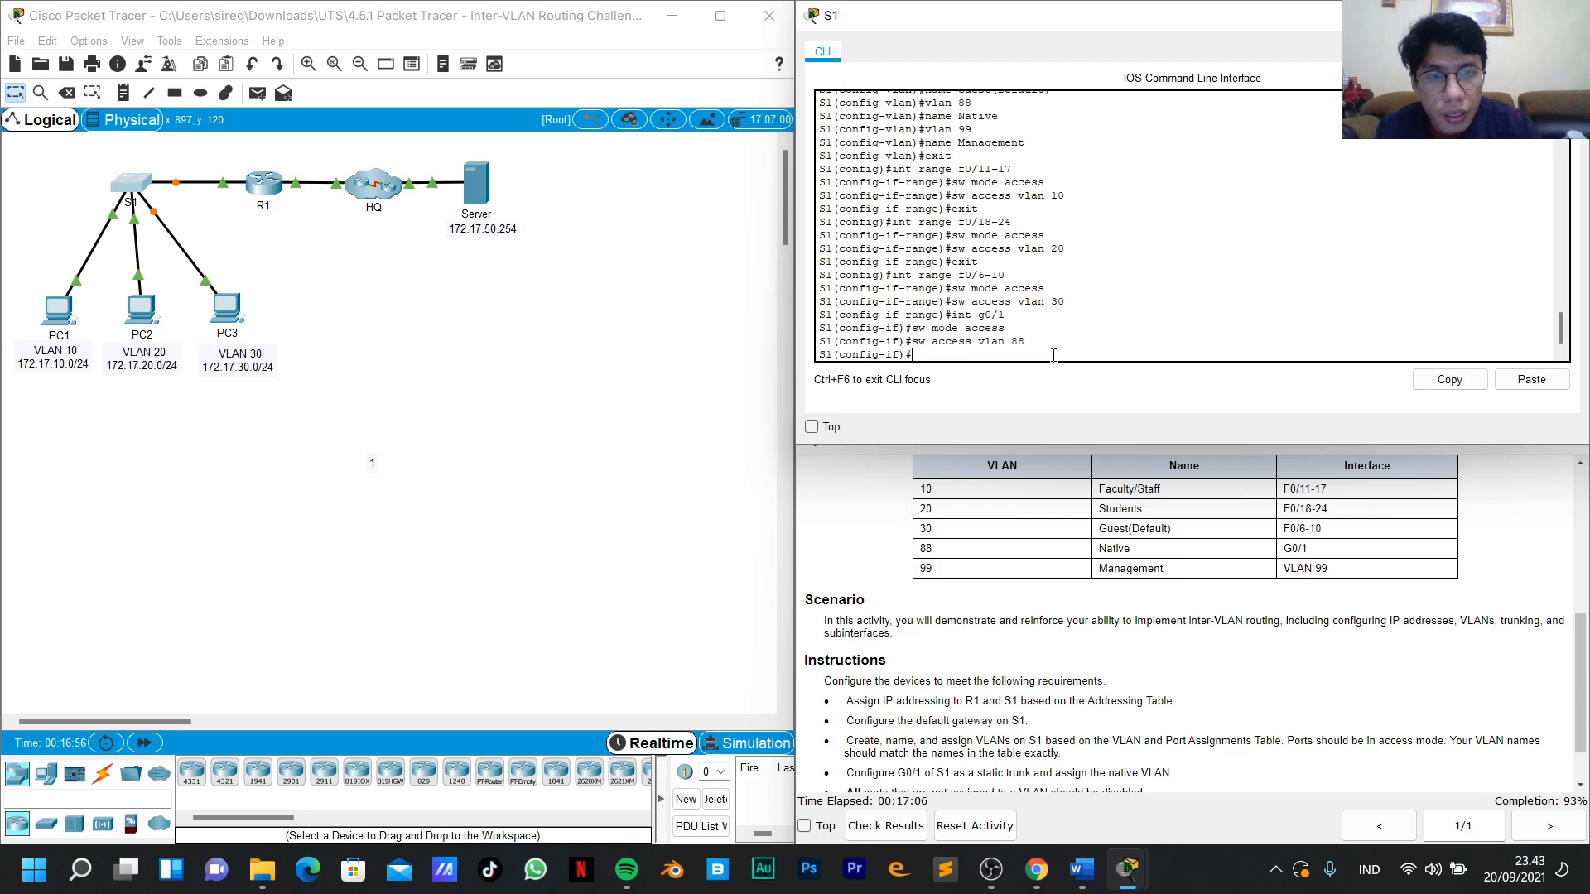
{"action": "type", "text": "exit"}
{"action": "key", "text": "Return"}
{"action": "type", "text": "int g0/1"}
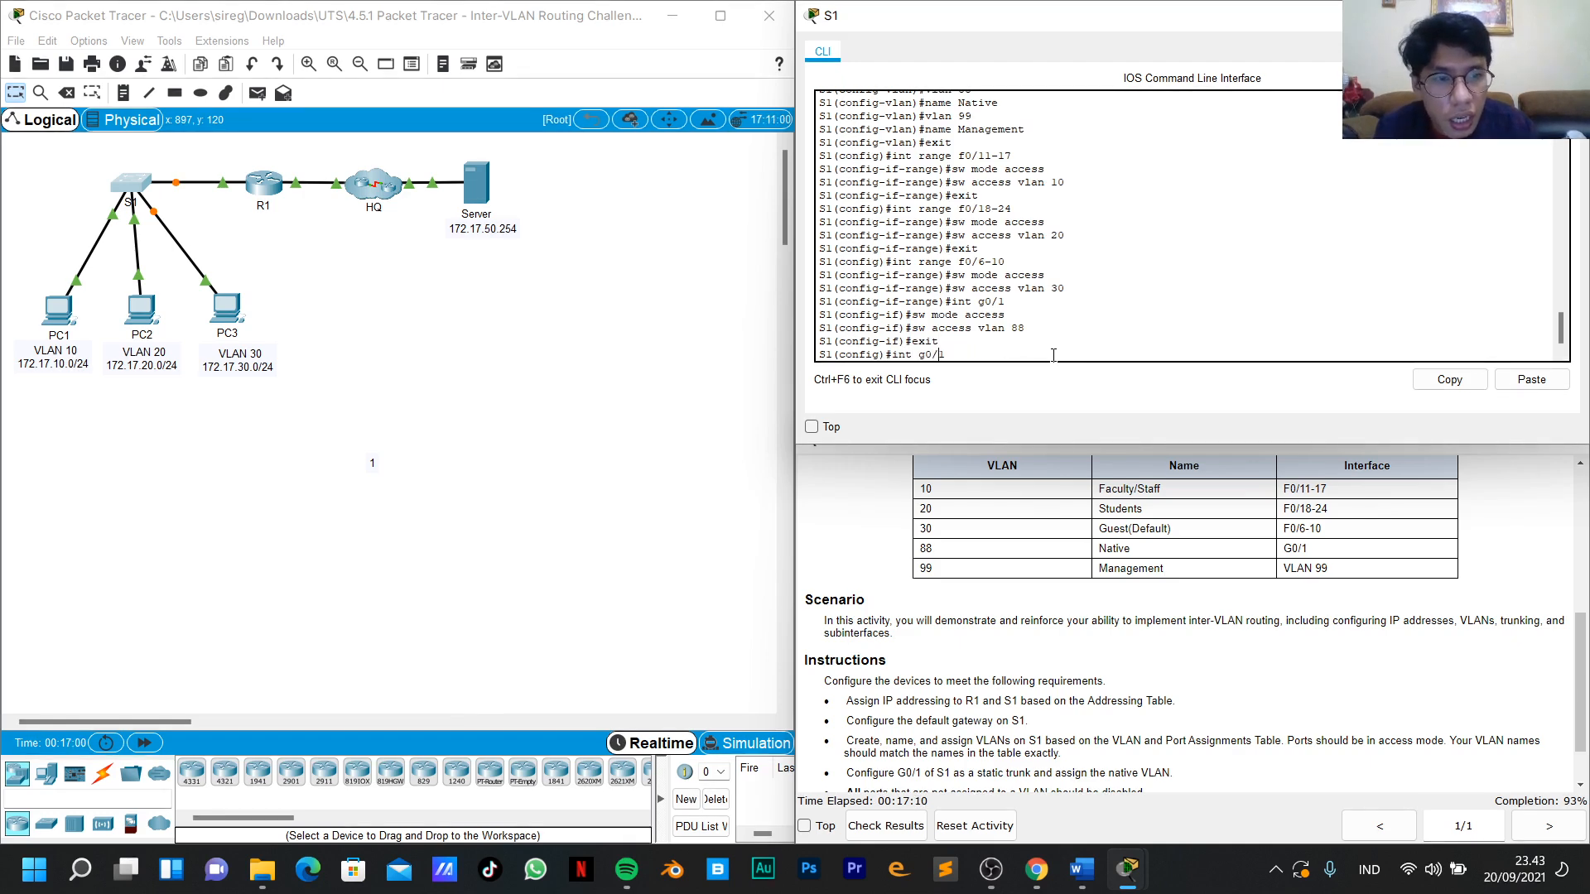
{"action": "key", "text": "BackSpace"}
{"action": "key", "text": "BackSpace"}
{"action": "key", "text": "BackSpace"}
{"action": "key", "text": "BackSpace"}
{"action": "key", "text": "BackSpace"}
{"action": "key", "text": "BackSpace"}
{"action": "key", "text": "BackSpace"}
{"action": "key", "text": "BackSpace"}
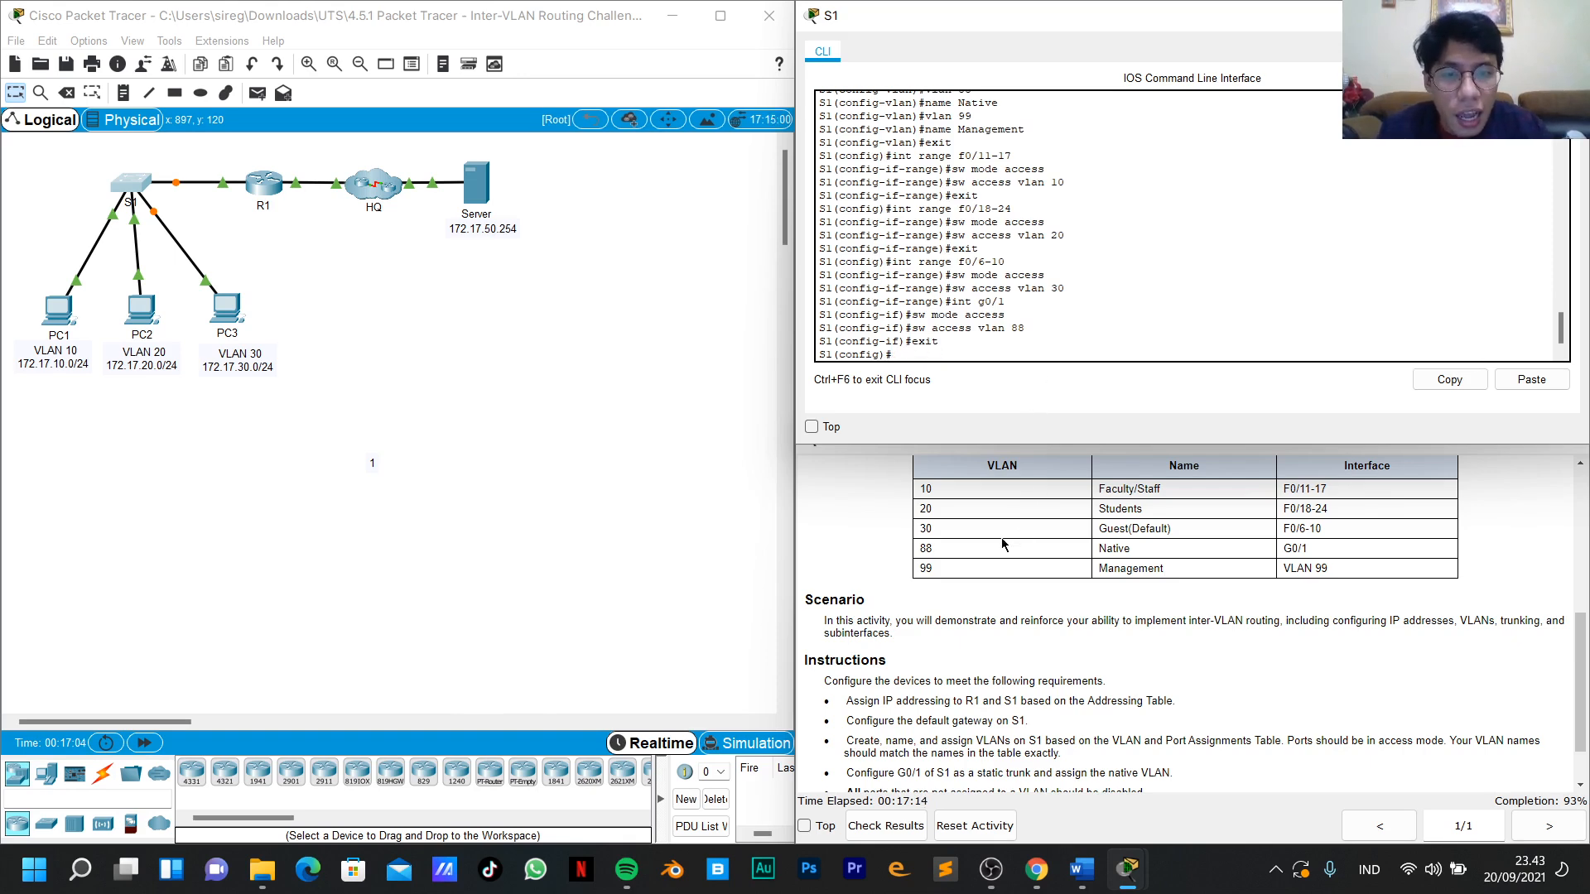
Check the activity results and examine the assessment items for S1's ports and VLANs, closing the results when done.
{"action": "scroll", "coordinate": [1002, 544], "scroll_direction": "up", "scroll_amount": 1}
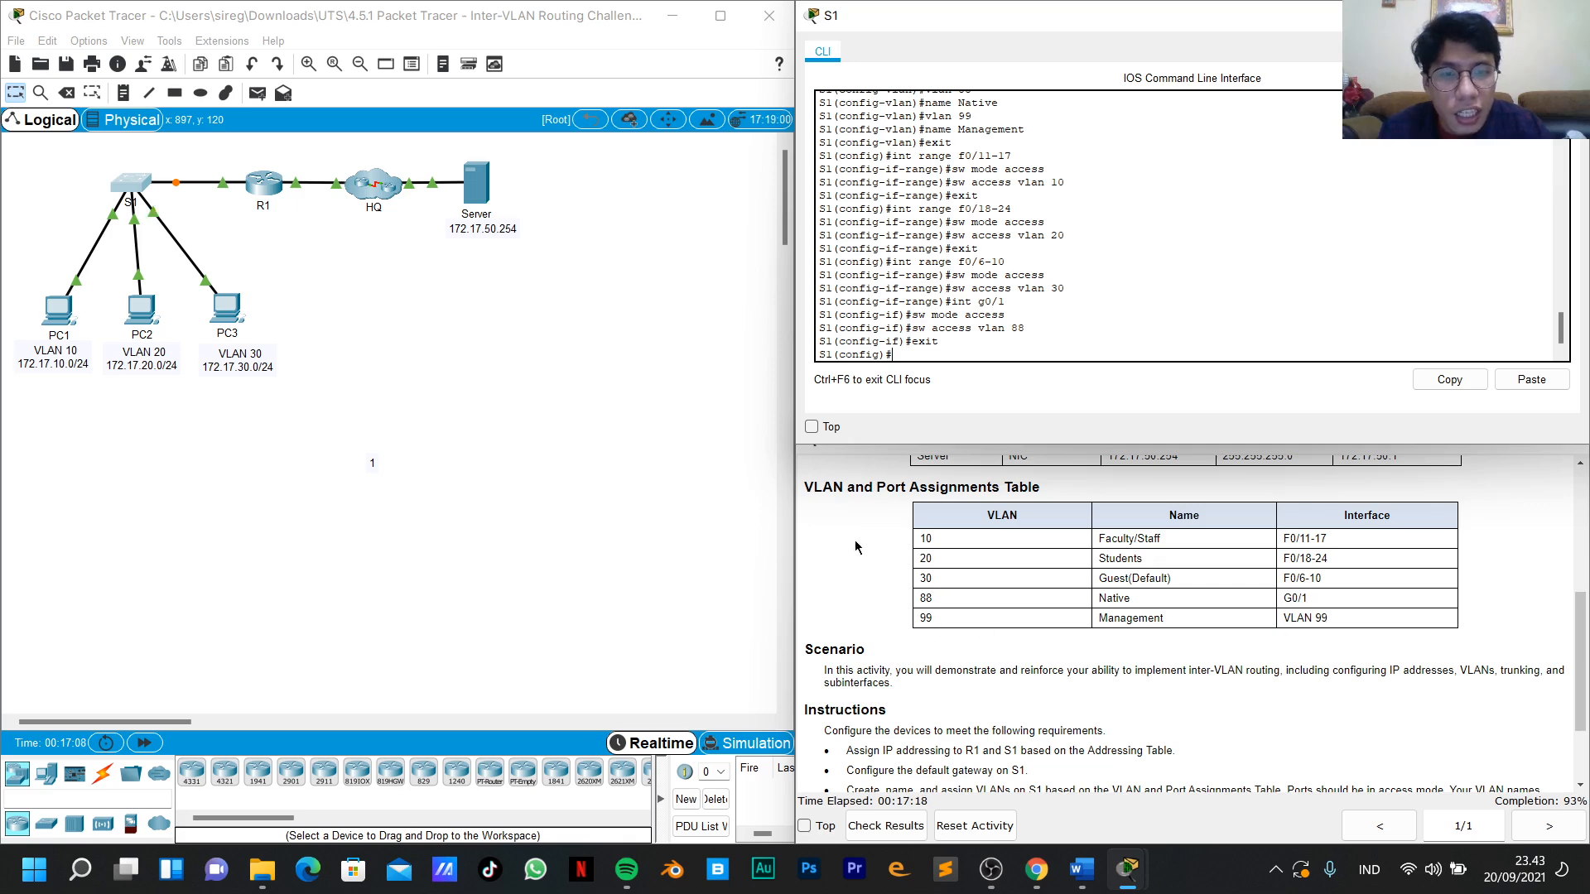
{"action": "scroll", "coordinate": [871, 578], "scroll_direction": "up", "scroll_amount": 3}
{"action": "scroll", "coordinate": [918, 611], "scroll_direction": "down", "scroll_amount": 2}
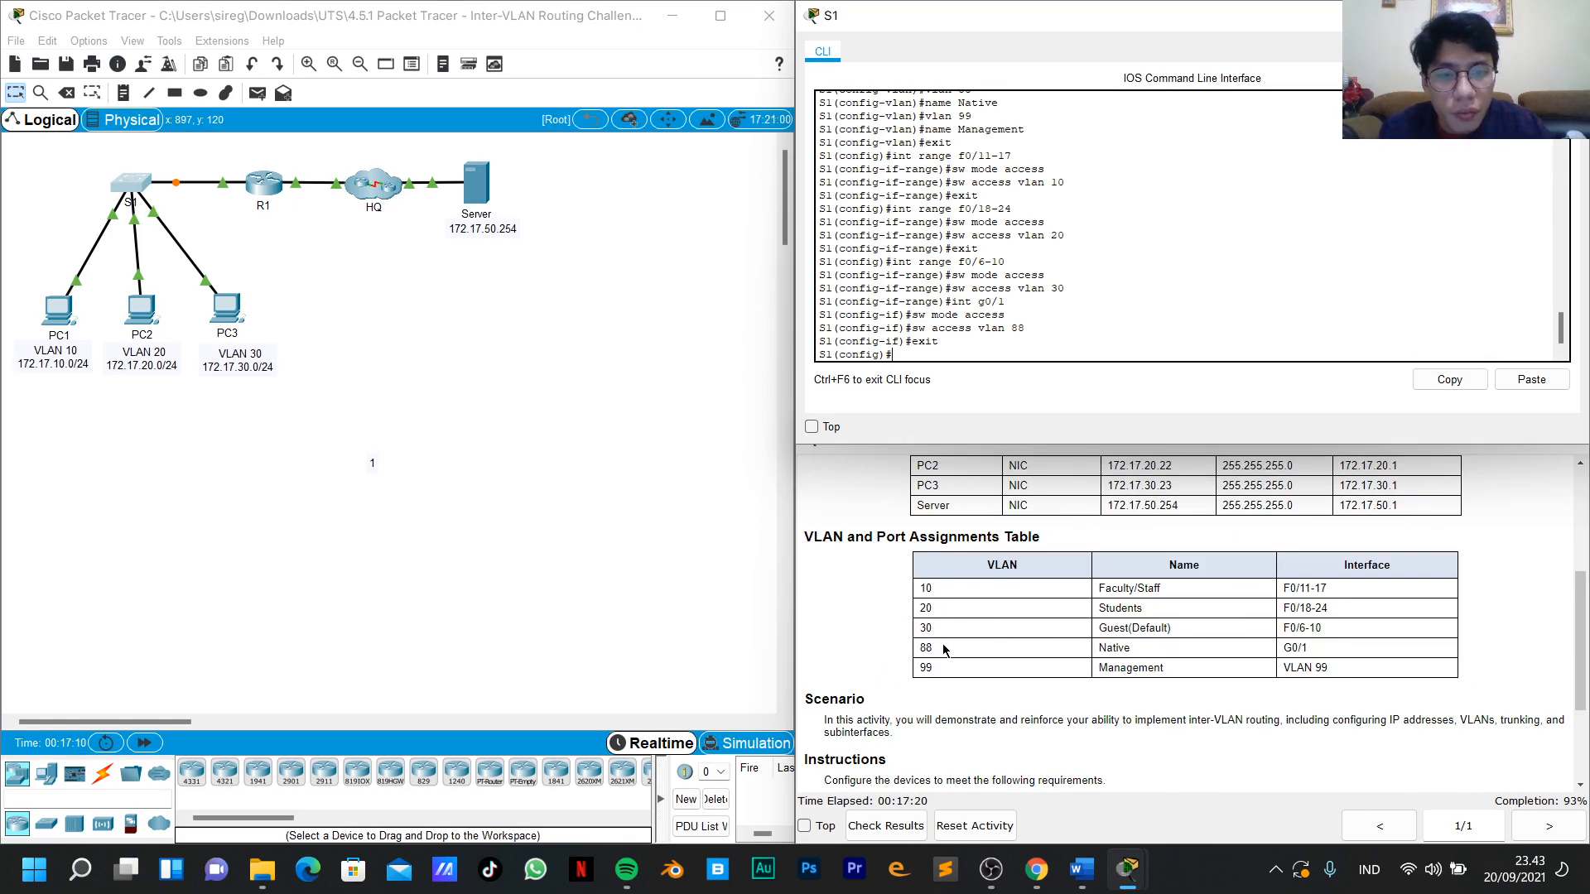
{"action": "scroll", "coordinate": [944, 650], "scroll_direction": "up", "scroll_amount": 5}
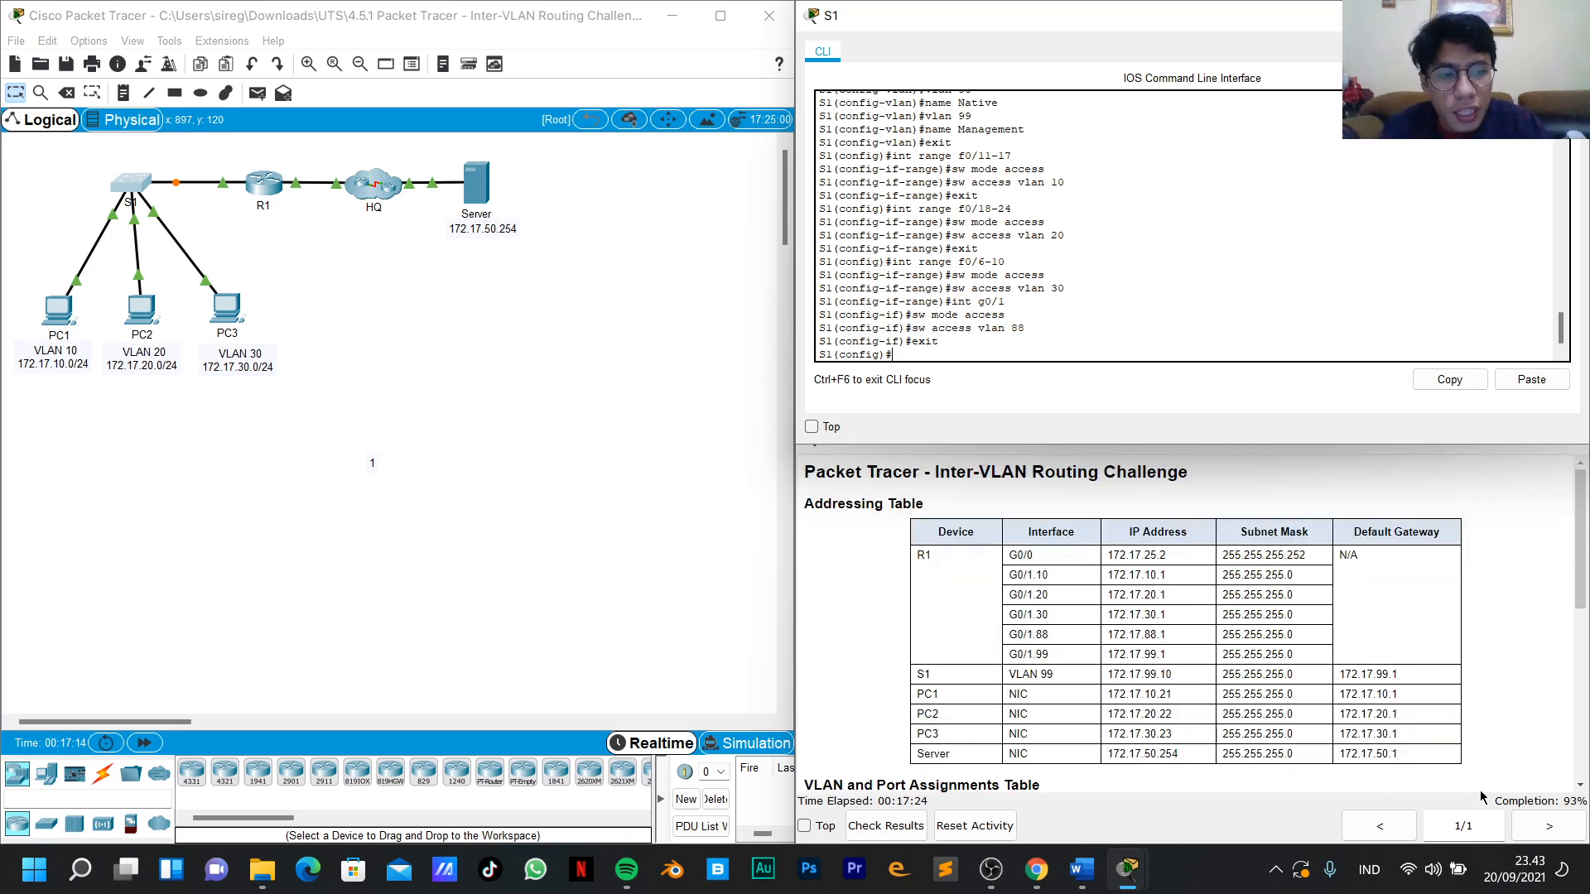
{"action": "left_click", "coordinate": [887, 826]}
{"action": "left_click", "coordinate": [156, 138]}
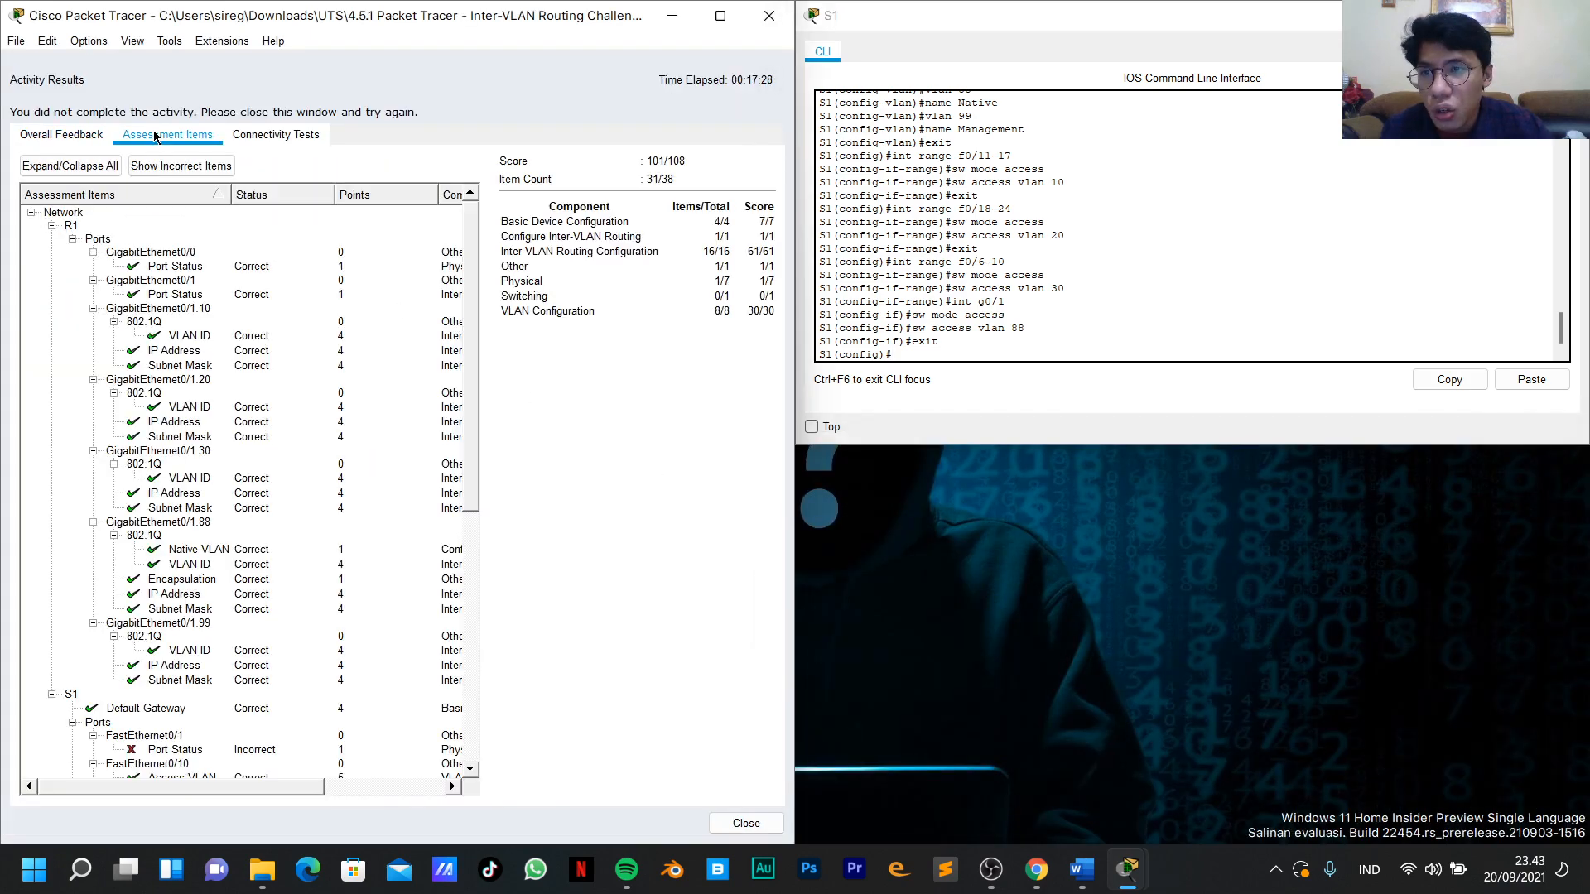
{"action": "scroll", "coordinate": [149, 282], "scroll_direction": "down", "scroll_amount": 4}
{"action": "scroll", "coordinate": [132, 303], "scroll_direction": "down", "scroll_amount": 6}
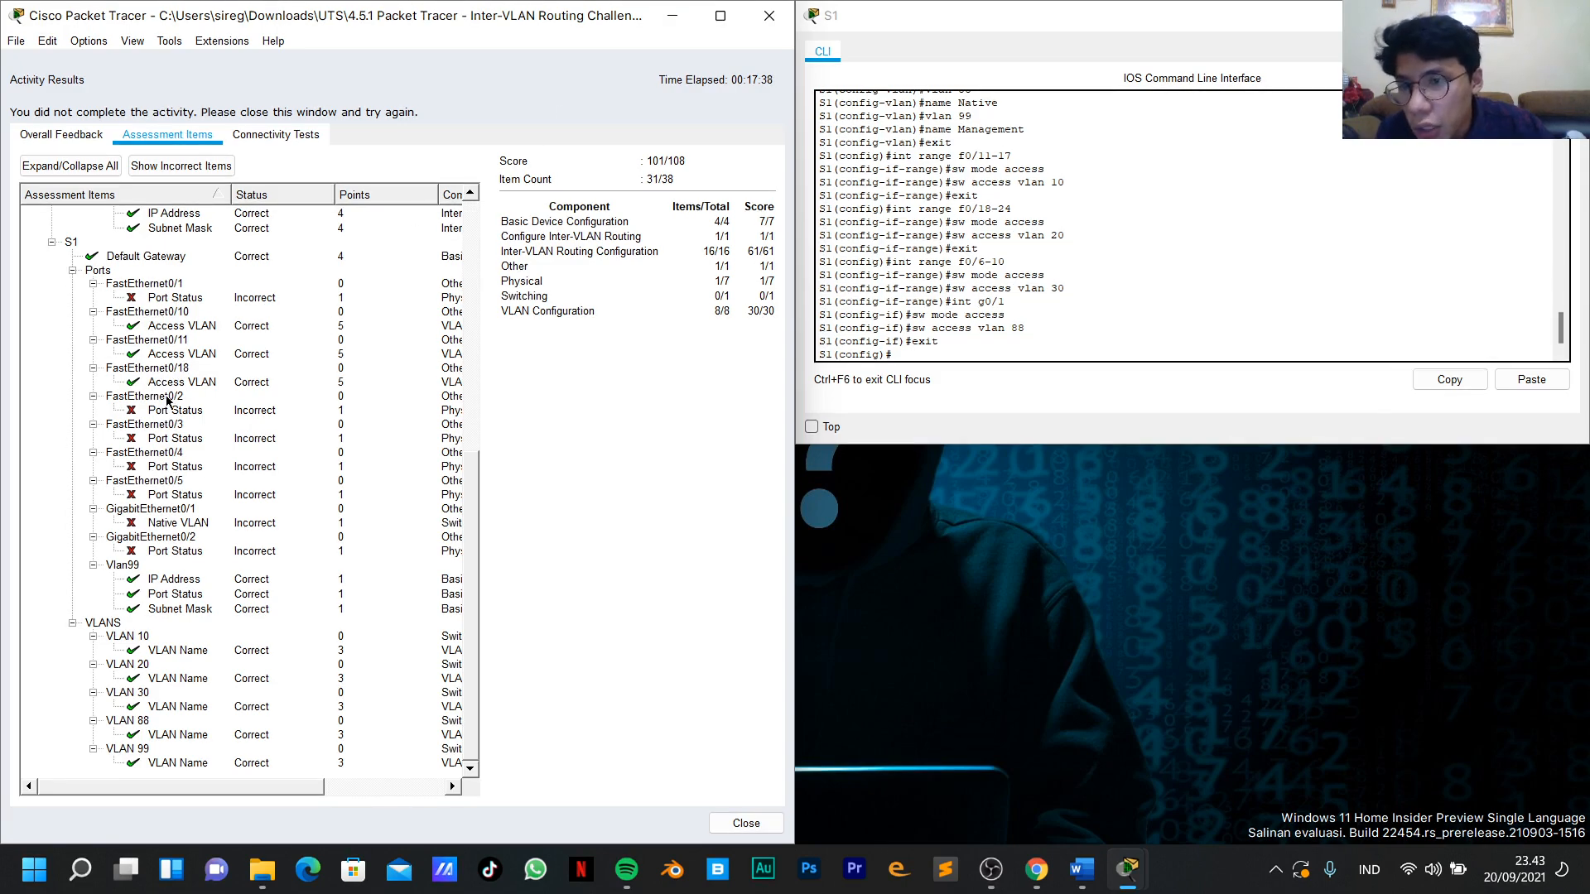
{"action": "left_click", "coordinate": [769, 15]}
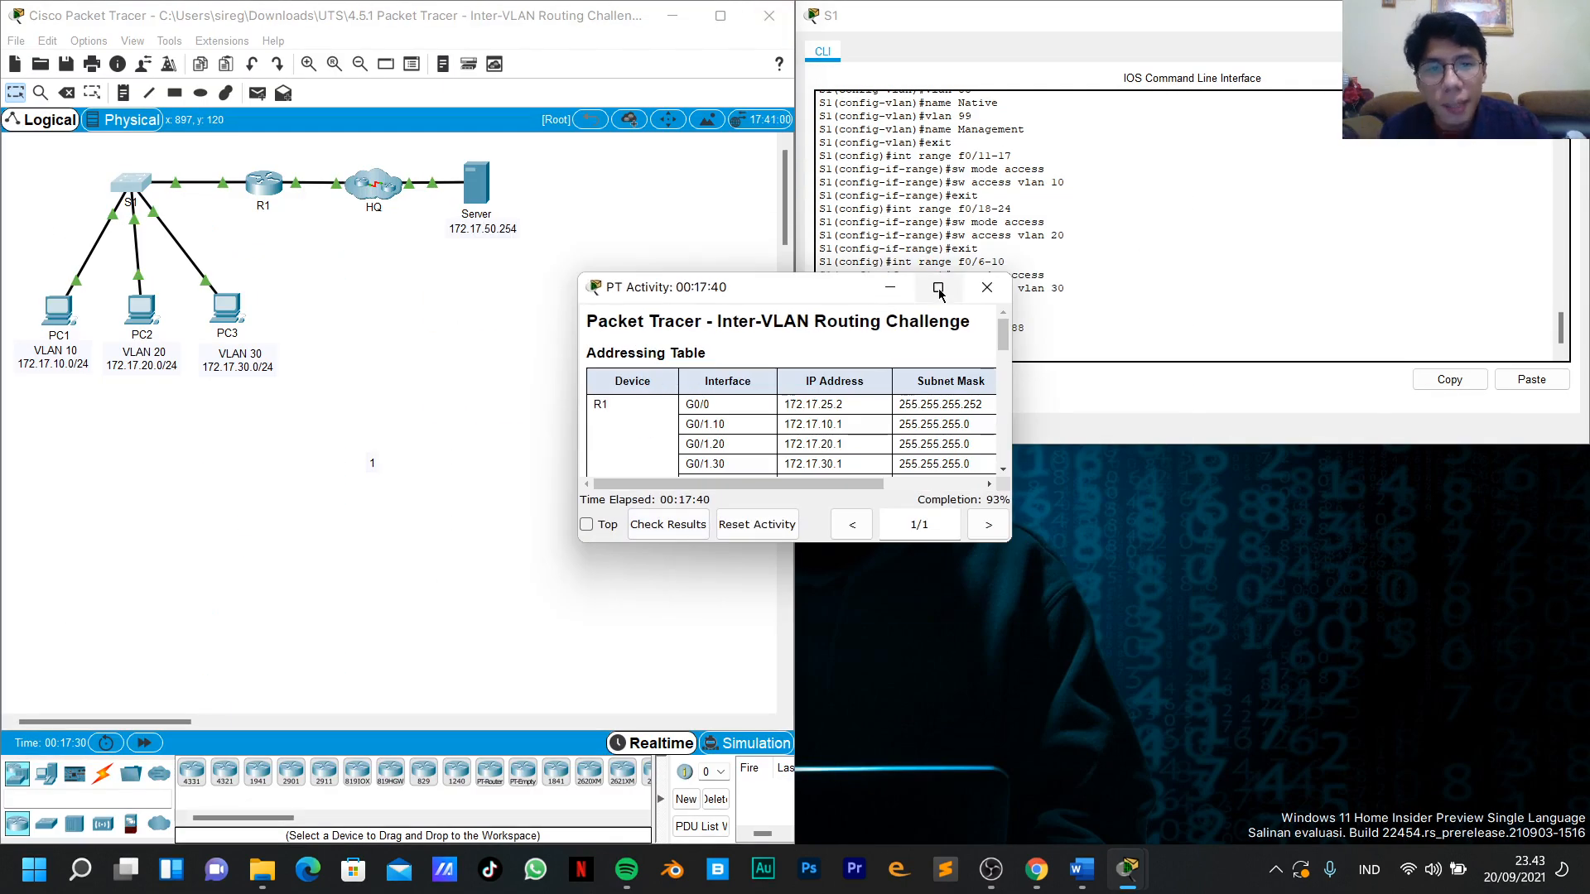
Snap the PT Activity window back beneath the S1 window and bring its VLAN and Port Assignments Table into view.
{"action": "mouse_move", "coordinate": [940, 296]}
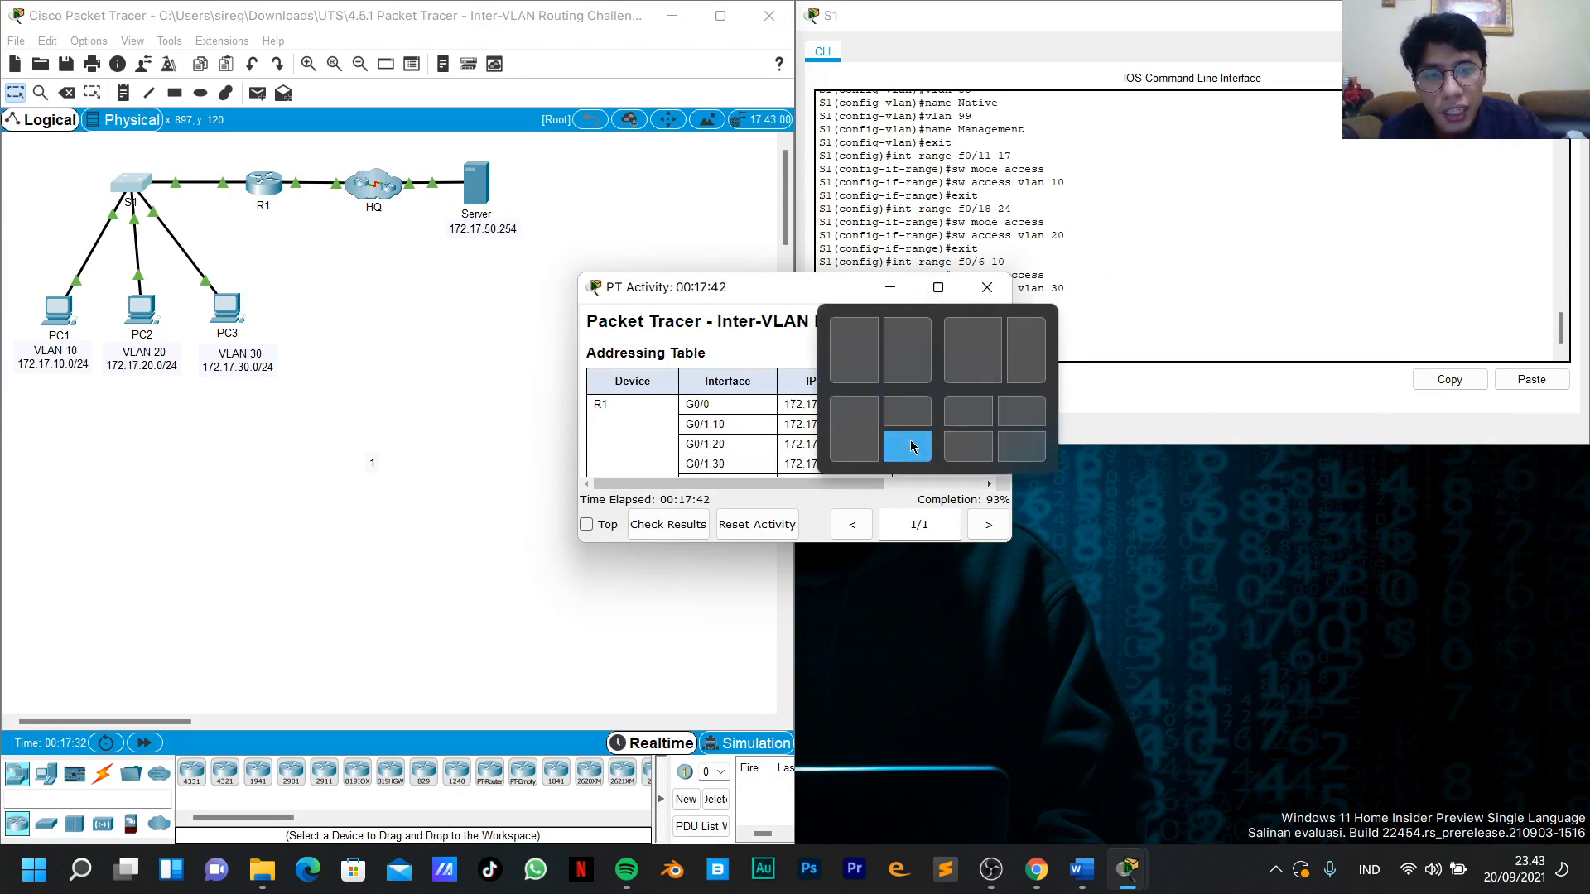
{"action": "left_click", "coordinate": [905, 430]}
{"action": "left_click", "coordinate": [1005, 178]}
{"action": "scroll", "coordinate": [1077, 576], "scroll_direction": "down", "scroll_amount": 4}
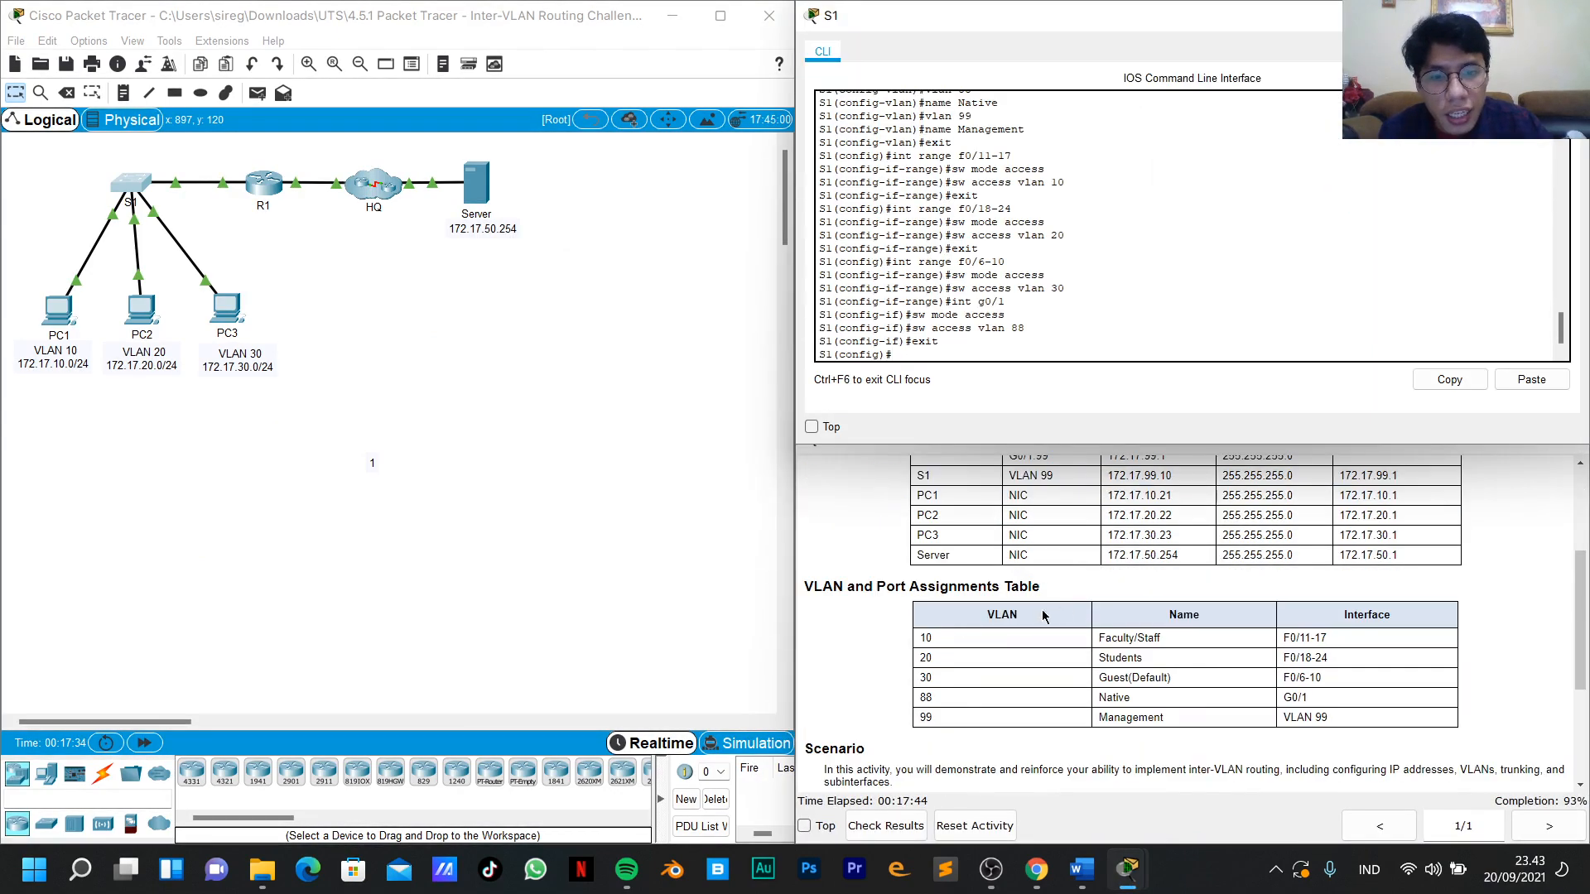
{"action": "scroll", "coordinate": [959, 616], "scroll_direction": "down", "scroll_amount": 1}
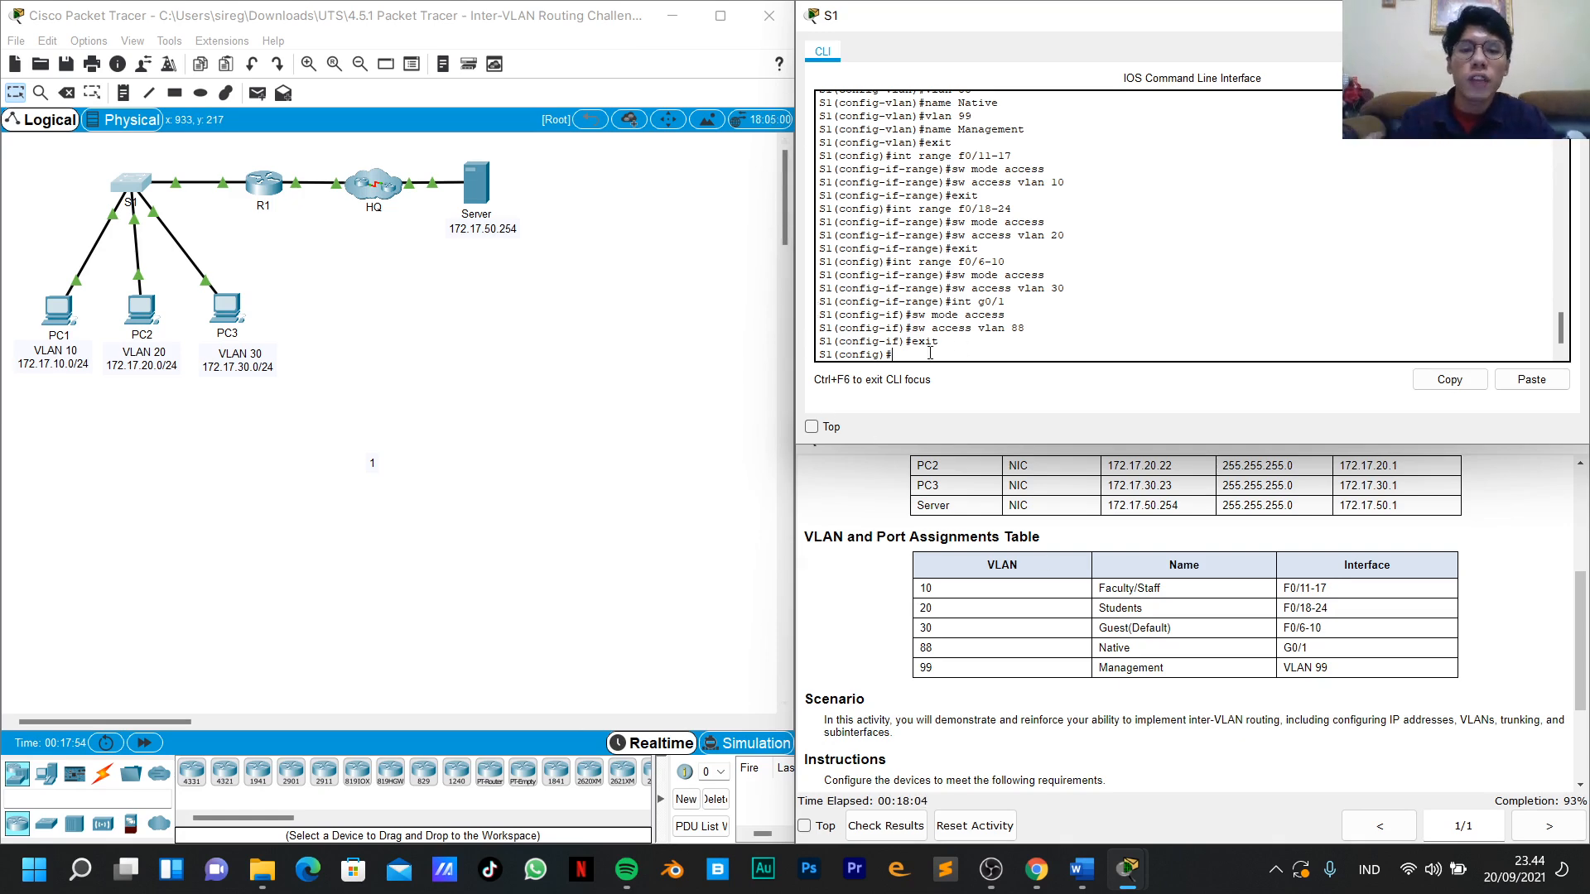
Shut down the unassigned ports f0/1-5 on S1 and return to global configuration mode.
{"action": "type", "text": "nt rang"}
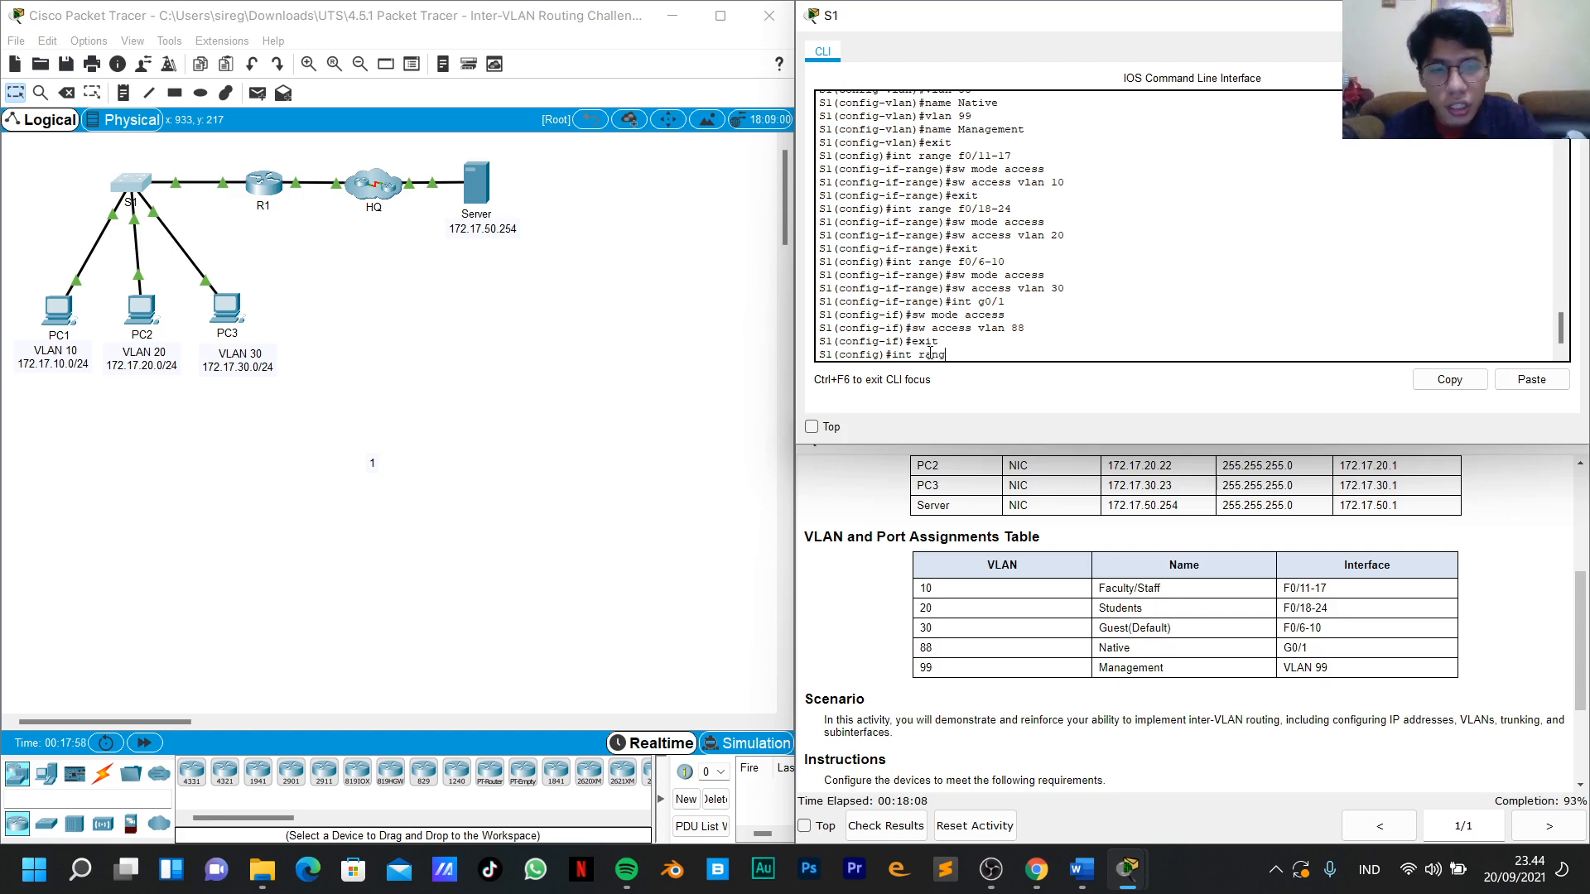
{"action": "type", "text": "e f0/"}
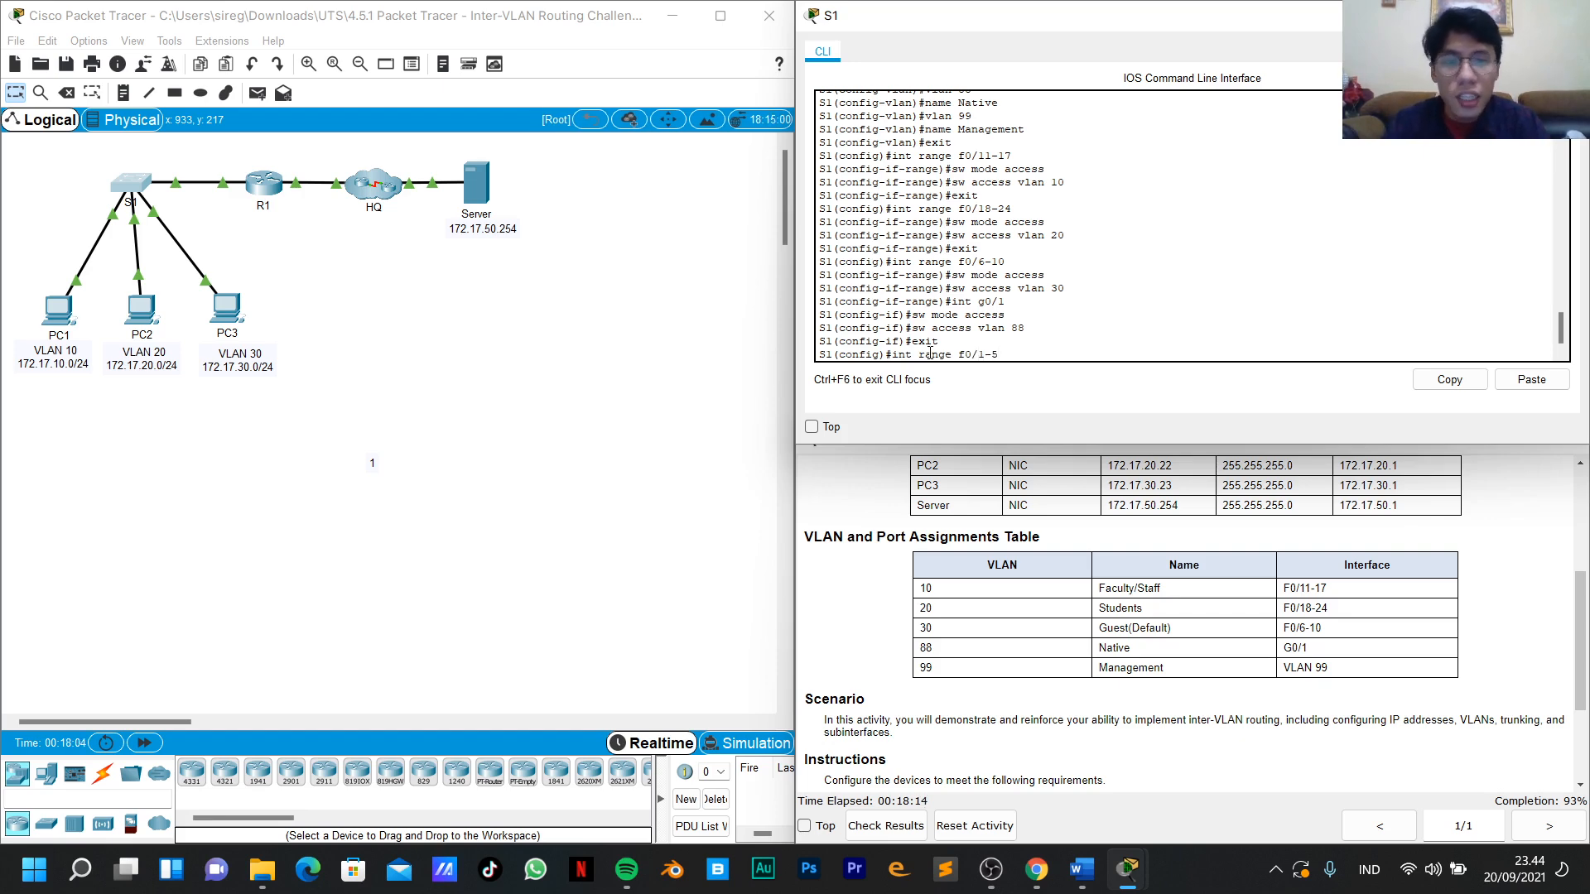
{"action": "type", "text": "1-5"}
{"action": "key", "text": "Return"}
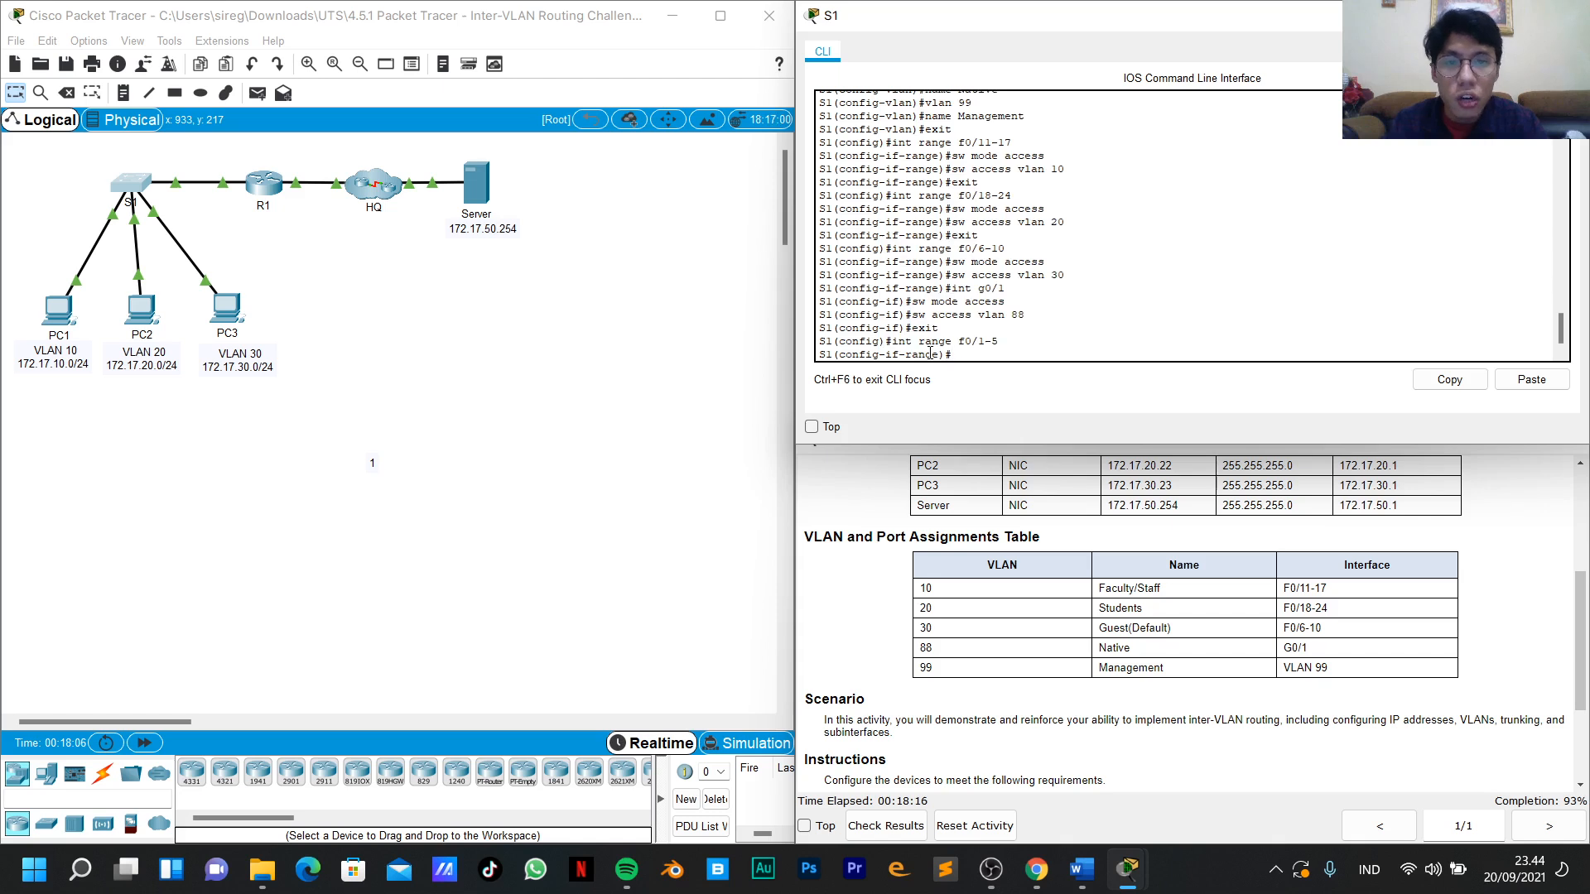
{"action": "type", "text": "shutdown"}
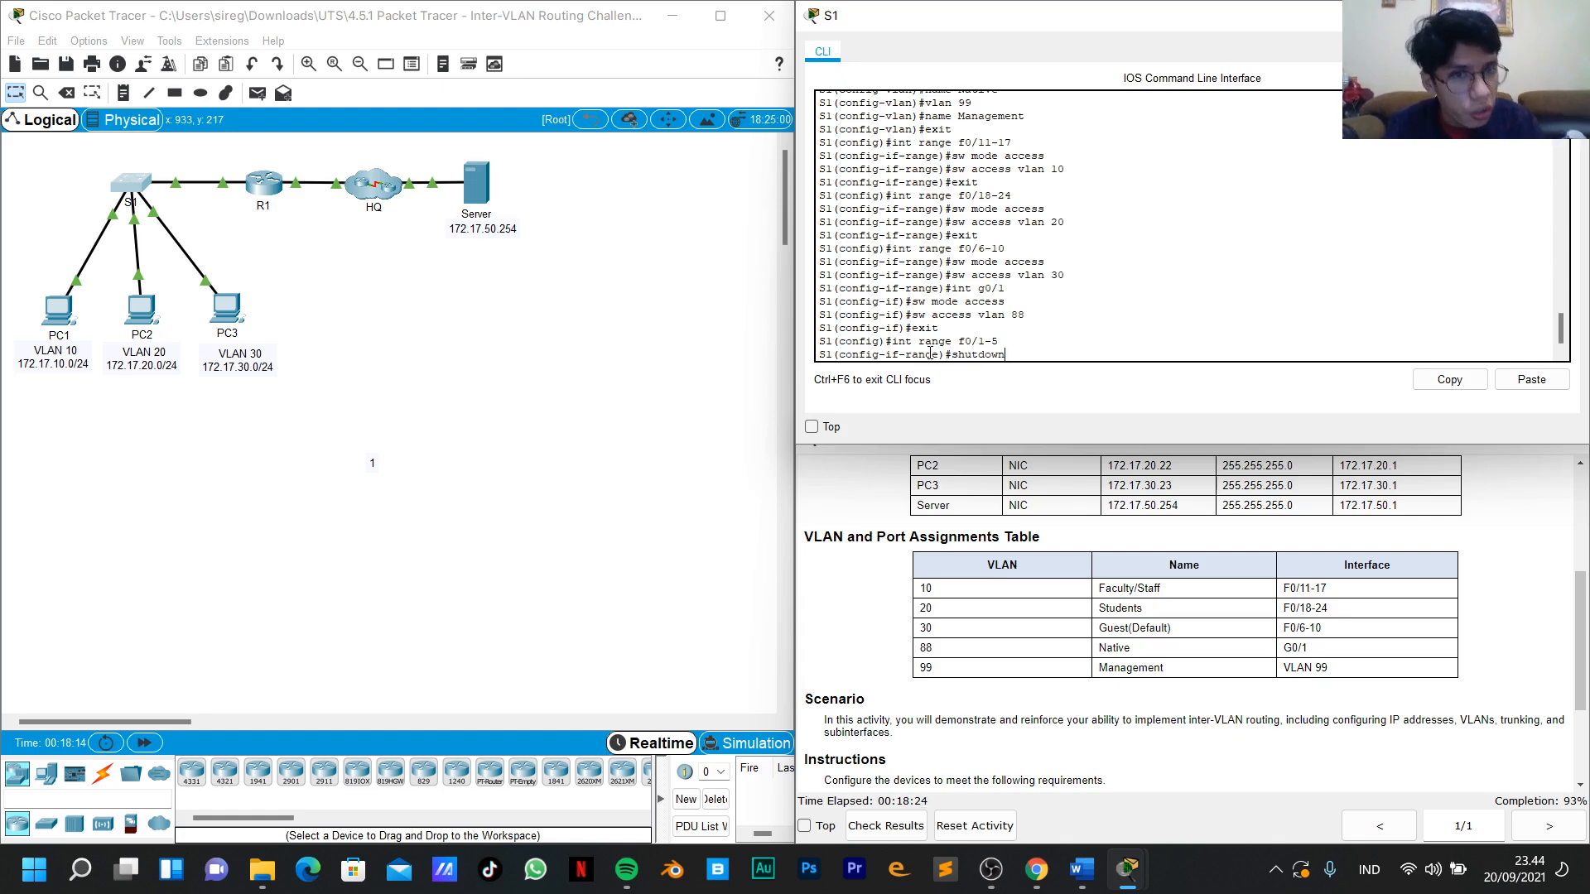
{"action": "key", "text": "Return"}
{"action": "type", "text": "exit"}
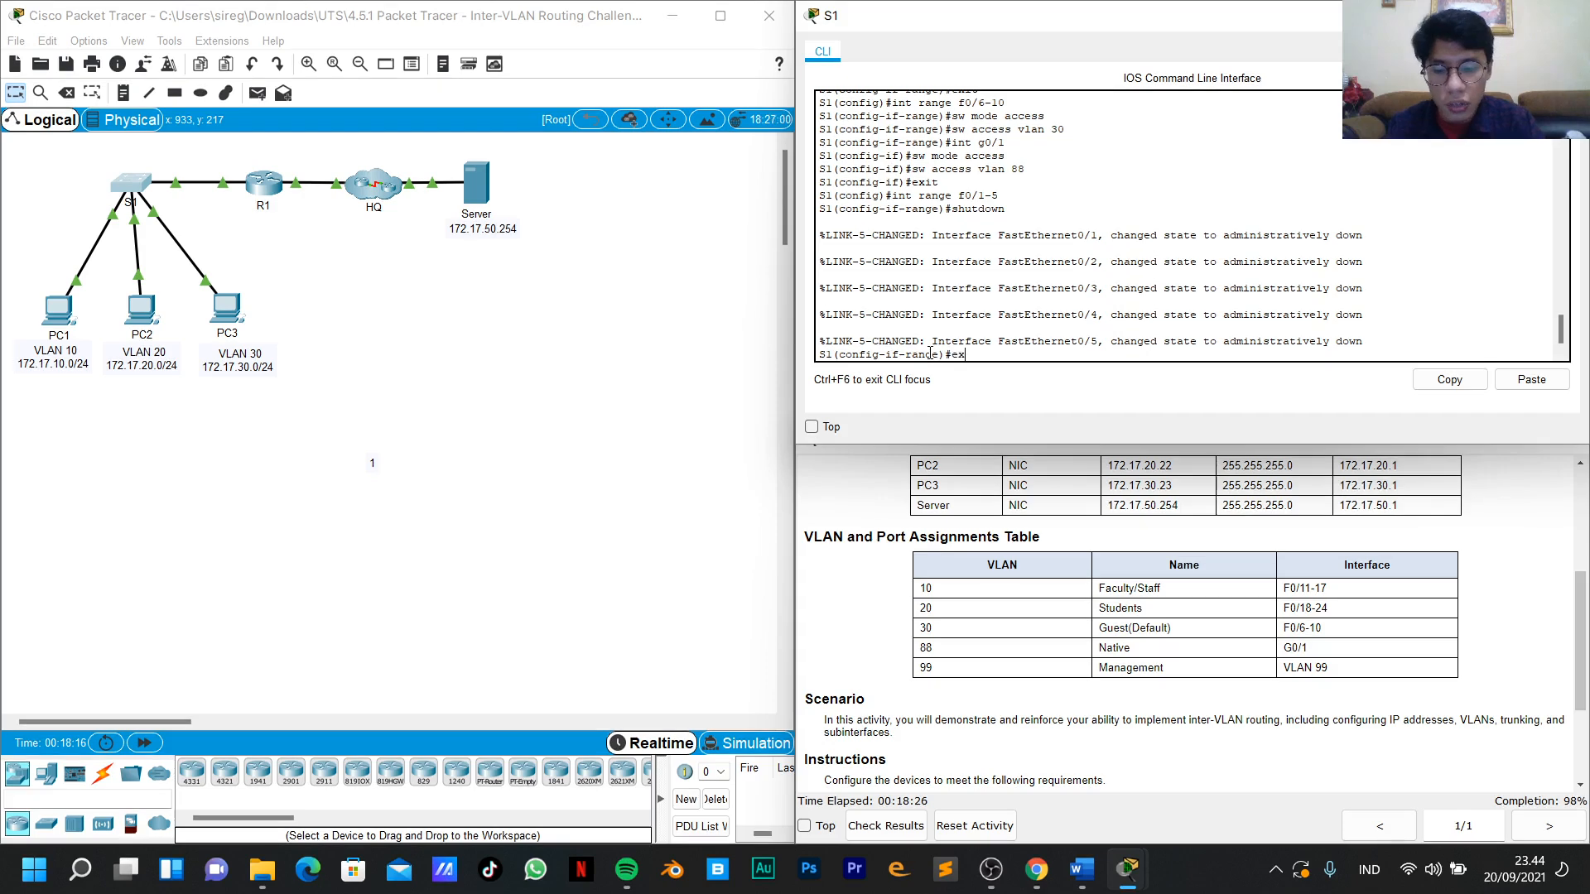
{"action": "key", "text": "Return"}
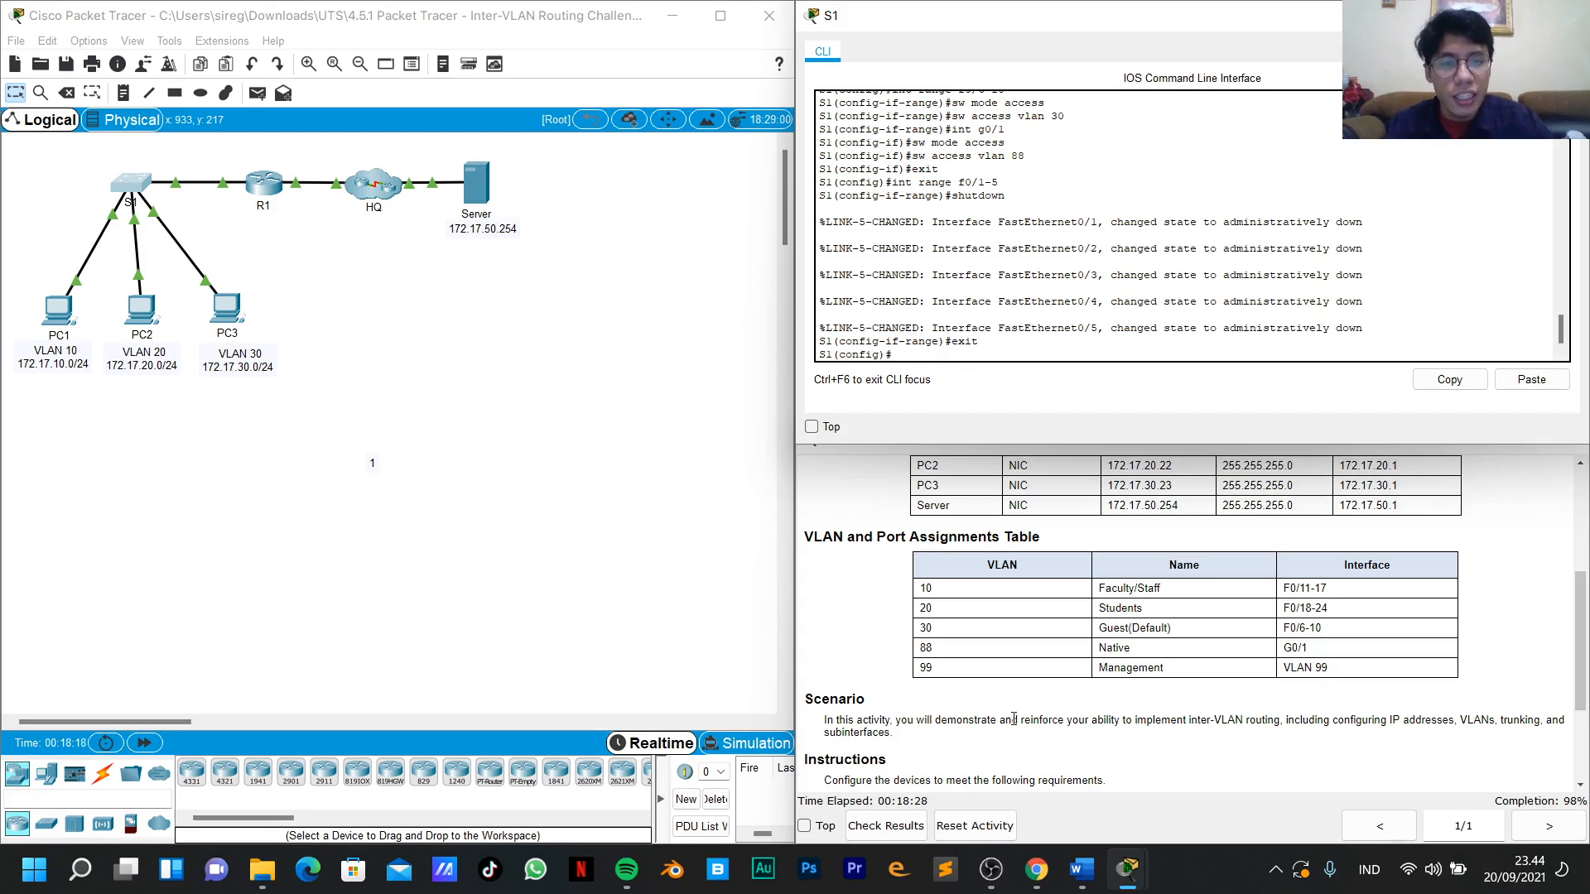
Check the activity results and examine the assessment items for S1's GigabitEthernet ports, closing the results when done.
{"action": "left_click", "coordinate": [885, 825]}
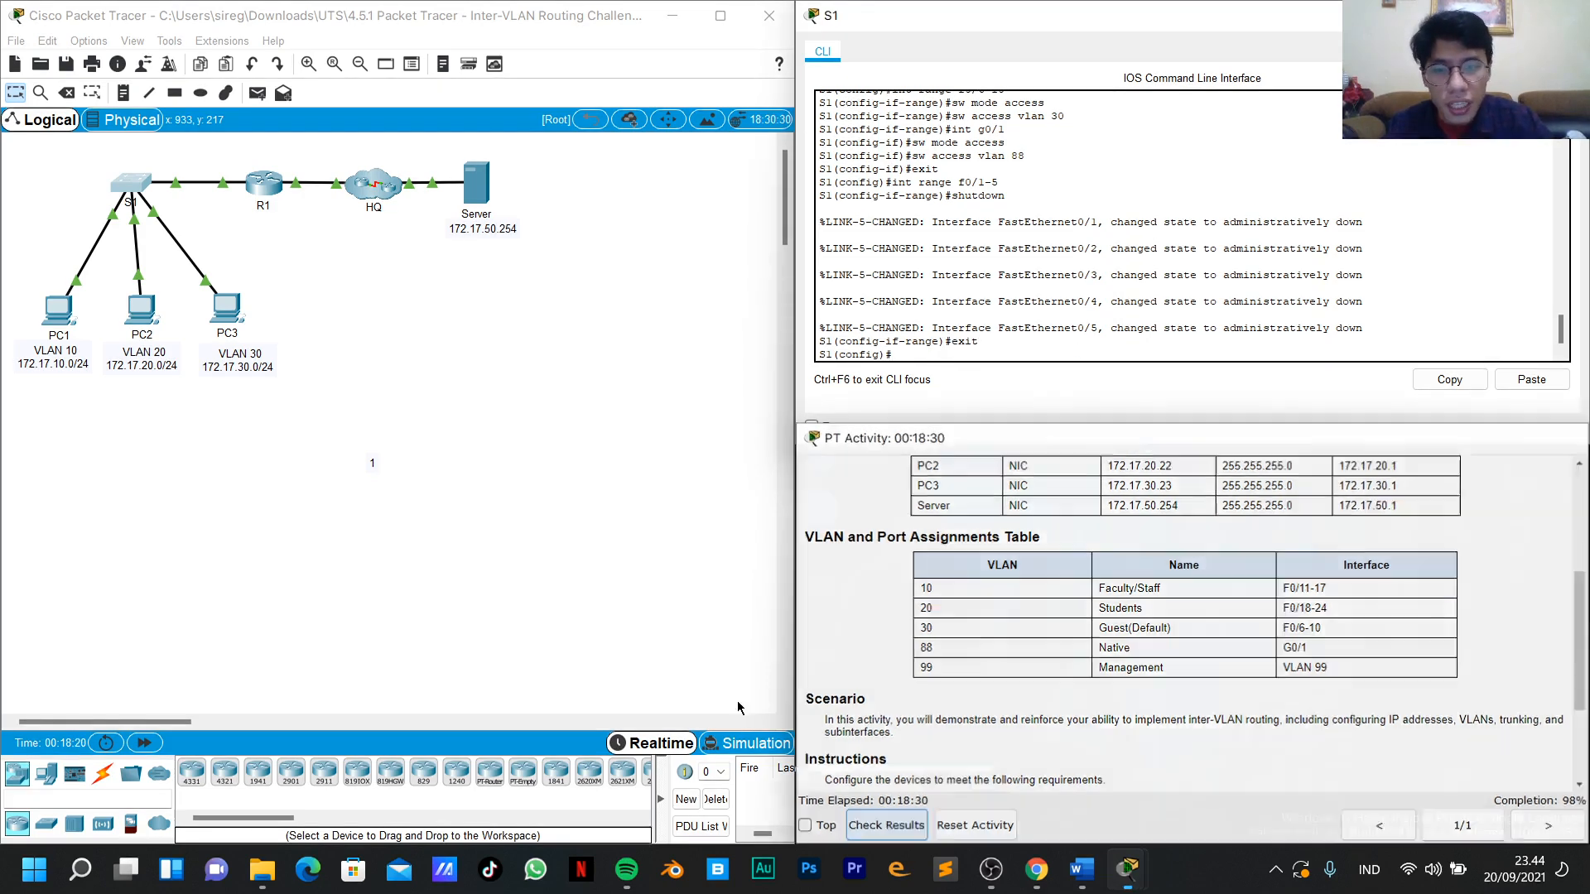
{"action": "left_click", "coordinate": [167, 134]}
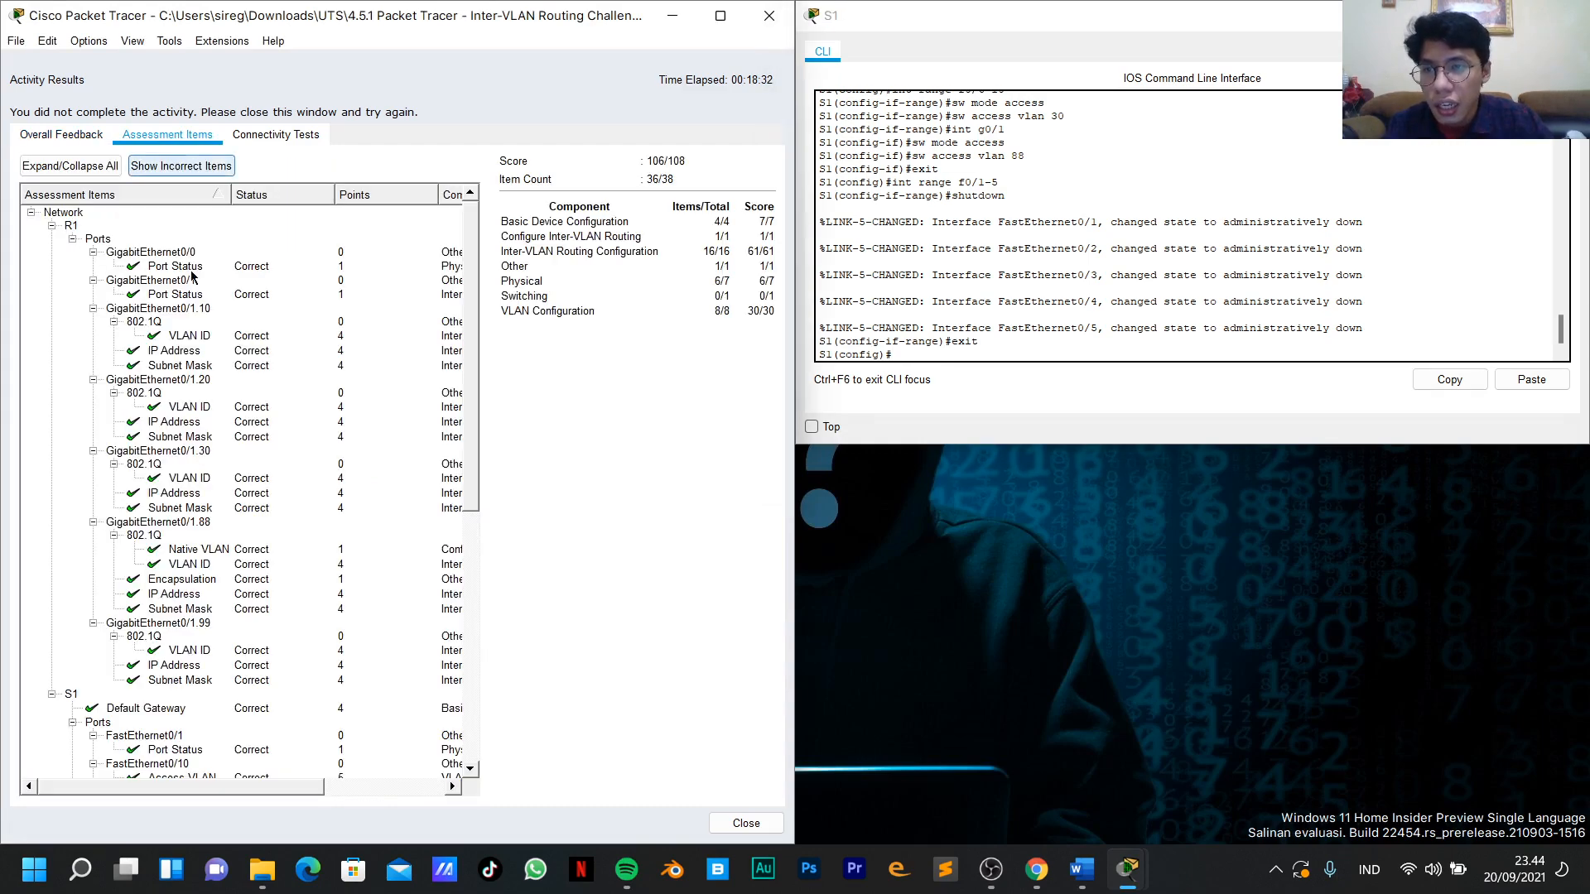
{"action": "scroll", "coordinate": [192, 276], "scroll_direction": "down", "scroll_amount": 6}
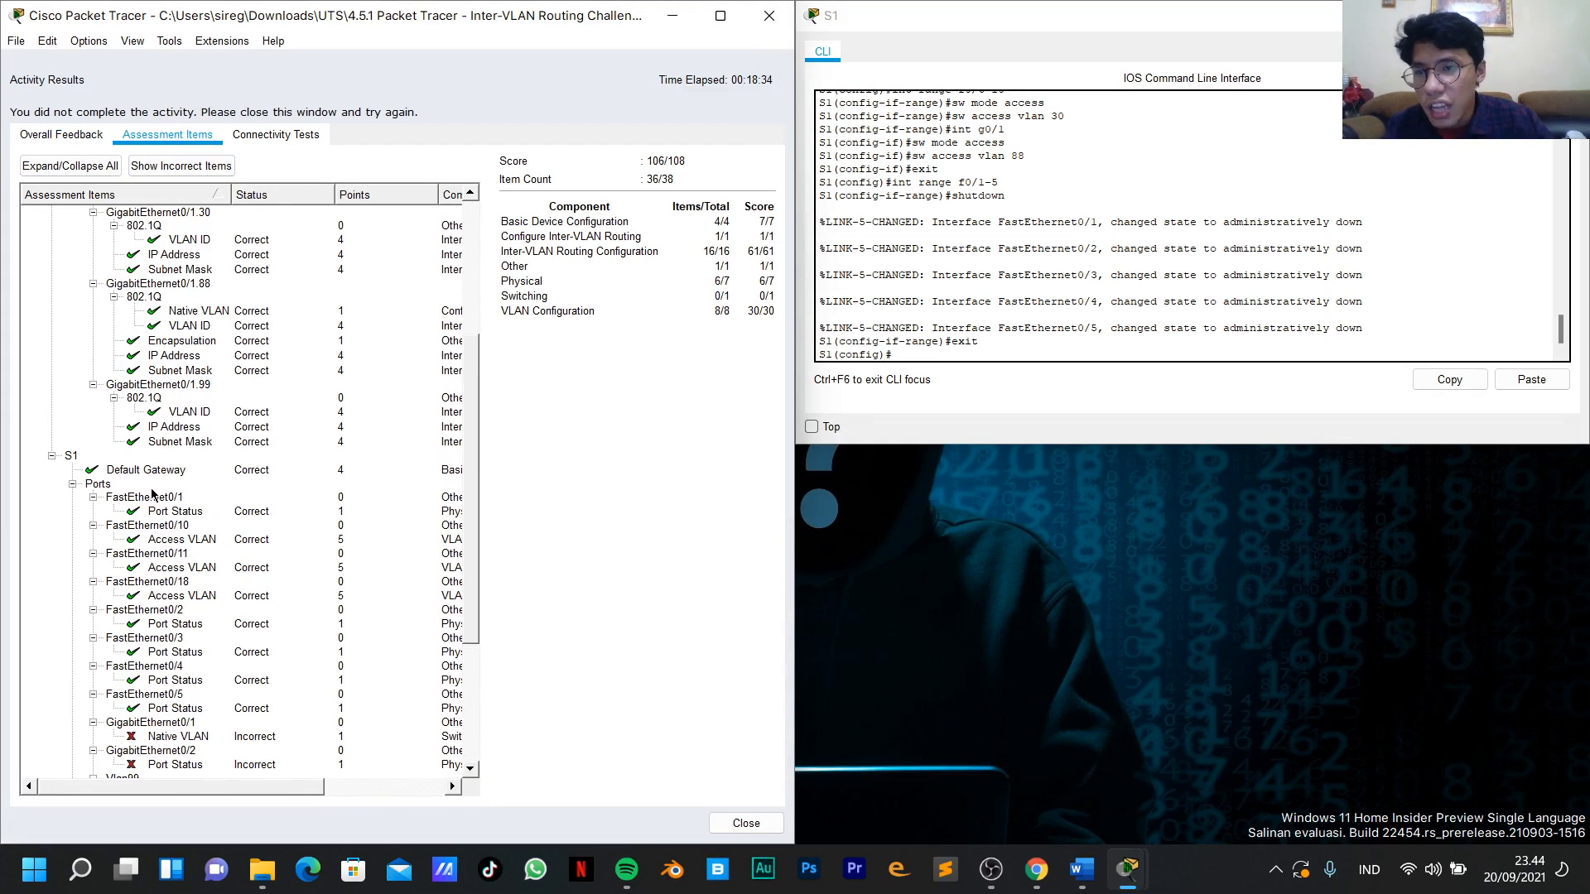
{"action": "scroll", "coordinate": [151, 495], "scroll_direction": "down", "scroll_amount": 3}
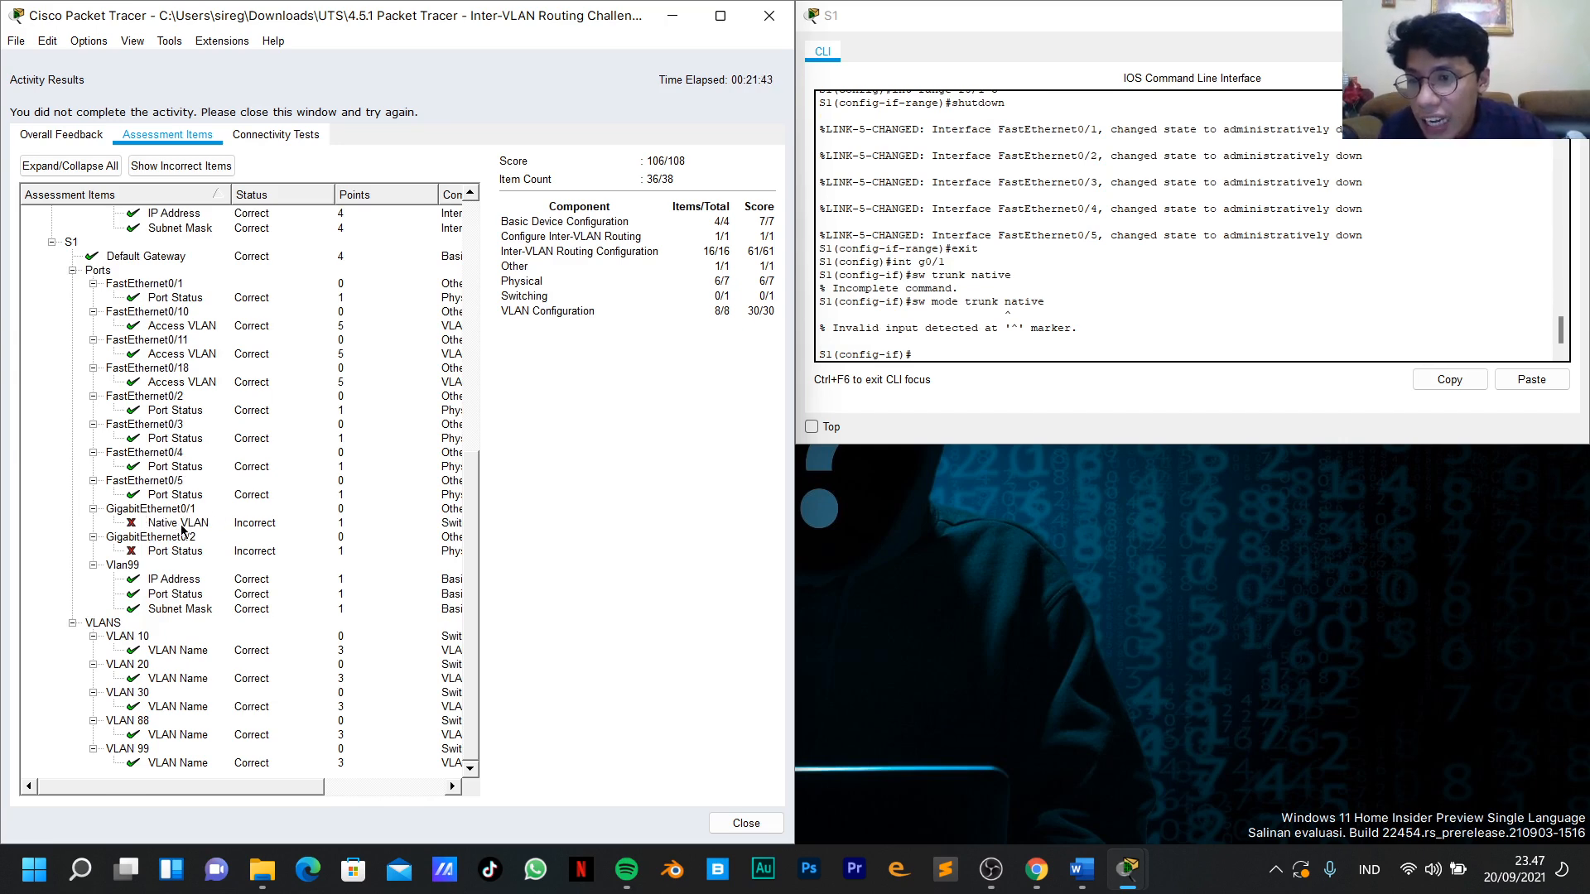
{"action": "left_click", "coordinate": [769, 16]}
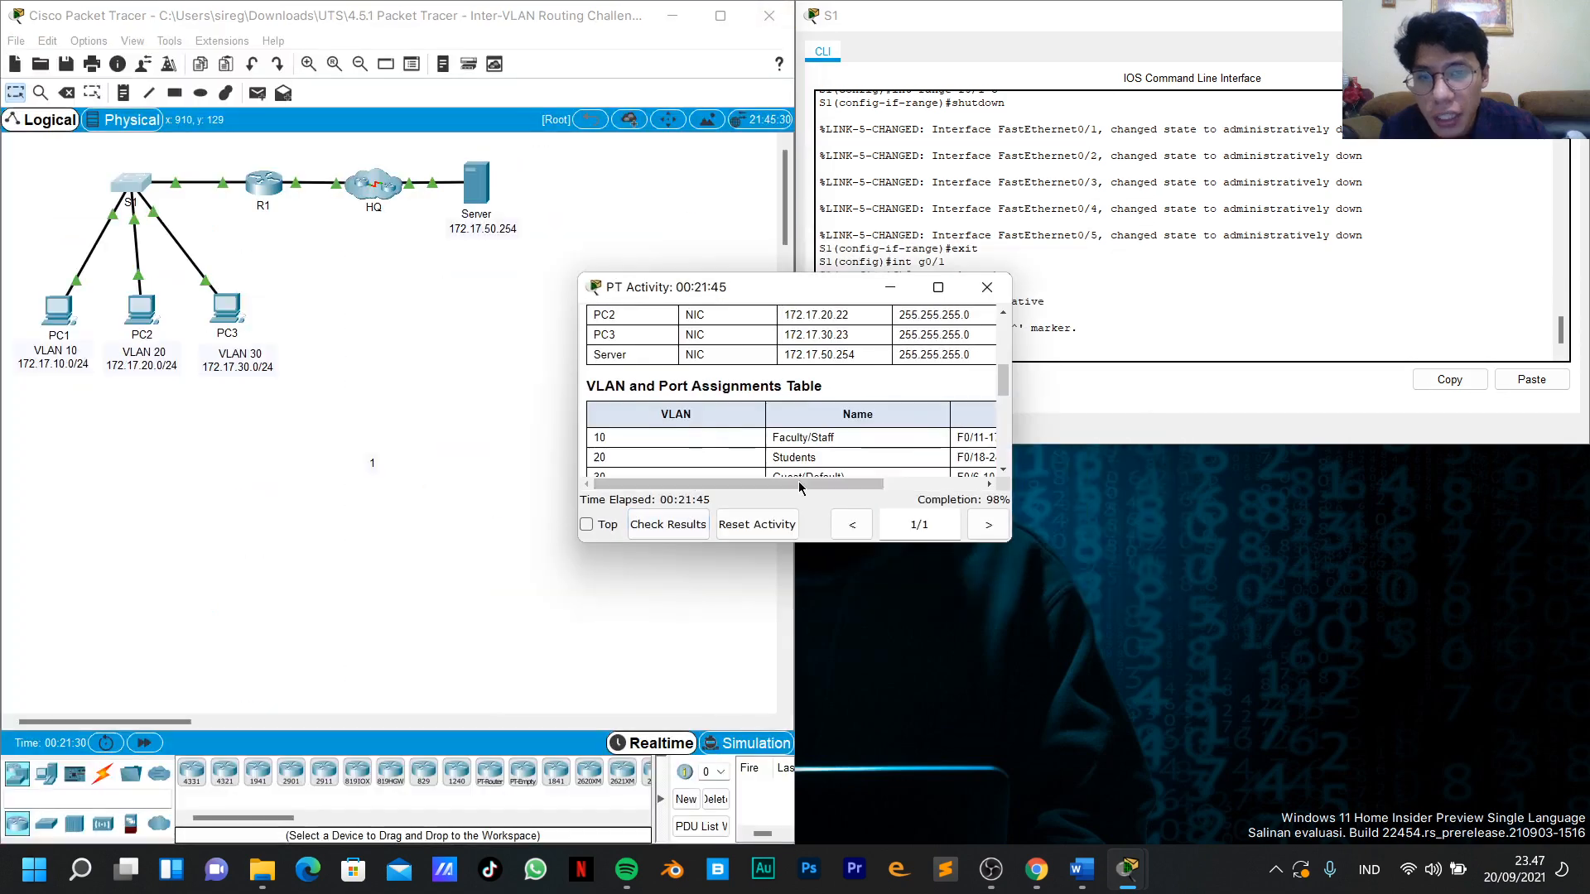
Snap the PT Activity window beneath the S1 window, keeping S1's CLI above it.
{"action": "mouse_move", "coordinate": [938, 287]}
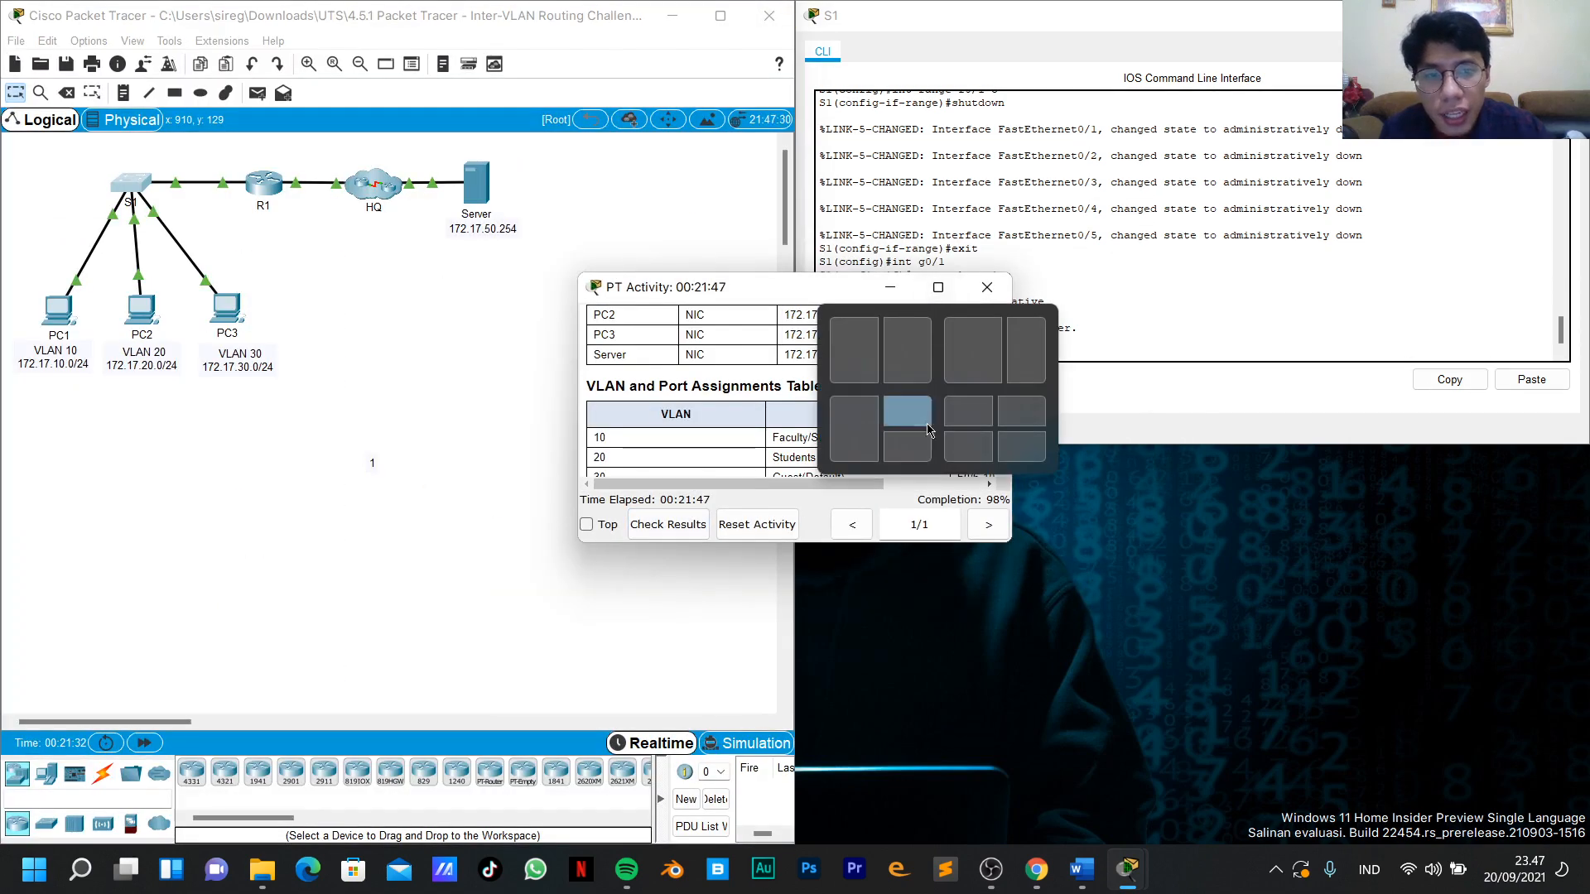
{"action": "left_click", "coordinate": [924, 449]}
{"action": "left_click", "coordinate": [1258, 240]}
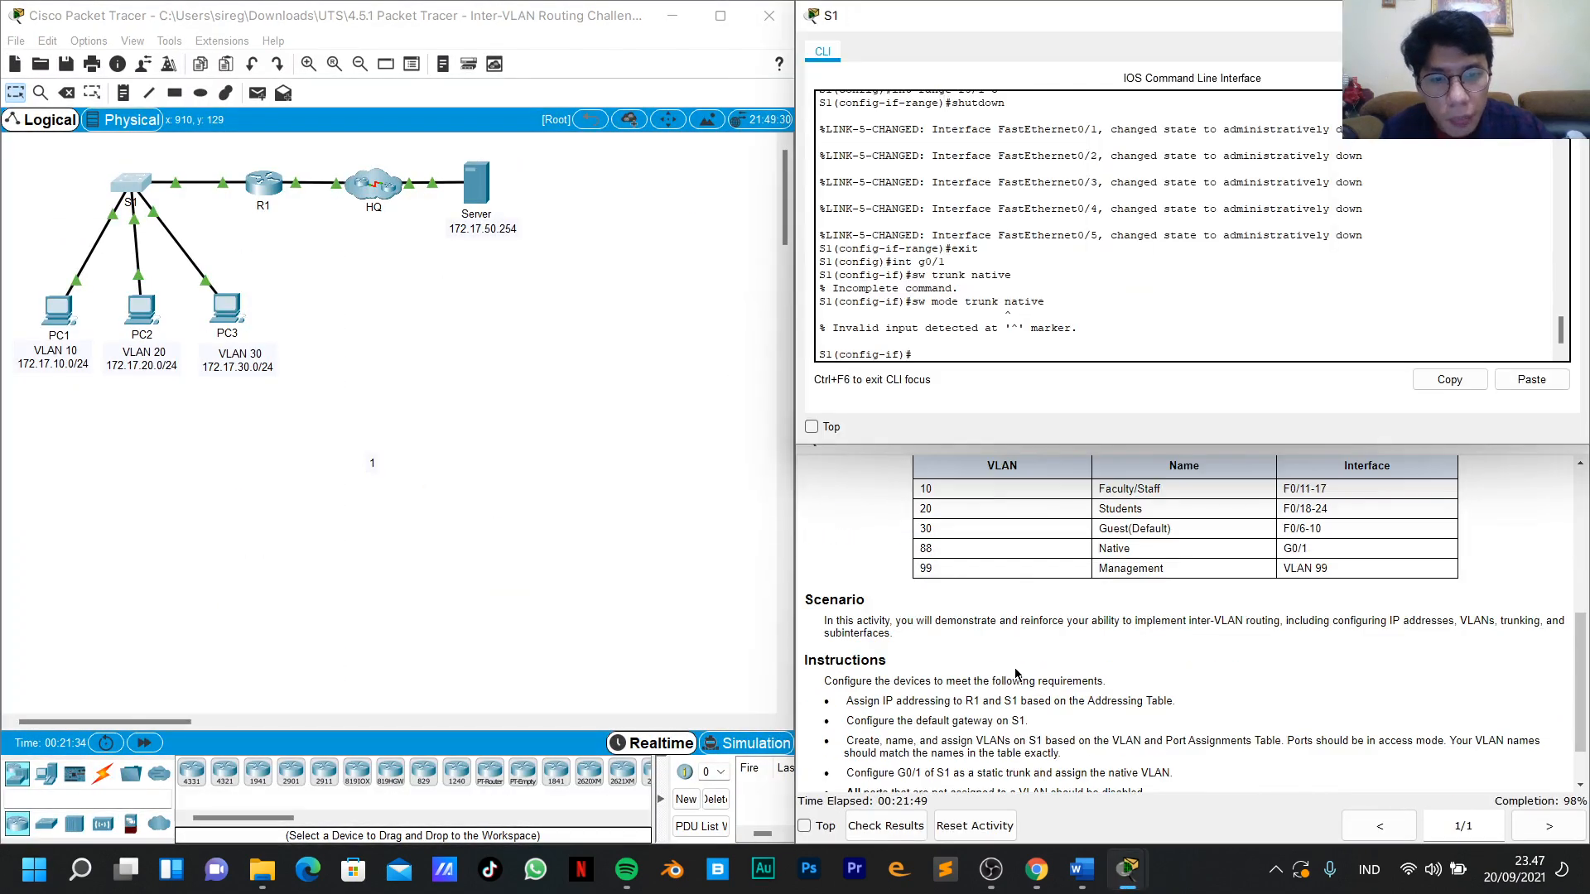
Set VLAN 88 as the trunk native VLAN on S1's interface g0/1 and return to global configuration mode.
{"action": "scroll", "coordinate": [1011, 658], "scroll_direction": "up", "scroll_amount": 5}
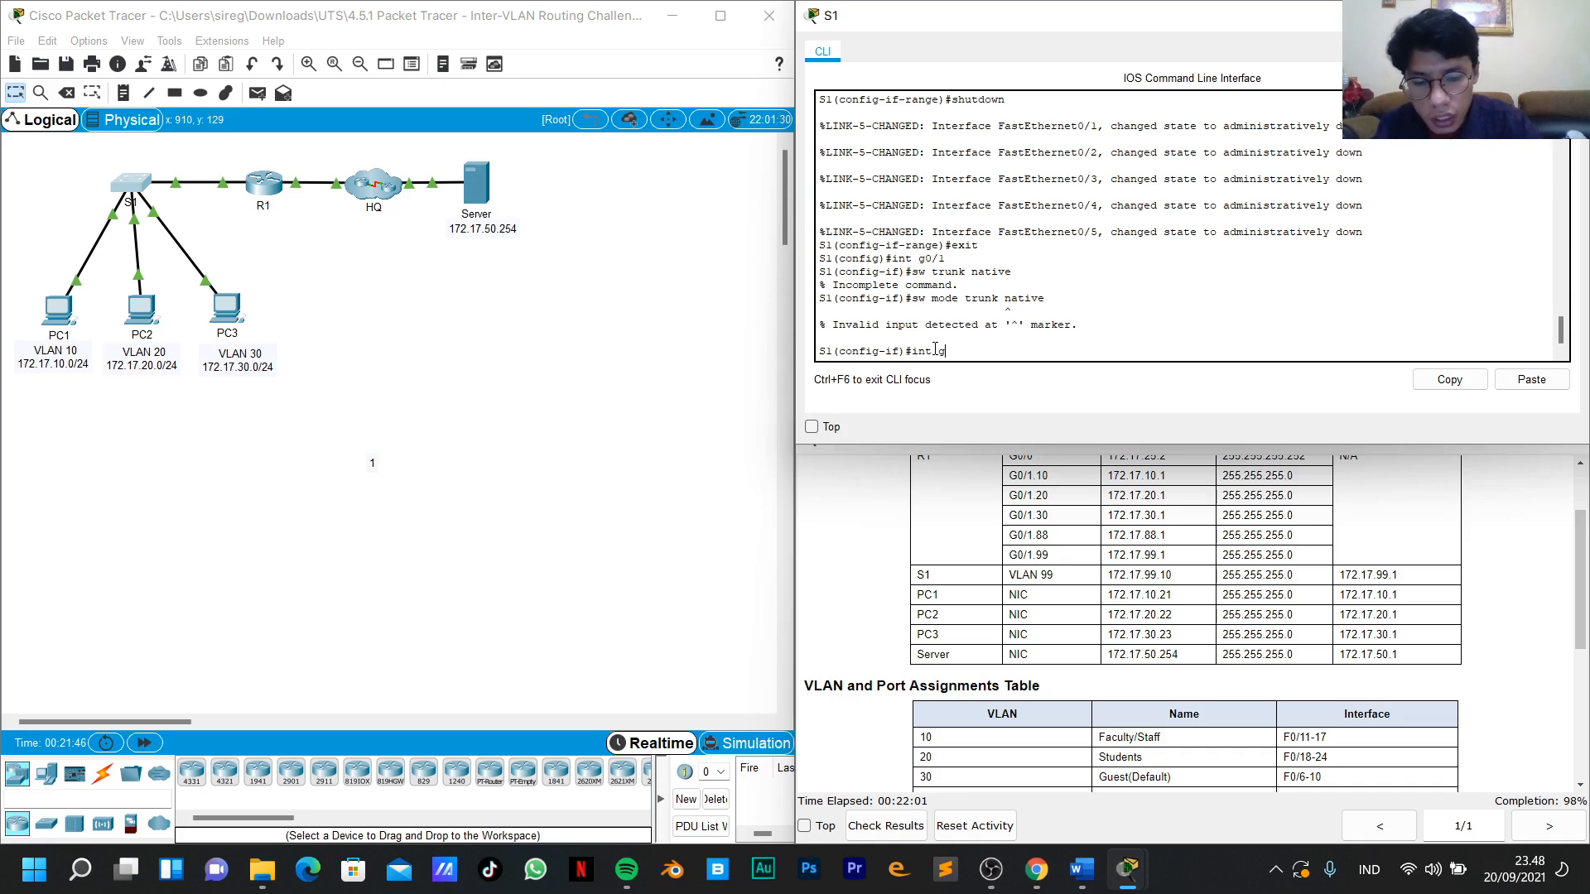
{"action": "key", "text": "Return"}
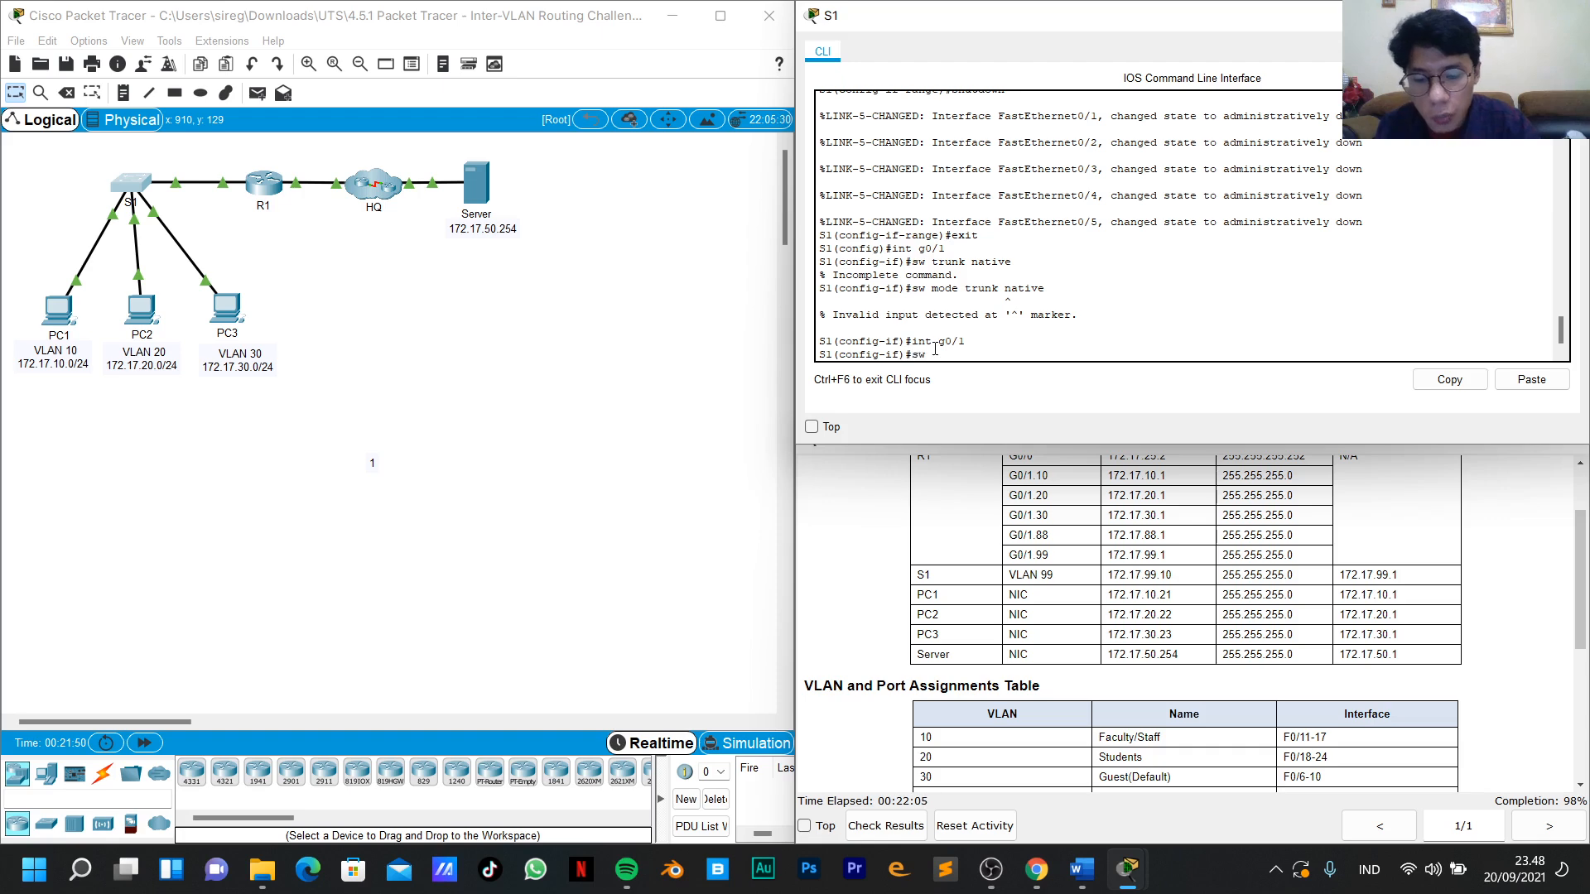
{"action": "type", "text": "sw trunk na"}
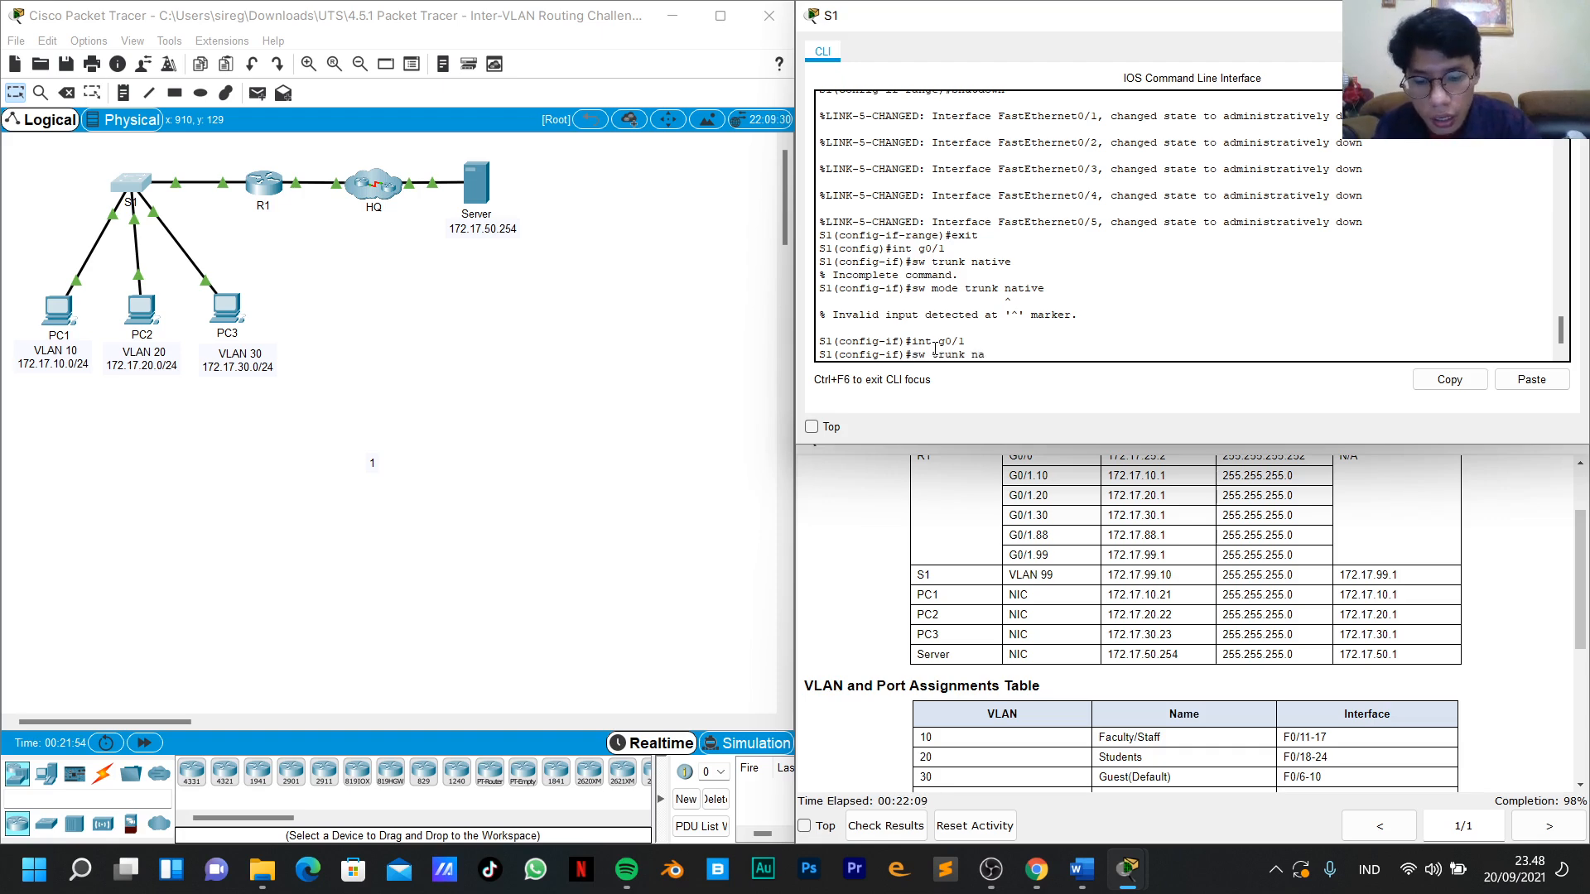
{"action": "type", "text": "tive vlan"}
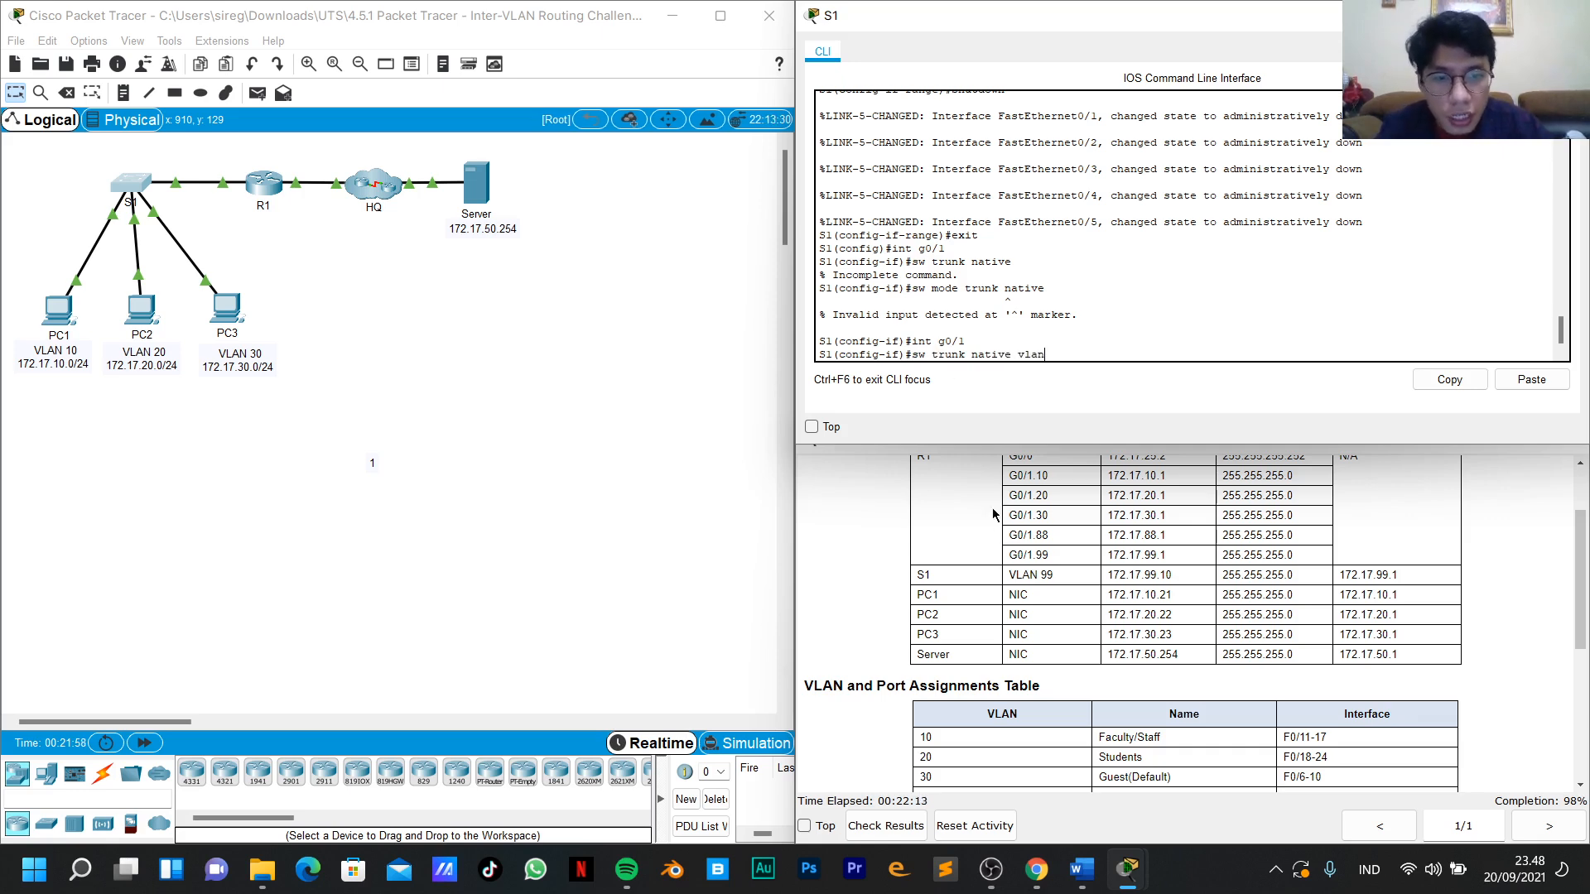
{"action": "scroll", "coordinate": [1028, 640], "scroll_direction": "up", "scroll_amount": 3}
{"action": "scroll", "coordinate": [1044, 640], "scroll_direction": "down", "scroll_amount": 6}
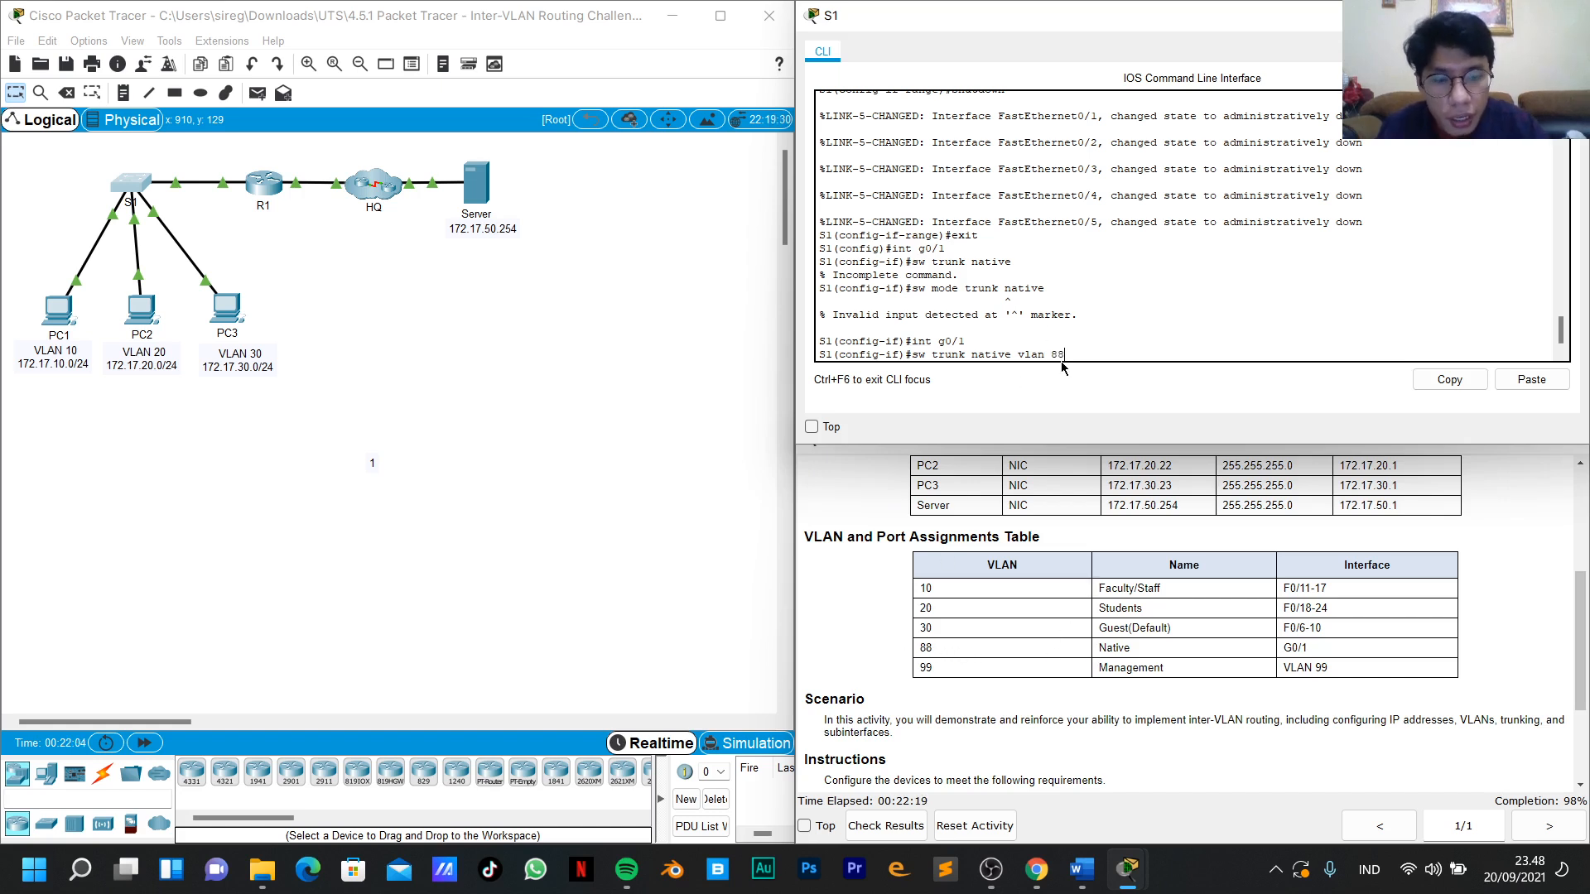
{"action": "type", "text": "n 88"}
{"action": "key", "text": "Return"}
{"action": "type", "text": "exit"}
{"action": "key", "text": "Return"}
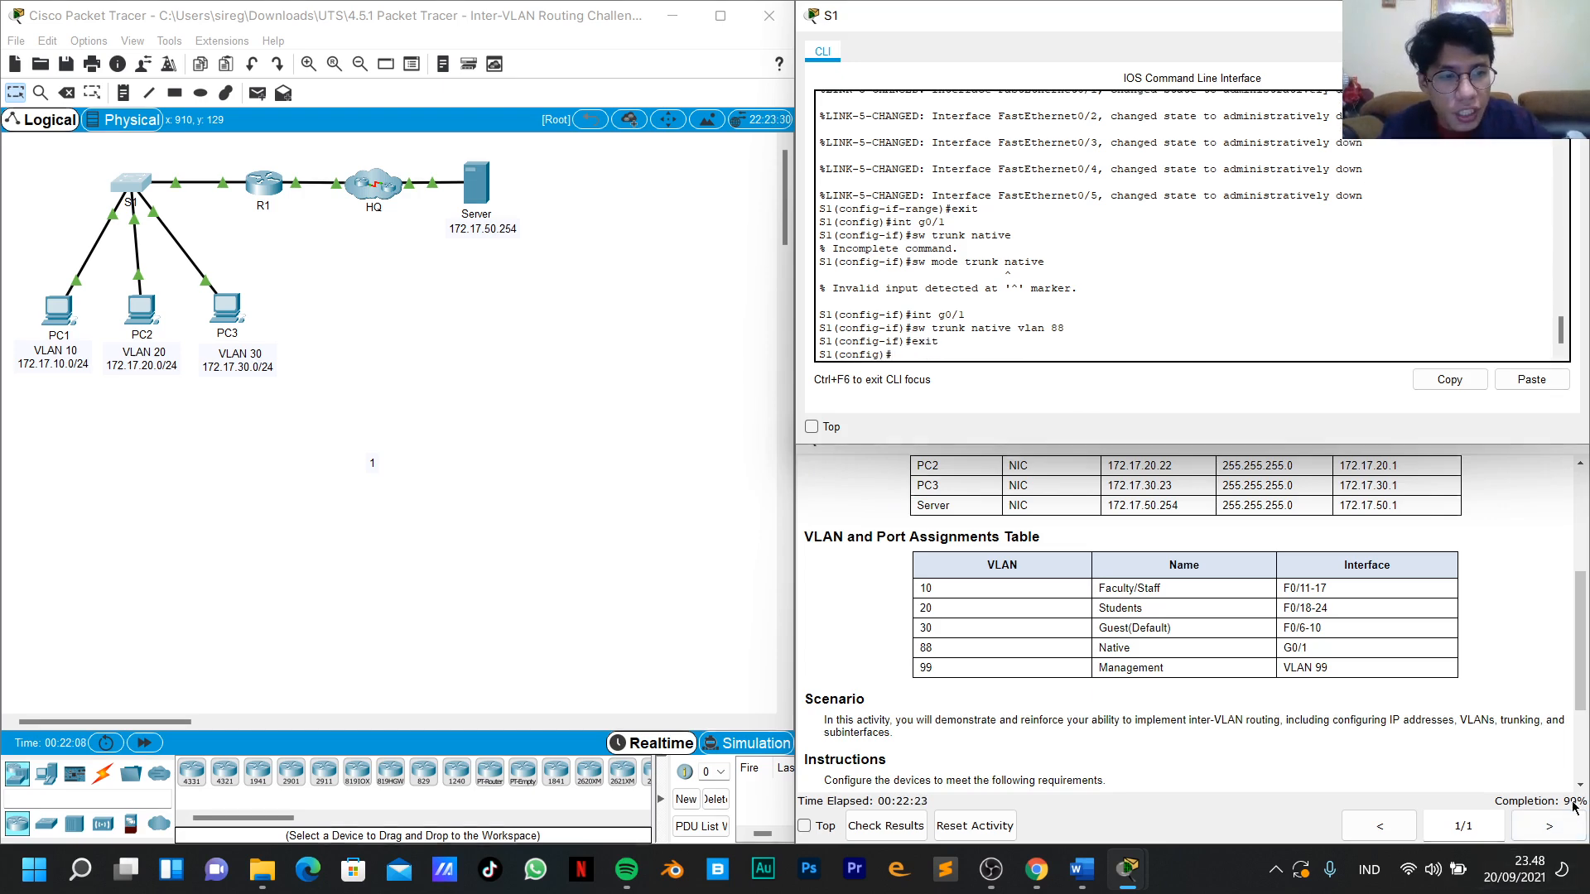
Check the activity results again and look for the remaining incorrect item among S1's ports, closing the results when done.
{"action": "left_click", "coordinate": [915, 825]}
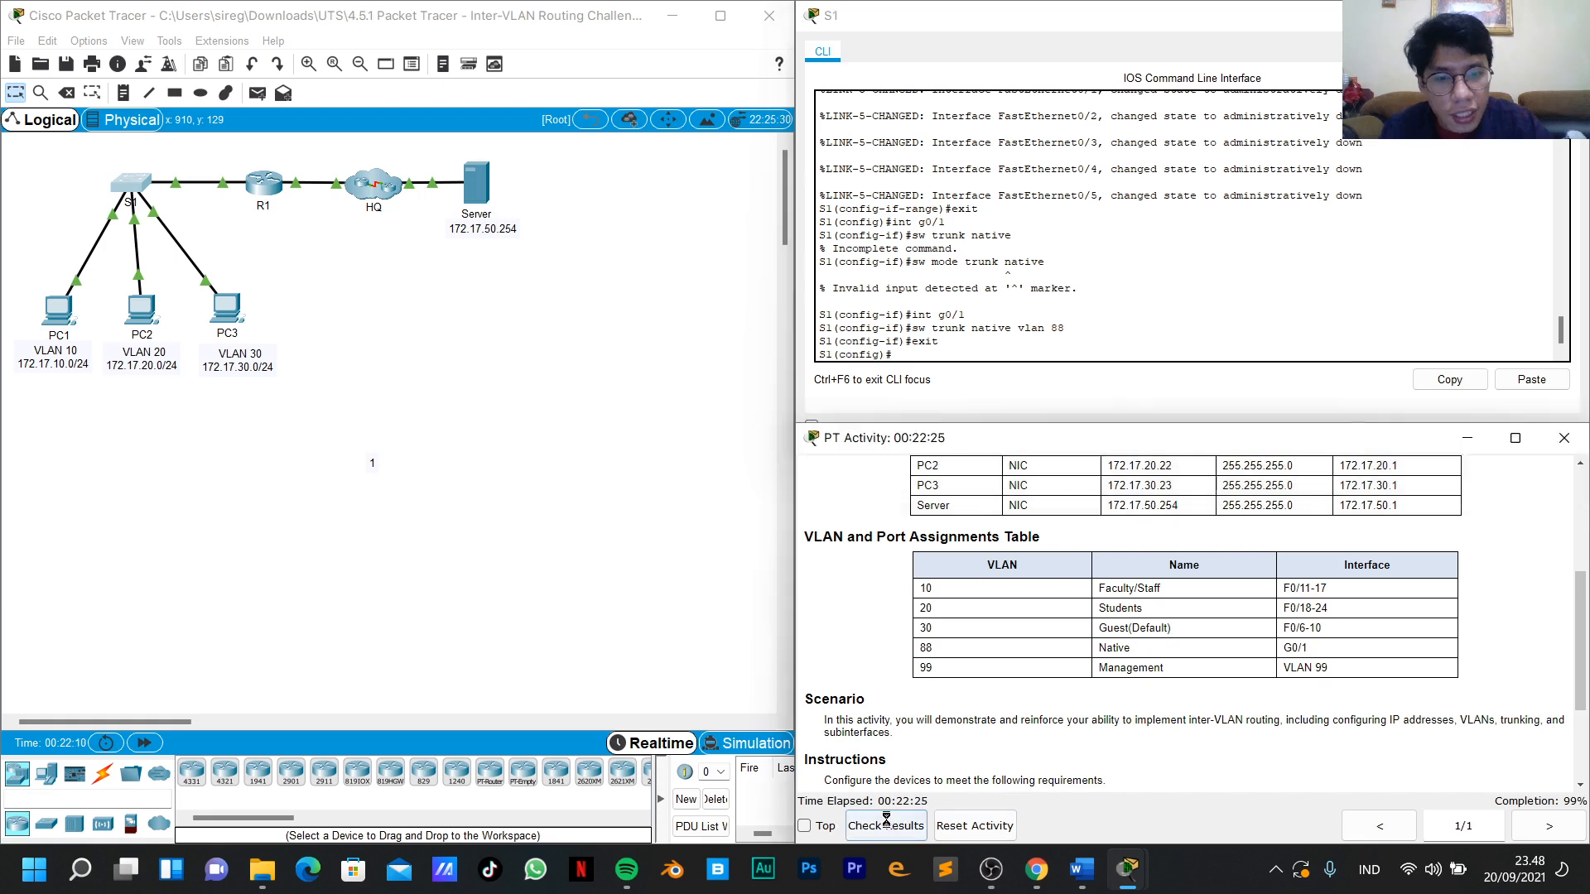
{"action": "left_click", "coordinate": [153, 141]}
{"action": "scroll", "coordinate": [221, 568], "scroll_direction": "down", "scroll_amount": 10}
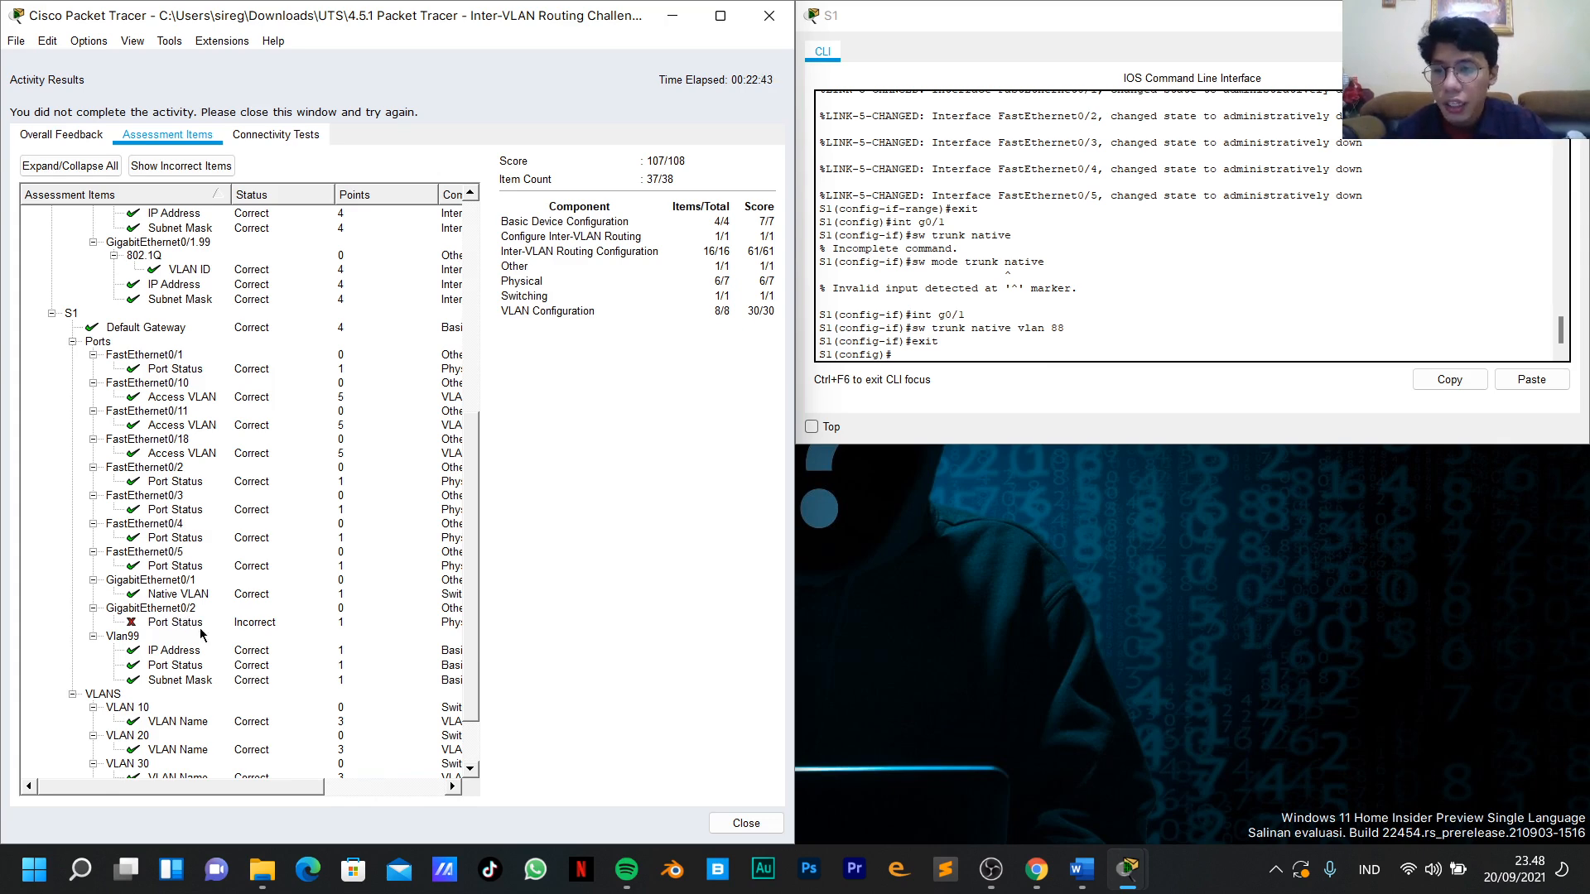
{"action": "left_click", "coordinate": [769, 15]}
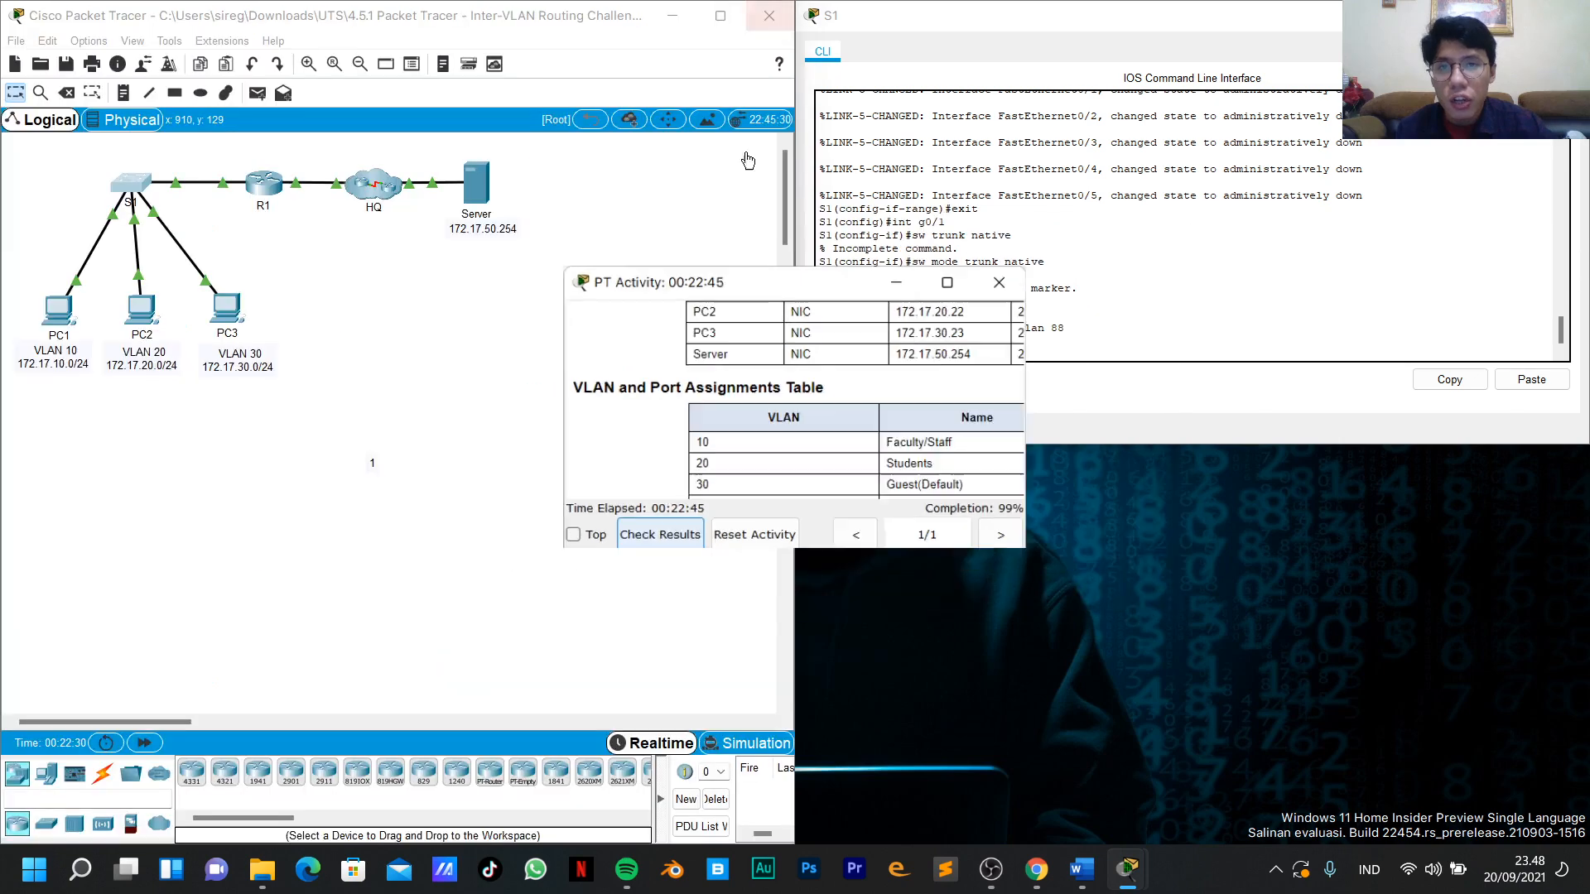
Snap the reopened PT Activity window back beneath the S1 CLI window.
{"action": "mouse_move", "coordinate": [938, 289]}
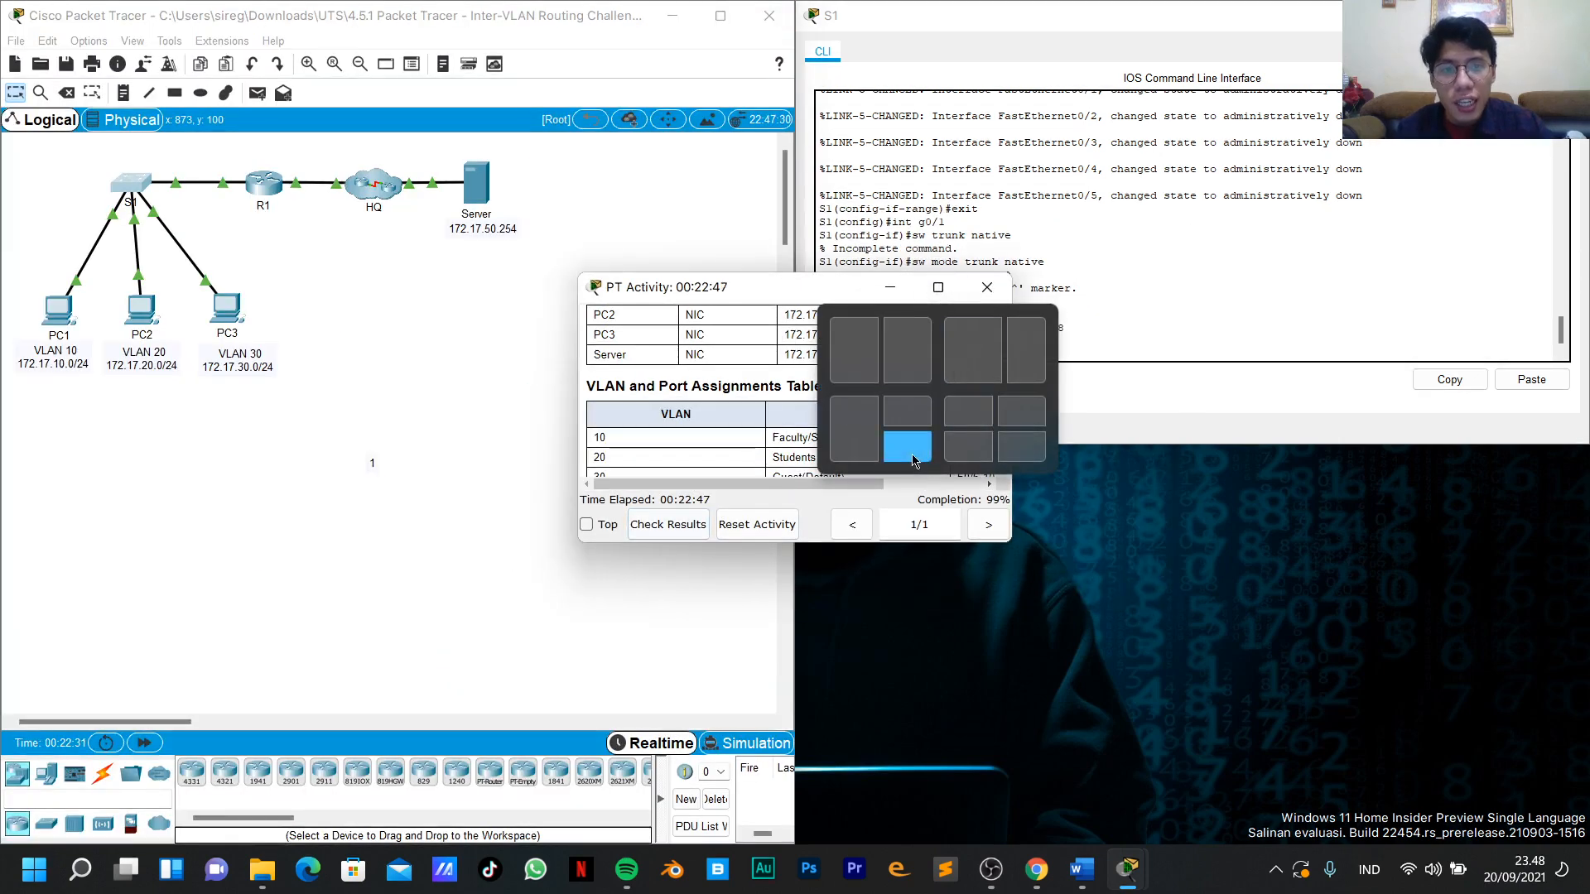
{"action": "left_click", "coordinate": [908, 450]}
{"action": "left_click", "coordinate": [976, 283]}
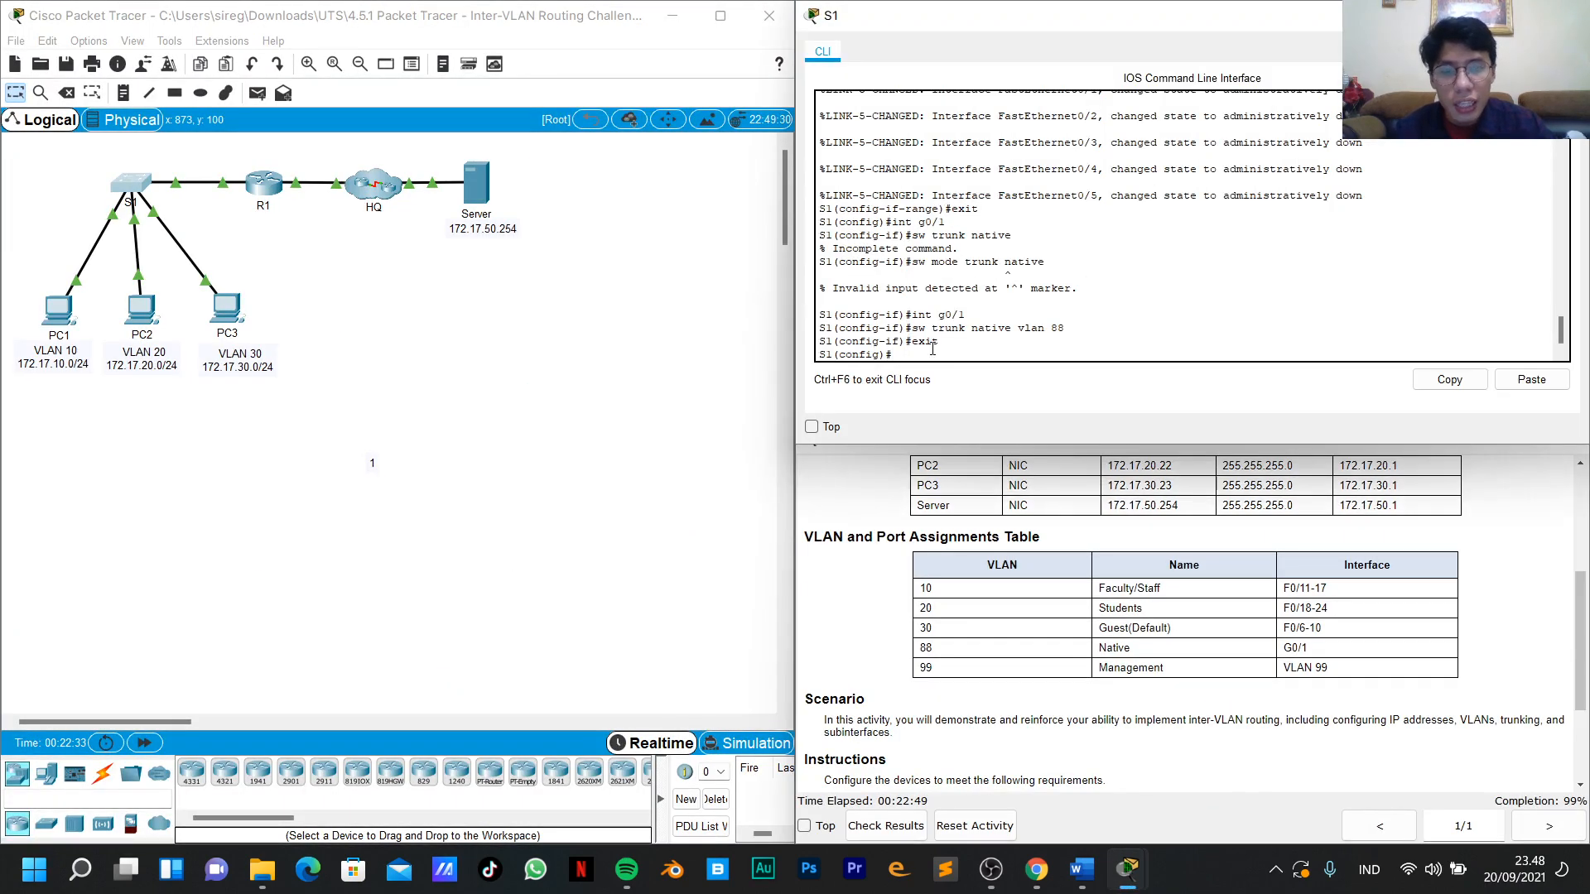
Shut down the unassigned interface g0/2 on S1 and return to global configuration mode.
{"action": "type", "text": "int g0"}
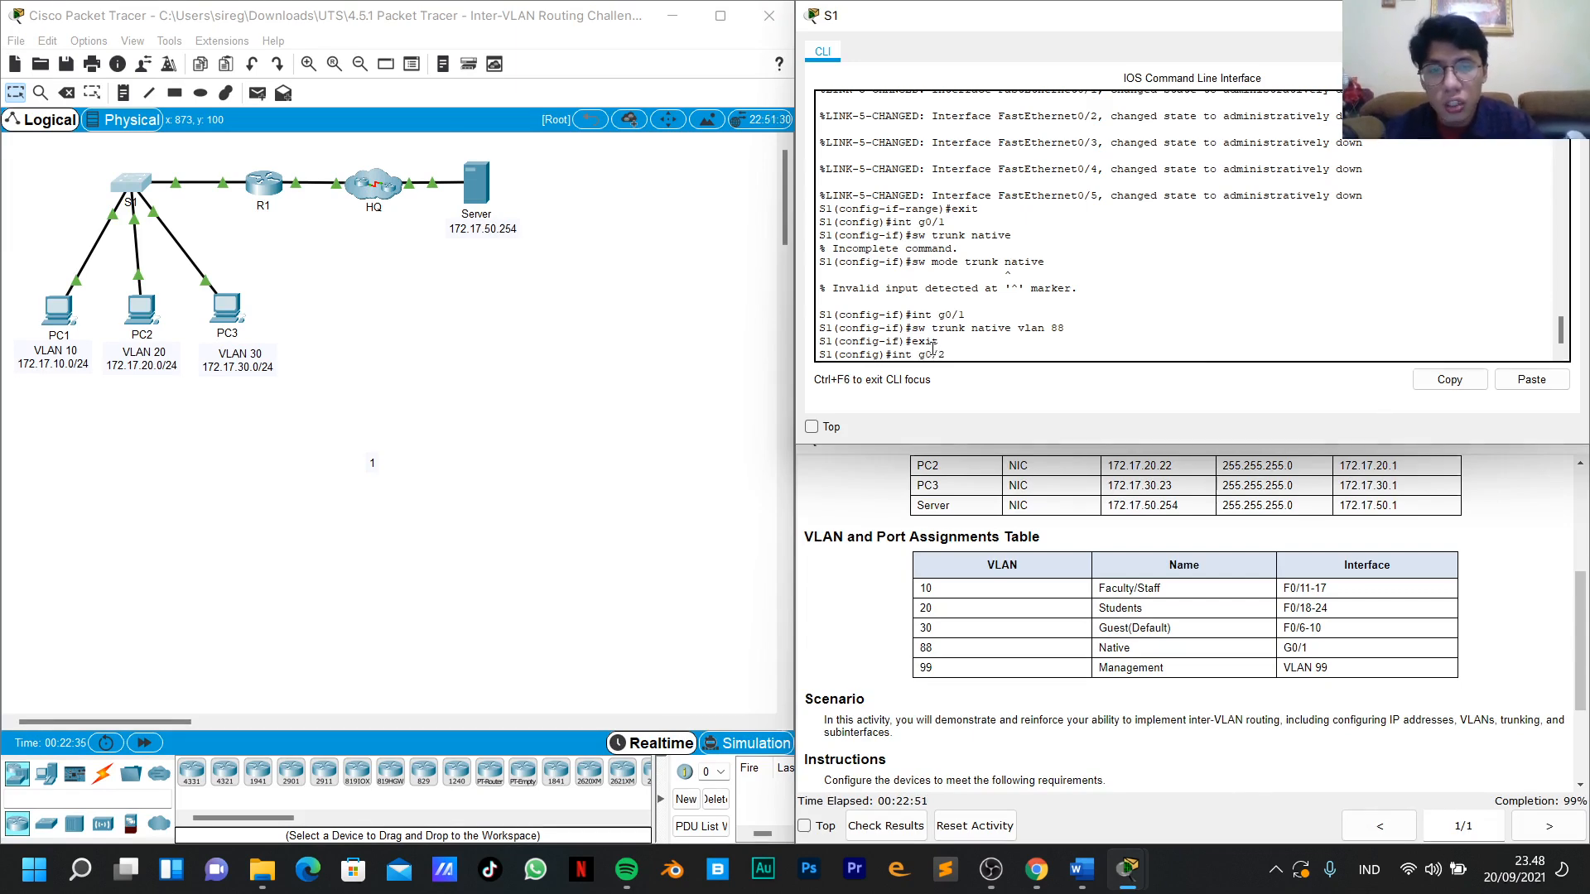
{"action": "type", "text": "/2"}
{"action": "key", "text": "Return"}
{"action": "type", "text": "shutdown"}
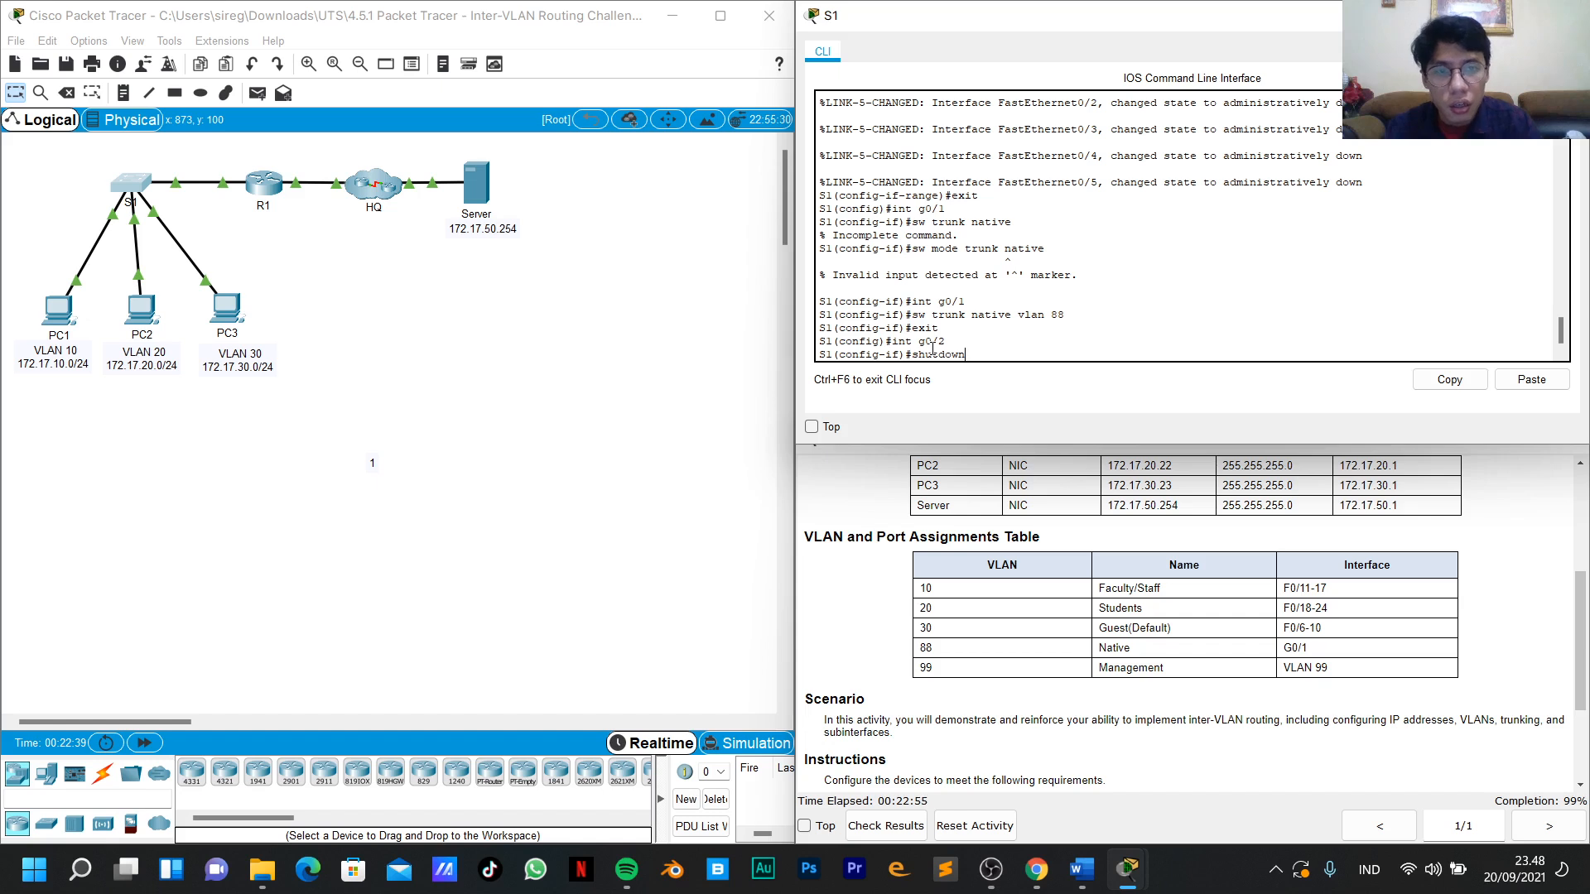
{"action": "key", "text": "Return"}
{"action": "type", "text": "exi"}
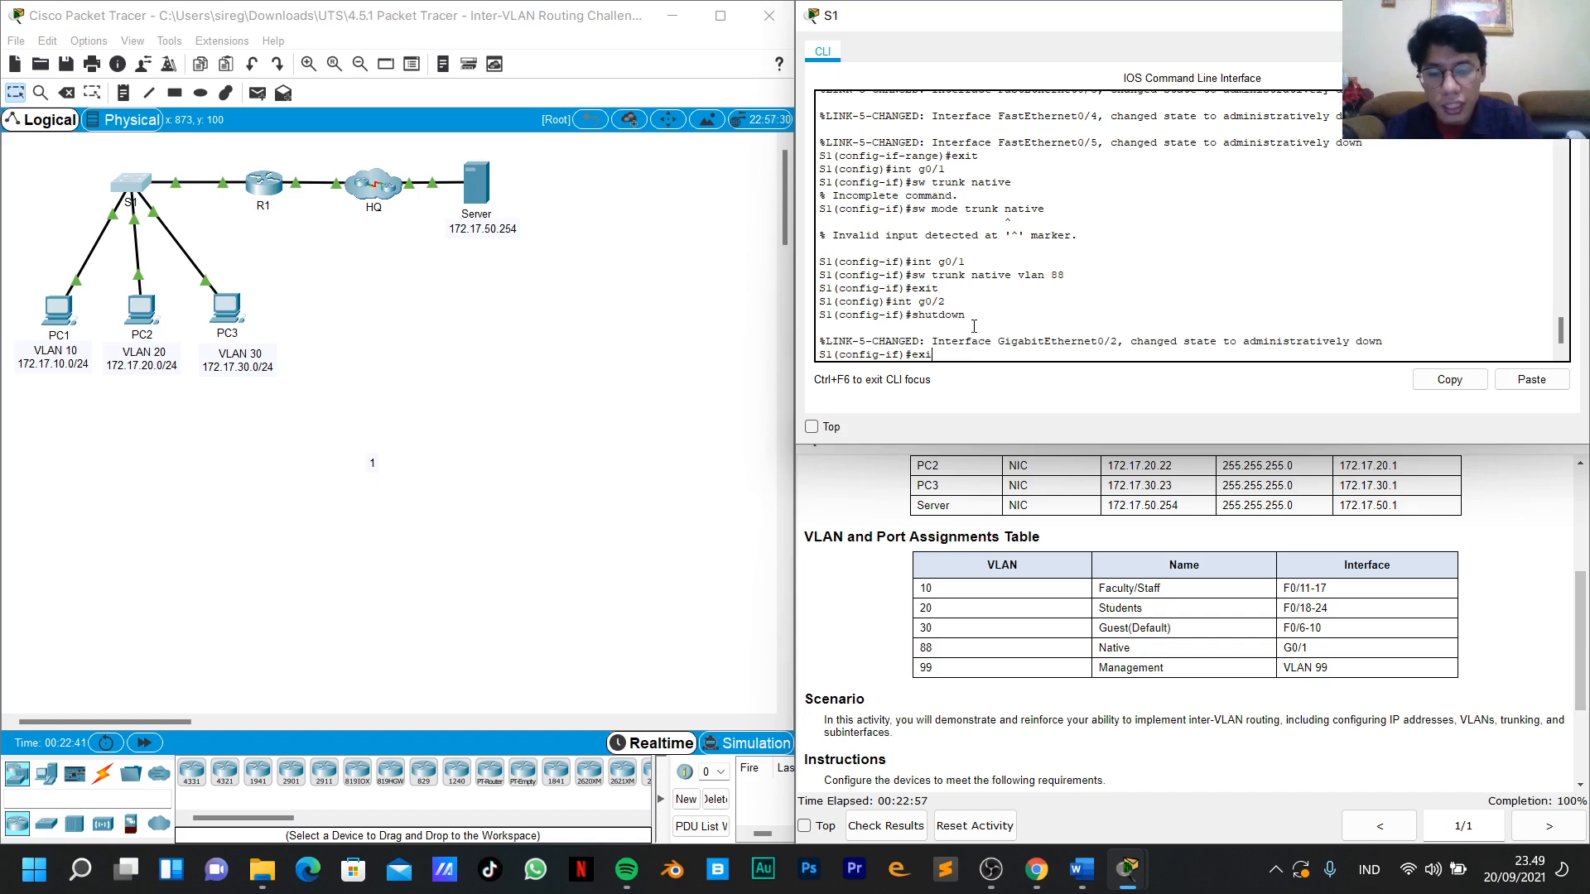
{"action": "type", "text": "t"}
{"action": "key", "text": "Return"}
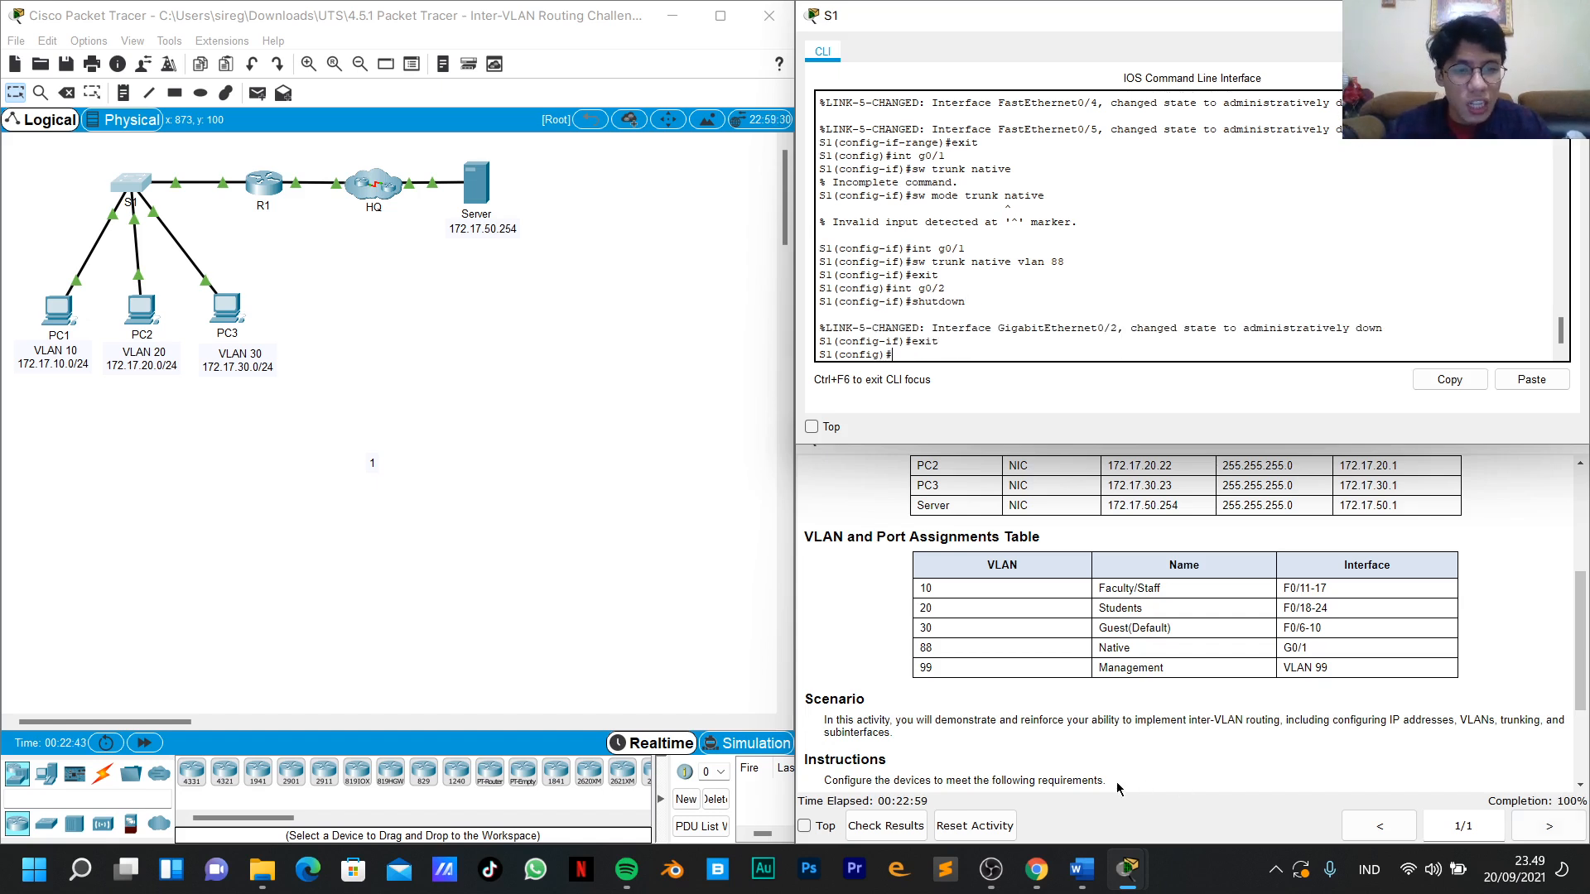
Check the final activity results and review the assessment items and component scores, closing the results when done.
{"action": "left_click", "coordinate": [885, 825]}
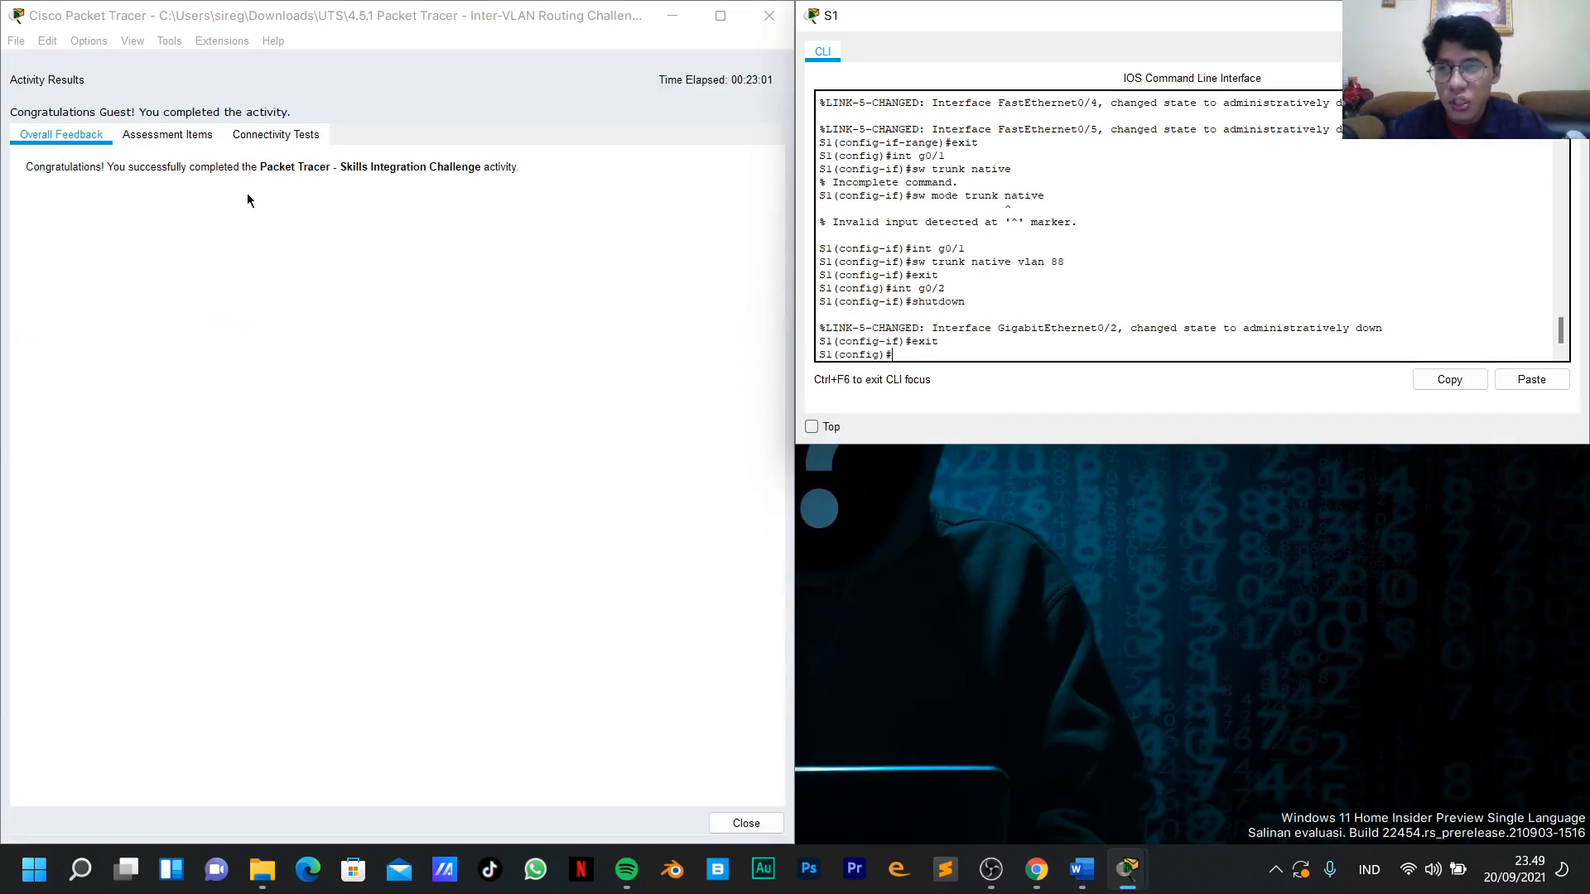
{"action": "left_click", "coordinate": [167, 134]}
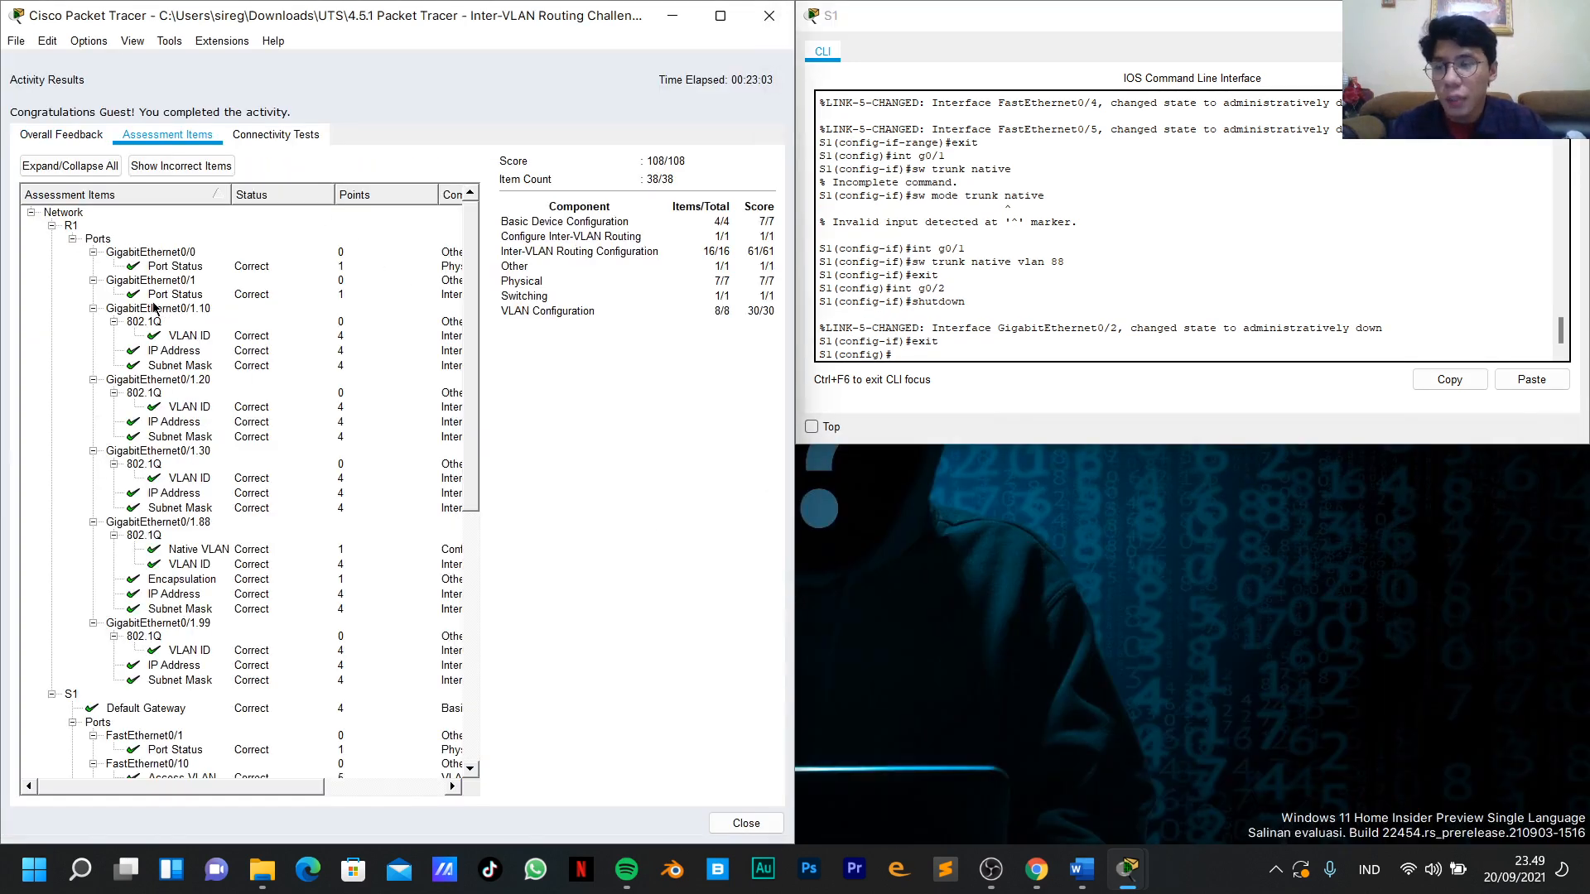
{"action": "scroll", "coordinate": [152, 410], "scroll_direction": "down", "scroll_amount": 10}
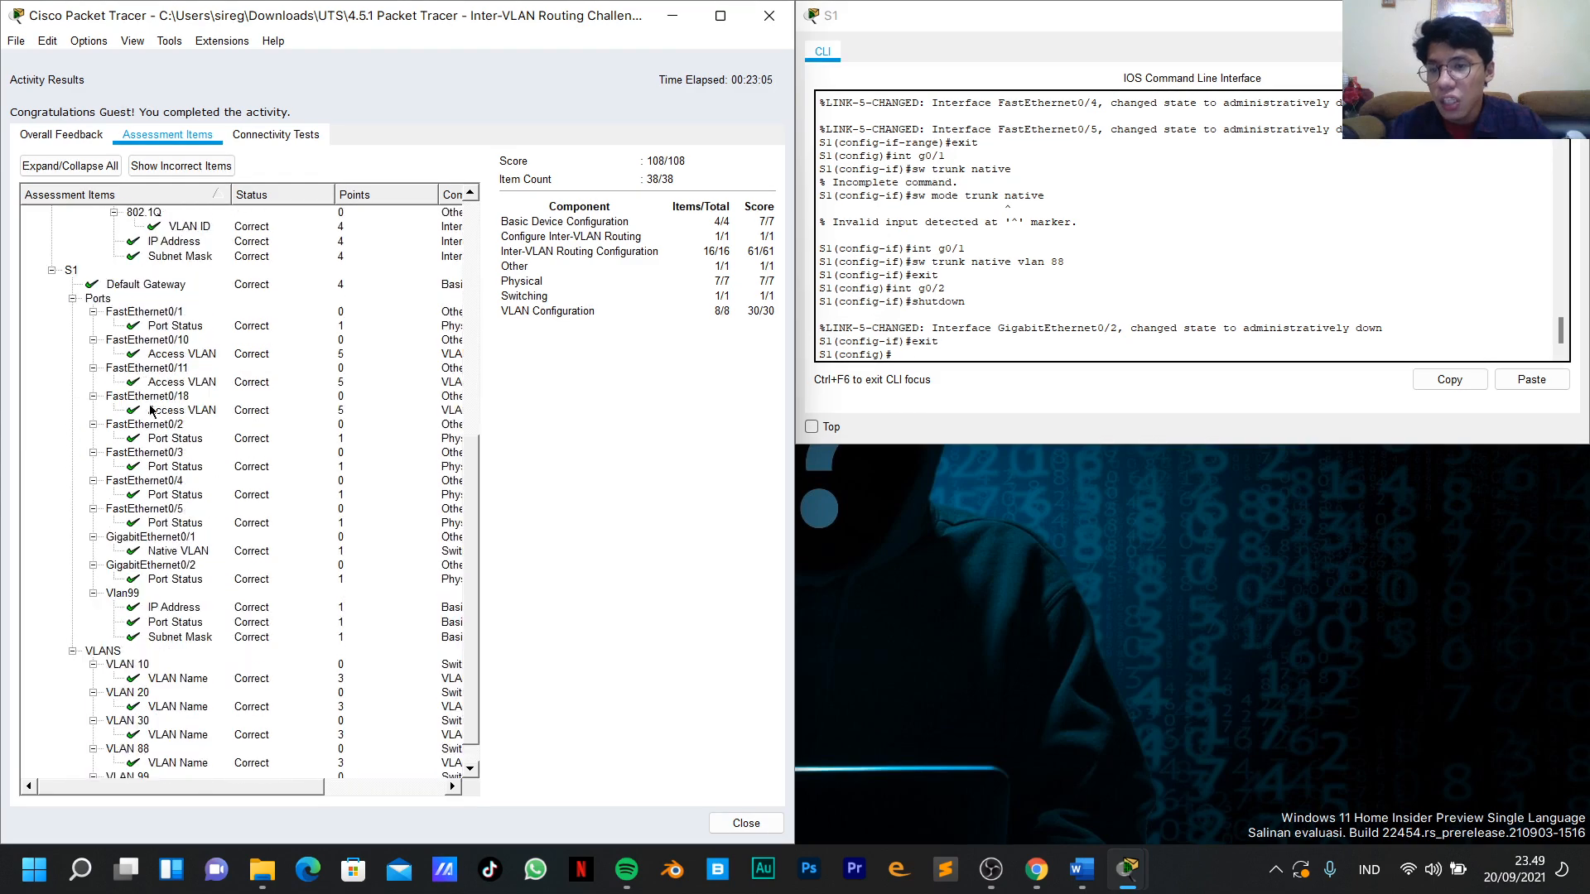
{"action": "scroll", "coordinate": [152, 410], "scroll_direction": "up", "scroll_amount": 10}
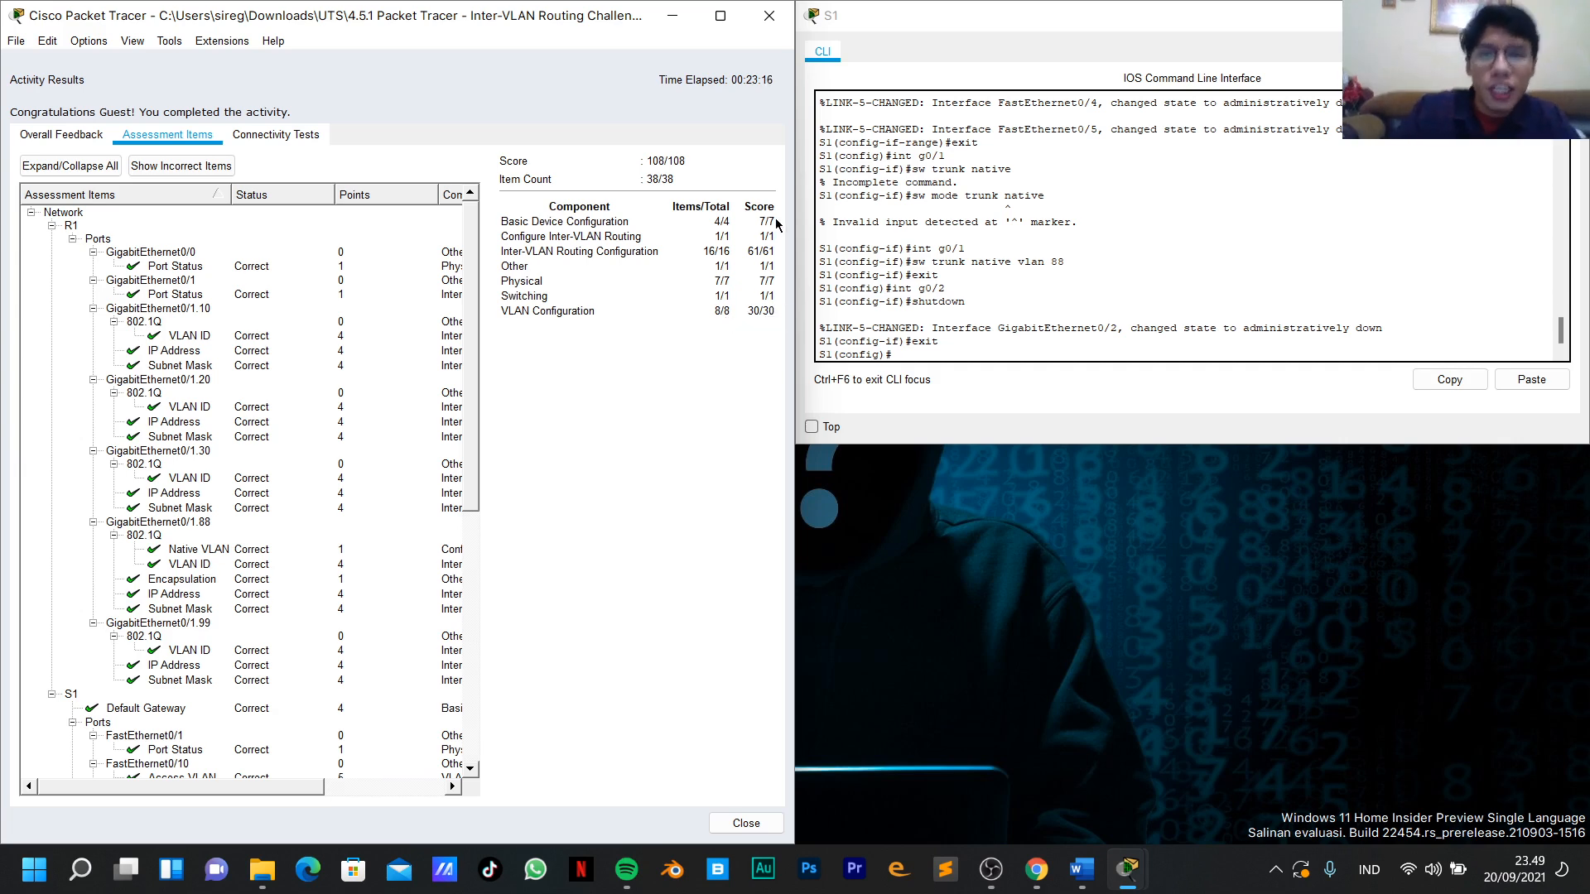
{"action": "left_click", "coordinate": [765, 15]}
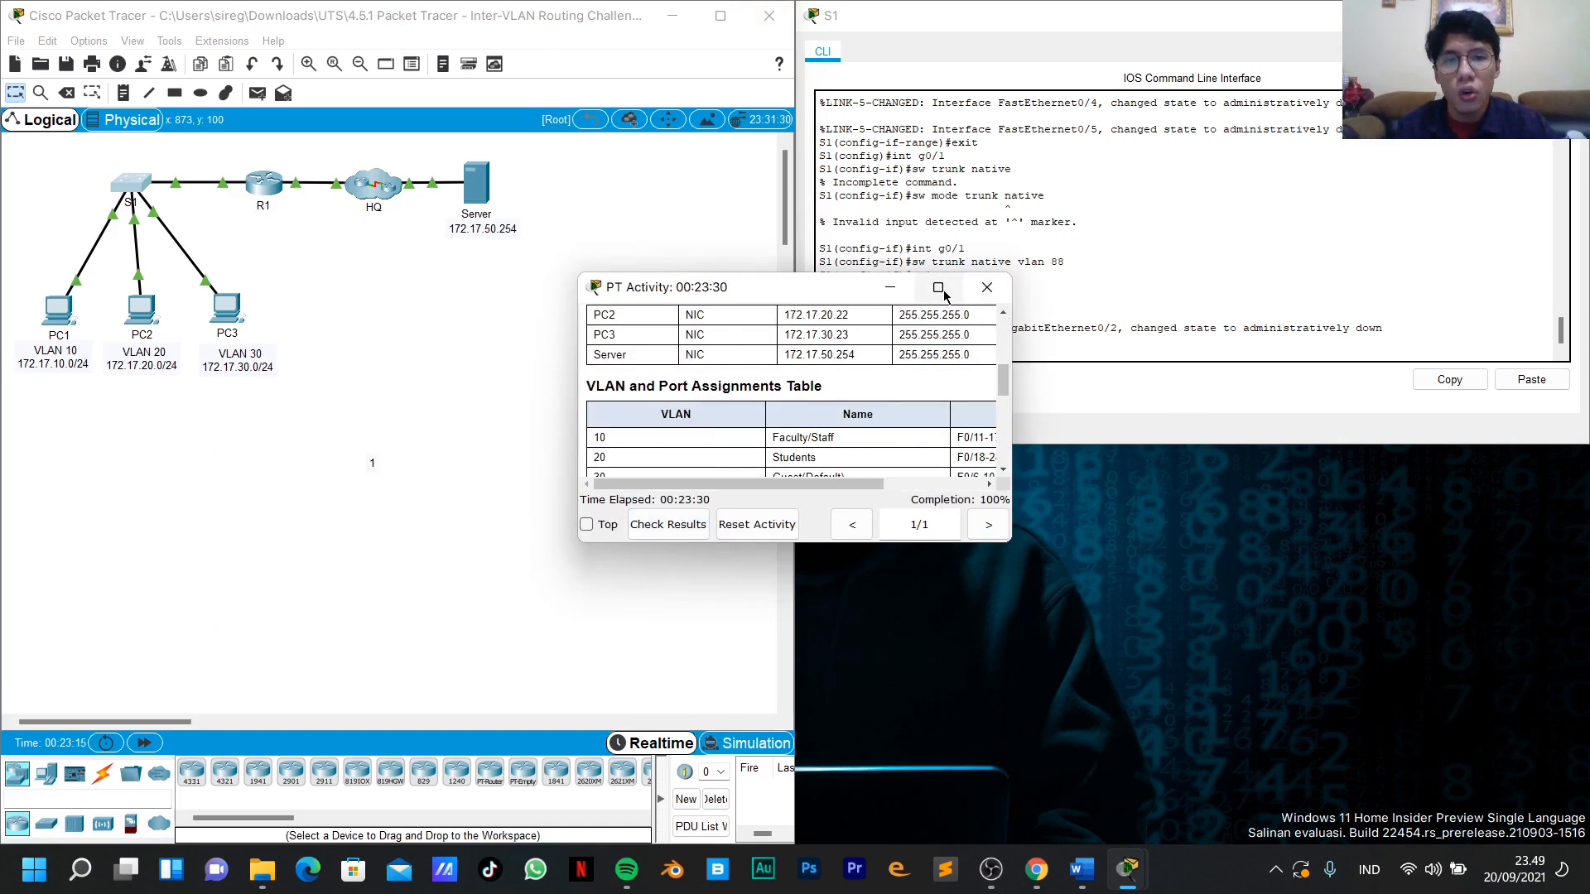
Snap the PT Activity window back into its place in the layout and close the S1 window.
{"action": "mouse_move", "coordinate": [943, 296]}
{"action": "left_click", "coordinate": [908, 450]}
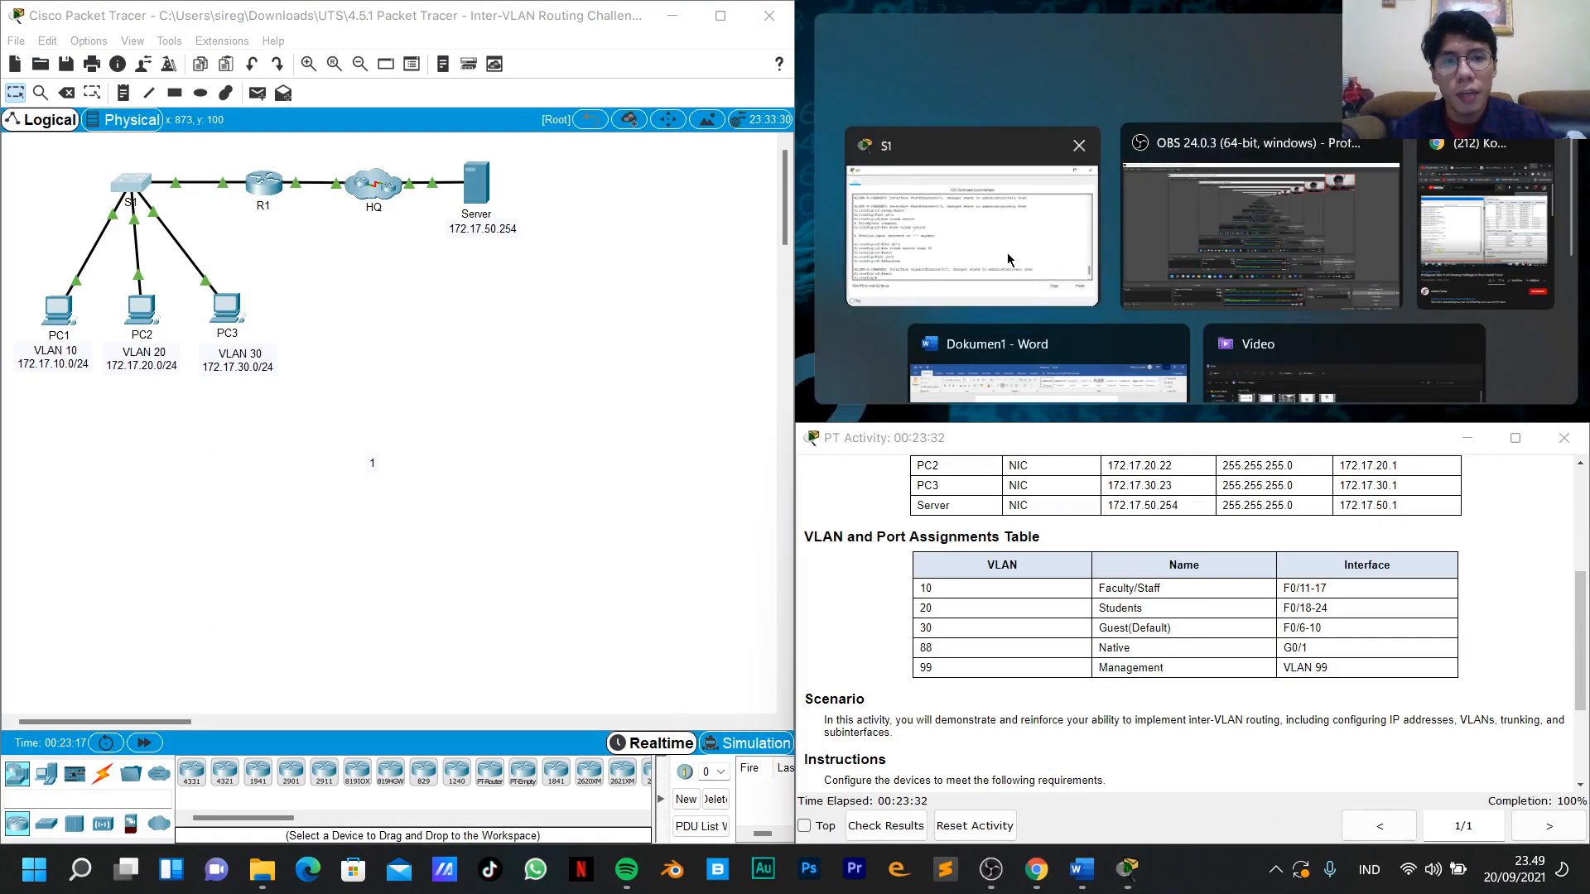
{"action": "left_click", "coordinate": [1009, 260]}
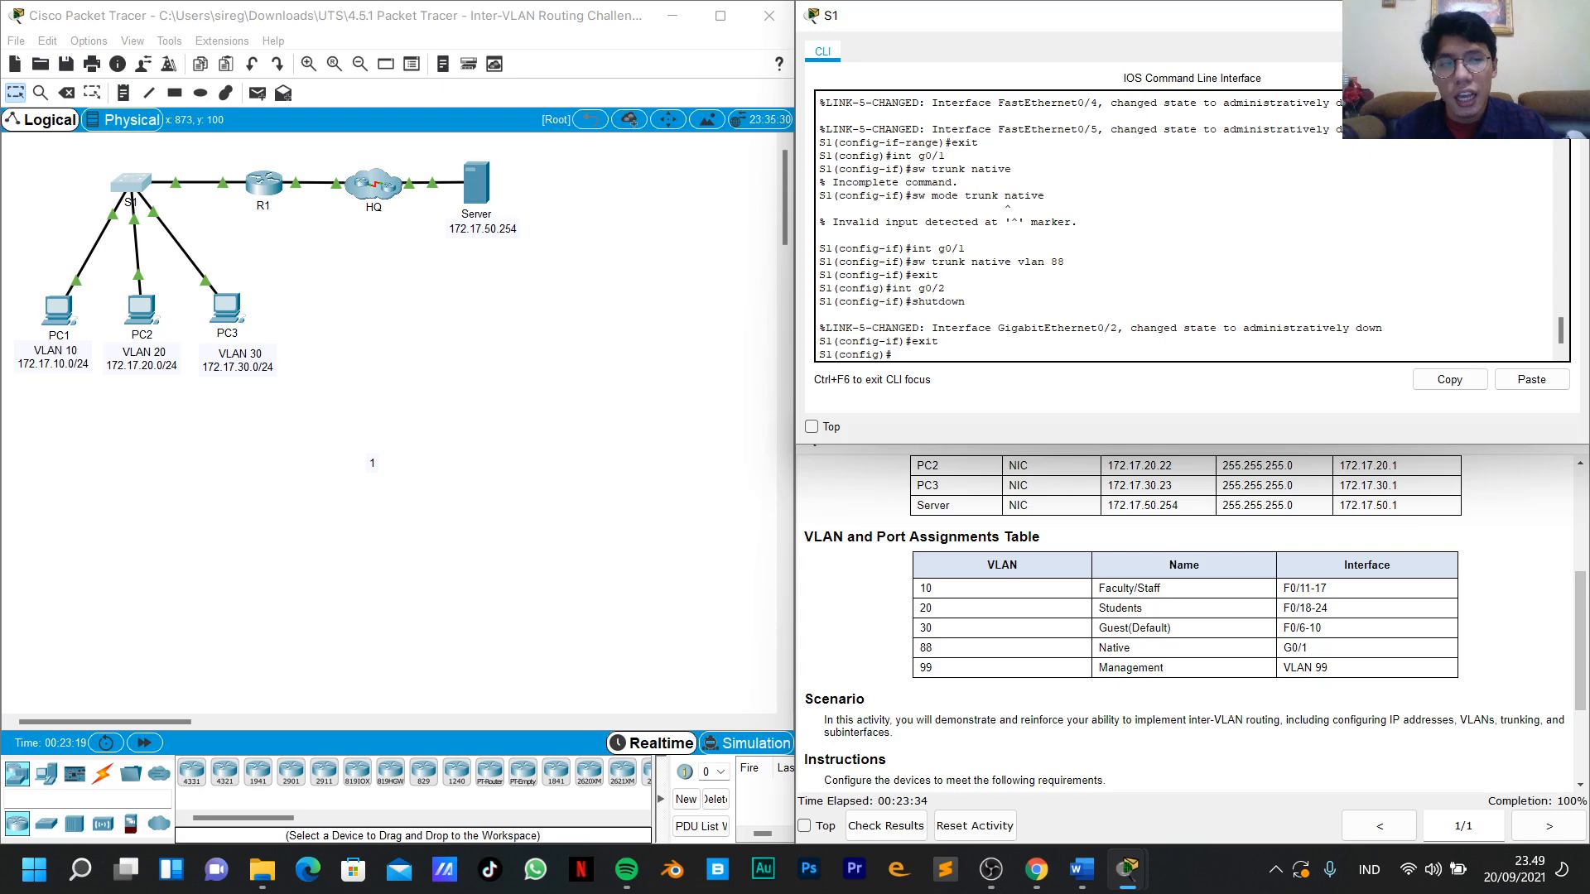
{"action": "left_click", "coordinate": [1564, 15]}
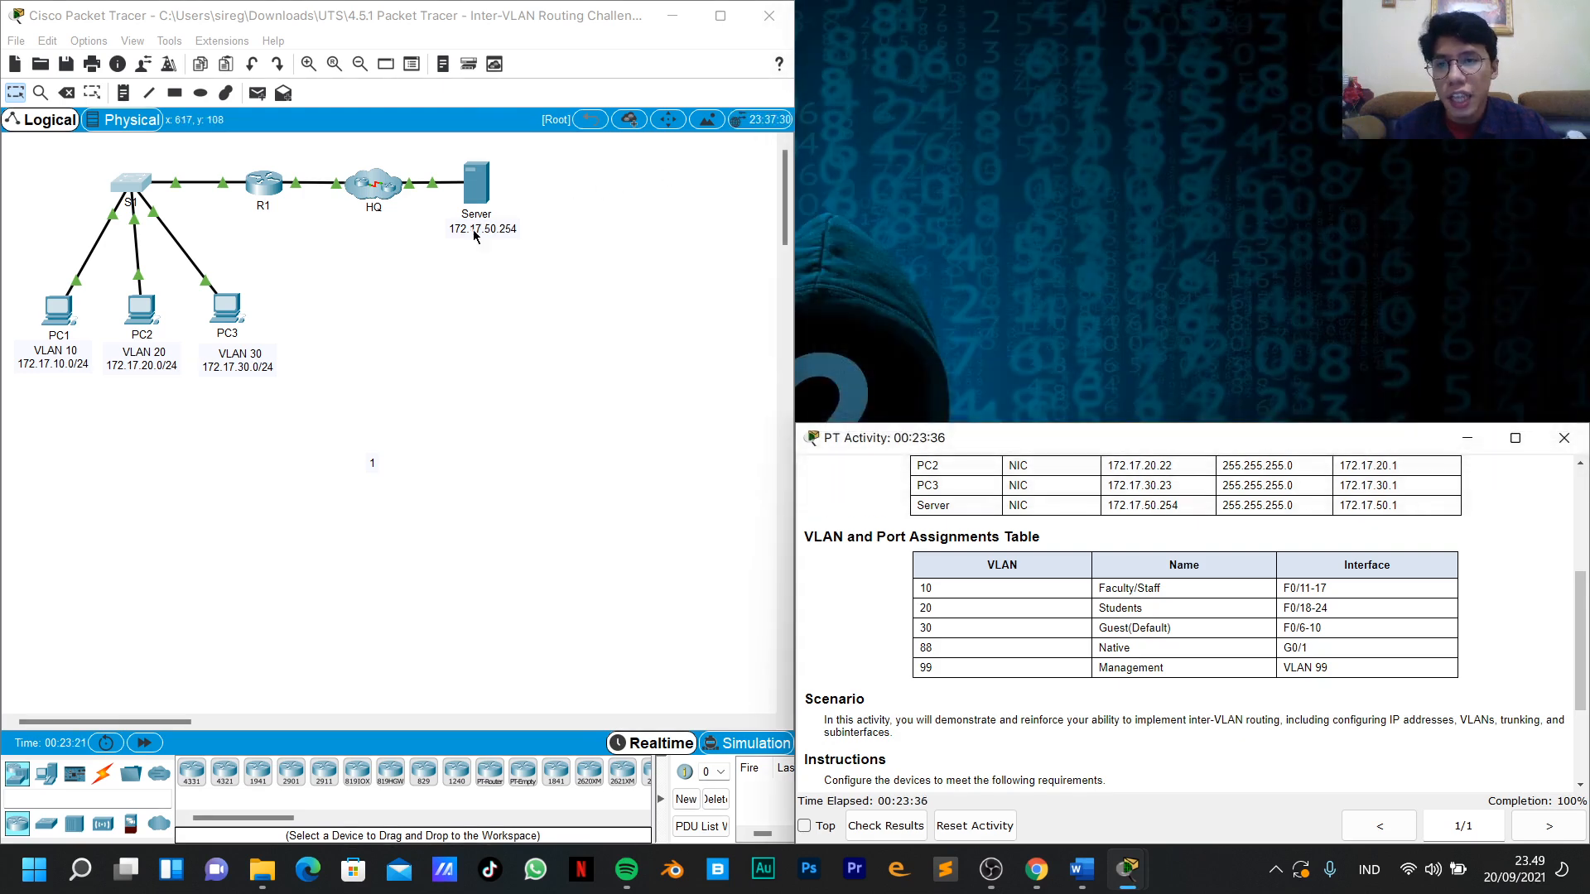
Open PC1's Command Prompt and move its window clear of the PT Activity addressing information.
{"action": "left_click", "coordinate": [55, 319]}
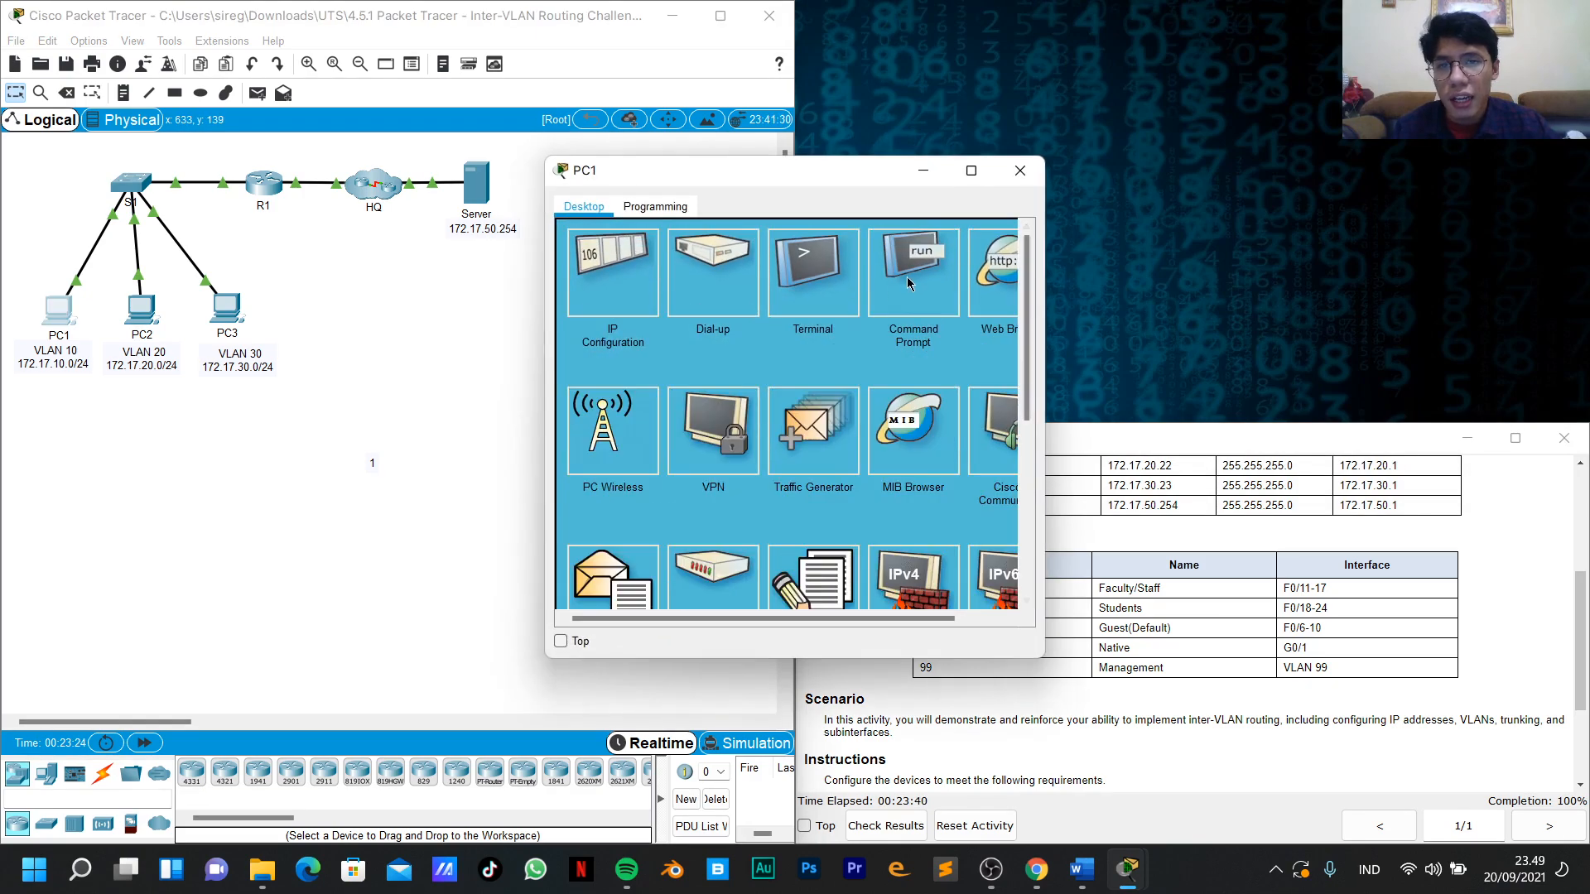
{"action": "left_click", "coordinate": [908, 282]}
{"action": "left_click_drag", "start_coordinate": [770, 176], "coordinate": [562, 46]}
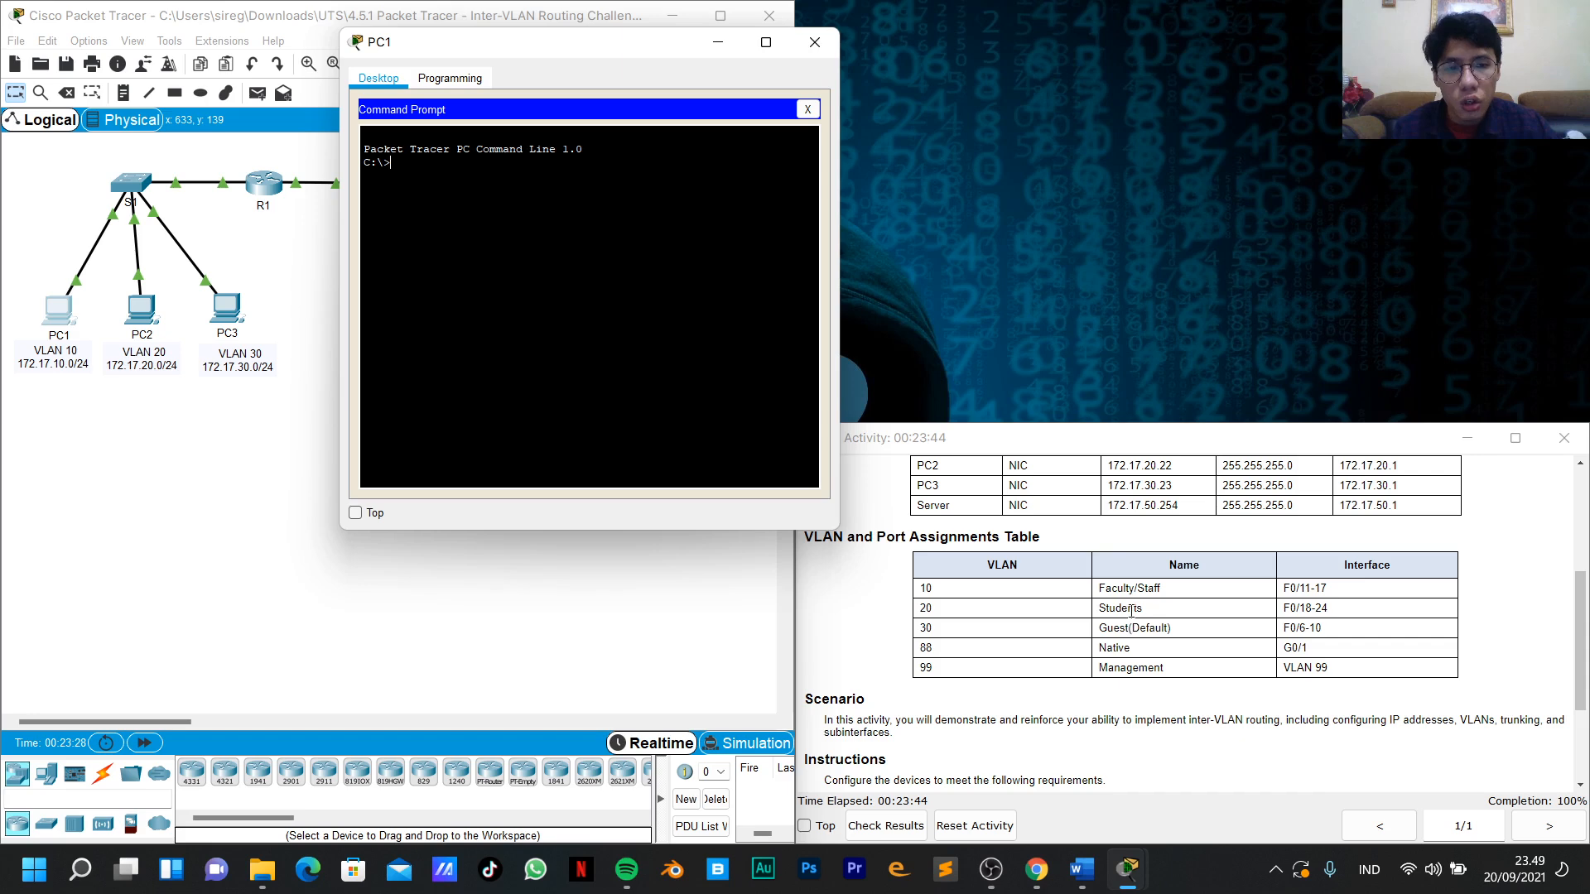
Ping S1's VLAN 99 address 172.17.99.10, copied from the addressing table, in PC1's Command Prompt, and close the PC1 window.
{"action": "scroll", "coordinate": [1131, 611], "scroll_direction": "up", "scroll_amount": 3}
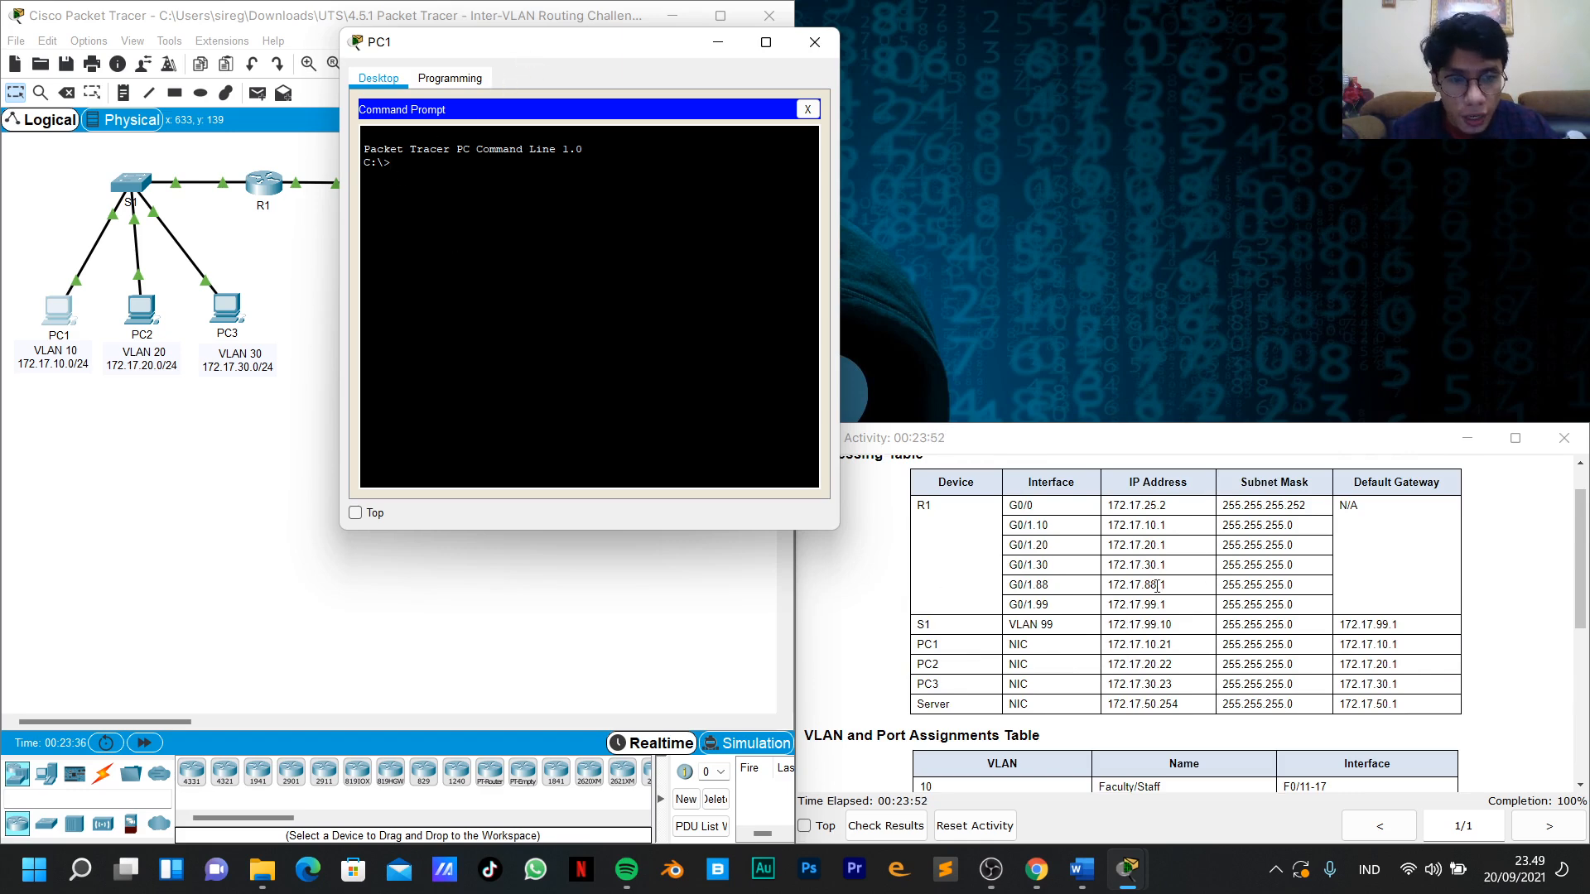
{"action": "left_click_drag", "start_coordinate": [1108, 626], "coordinate": [1174, 622]}
{"action": "key", "text": "ctrl+c"}
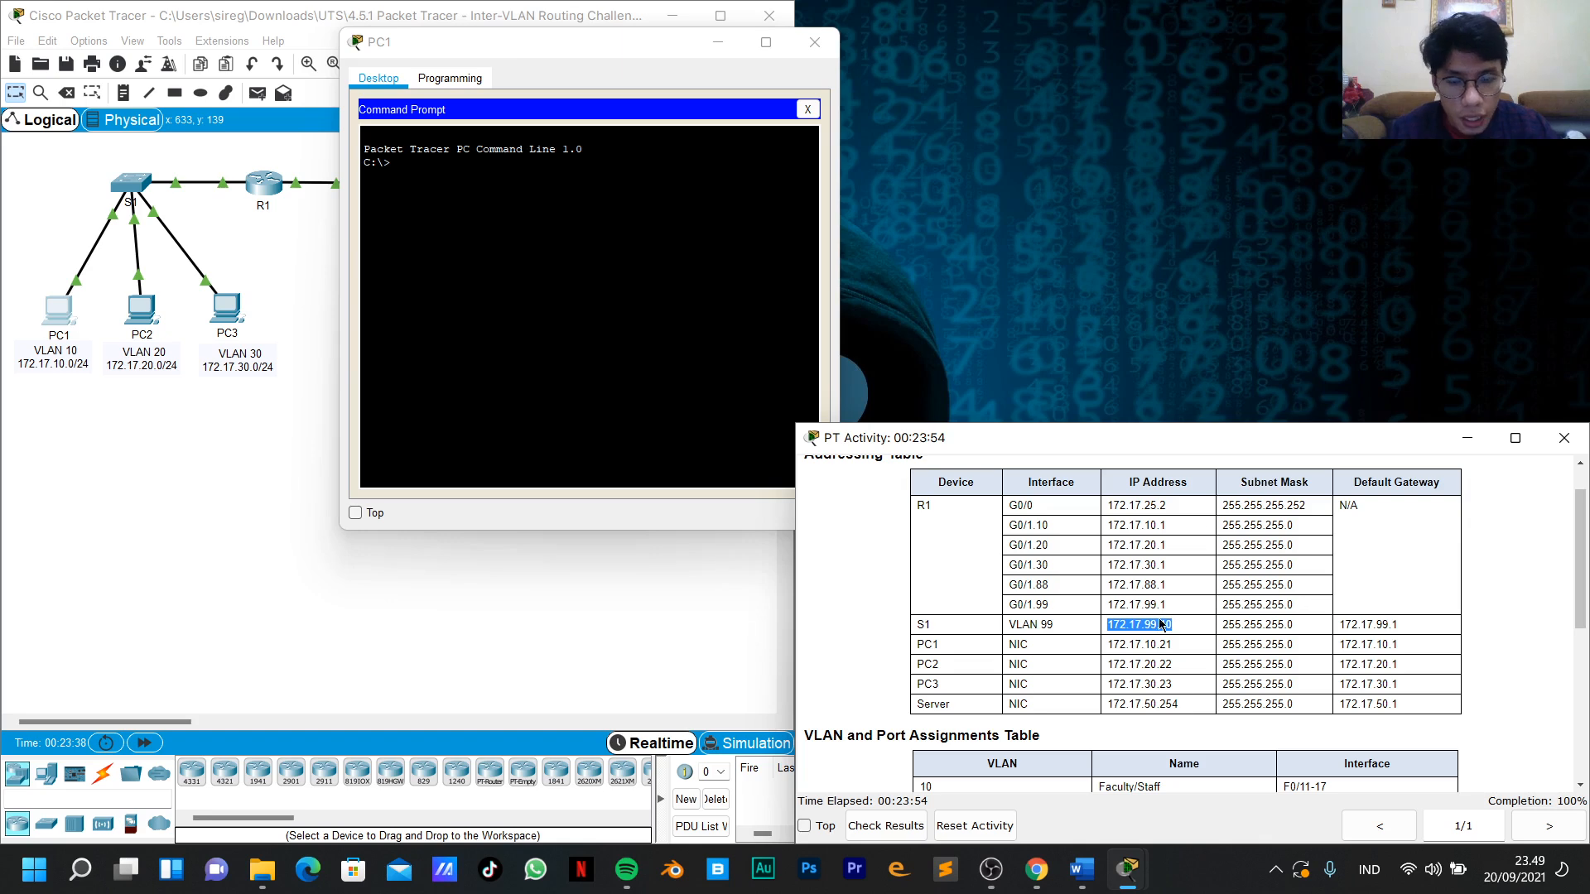
{"action": "left_click", "coordinate": [412, 186]}
{"action": "type", "text": "pi"}
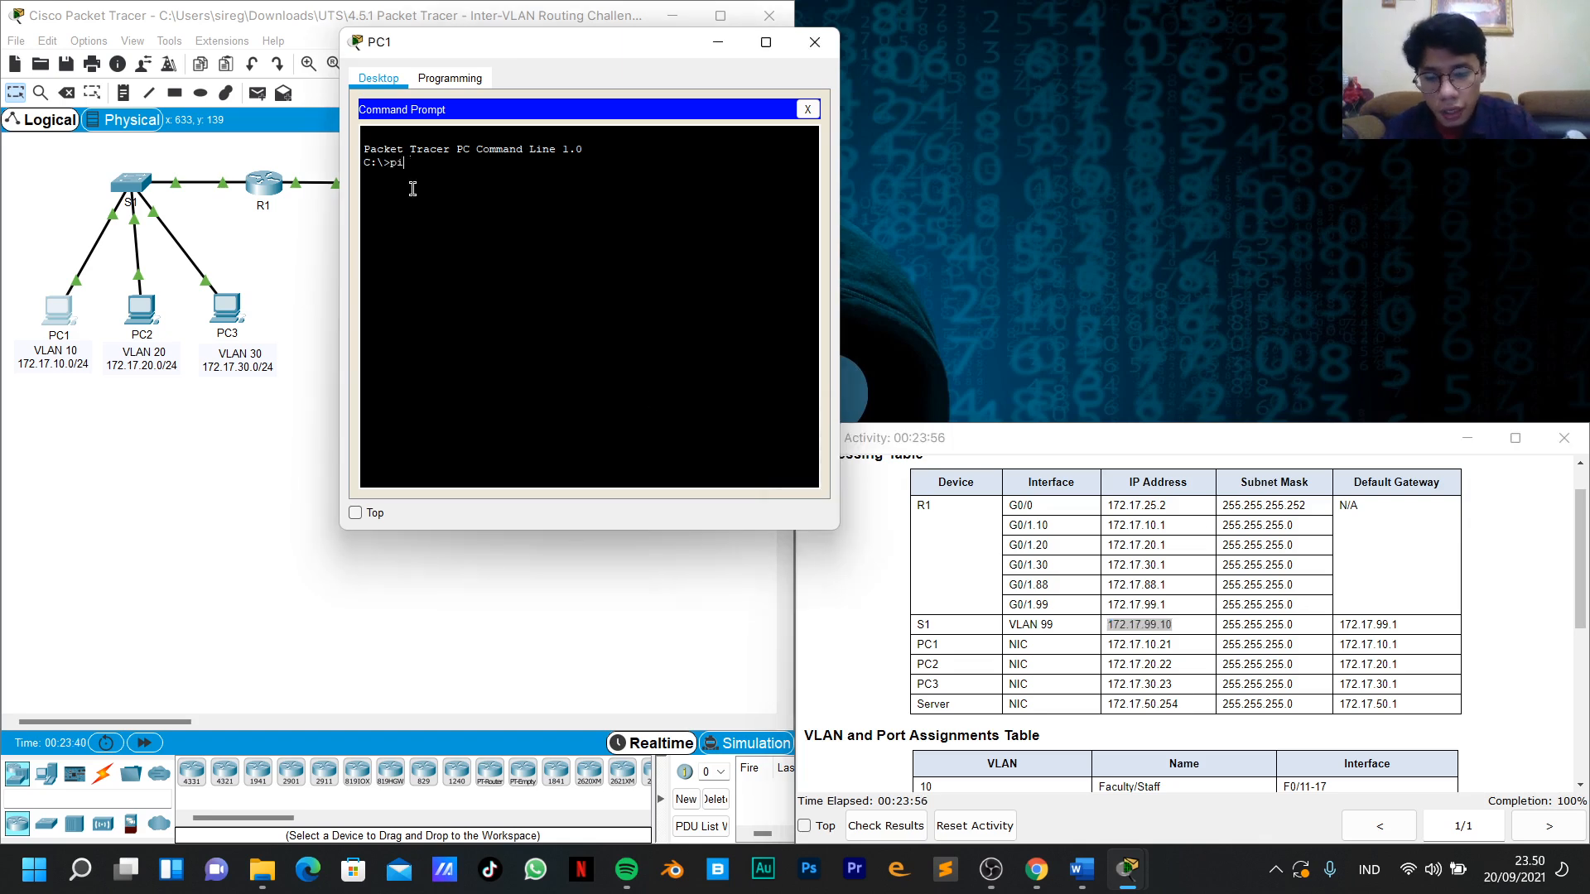
{"action": "type", "text": "ng"}
{"action": "right_click", "coordinate": [454, 174]}
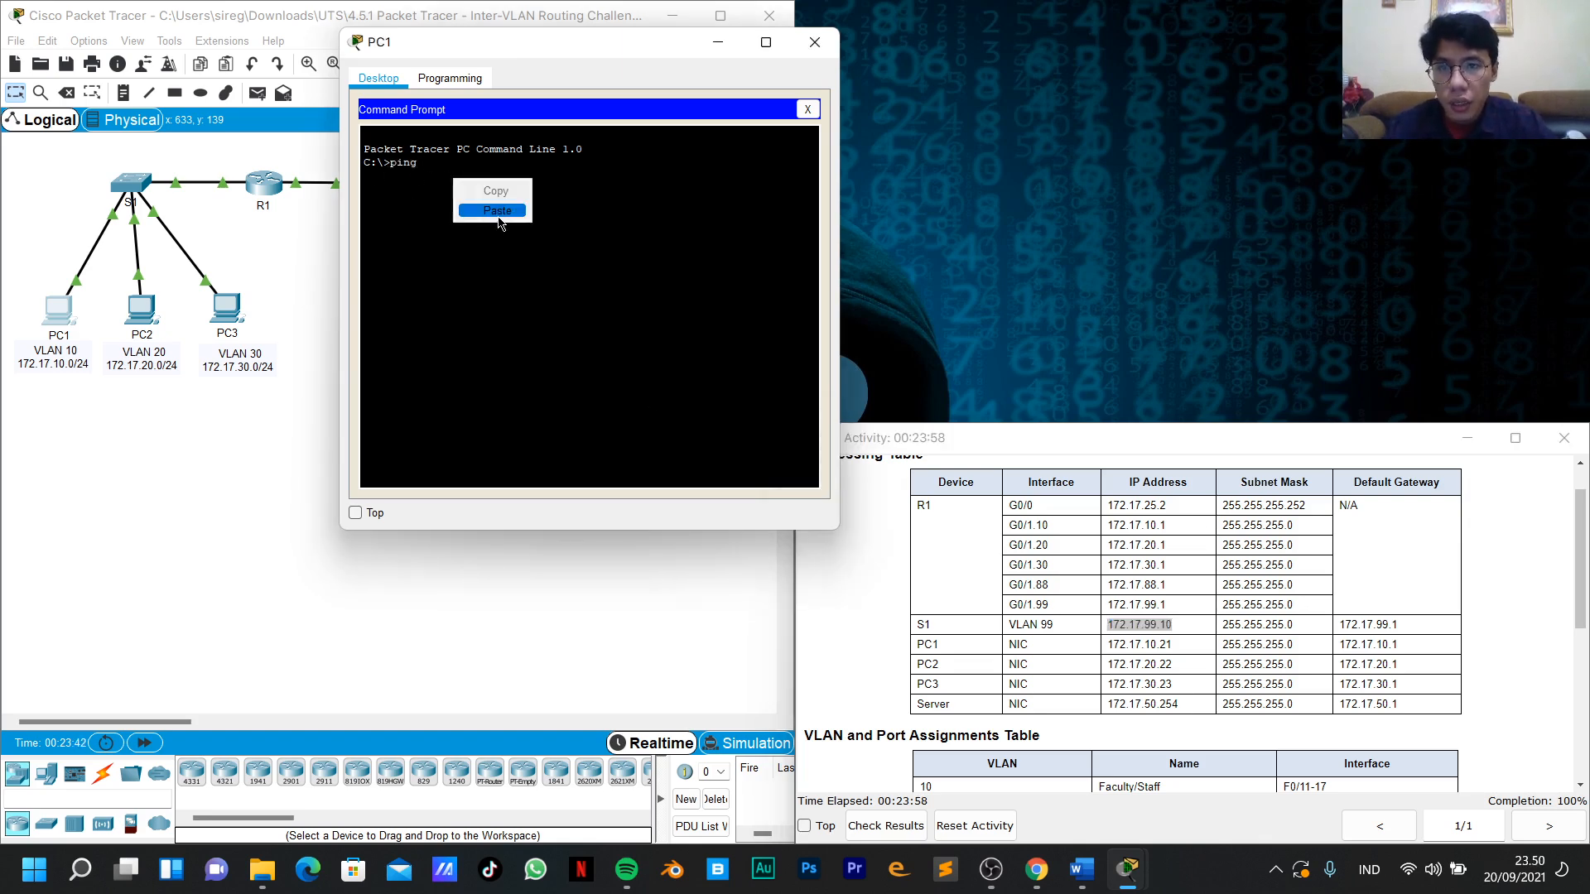
{"action": "left_click", "coordinate": [504, 211]}
{"action": "key", "text": "Return"}
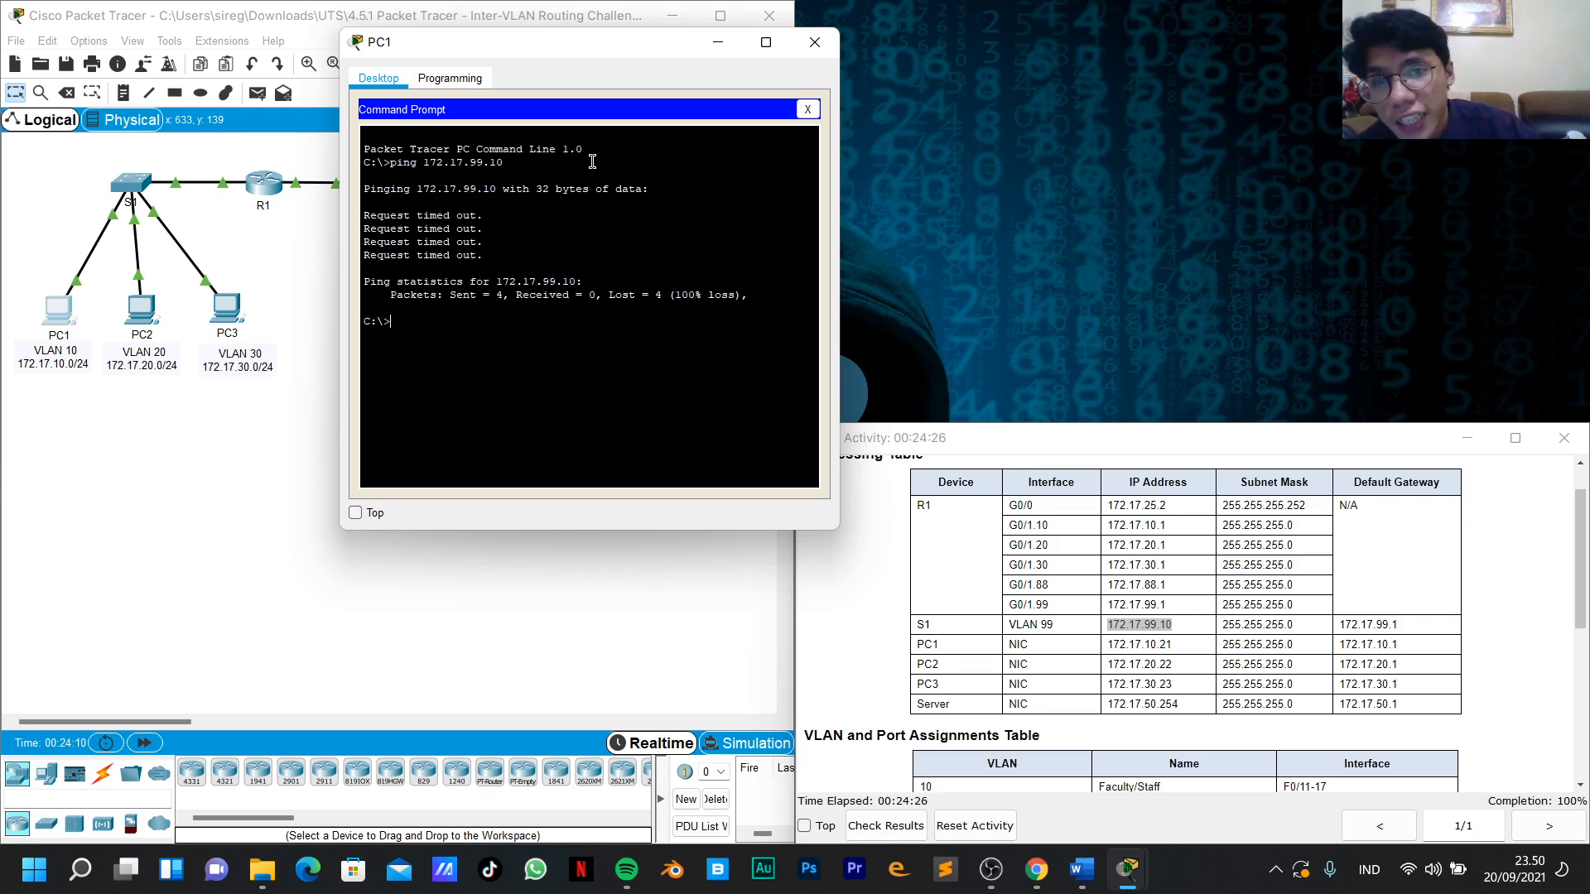
{"action": "left_click", "coordinate": [814, 42]}
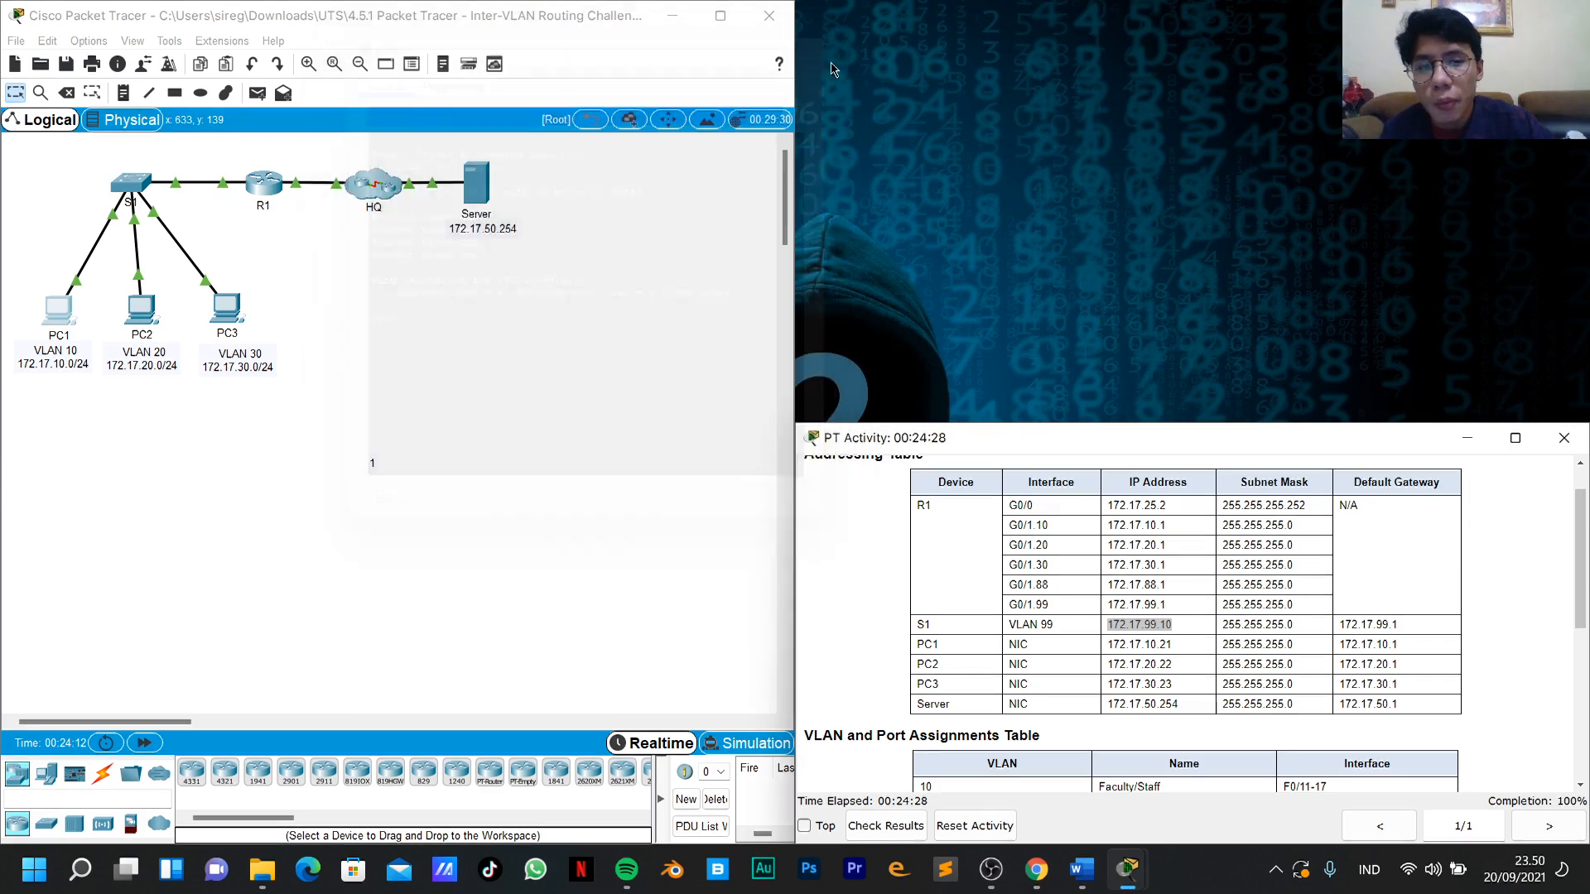
{"action": "left_click", "coordinate": [130, 183]}
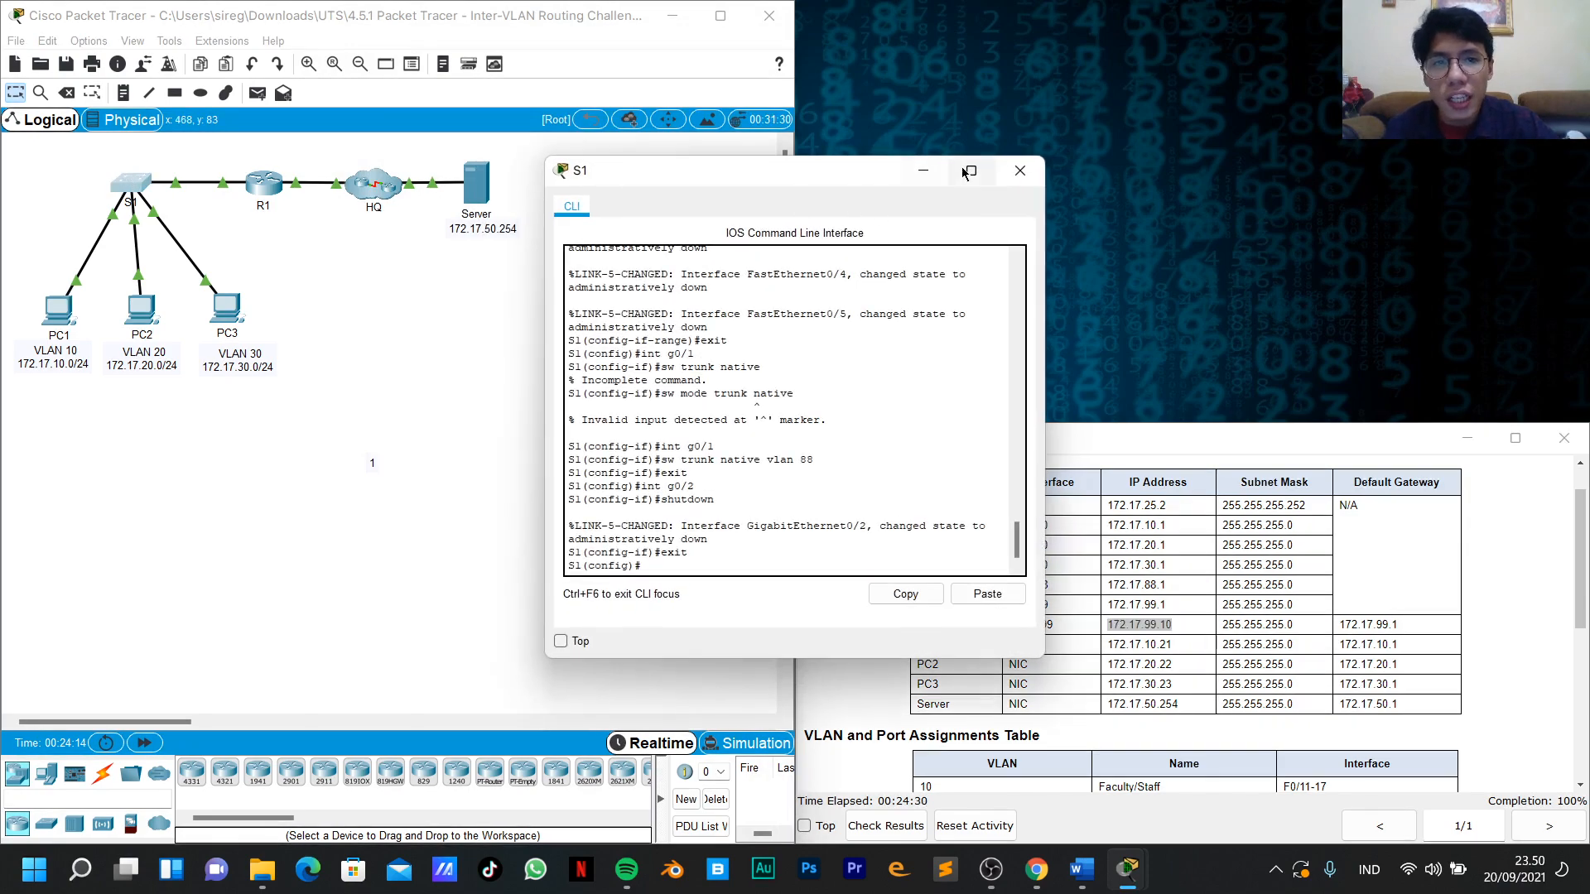
{"action": "mouse_move", "coordinate": [971, 174]}
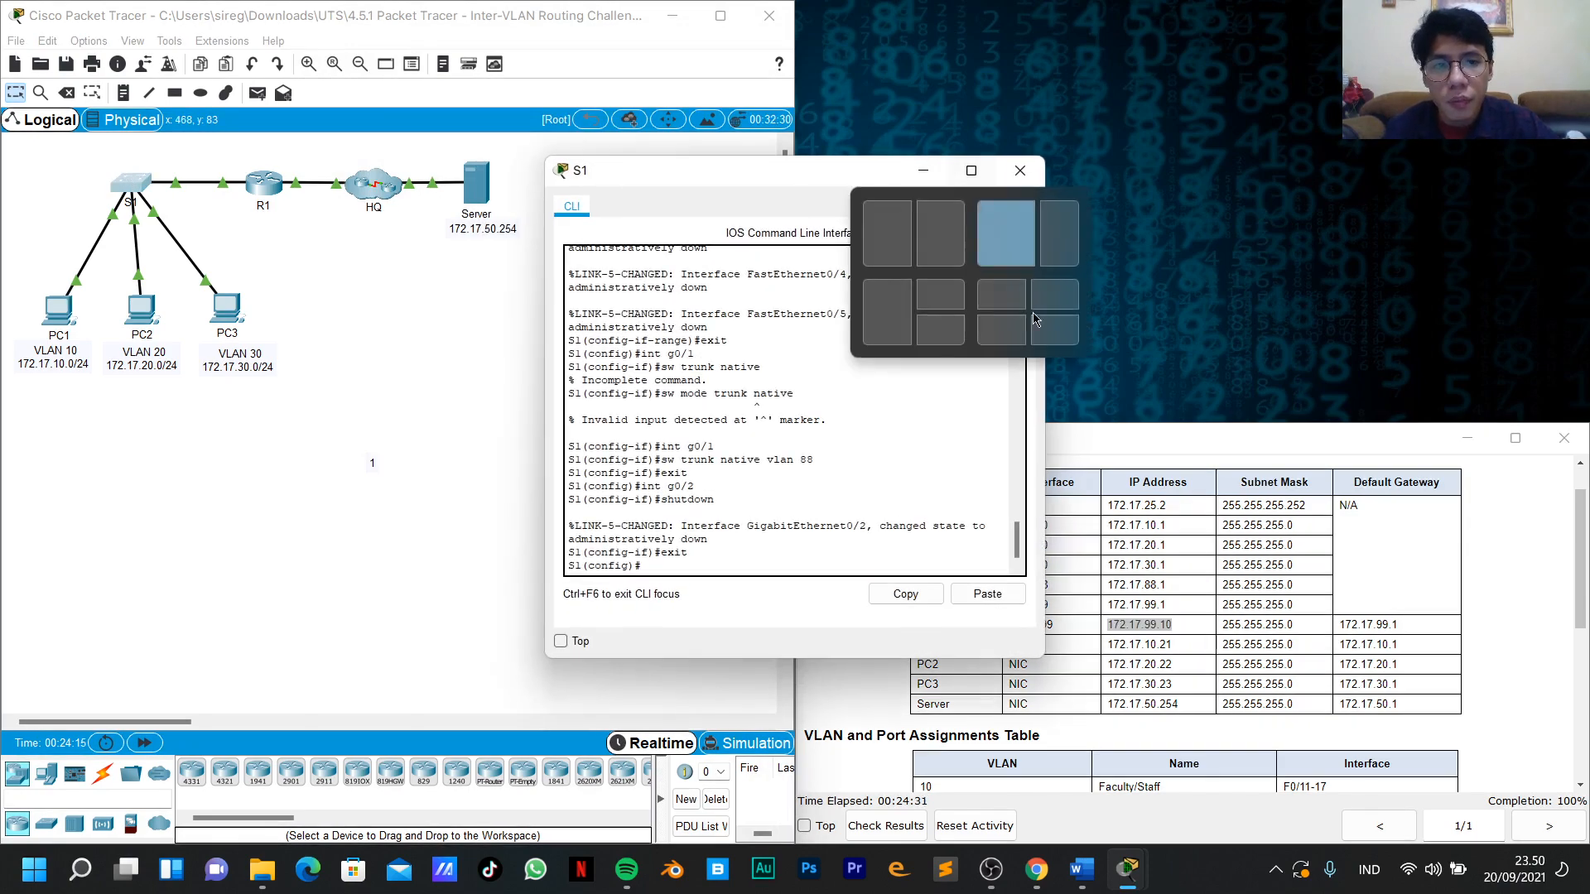
{"action": "left_click", "coordinate": [938, 297]}
{"action": "left_click", "coordinate": [968, 637]}
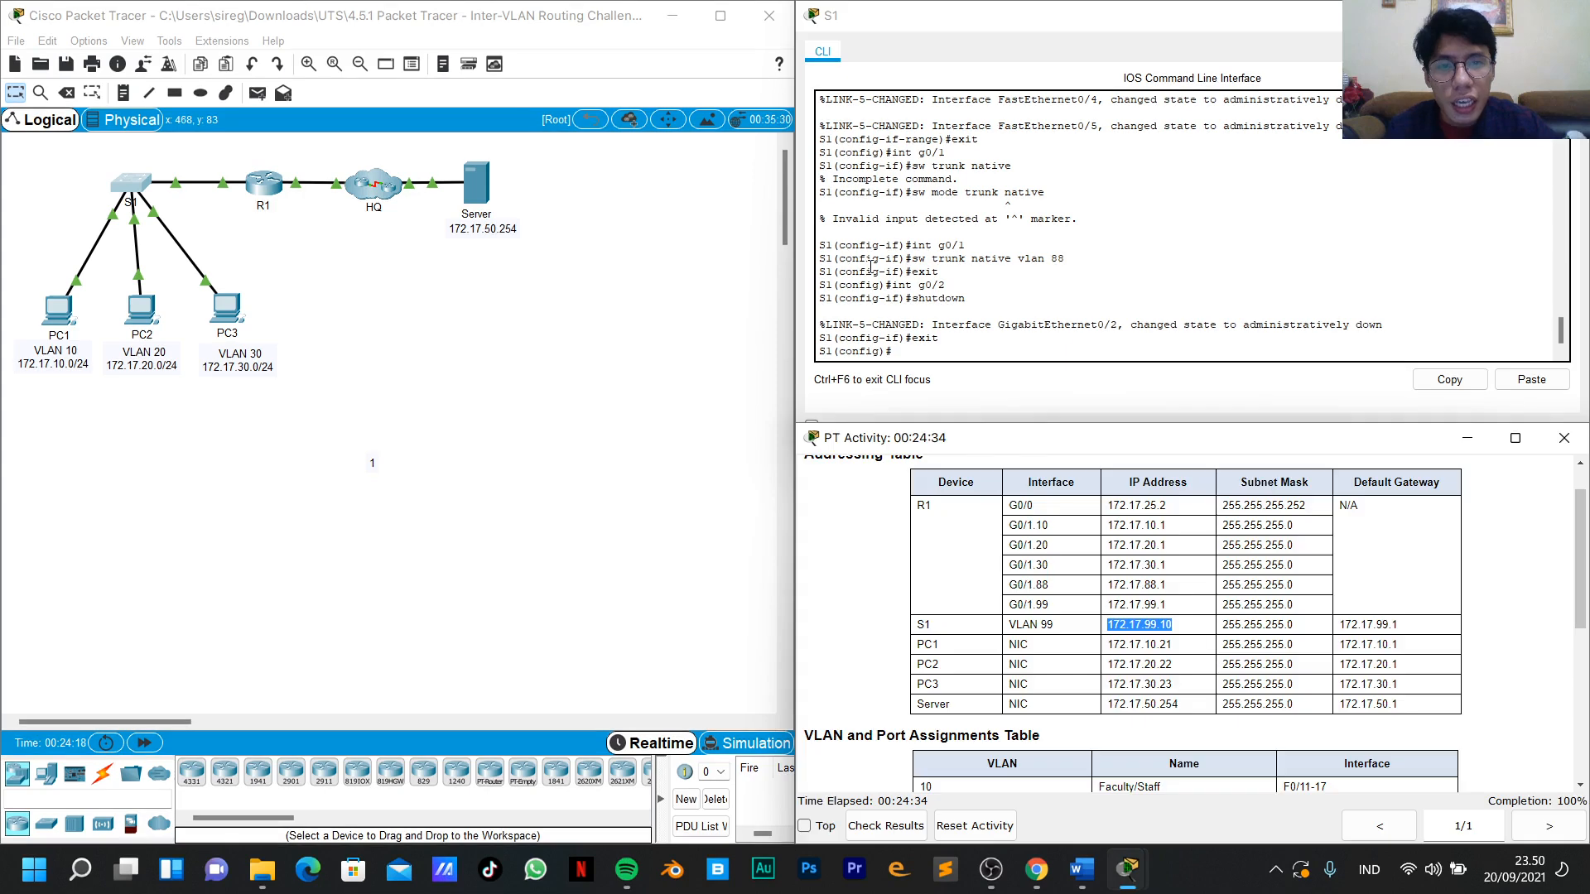
{"action": "left_click", "coordinate": [917, 360]}
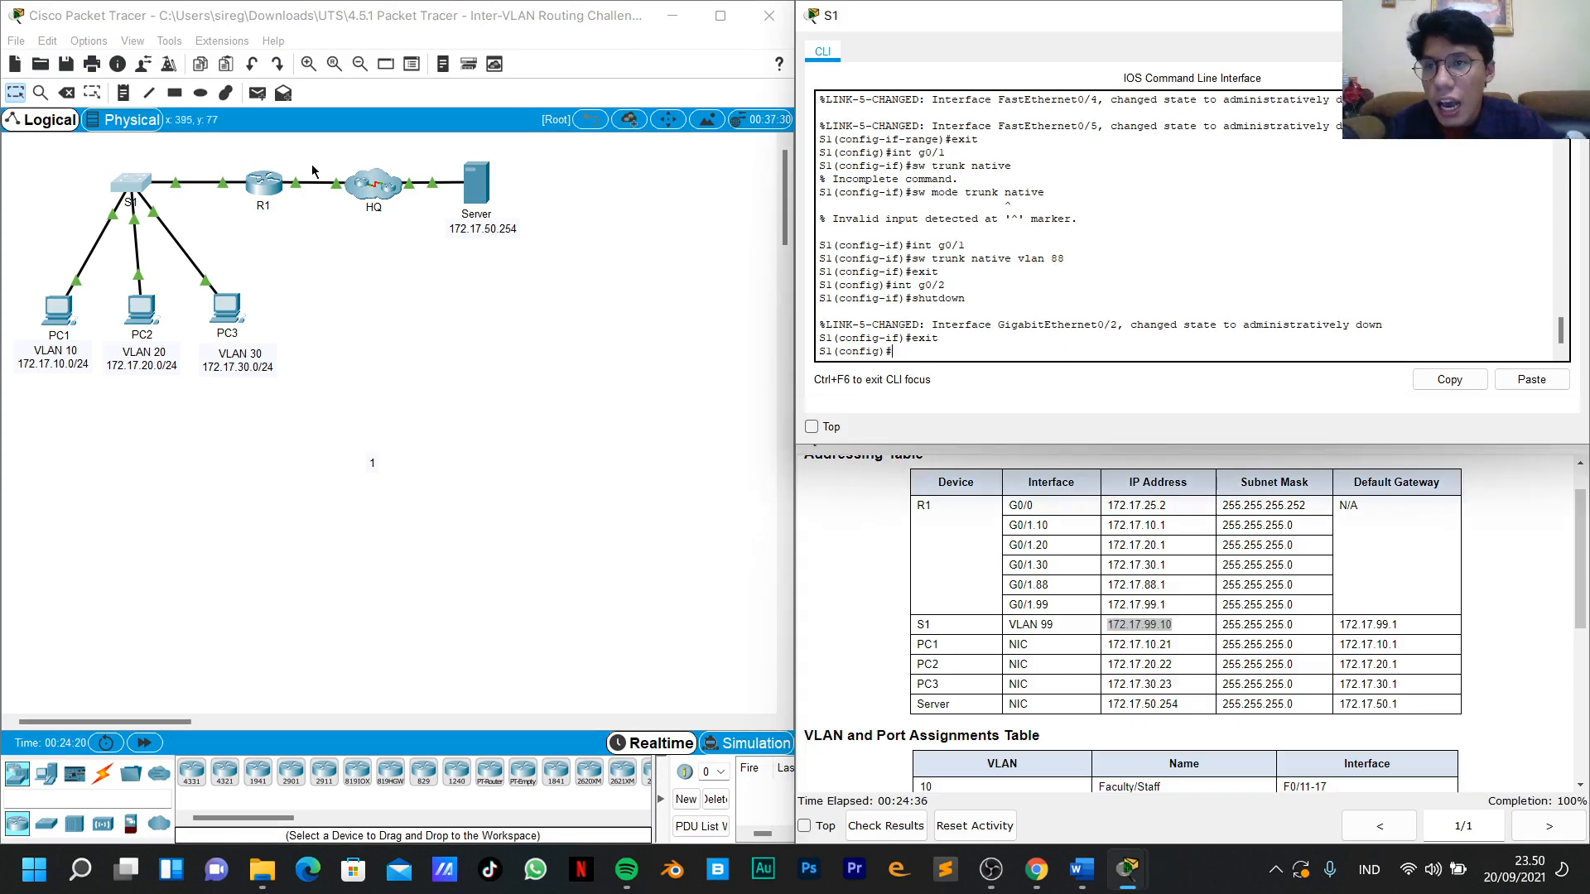
Set the preferences to always show port labels in the logical workspace and close them.
{"action": "left_click", "coordinate": [90, 42]}
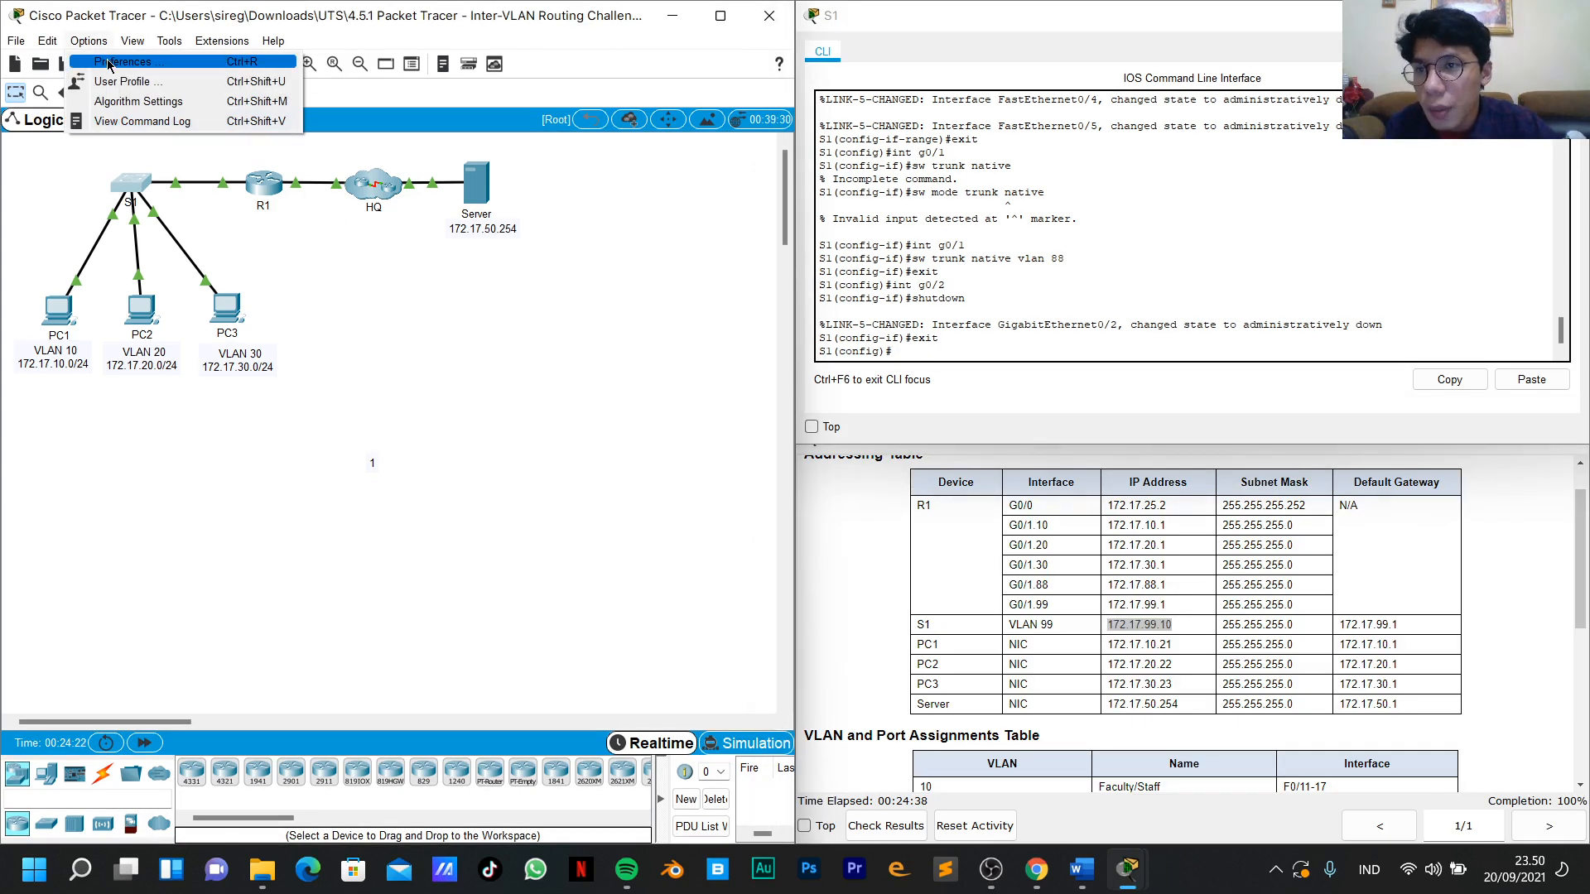
{"action": "left_click", "coordinate": [109, 63]}
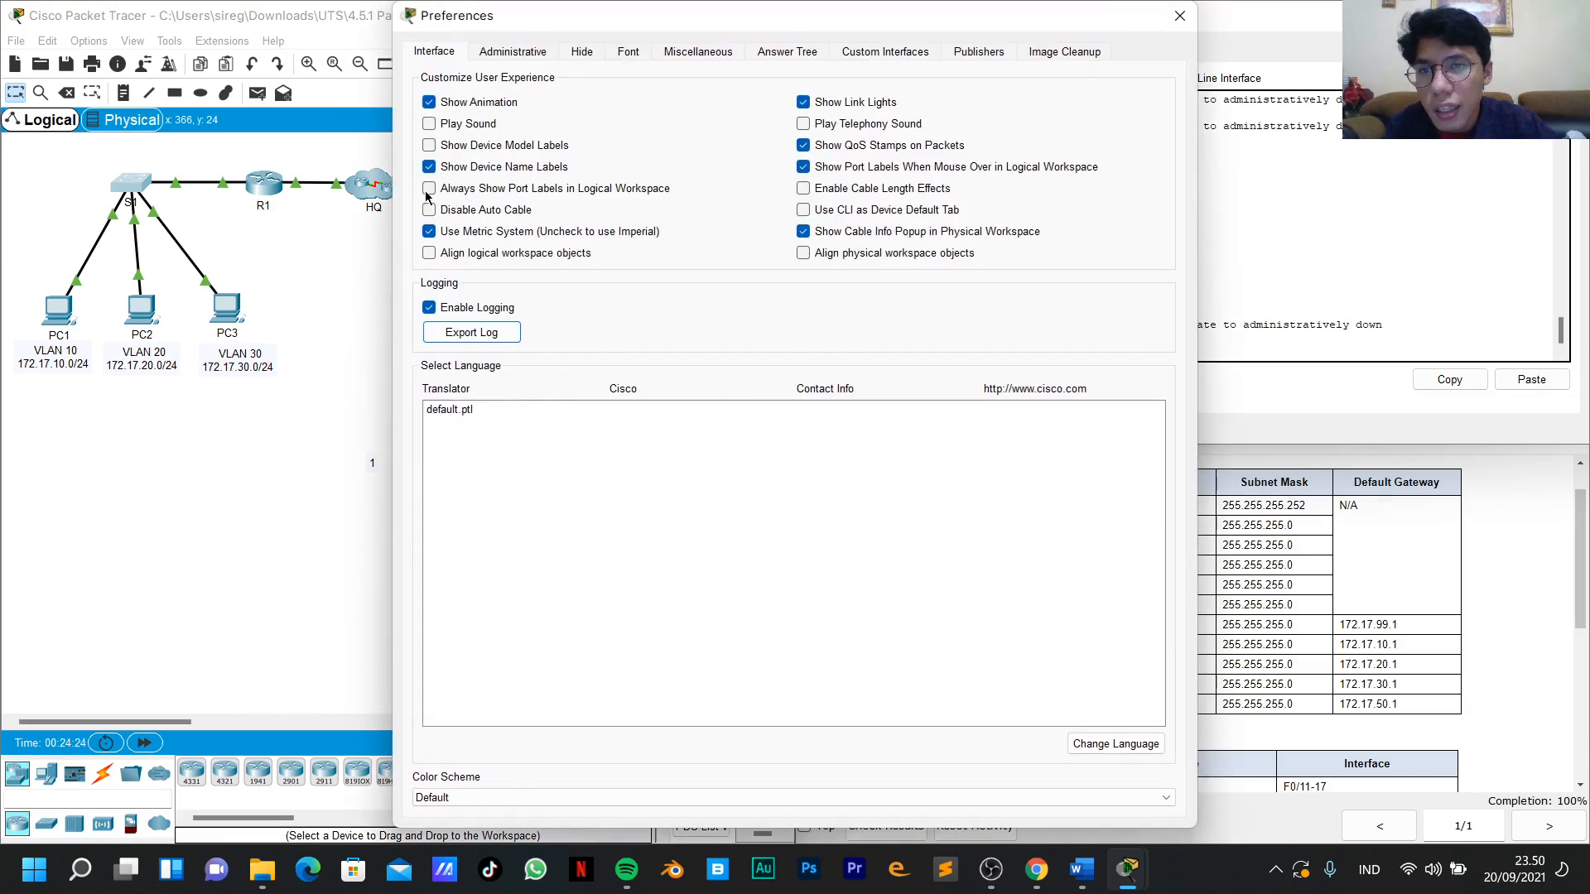
{"action": "left_click", "coordinate": [427, 190]}
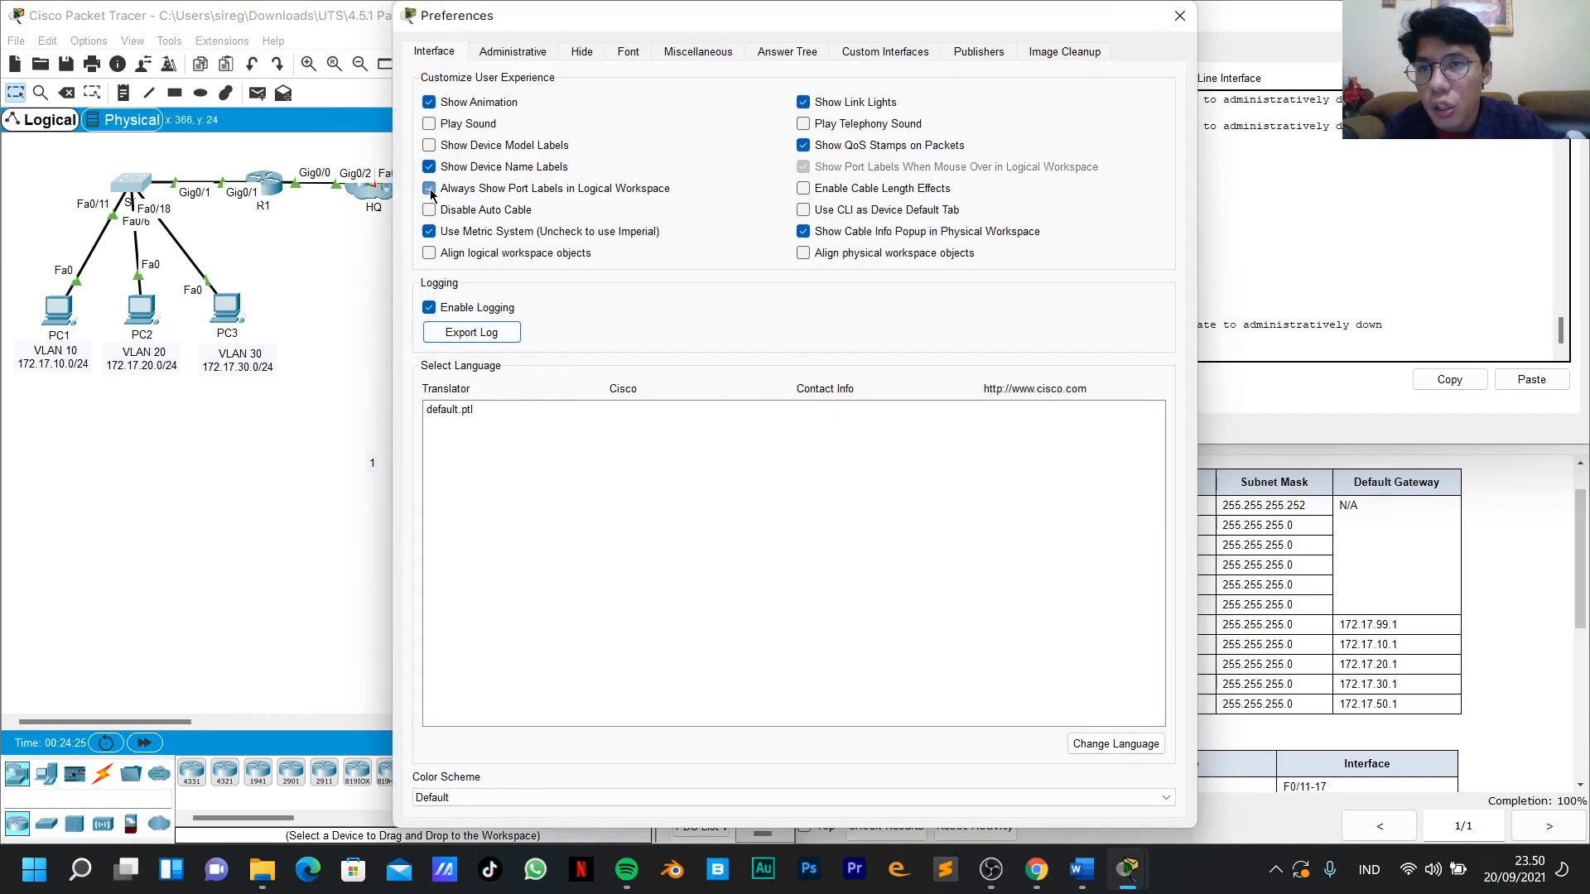
{"action": "left_click", "coordinate": [1180, 16]}
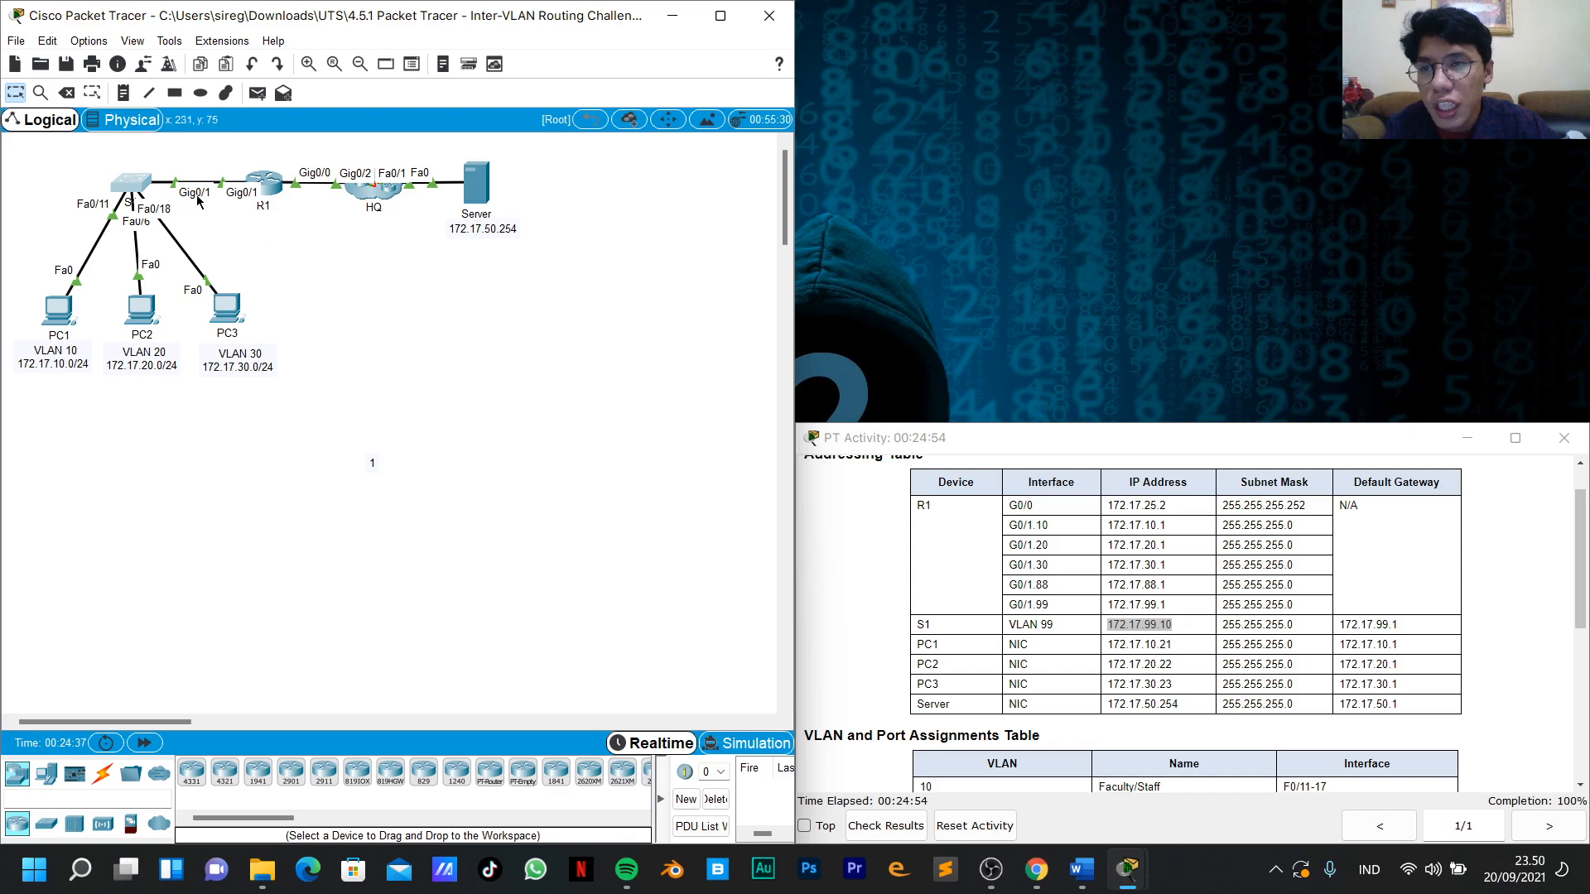
Open S1's CLI, snap its window above the PT Activity window, and enter interface configuration mode for g0/1.
{"action": "left_click", "coordinate": [133, 189]}
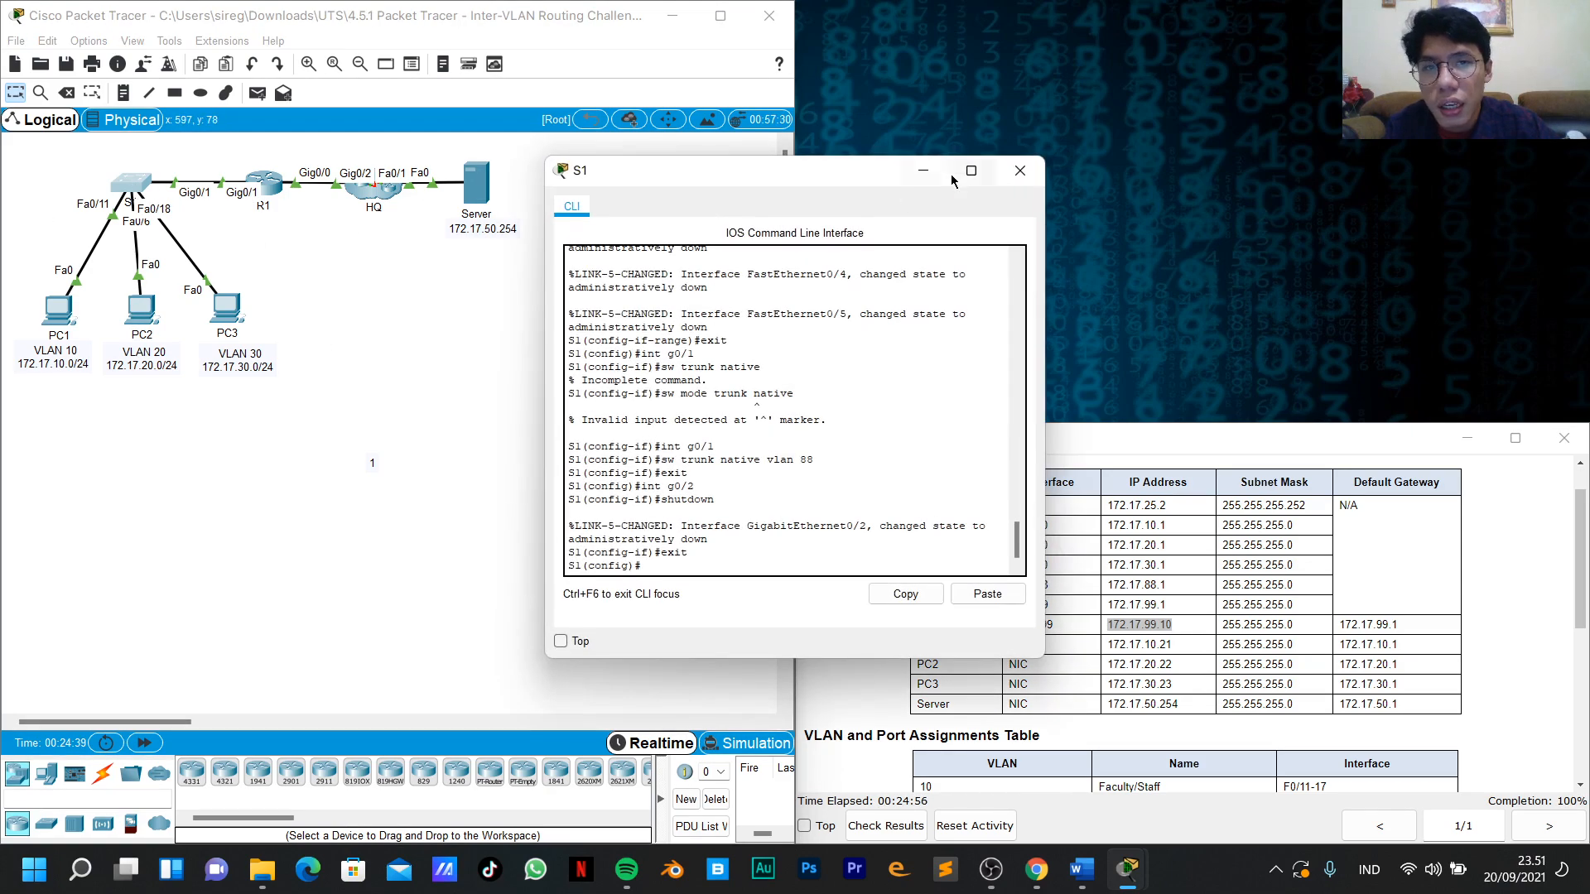
{"action": "mouse_move", "coordinate": [975, 170]}
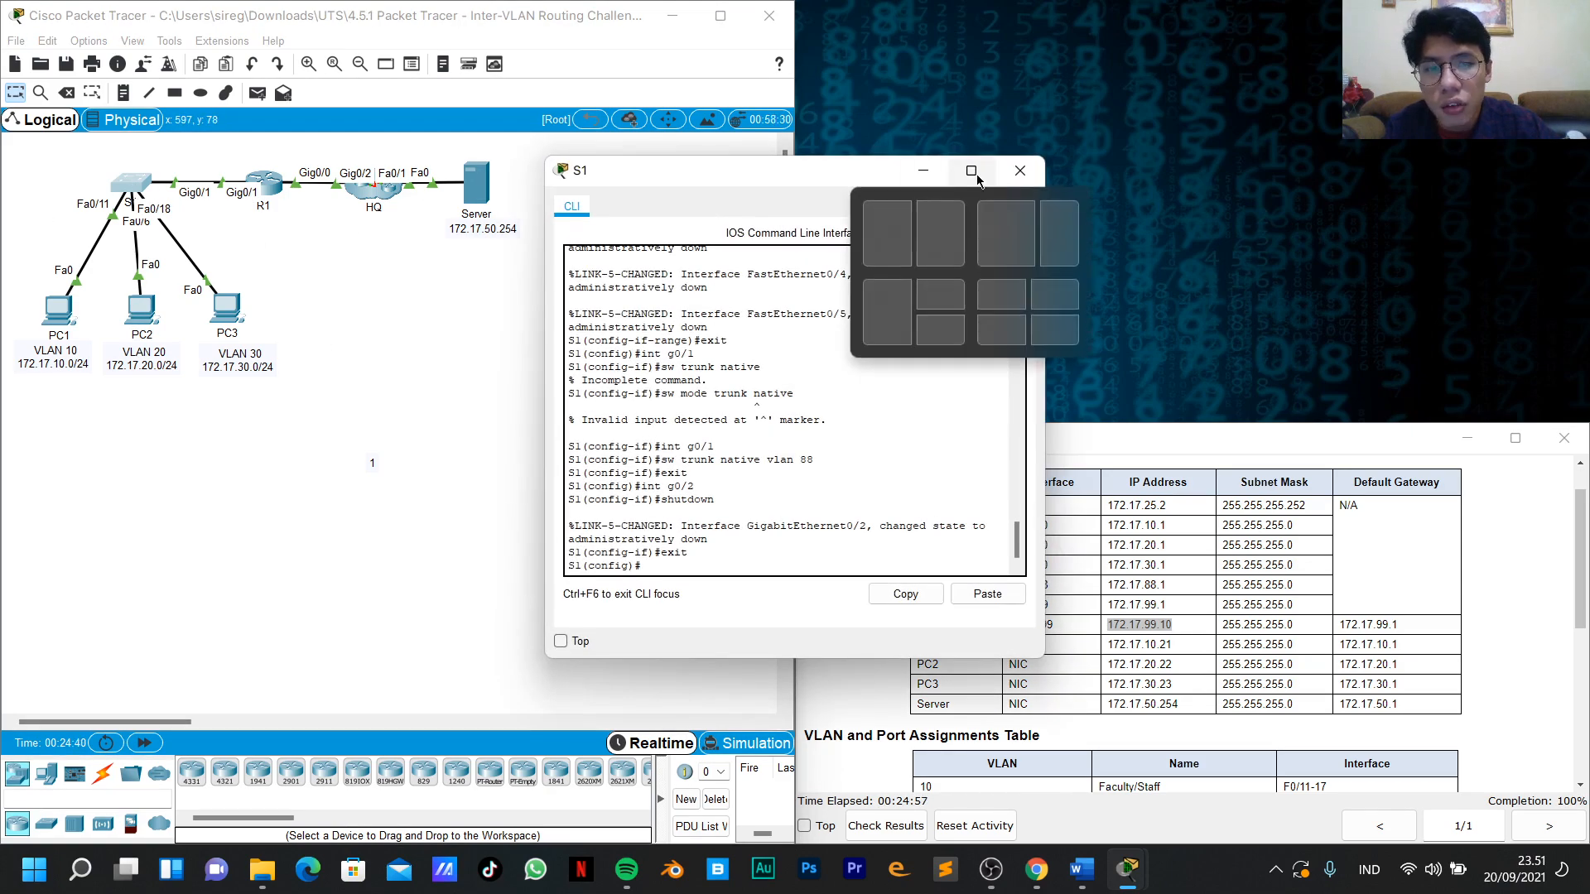
{"action": "left_click", "coordinate": [948, 291]}
{"action": "left_click", "coordinate": [944, 638]}
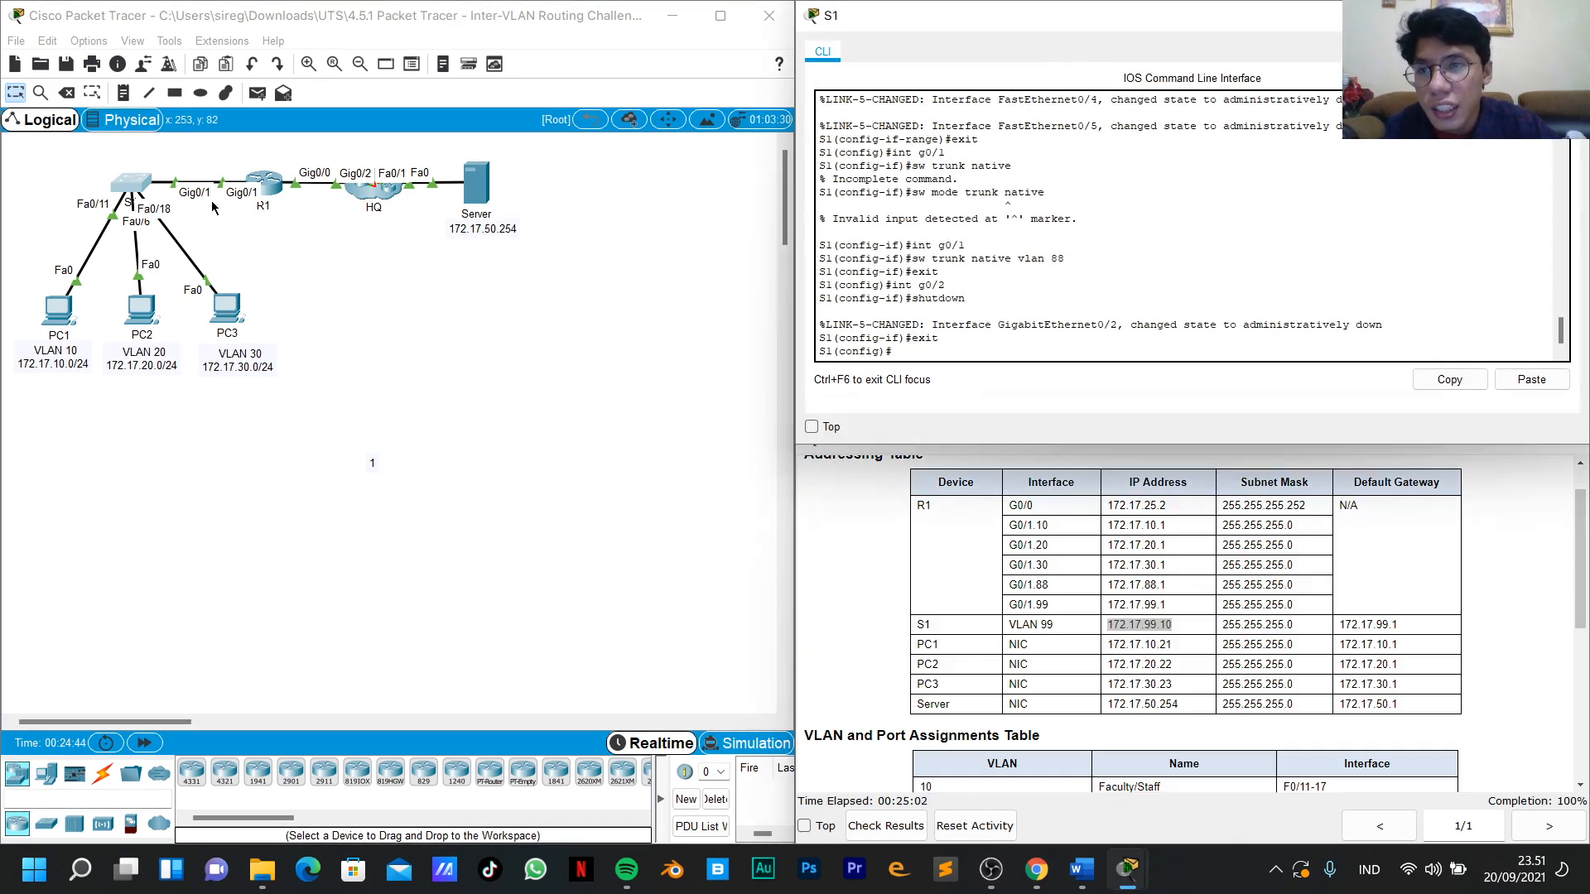
{"action": "type", "text": "g)#i"}
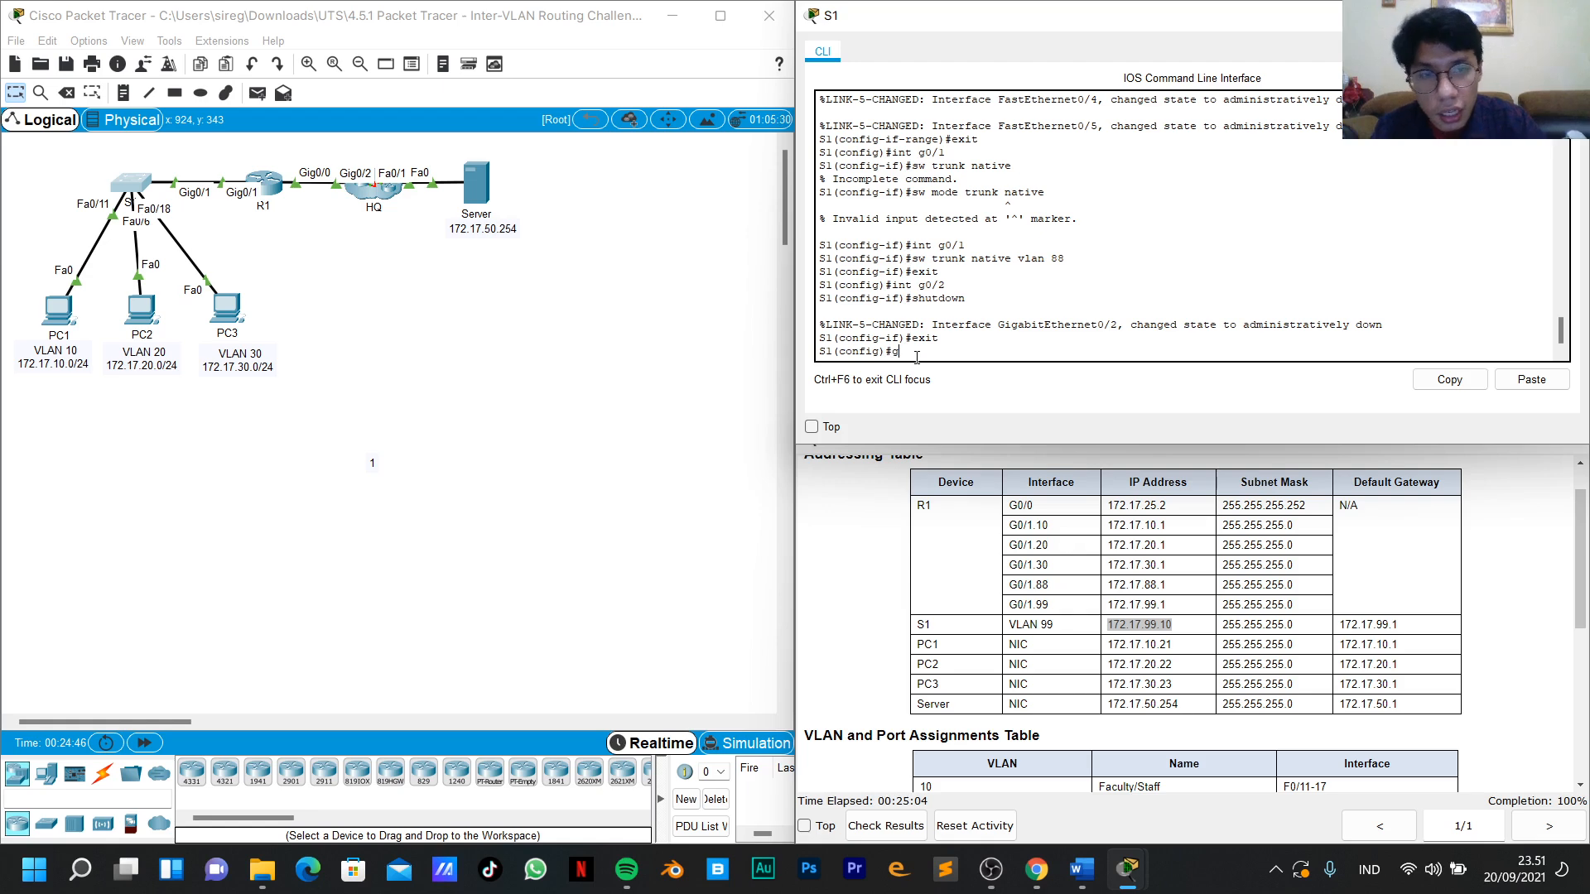
{"action": "type", "text": "nt g0/1"}
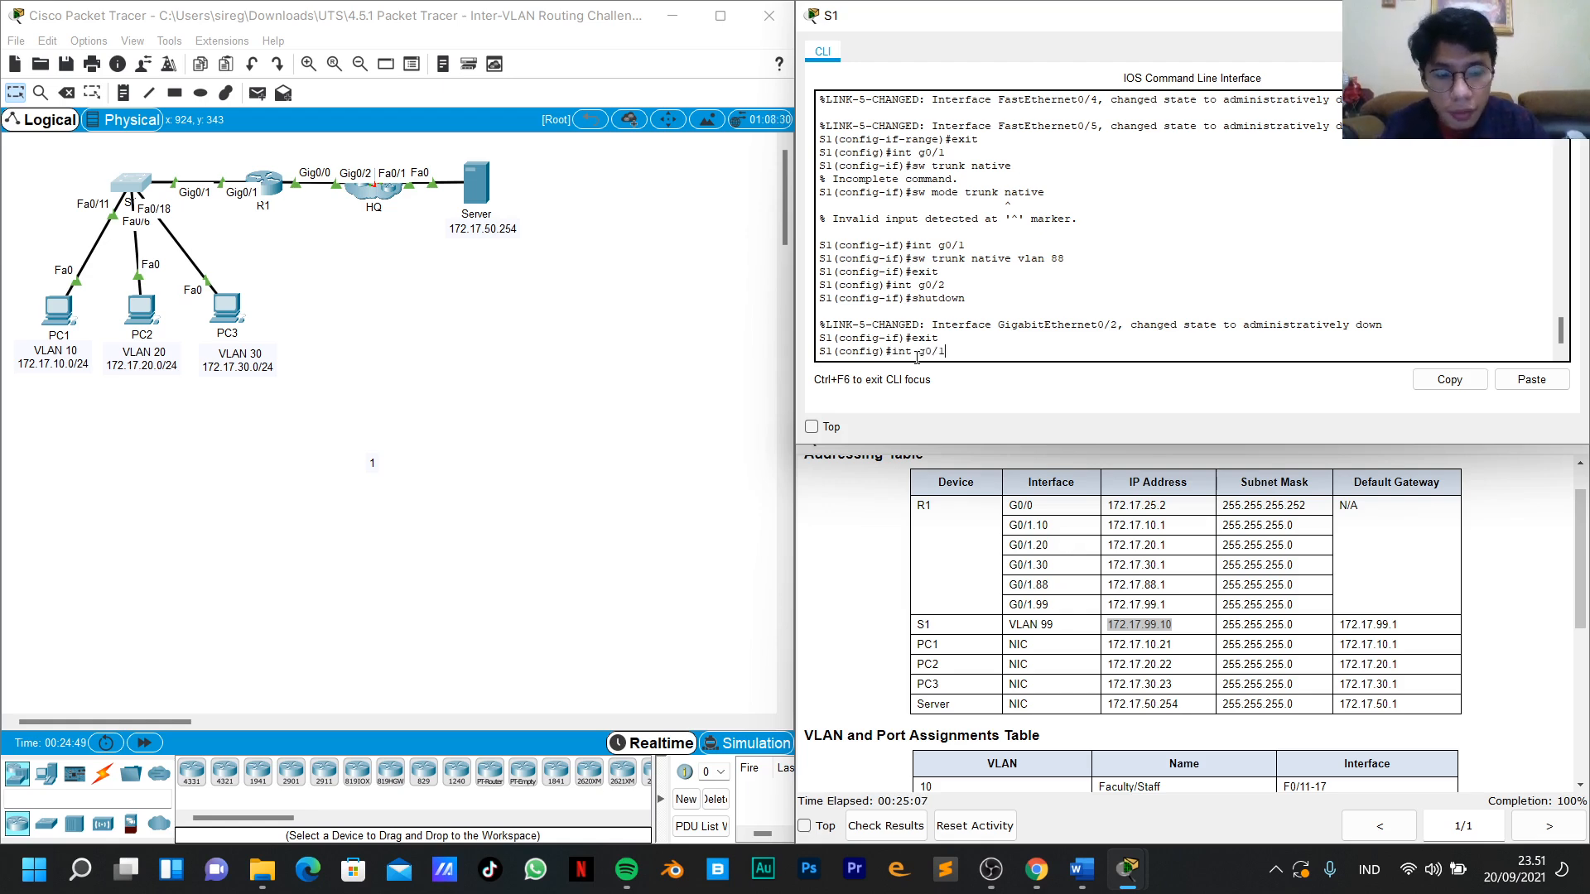
{"action": "key", "text": "Return"}
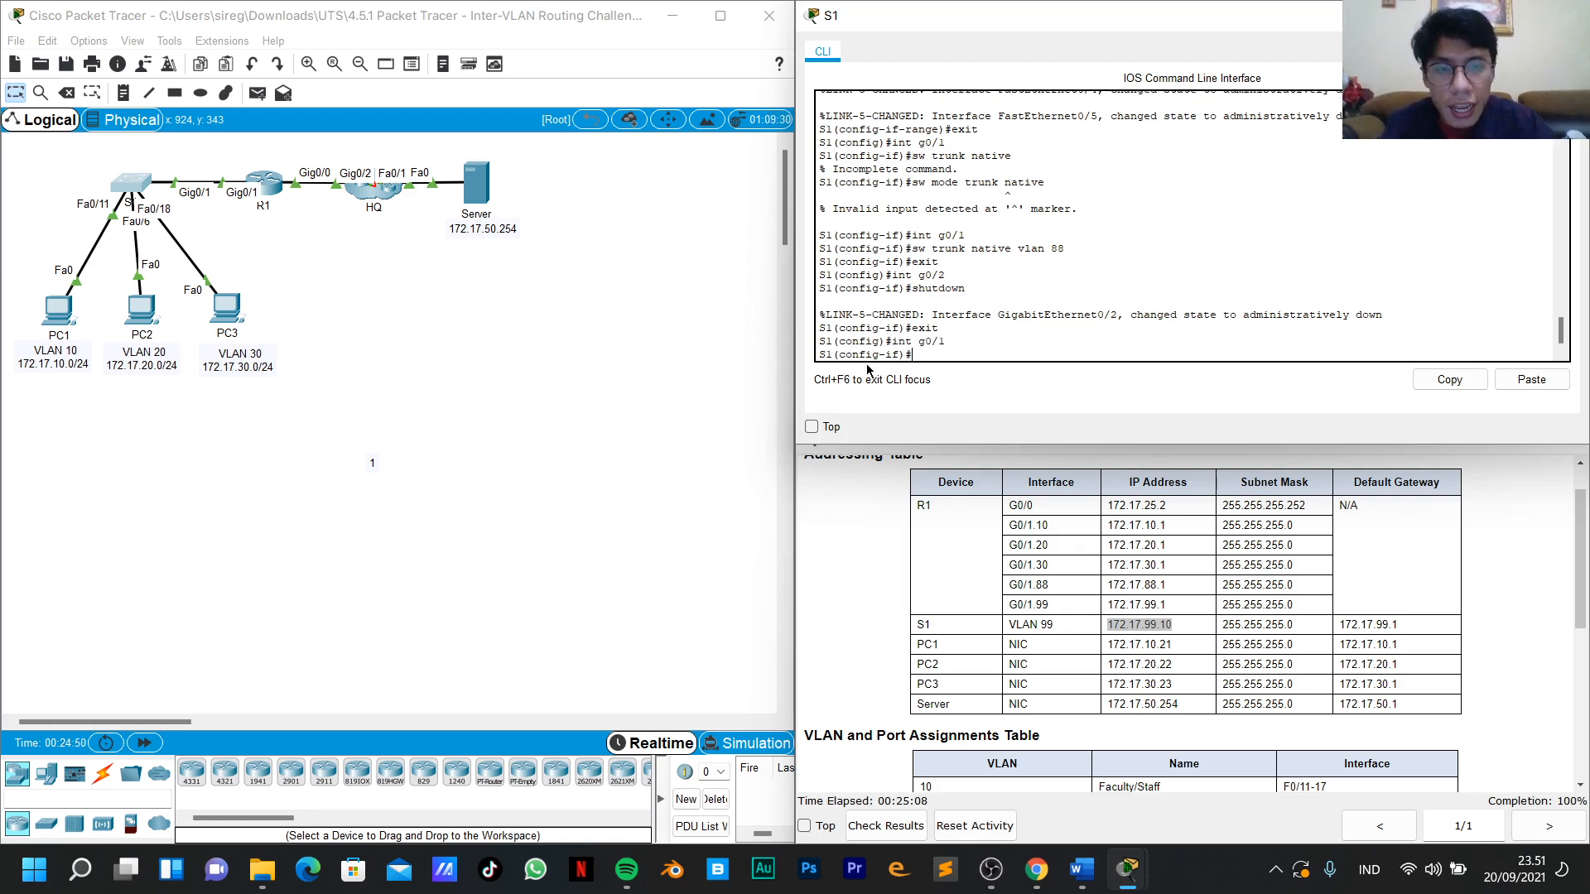
Set S1's interface g0/1 to access mode with sw mode access.
{"action": "type", "text": "s"}
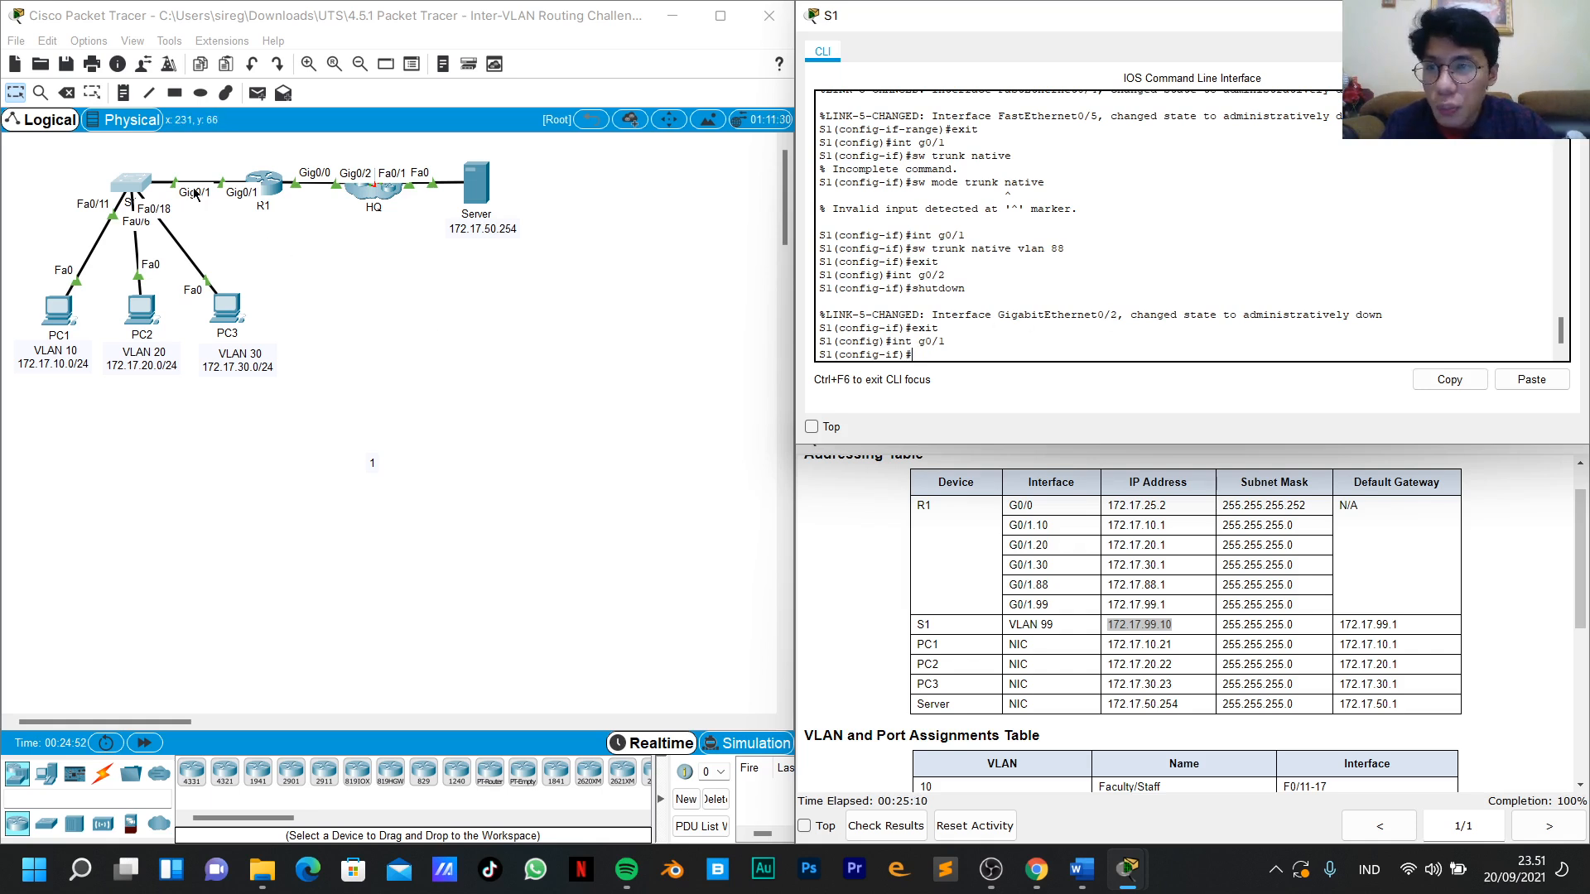
{"action": "type", "text": "w mode access"}
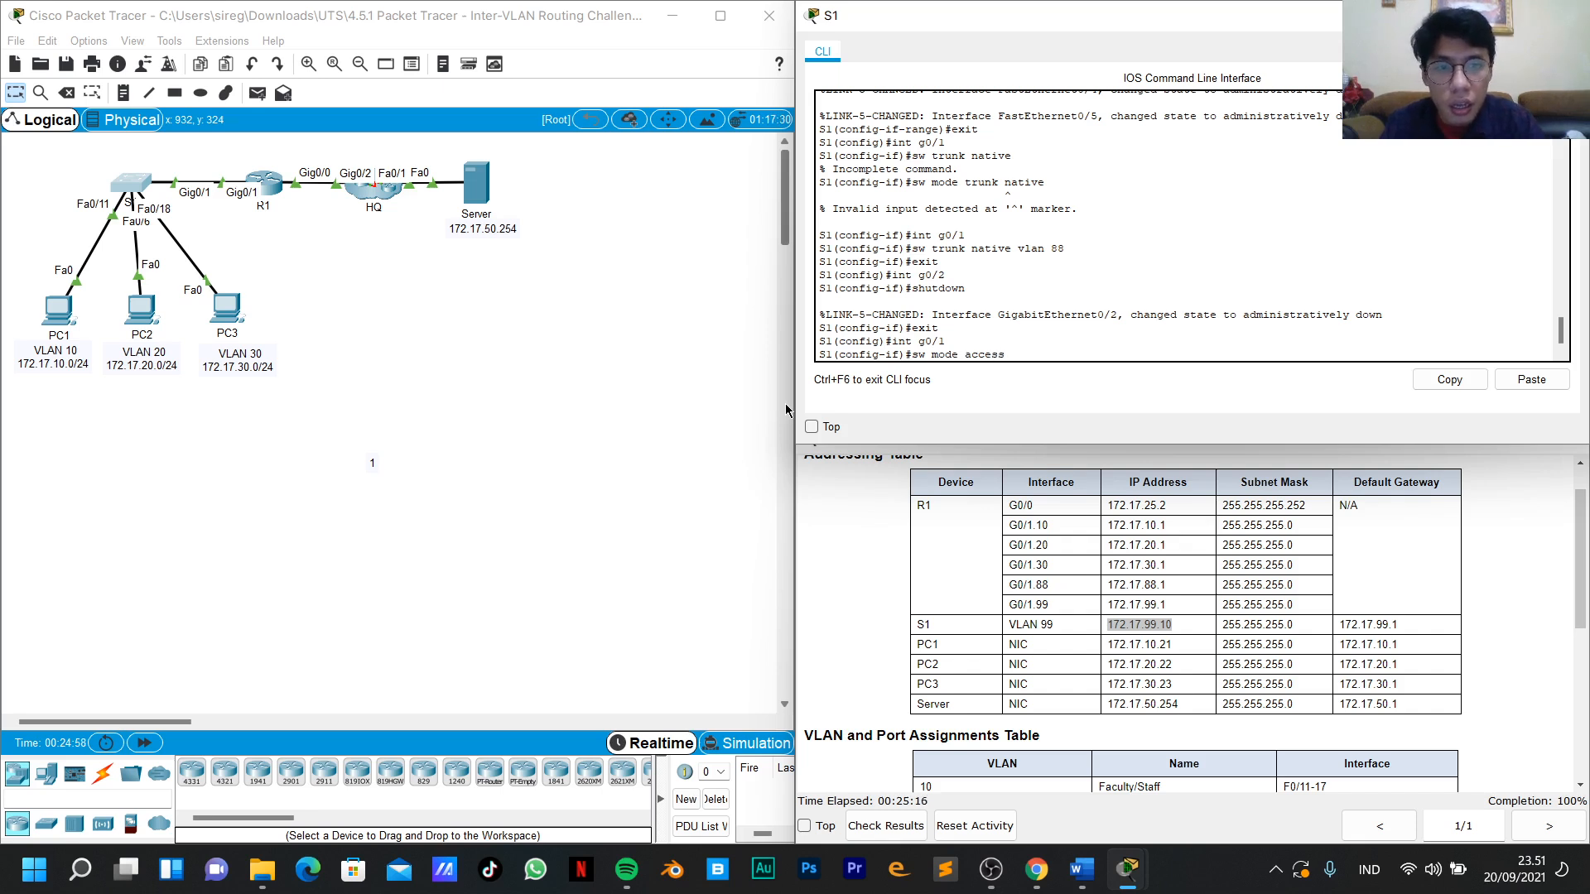
{"action": "key", "text": "Return"}
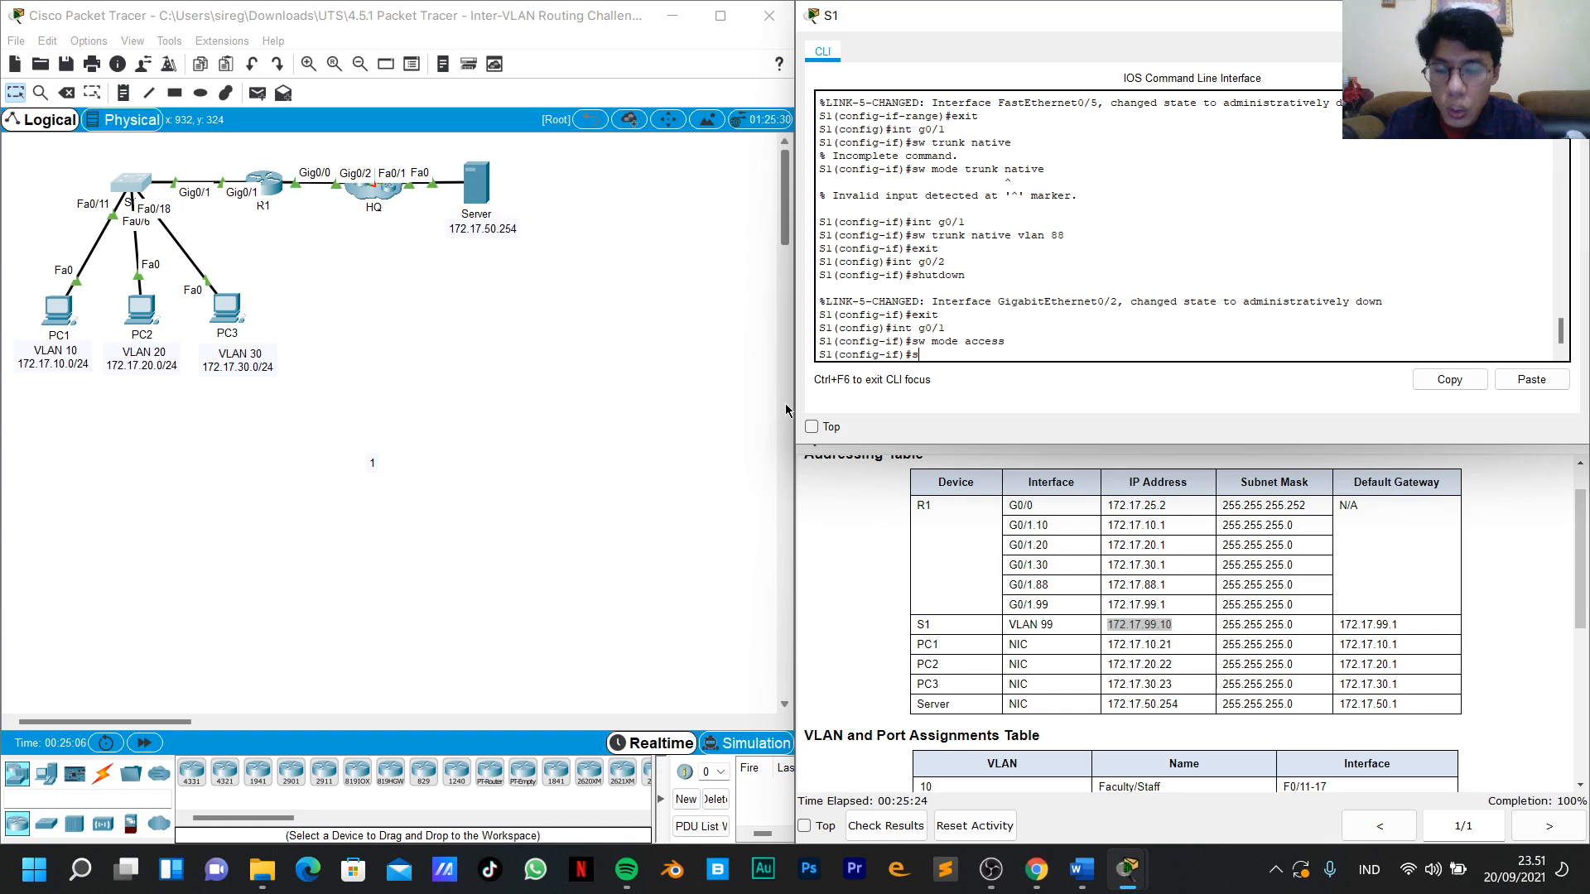
Set S1's interface g0/1 to trunk mode with sw mode trunk.
{"action": "type", "text": "sw mot\\de"}
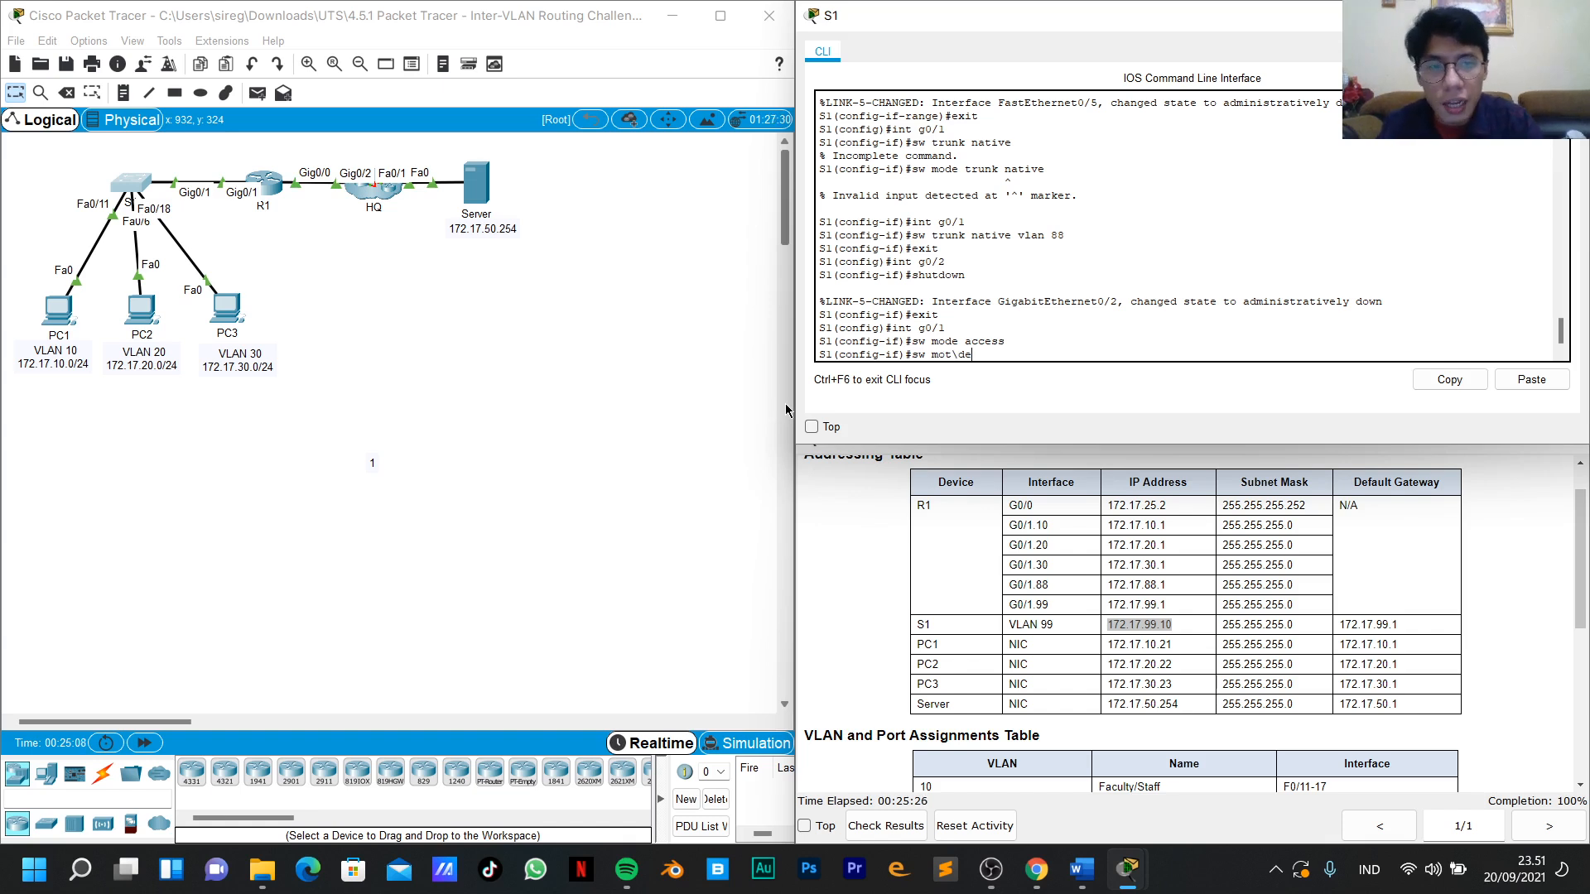
{"action": "key", "text": "BackSpace"}
{"action": "key", "text": "BackSpace"}
{"action": "key", "text": "BackSpace"}
{"action": "key", "text": "BackSpace"}
{"action": "type", "text": "de "}
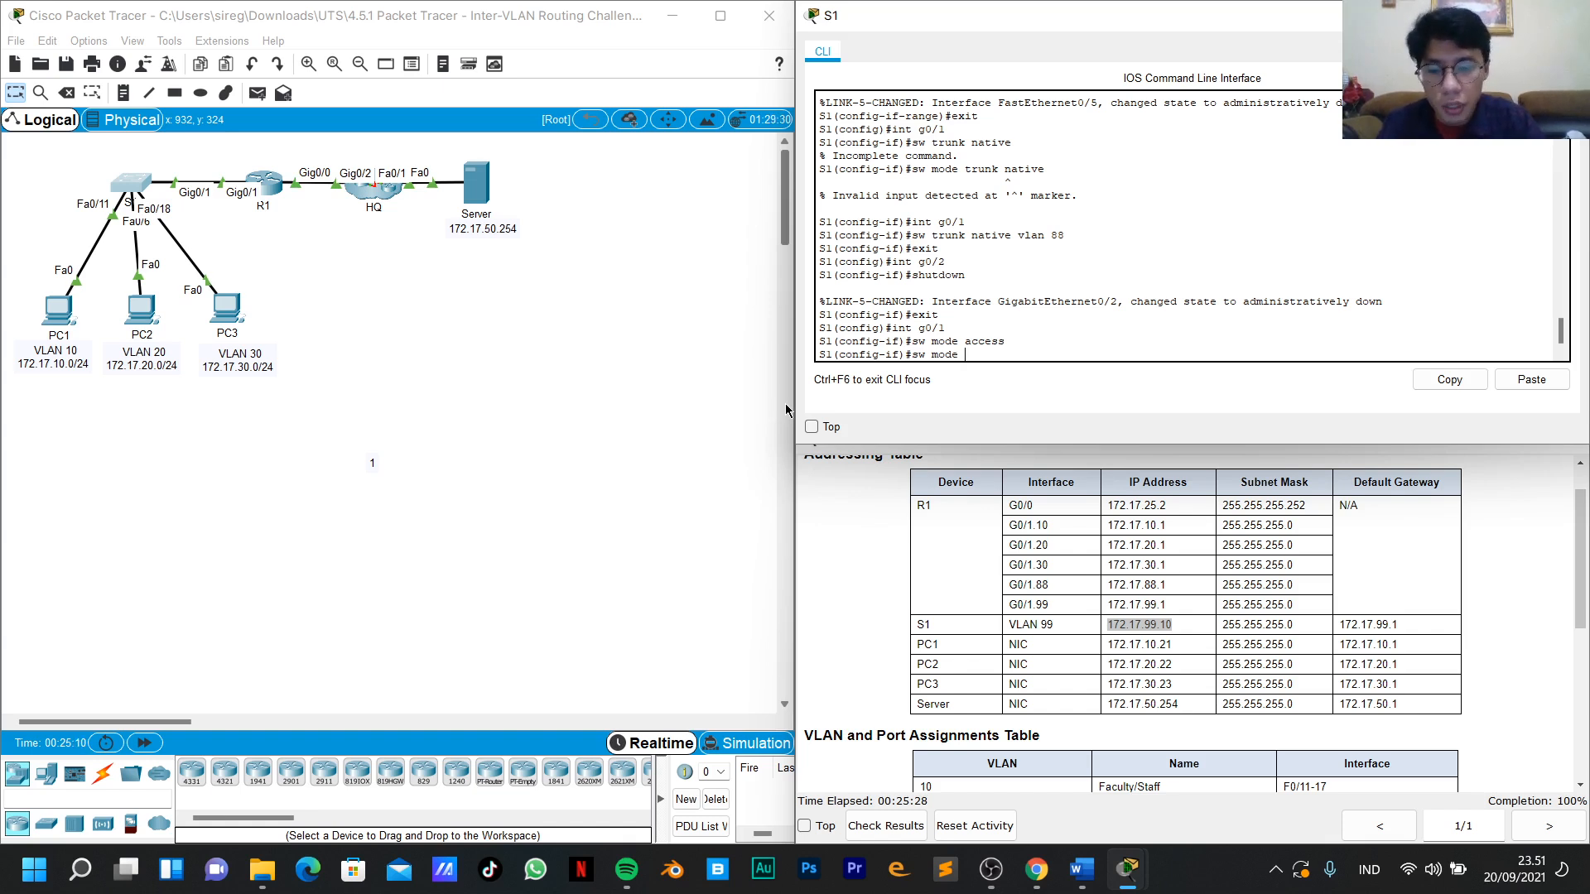
{"action": "type", "text": "trunk"}
{"action": "key", "text": "Return"}
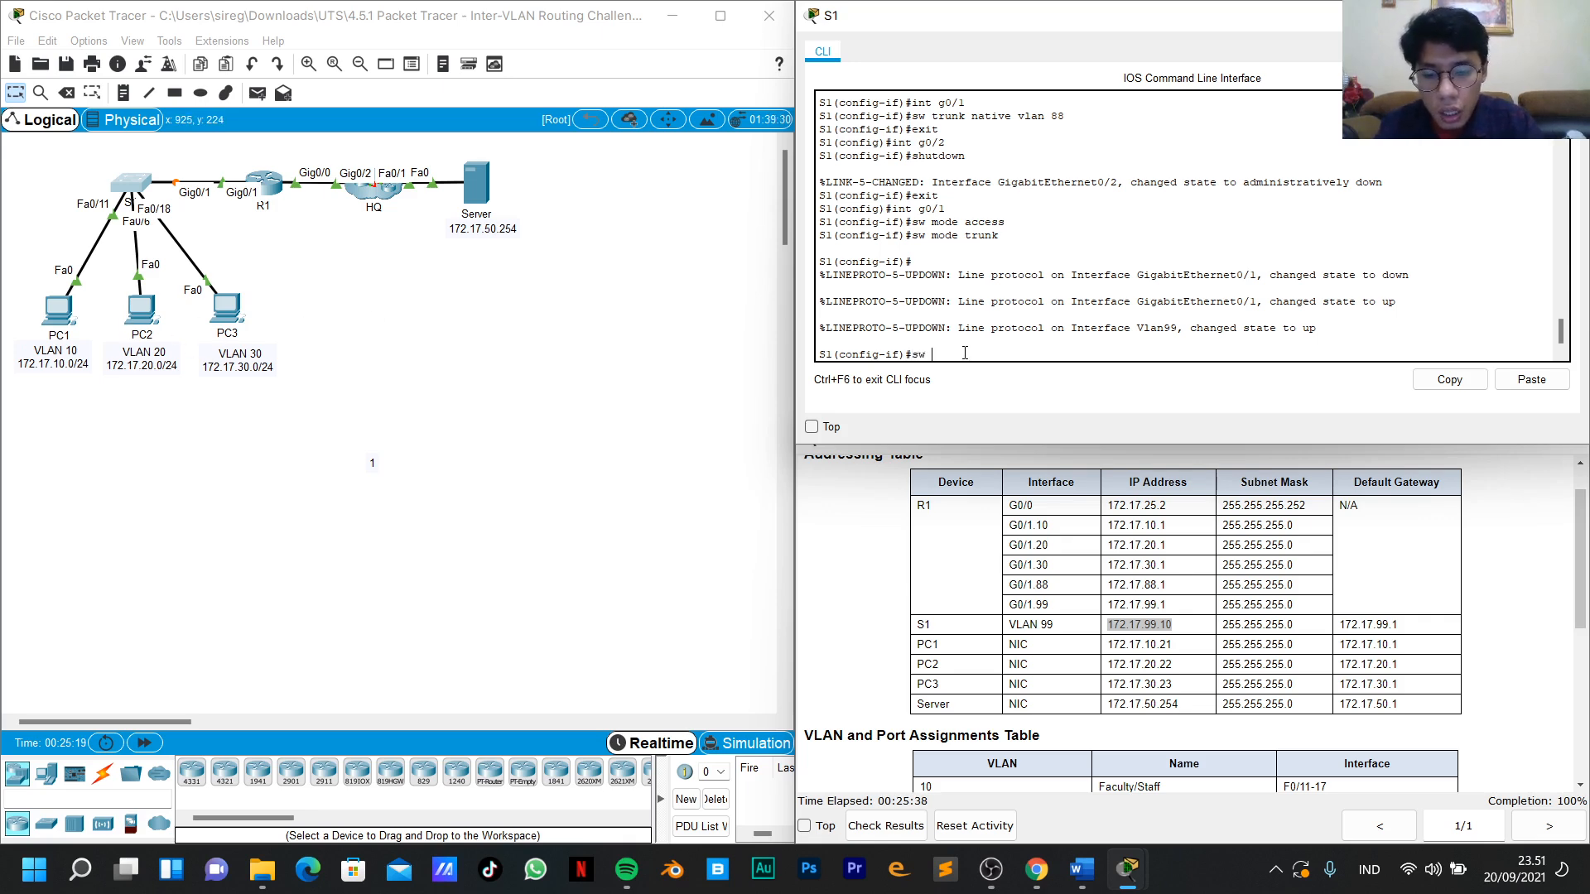
Allow VLANs 10,20,30,88,99 on S1's g0/1 trunk, return to global configuration mode, and close the S1 window.
{"action": "type", "text": "run"}
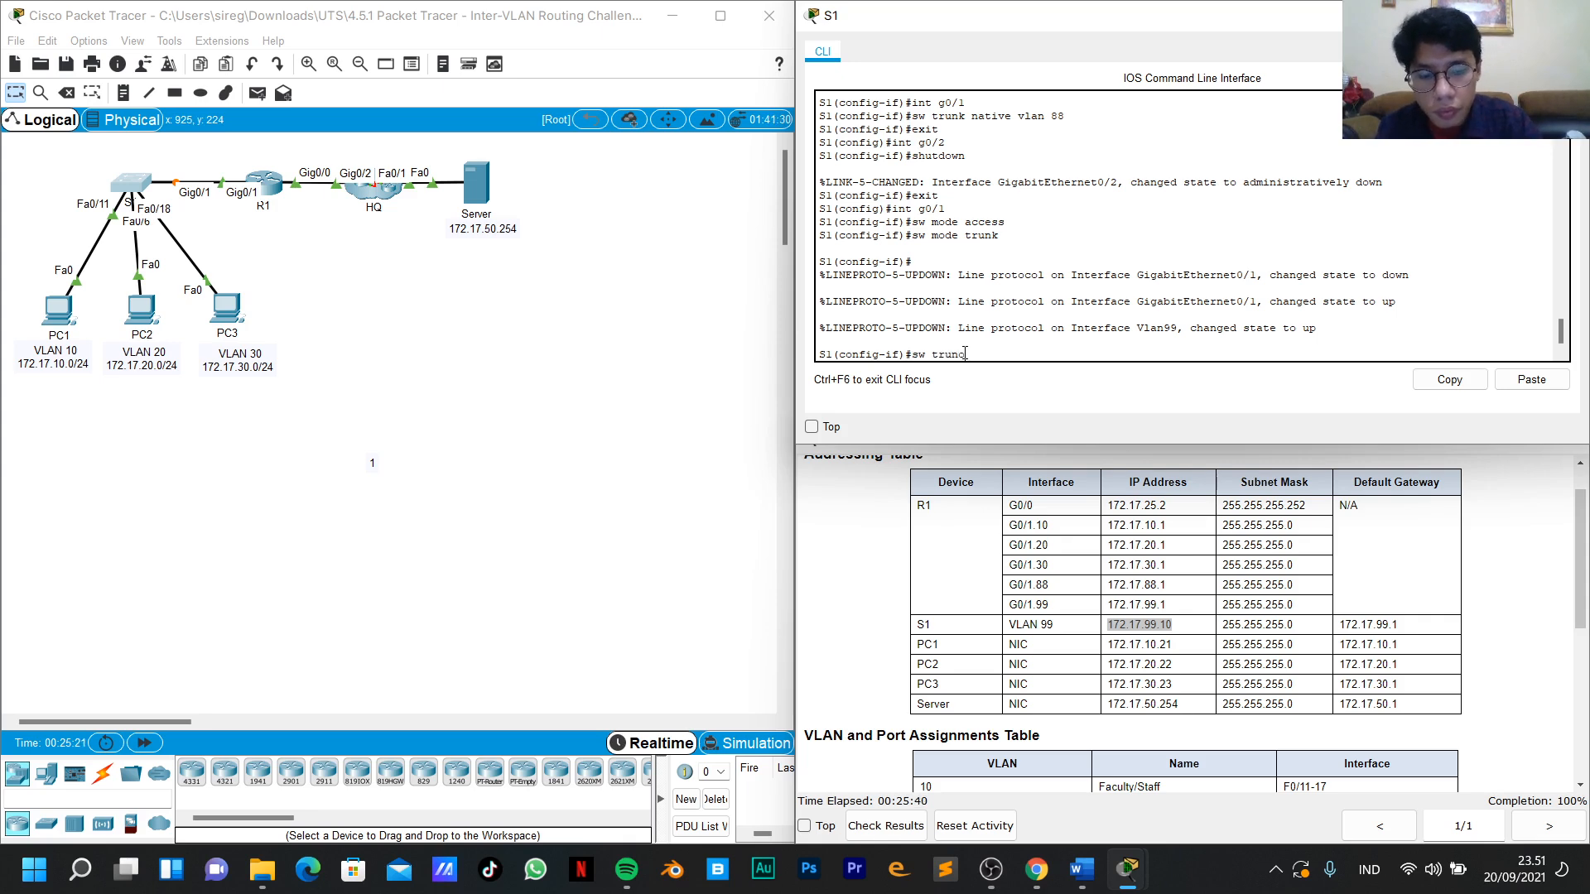
{"action": "type", "text": "k"}
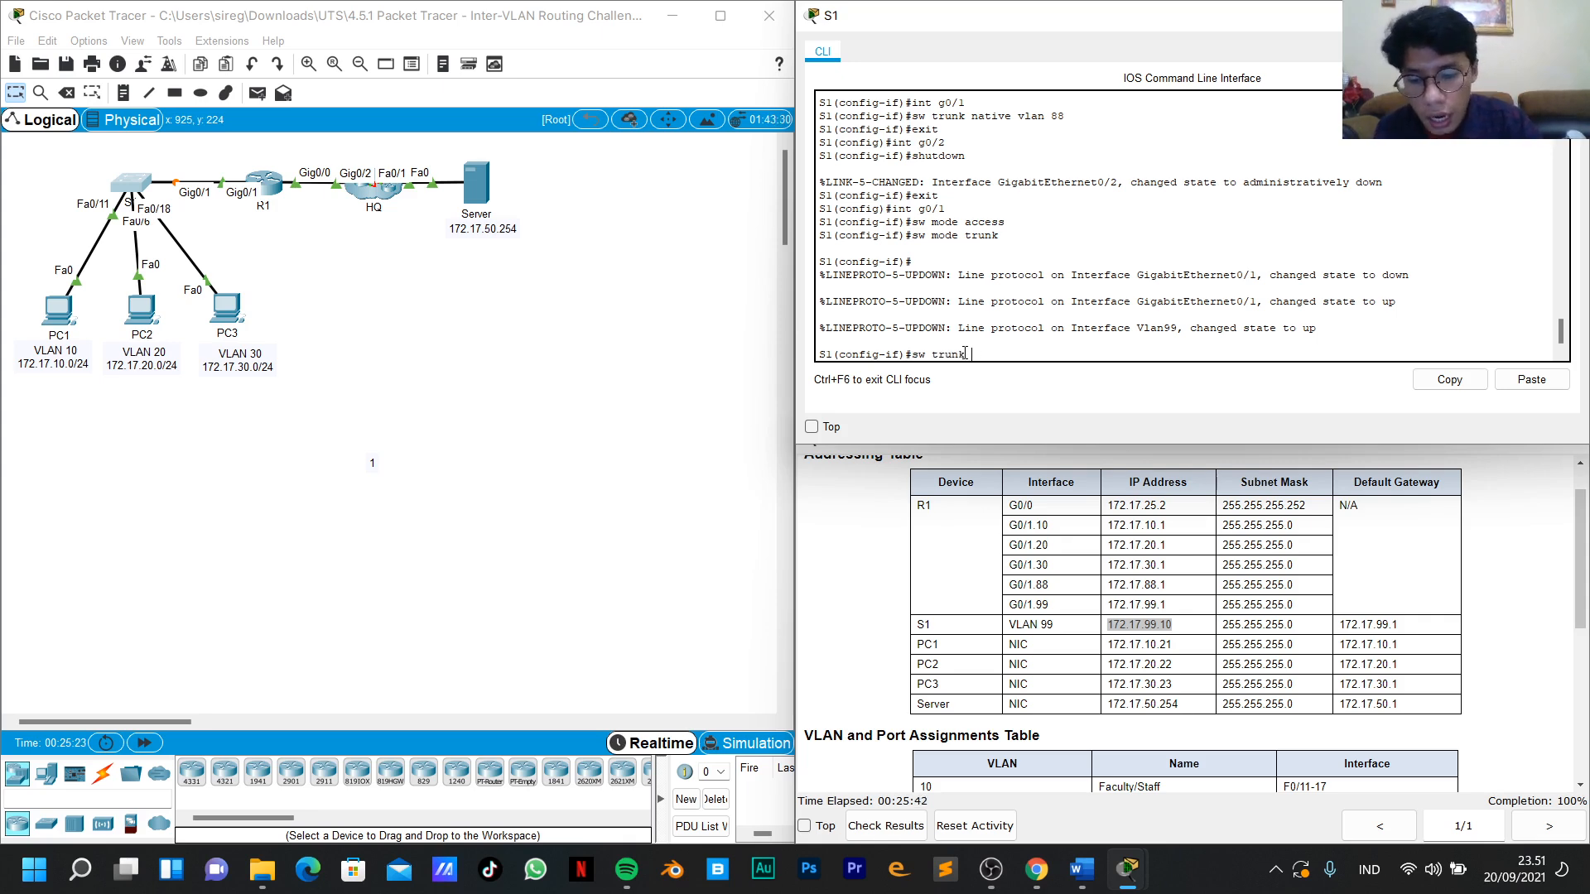
{"action": "type", "text": " allow vlan"}
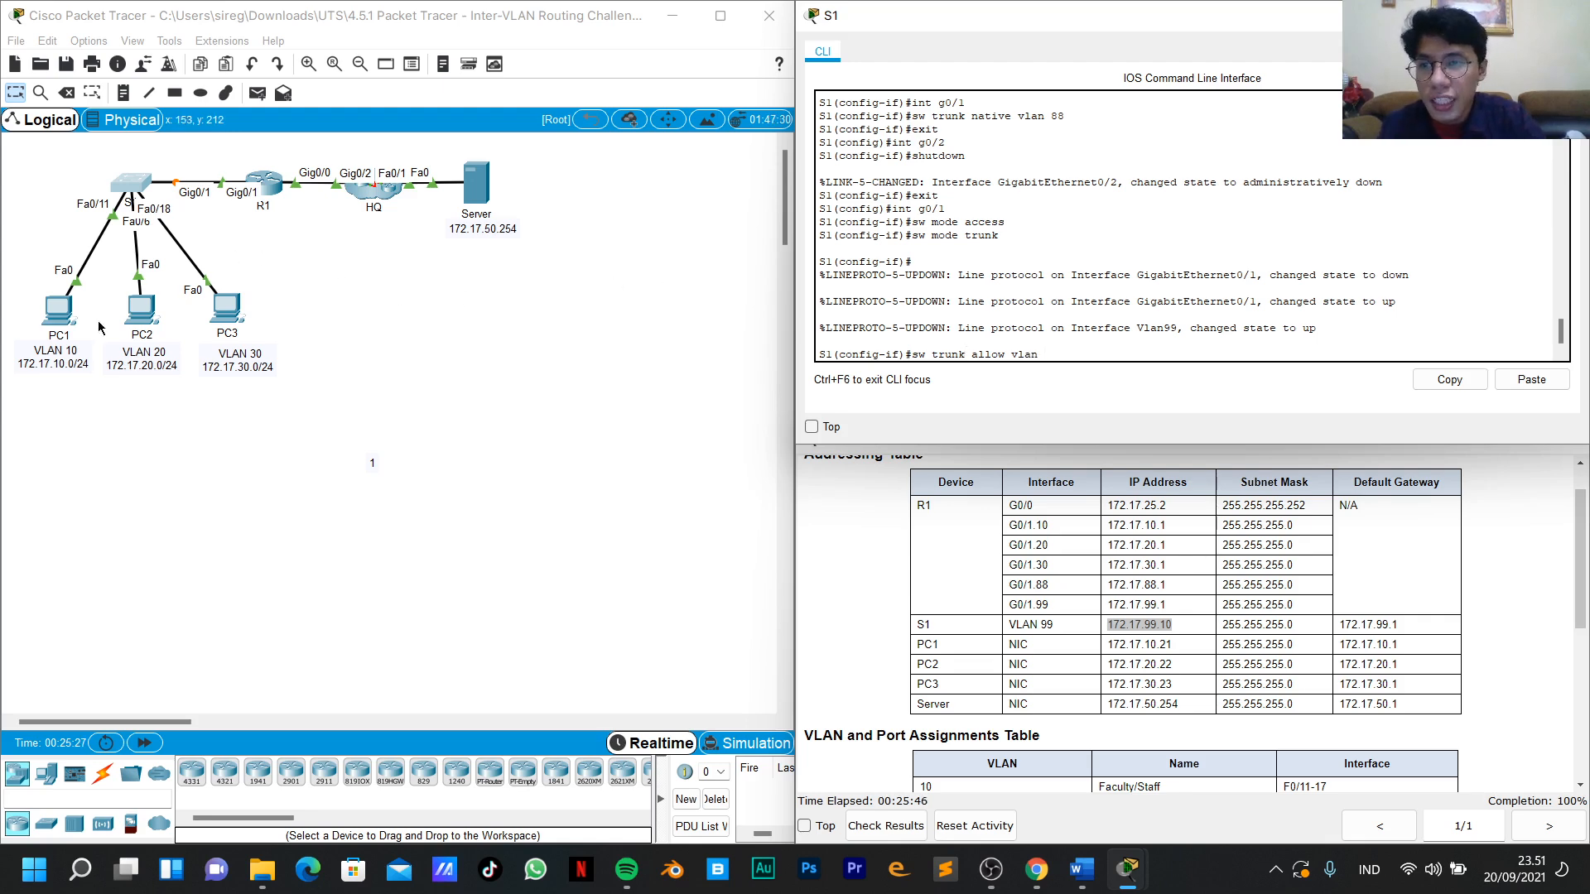
{"action": "type", "text": " 10,"}
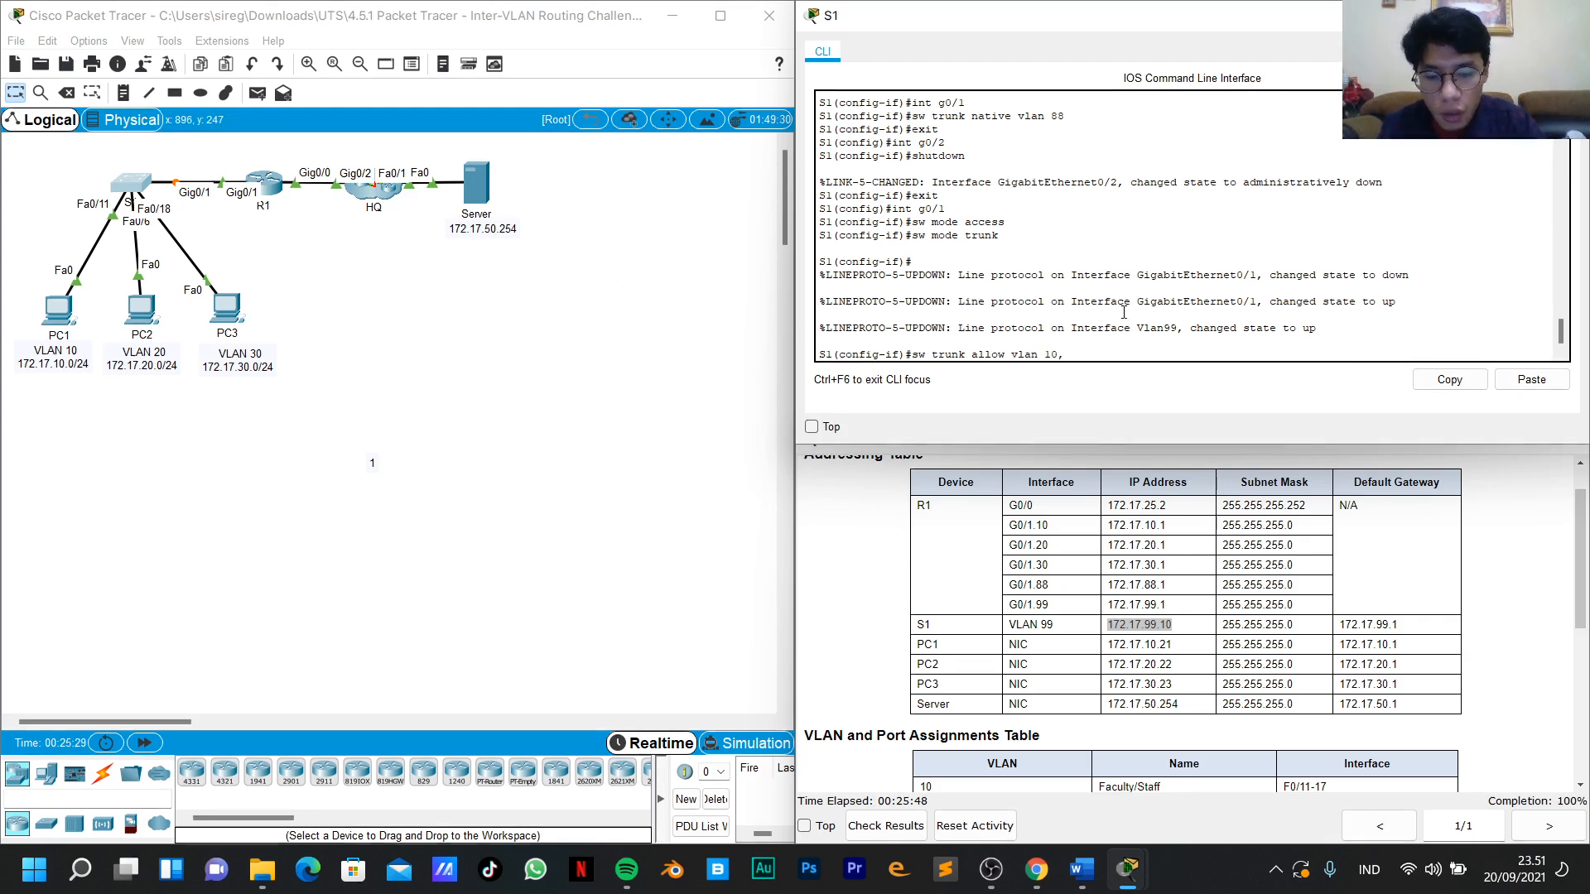
{"action": "type", "text": "20,"}
{"action": "type", "text": "30,88,99"}
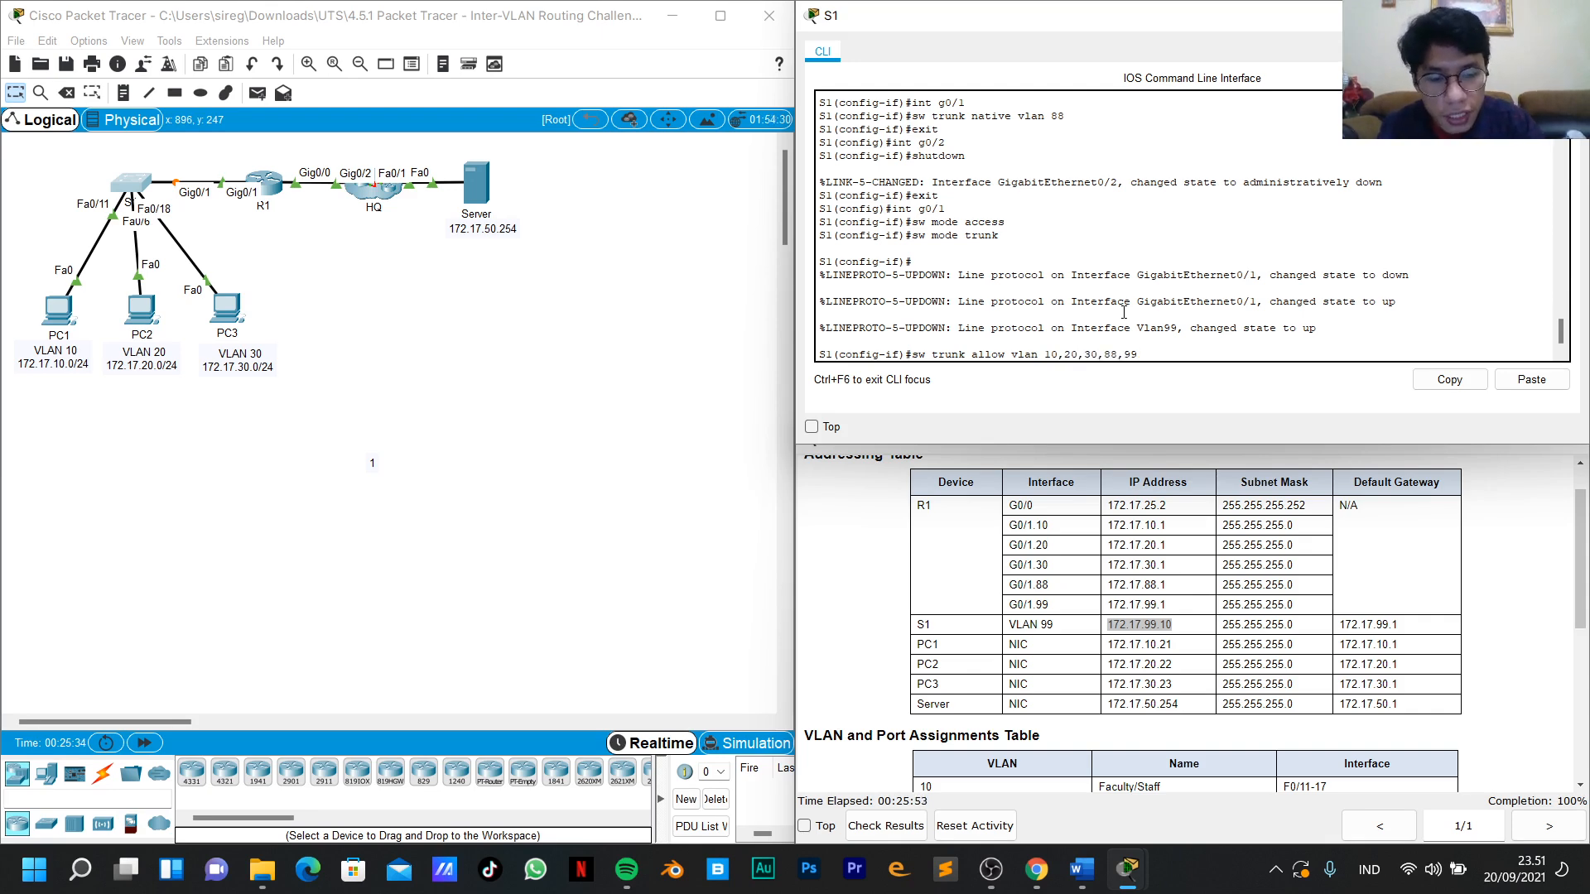
{"action": "key", "text": "Return"}
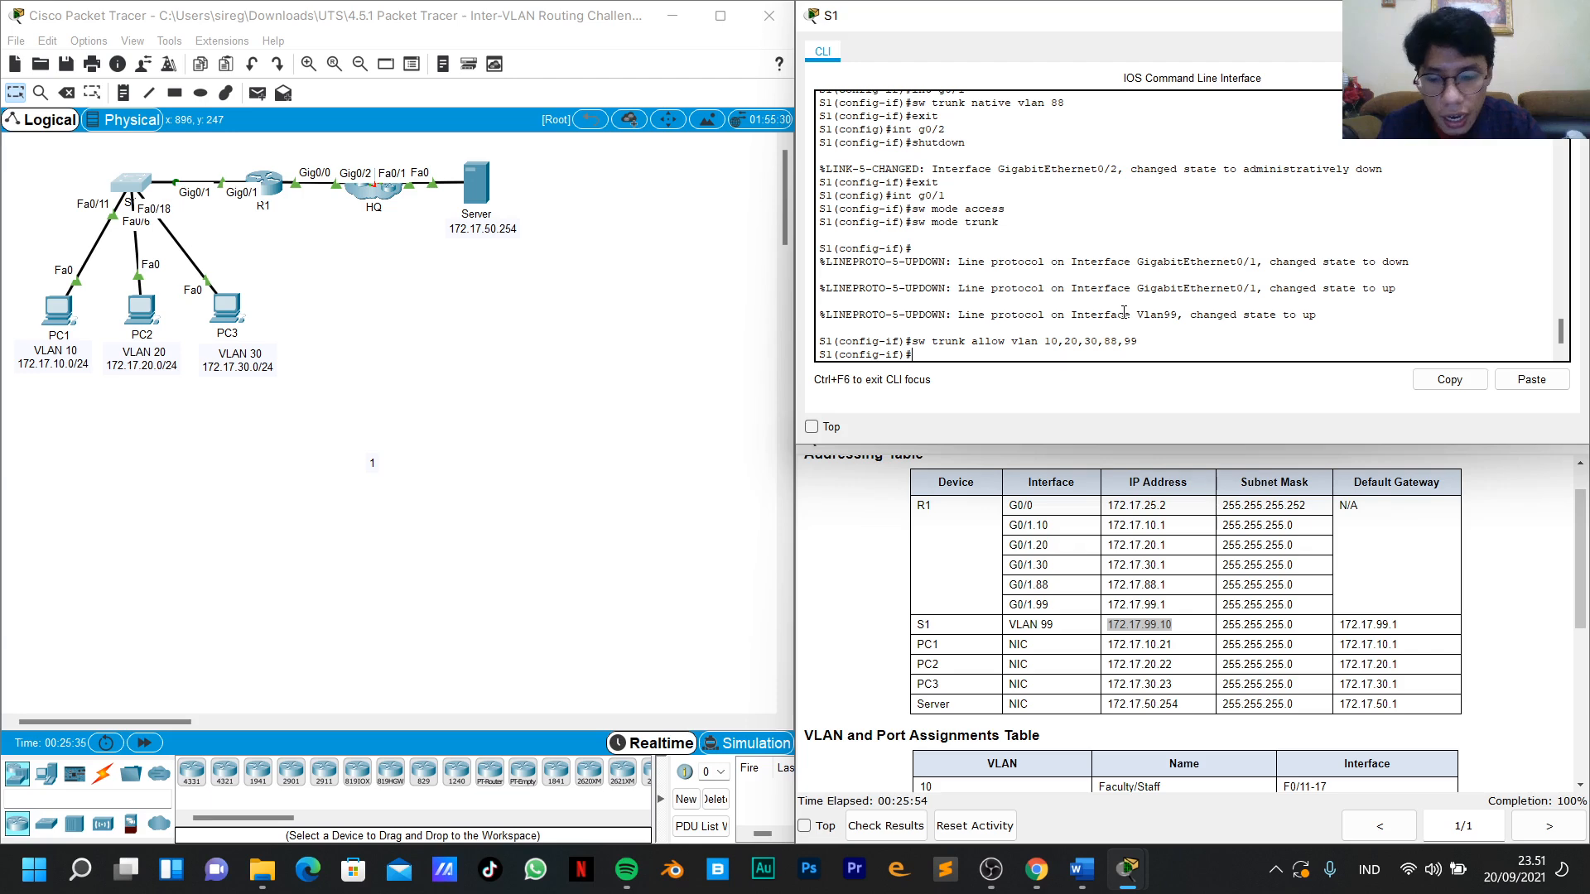
{"action": "type", "text": "exit"}
{"action": "key", "text": "Return"}
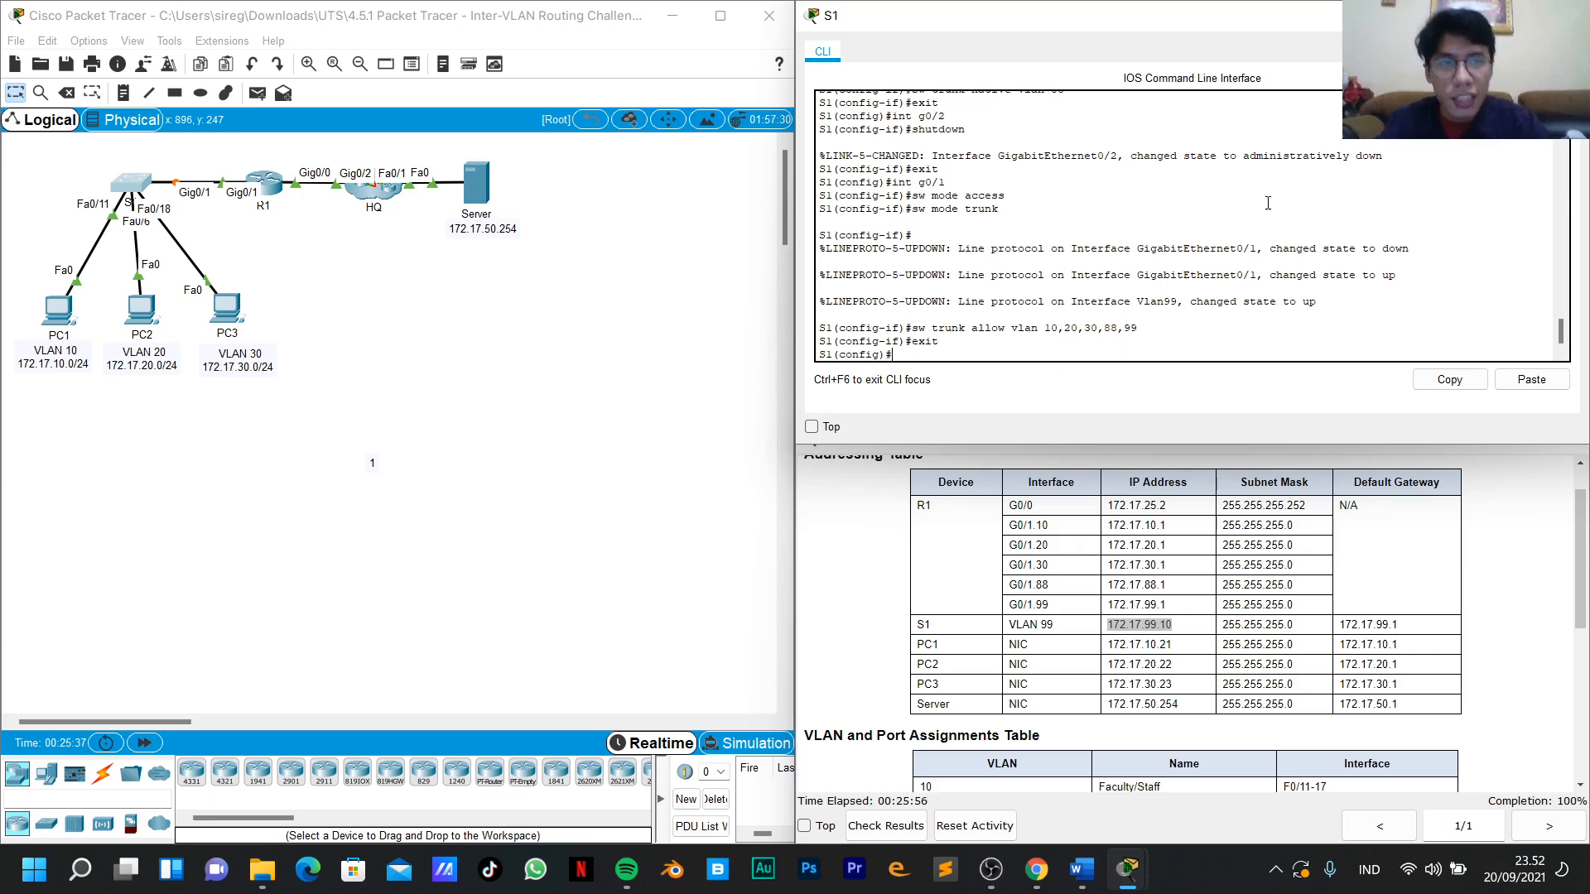
{"action": "left_click", "coordinate": [1564, 16]}
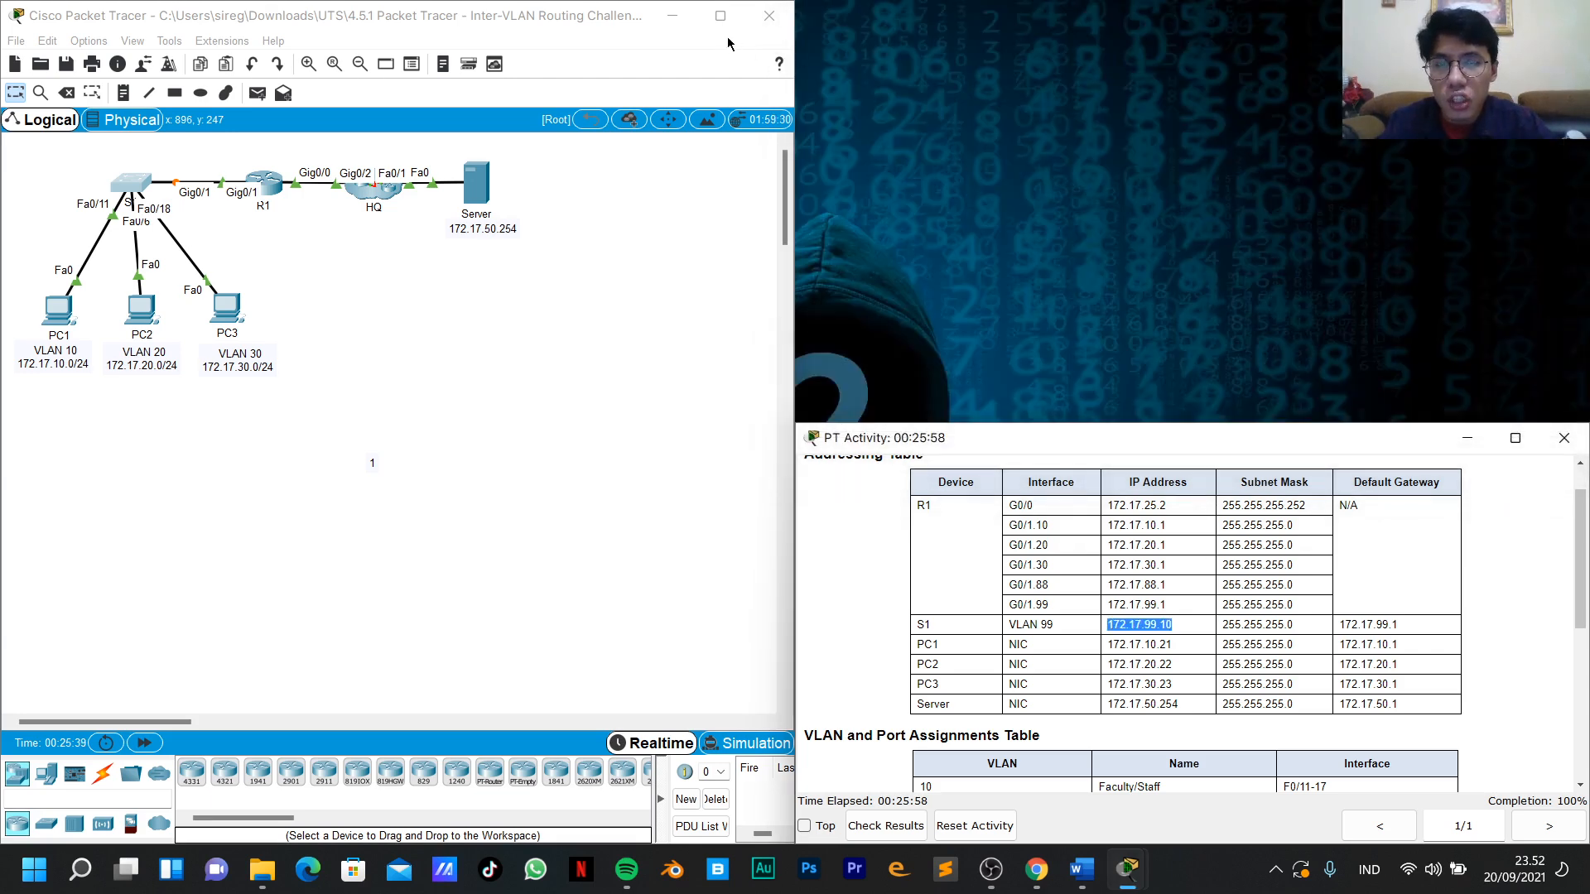
{"action": "mouse_move", "coordinate": [719, 18]}
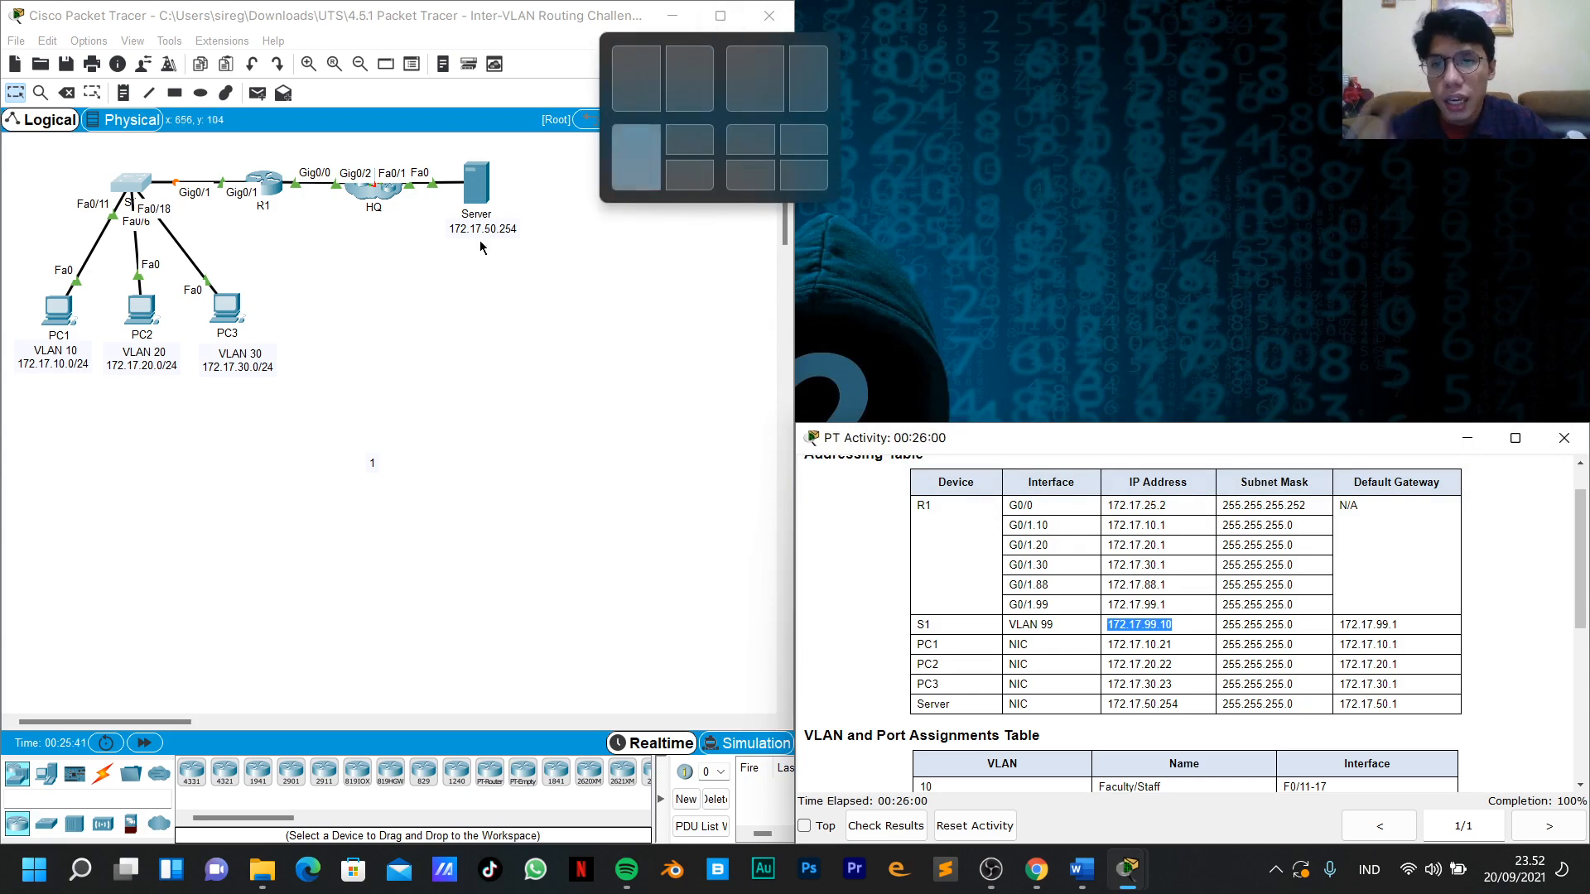
{"action": "left_click", "coordinate": [61, 319]}
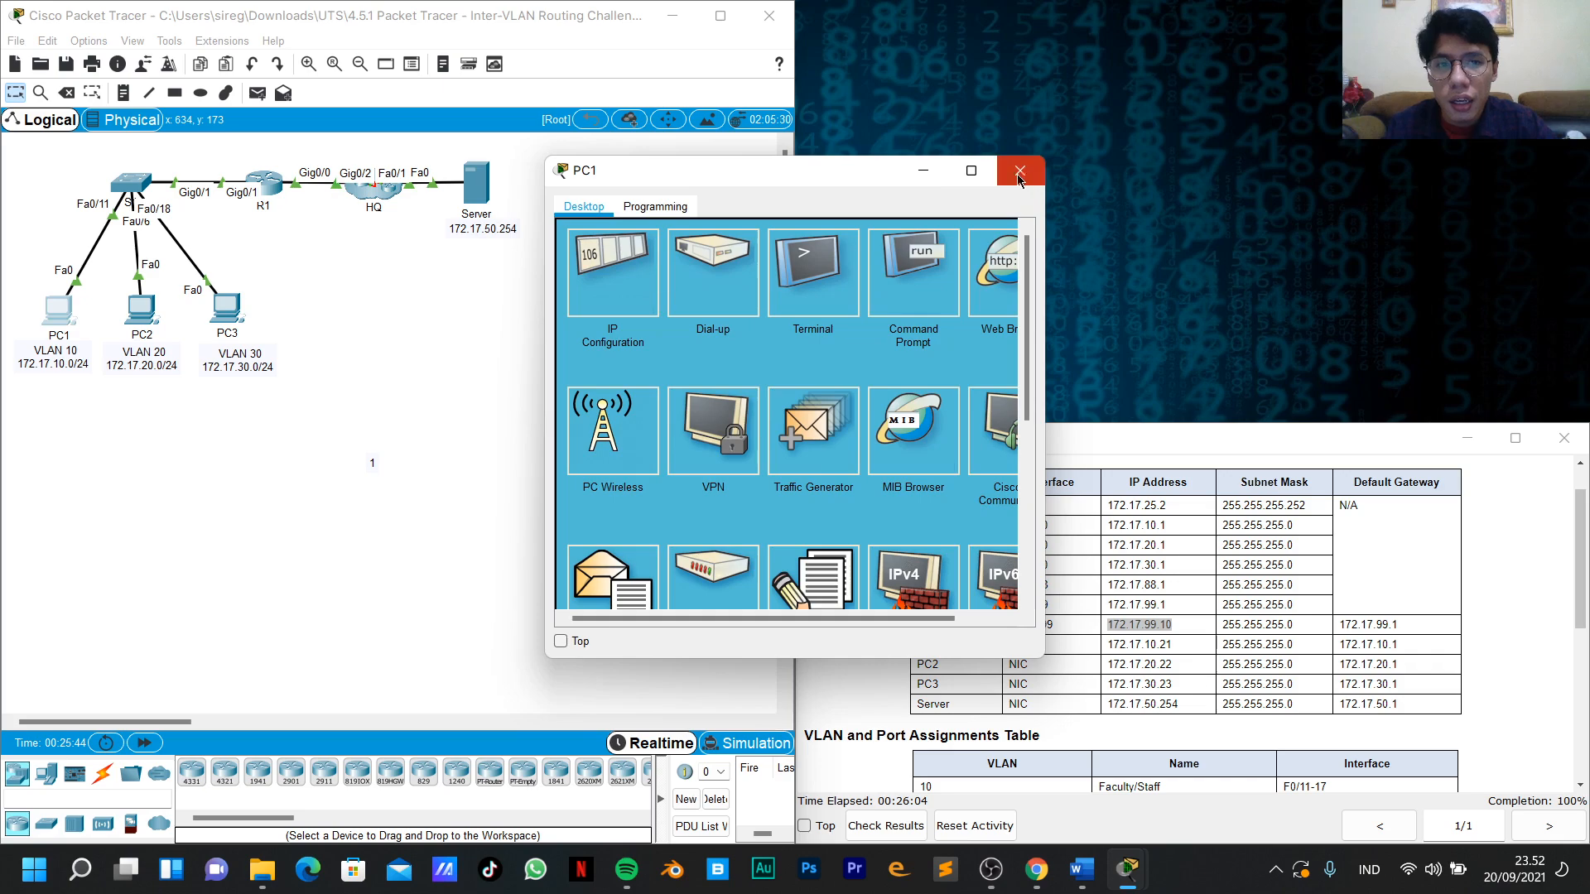
{"action": "left_click", "coordinate": [1020, 171]}
{"action": "left_click", "coordinate": [476, 184]}
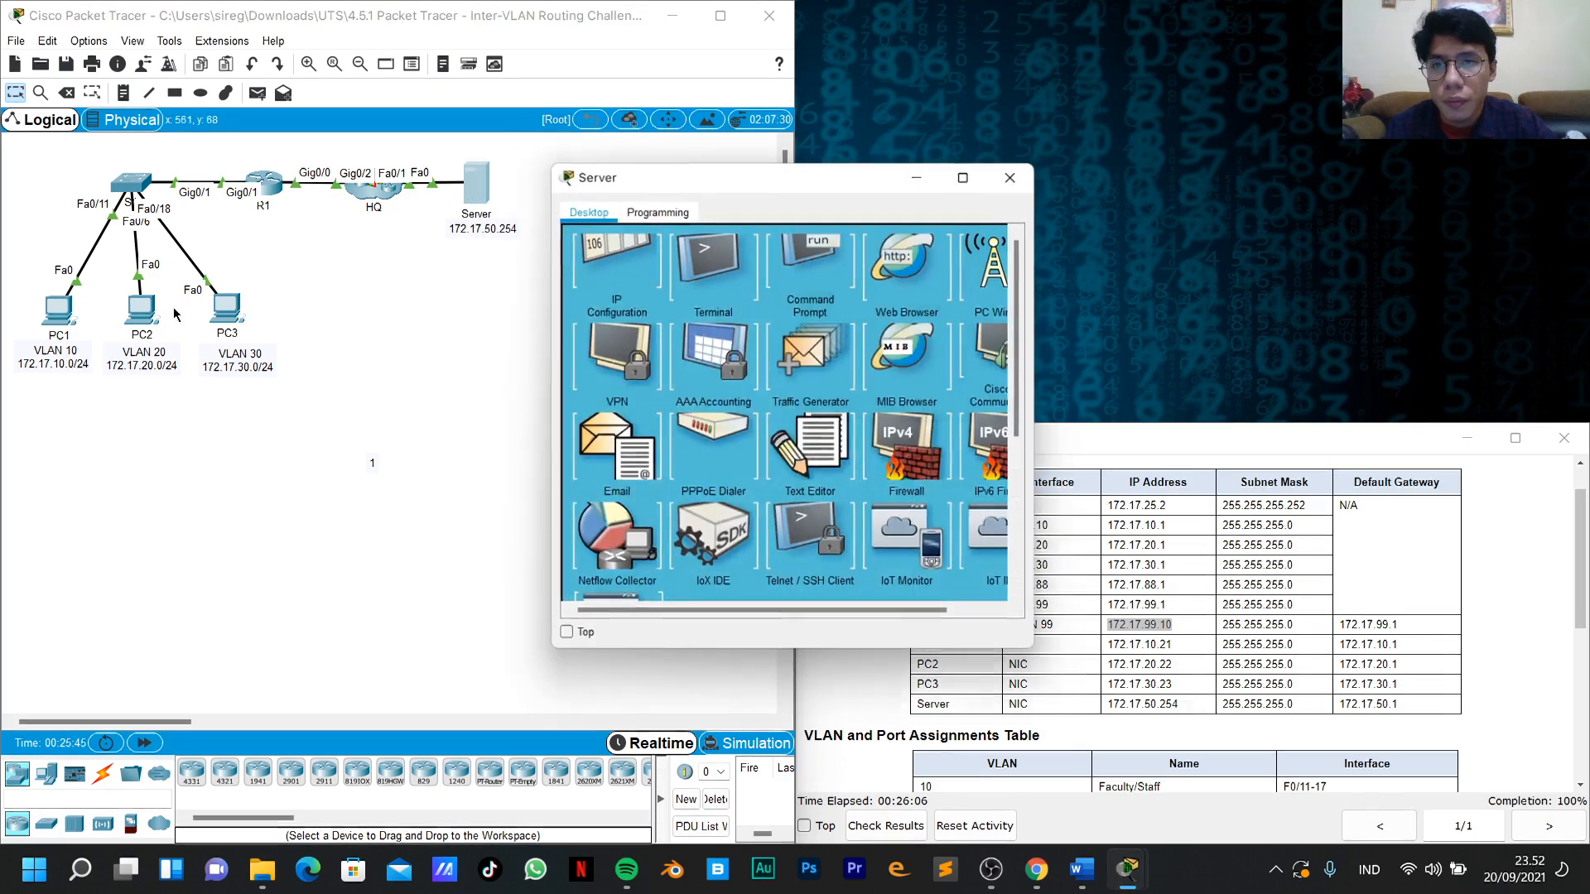
{"action": "left_click", "coordinate": [1020, 170]}
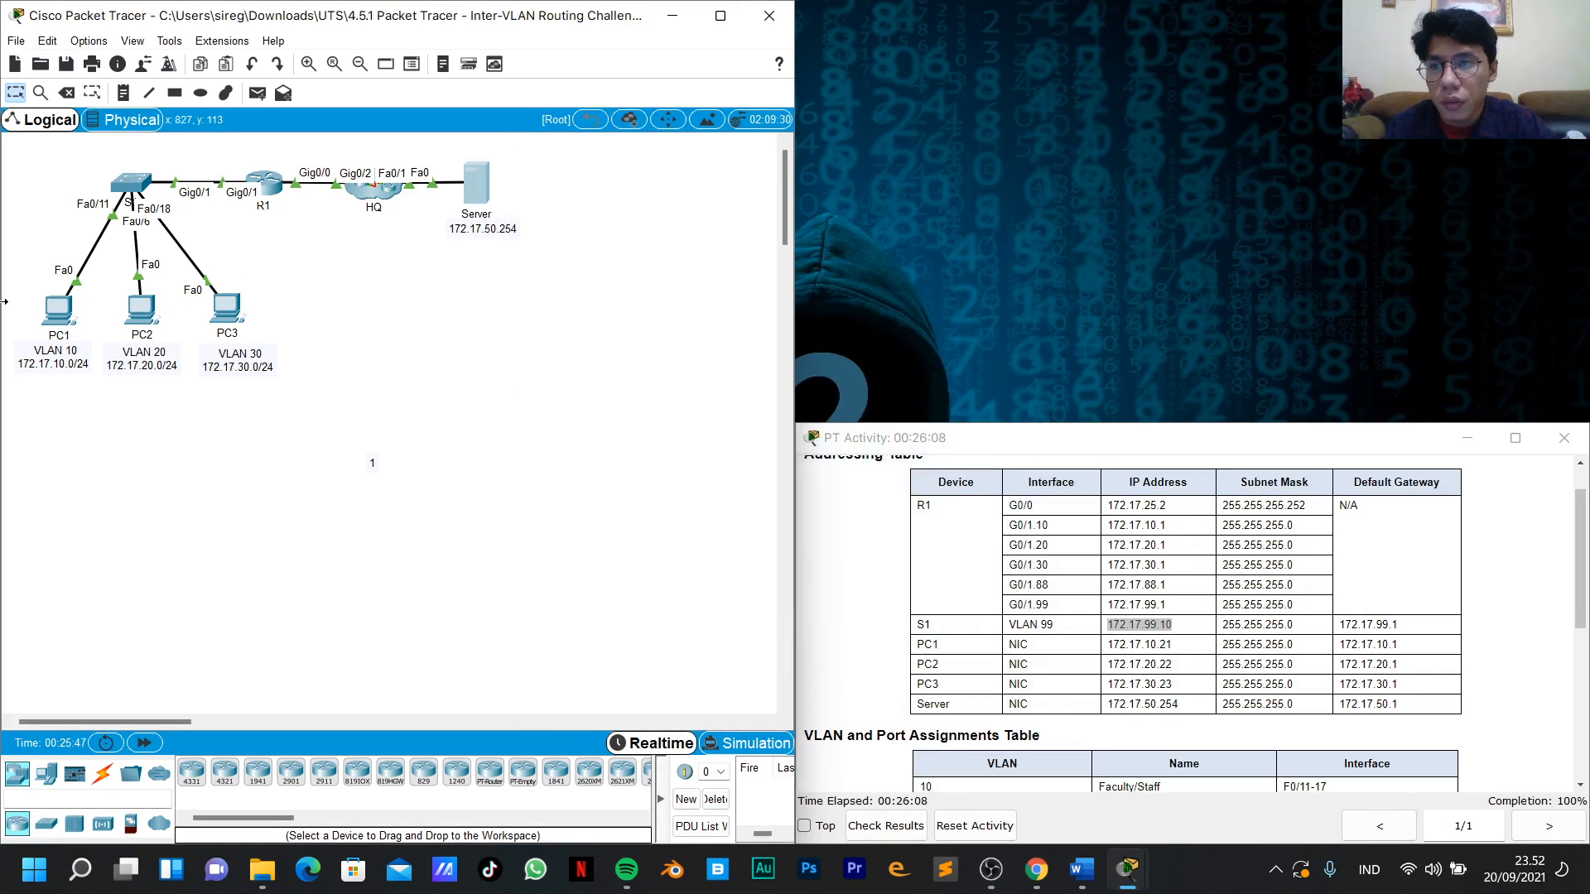
{"action": "left_click", "coordinate": [58, 312]}
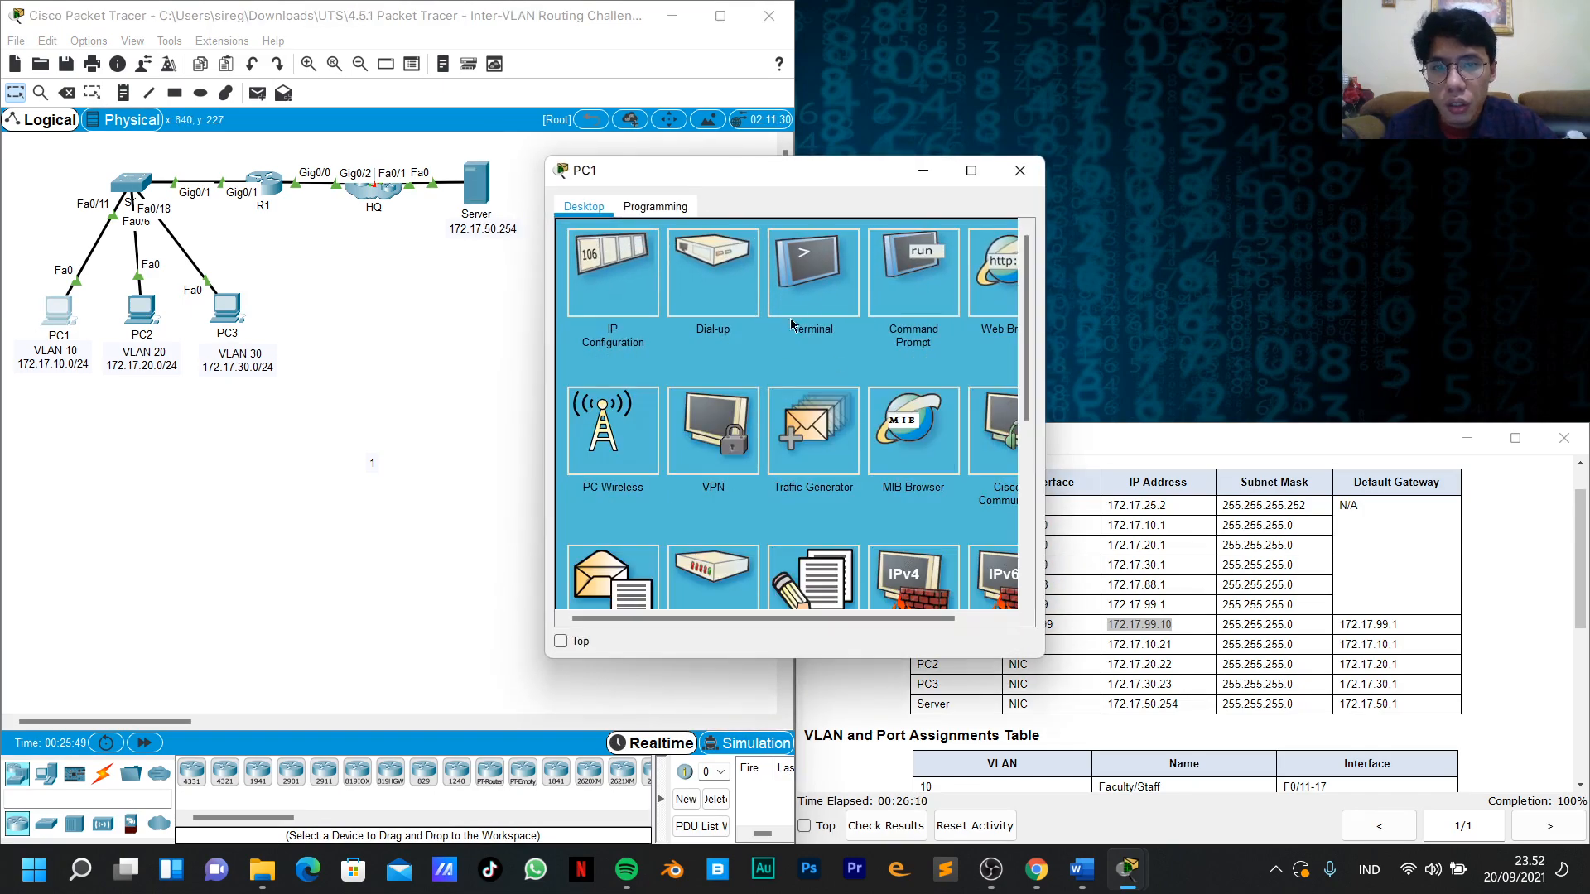
{"action": "left_click", "coordinate": [825, 287]}
{"action": "left_click", "coordinate": [1020, 171]}
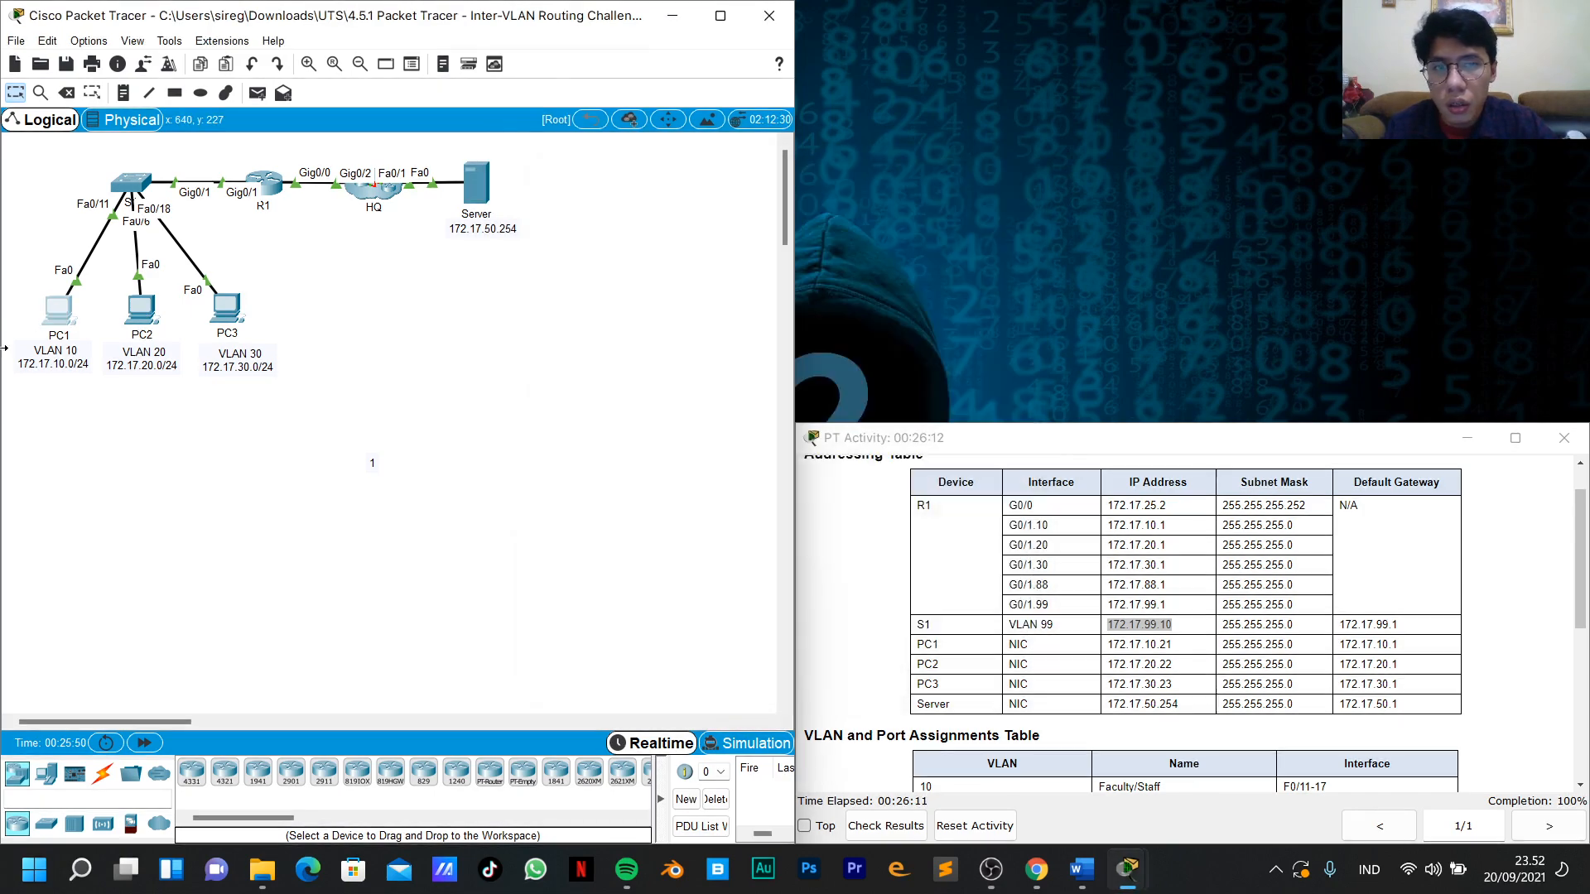
Open PC1's Command Prompt and ping S1's VLAN 99 address, 172.17.99.10.
{"action": "left_click", "coordinate": [52, 327]}
{"action": "left_click", "coordinate": [912, 282]}
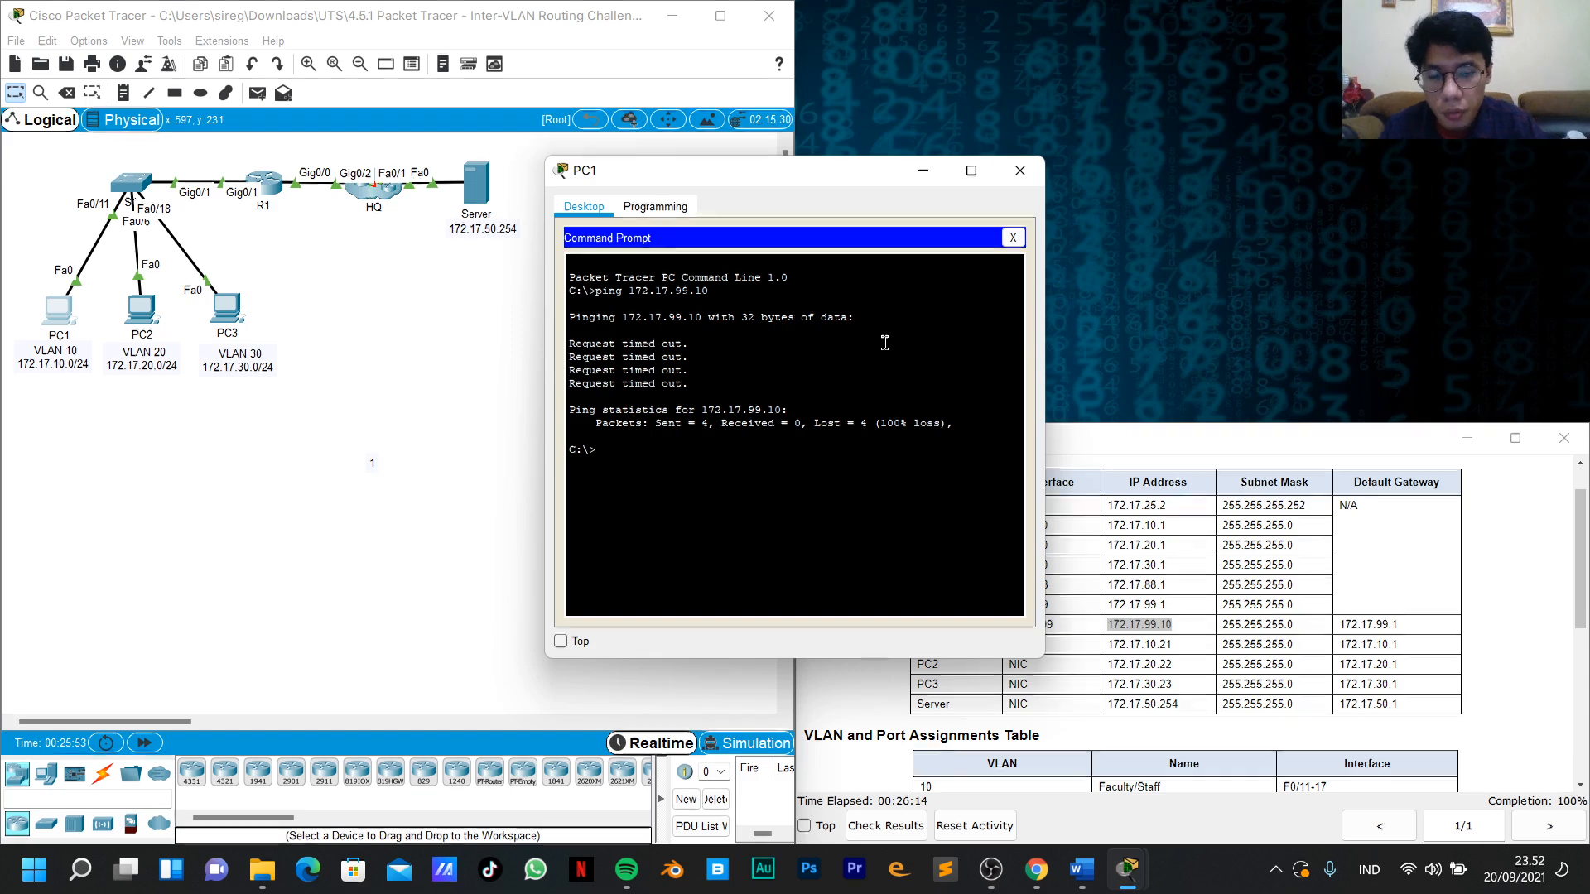
{"action": "type", "text": "ping"}
{"action": "key", "text": "Up"}
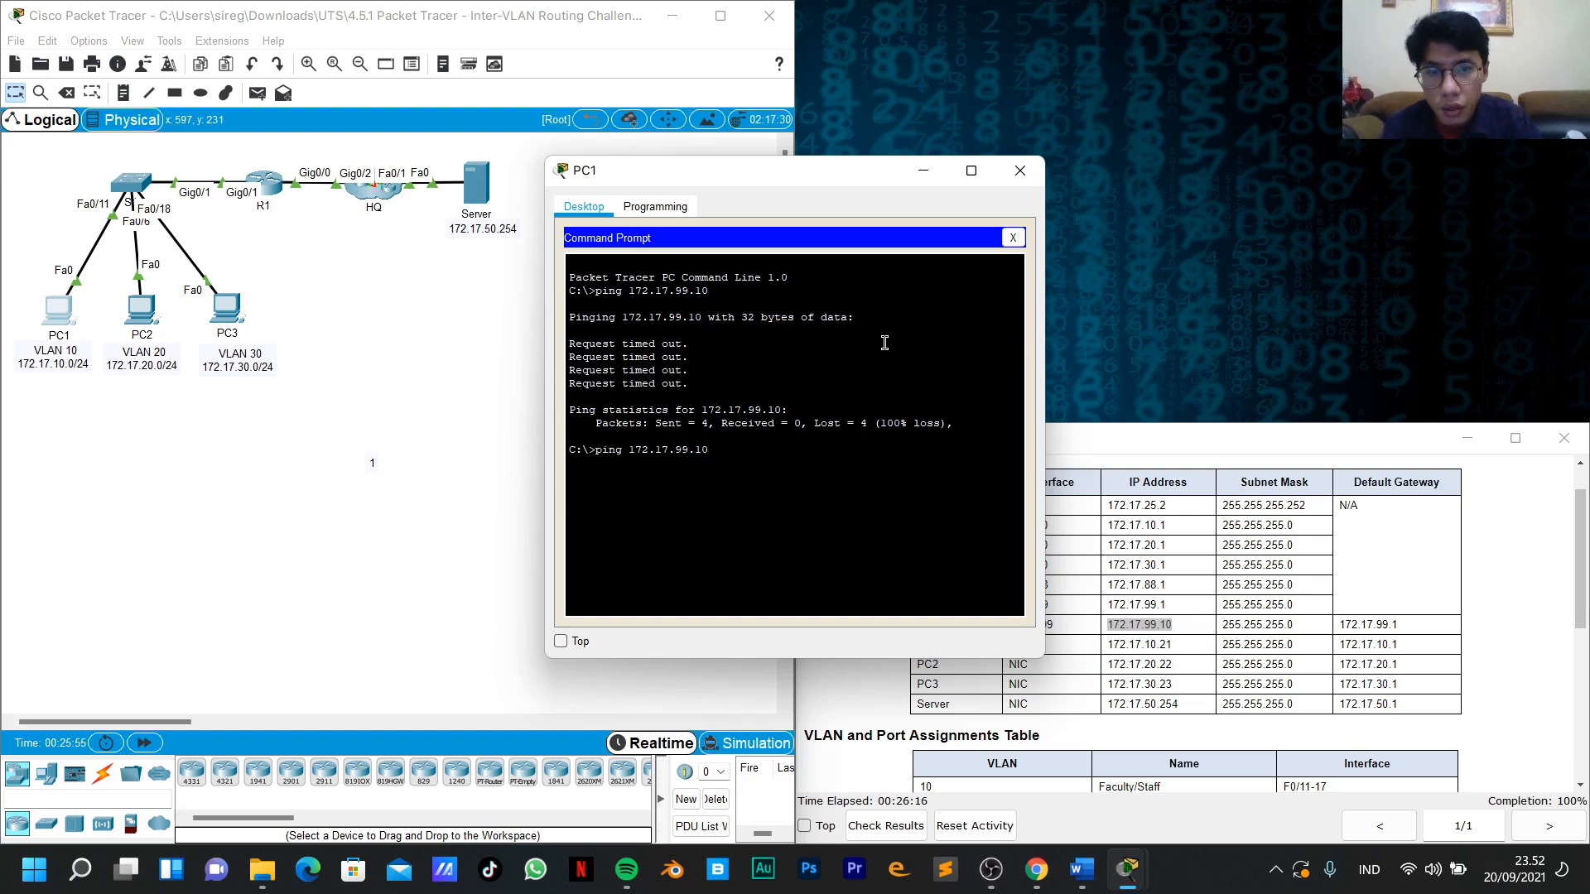
{"action": "key", "text": "Return"}
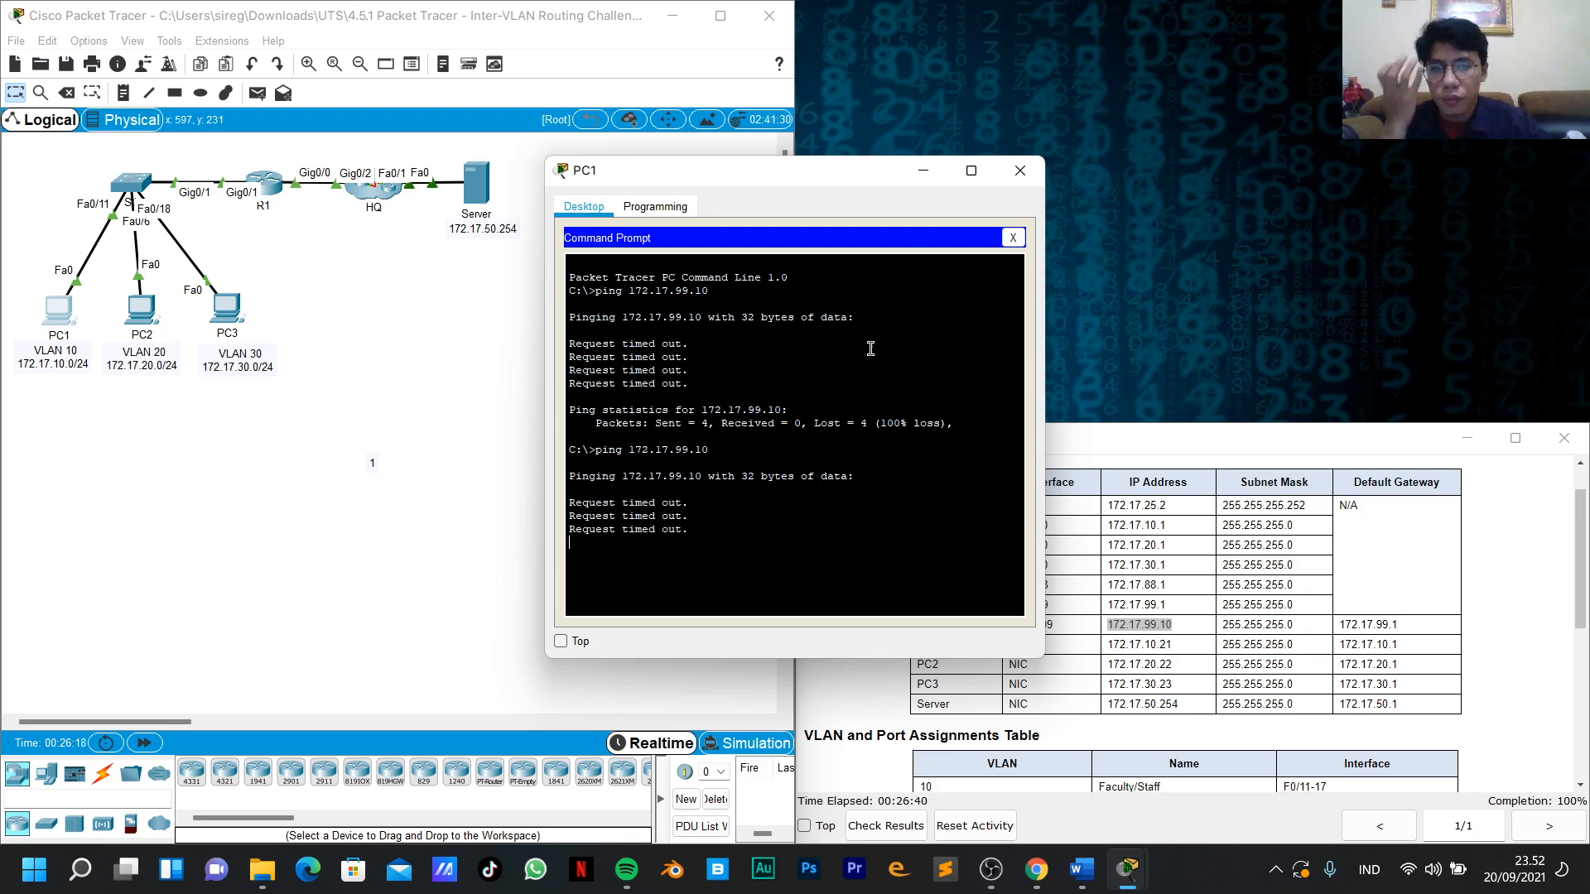
Snap the PC1 window above the PT Activity window so the command prompt and addressing table are side by side with the topology.
{"action": "mouse_move", "coordinate": [971, 180]}
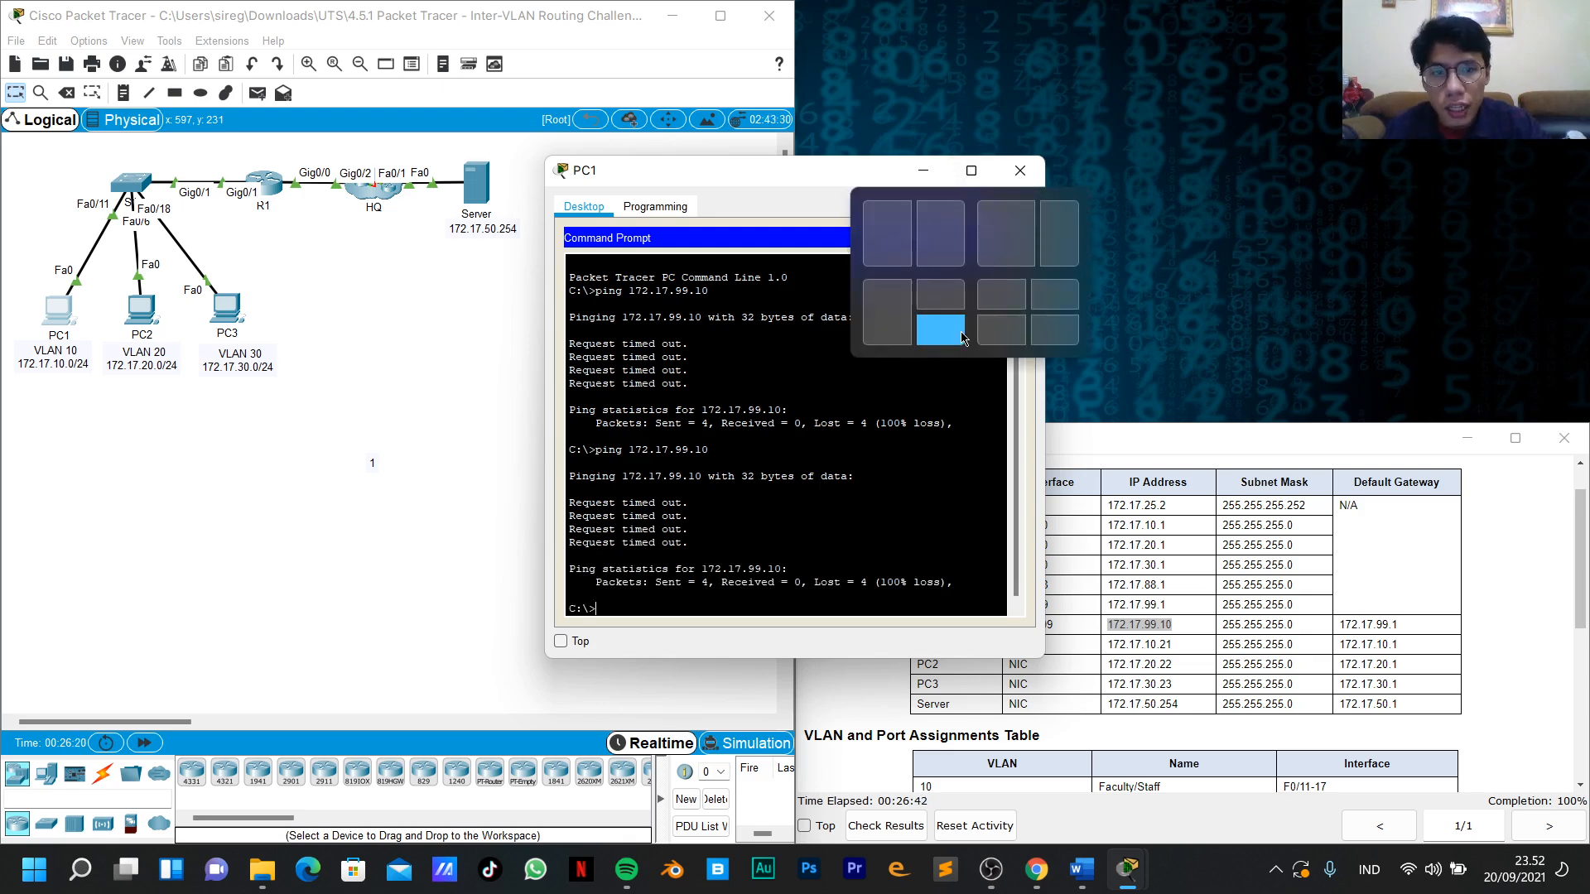
{"action": "left_click", "coordinate": [952, 296]}
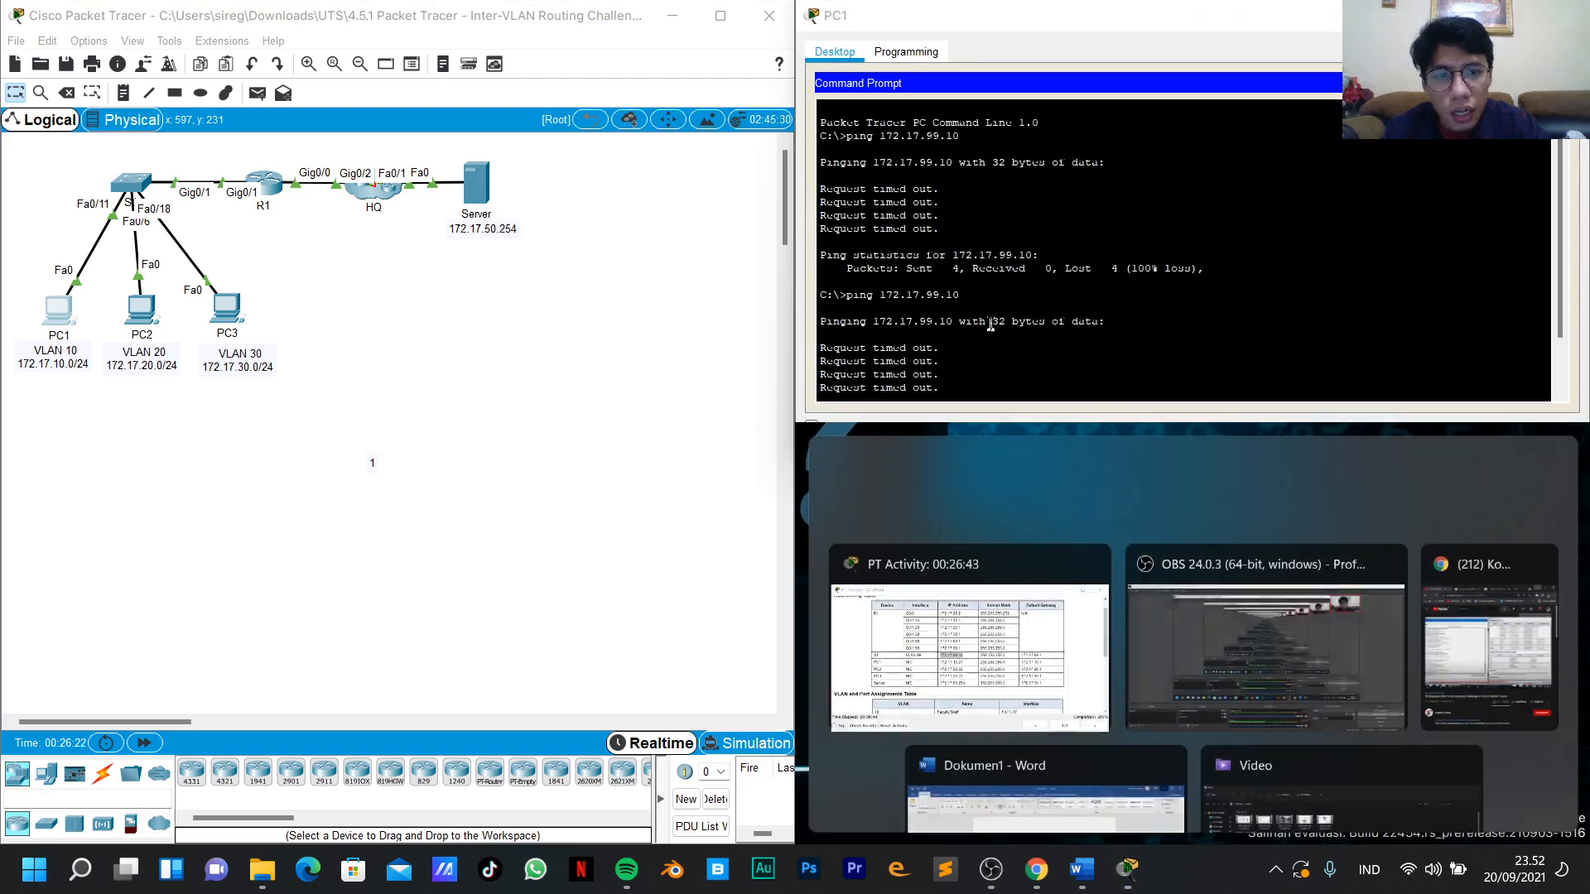
{"action": "left_click", "coordinate": [964, 616]}
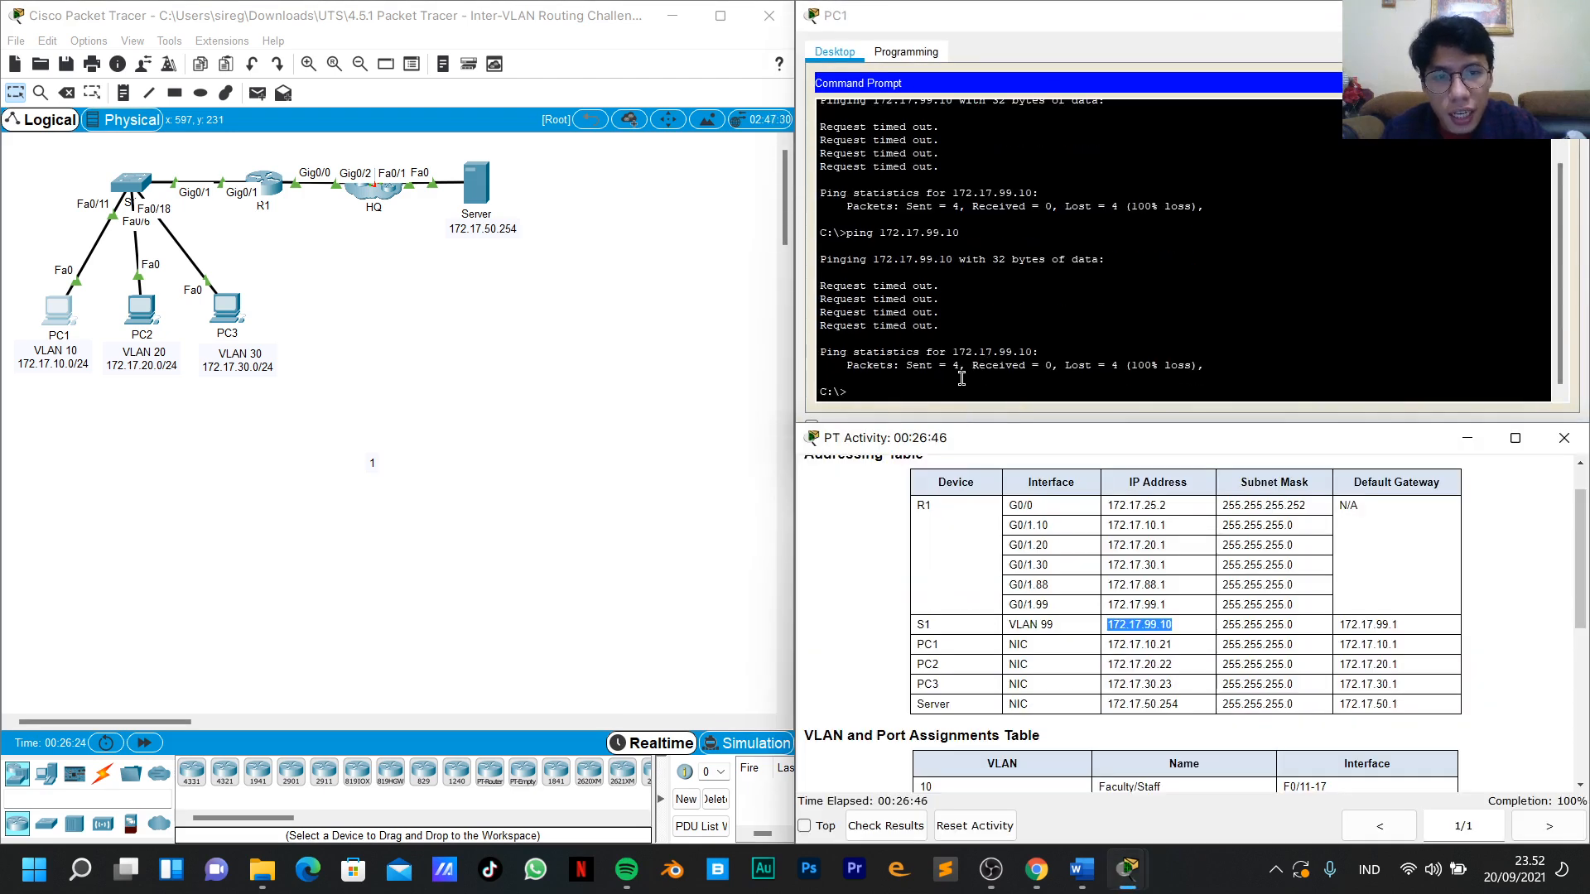
Repeat the ping to 172.17.99.10 from PC1 and highlight the reply lines in the output.
{"action": "left_click", "coordinate": [944, 382]}
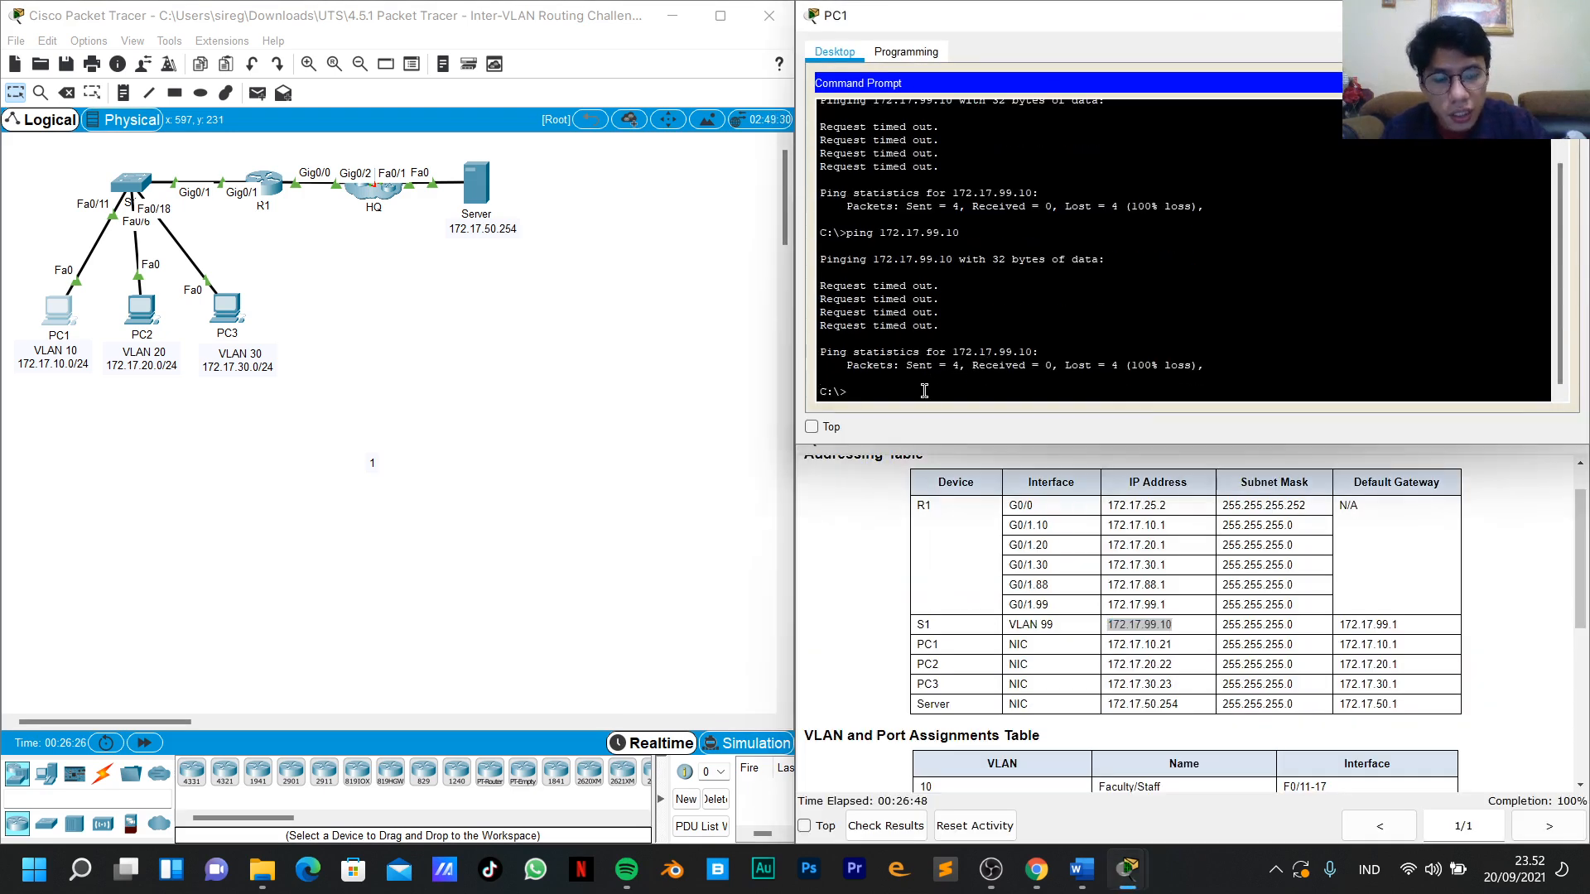
{"action": "key", "text": "Up"}
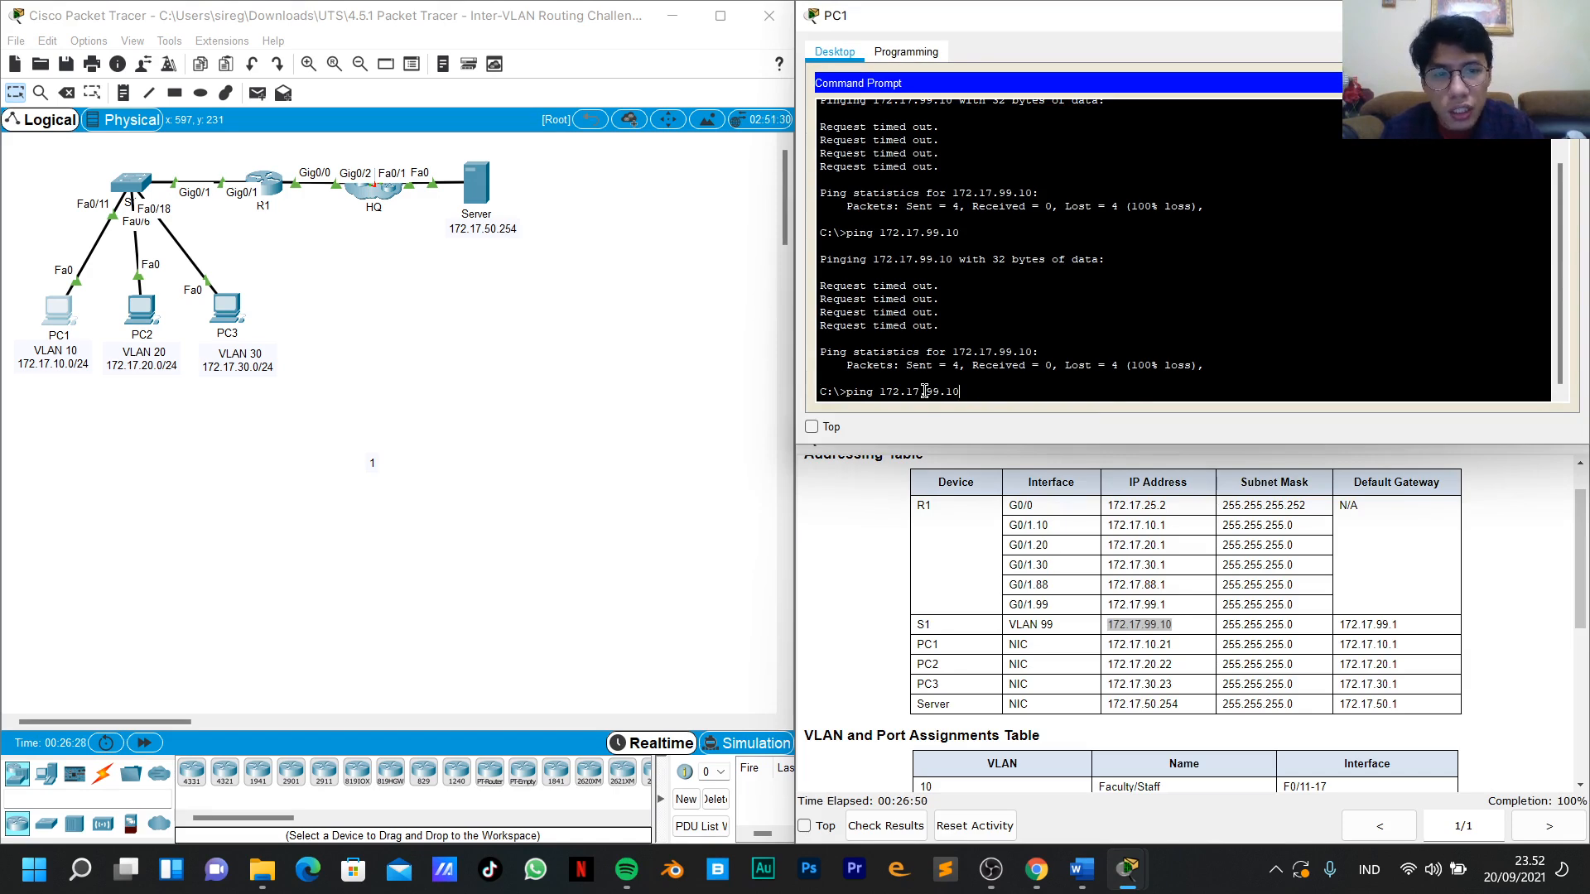
{"action": "key", "text": "Return"}
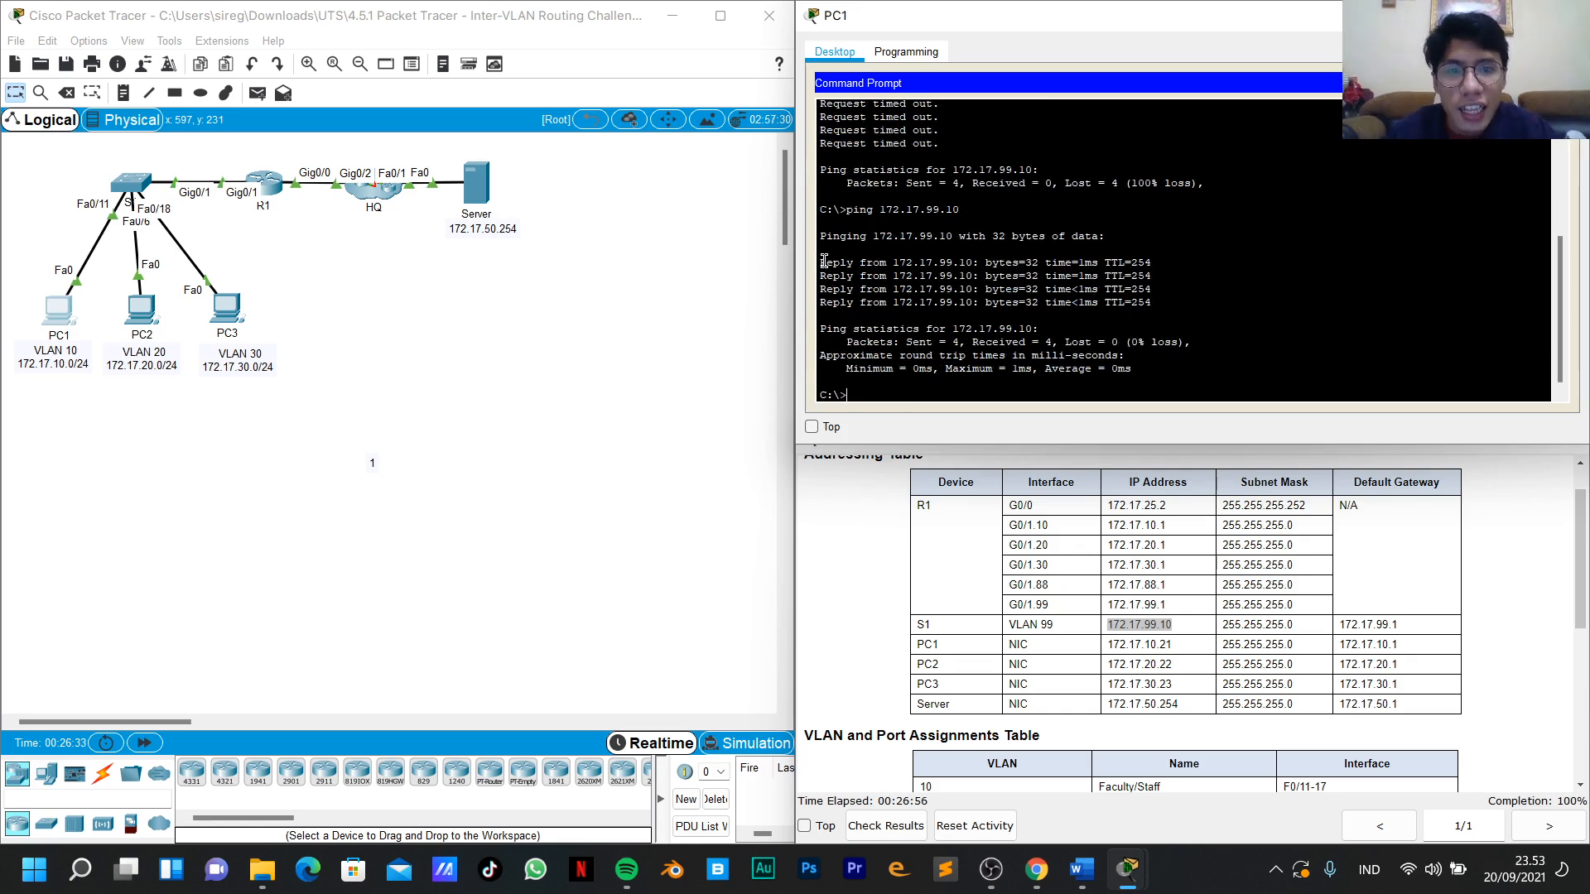
{"action": "left_click_drag", "start_coordinate": [820, 236], "coordinate": [1150, 305]}
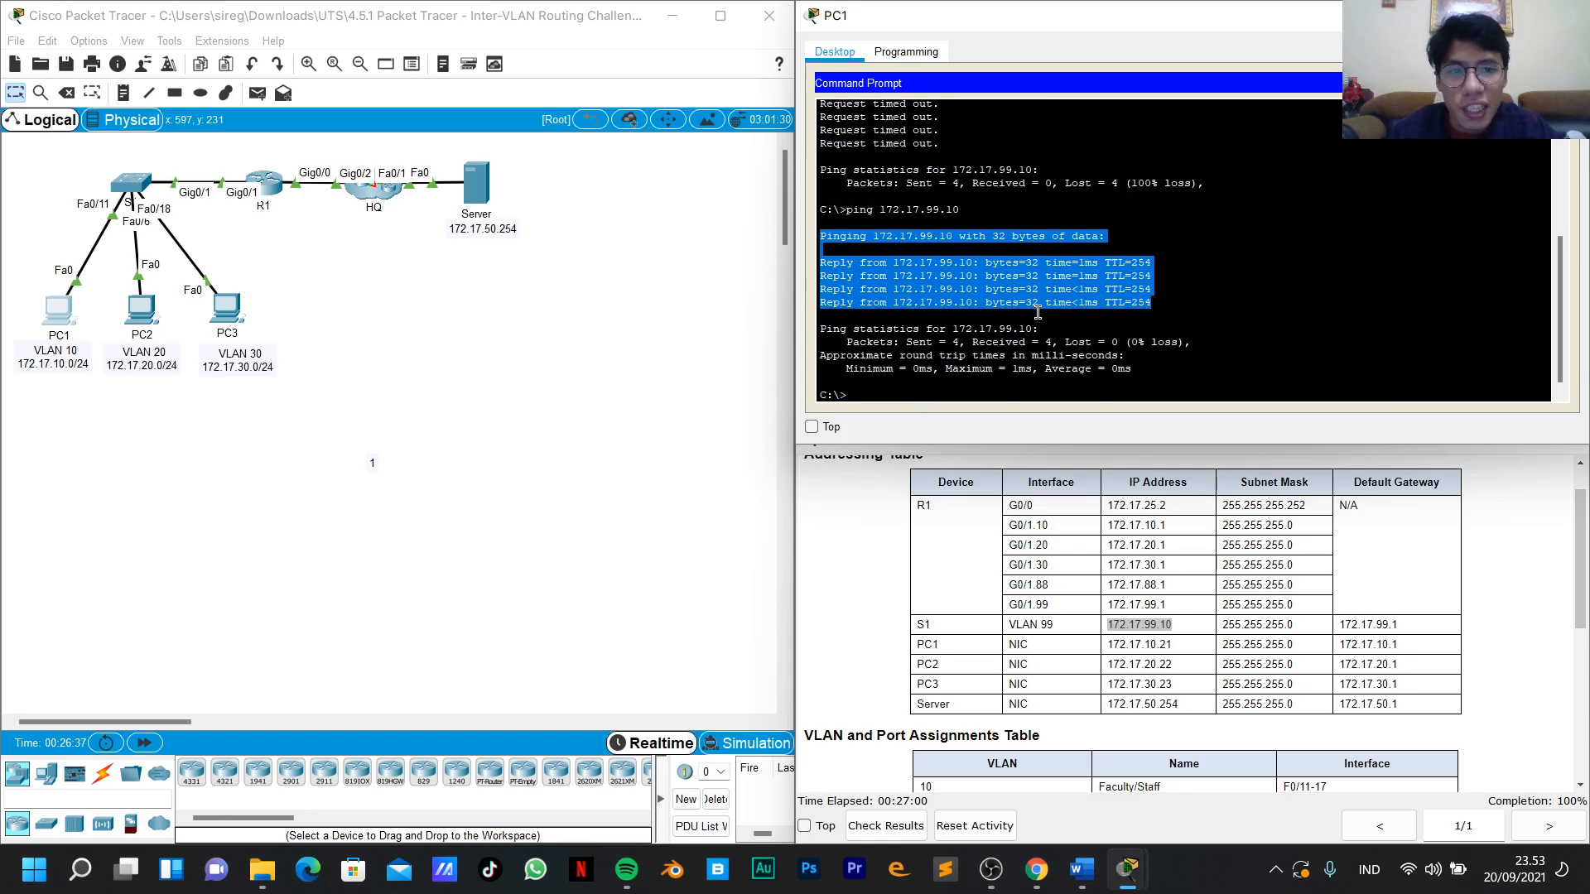
{"action": "left_click", "coordinate": [919, 273]}
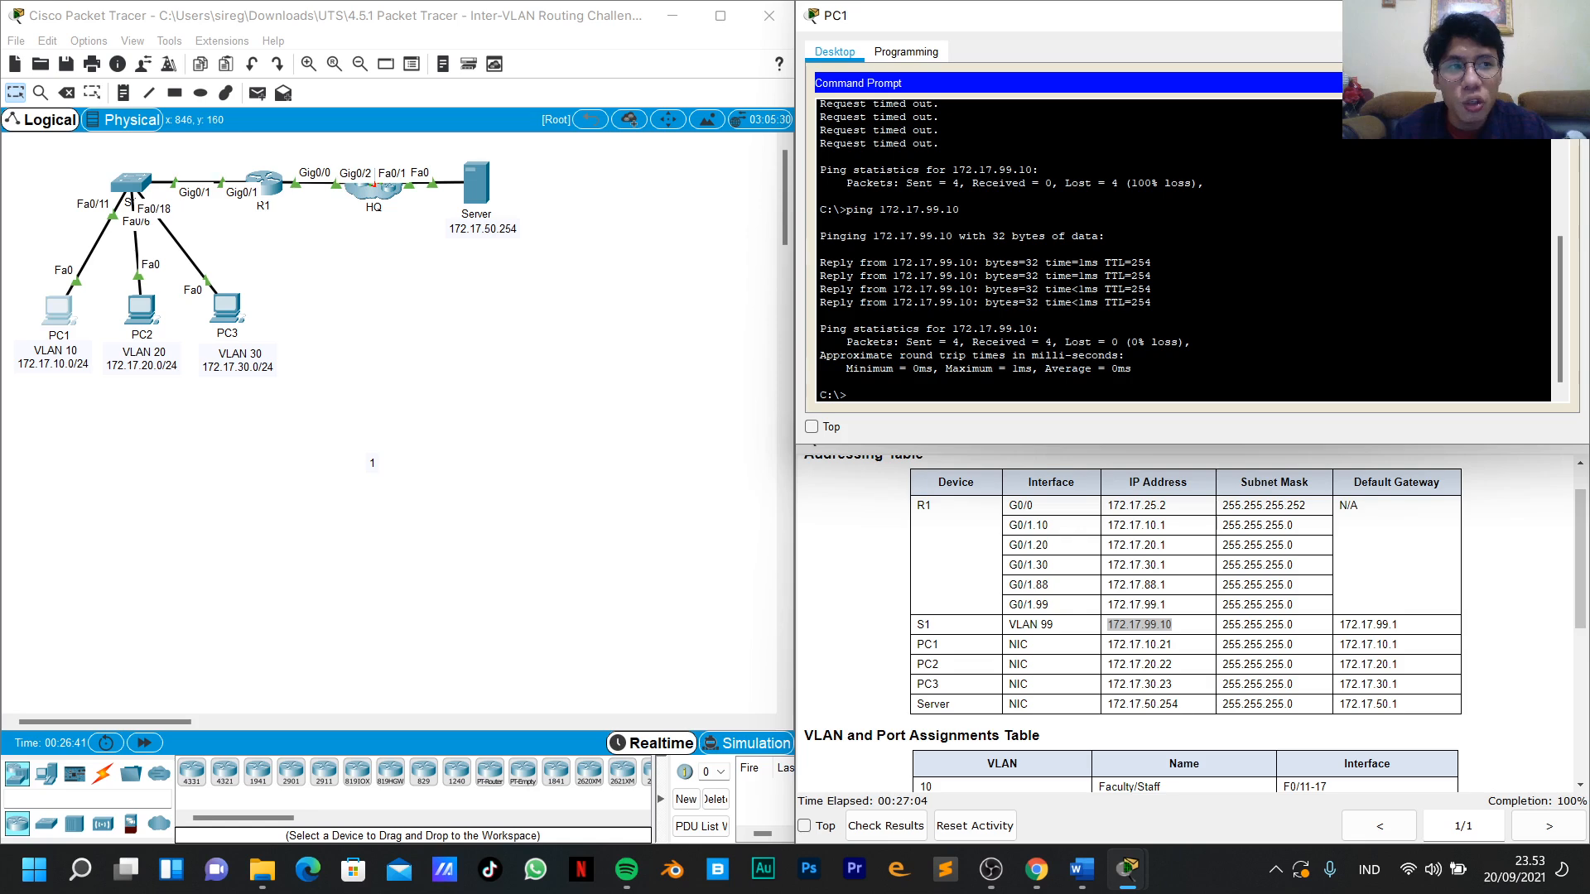
{"action": "left_click", "coordinate": [886, 389]}
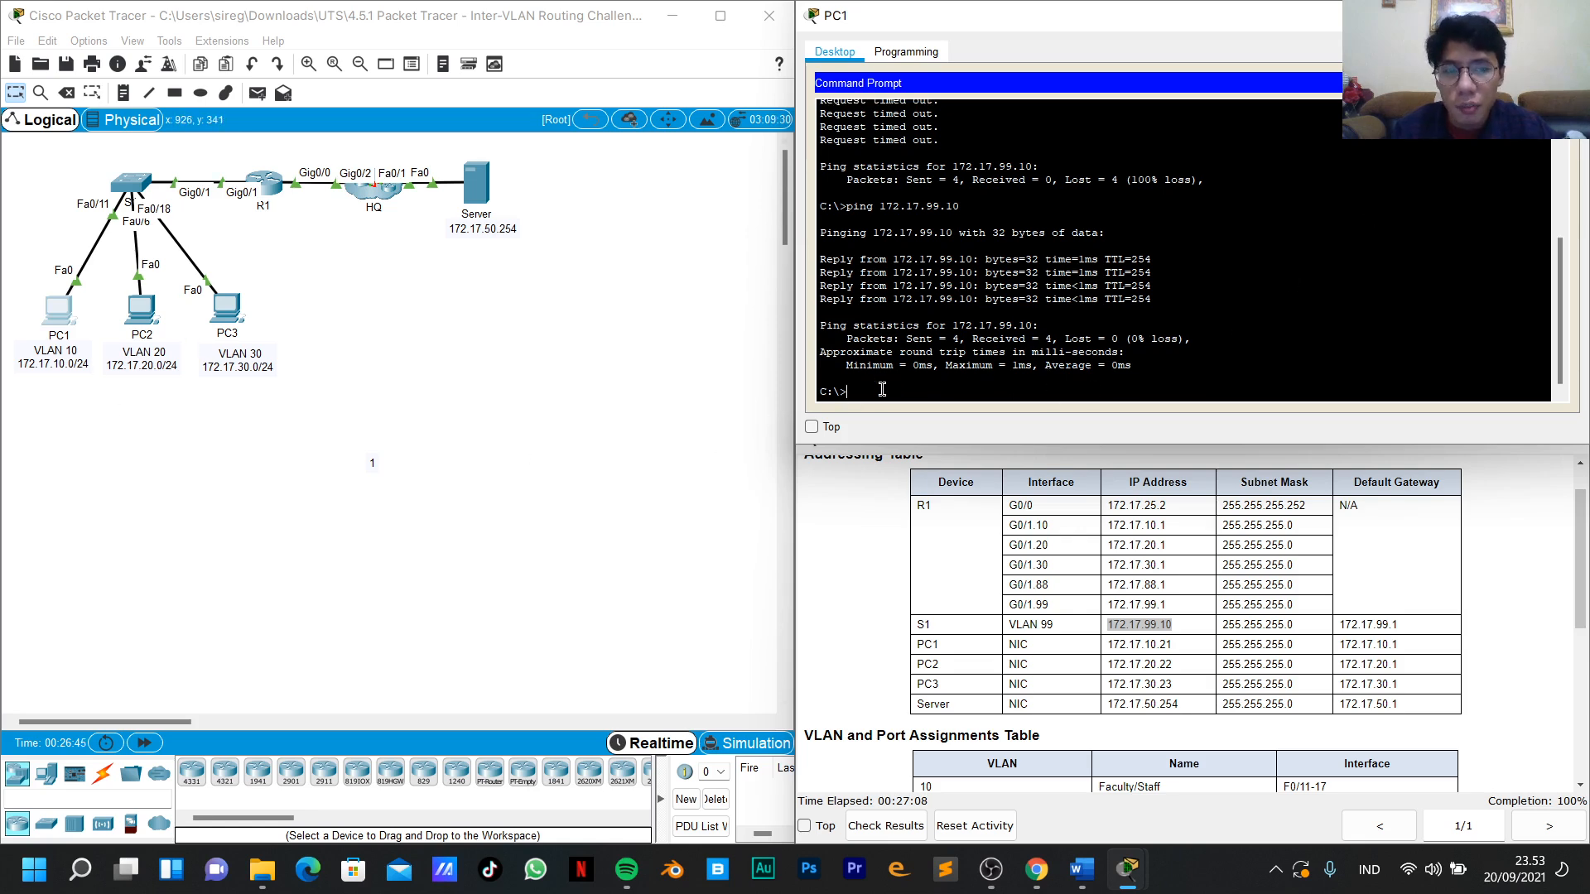
{"action": "key", "text": "Up"}
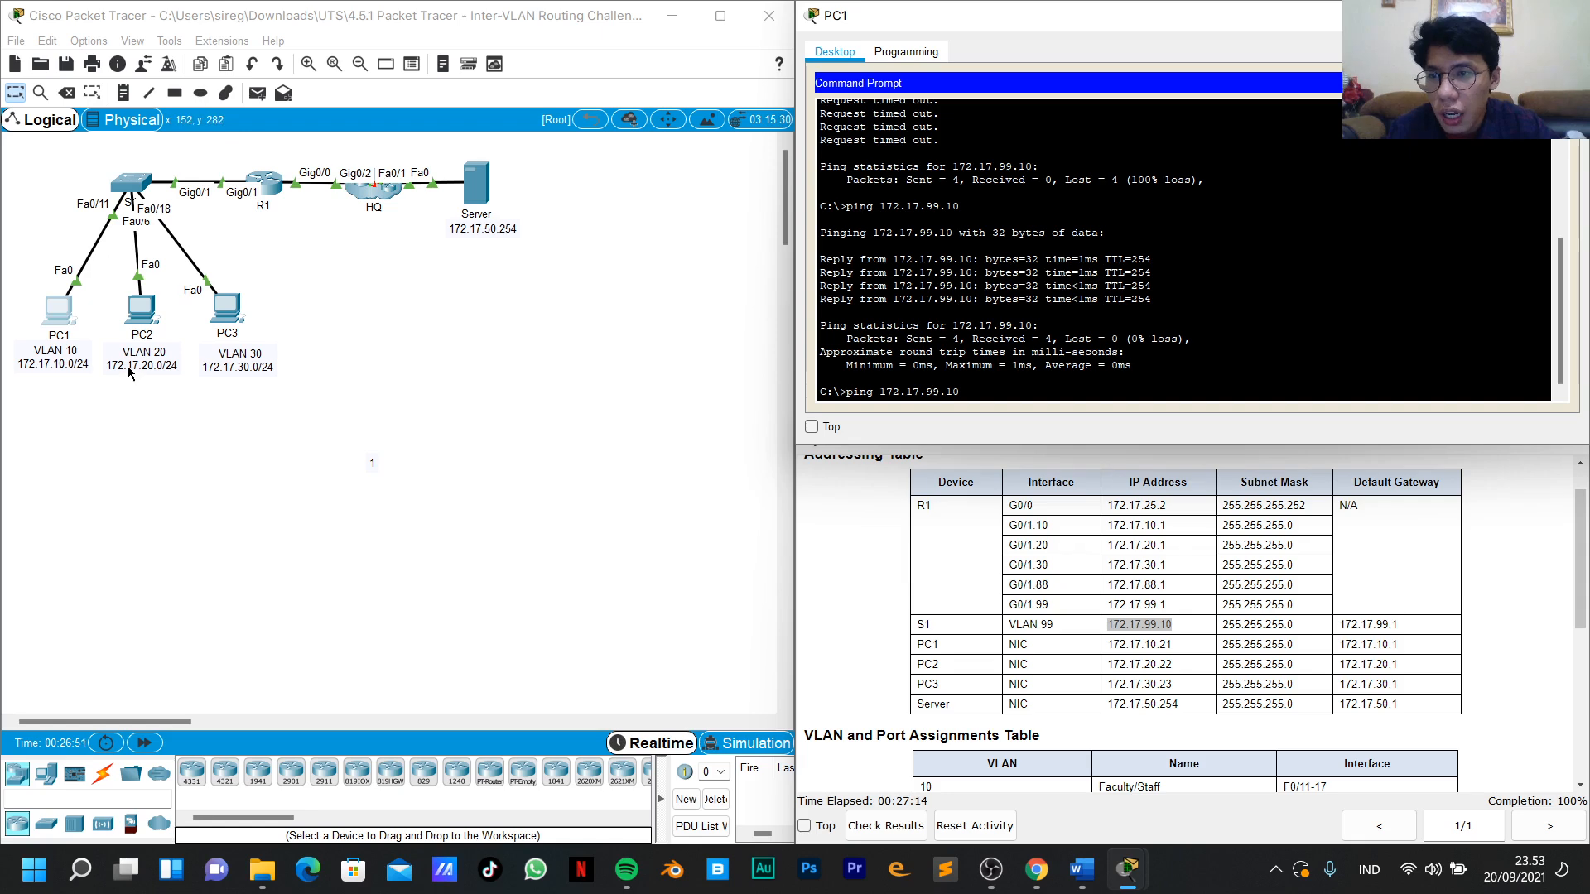
{"action": "left_click", "coordinate": [936, 392]}
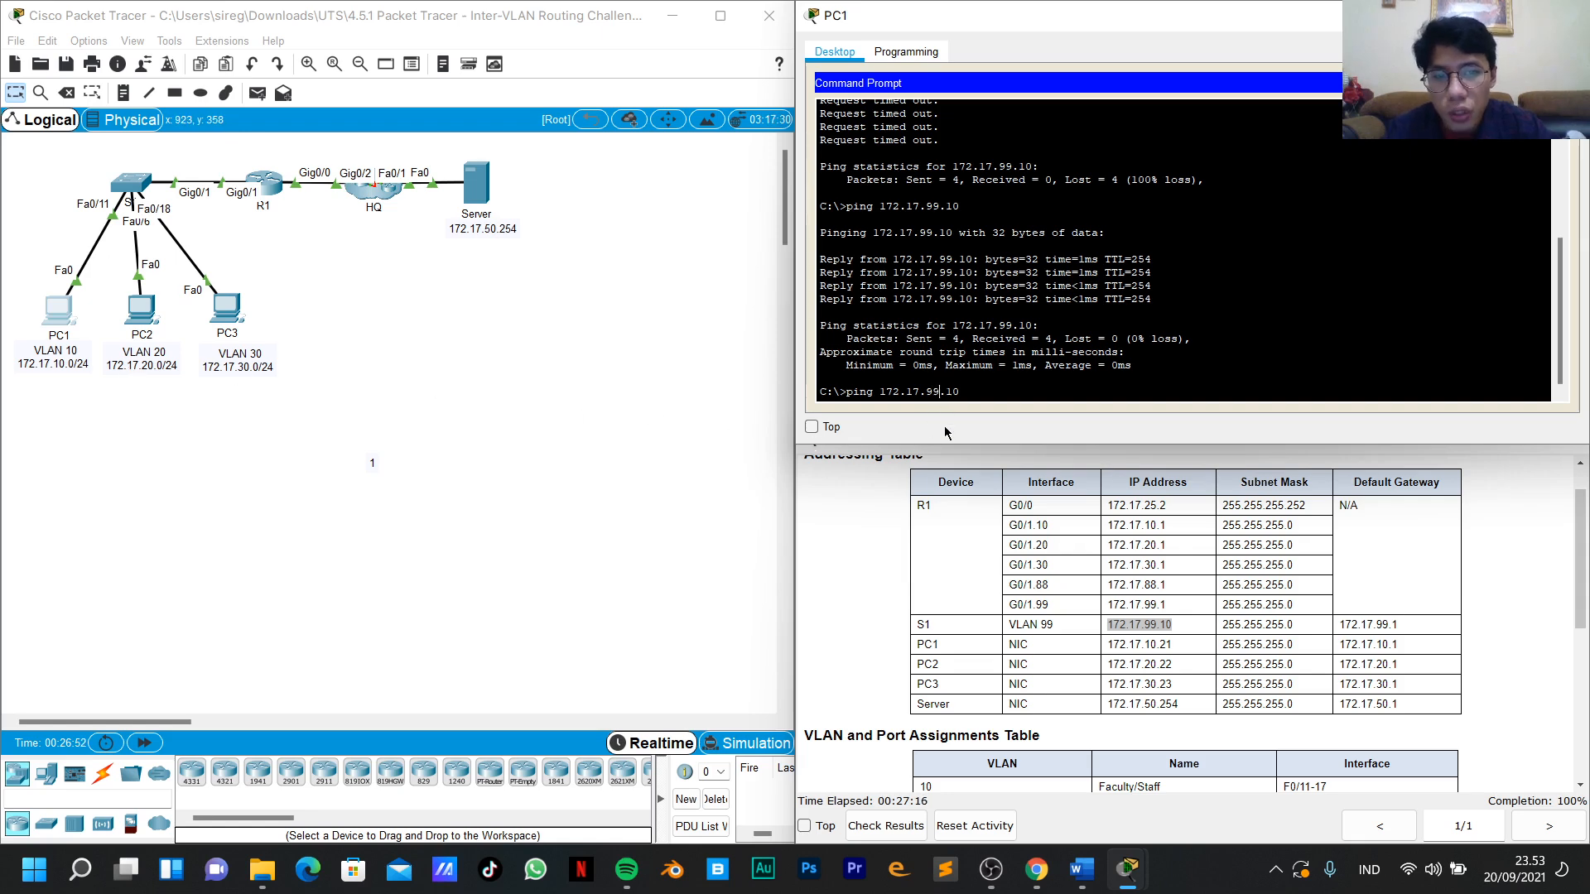
{"action": "key", "text": "BackSpace"}
{"action": "key", "text": "BackSpace"}
{"action": "type", "text": "20"}
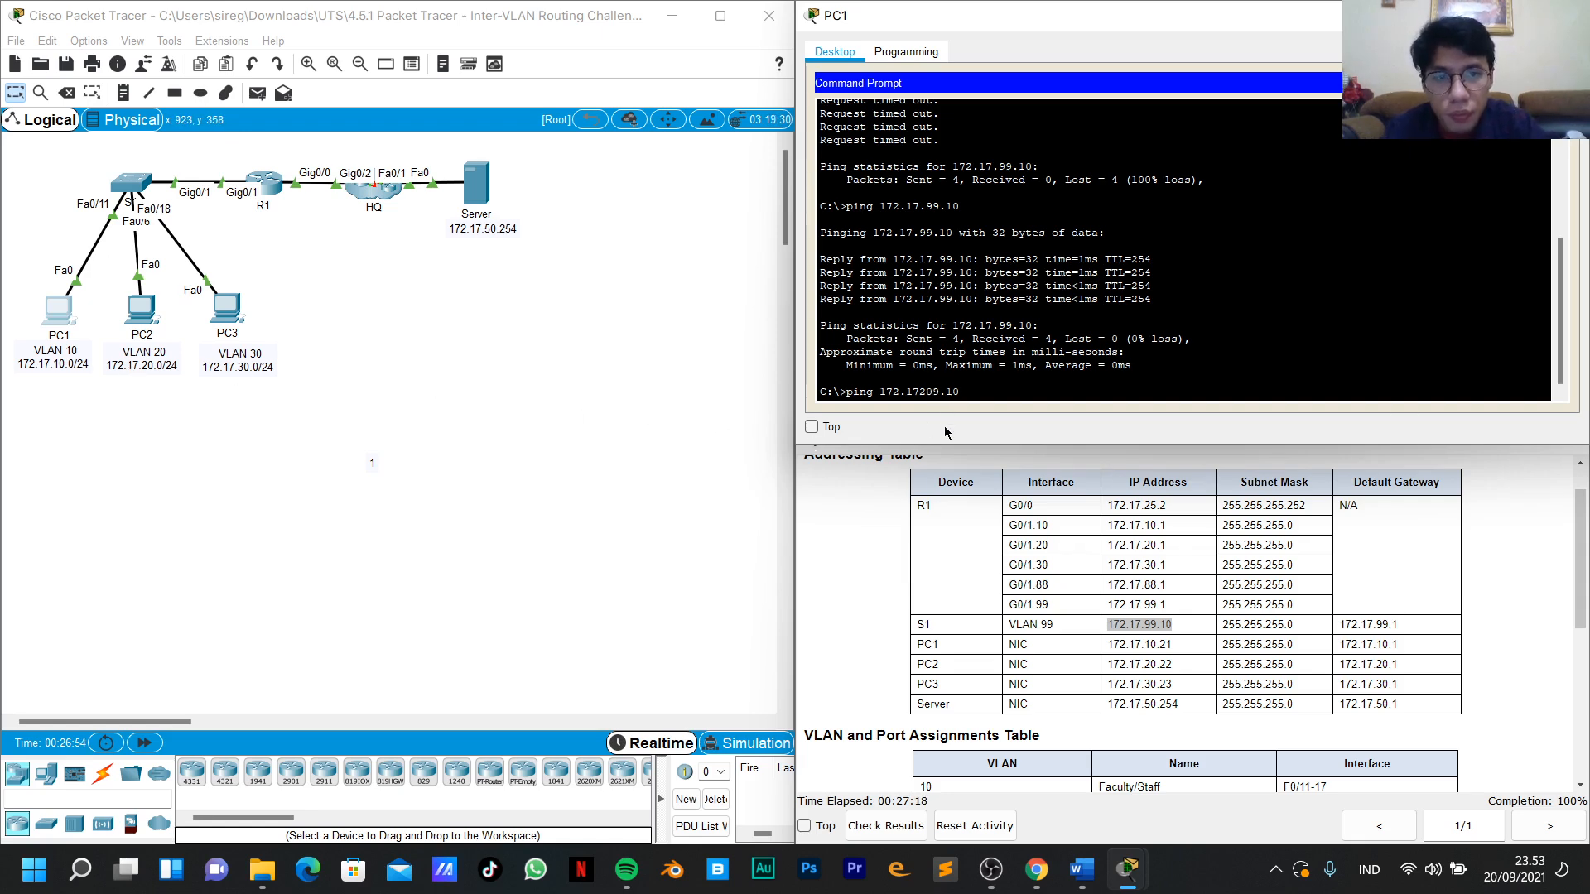
{"action": "key", "text": "BackSpace"}
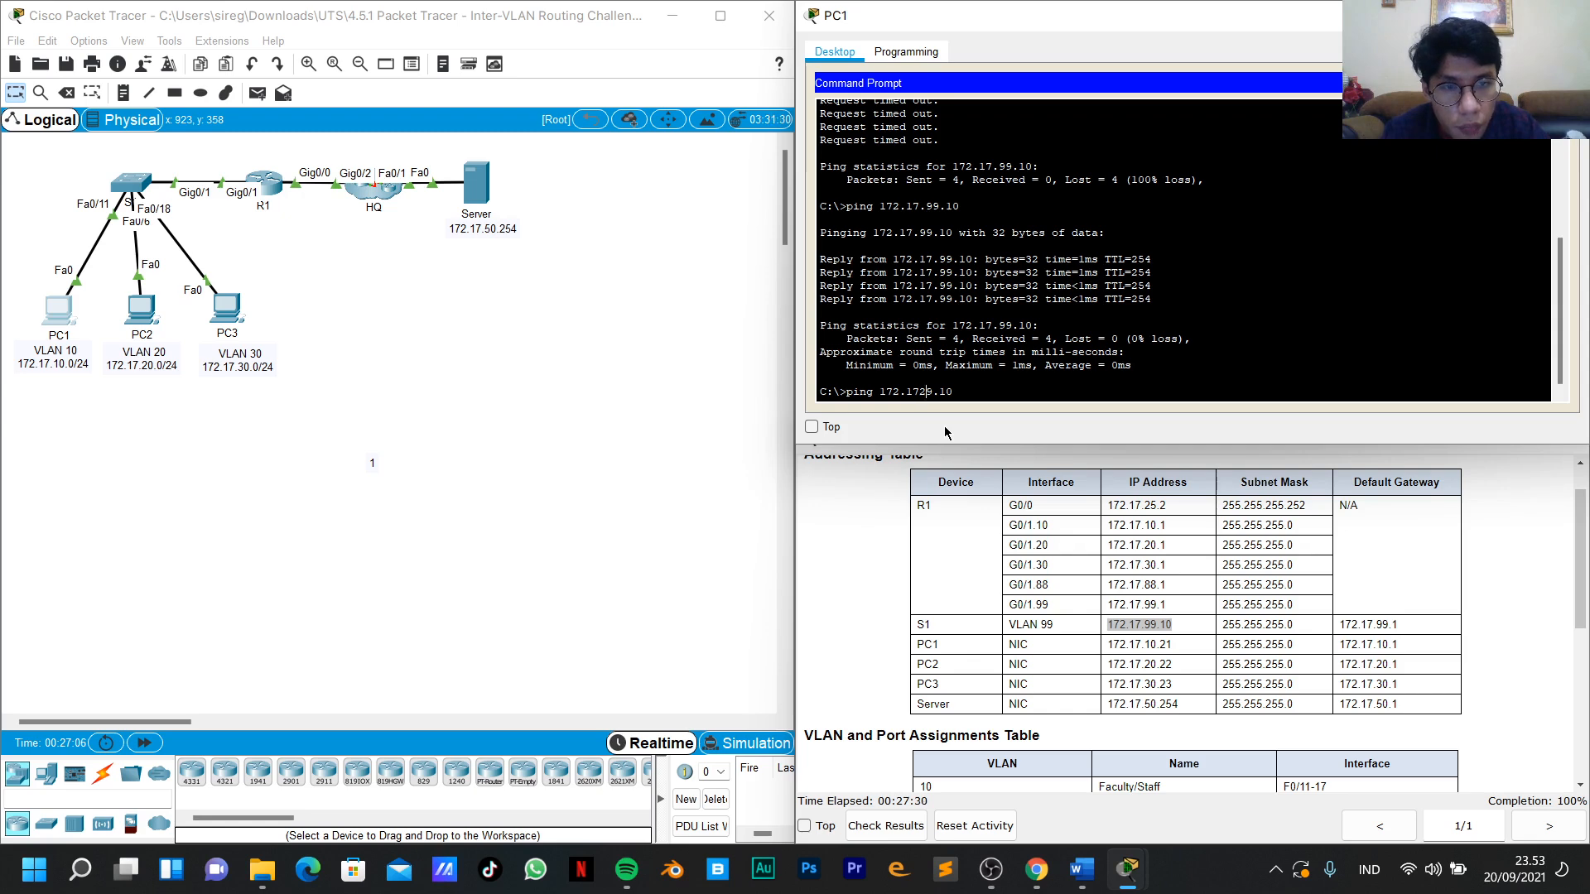
{"action": "key", "text": "BackSpace"}
{"action": "key", "text": "BackSpace"}
{"action": "key", "text": "BackSpace"}
{"action": "key", "text": "BackSpace"}
{"action": "key", "text": "BackSpace"}
{"action": "key", "text": "BackSpace"}
{"action": "key", "text": "BackSpace"}
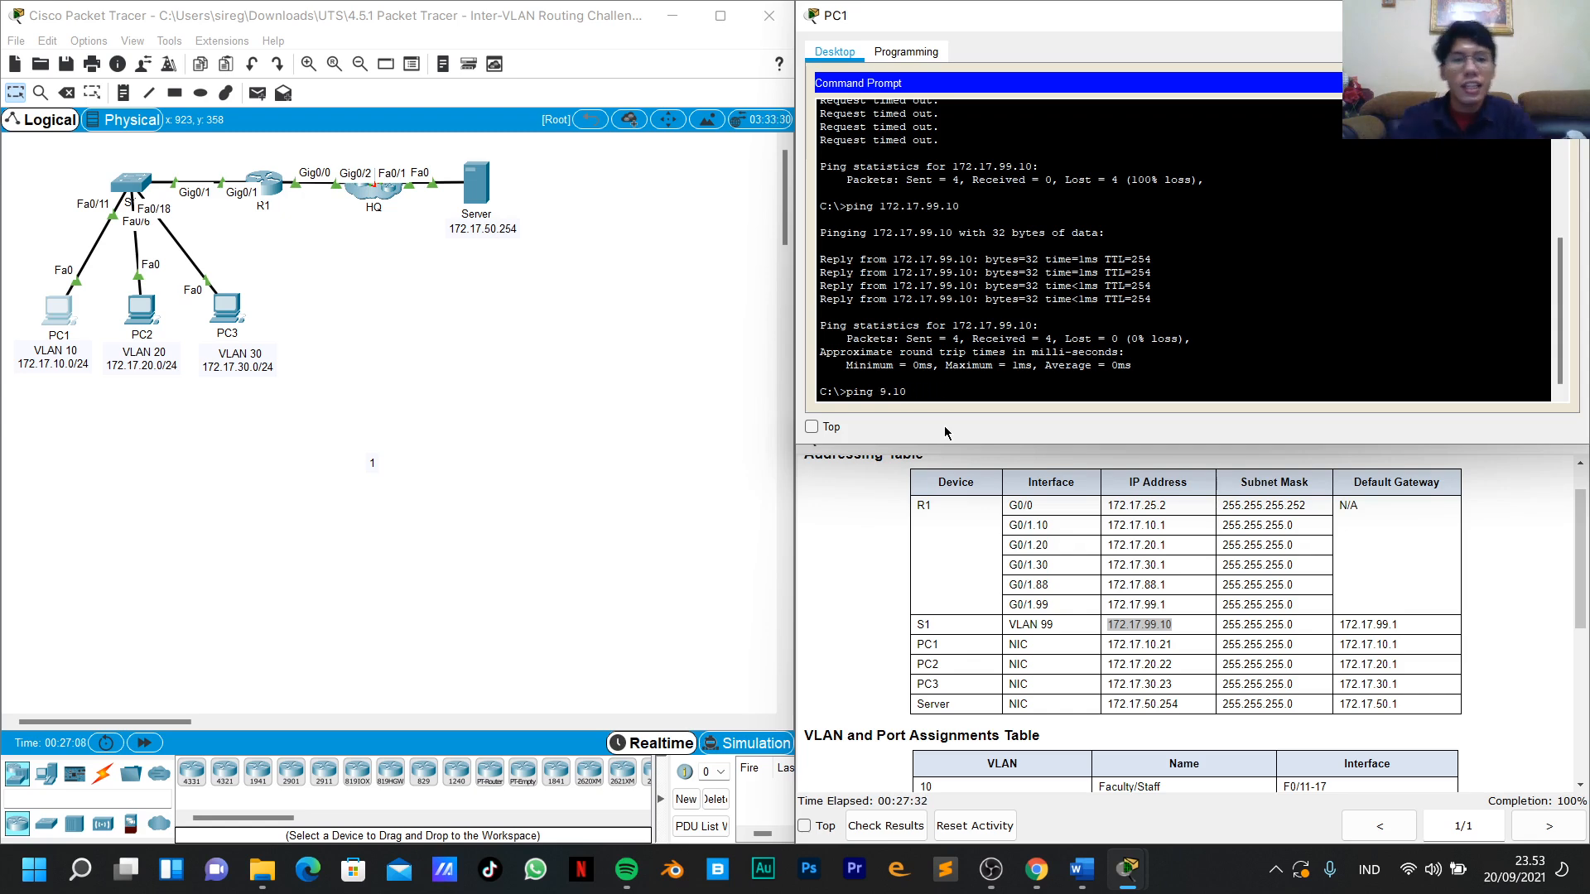
{"action": "key", "text": "BackSpace"}
{"action": "key", "text": "BackSpace"}
{"action": "key", "text": "BackSpace"}
{"action": "key", "text": "BackSpace"}
{"action": "key", "text": "BackSpace"}
{"action": "key", "text": "BackSpace"}
{"action": "key", "text": "BackSpace"}
{"action": "key", "text": "BackSpace"}
{"action": "key", "text": "BackSpace"}
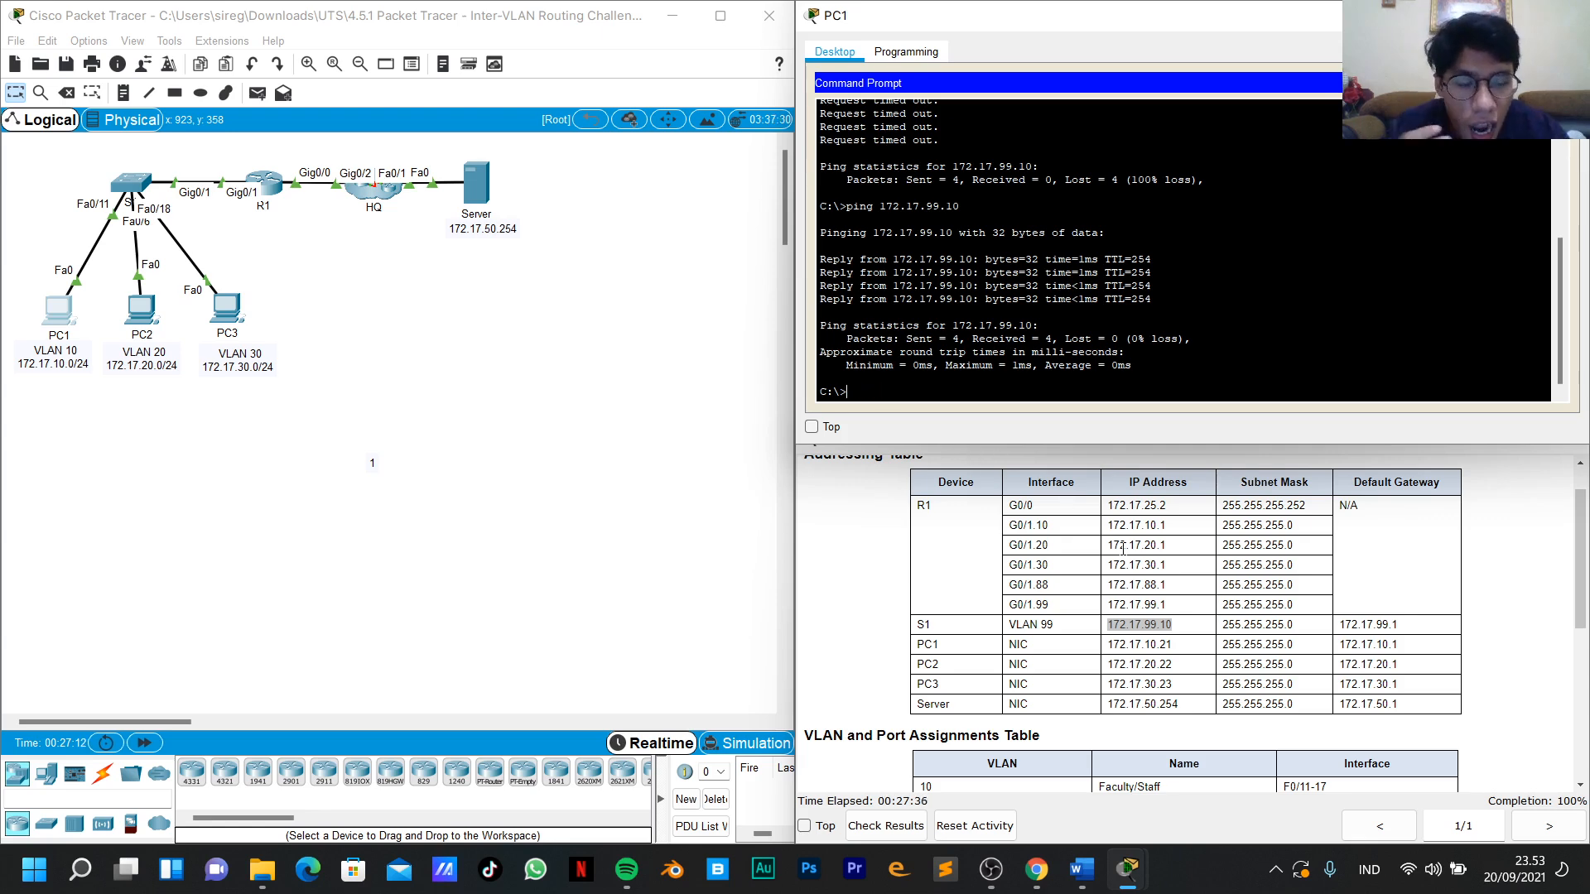
Copy the Server's IP address 172.17.50.254 from the addressing table and ping it twice from PC1.
{"action": "left_click_drag", "start_coordinate": [1108, 709], "coordinate": [1188, 707]}
{"action": "key", "text": "ctrl+c"}
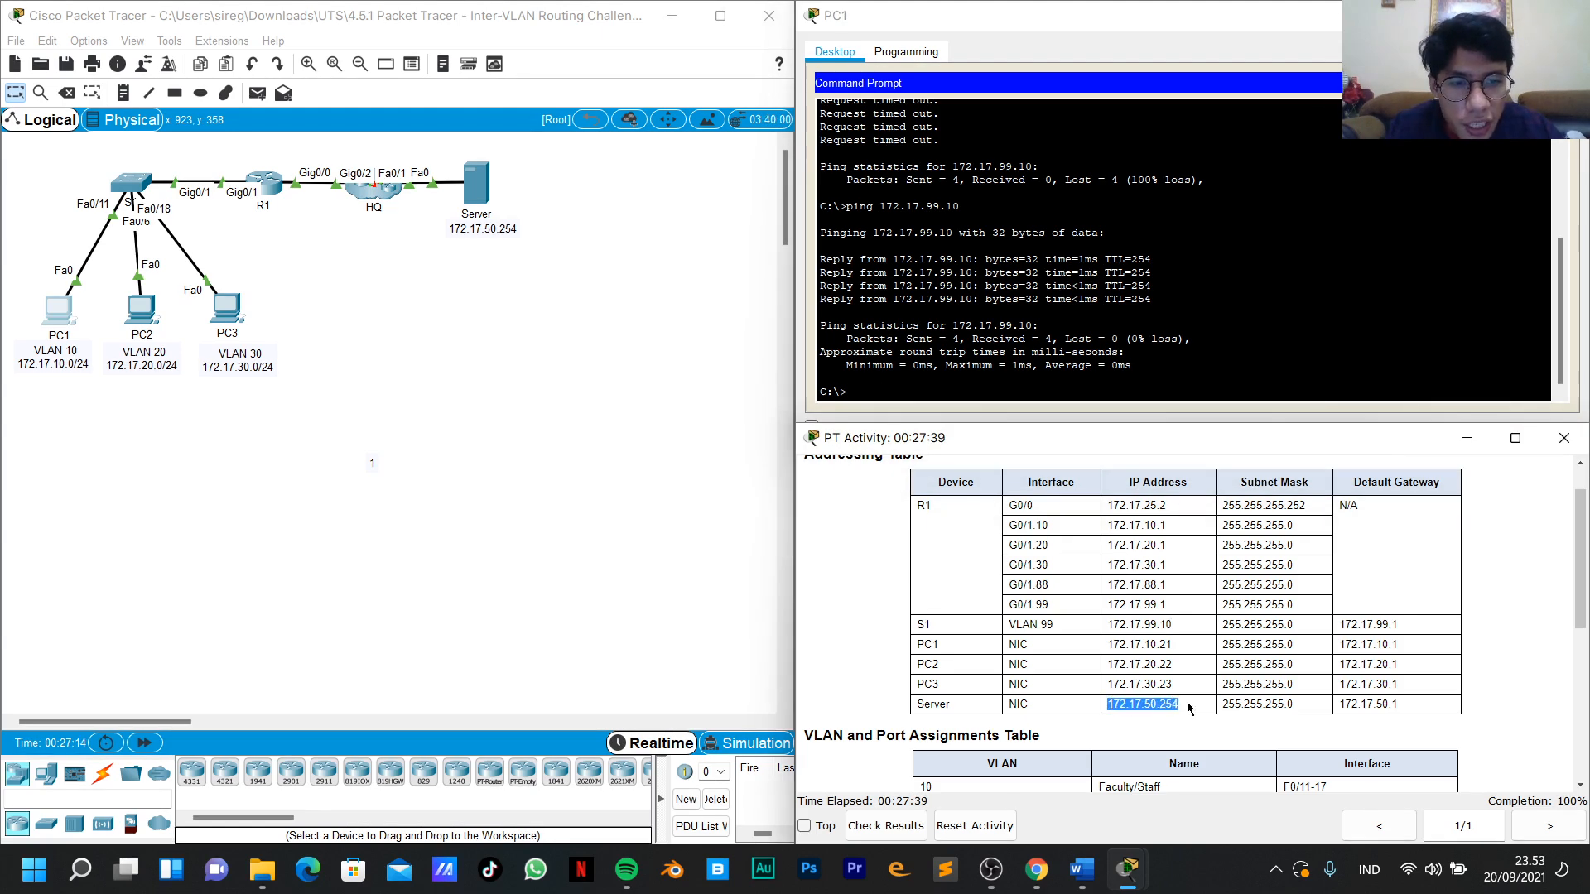
{"action": "left_click", "coordinate": [885, 394]}
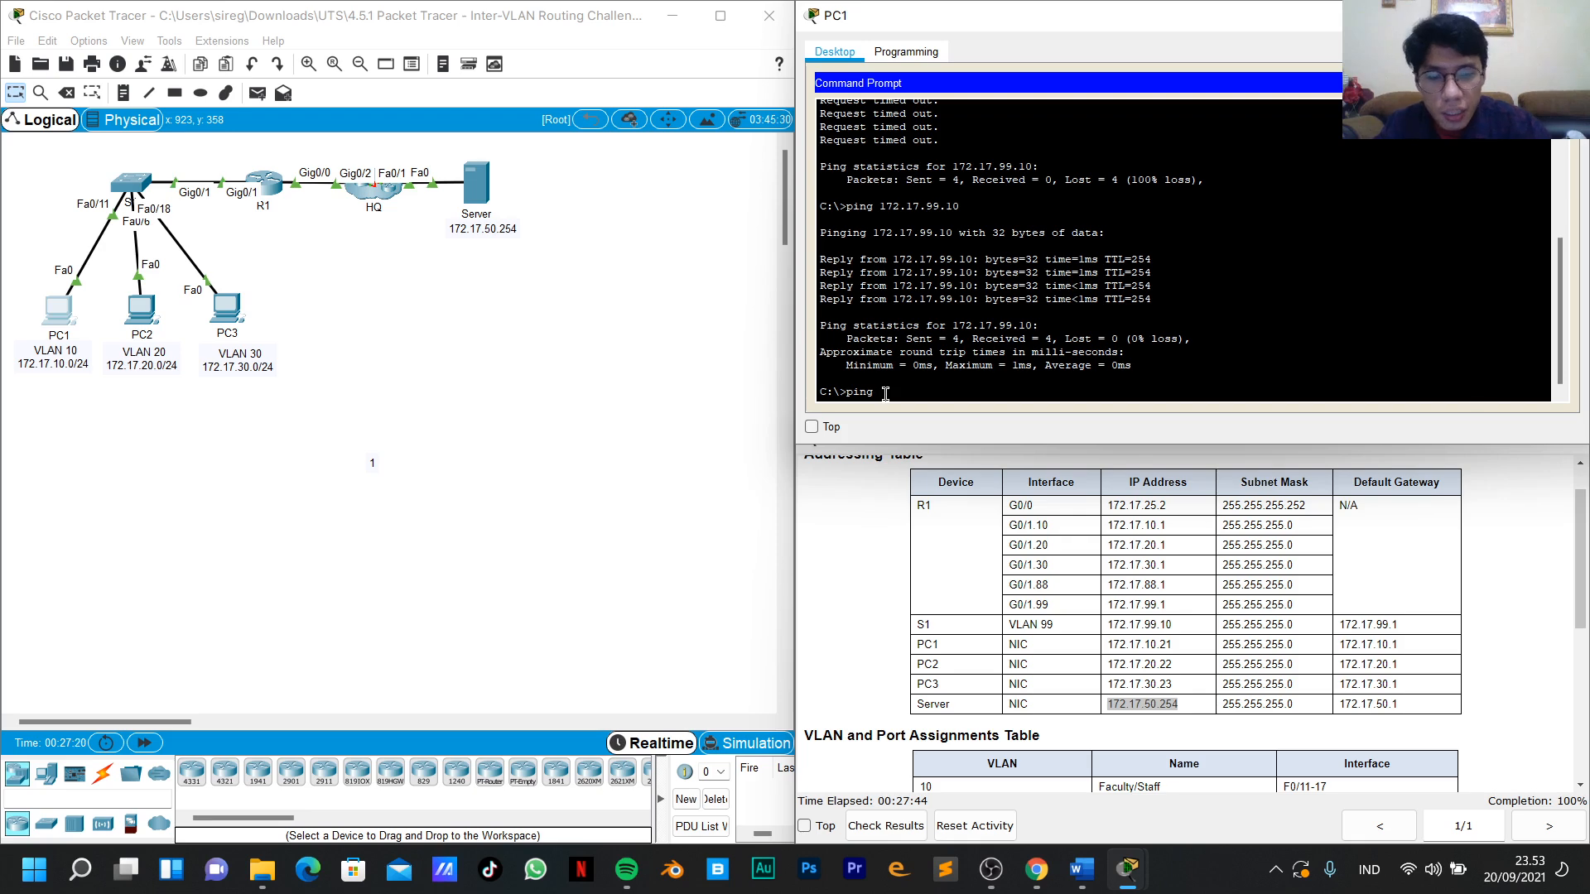
{"action": "type", "text": "ping"}
{"action": "right_click", "coordinate": [890, 396]}
{"action": "left_click", "coordinate": [925, 430]}
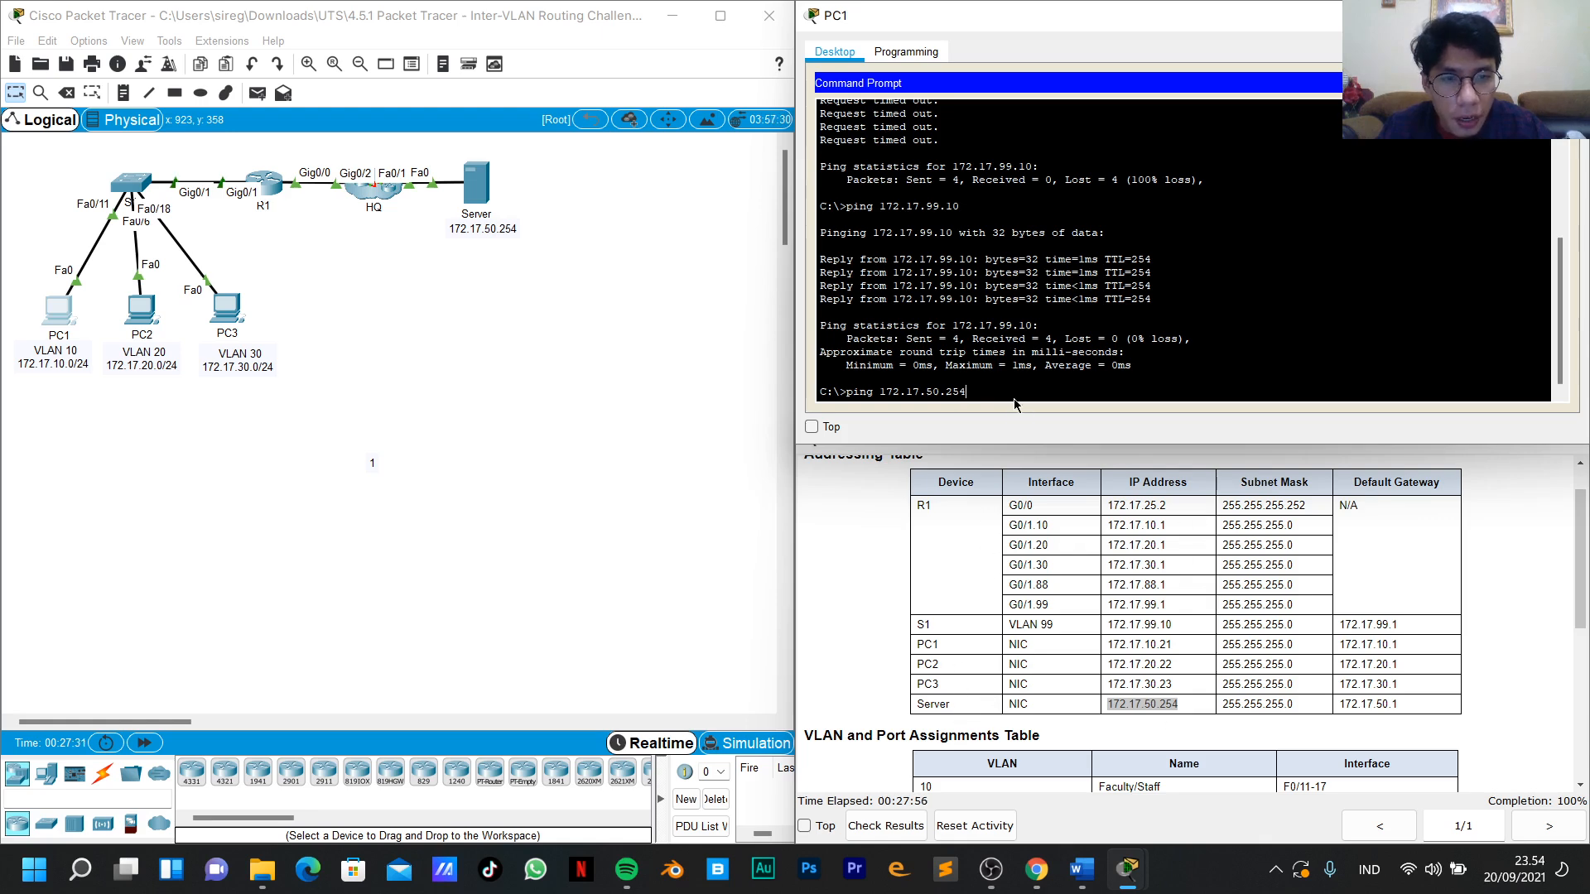
{"action": "key", "text": "Return"}
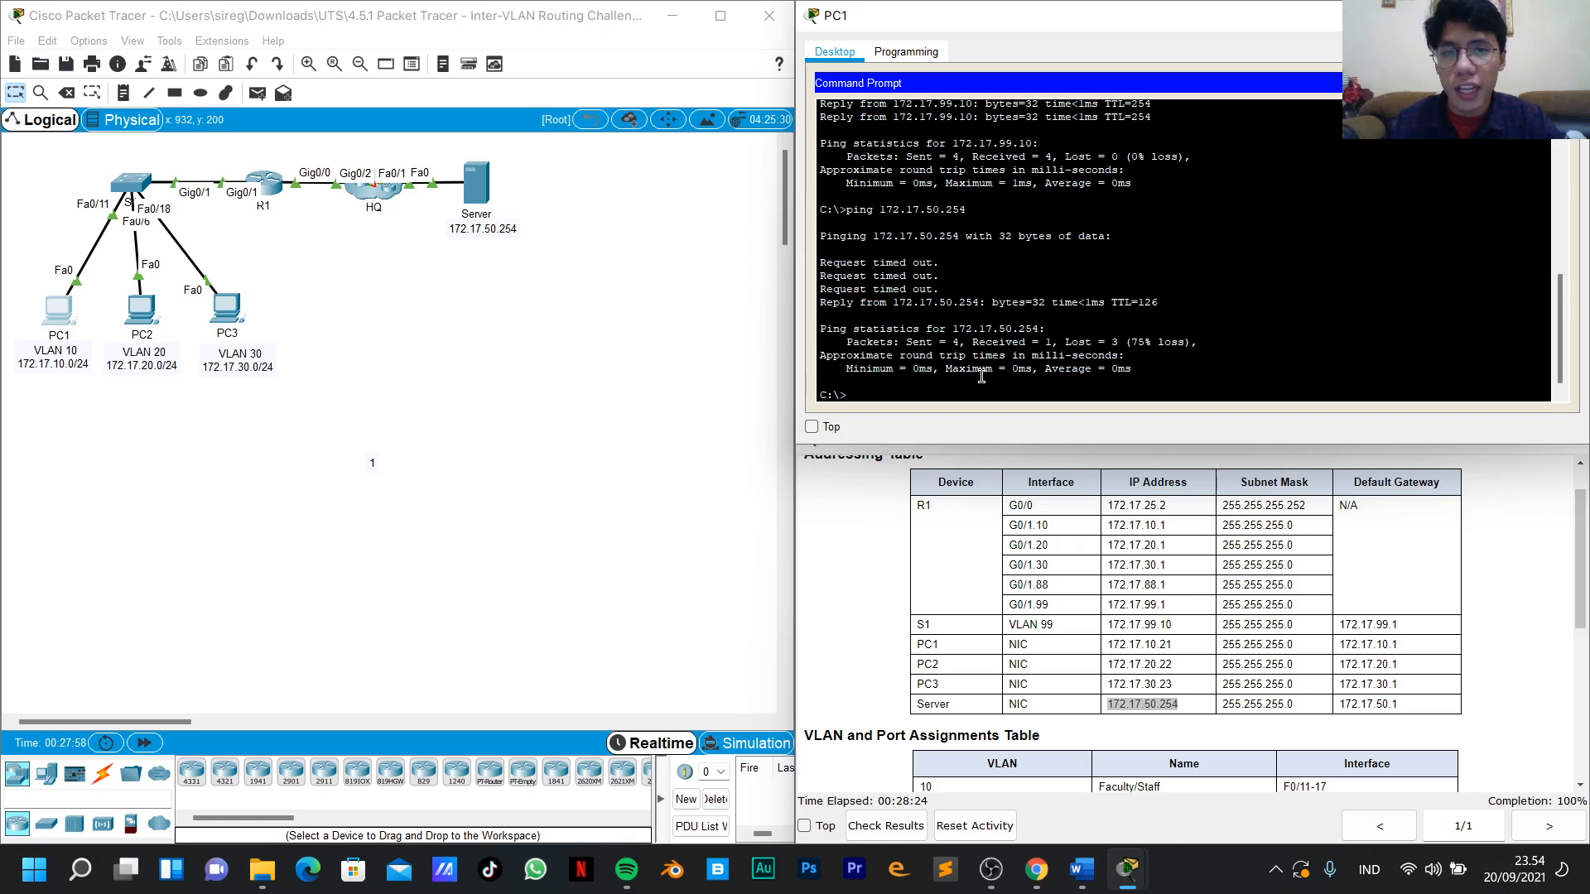
{"action": "key", "text": "Up"}
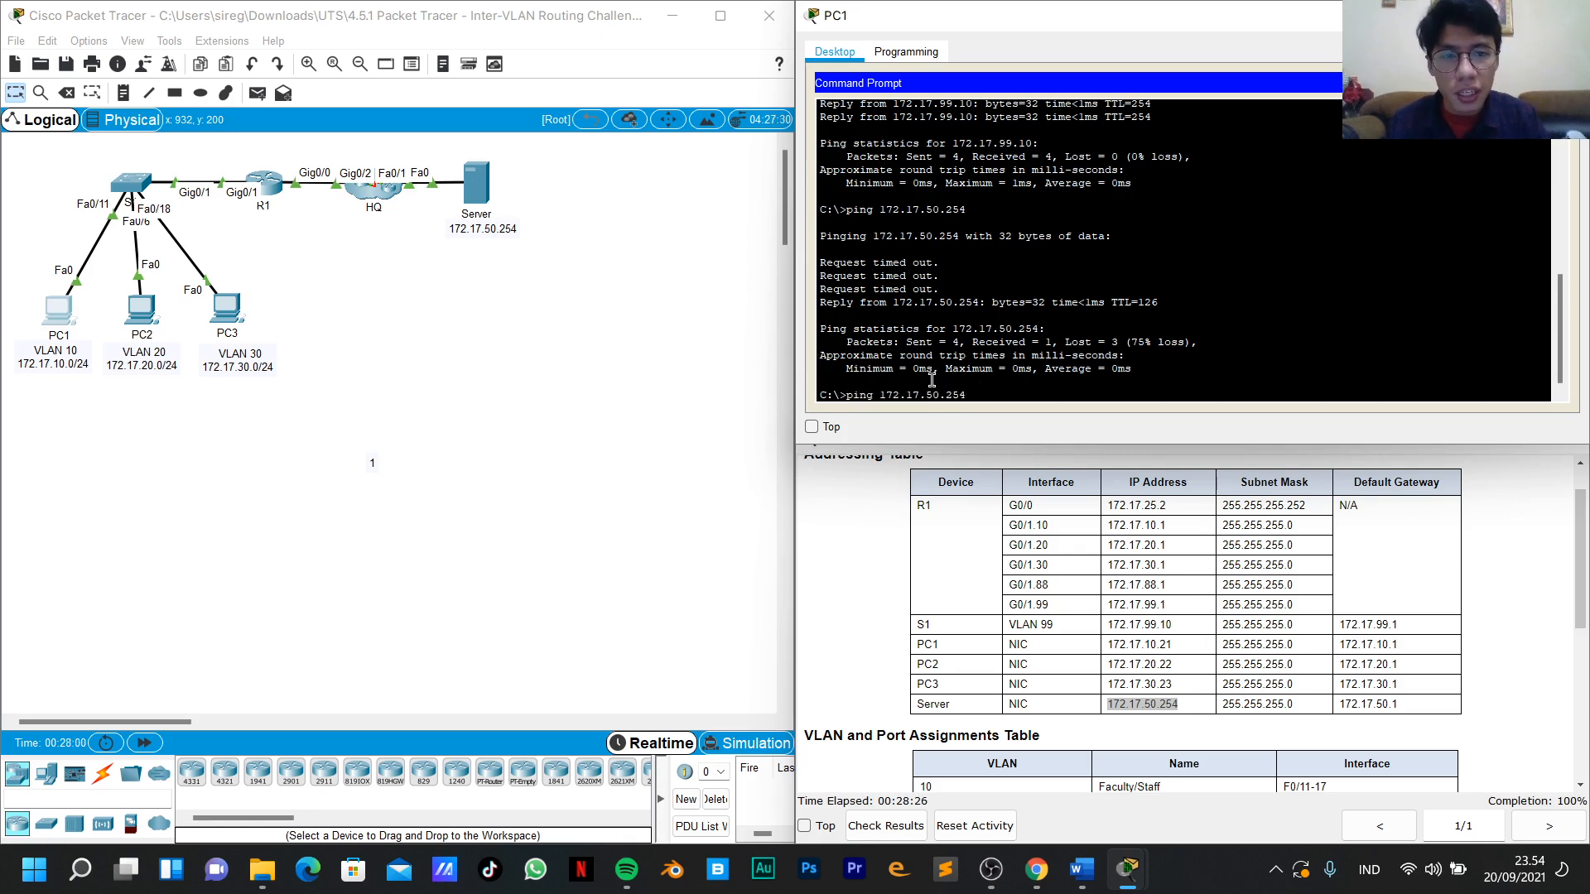
{"action": "key", "text": "Return"}
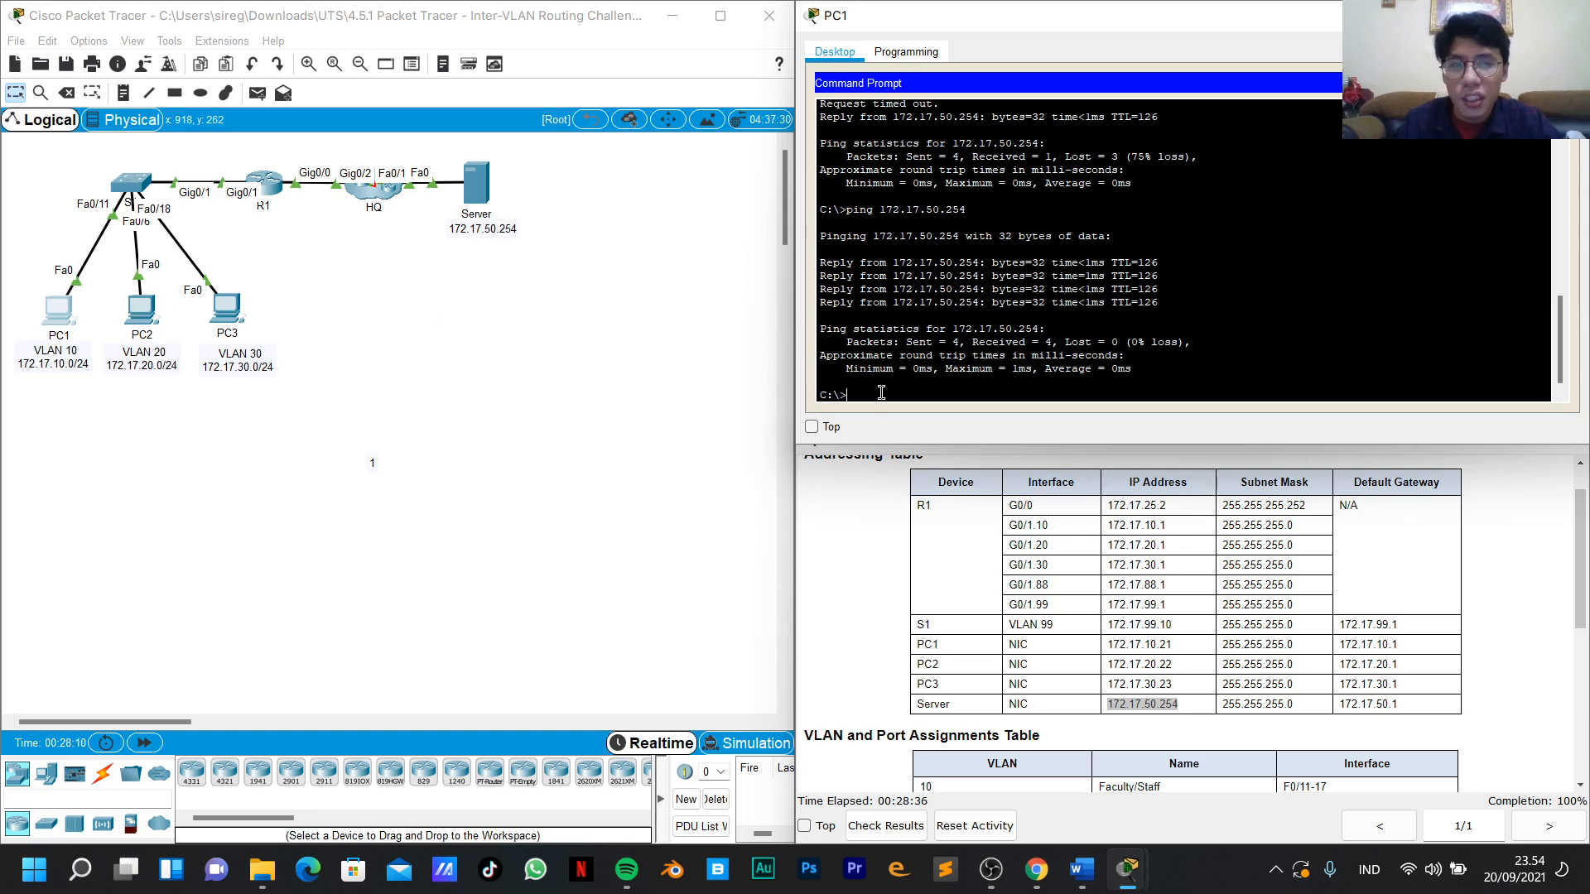
Ping the VLAN 20 network address 172.17.20.0 and the VLAN 30 network address 172.17.30.0 from PC1.
{"action": "type", "text": "ping"}
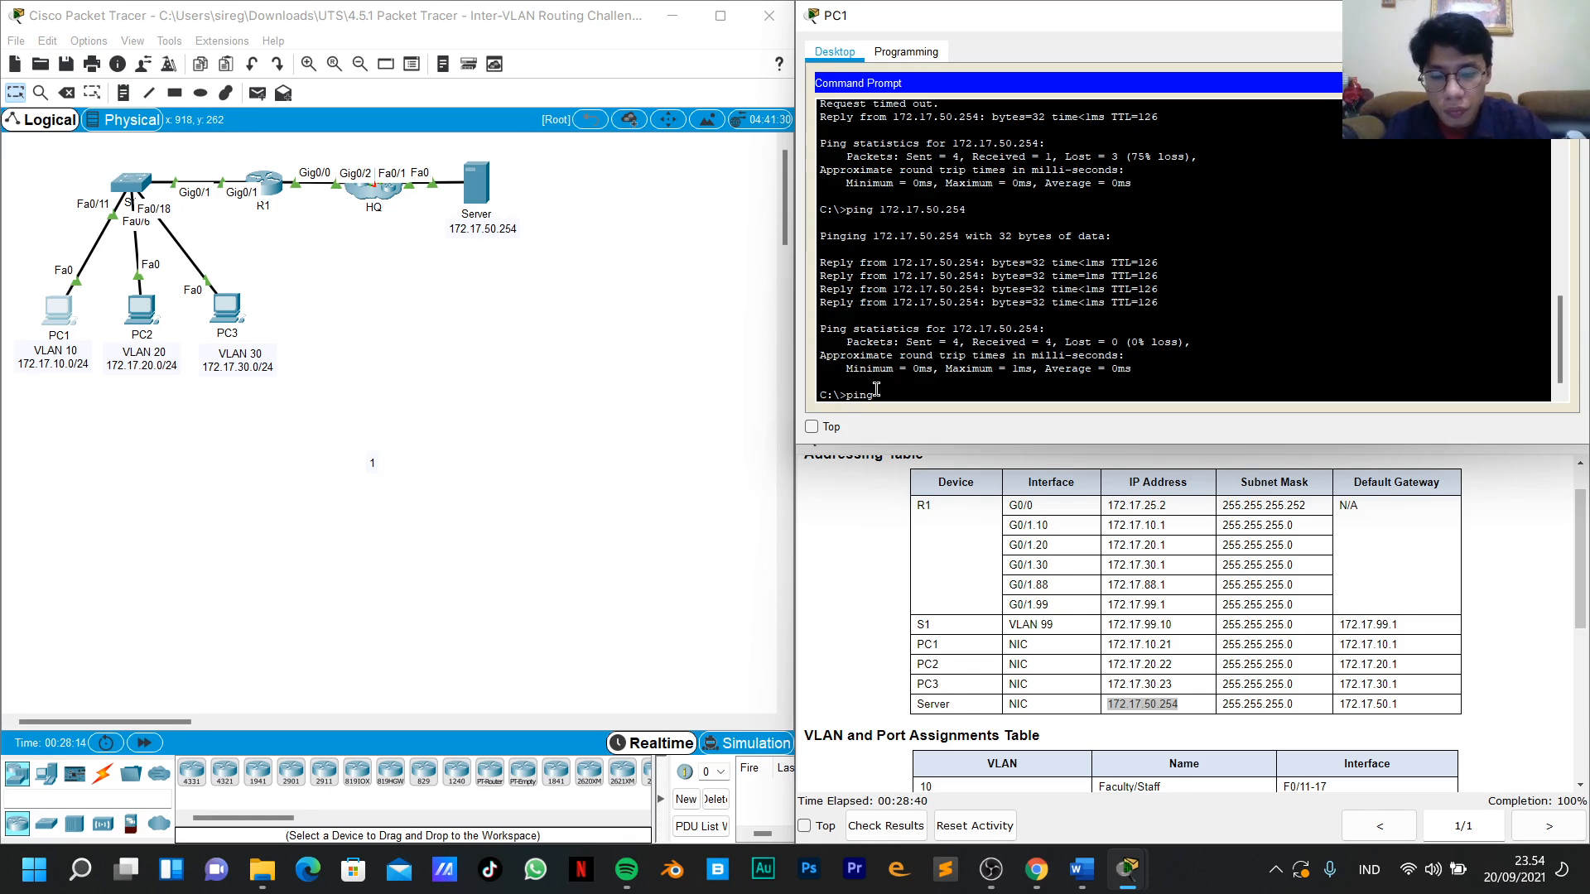
{"action": "key", "text": "ctrl+v"}
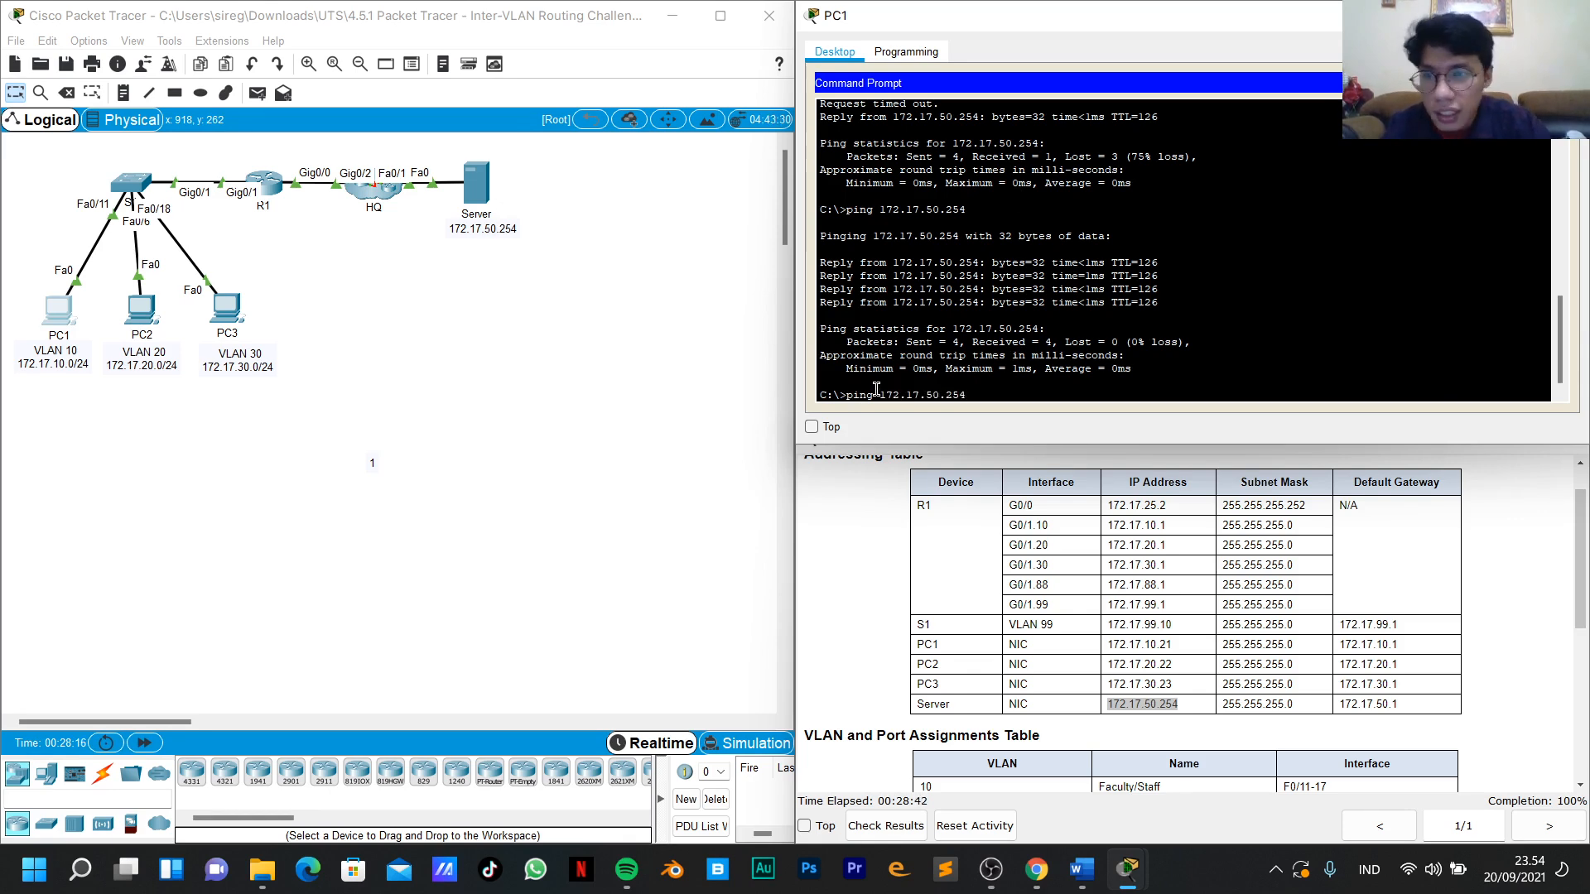
{"action": "key", "text": "Left"}
{"action": "key", "text": "Left"}
{"action": "key", "text": "Left"}
{"action": "key", "text": "Left"}
{"action": "key", "text": "BackSpace"}
{"action": "key", "text": "BackSpace"}
{"action": "type", "text": "20"}
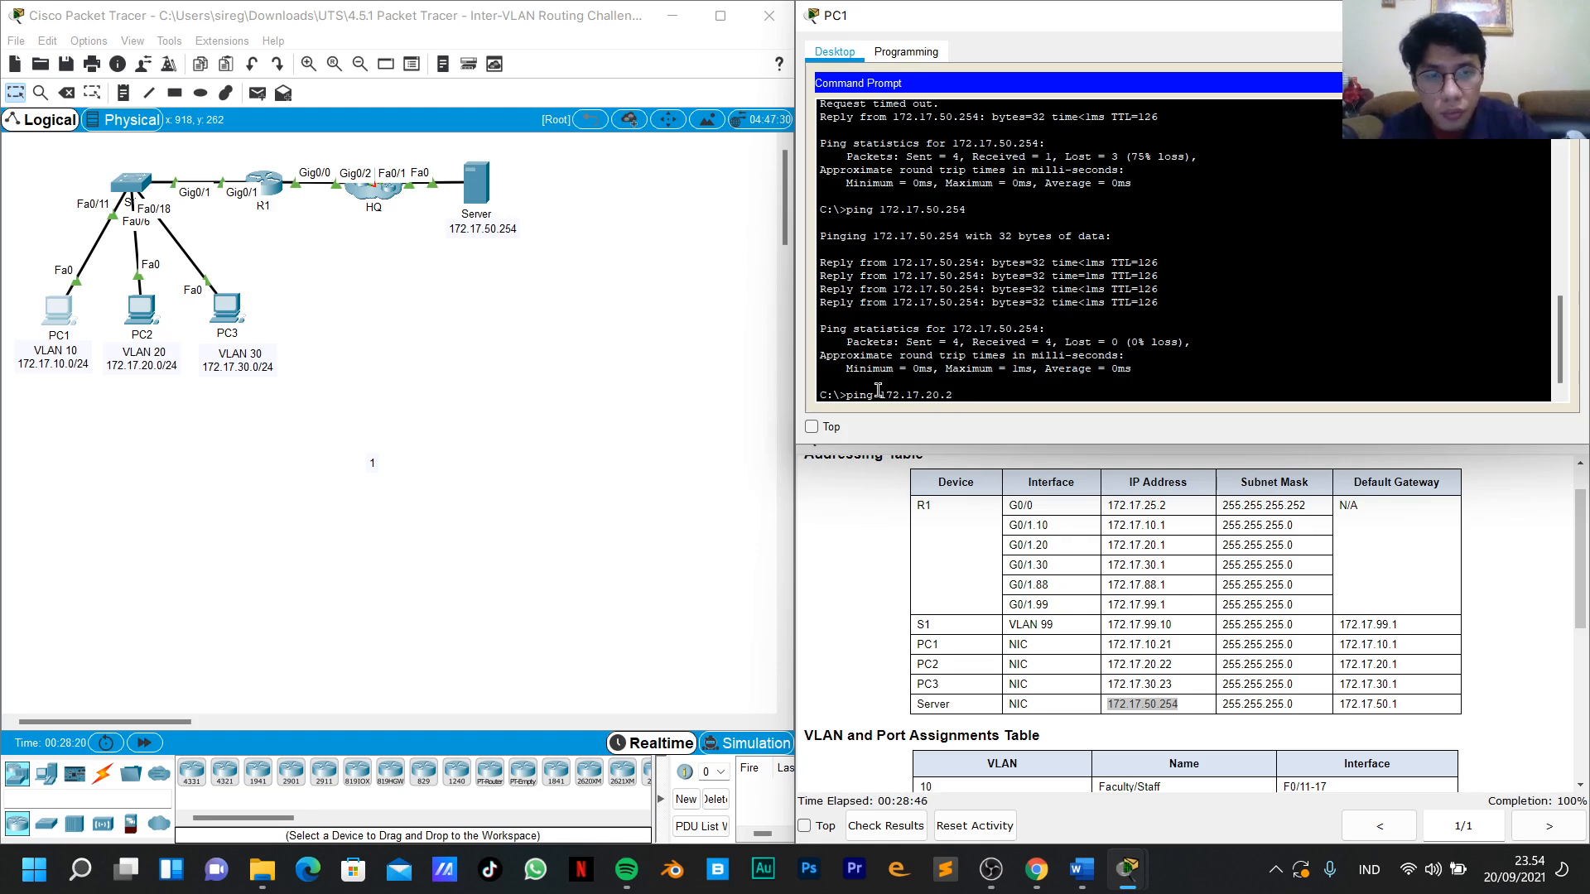
{"action": "key", "text": "Return"}
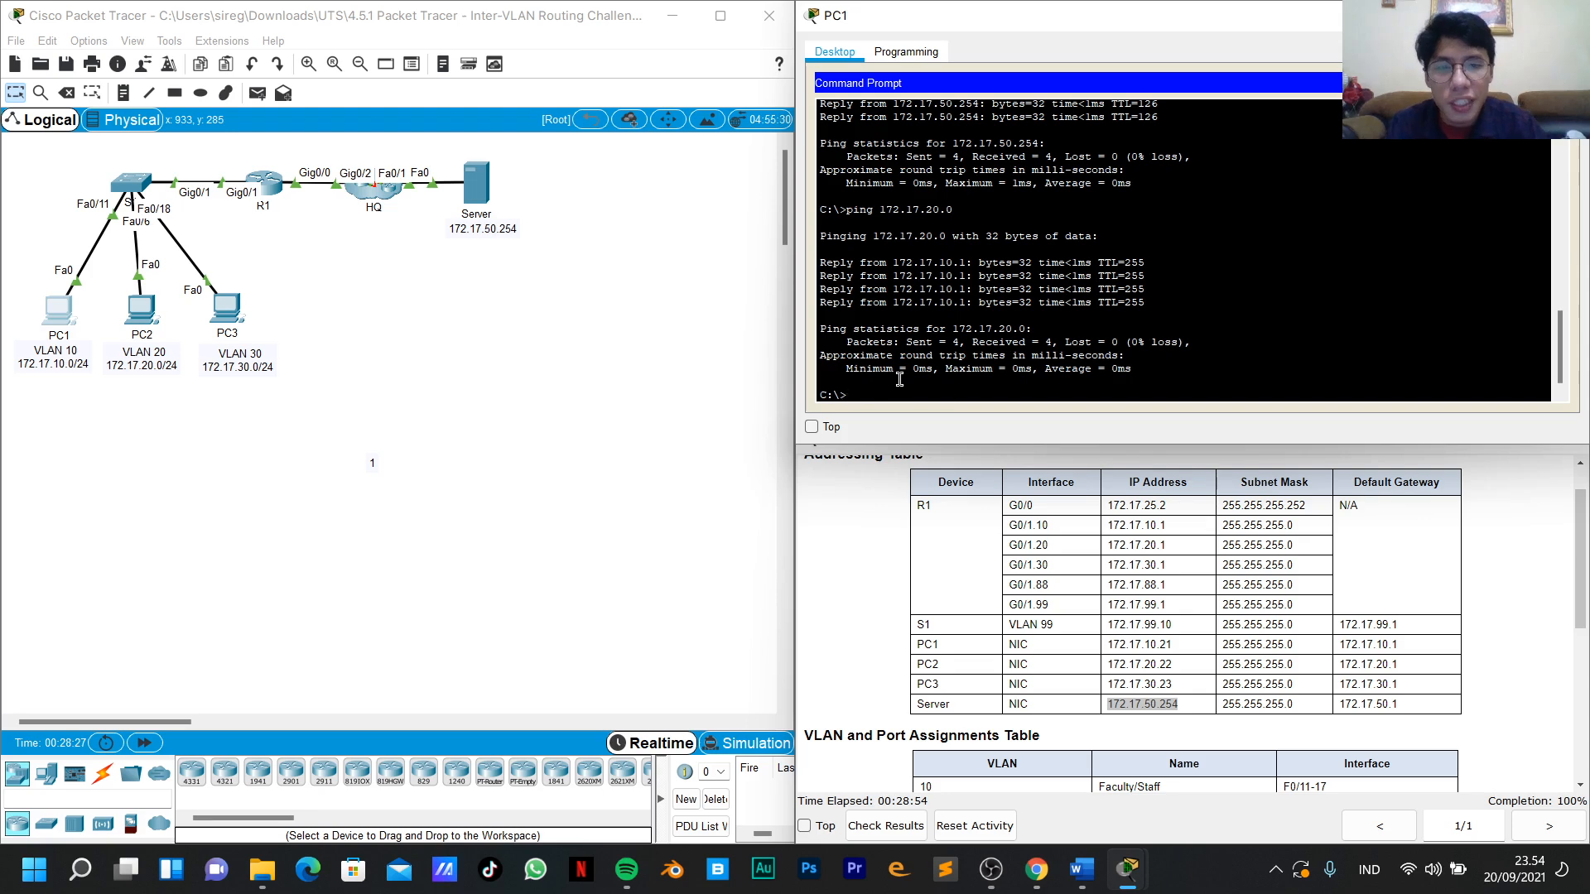
{"action": "key", "text": "Up"}
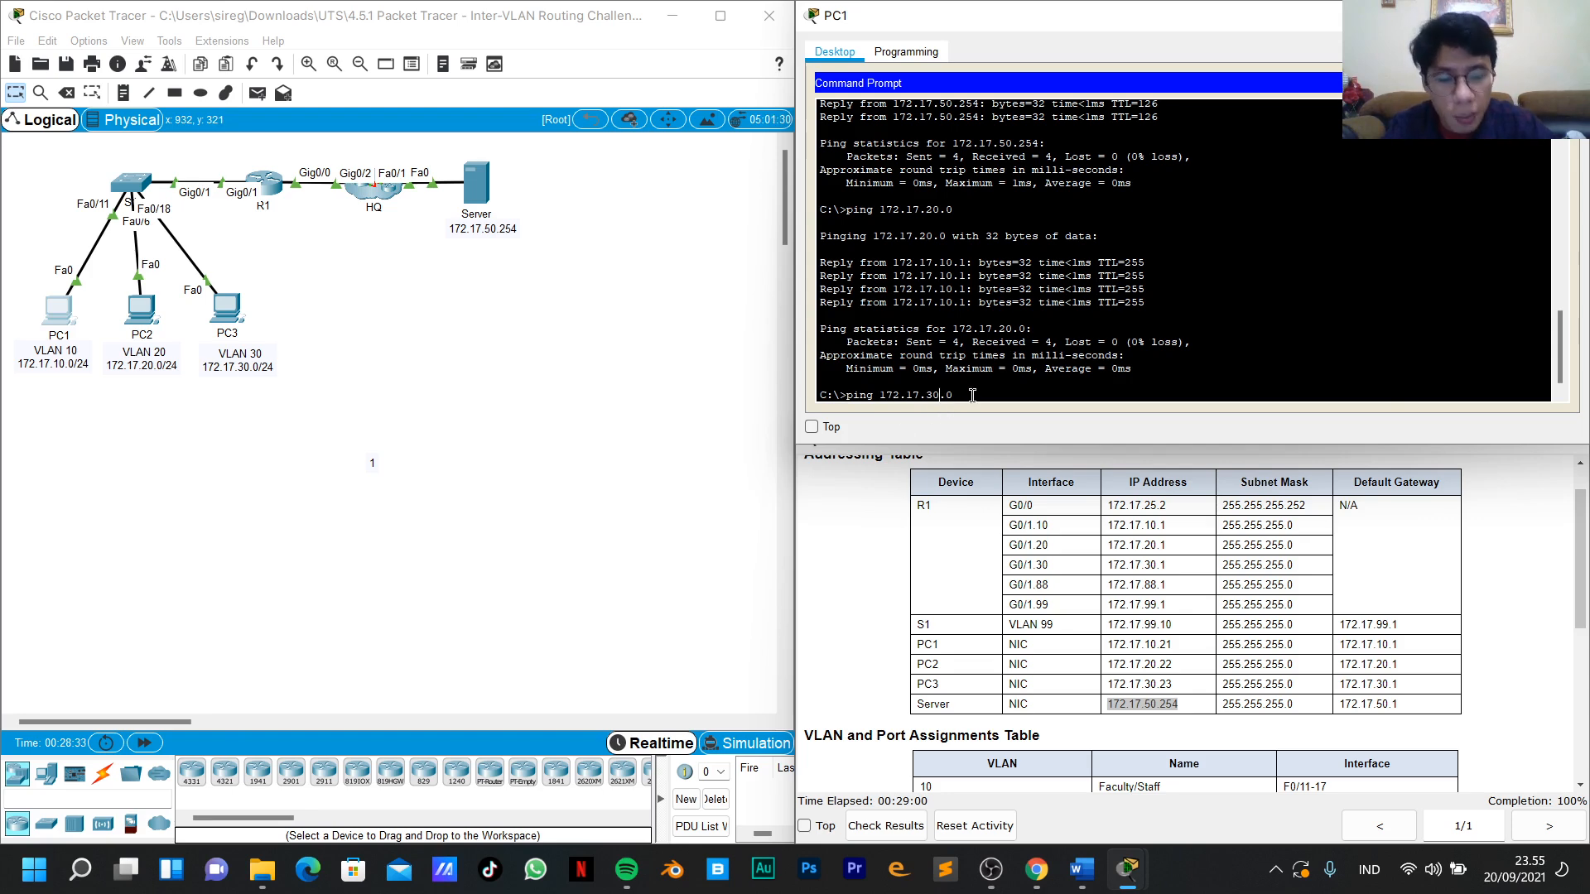
{"action": "key", "text": "Return"}
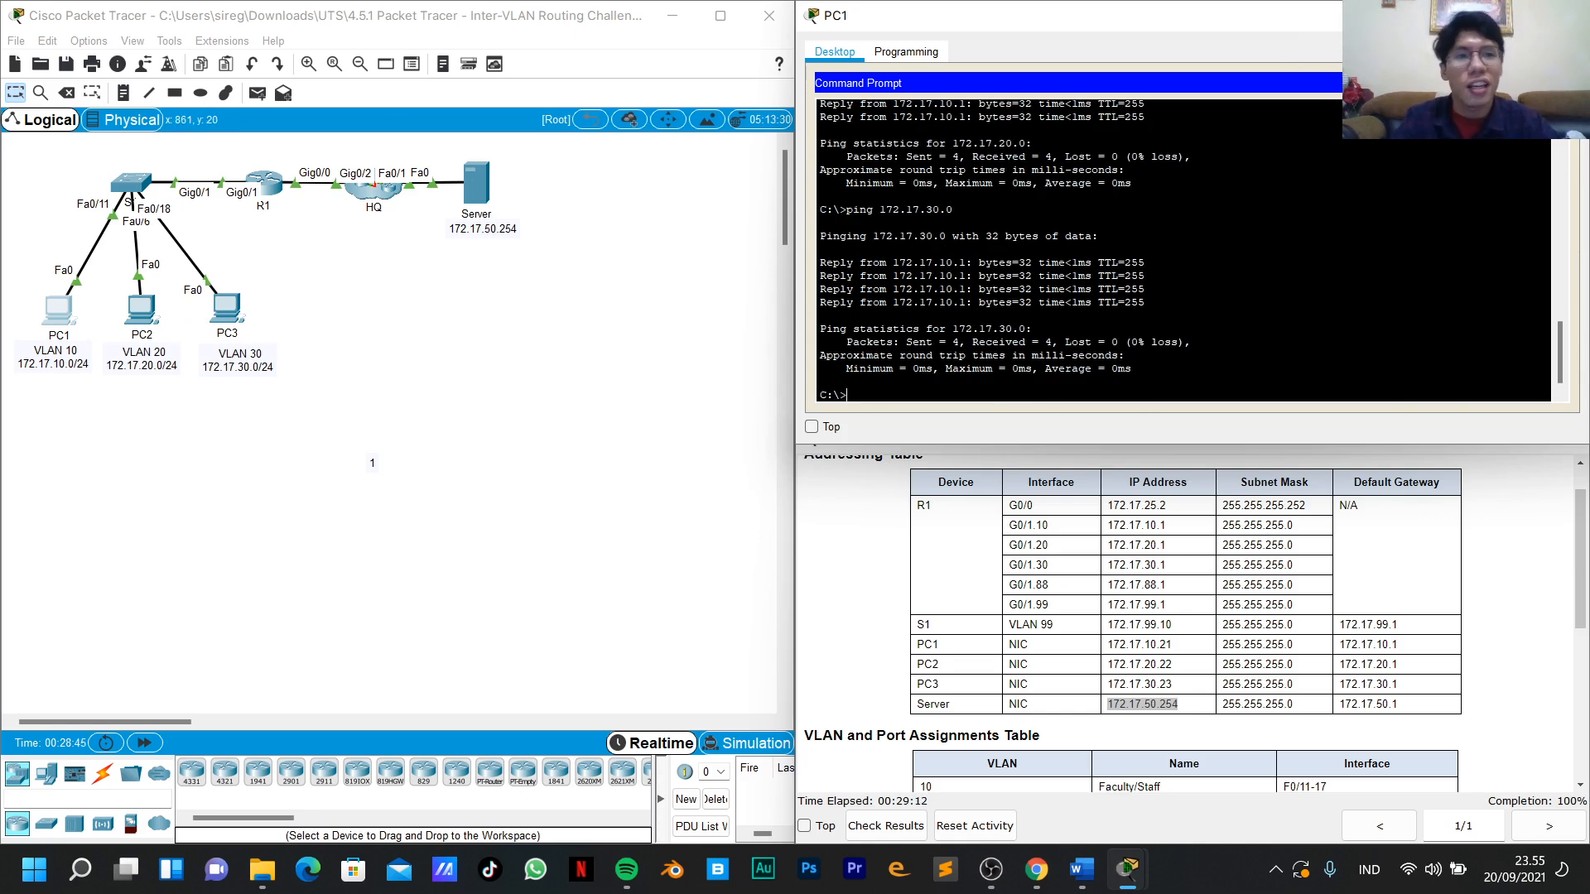
Maximize the topology window, send a simple PDU from PC1 to the Server, and check its entry in the PDU list.
{"action": "left_click", "coordinate": [1564, 16]}
{"action": "left_click", "coordinate": [720, 16]}
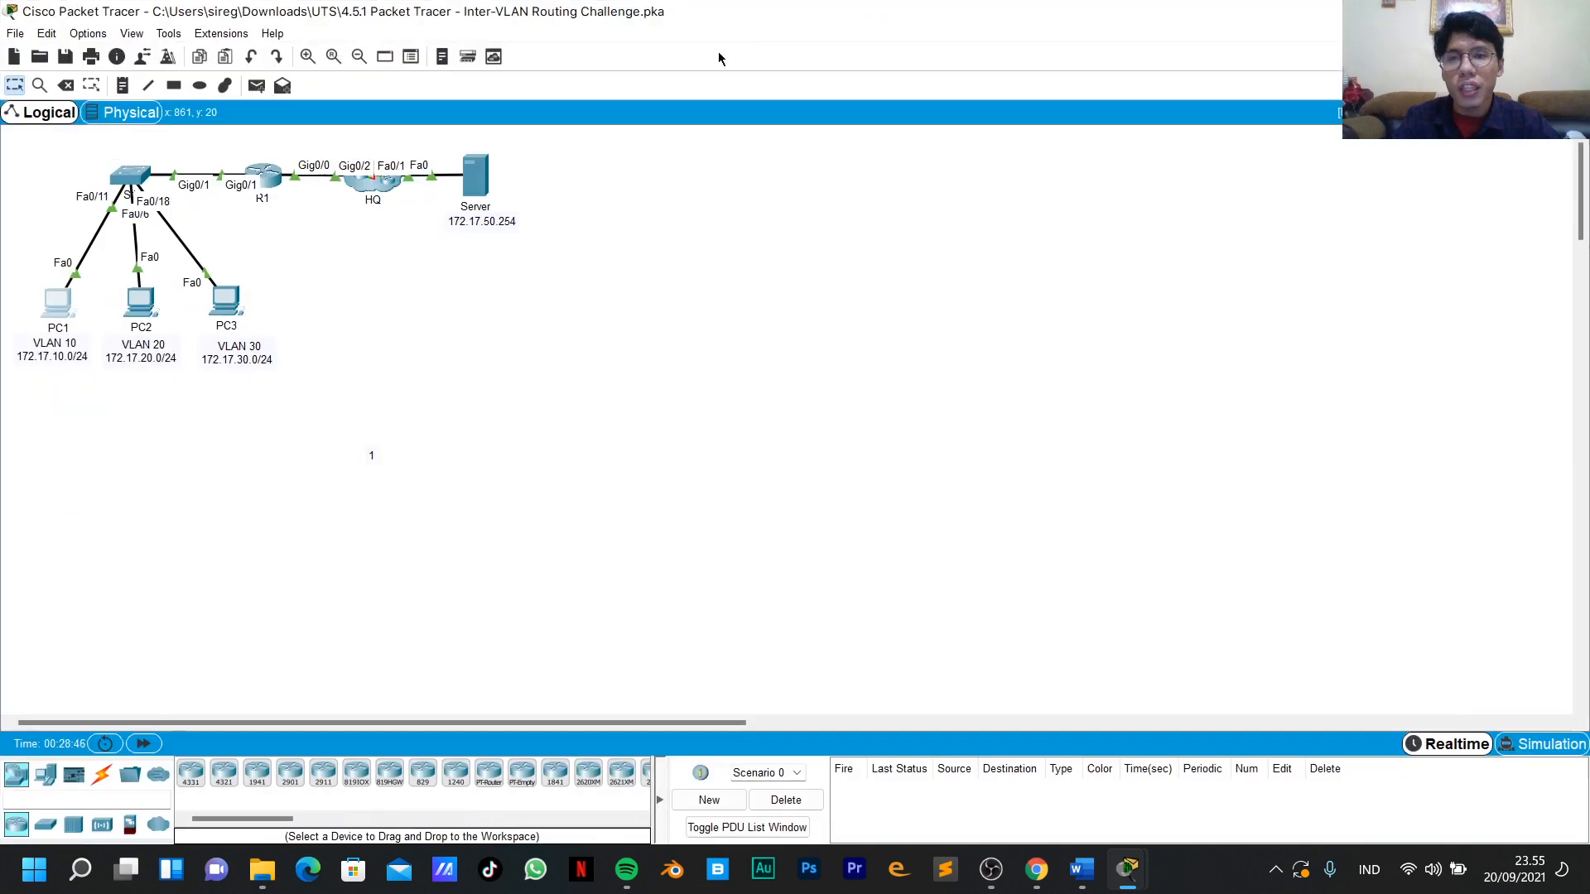
{"action": "left_click", "coordinate": [255, 88]}
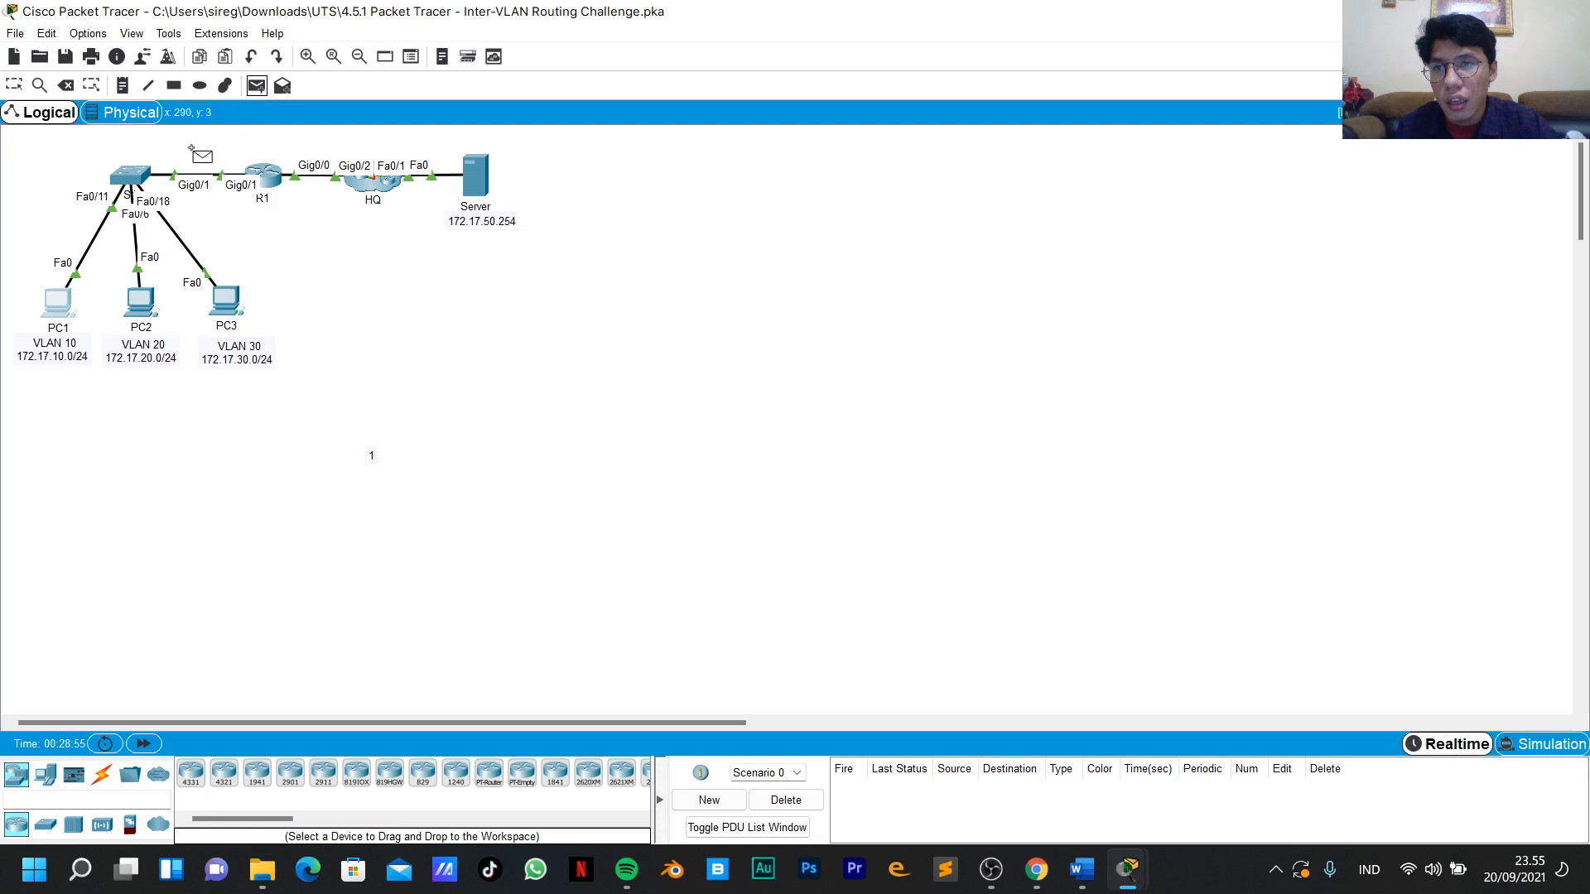
{"action": "left_click", "coordinate": [60, 303]}
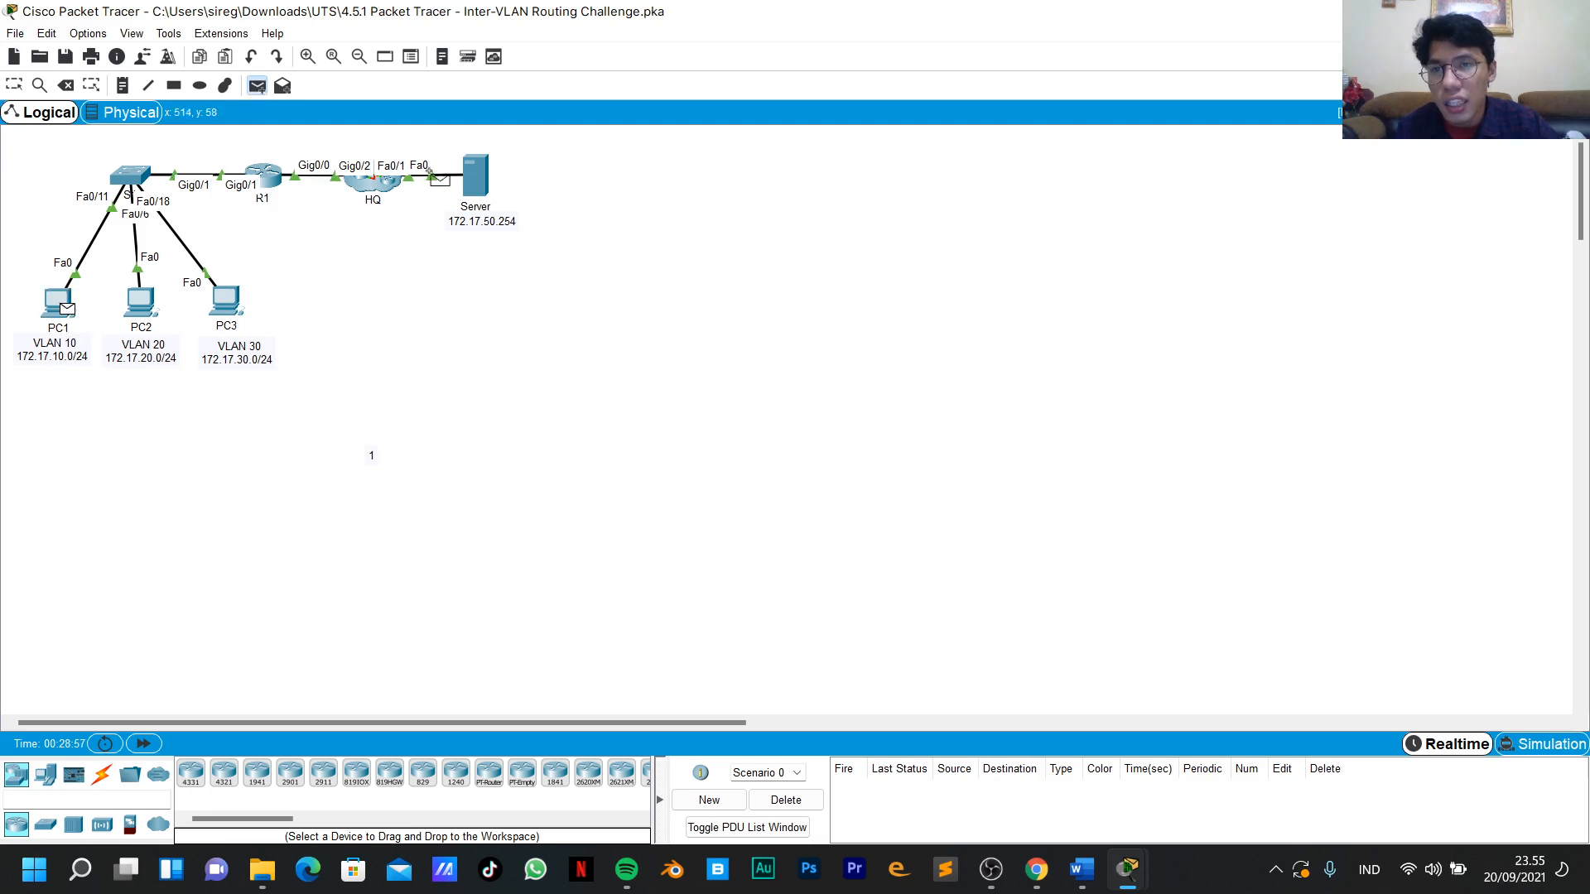
{"action": "left_click", "coordinate": [477, 175]}
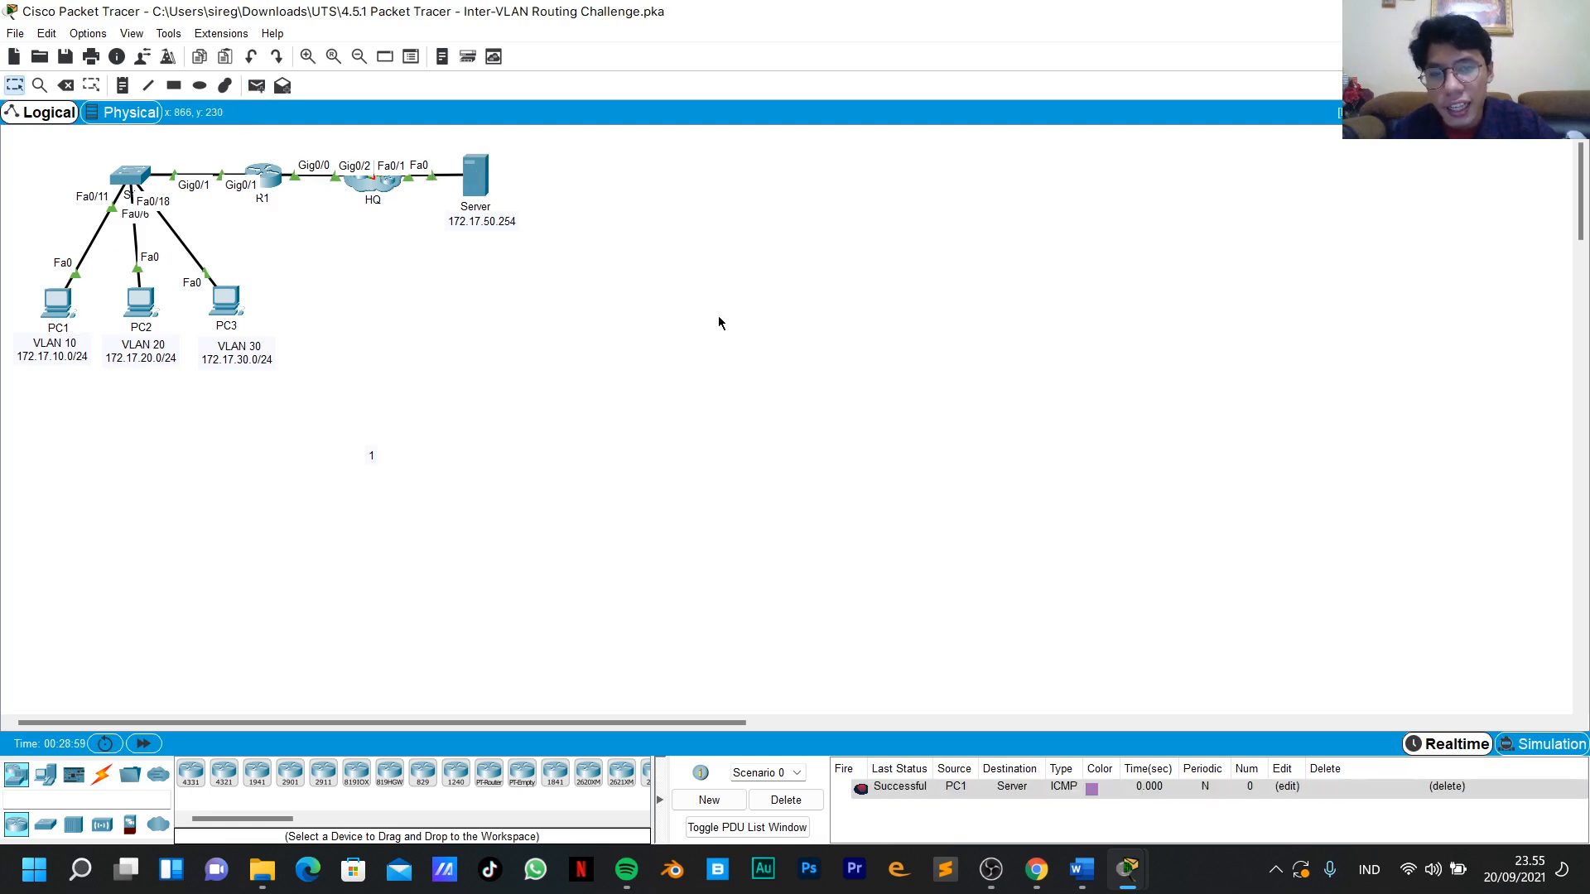
{"action": "left_click", "coordinate": [887, 792]}
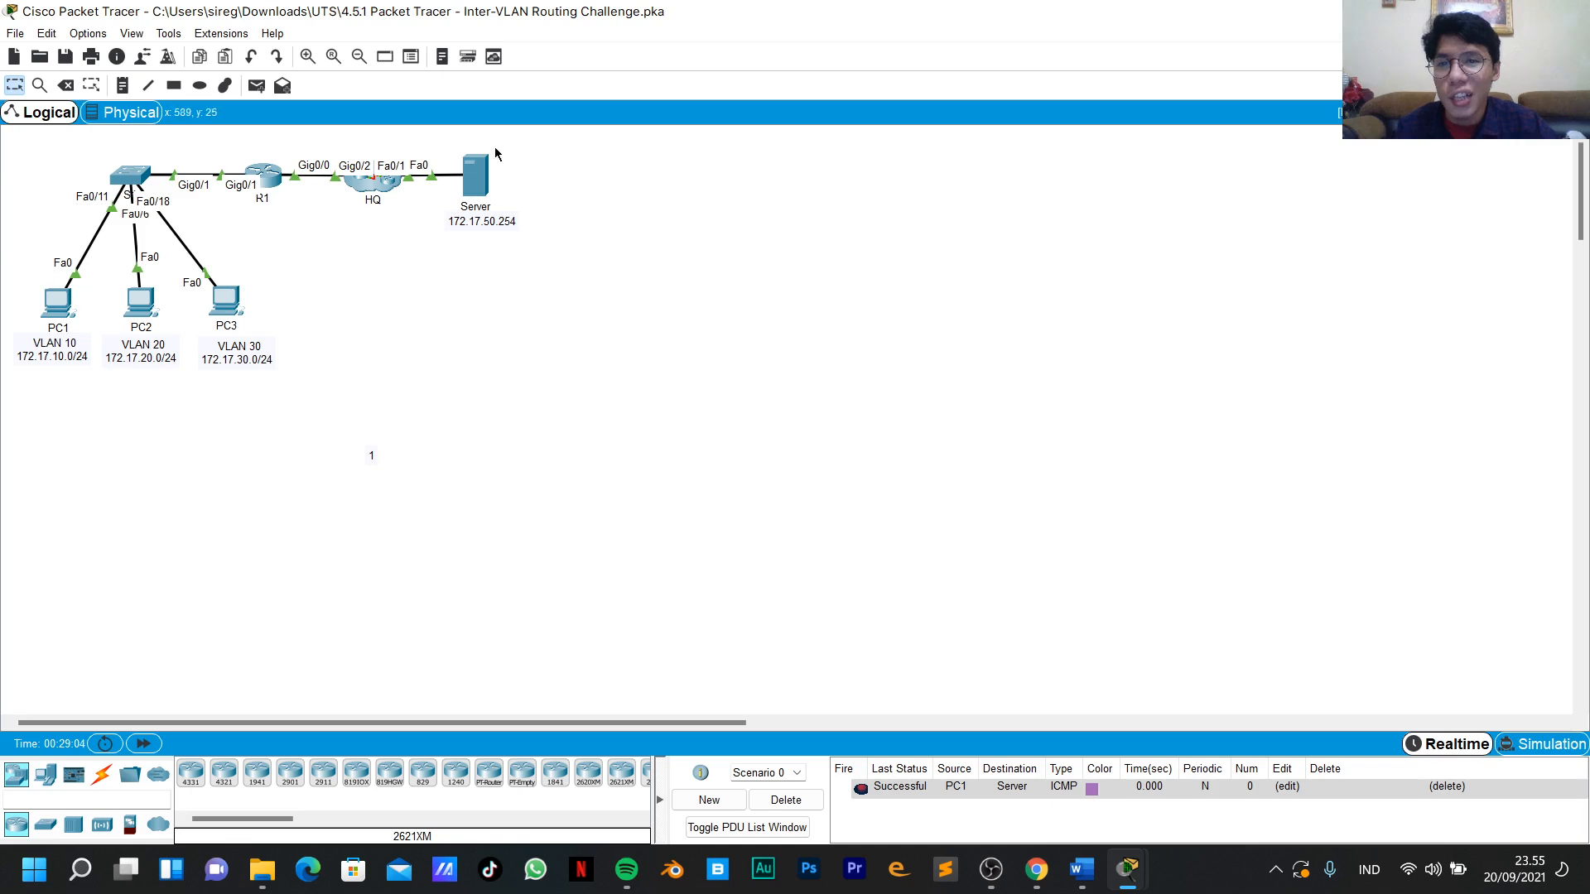
{"action": "mouse_move", "coordinate": [491, 182]}
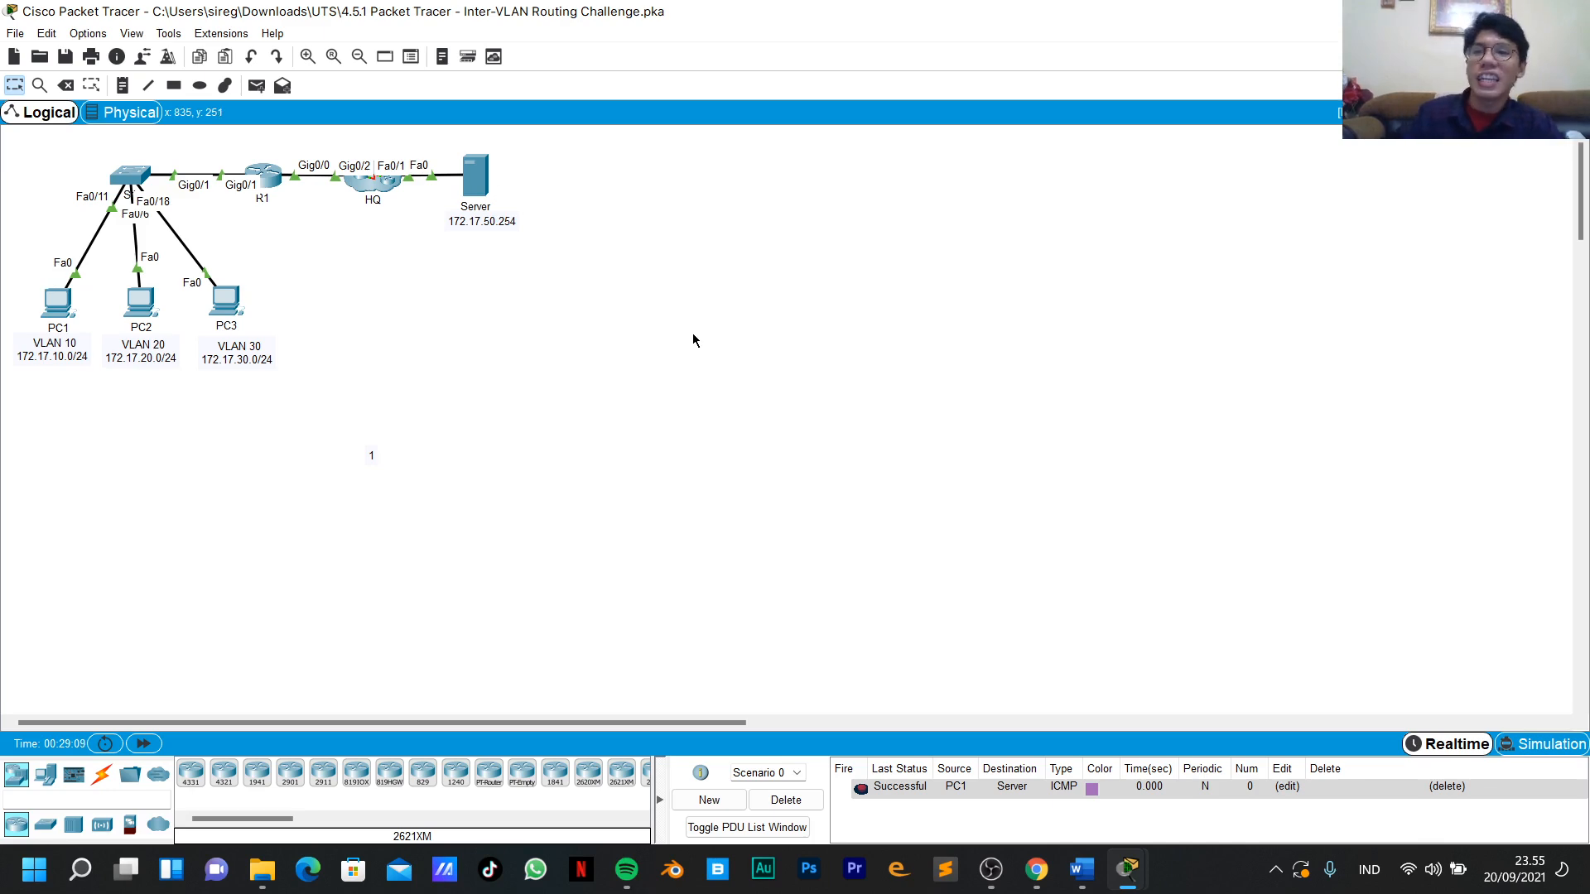
{"action": "left_click", "coordinate": [1080, 878]}
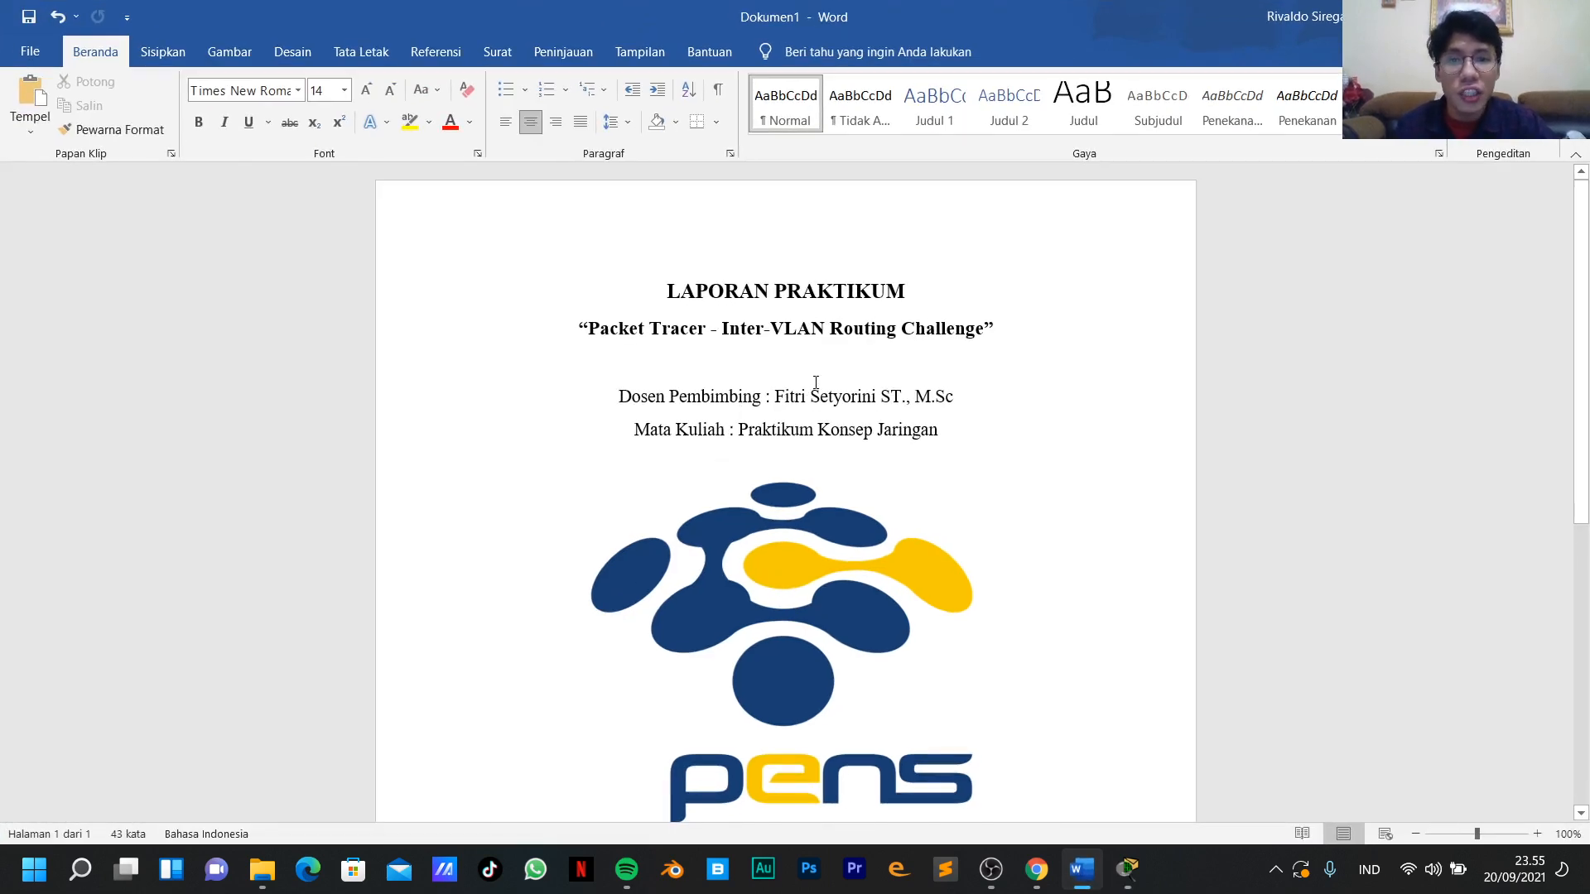
{"action": "key", "text": "alt+Tab"}
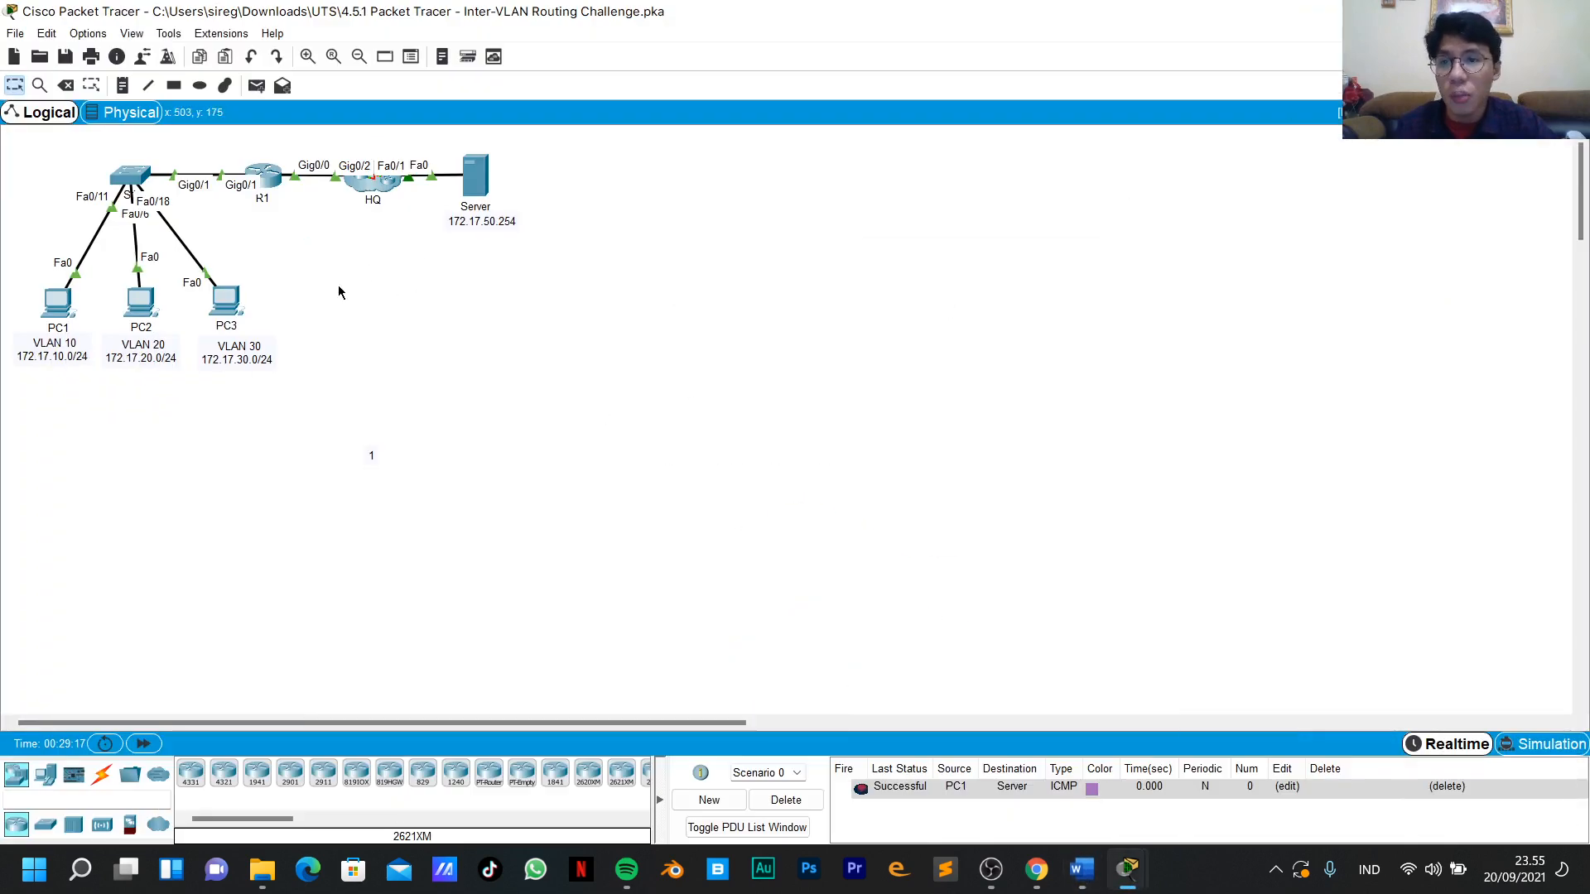